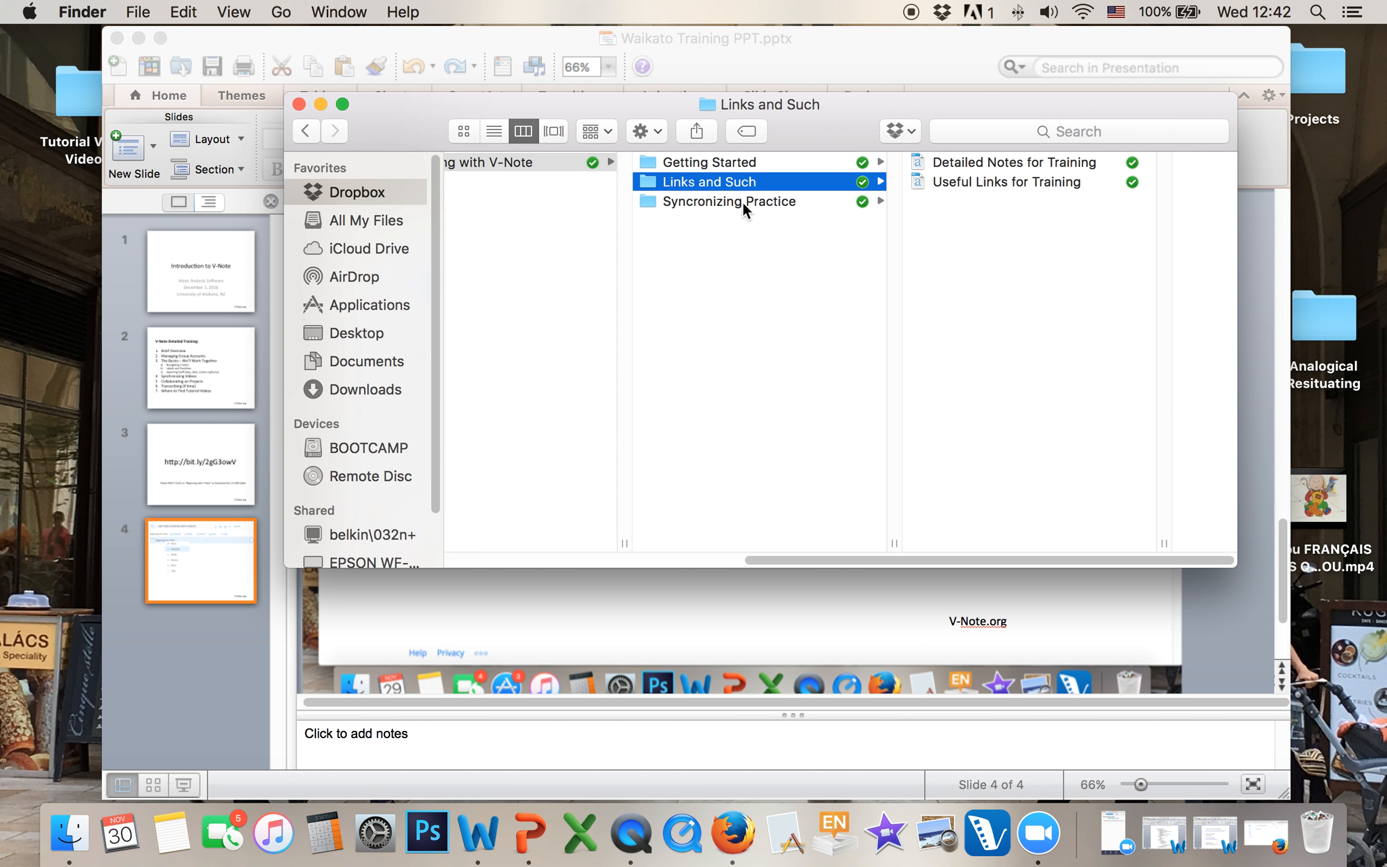
Open the Detailed Notes for Training document from the Links and Such folder, review its outline, and minimize it.
click(742, 201)
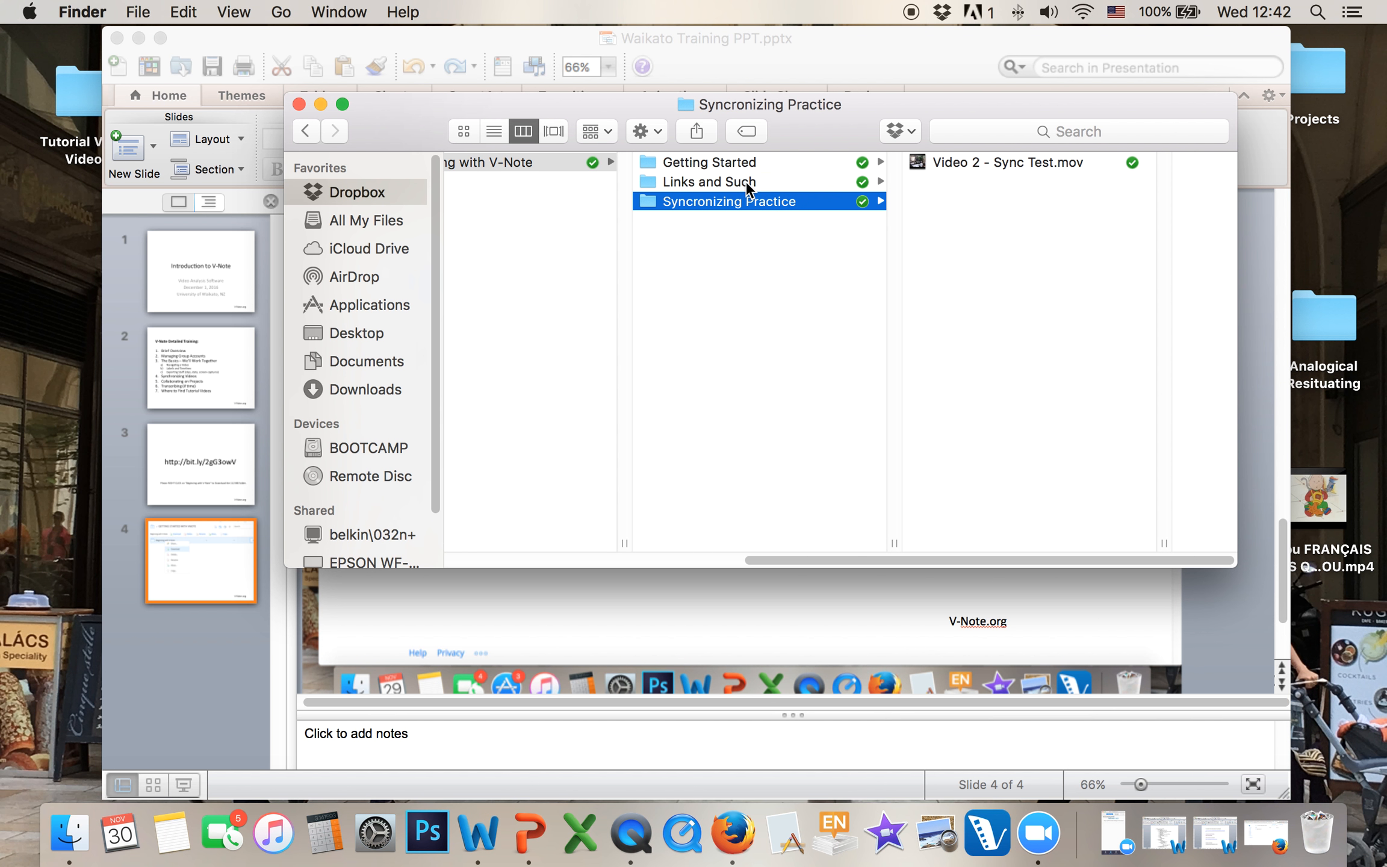
click(745, 182)
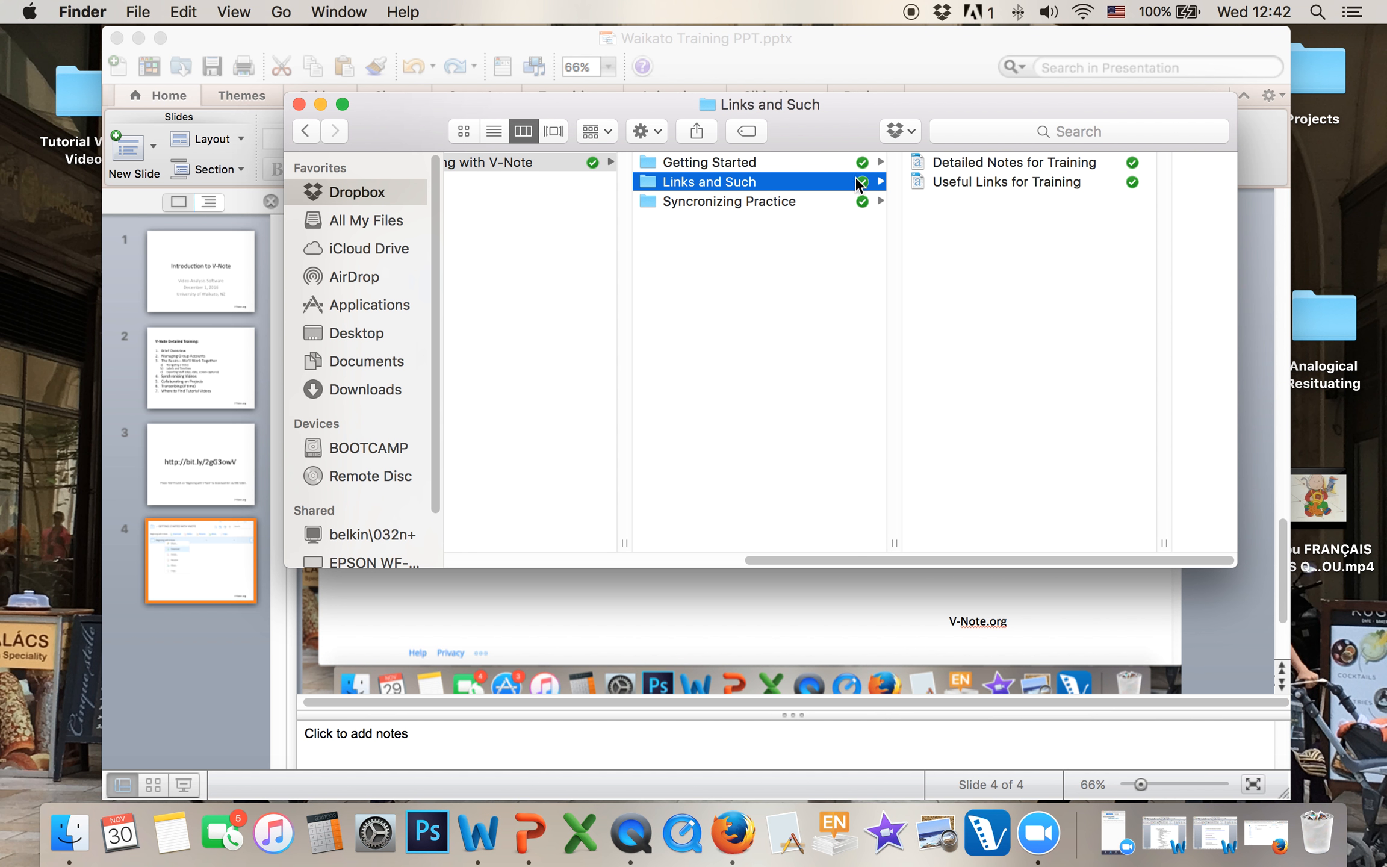
click(1006, 162)
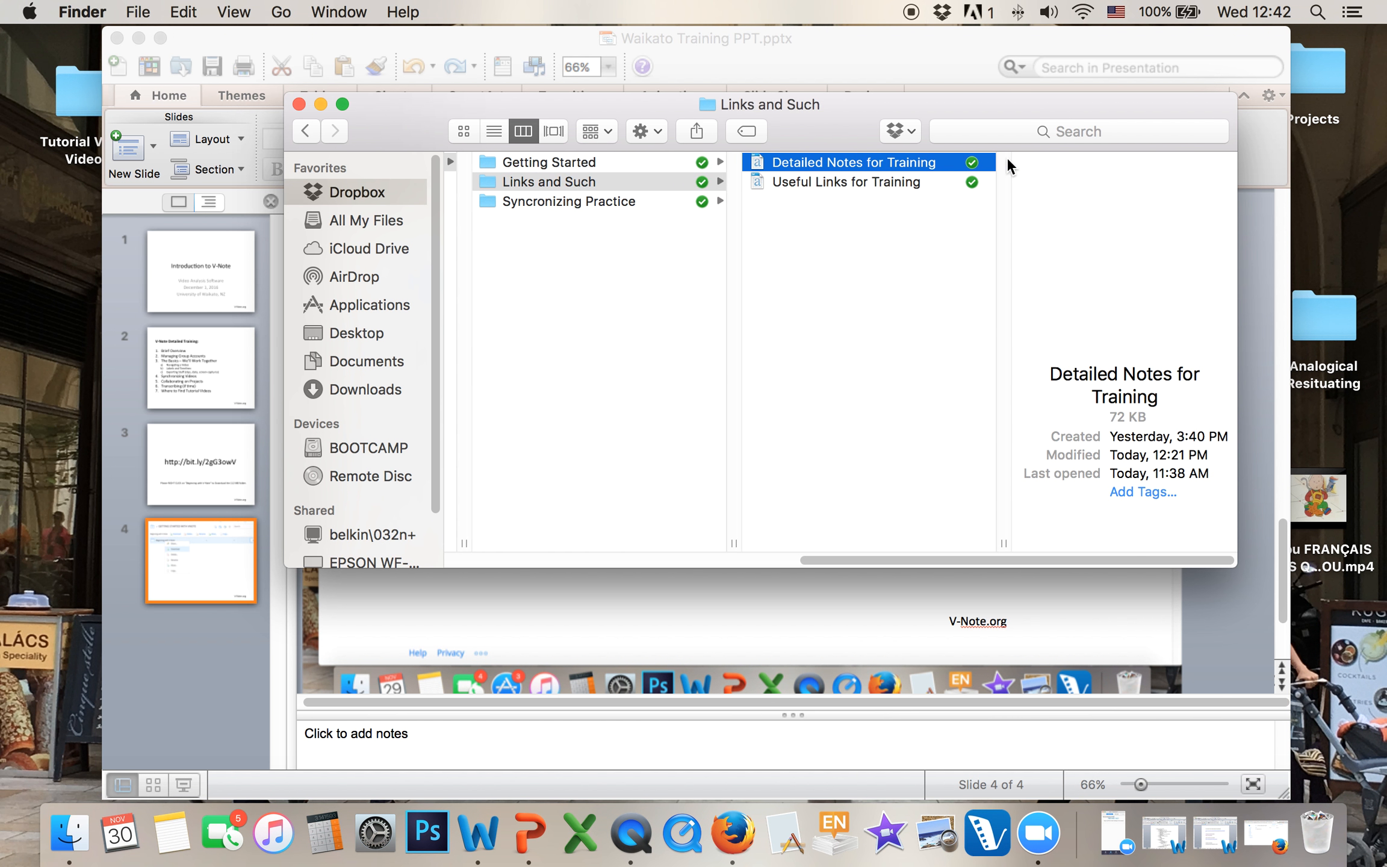
double_click(884, 161)
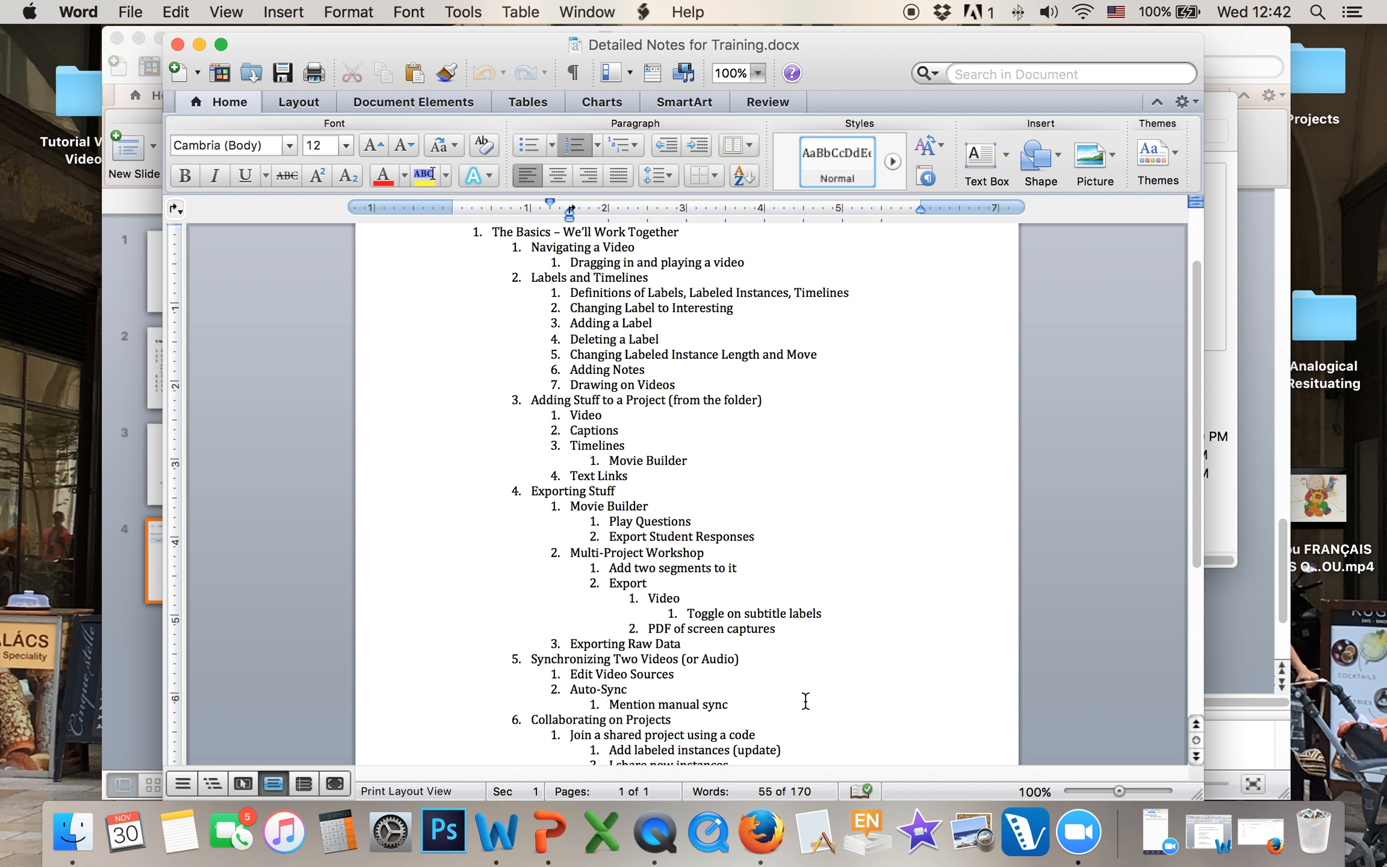
scroll(845, 660, down, 5)
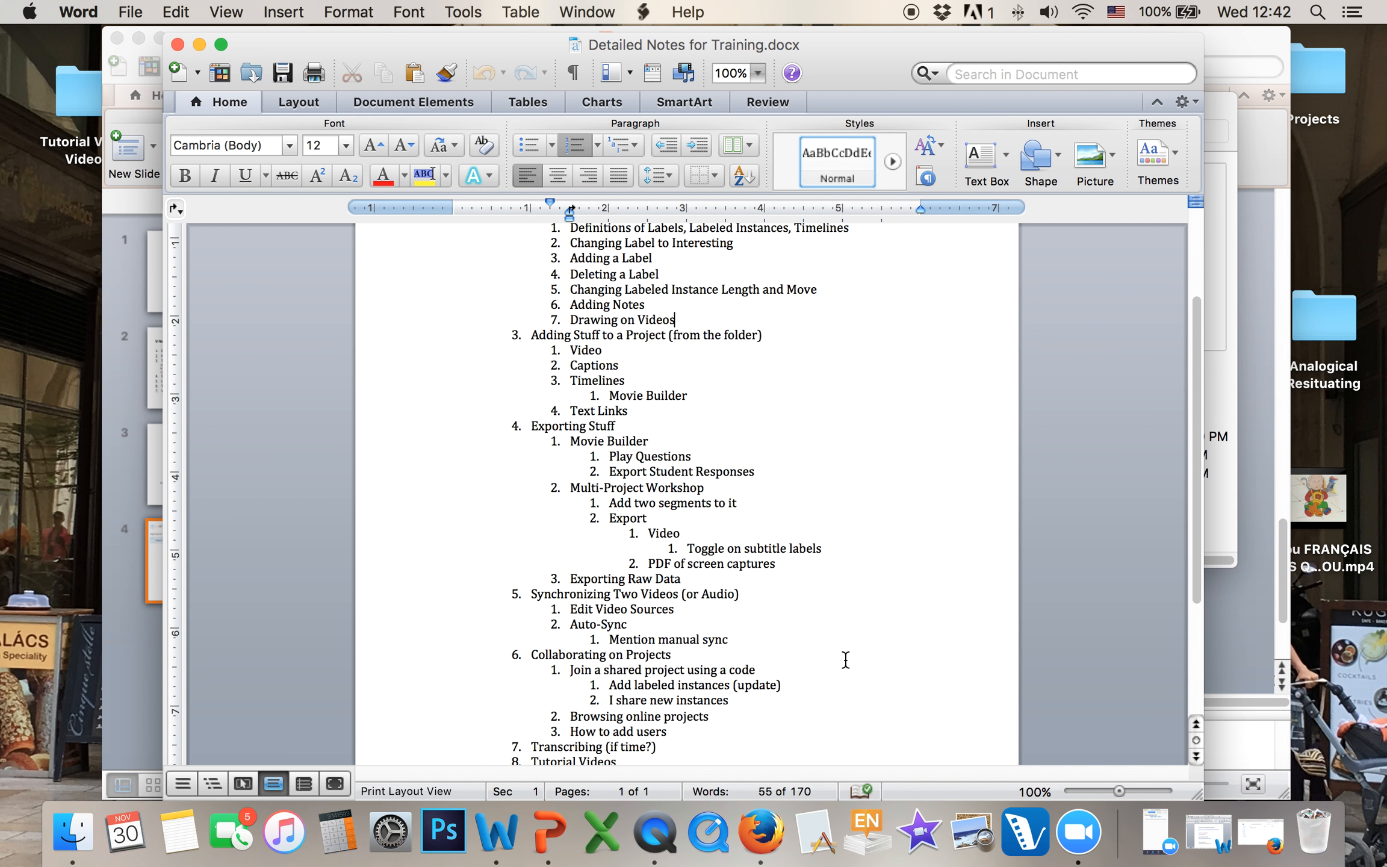
scroll(768, 551, up, 8)
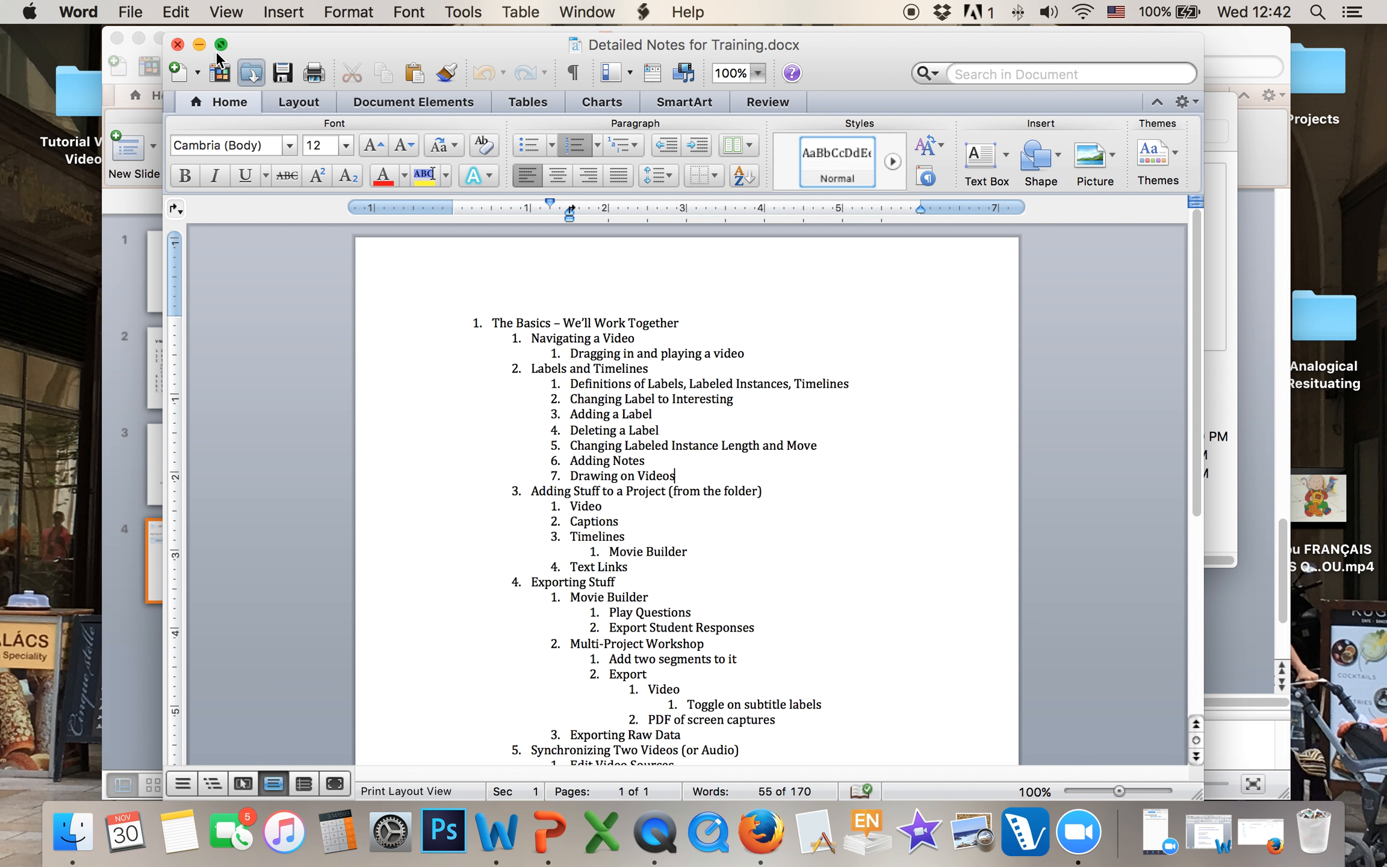
click(199, 44)
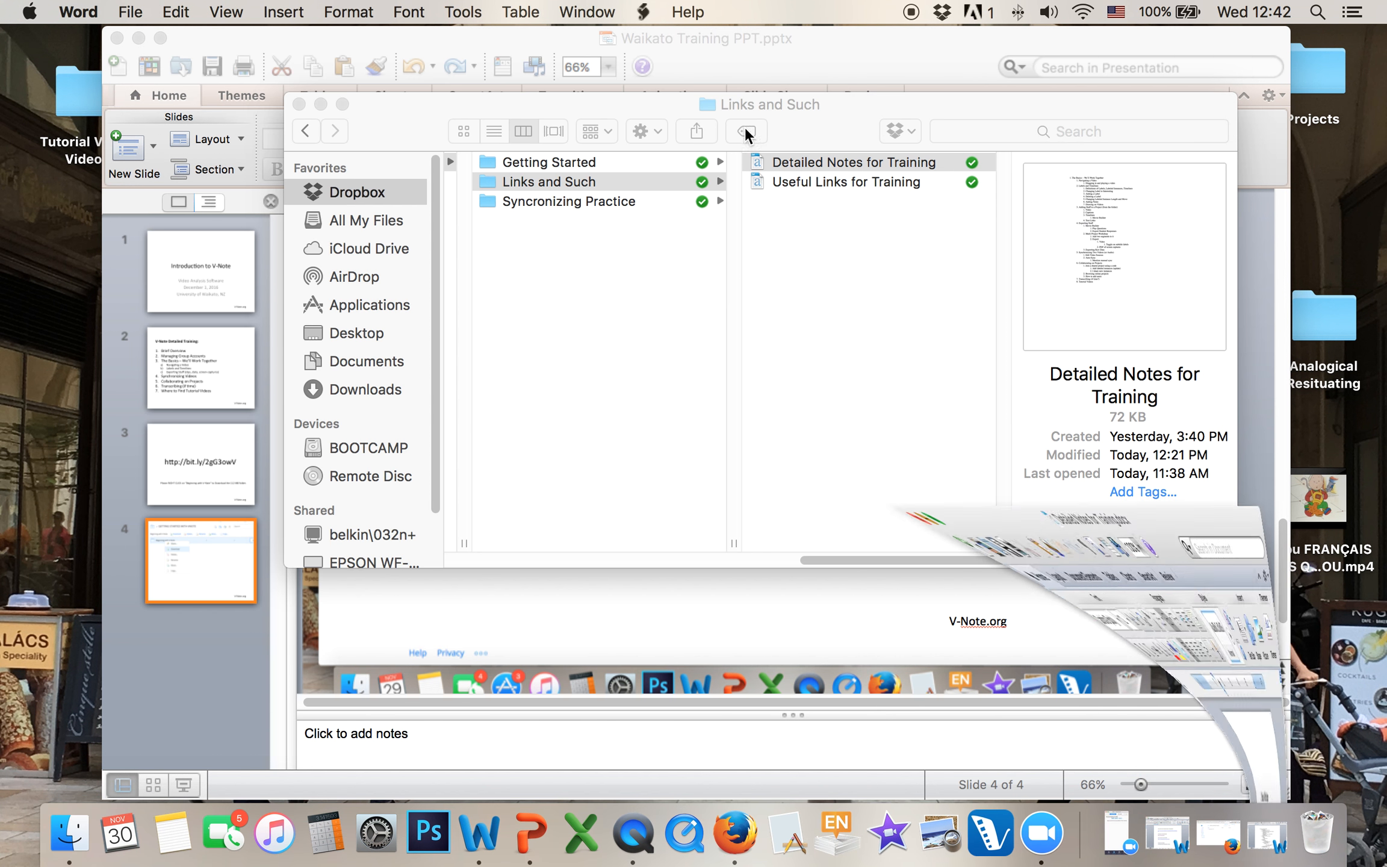
Open the Useful Links for Training document and follow its YouTube tutorial videos link in Firefox.
click(824, 183)
double_click(823, 183)
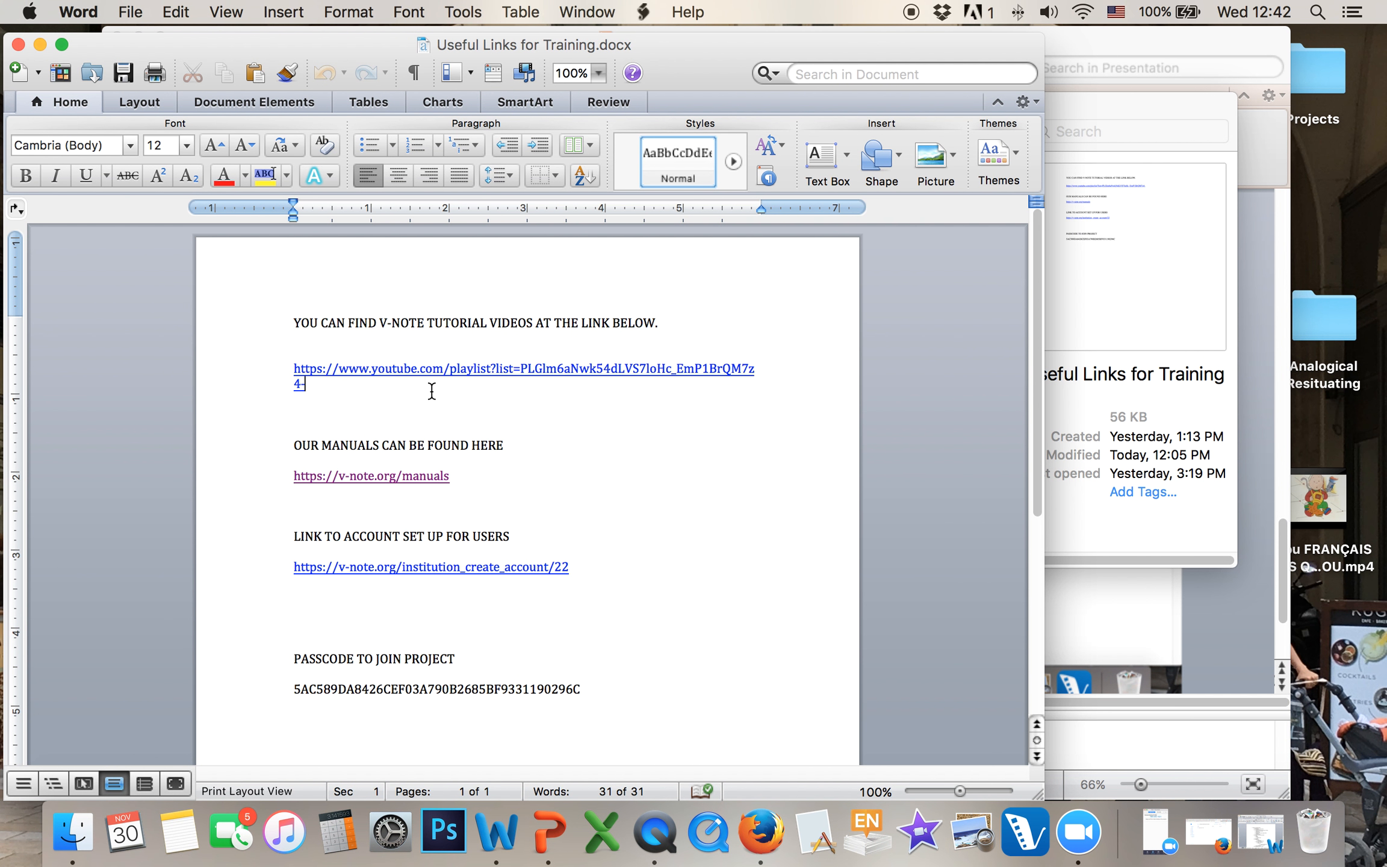
double_click(272, 369)
right_click(355, 374)
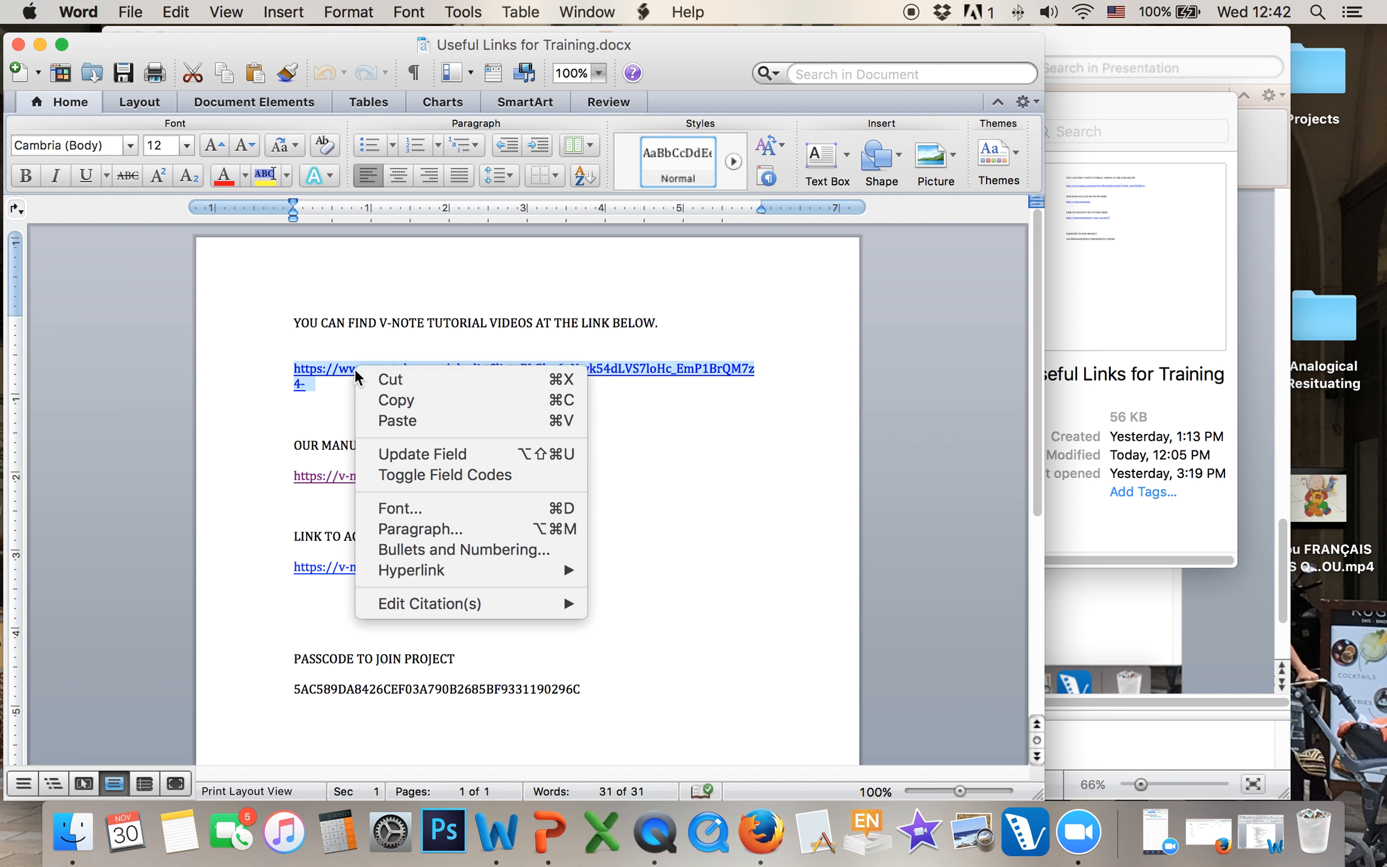
click(311, 366)
click(339, 371)
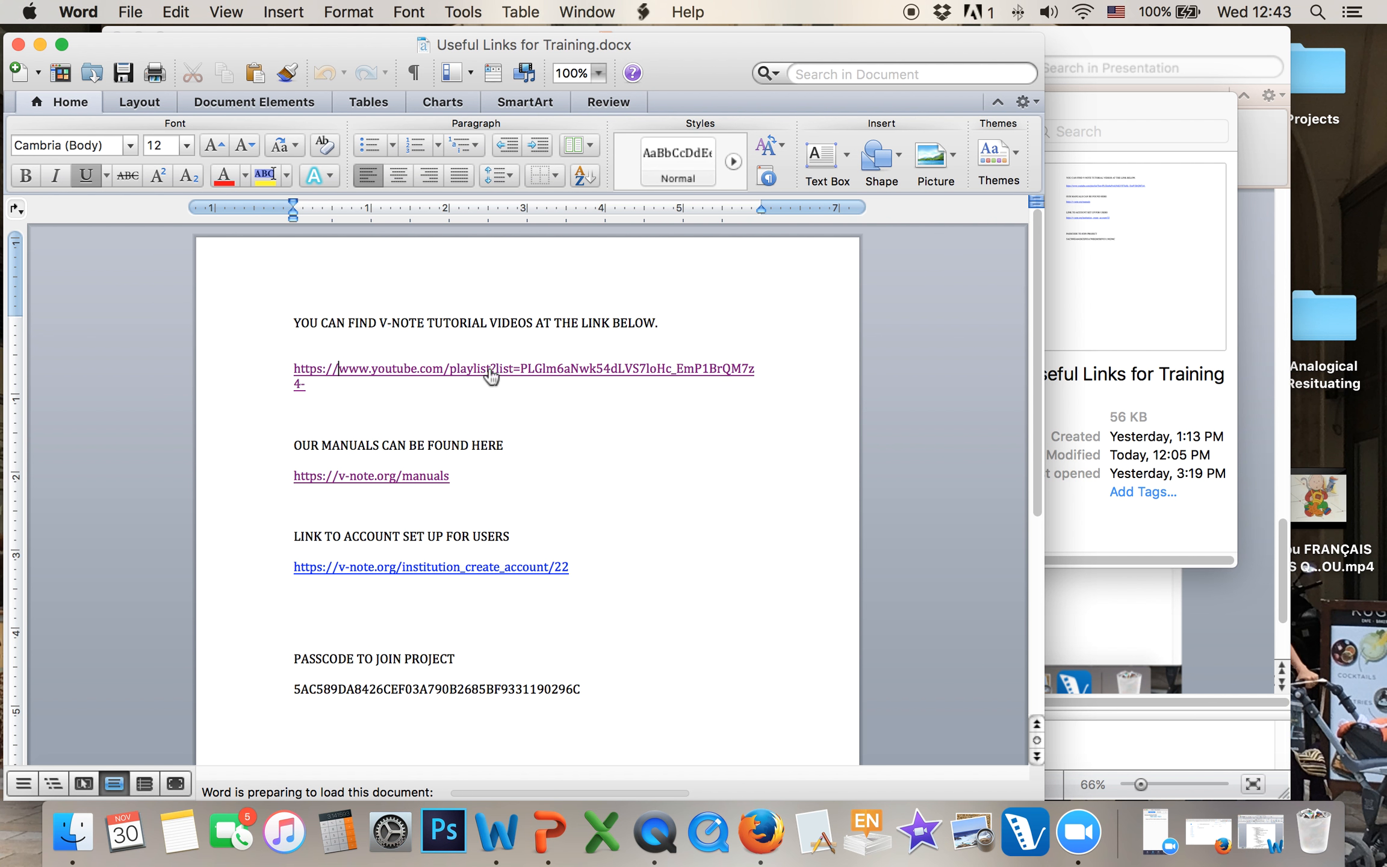
click(1212, 843)
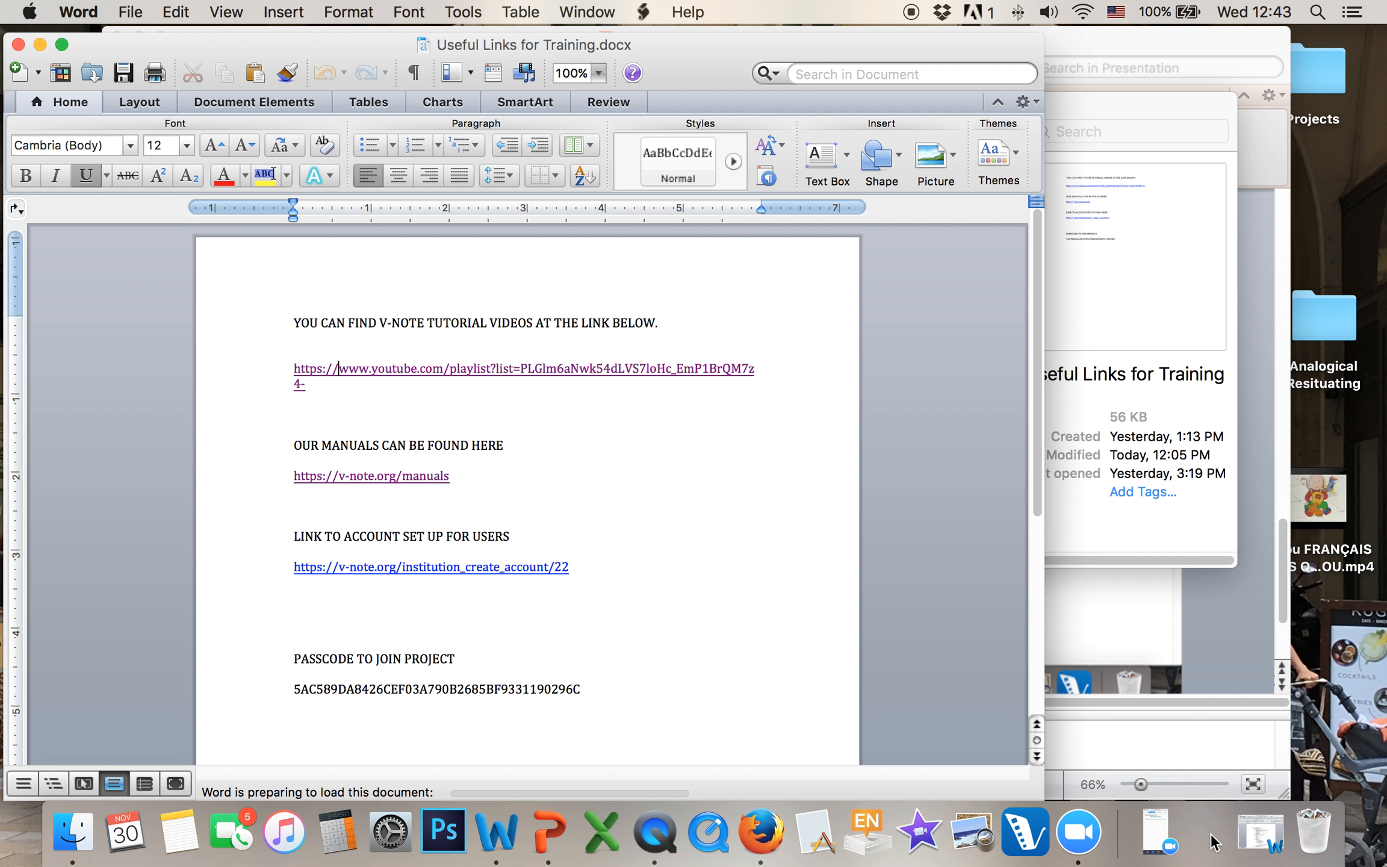
click(1192, 60)
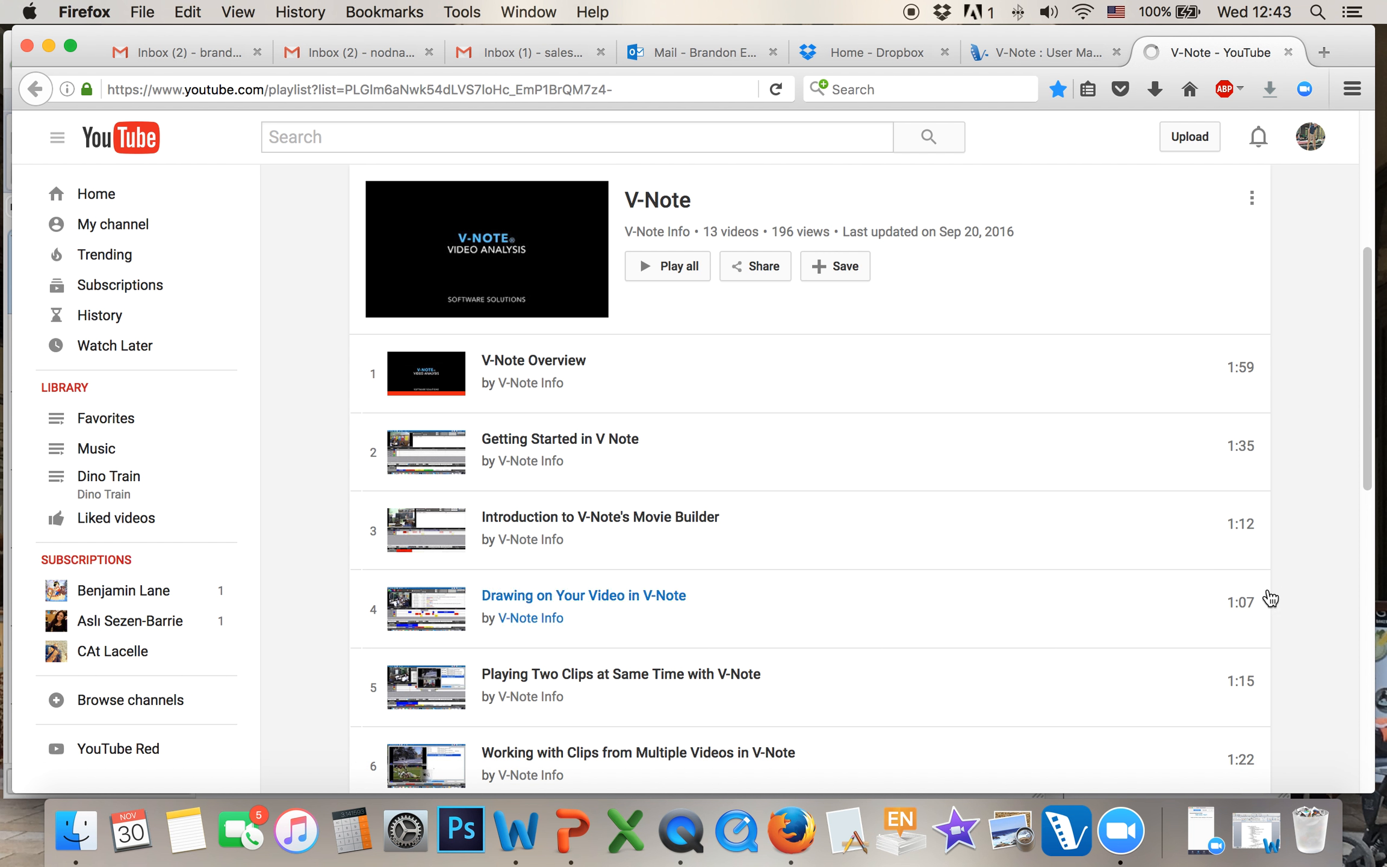
Look through the list of tutorial videos in the V-Note playlist.
scroll(1292, 632, down, 10)
scroll(1295, 632, down, 5)
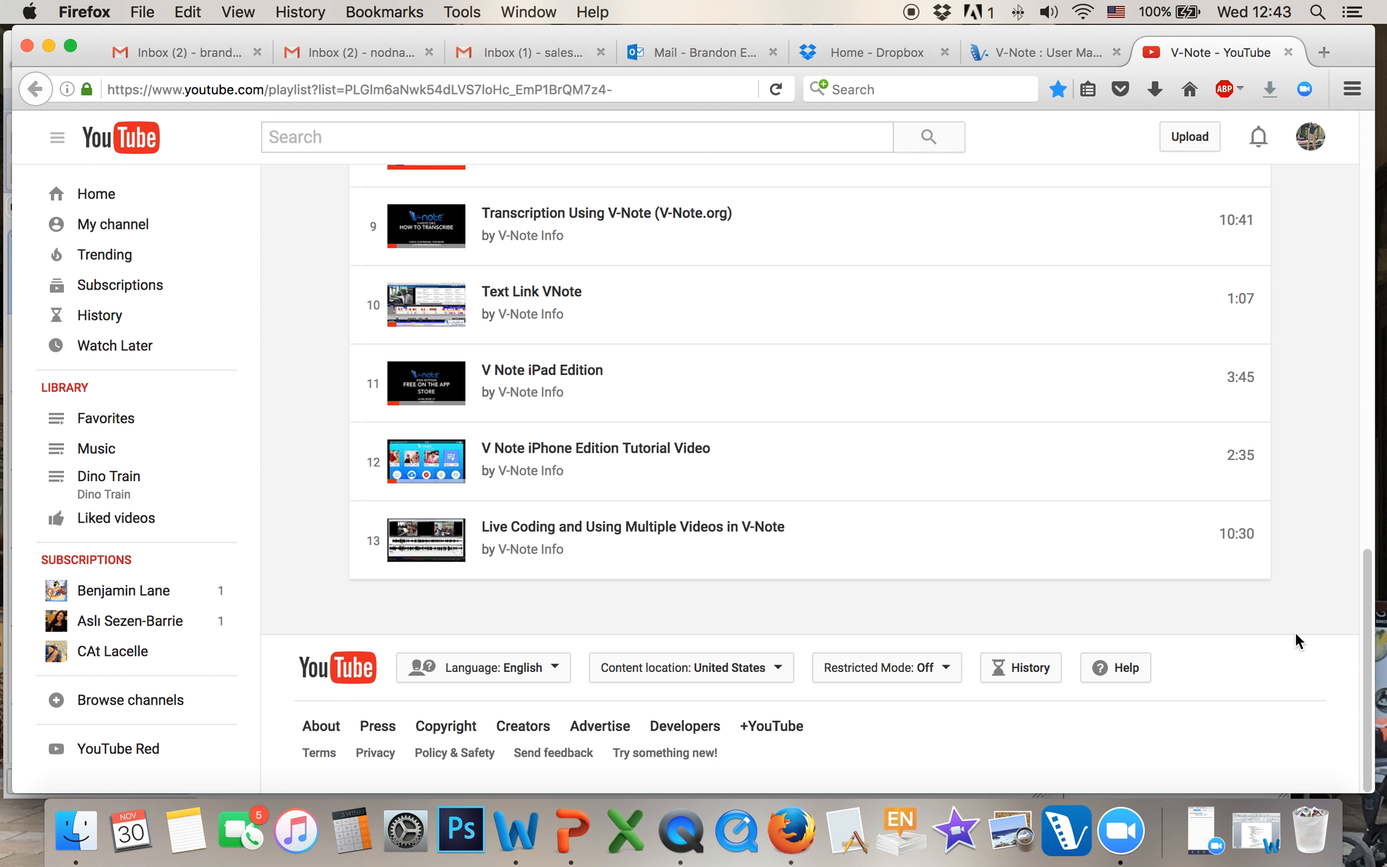
scroll(1295, 632, up, 15)
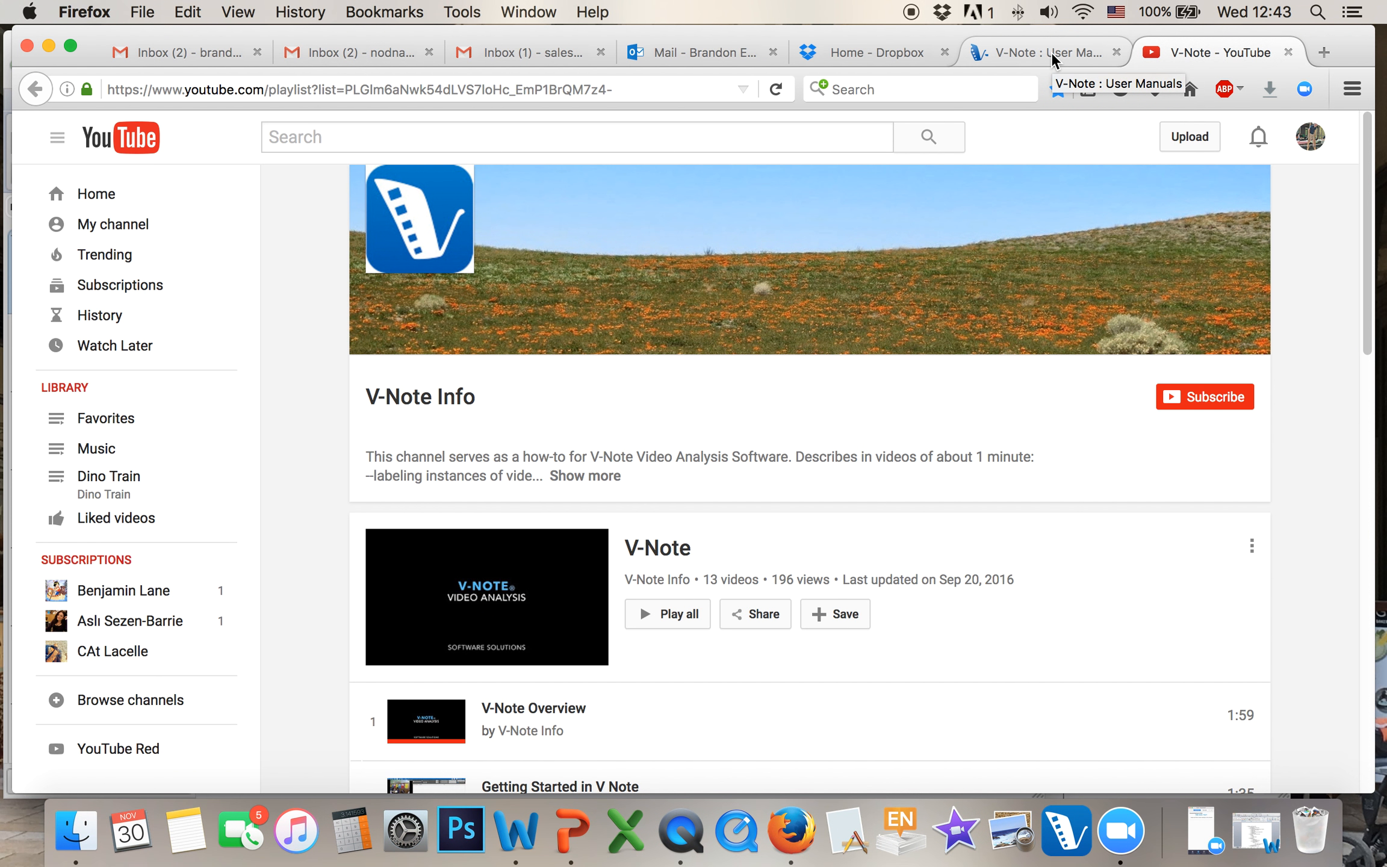
Load v-note.org in a new browser tab and go to its Get V-Note Now account creation page.
click(1324, 52)
text(v-note.org/)
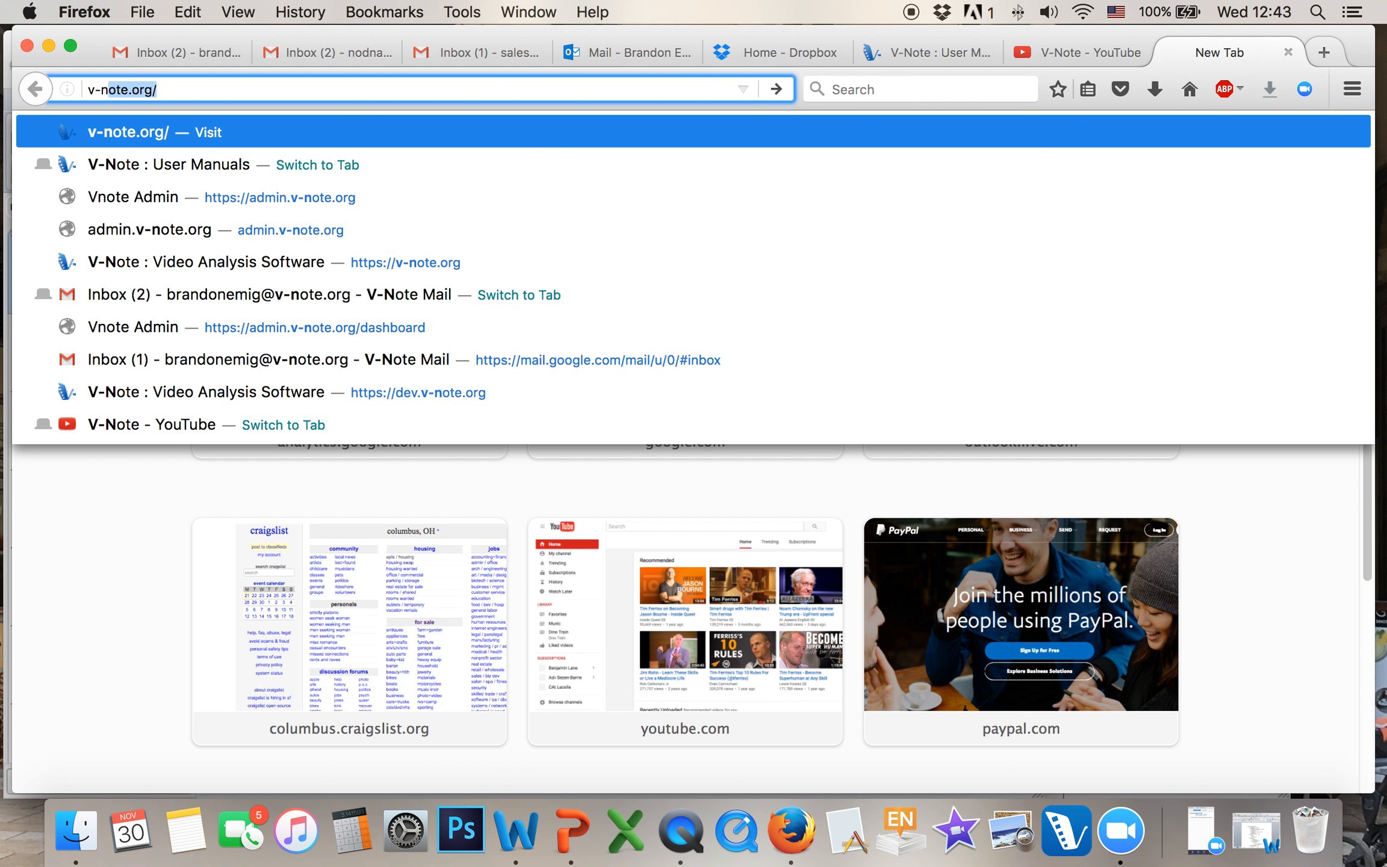
key(Return)
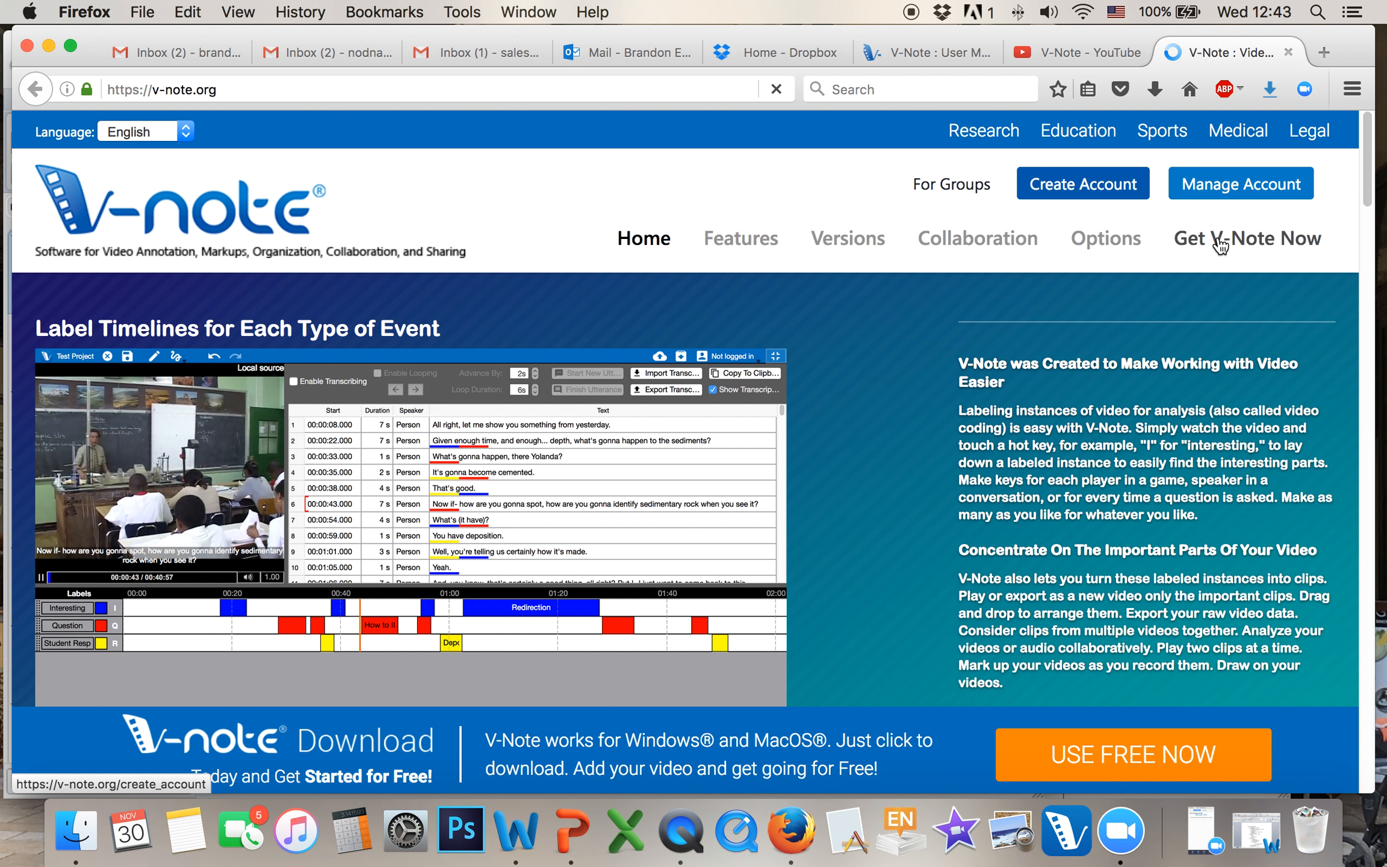
click(1220, 243)
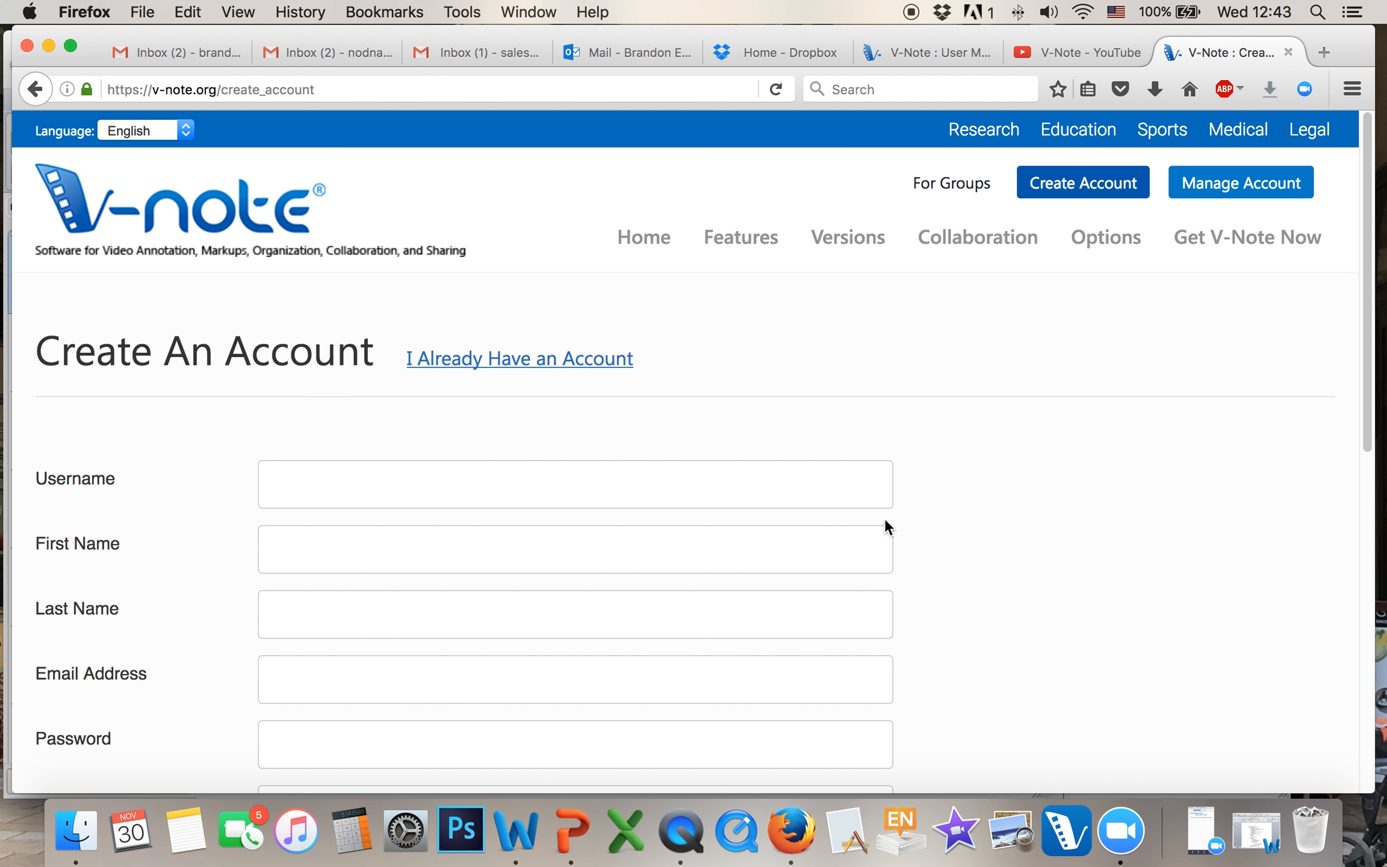
Examine the account creation form's fields and the available subscription plans without choosing a different one.
click(604, 496)
scroll(977, 628, down, 5)
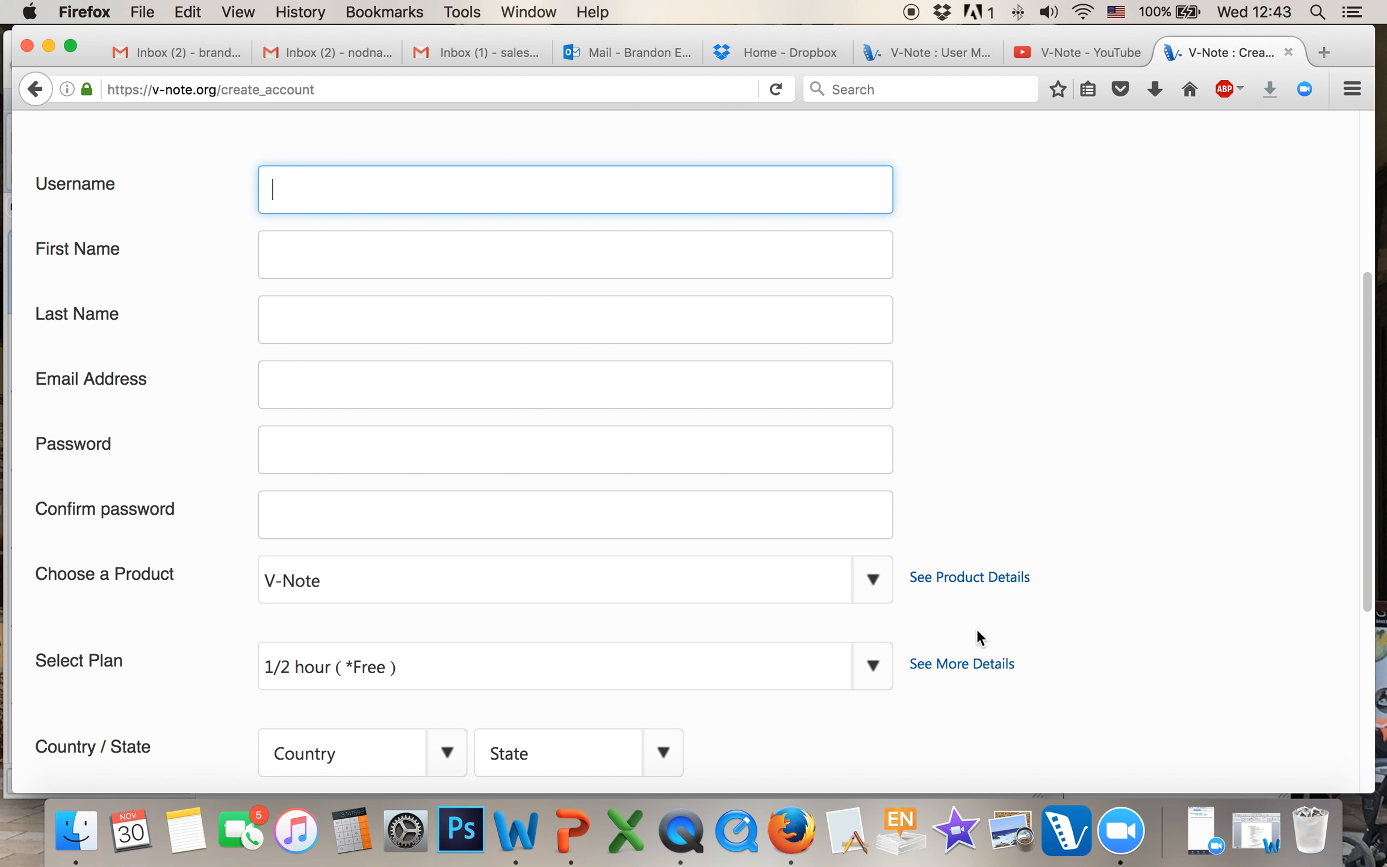
scroll(1013, 647, down, 3)
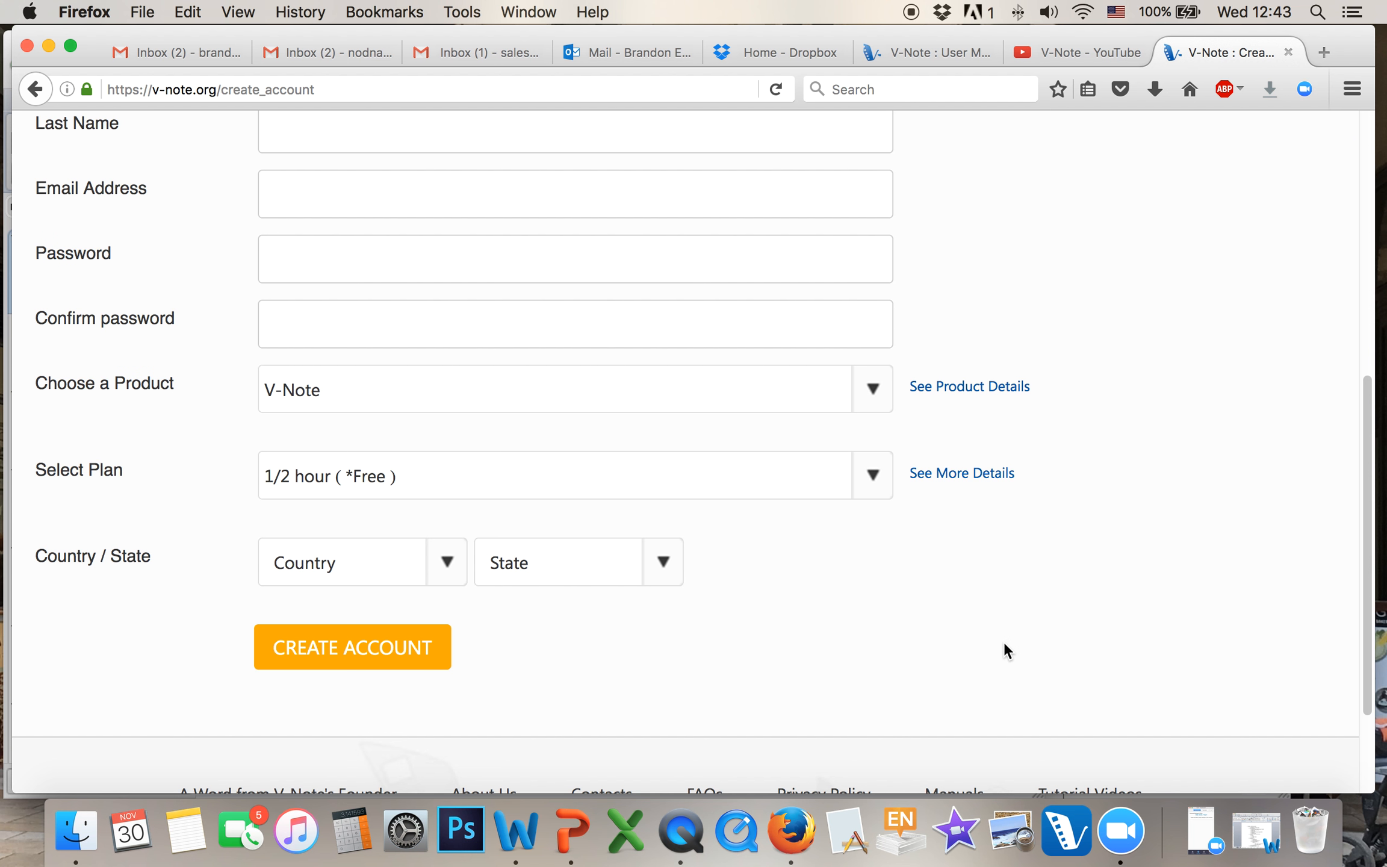
scroll(1003, 642, up, 1)
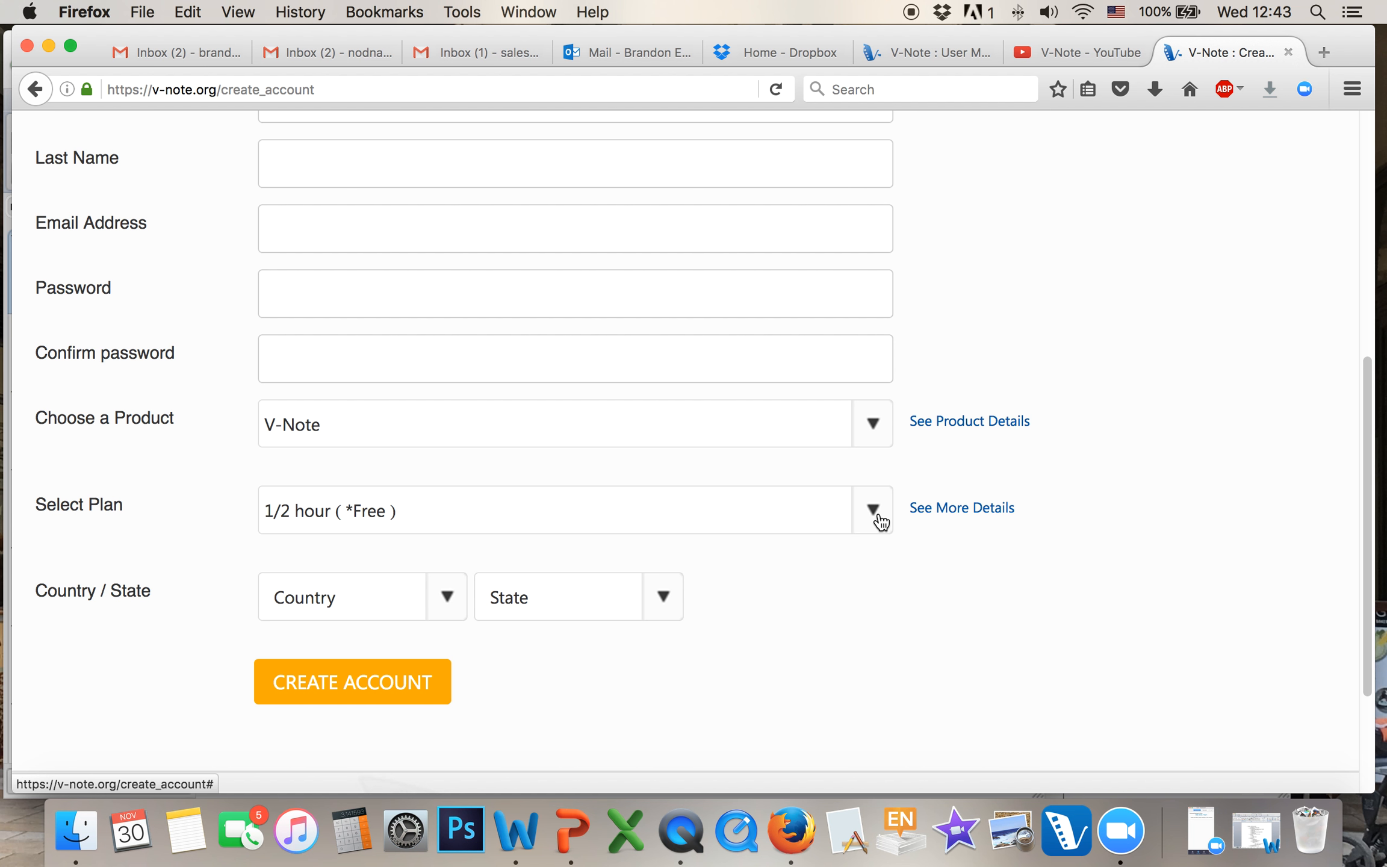
click(881, 522)
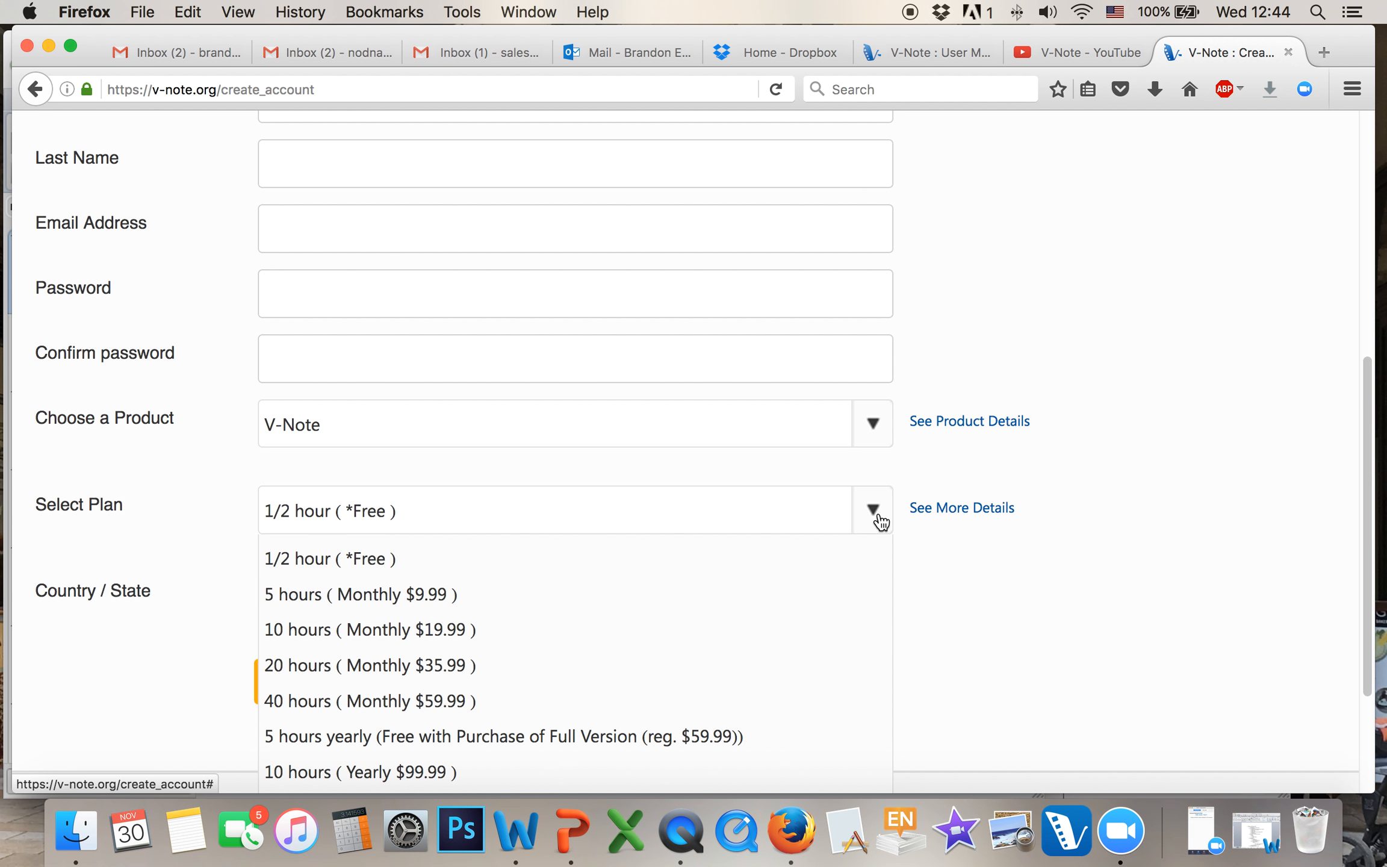
click(1016, 588)
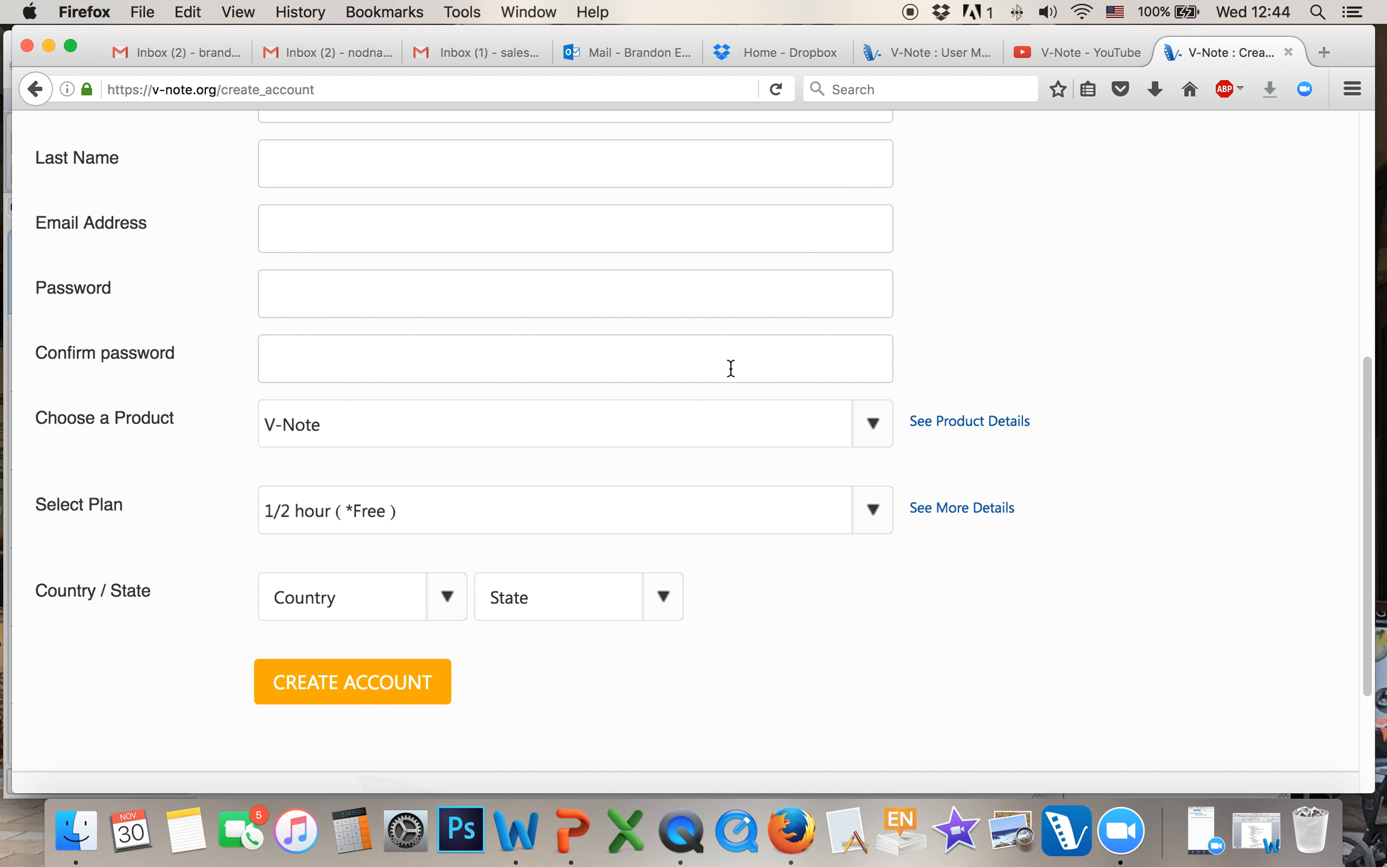
scroll(935, 405, up, 8)
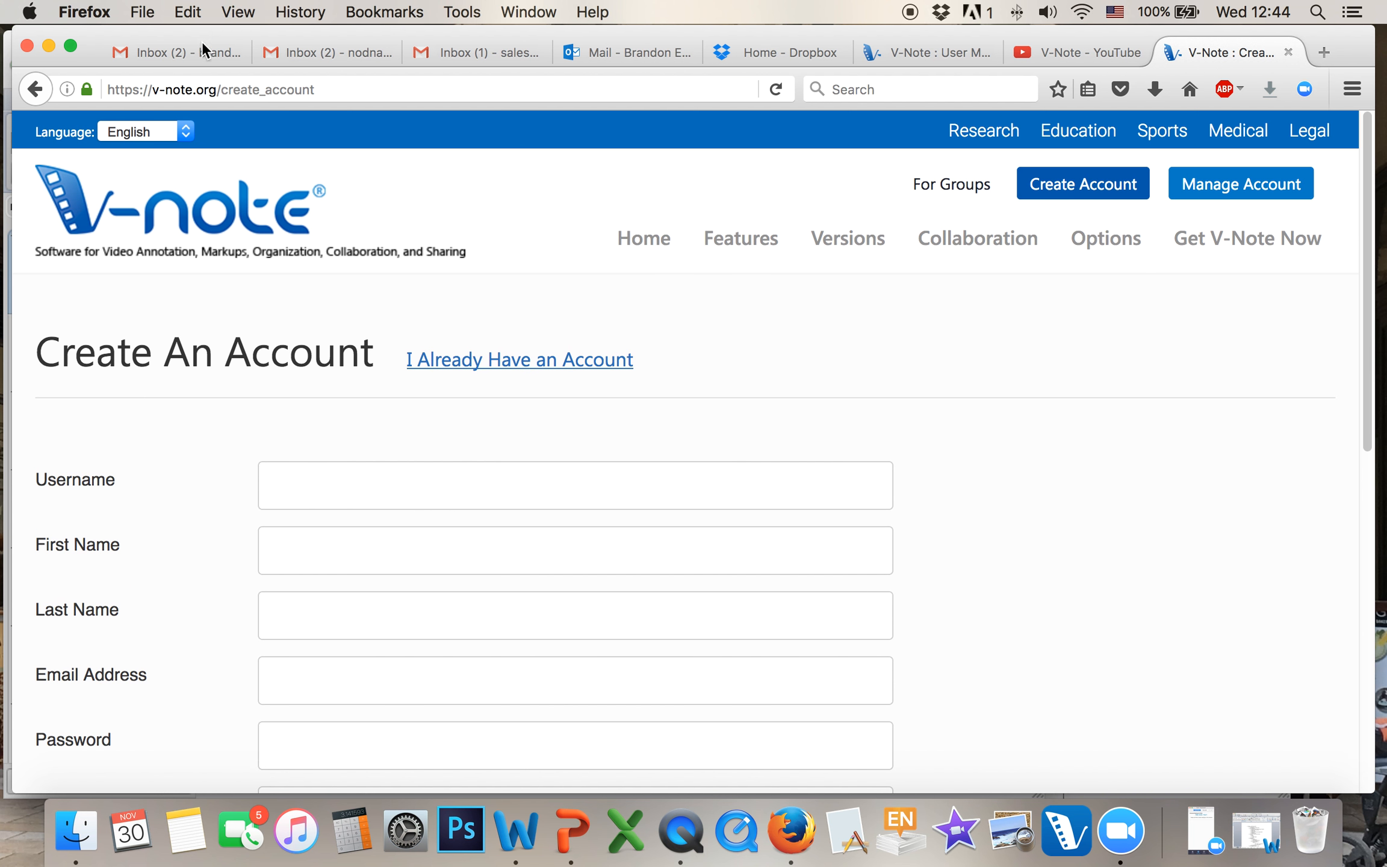
Minimize the browser and the Useful Links document, and switch to V-Note Pro.
click(49, 47)
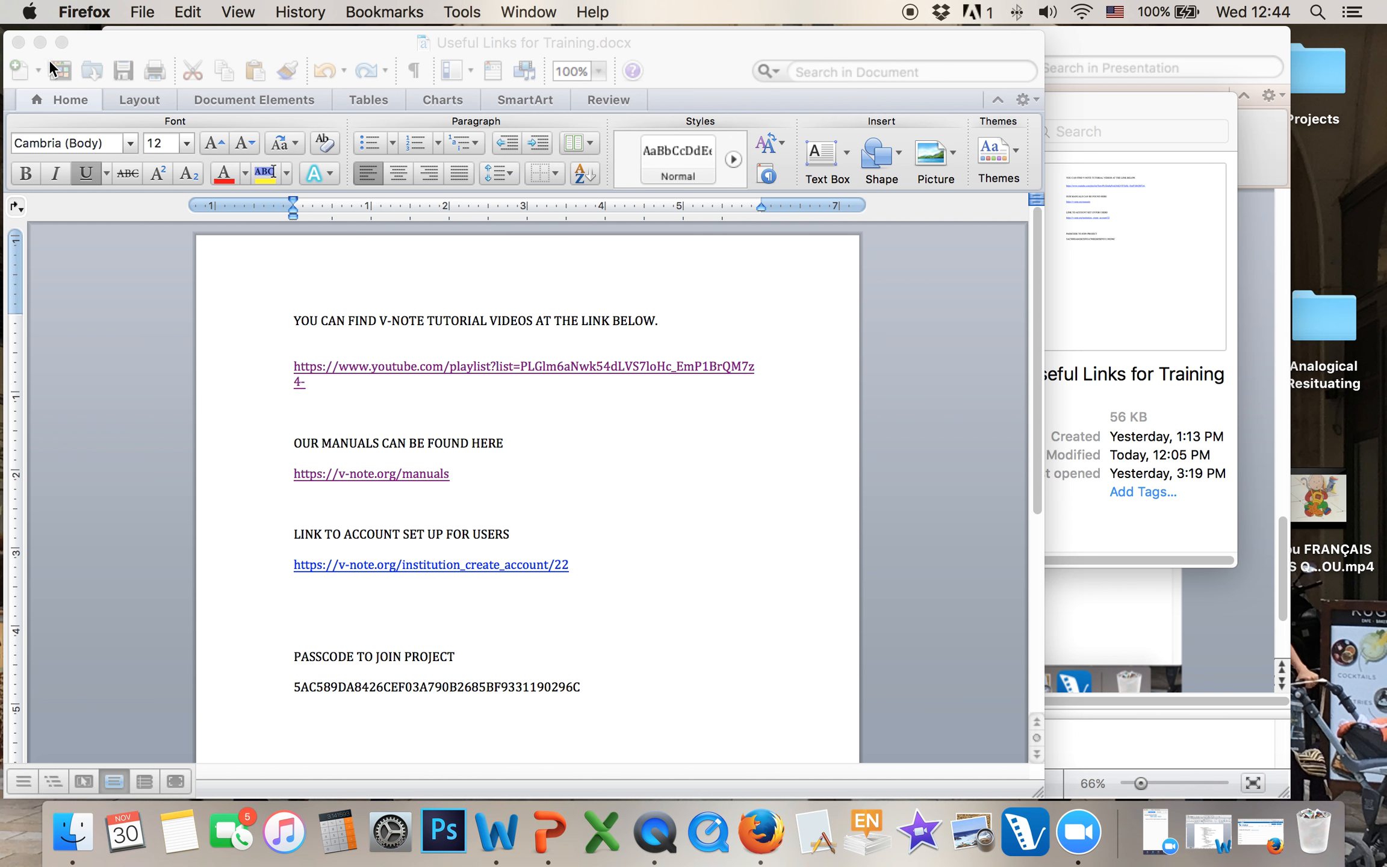
click(40, 41)
click(996, 839)
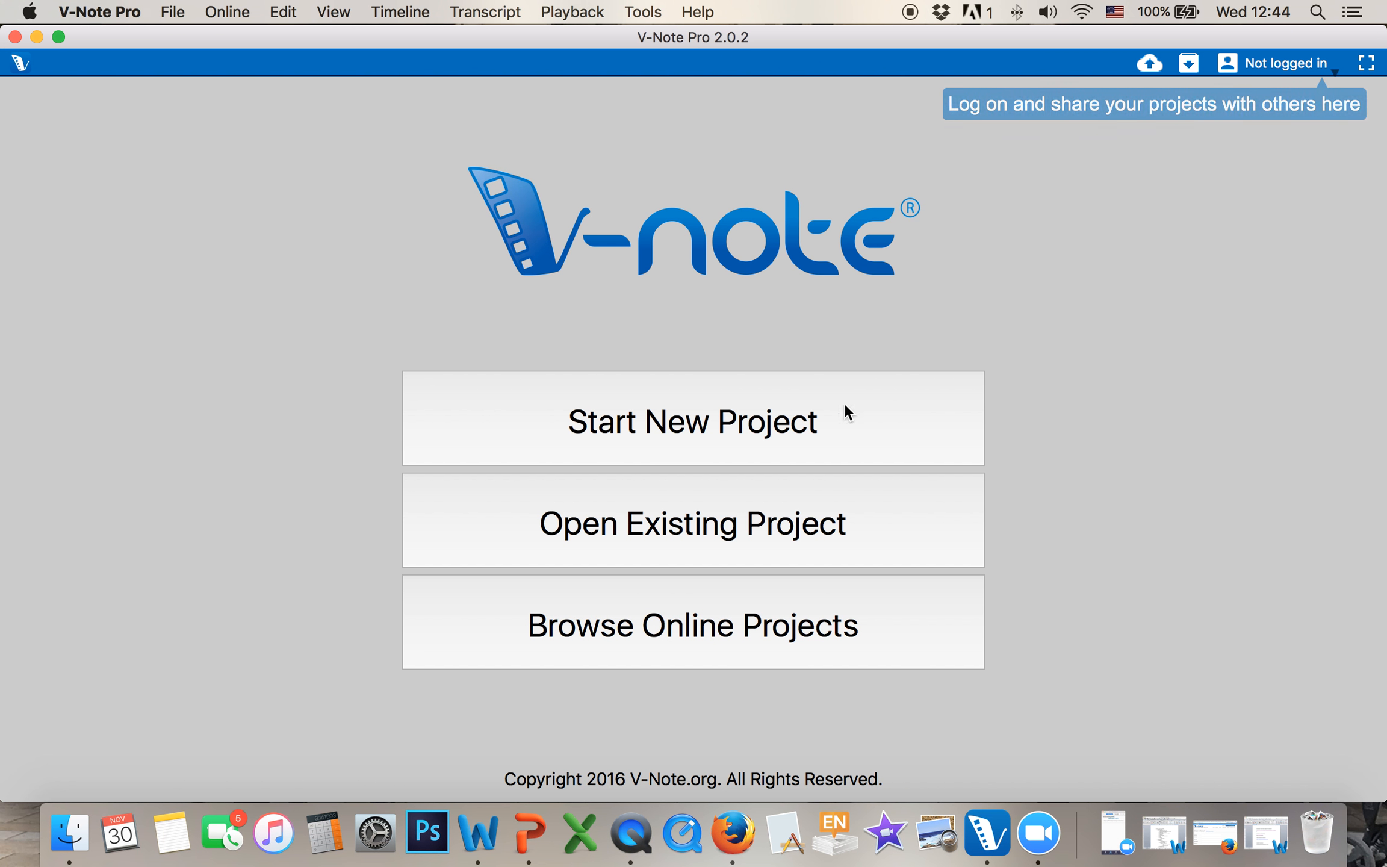
Check where the login option is without logging in, and start a new project.
click(1296, 63)
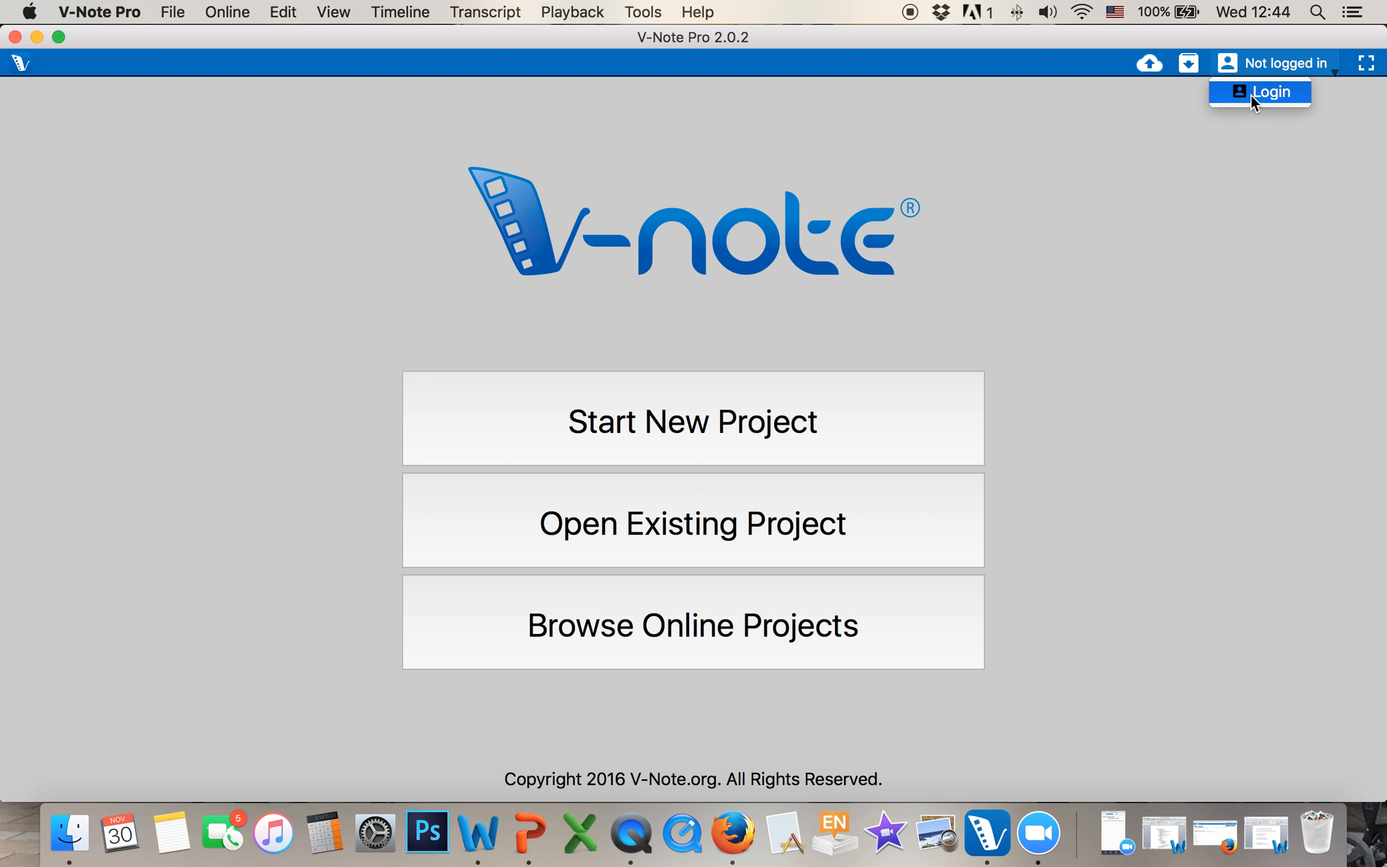
click(1260, 278)
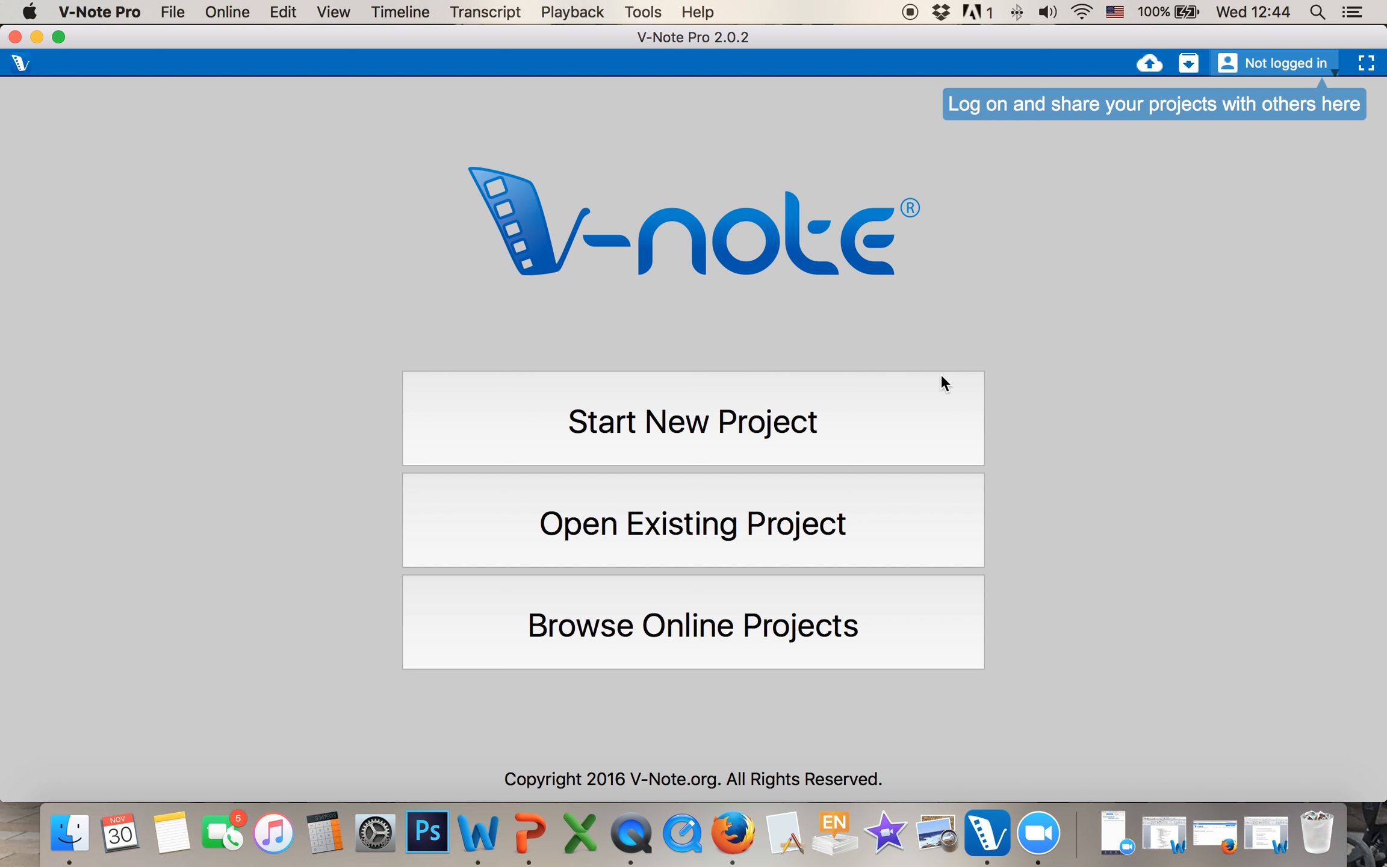
click(673, 426)
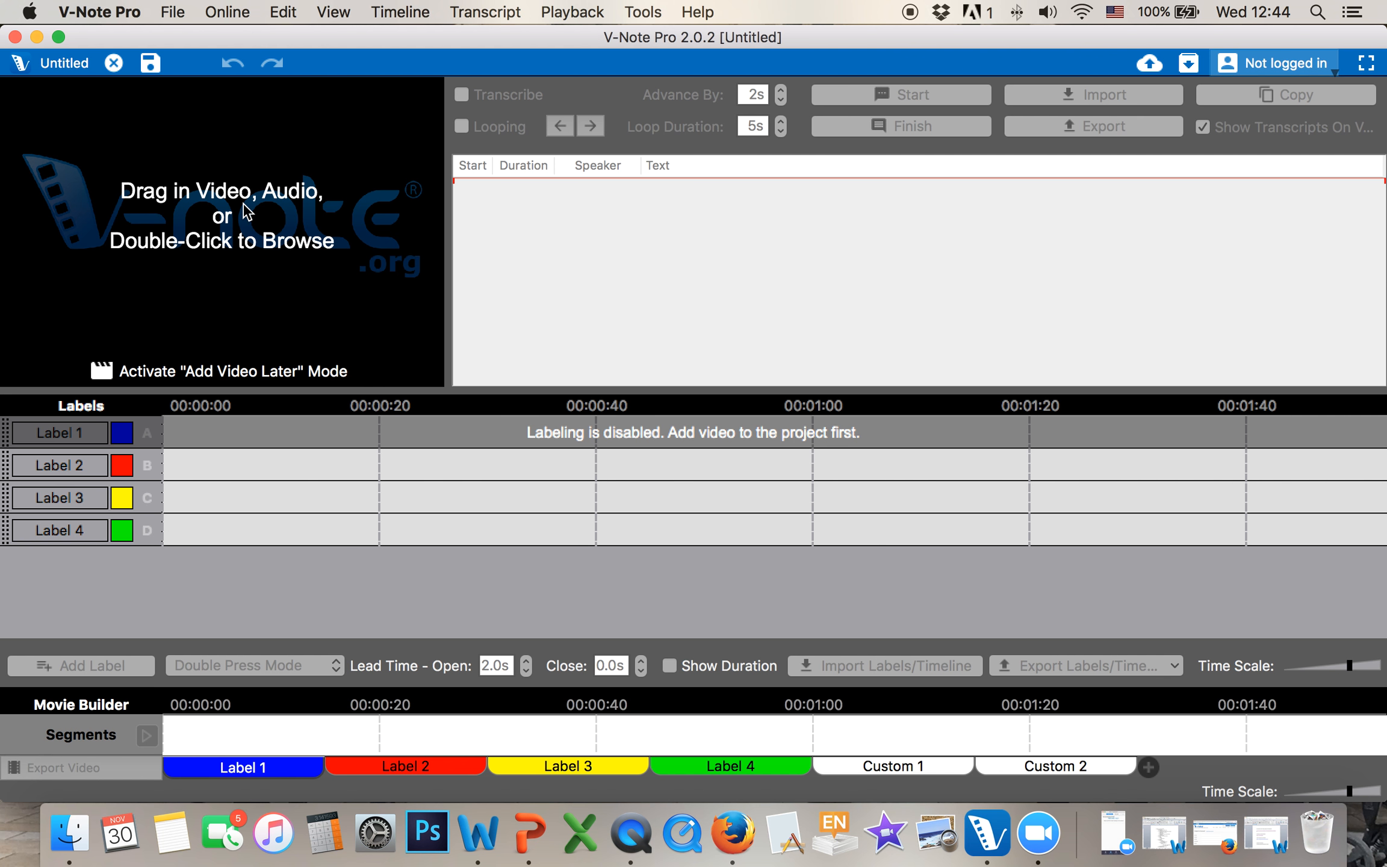
Add Video - Rocks.mov from the Getting Started folder in Finder to the new V-Note project.
drag(1287, 41, 1239, 36)
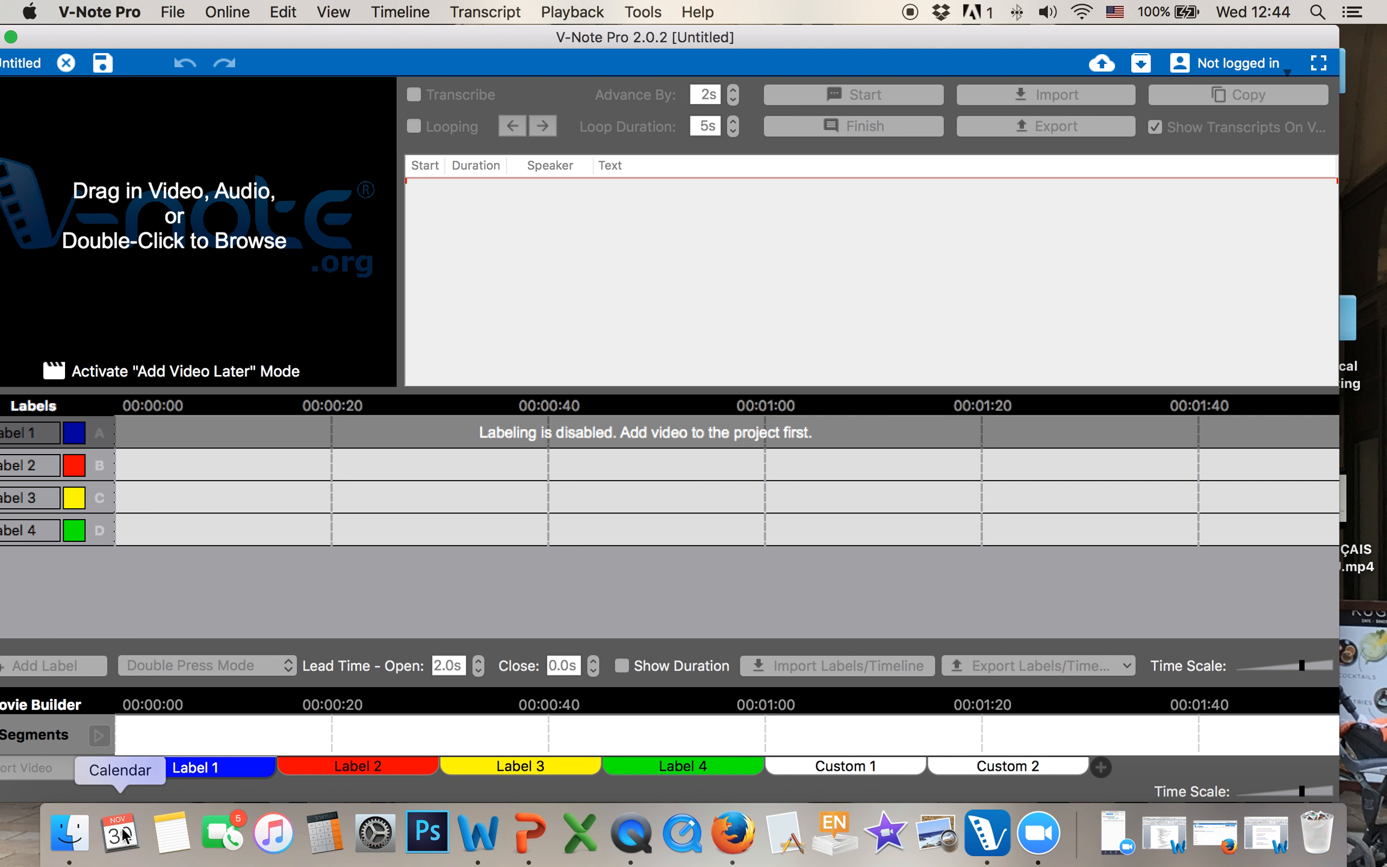
click(69, 833)
drag(819, 113, 981, 118)
click(790, 167)
click(1013, 229)
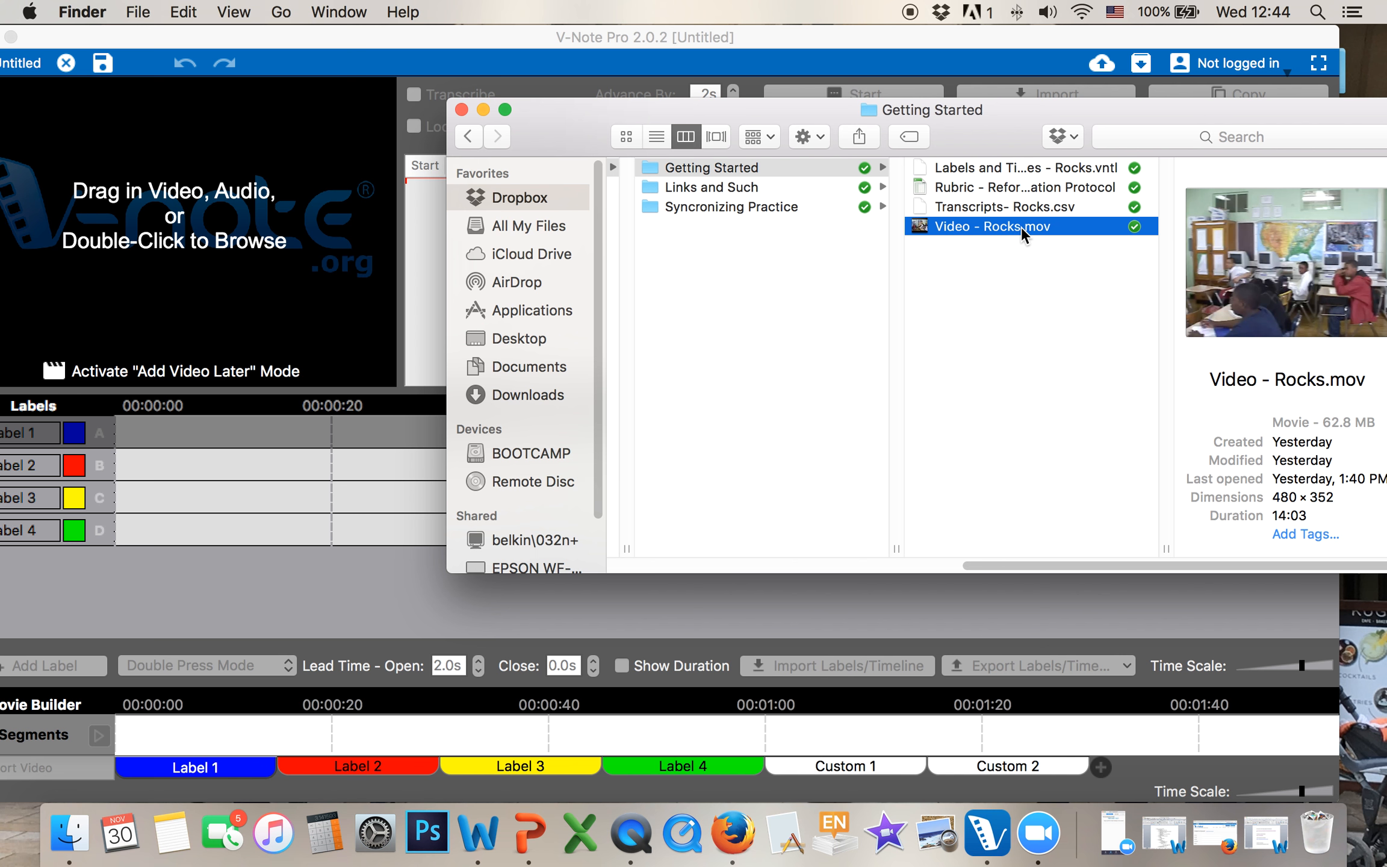
drag(1019, 227, 274, 216)
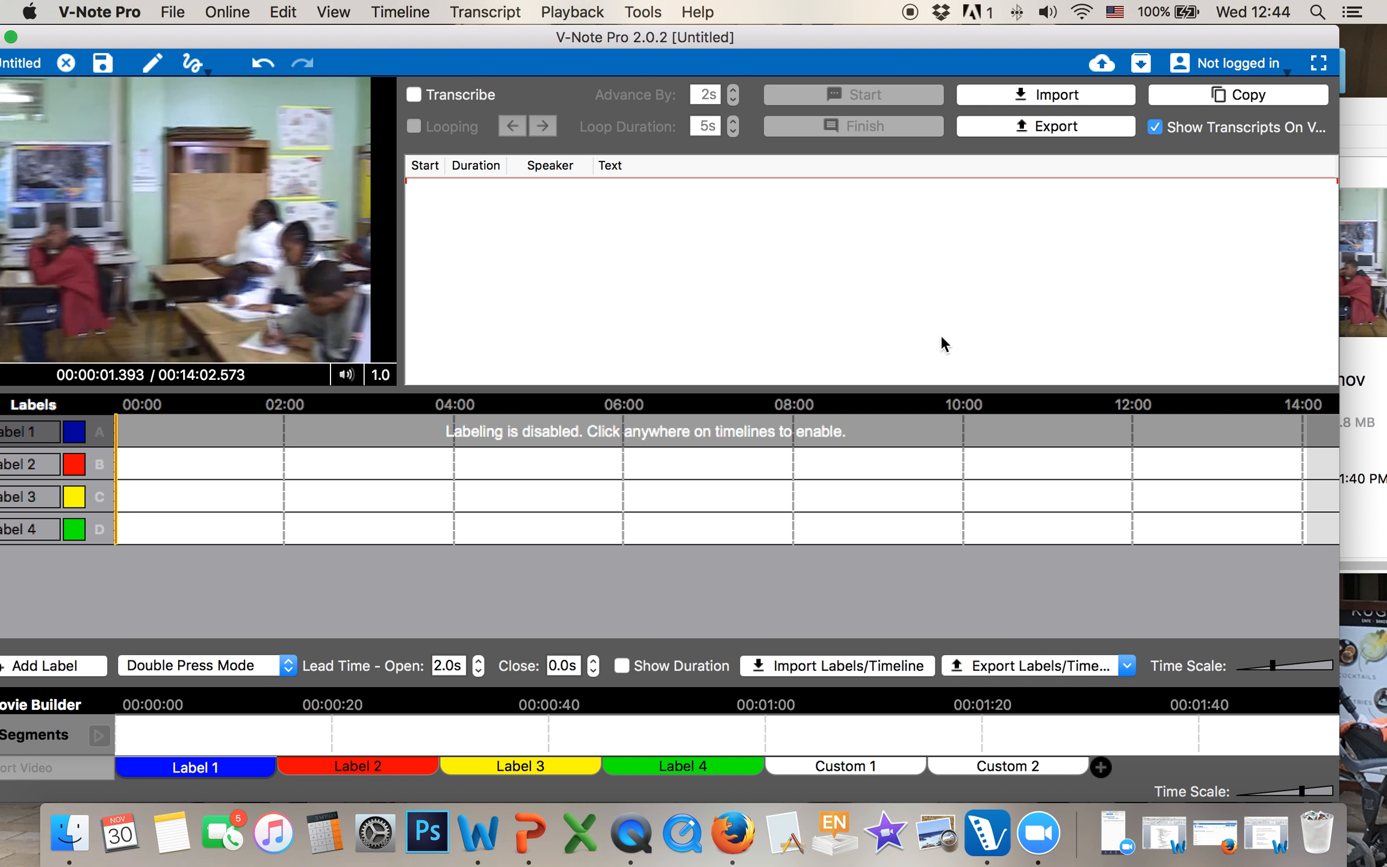
Lower the volume of the video's Track 1 and move the project window fully back onto the screen.
click(350, 374)
click(352, 320)
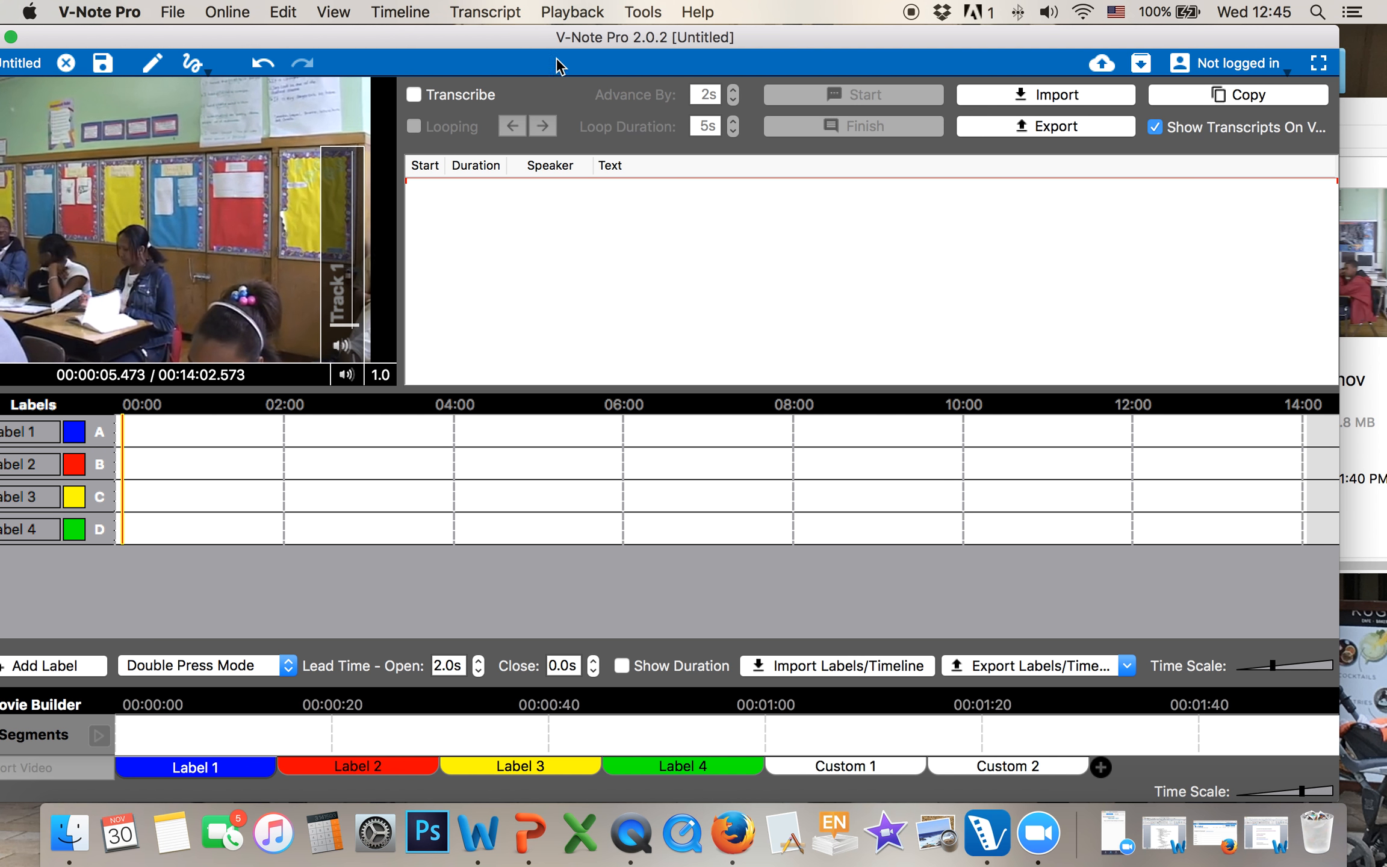
drag(585, 33, 630, 29)
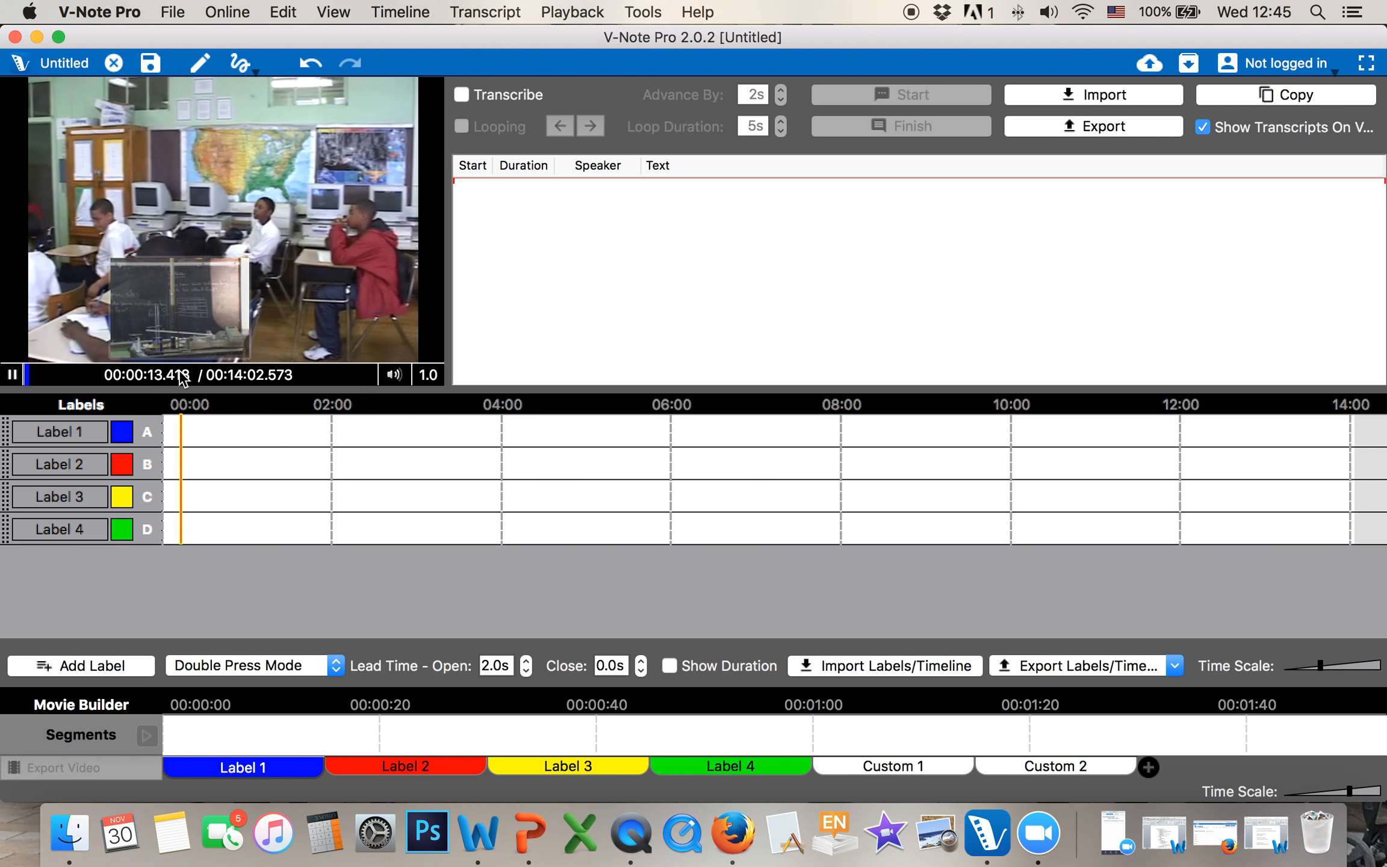
Jump the video playback ahead to about 6:13 and on to about 7:22.
click(181, 376)
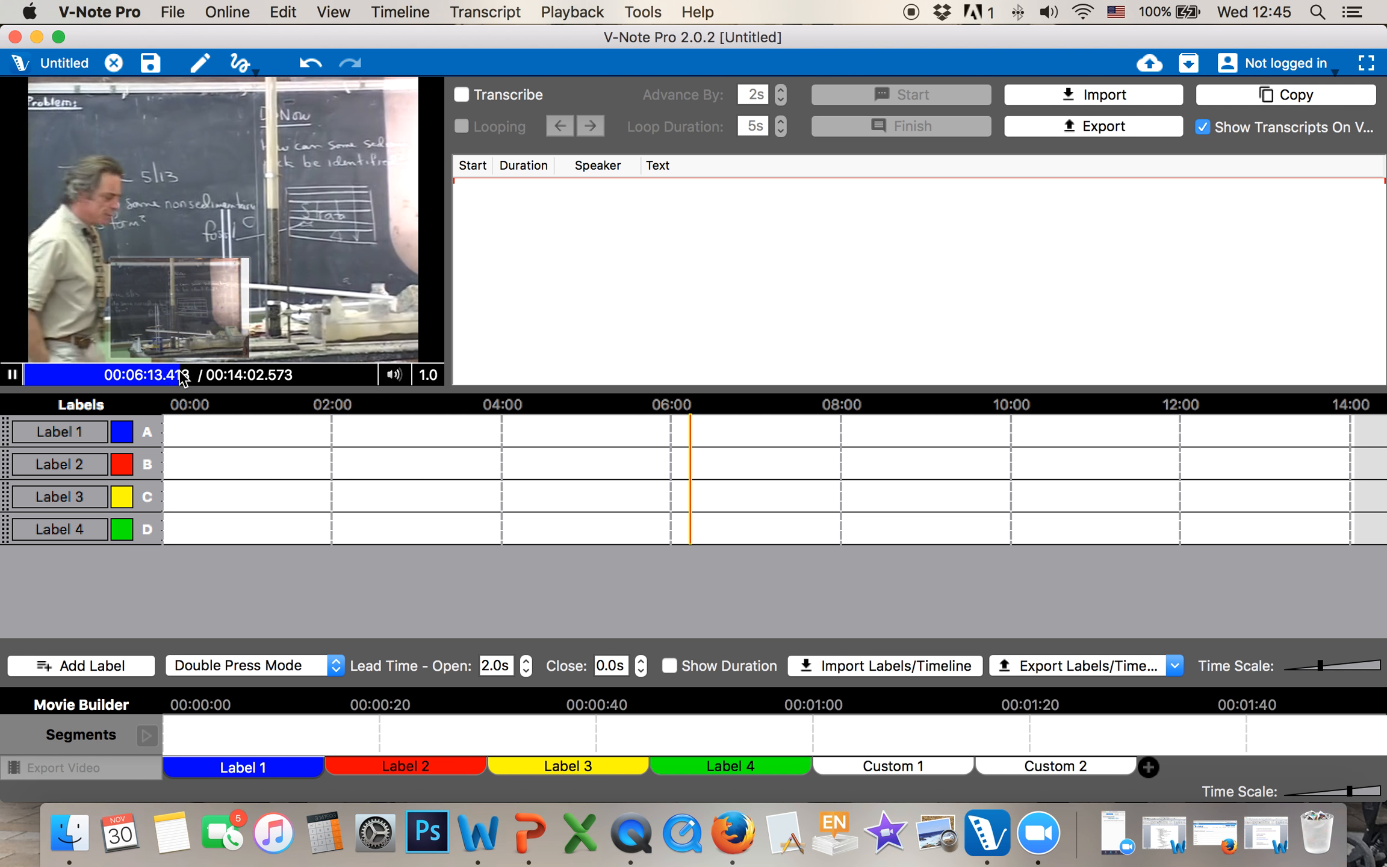
click(210, 376)
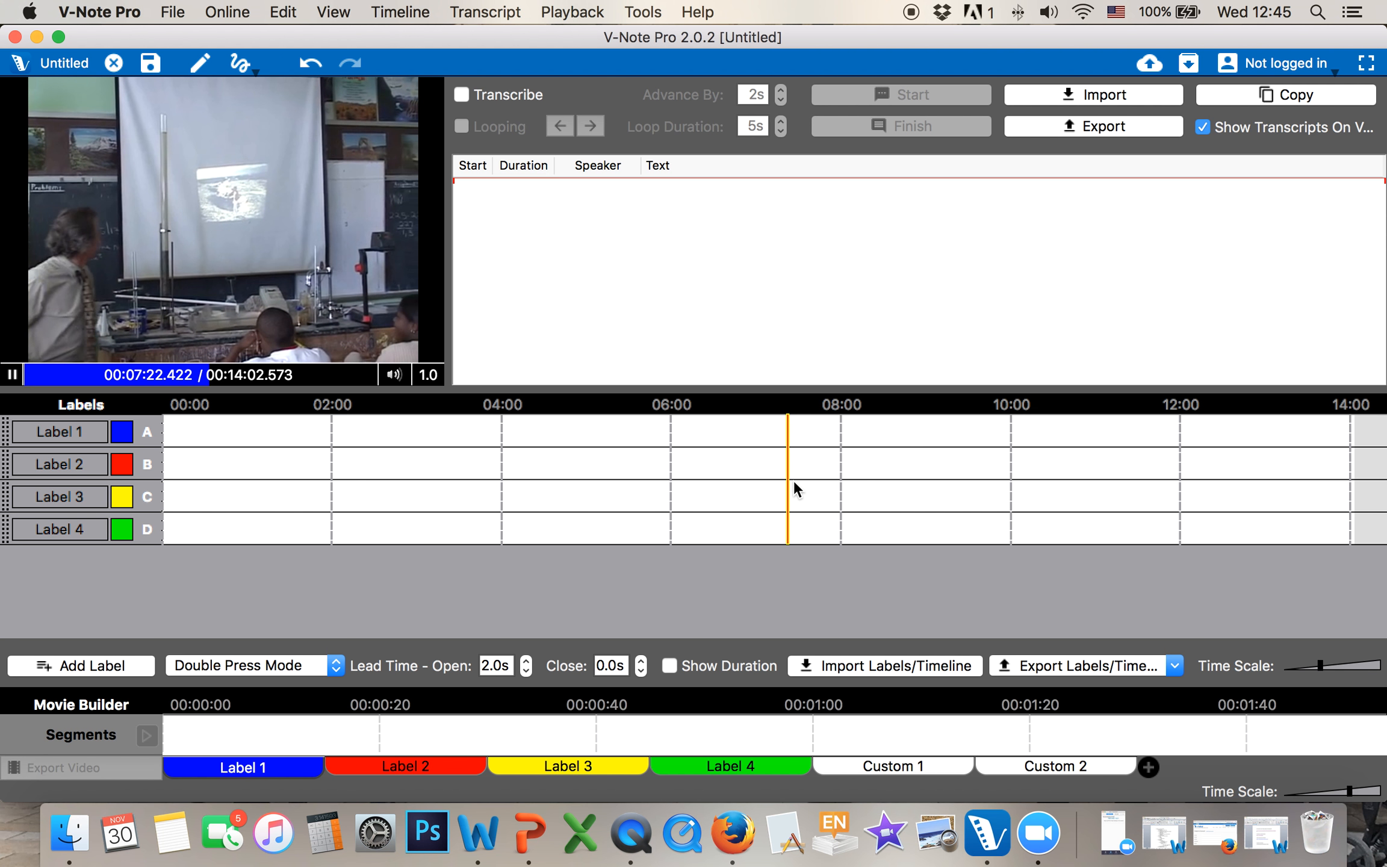
Jump the playback to about 2:26, 4:37 and 6:25, pause the video and move the playhead back to about 6:09.
click(368, 490)
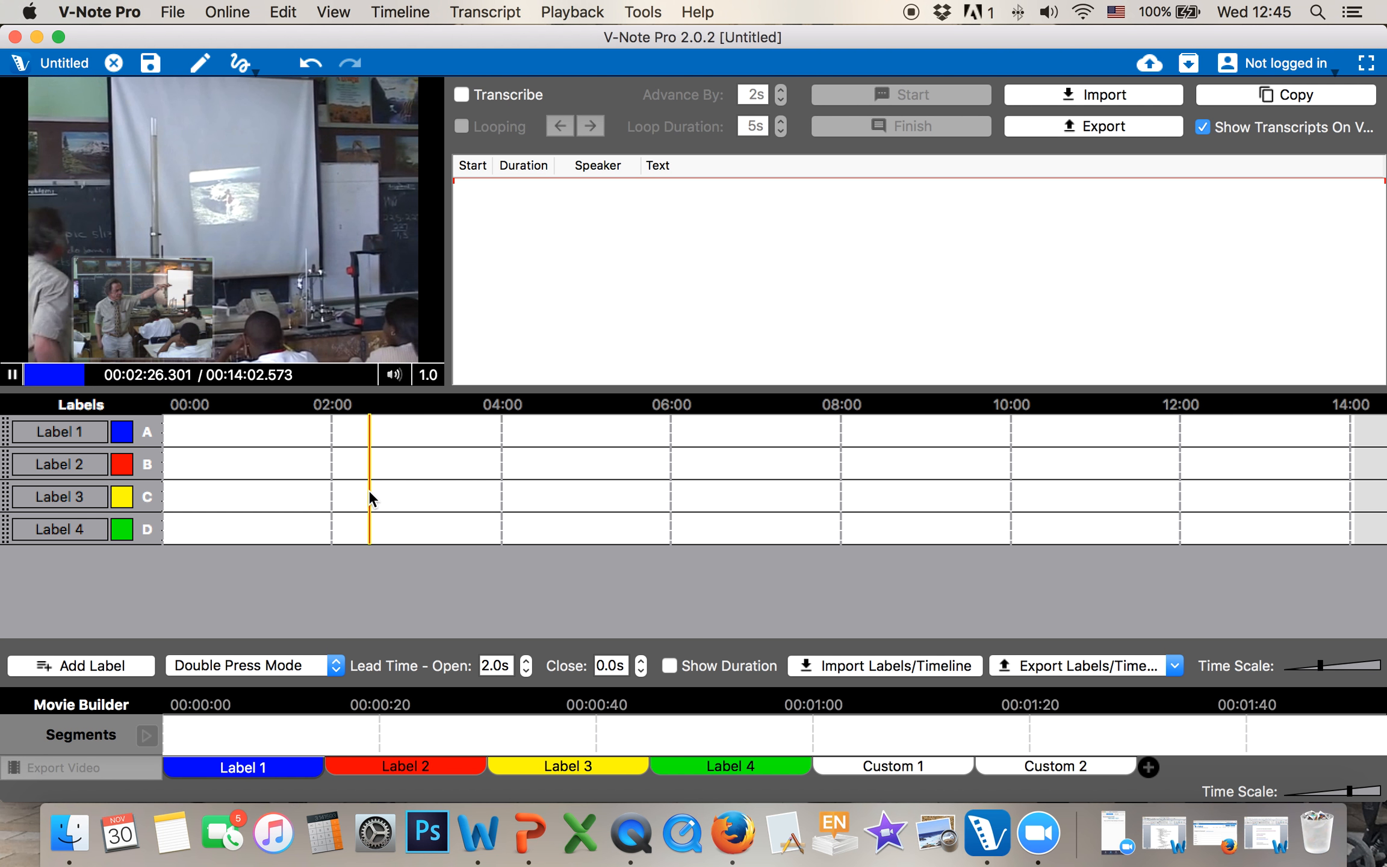
click(501, 491)
click(554, 491)
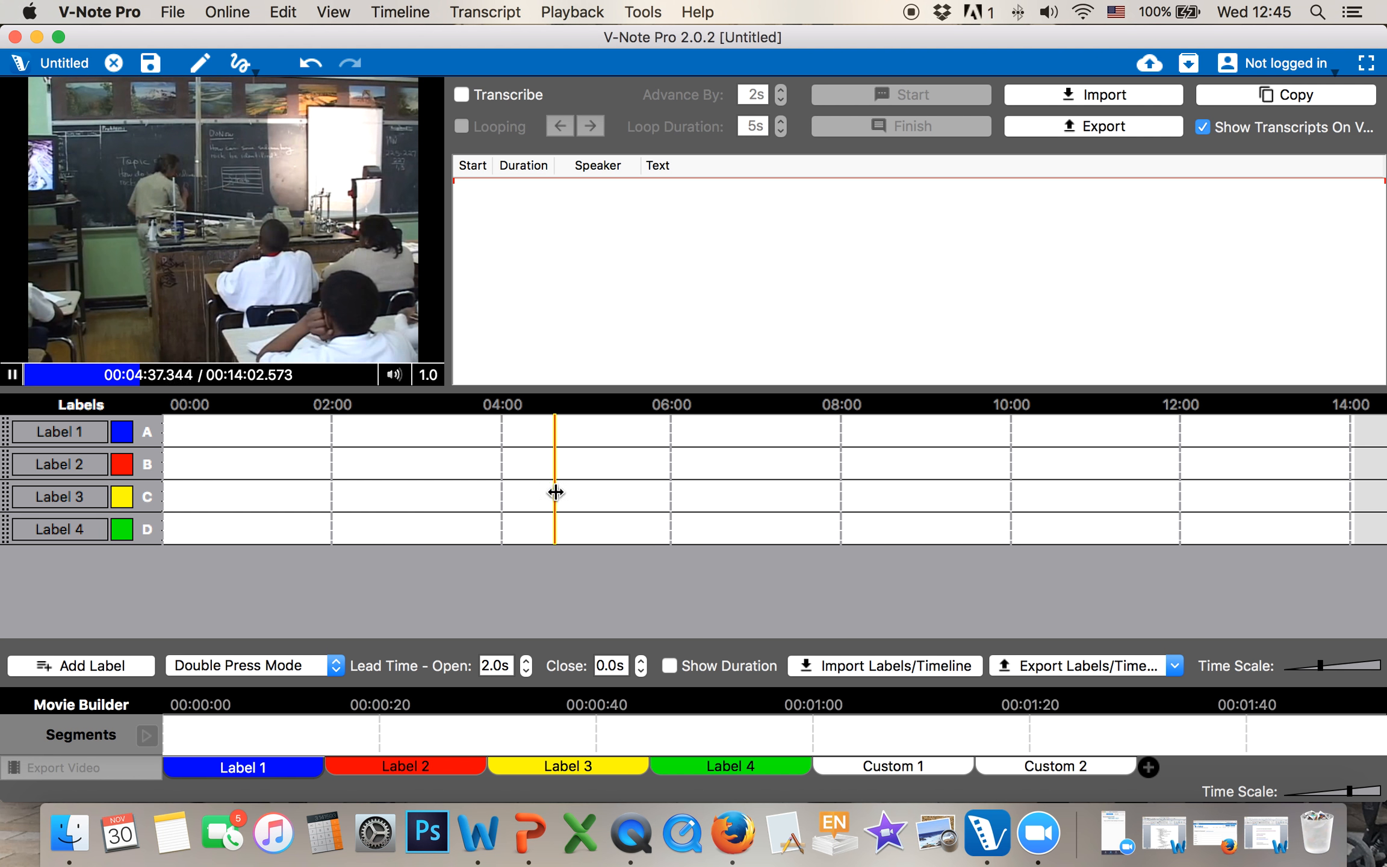
click(707, 485)
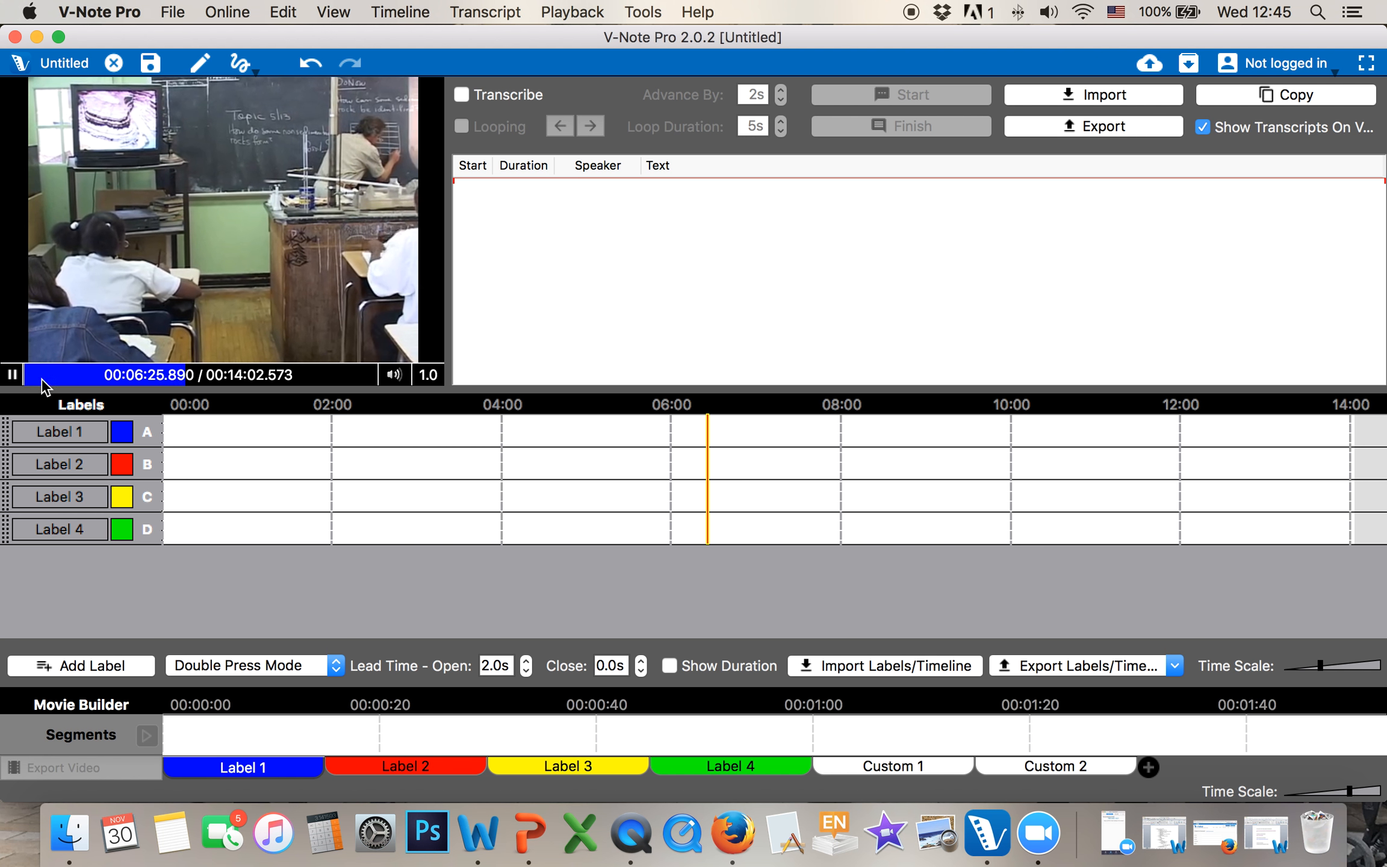
key(space)
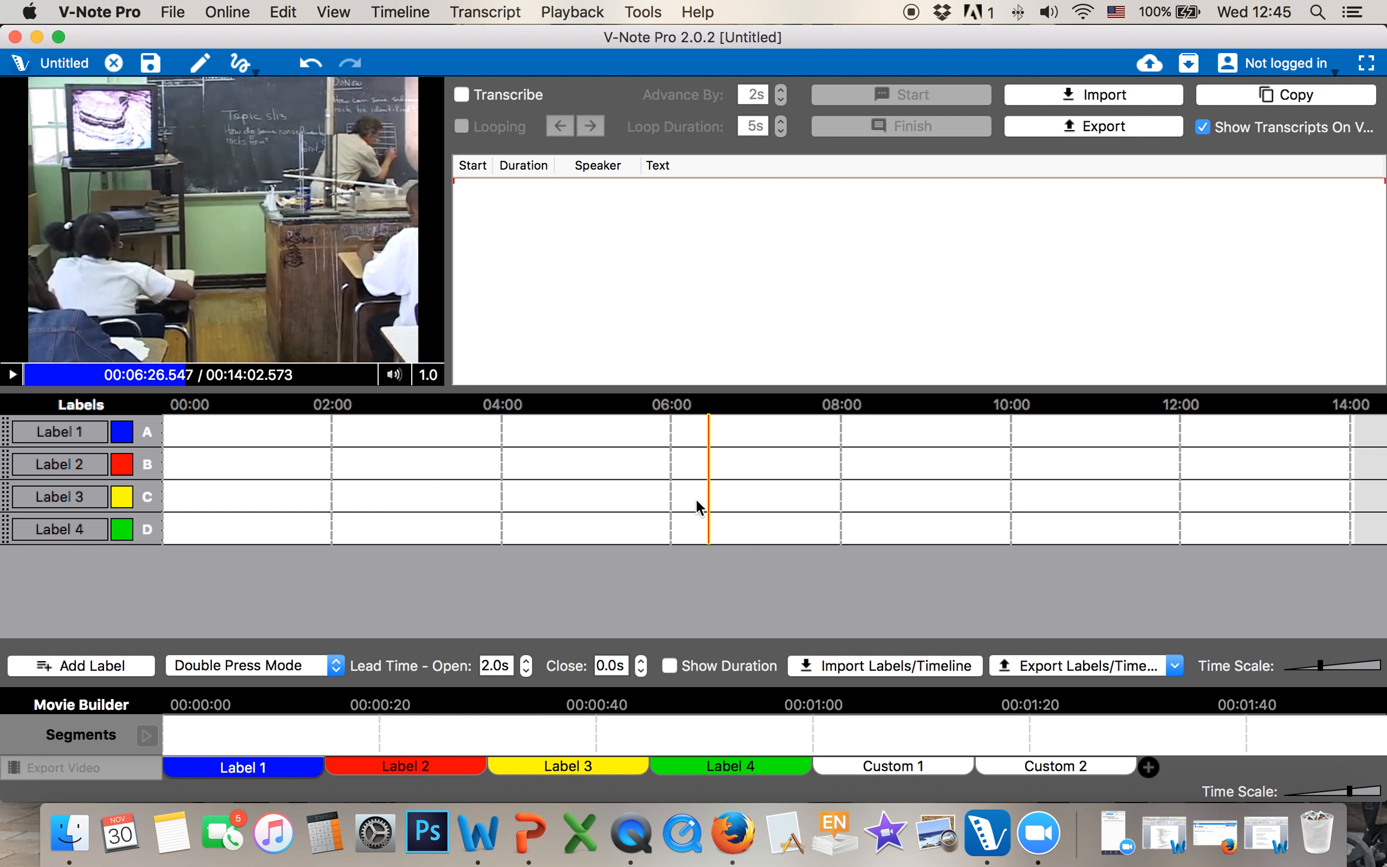
mouse_move(711, 501)
mouse_down()
mouse_move(545, 499)
mouse_move(683, 500)
mouse_up()
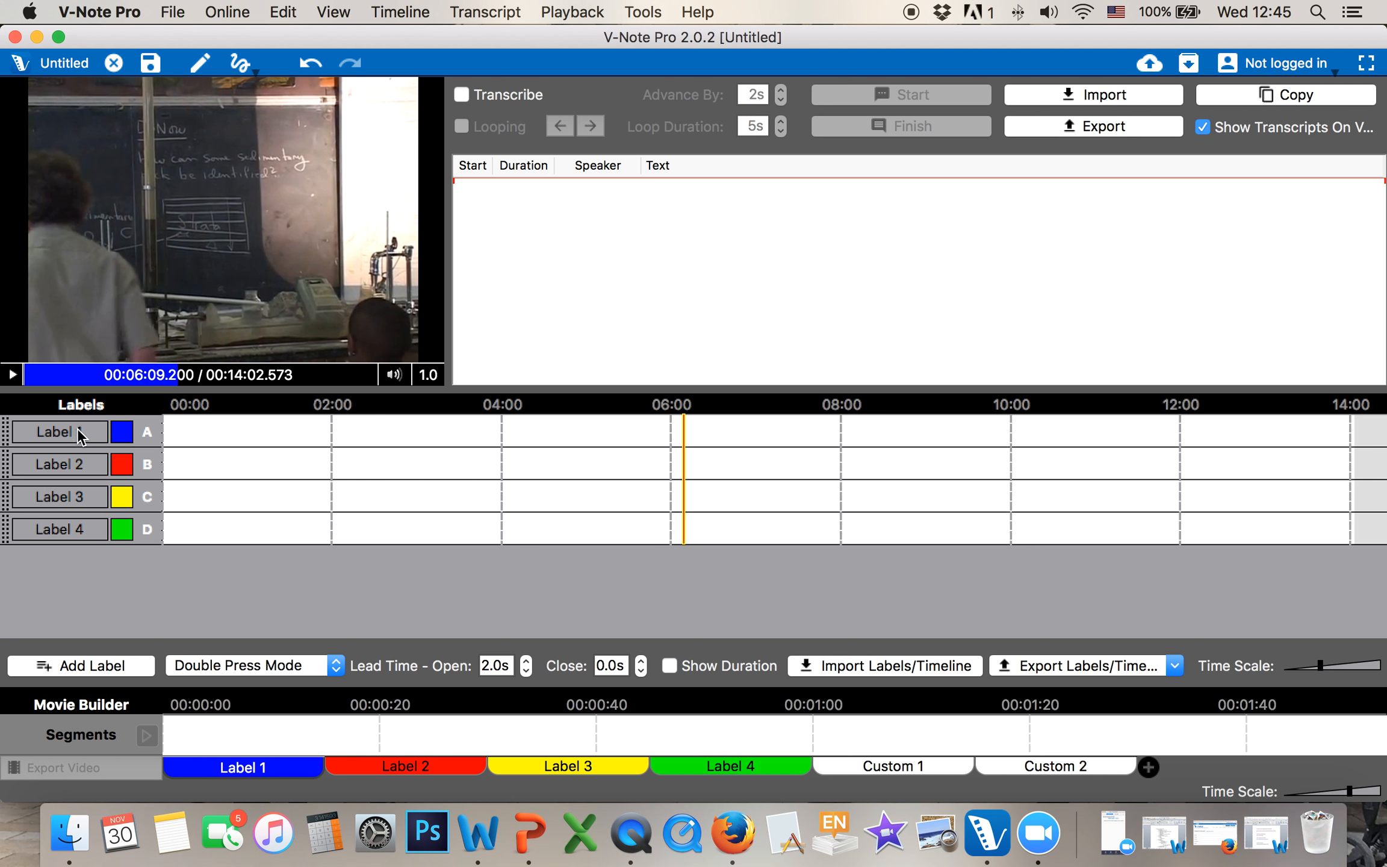
Rename Label 1 as Question.
click(80, 435)
double_click(98, 433)
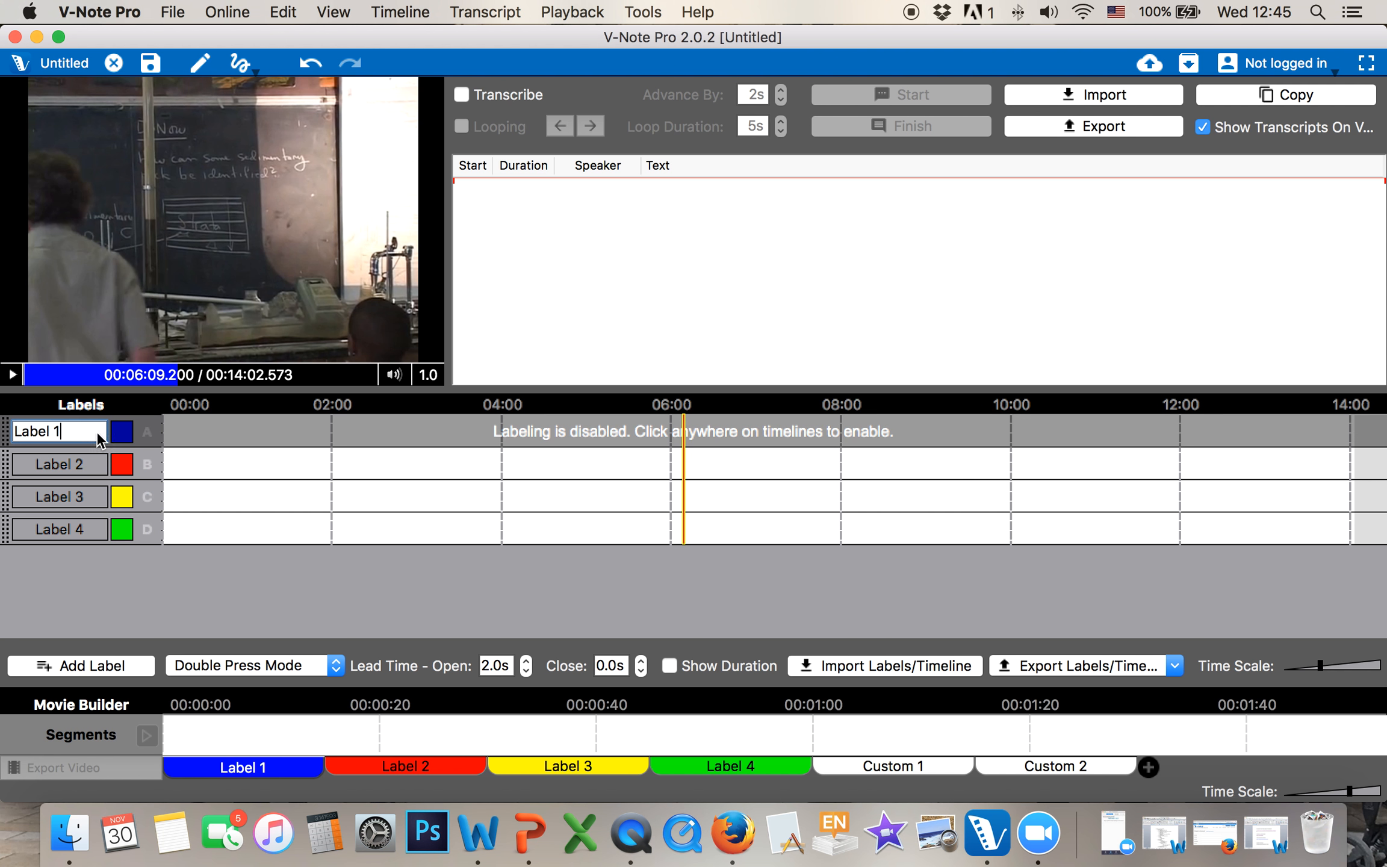
key(super+a)
key(BackSpace)
text(Question)
key(Return)
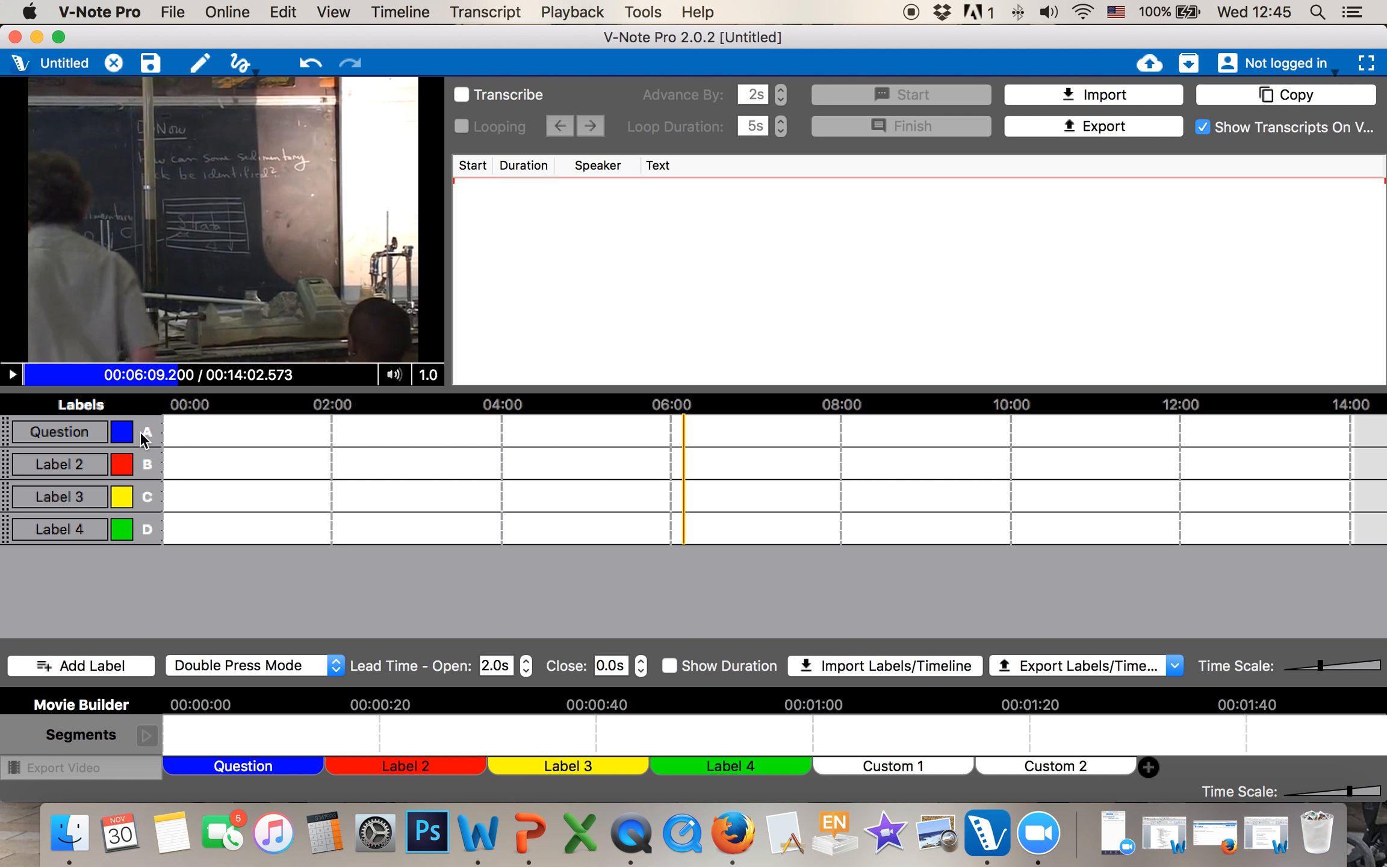
Assign Q as the hotkey of the Question label.
click(148, 433)
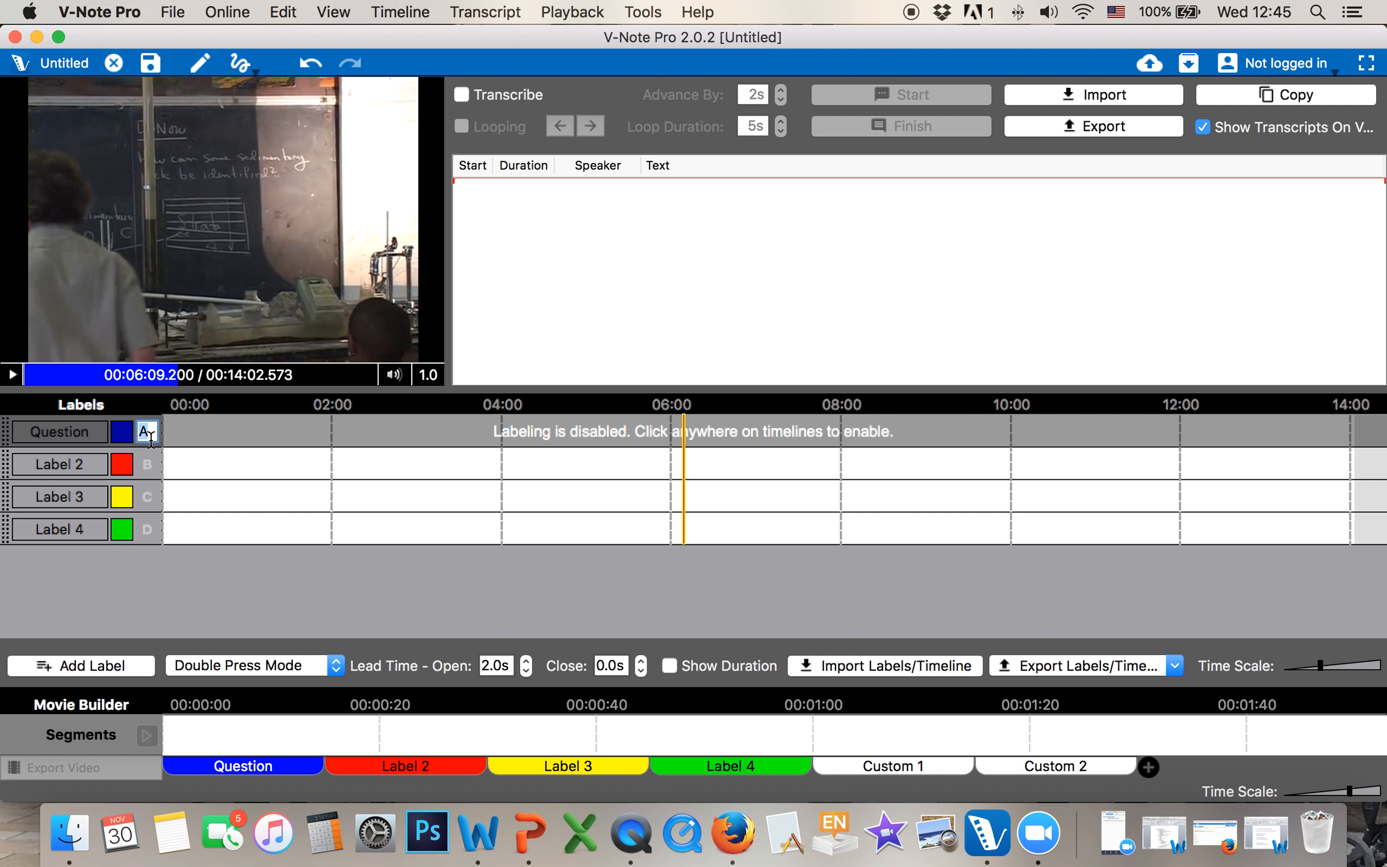
text(q)
click(584, 503)
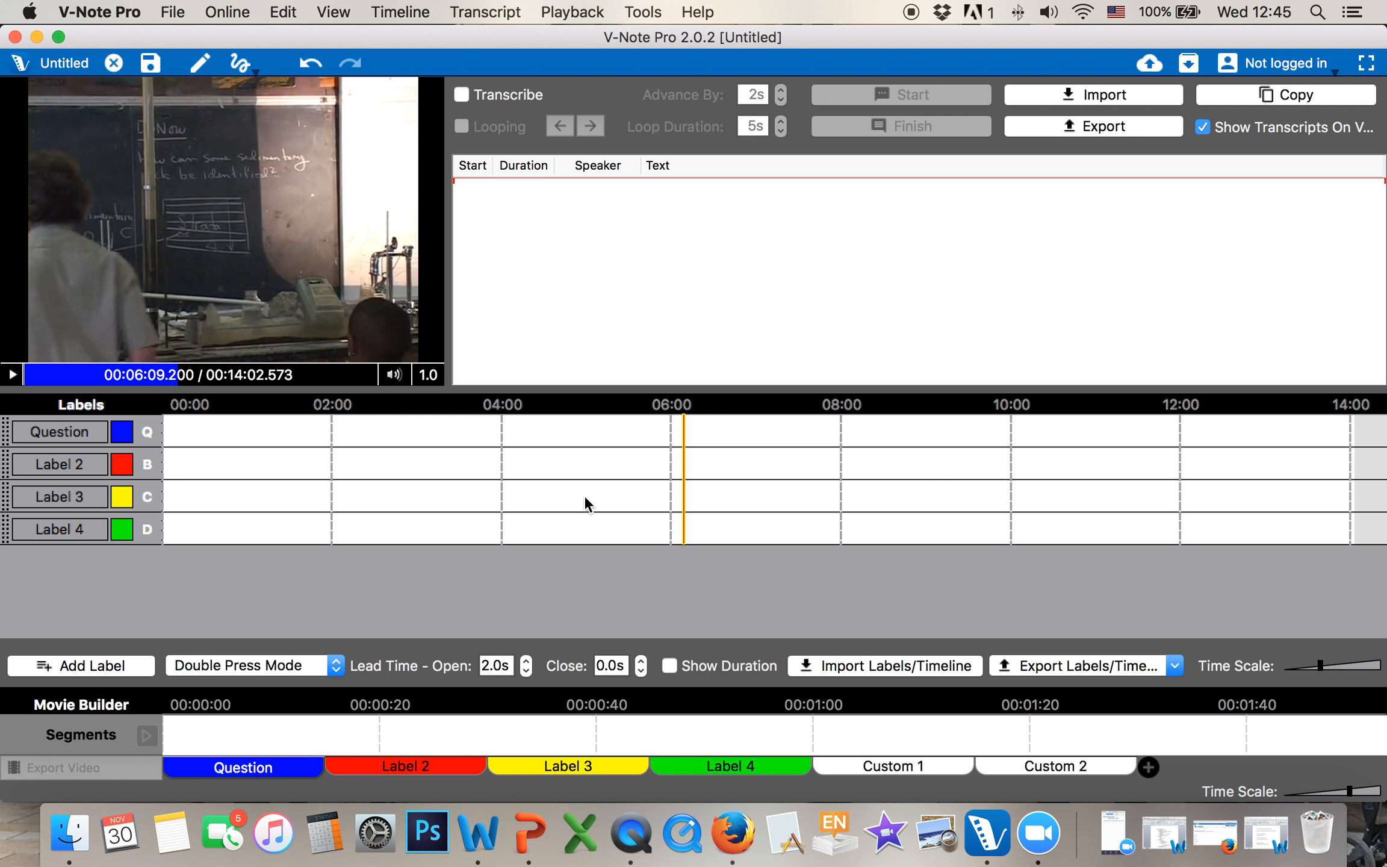
Change the Question label's colour to a custom light turquoise.
click(121, 433)
click(198, 534)
click(398, 388)
click(526, 620)
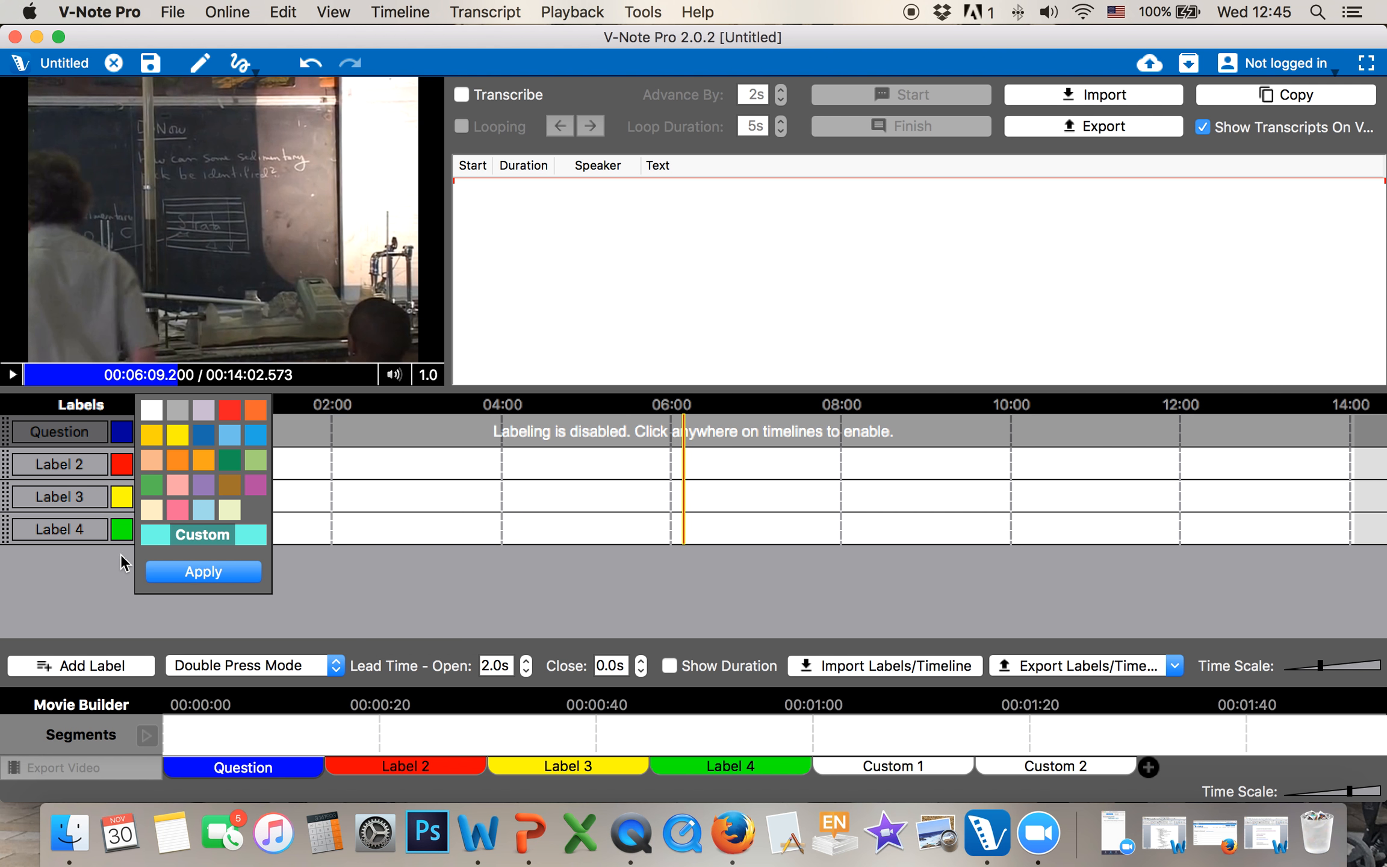
click(195, 575)
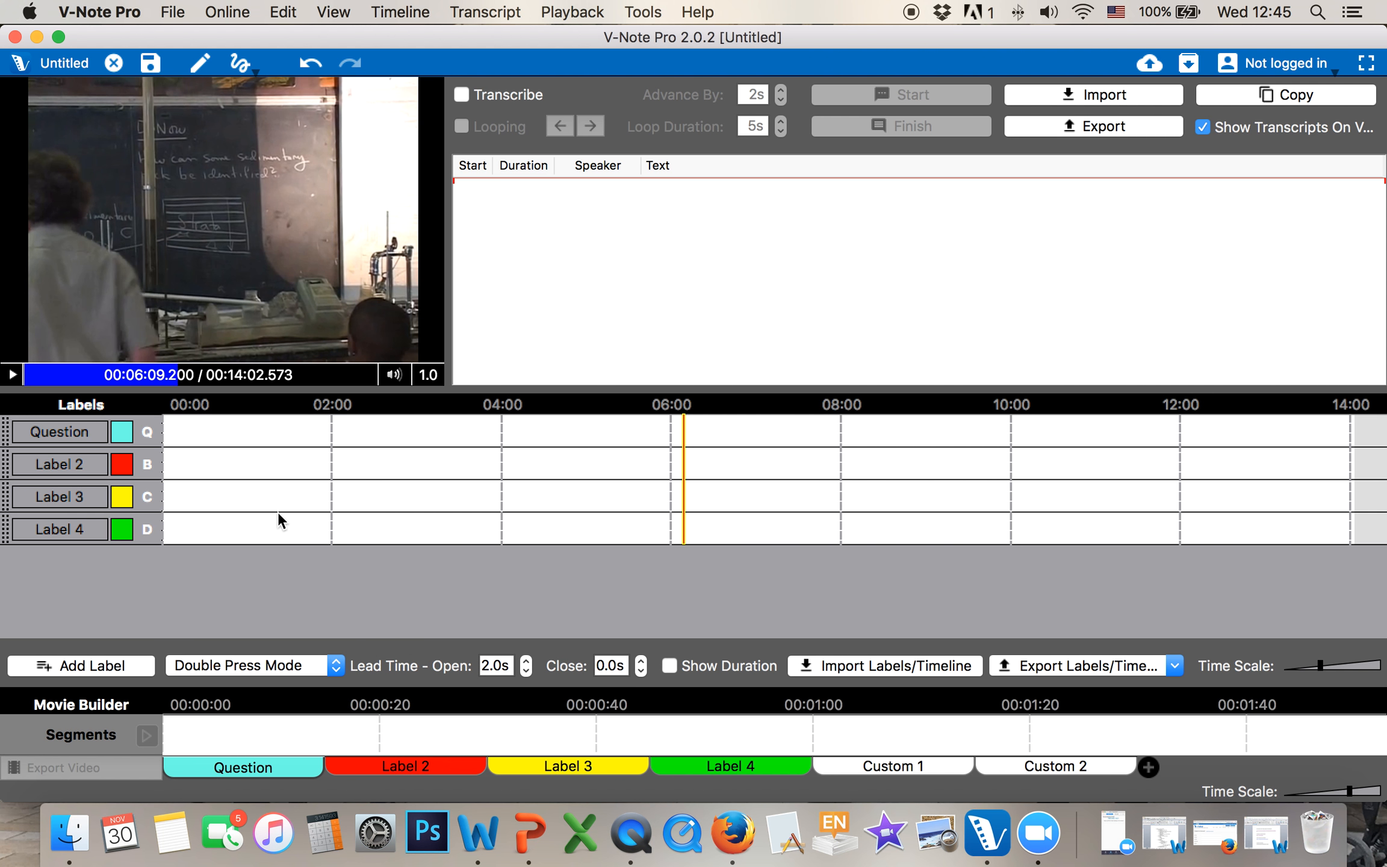
Add two more labels below Label 4.
click(113, 666)
click(280, 546)
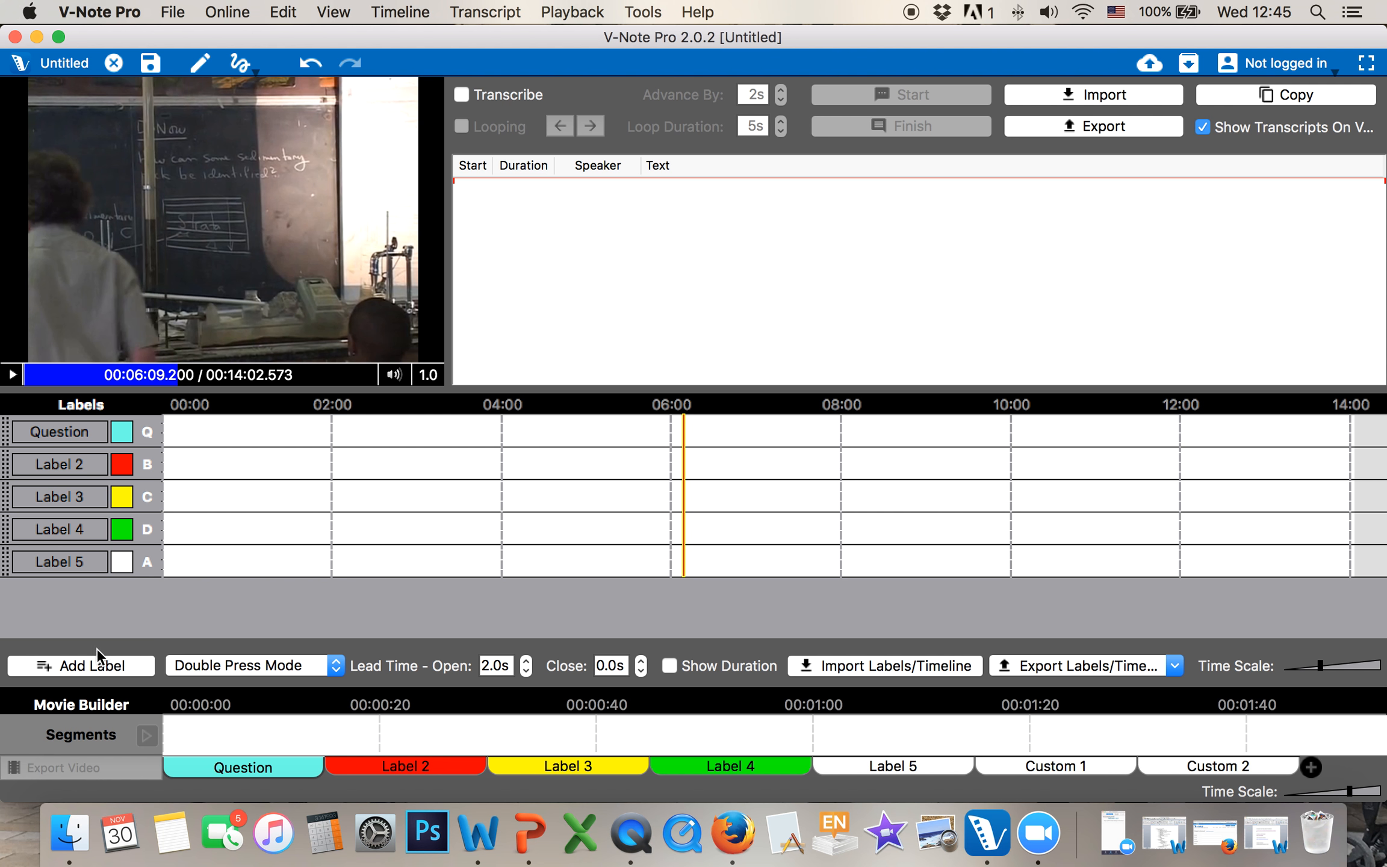
click(83, 667)
click(259, 572)
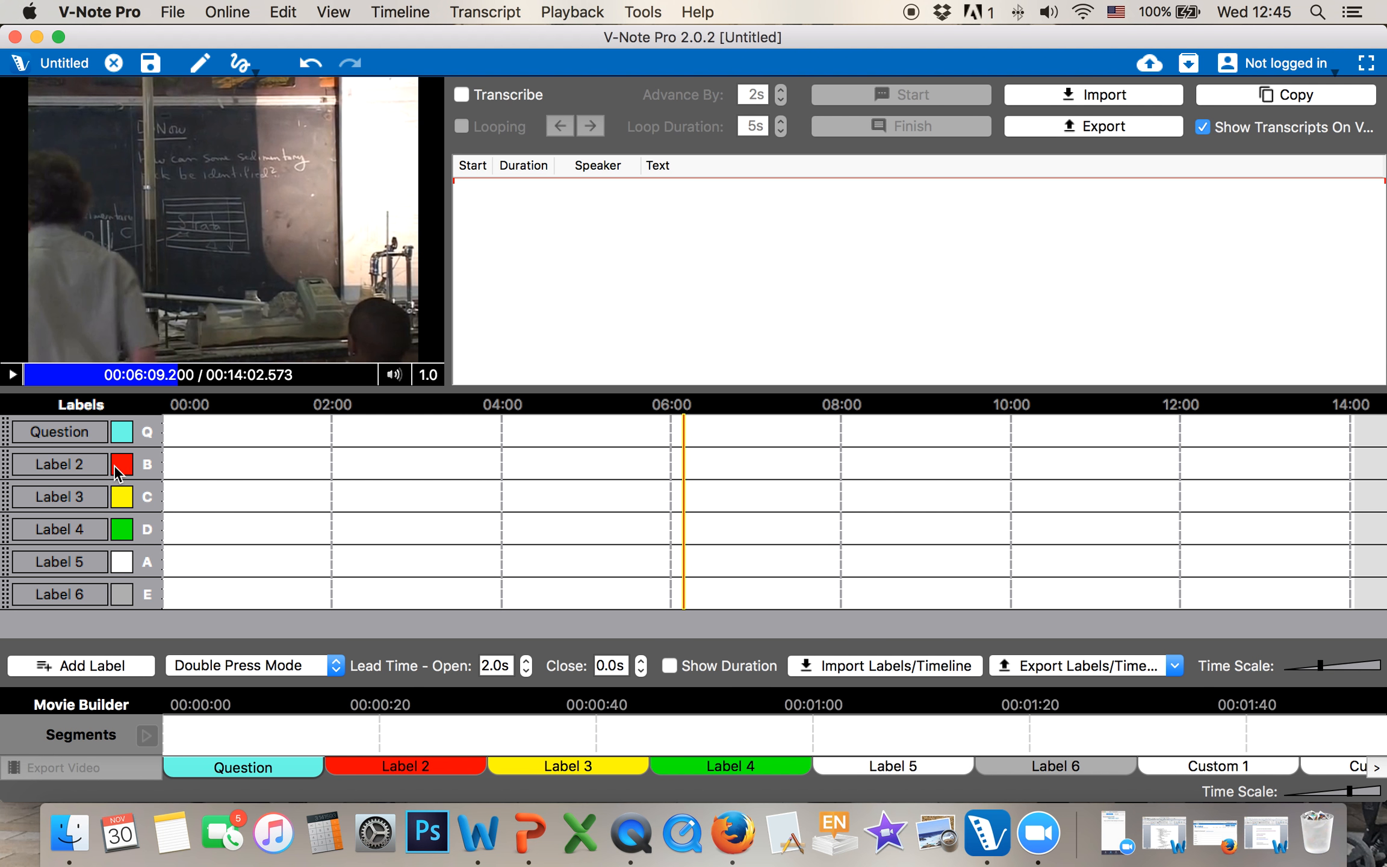
Delete Label 3 and move Label 4 above Label 2 in the label order.
right_click(101, 501)
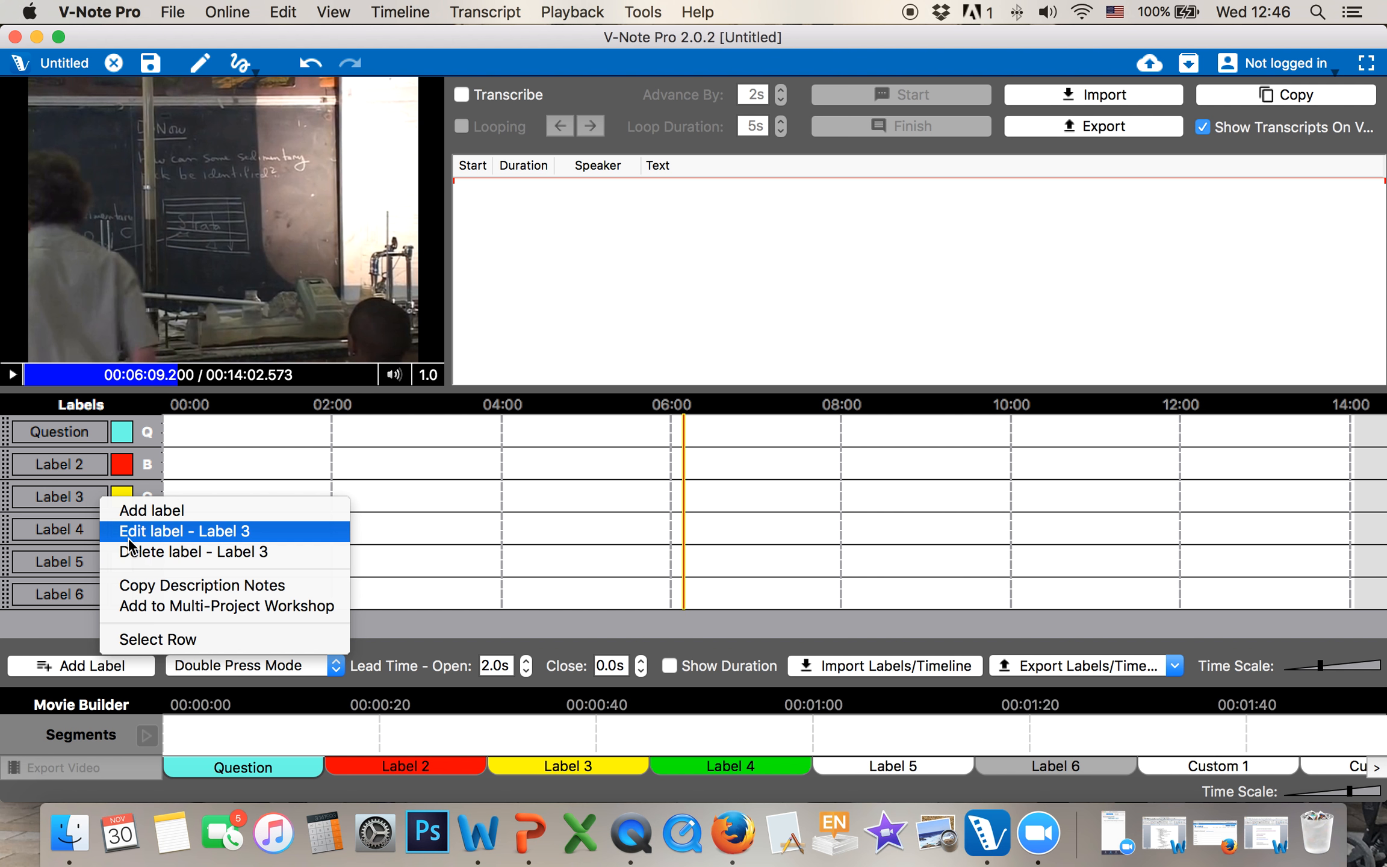
click(193, 555)
click(754, 428)
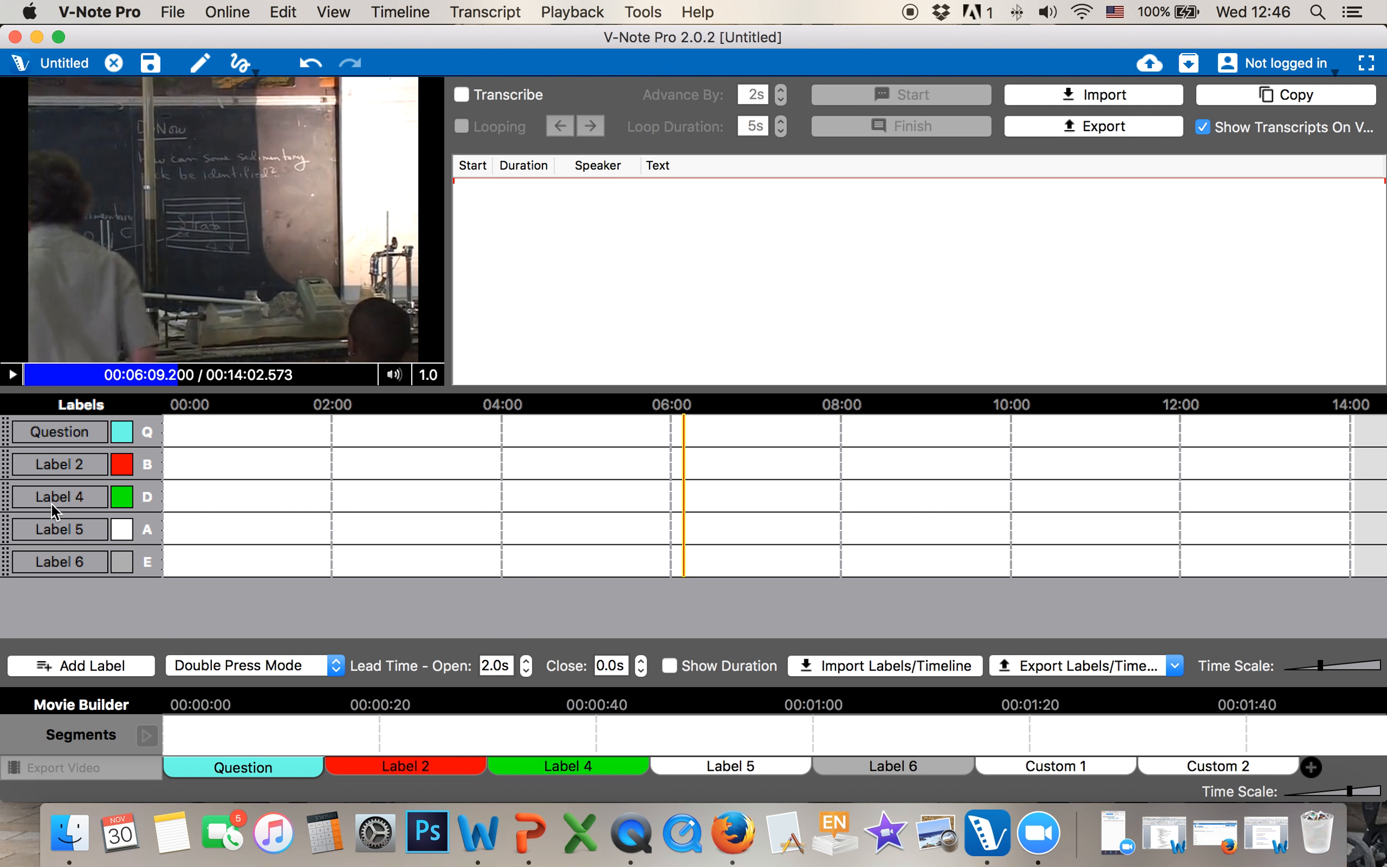
drag(9, 495, 7, 464)
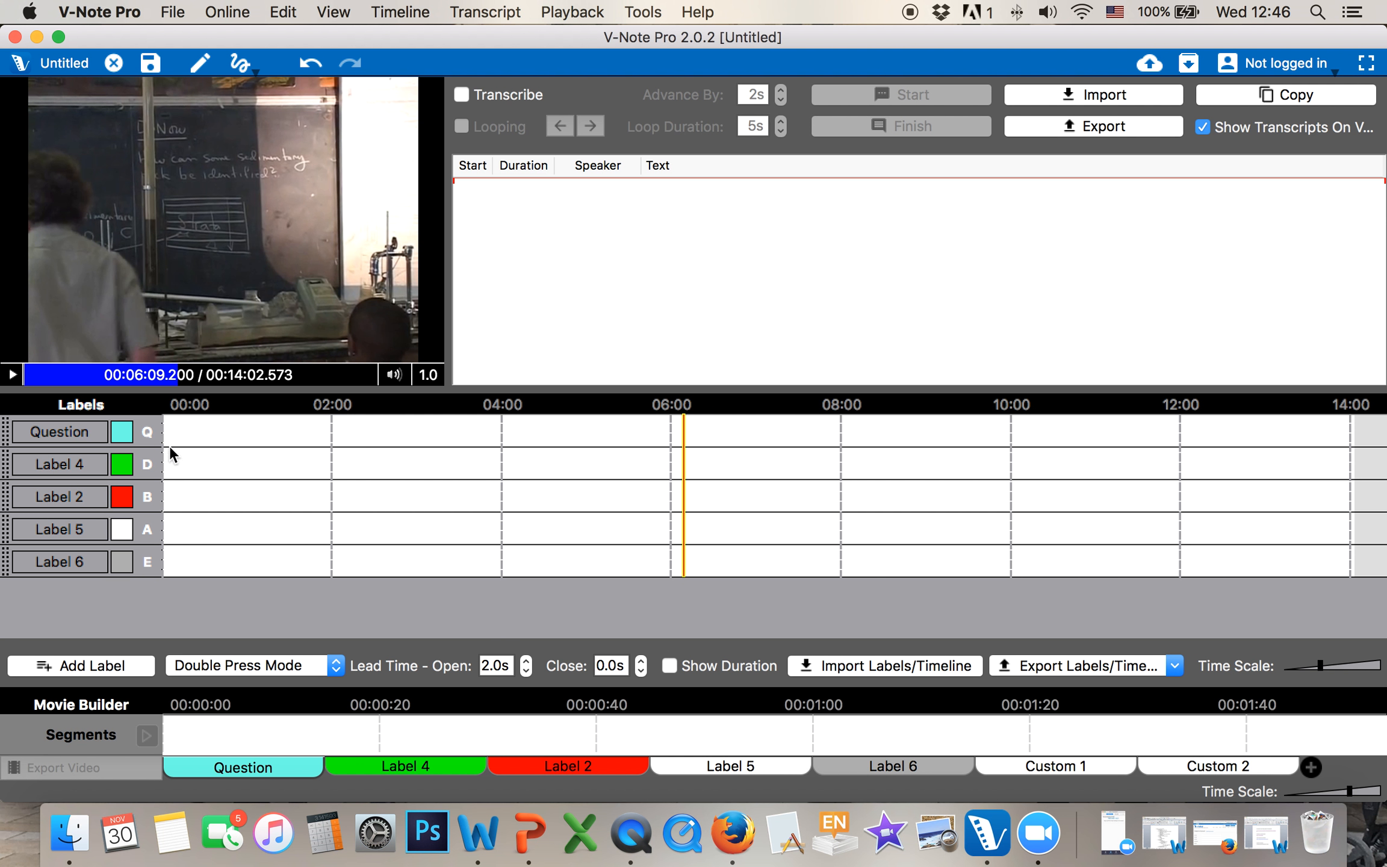
Delete Label 5 and Label 6 from the project.
right_click(12, 530)
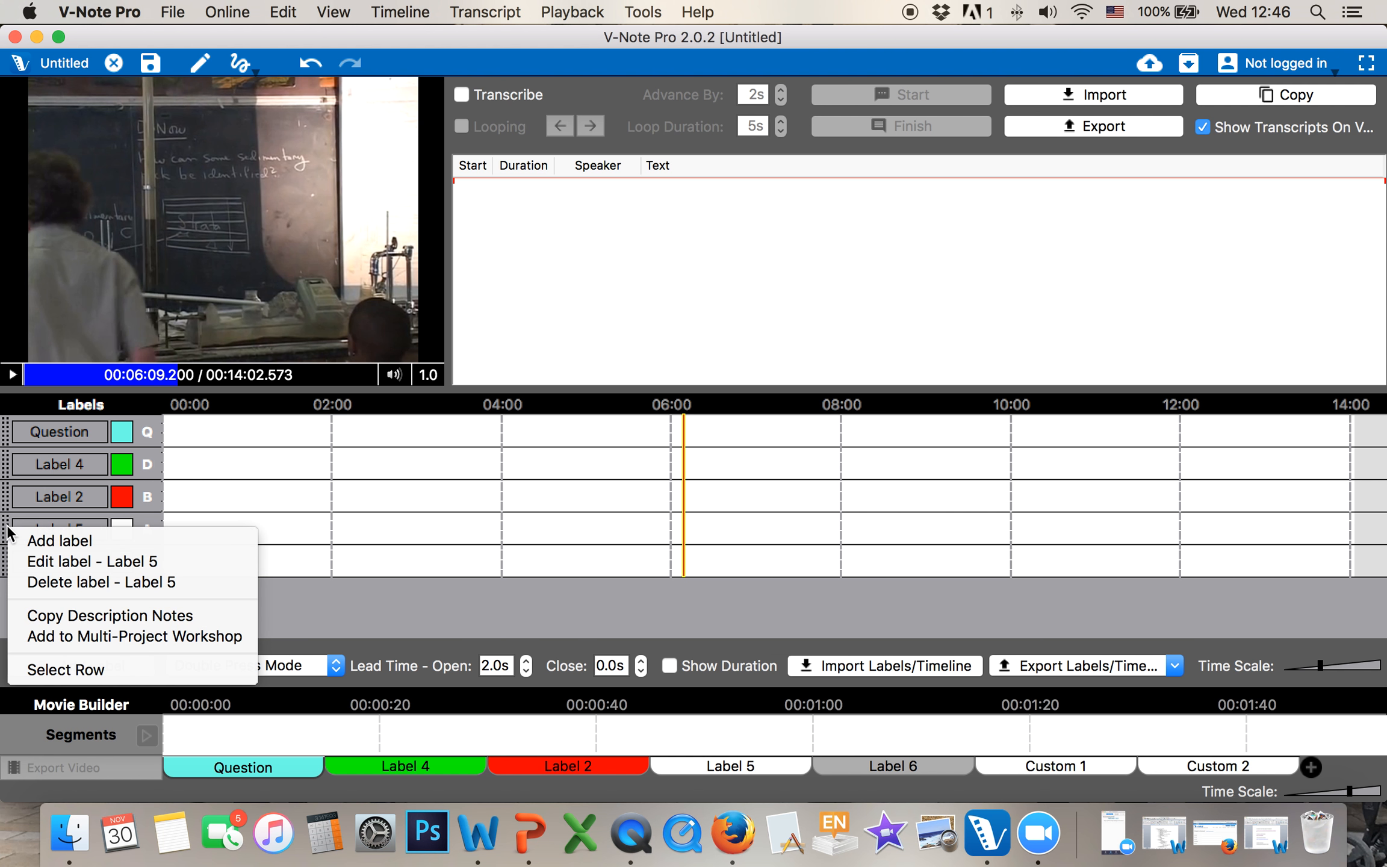
click(29, 580)
click(776, 427)
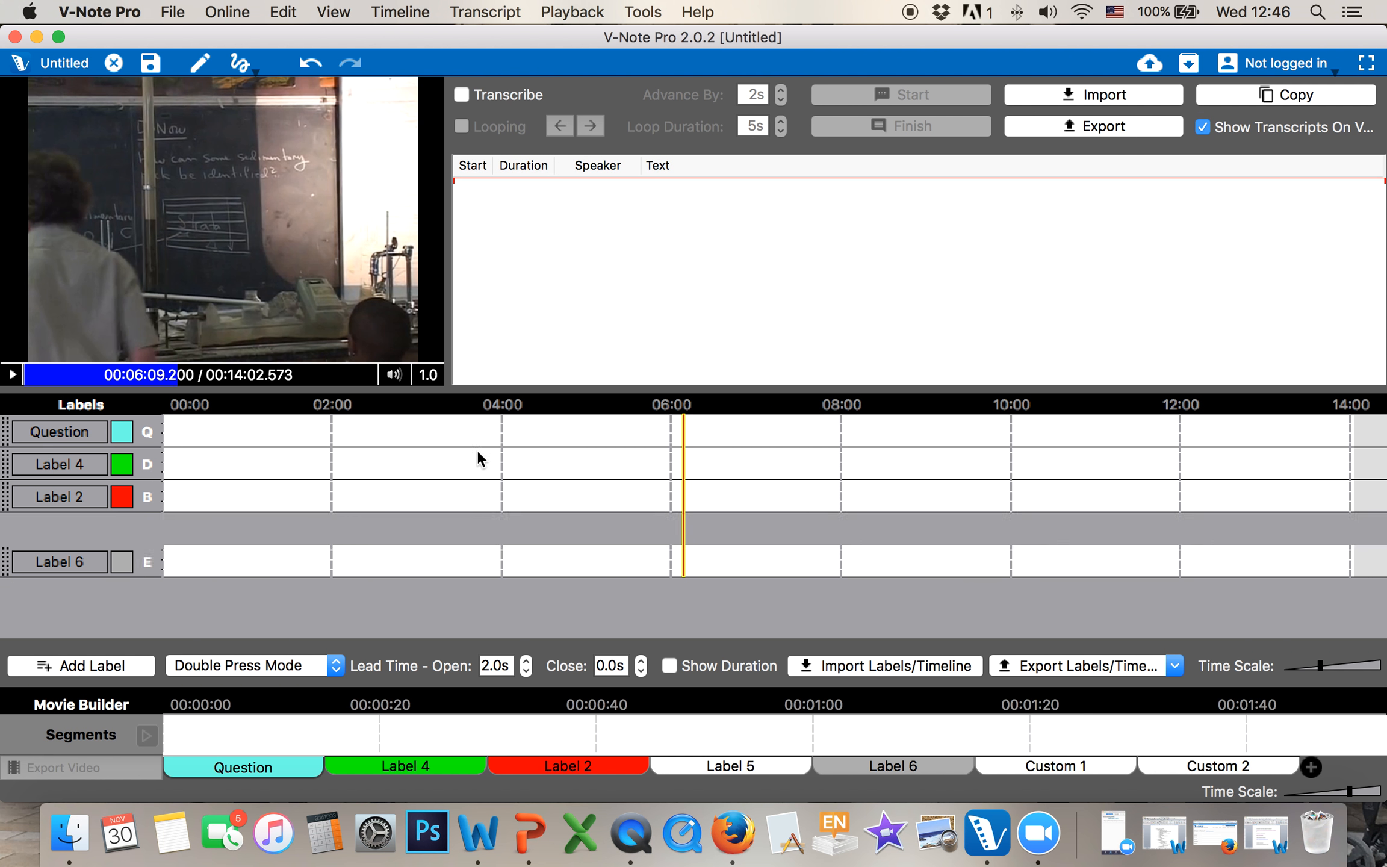
right_click(8, 528)
click(29, 581)
click(777, 426)
Play the video from near the start, mark a Question segment from about 0:44 to 0:58 in Double Press Mode, and pause.
click(40, 374)
click(12, 374)
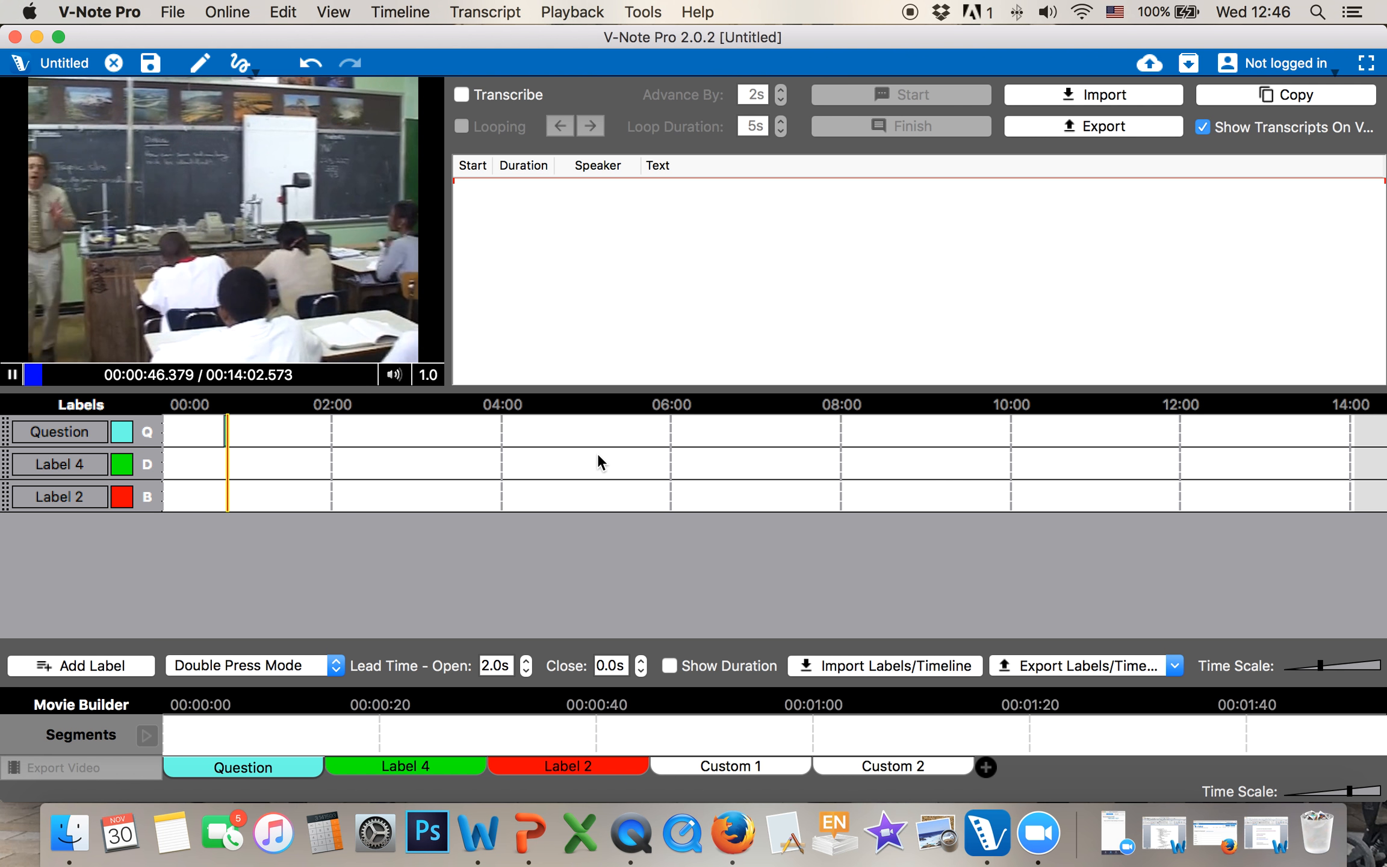
drag(1320, 666, 1337, 669)
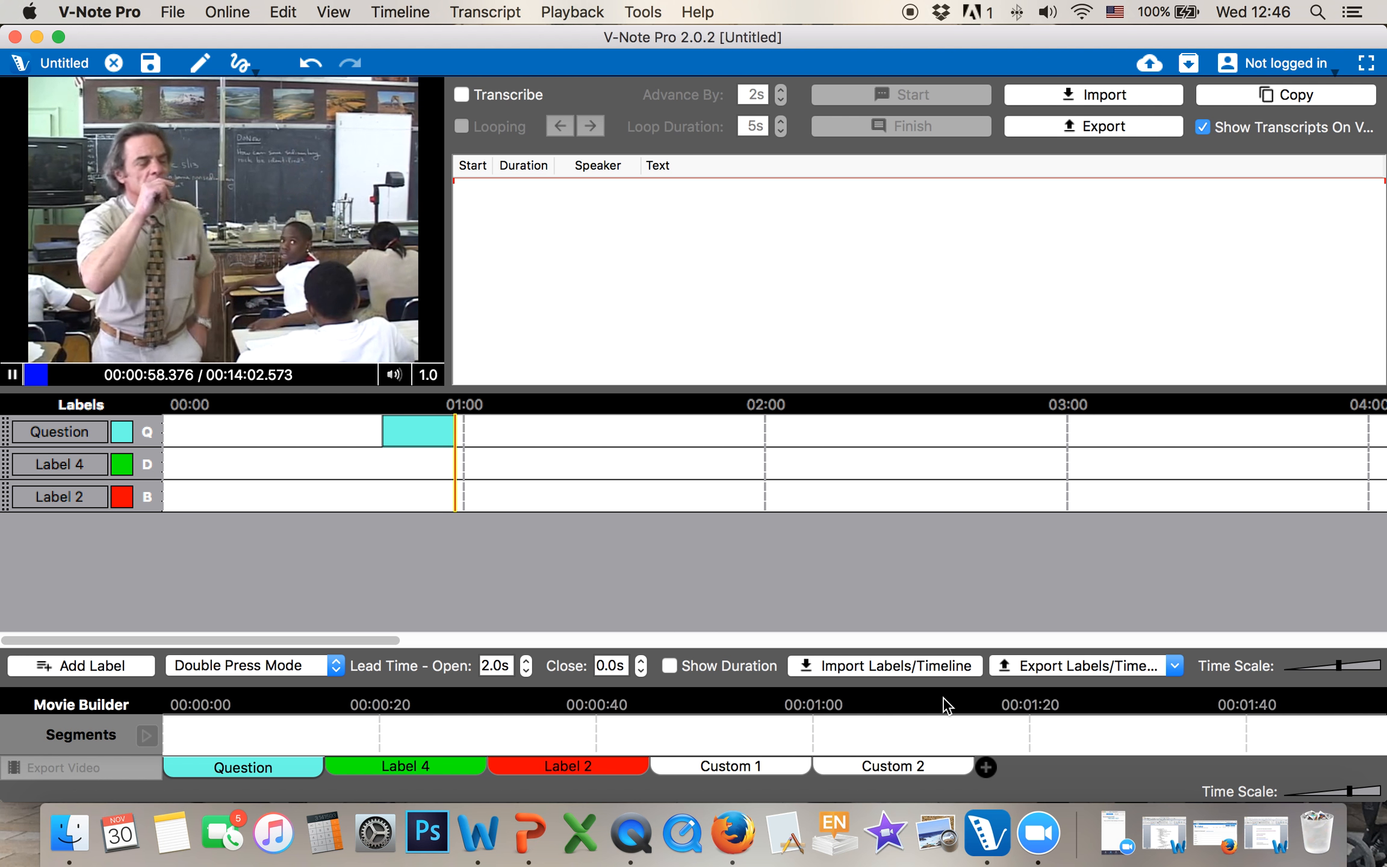
key(q)
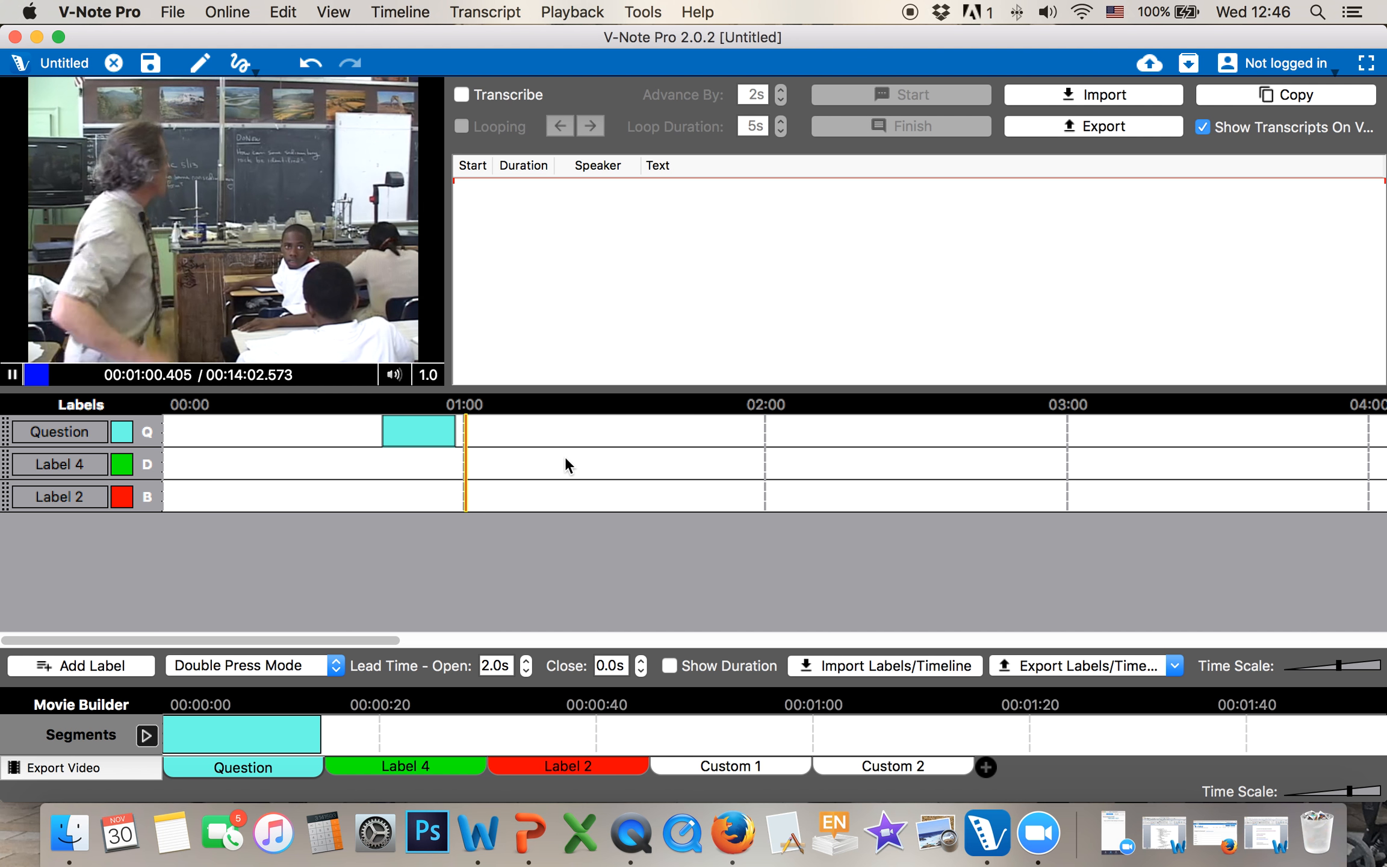
click(13, 377)
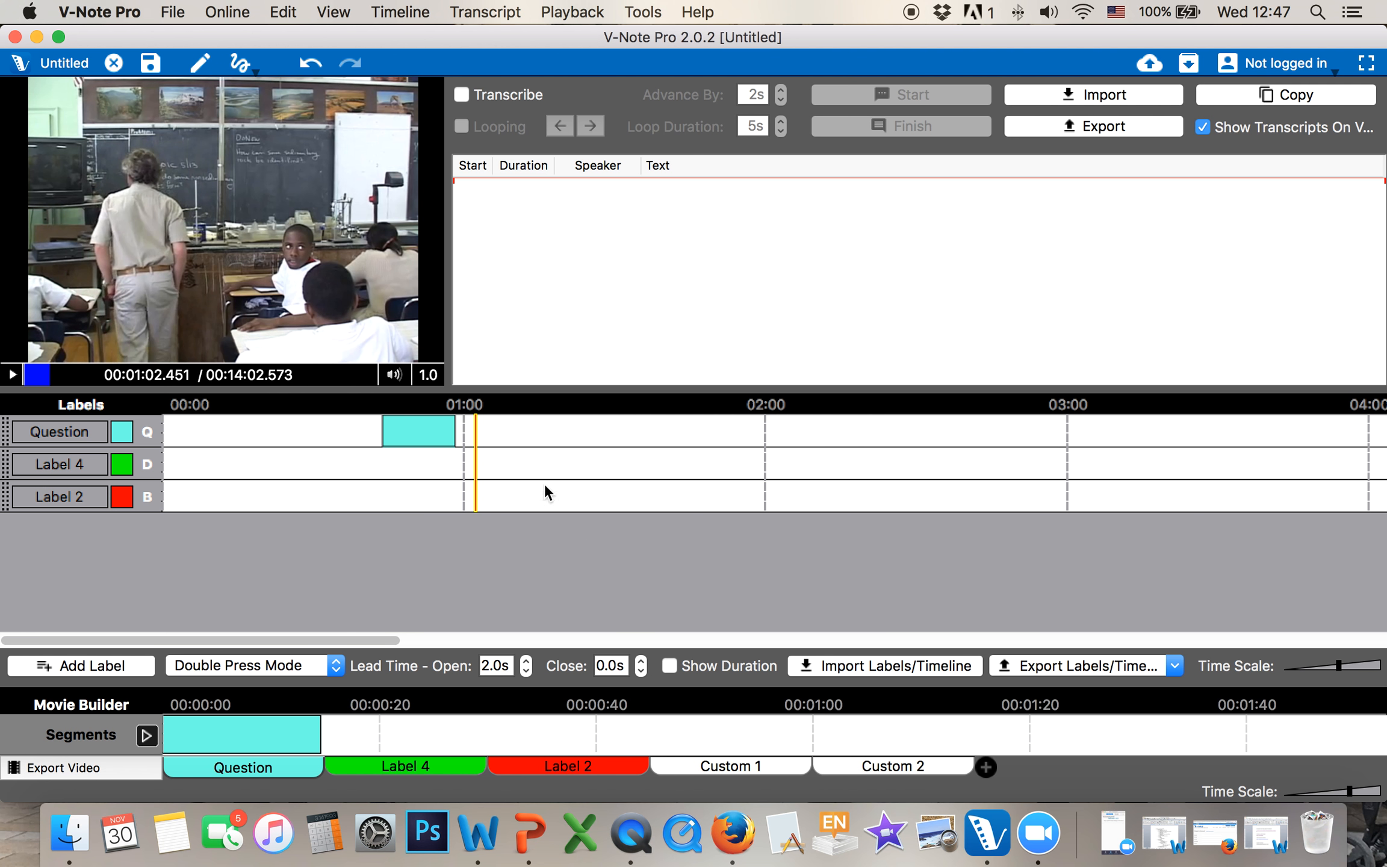
Switch to Single Press Mode and mark a 10-second Question segment starting at about 1:06 during playback.
click(293, 665)
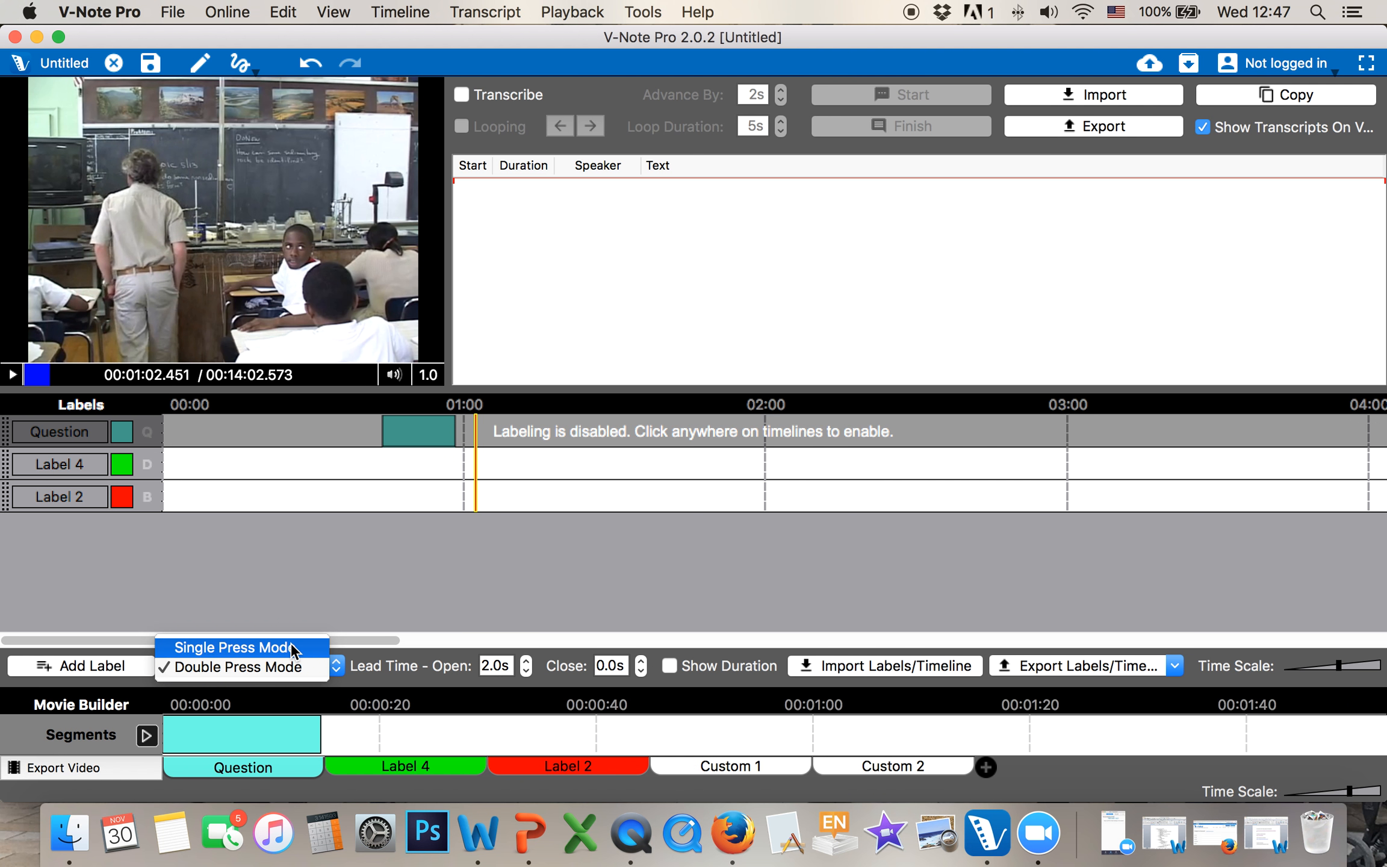
click(290, 642)
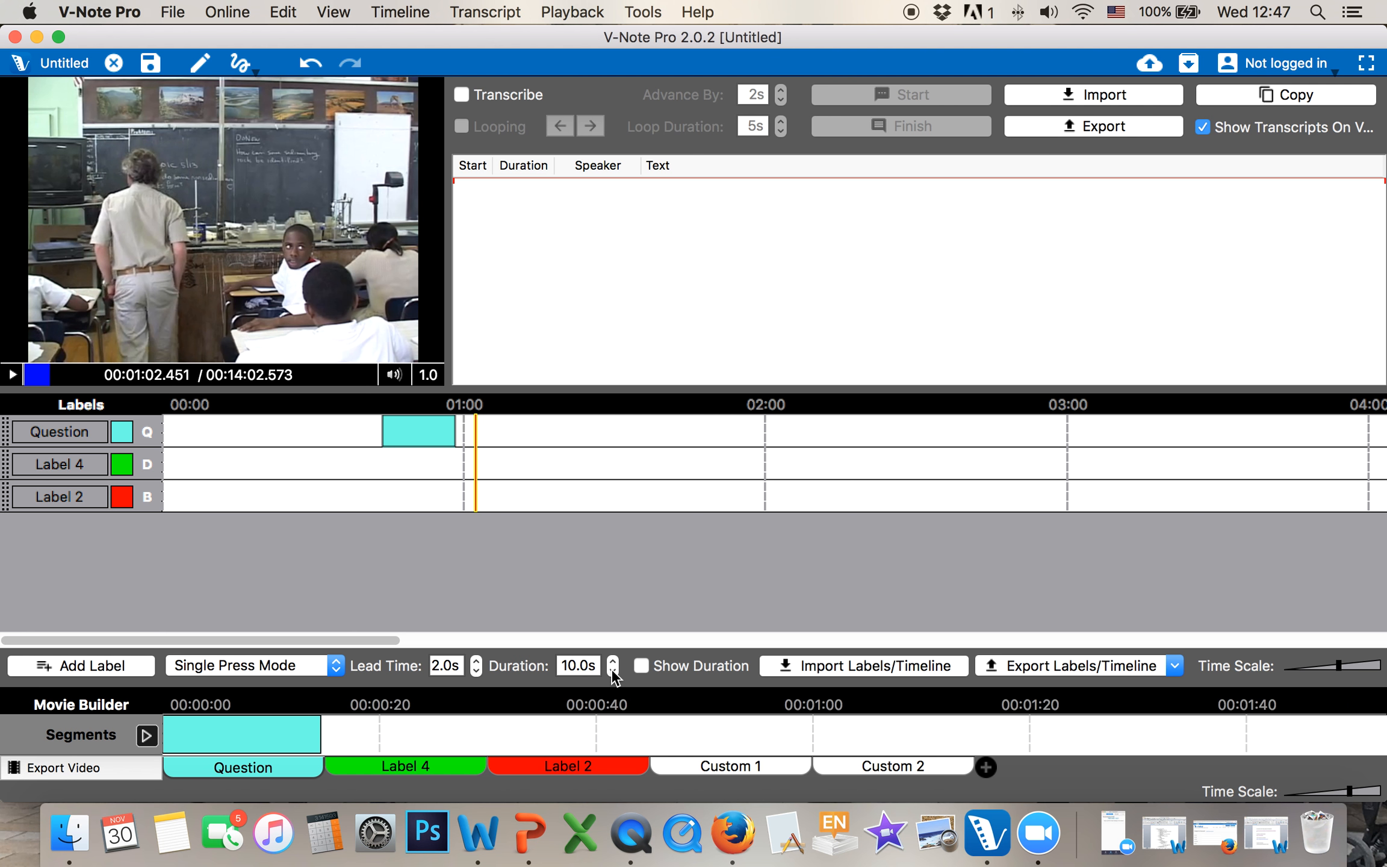
click(12, 374)
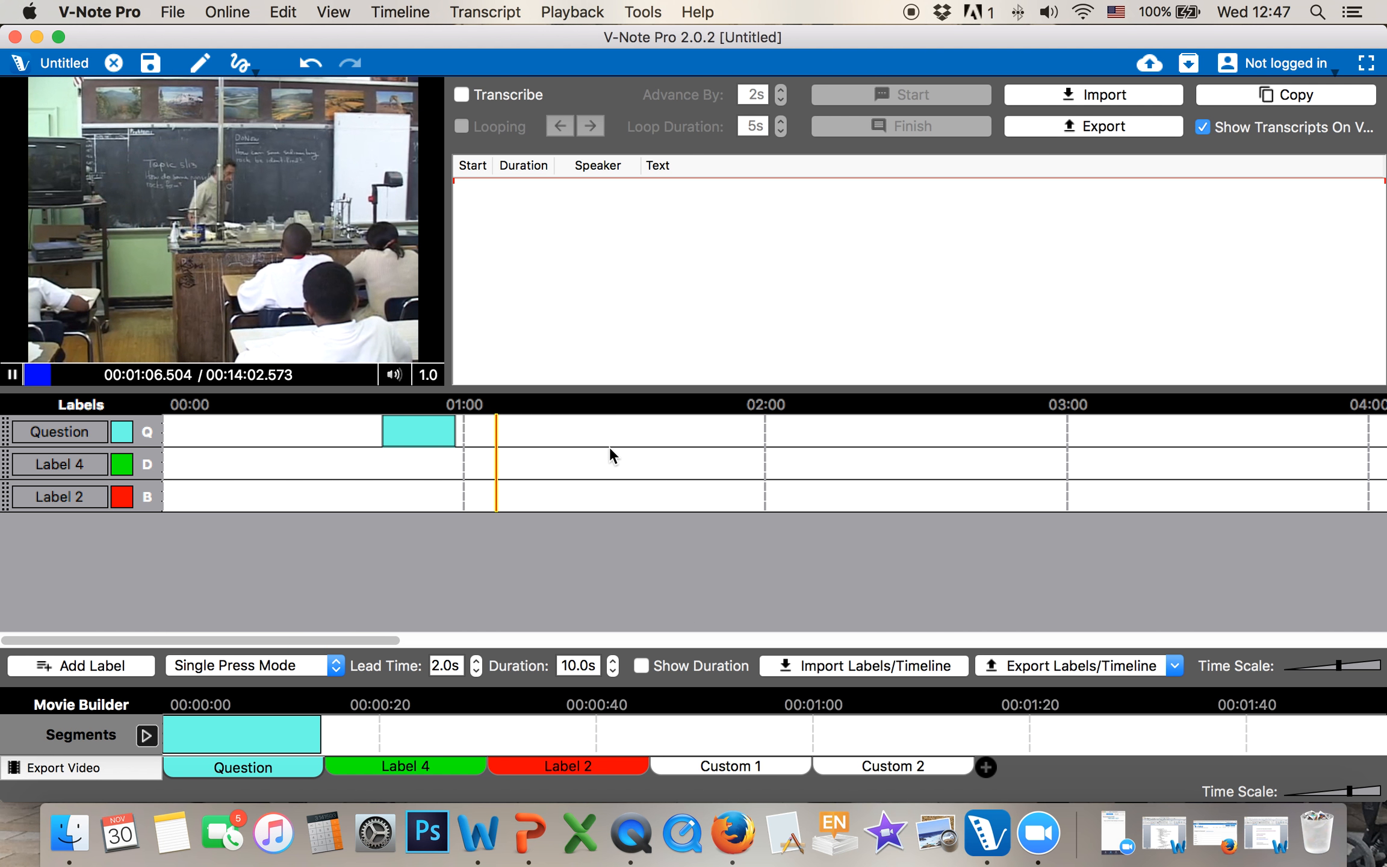
key(q)
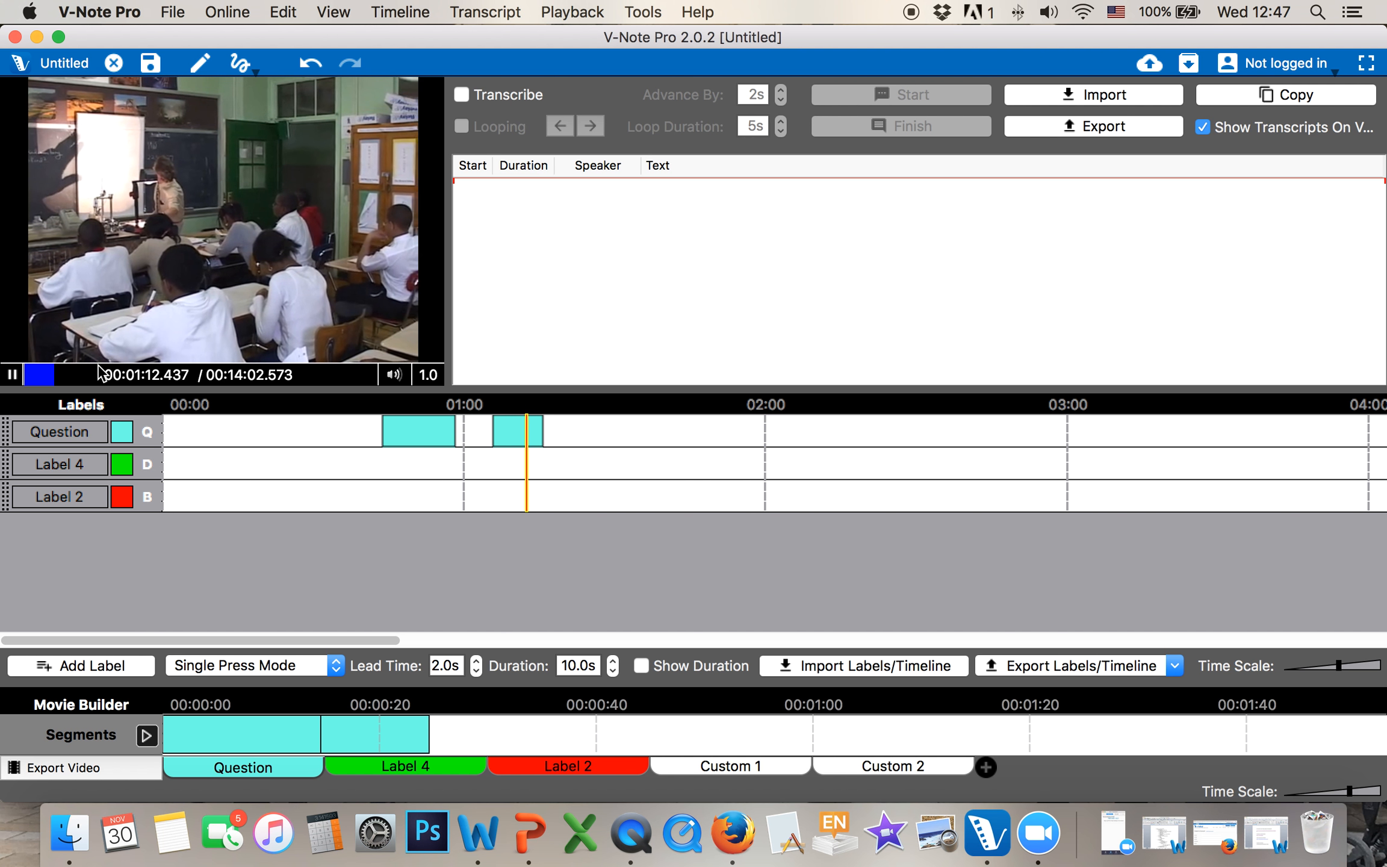
click(12, 377)
Return to Double Press Mode and add the description "Notes go here" to the first Question segment.
click(321, 667)
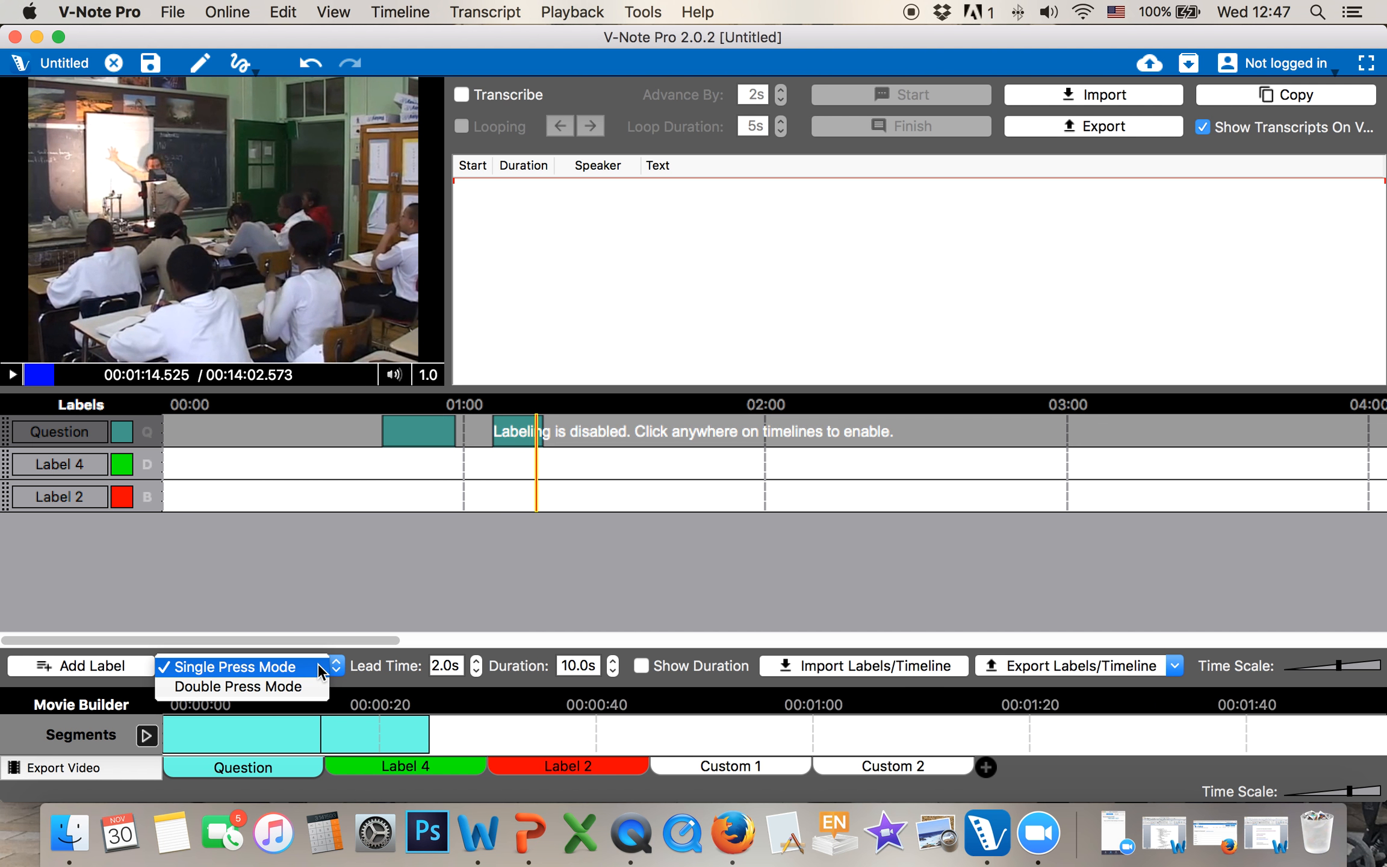
click(241, 687)
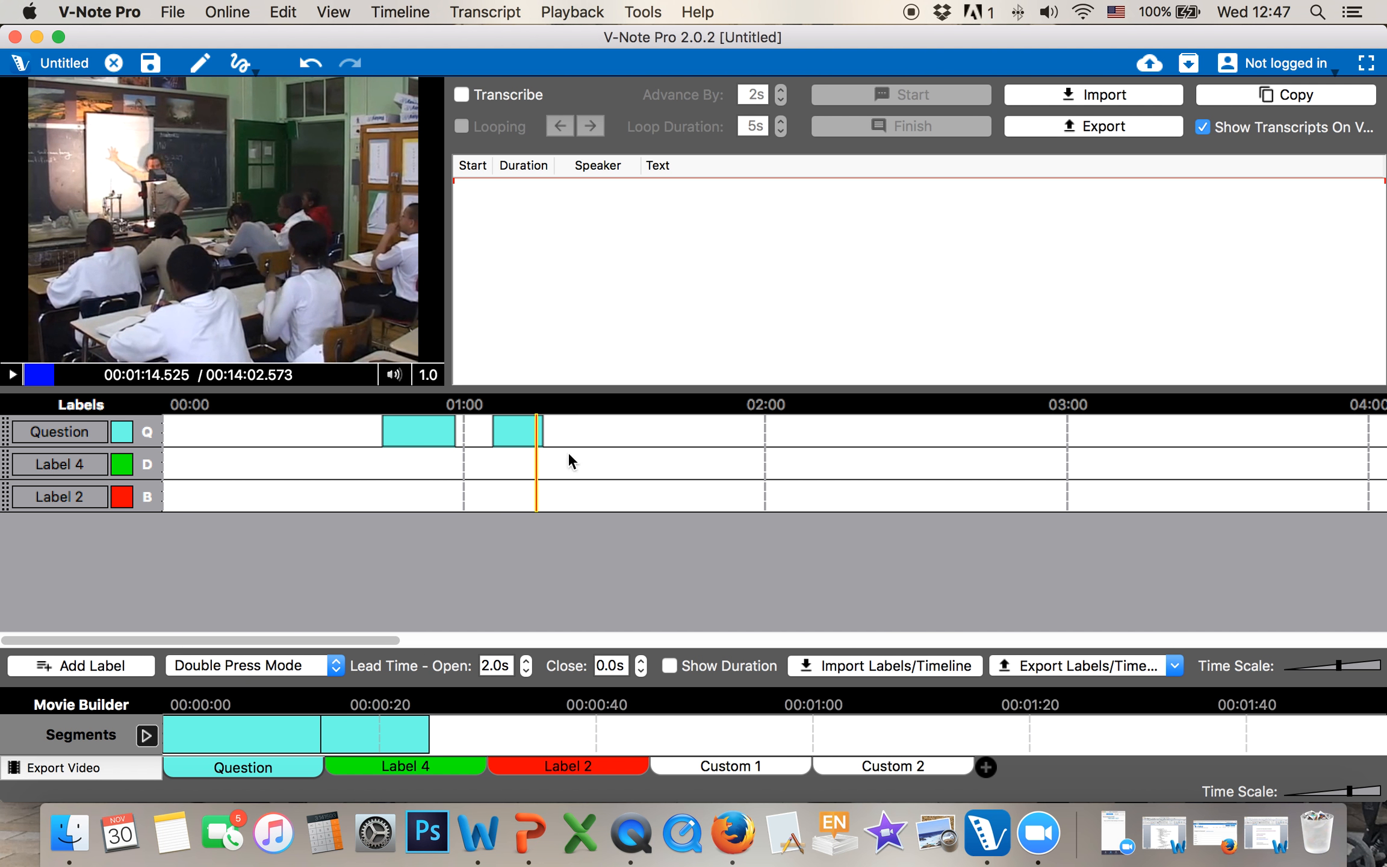
double_click(436, 433)
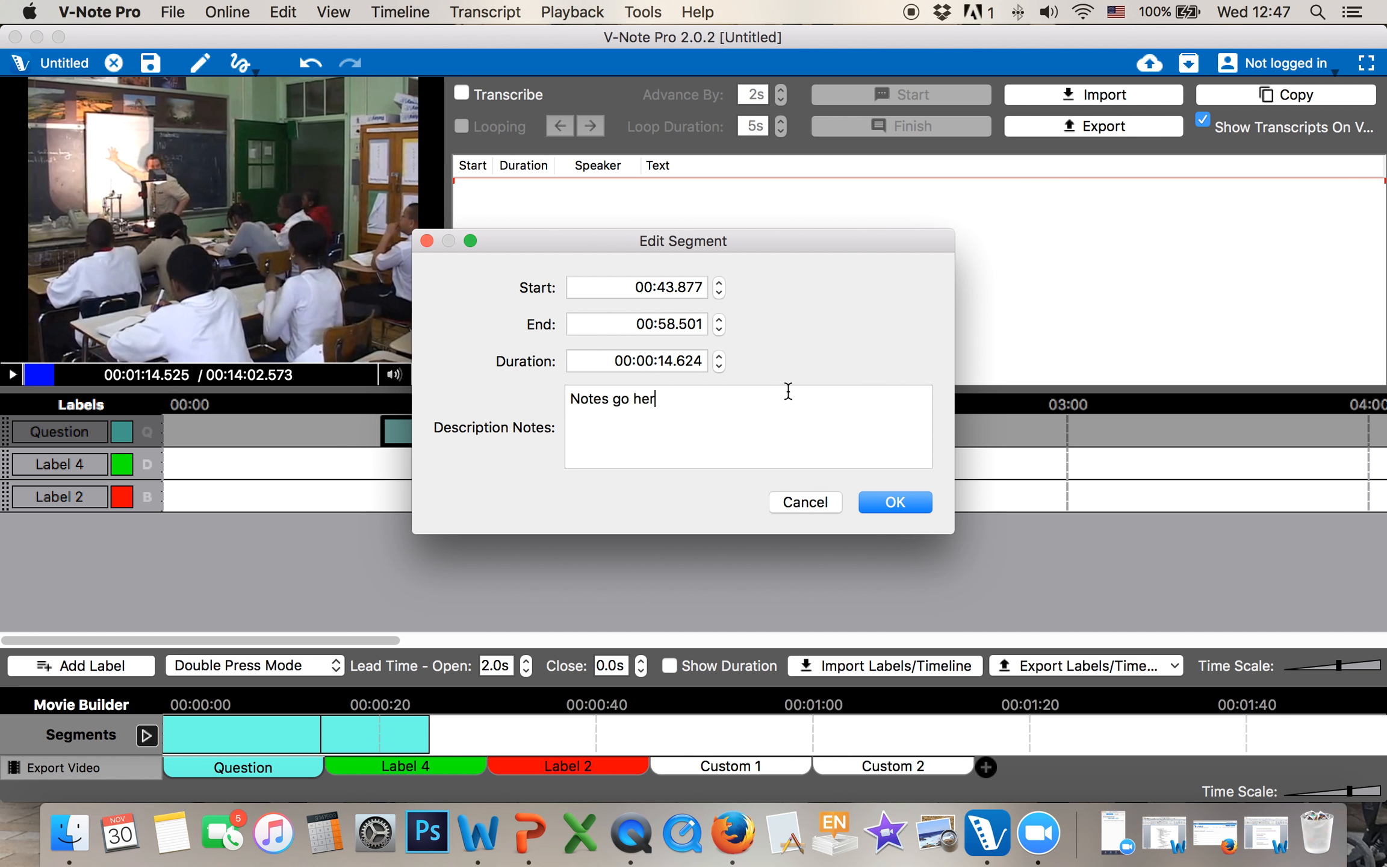
click(892, 503)
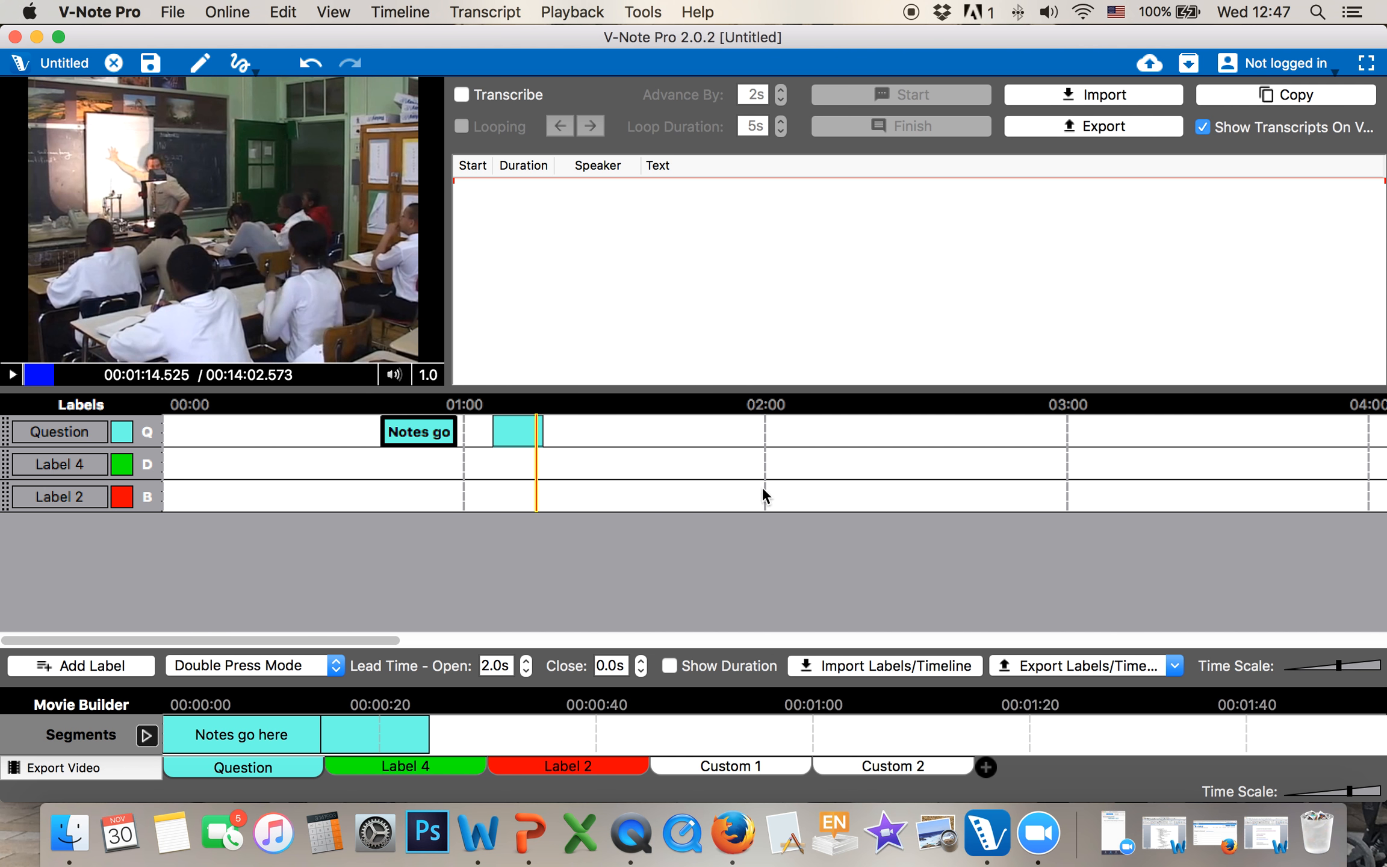
Shift the "Notes go here" segment earlier to start at about 0:40 and extend its end to about 0:56.
drag(1338, 666, 1343, 667)
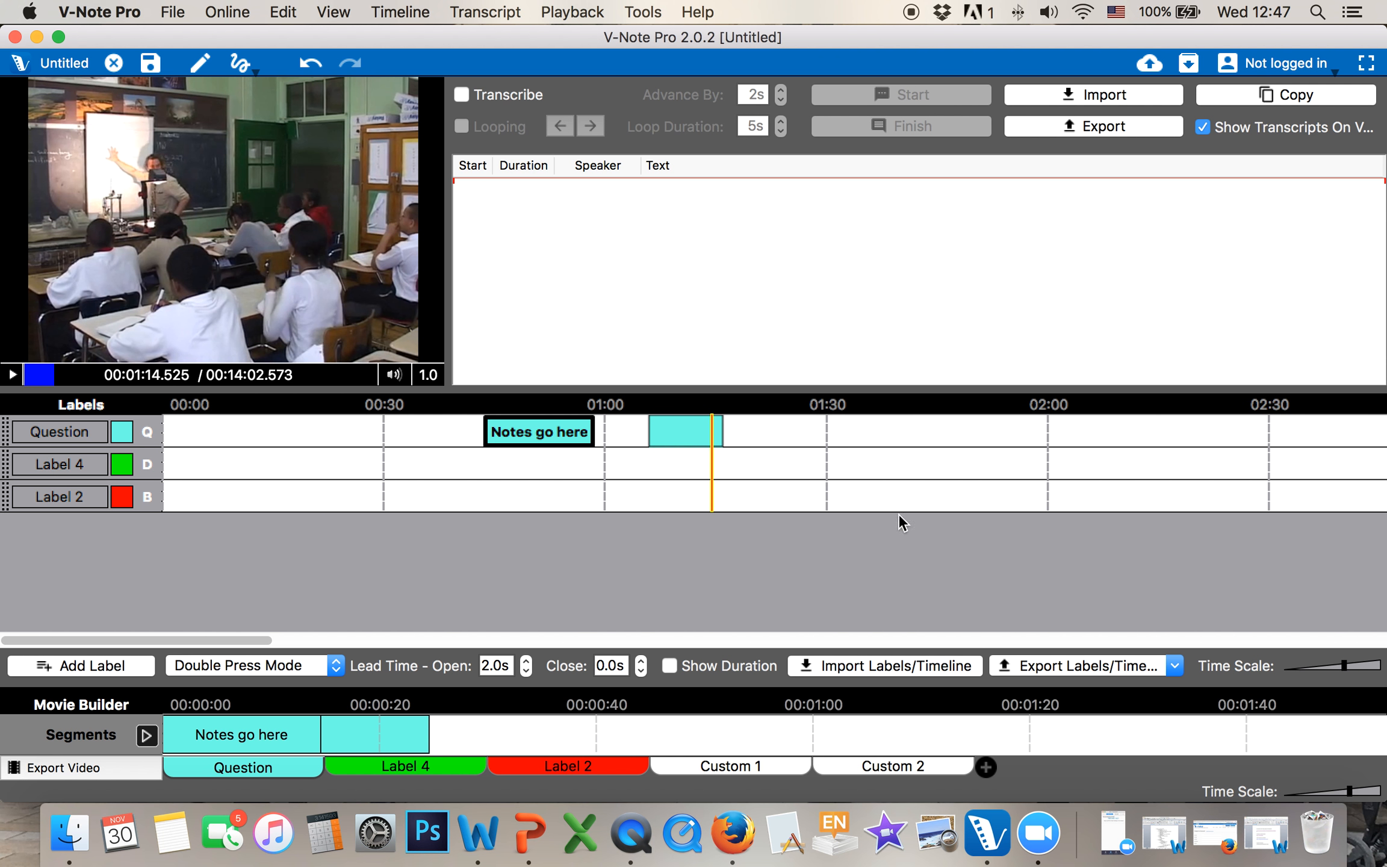
drag(566, 435, 542, 435)
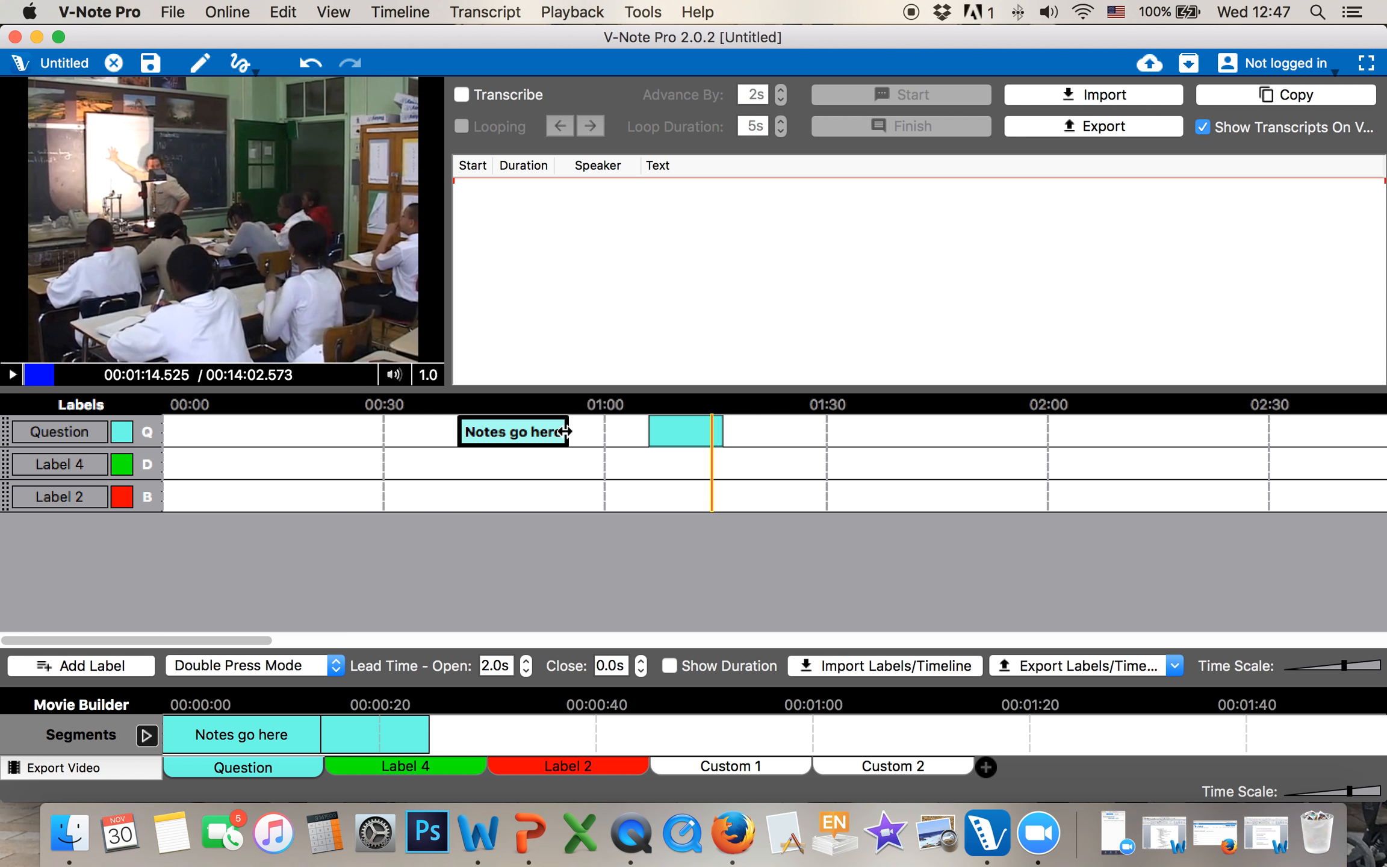
mouse_move(565, 430)
mouse_down()
mouse_move(611, 432)
mouse_move(579, 432)
mouse_up()
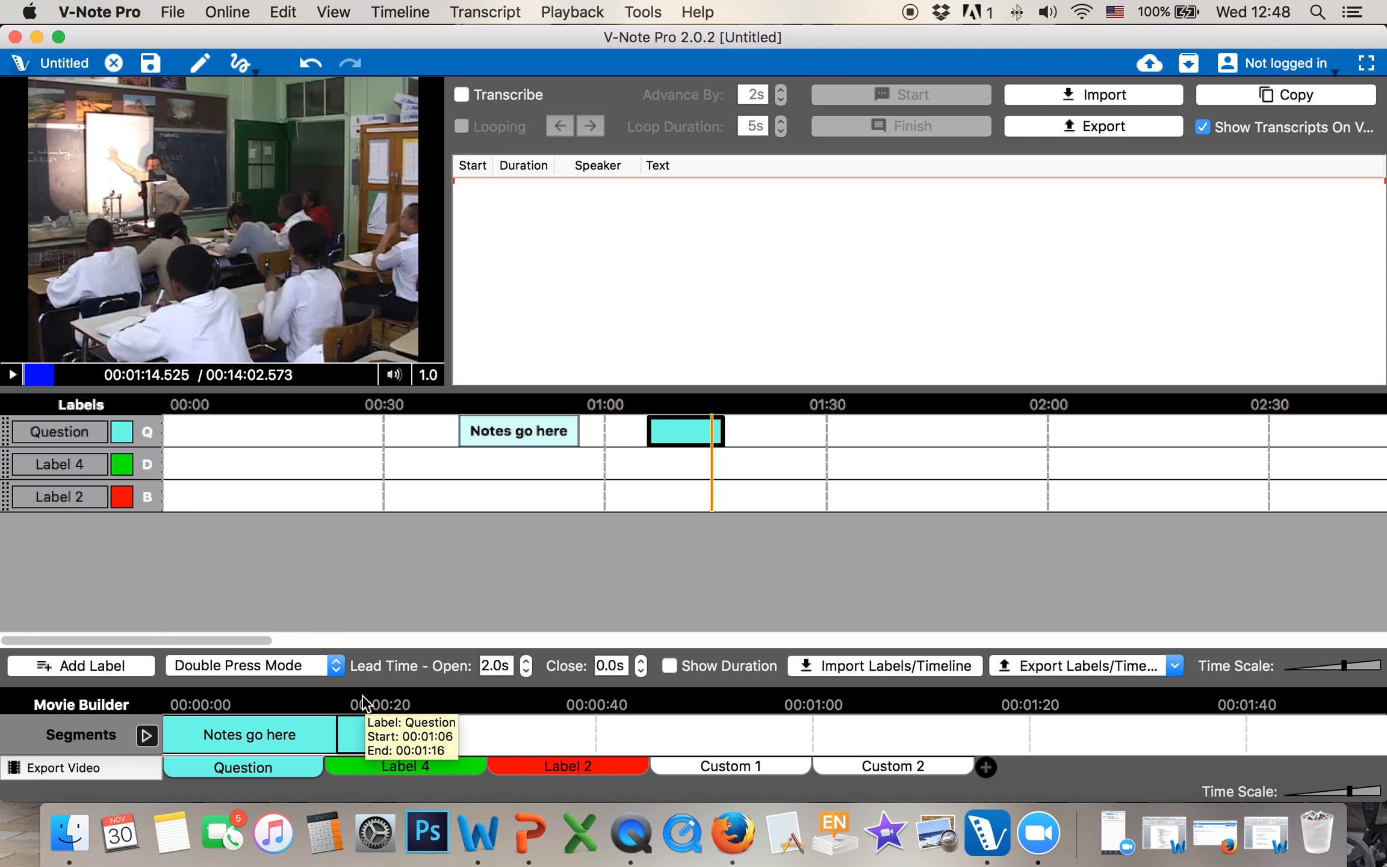
Delete the unnamed Question segment running from 1:06 to 1:16, keeping the "Notes go here" segment.
right_click(677, 431)
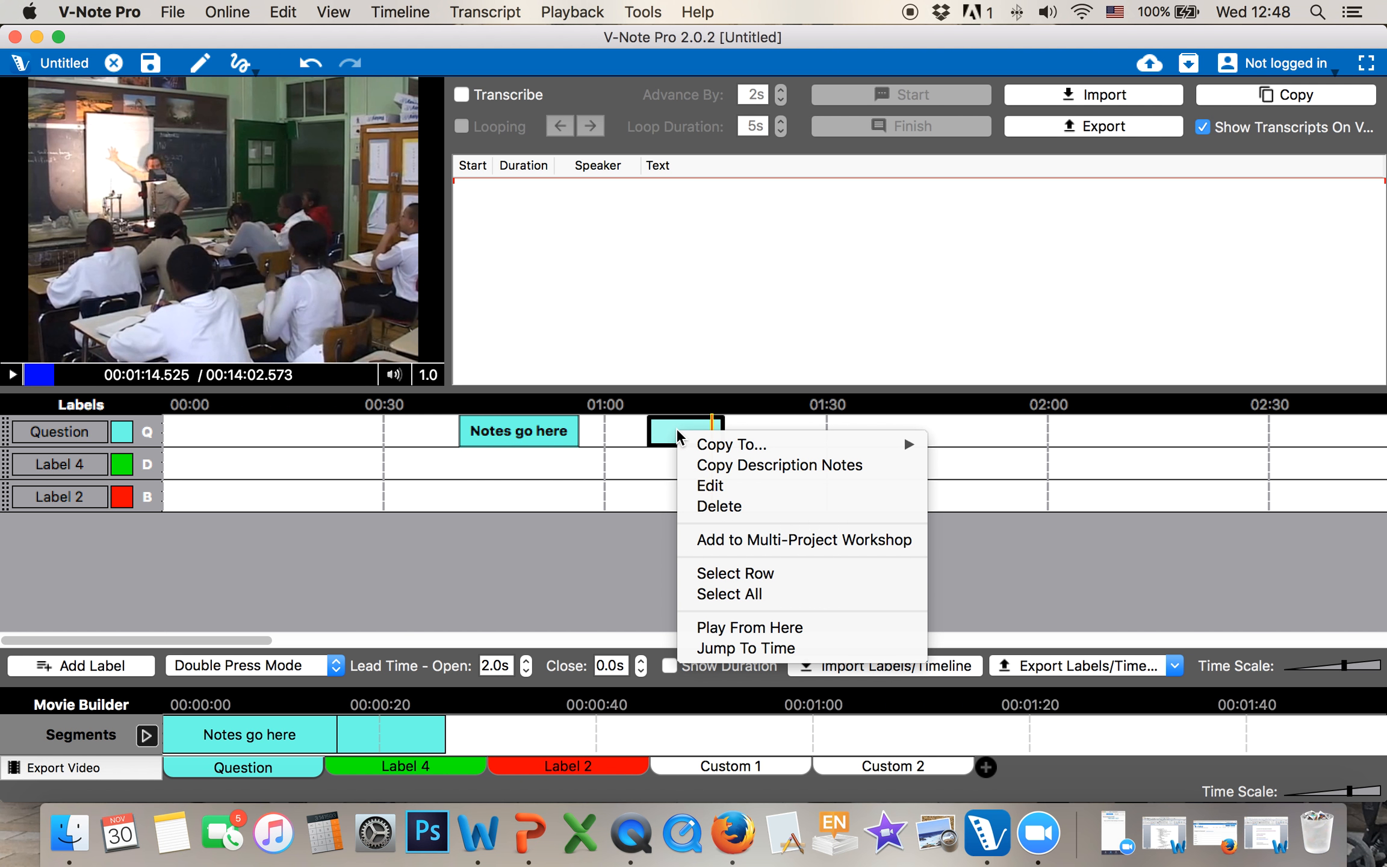
click(717, 506)
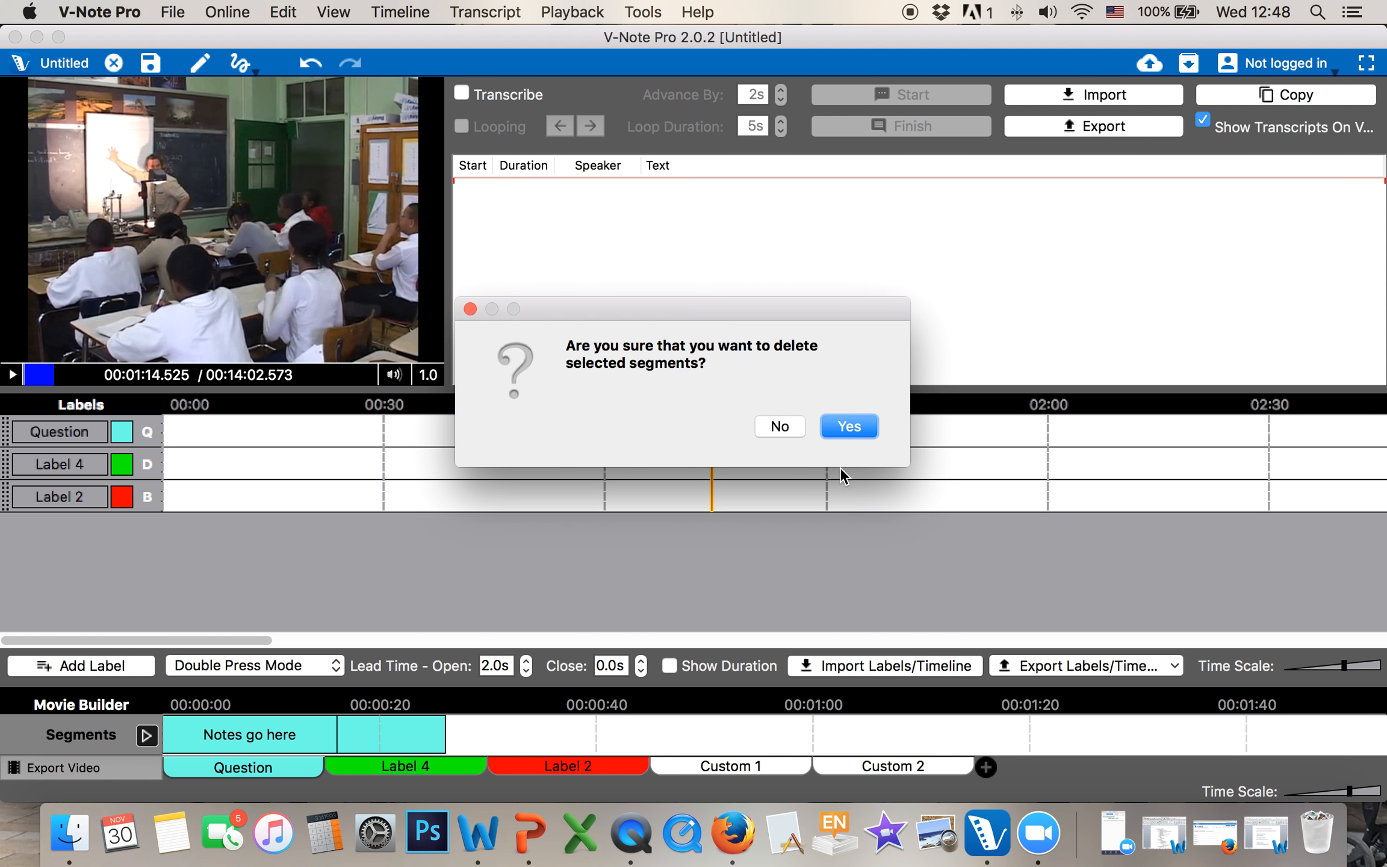
click(850, 427)
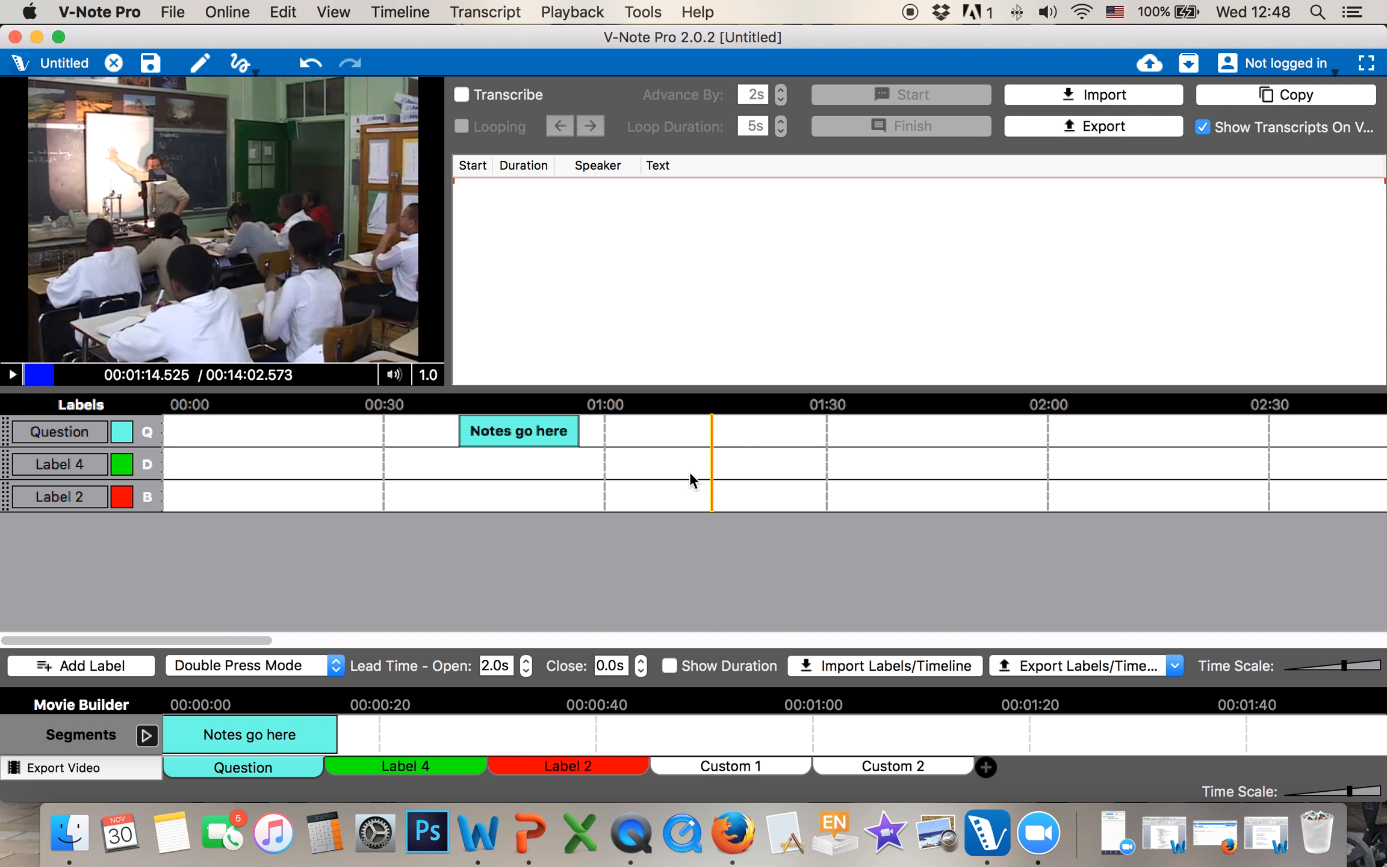
Resume playback and mark a short Question segment from about 1:14 to 1:18.
click(12, 374)
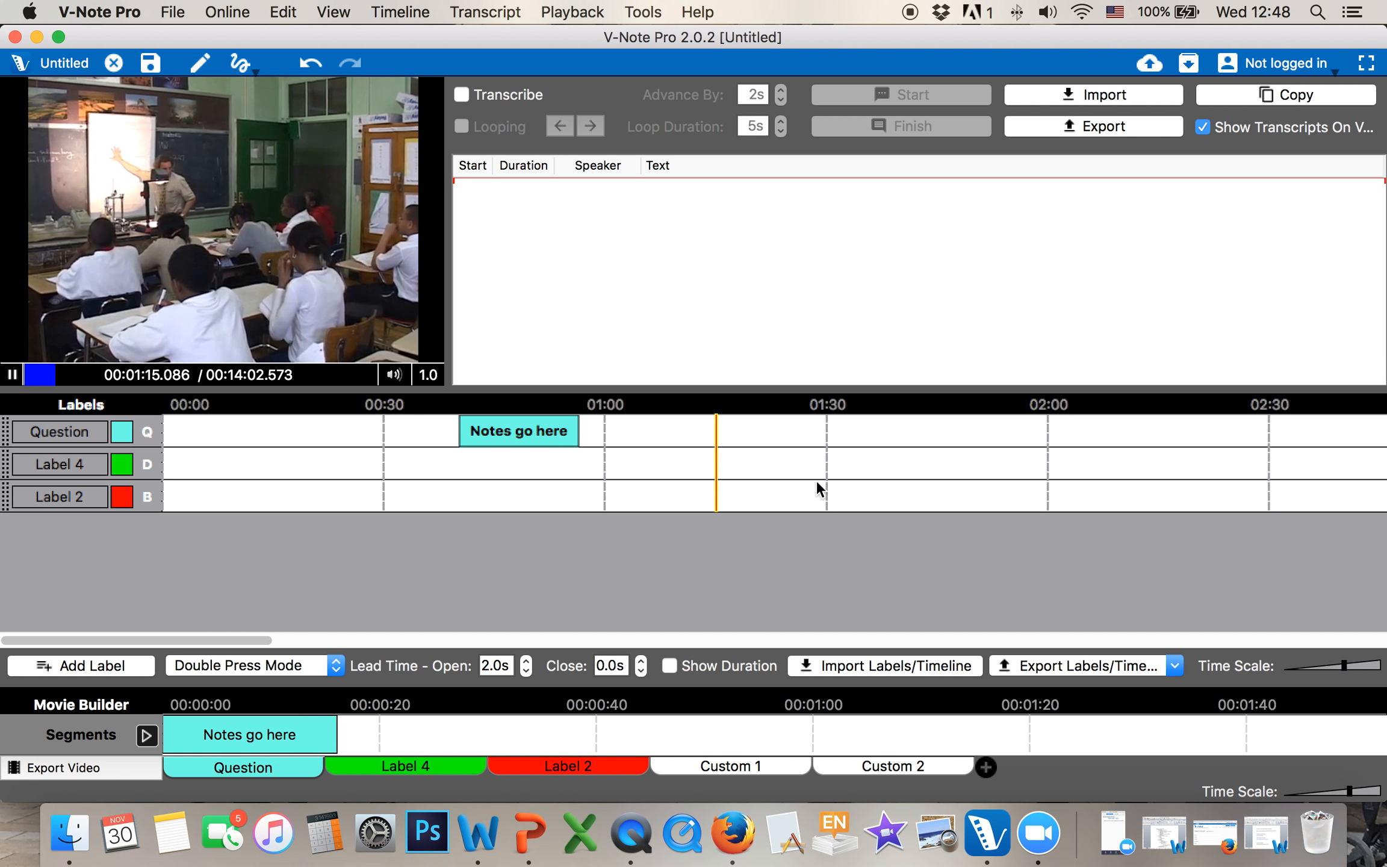
key(q)
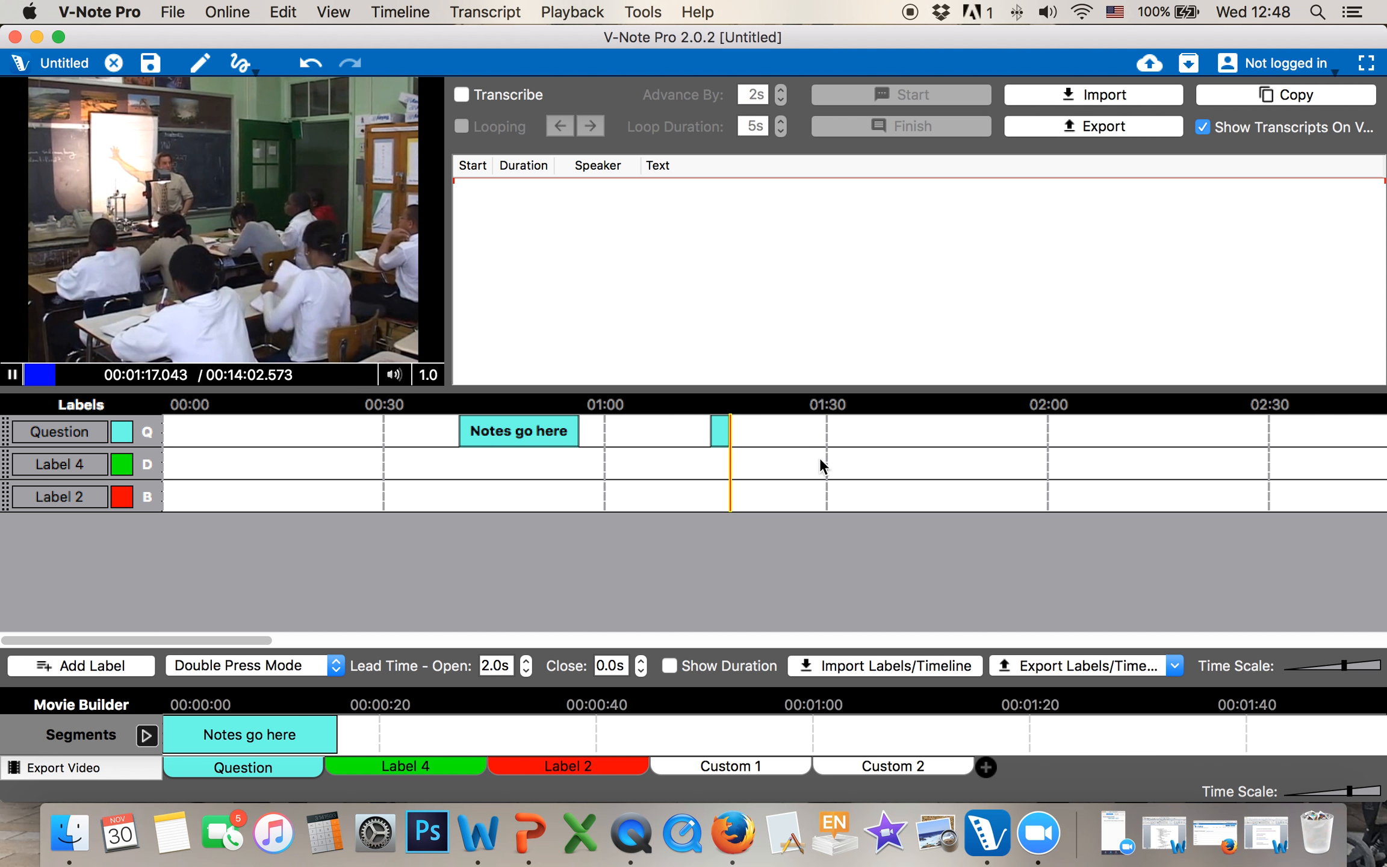
key(q)
Jump ahead to about 1:38, mark a Question segment from about 1:36 to 1:50, and pause the video.
click(889, 450)
key(q)
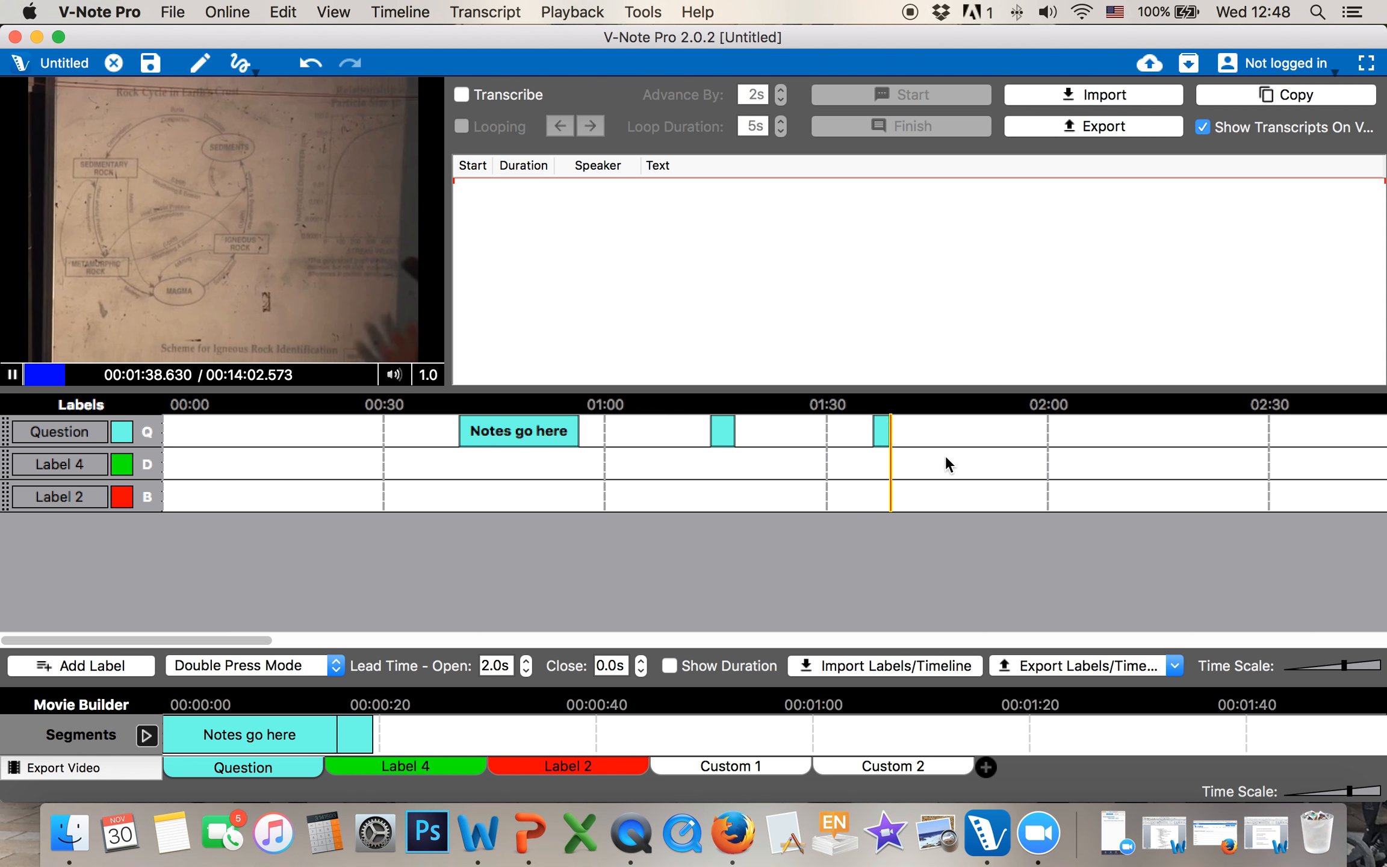
click(976, 450)
key(q)
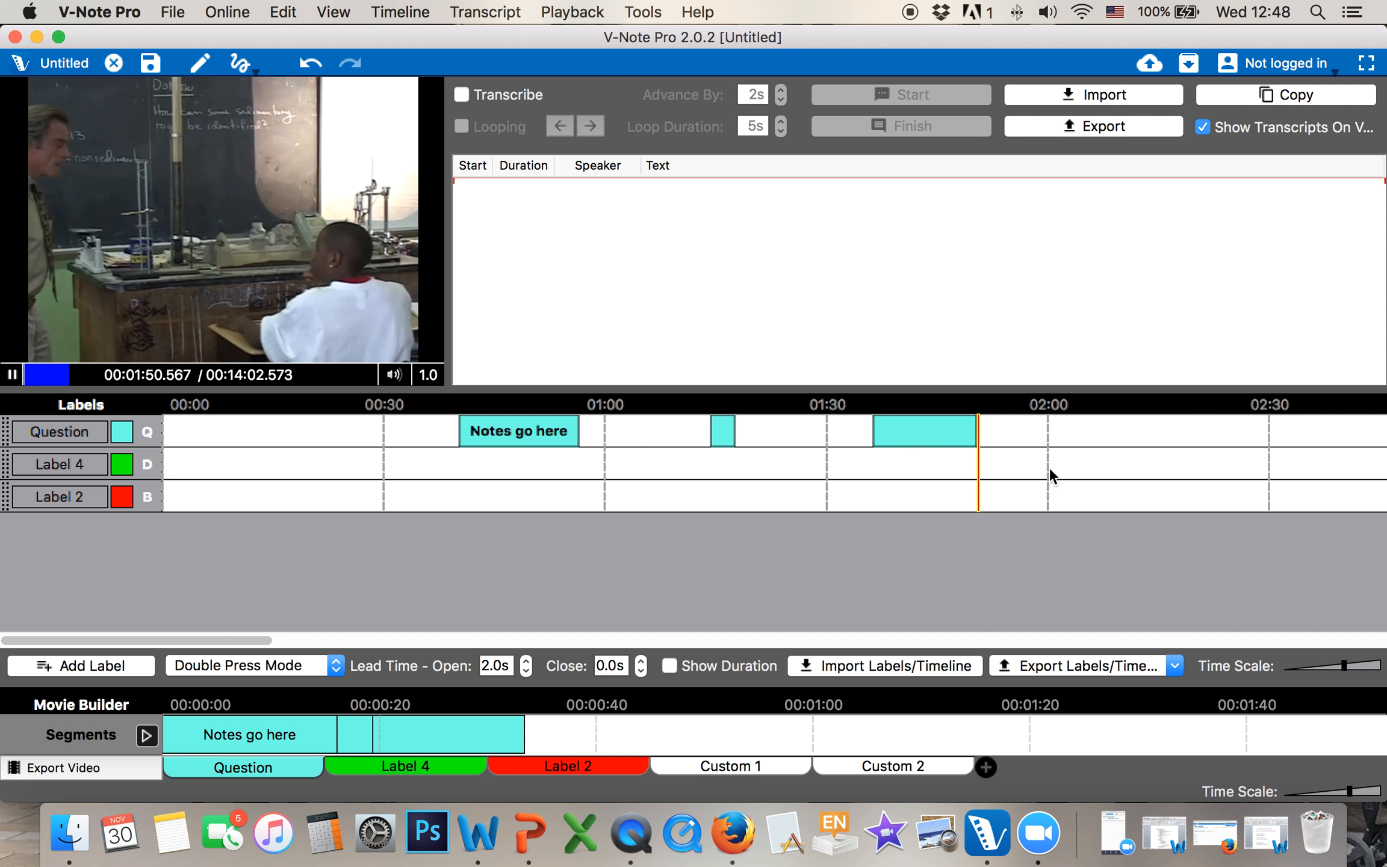
click(8, 372)
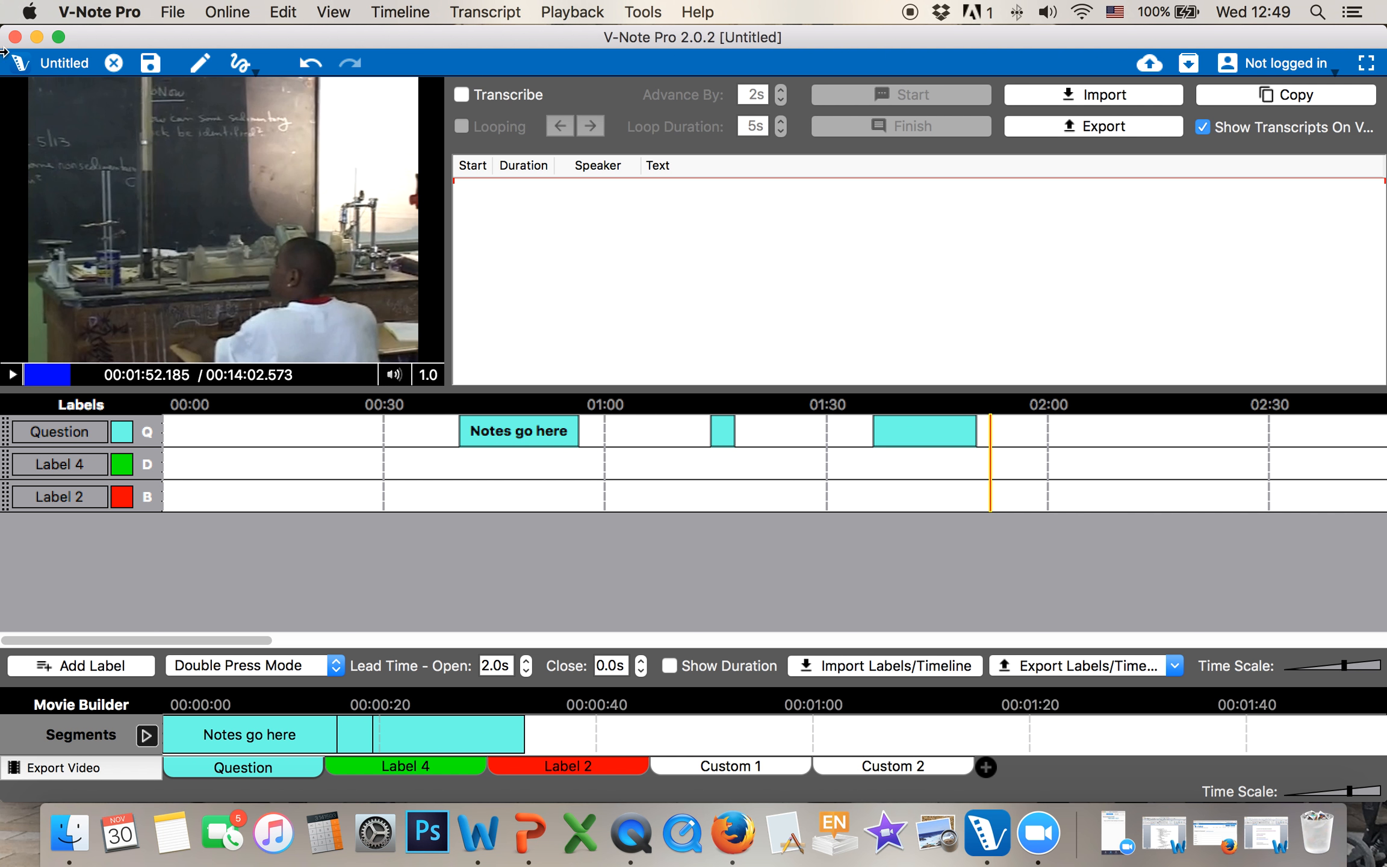
Draw dark red and cyan annotations on the paused frame at 1:52, resume playback, and show the Drawings label row.
click(201, 64)
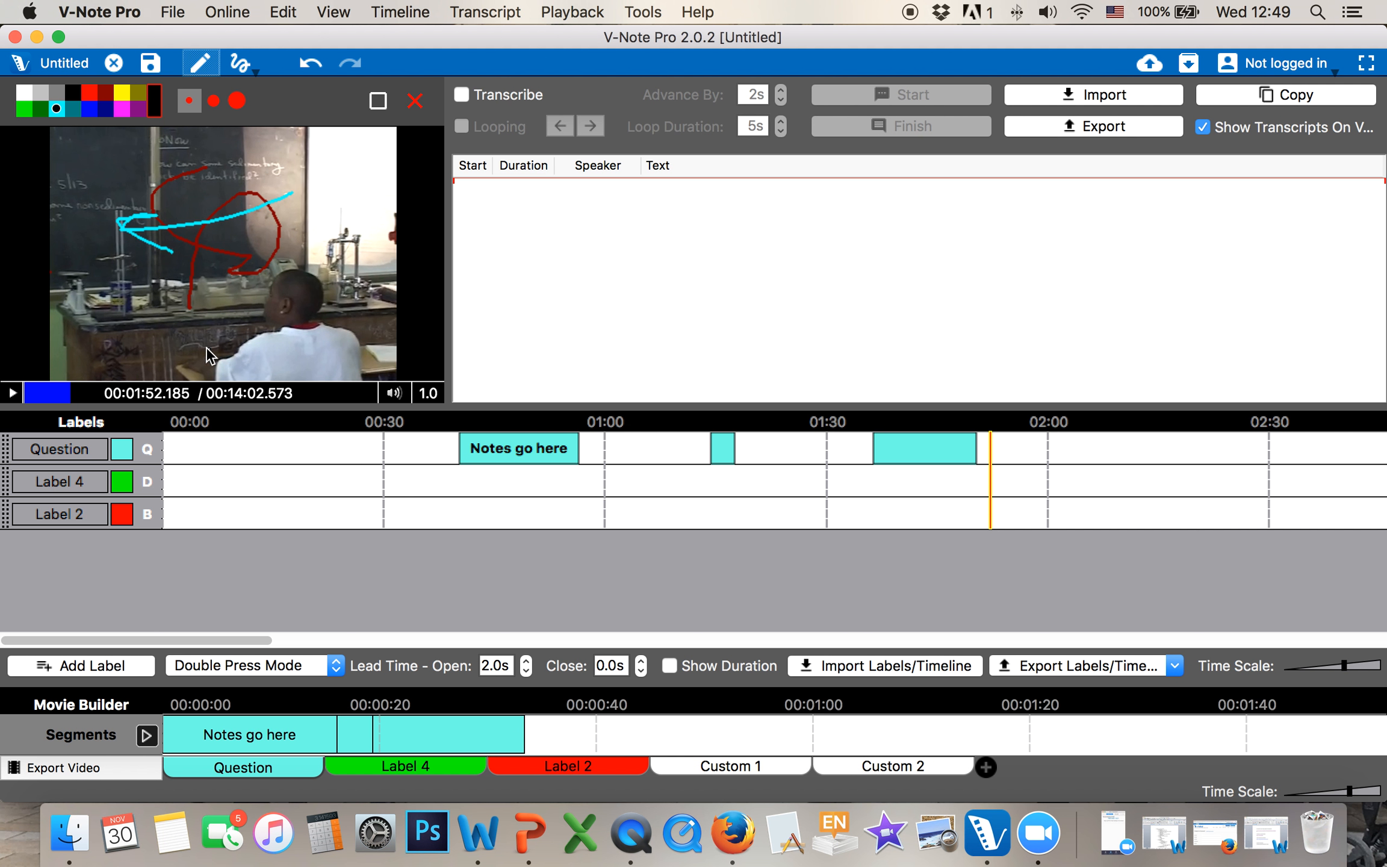
click(13, 393)
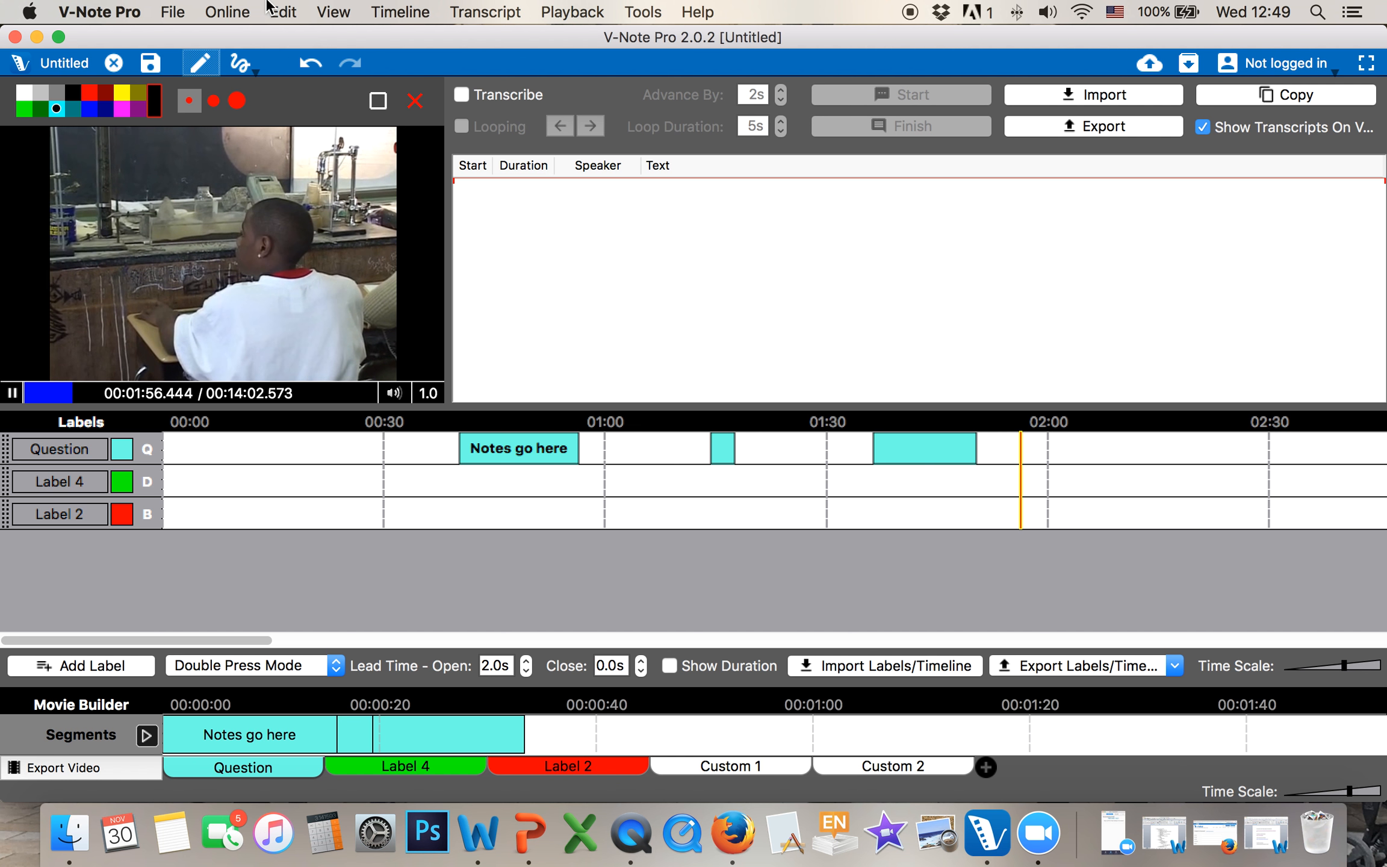
click(339, 17)
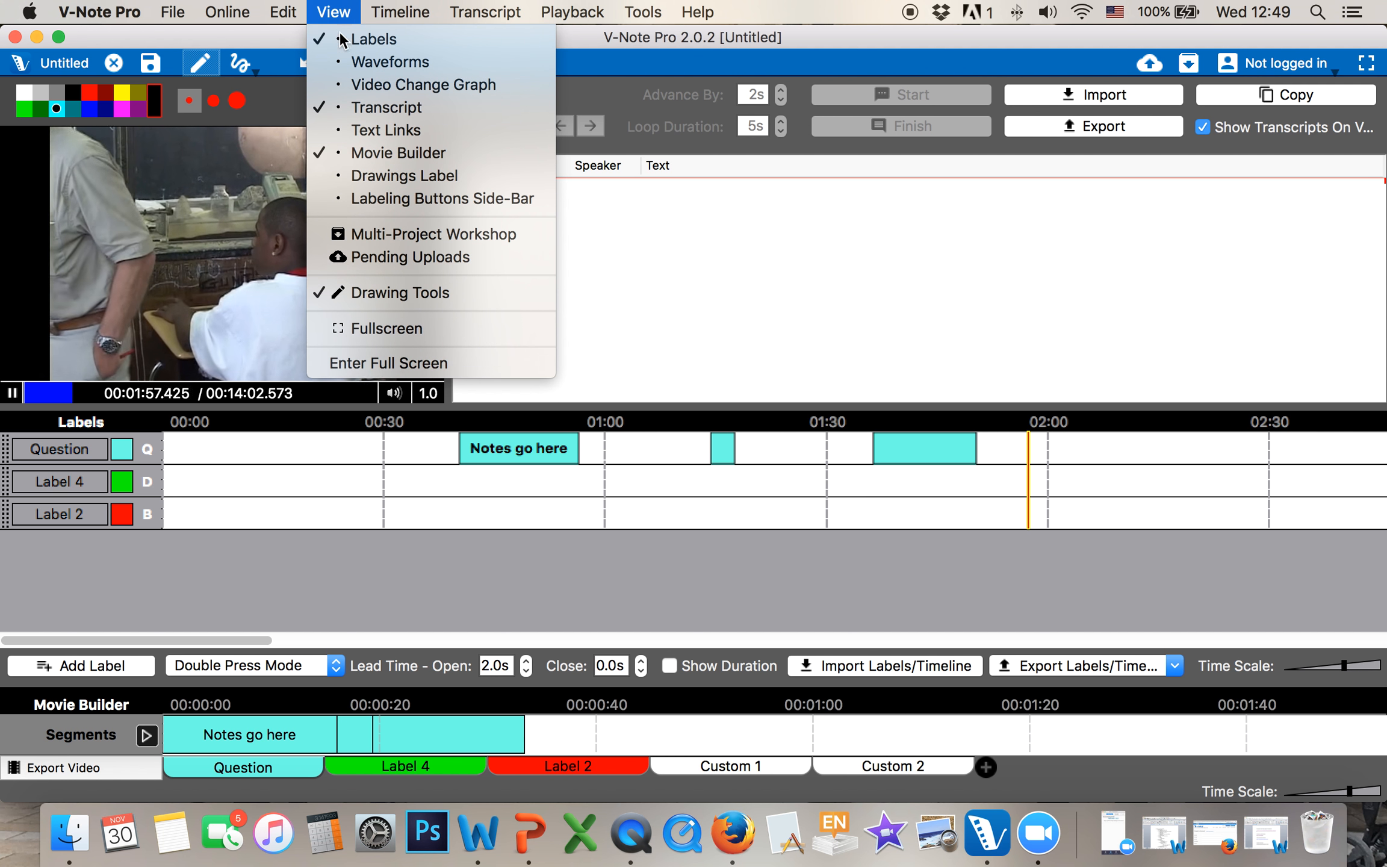
click(395, 177)
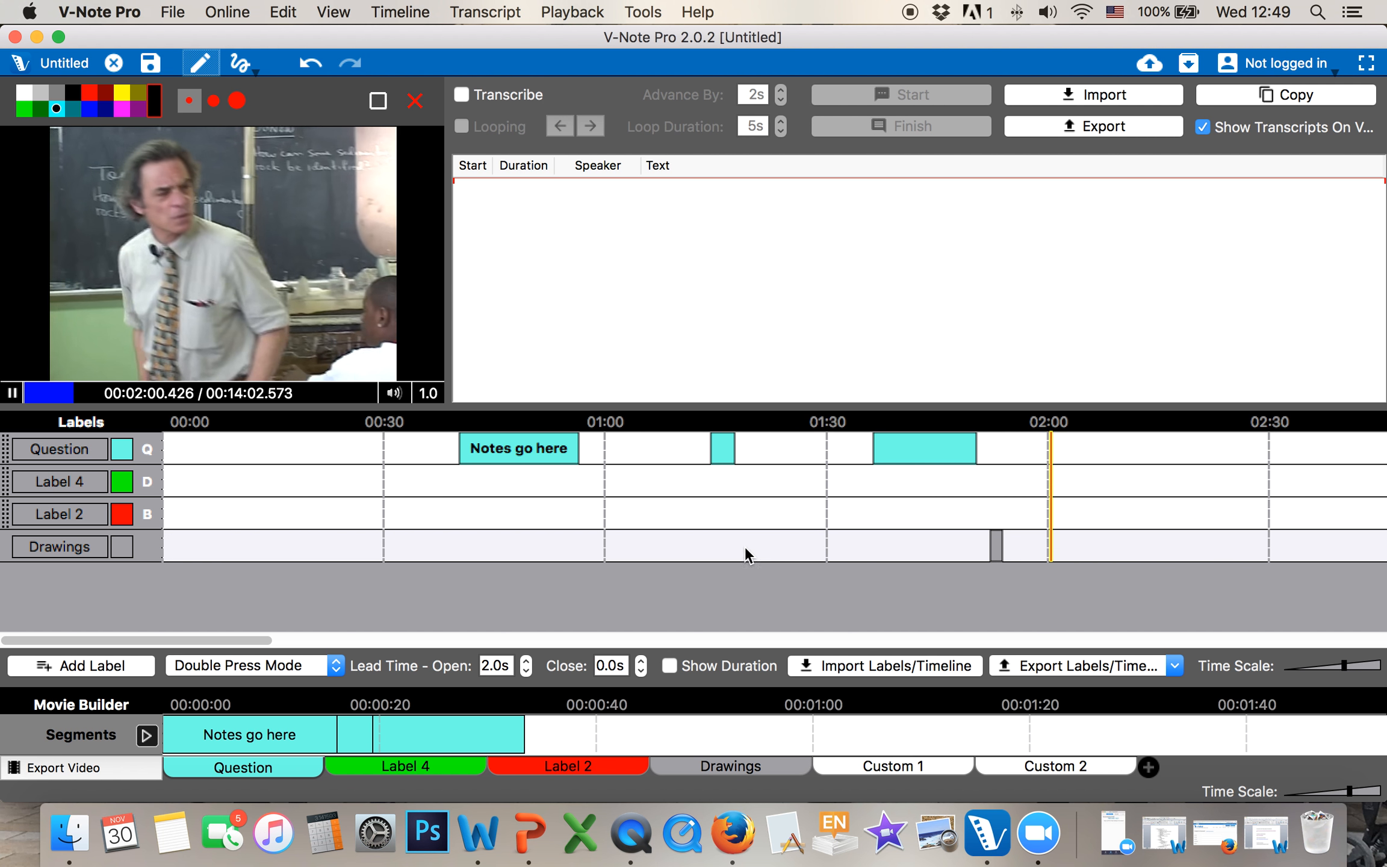
Replay from about 1:50, draw a white line across the playing video, and clear the drawing at about 2:05.
click(976, 500)
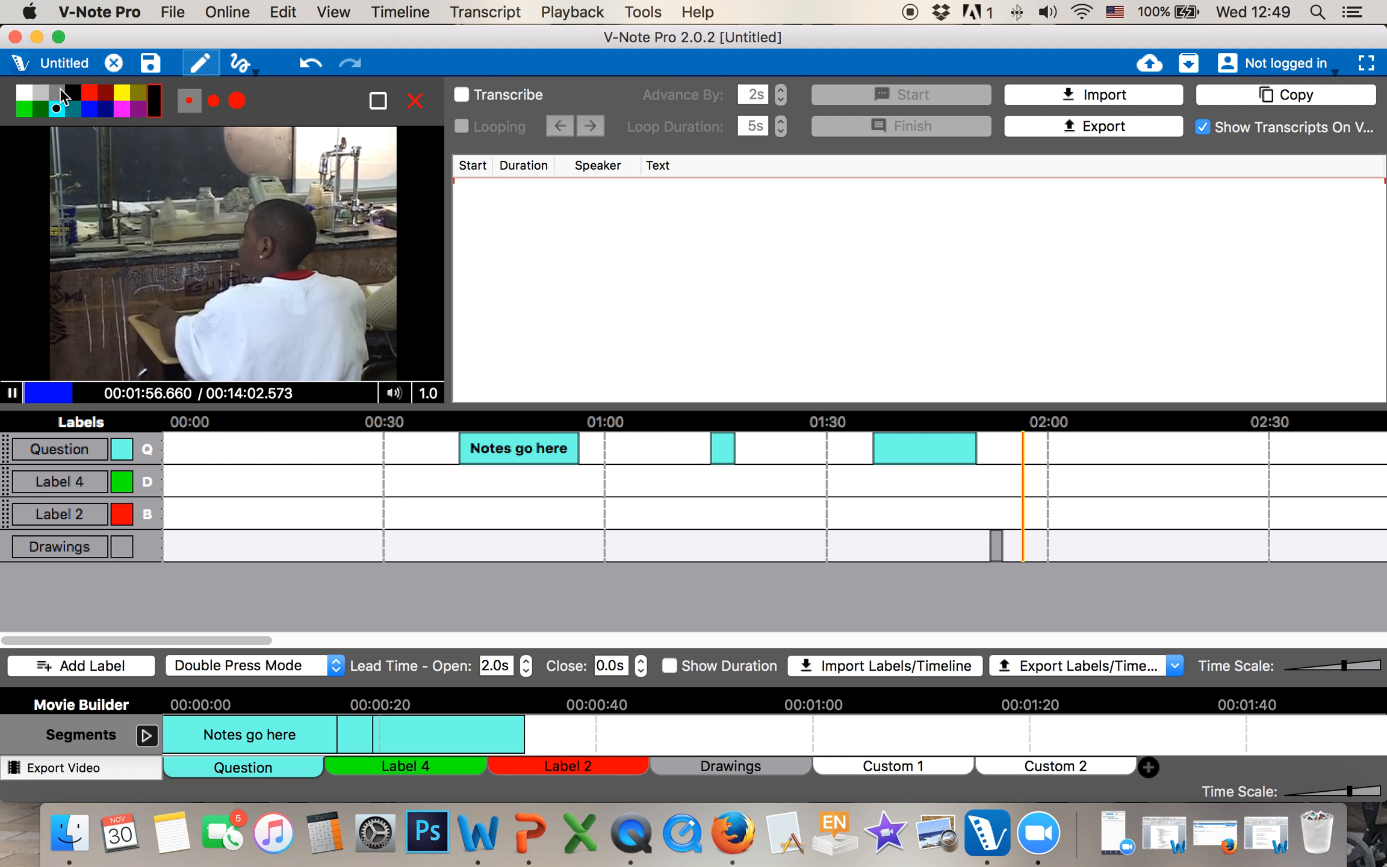
click(25, 93)
mouse_move(153, 199)
mouse_down()
mouse_move(274, 253)
mouse_move(316, 306)
mouse_up()
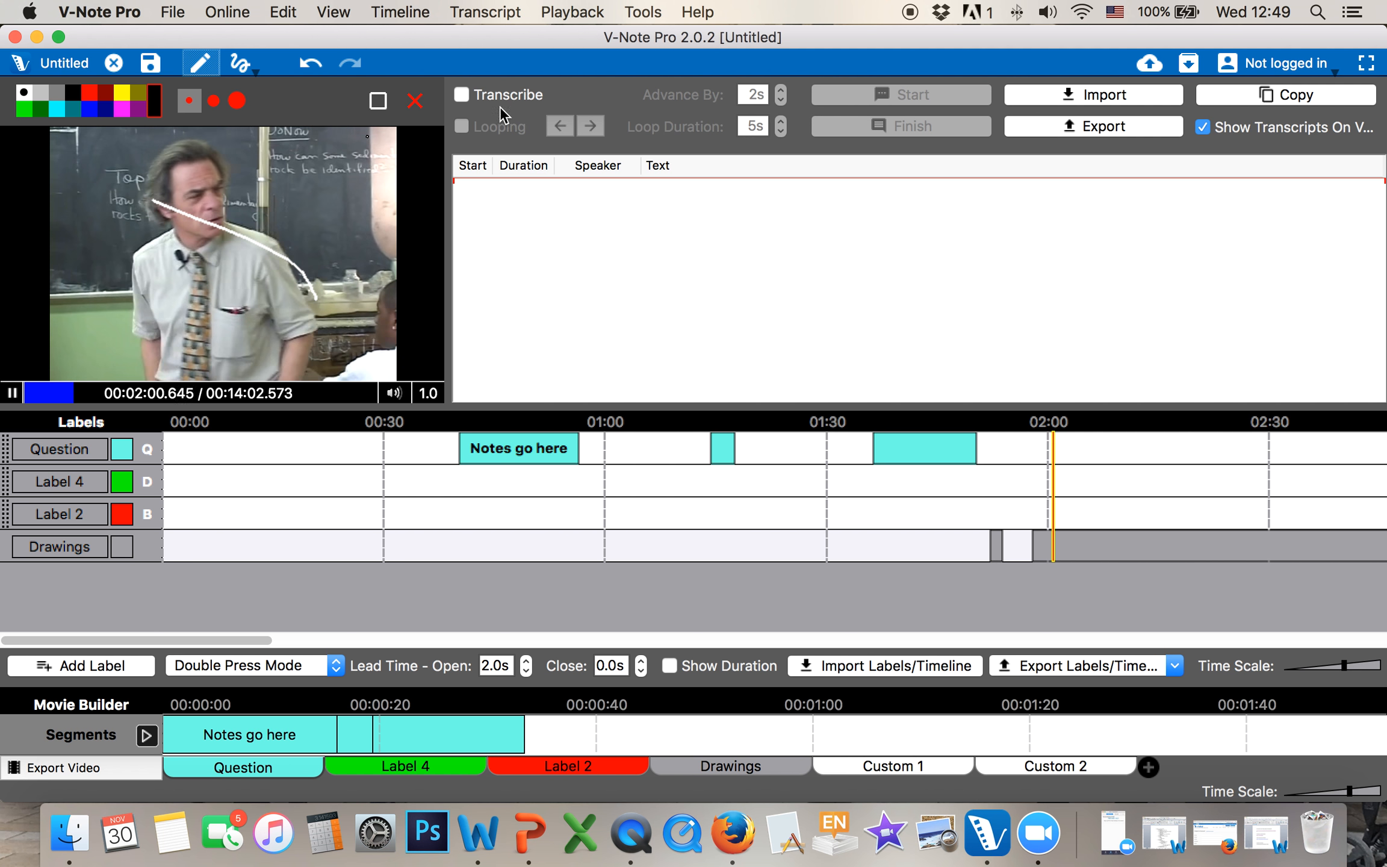
click(373, 100)
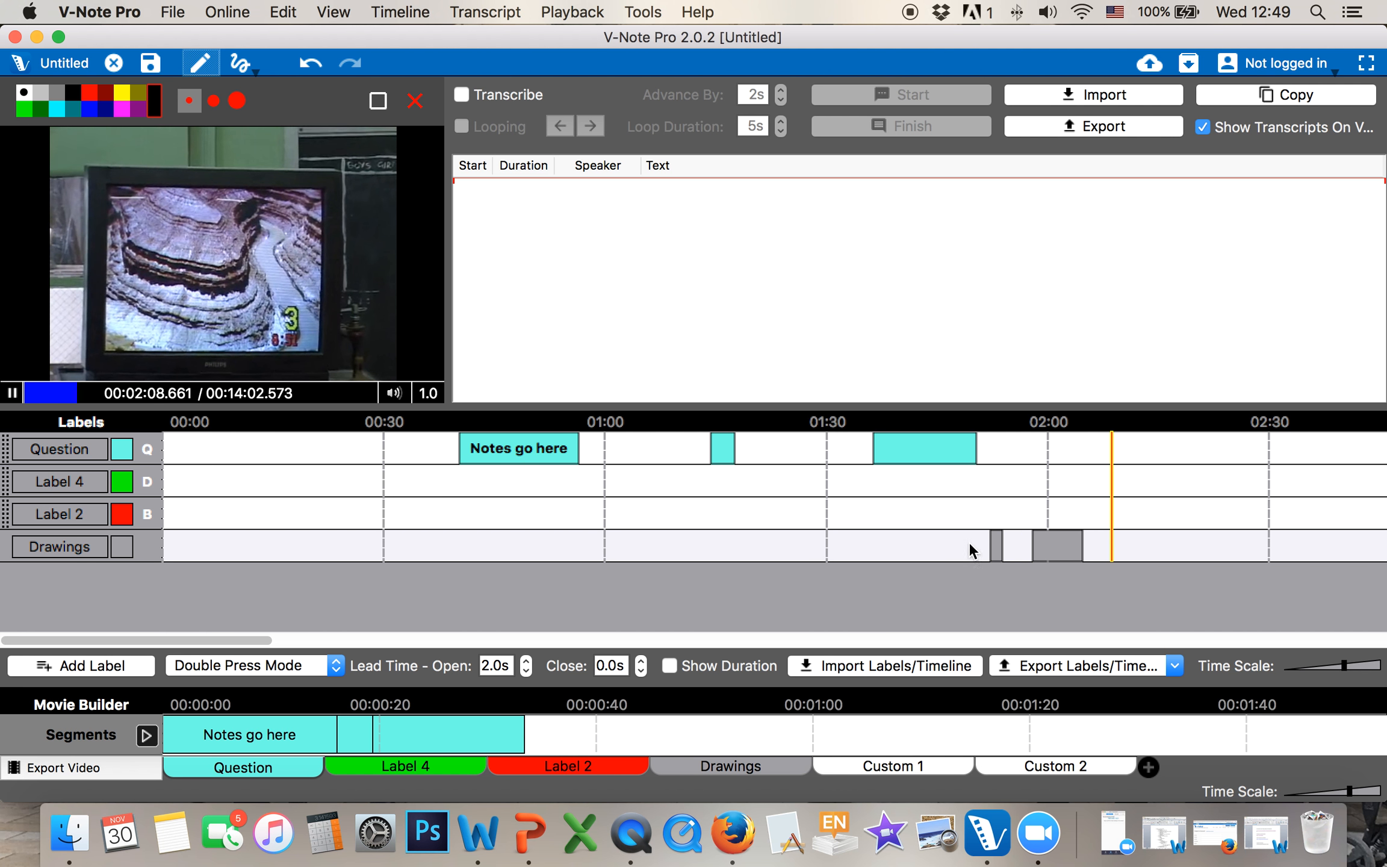
Preview the Drawings segments and the Question segments in the Movie Builder, re-enable labeling, and pause.
click(731, 767)
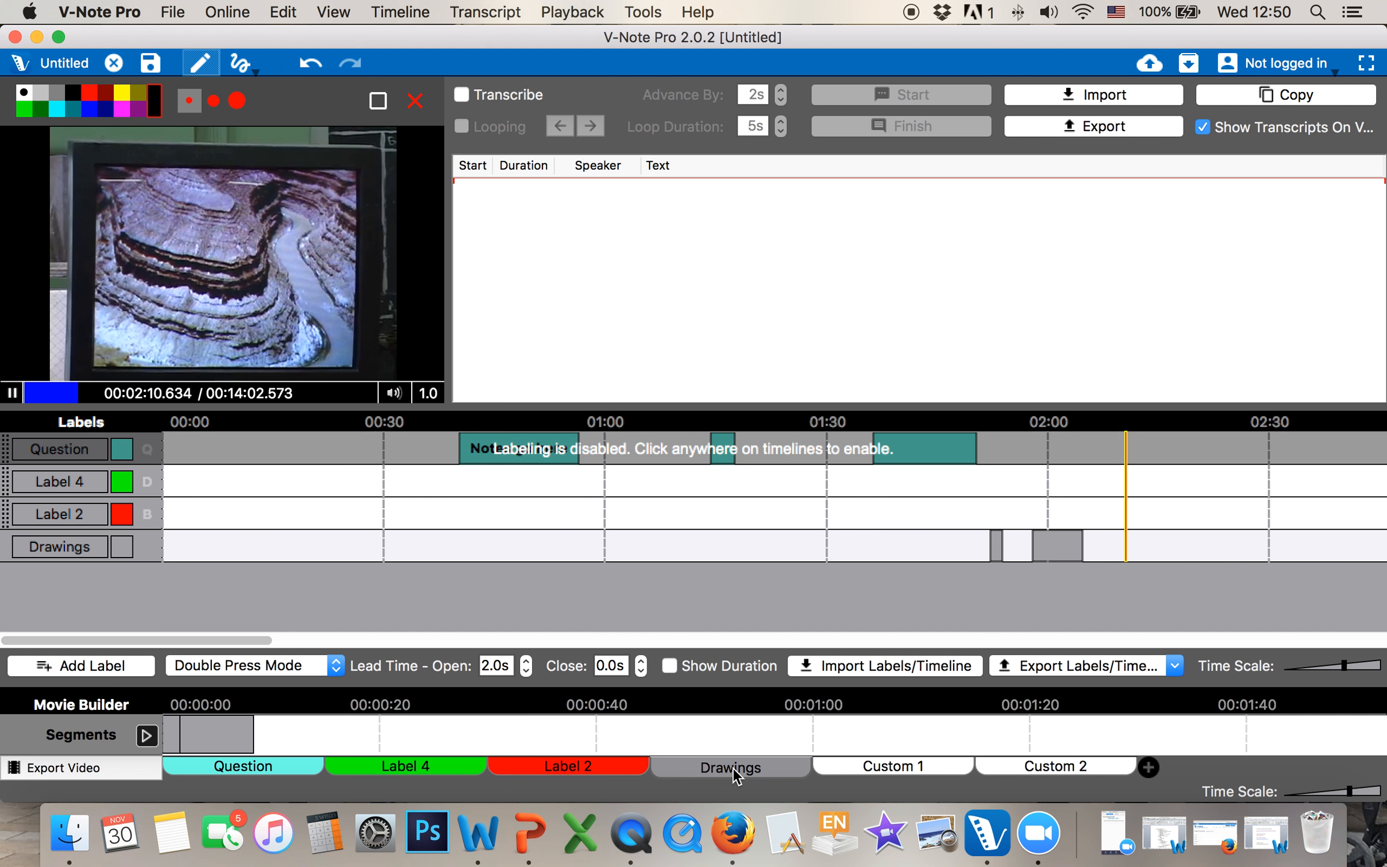
click(146, 735)
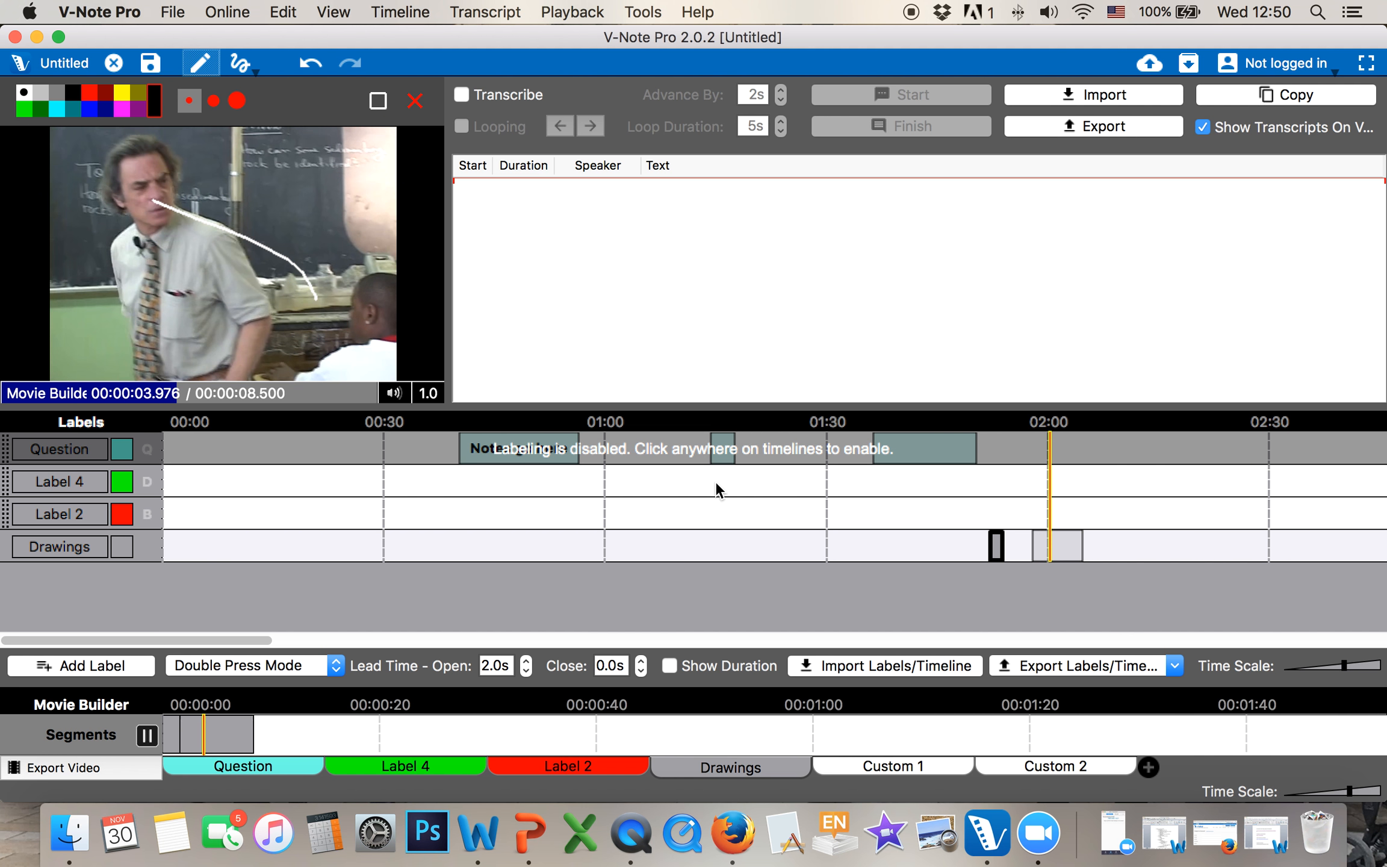
click(288, 764)
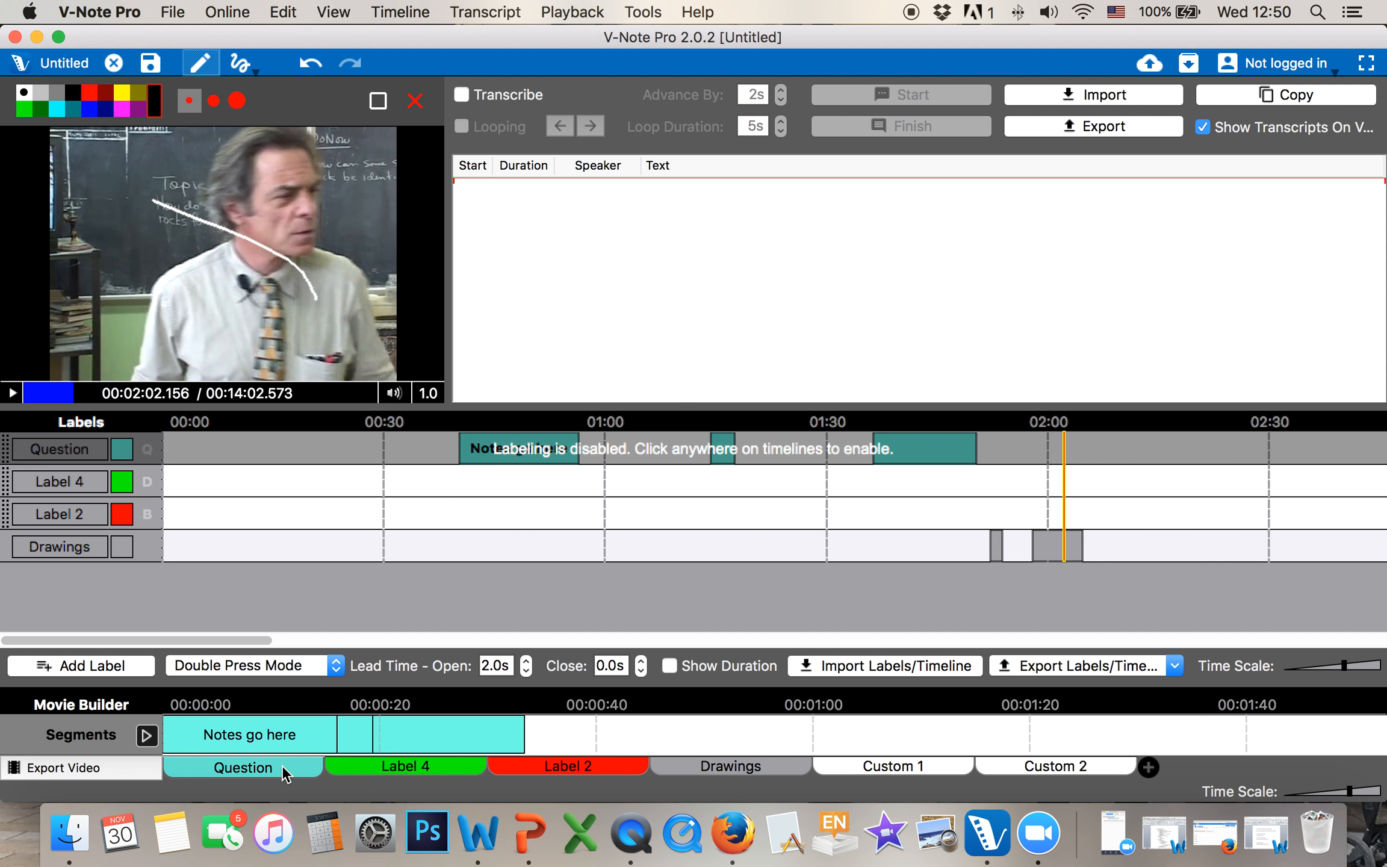
click(148, 737)
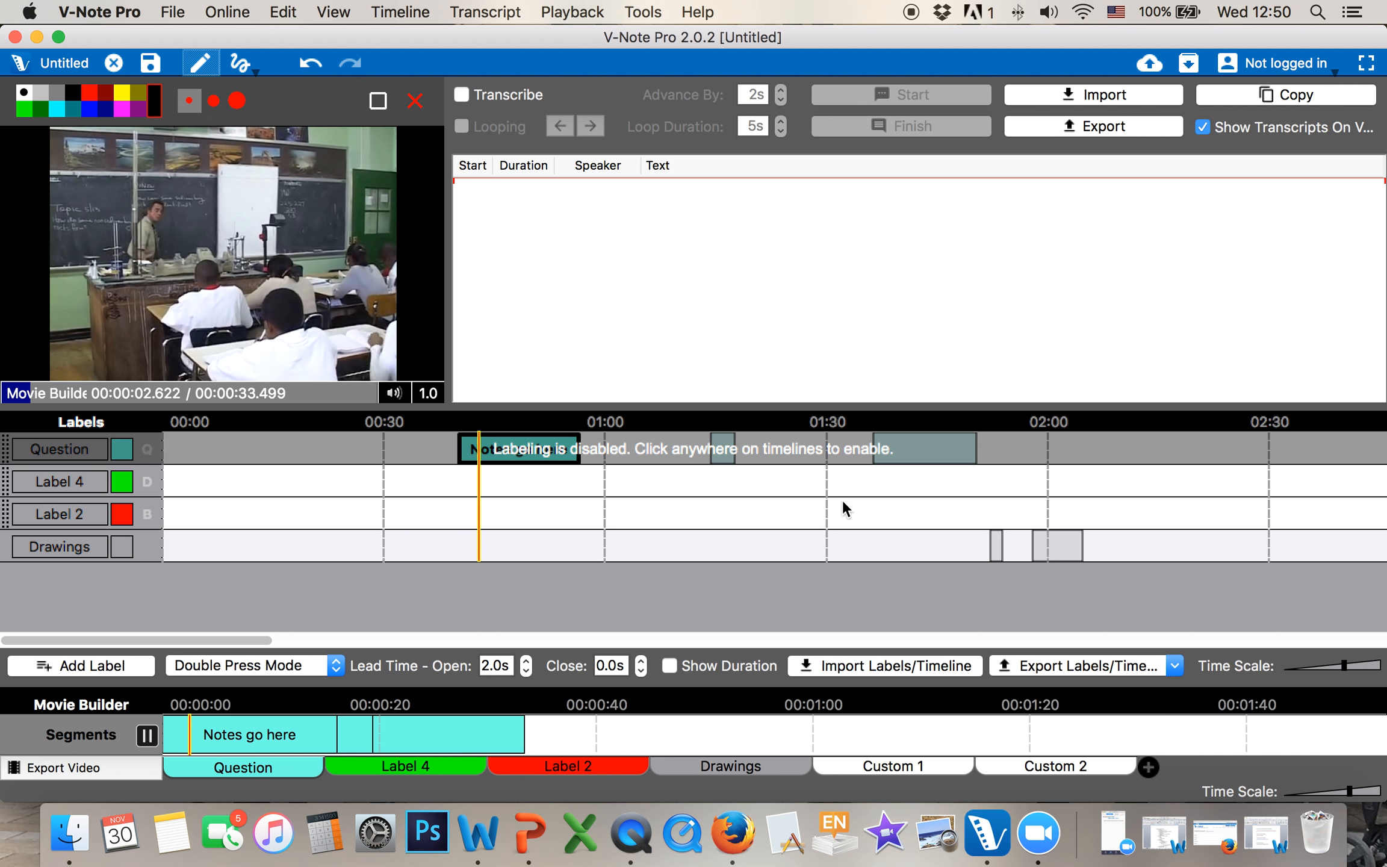
click(762, 523)
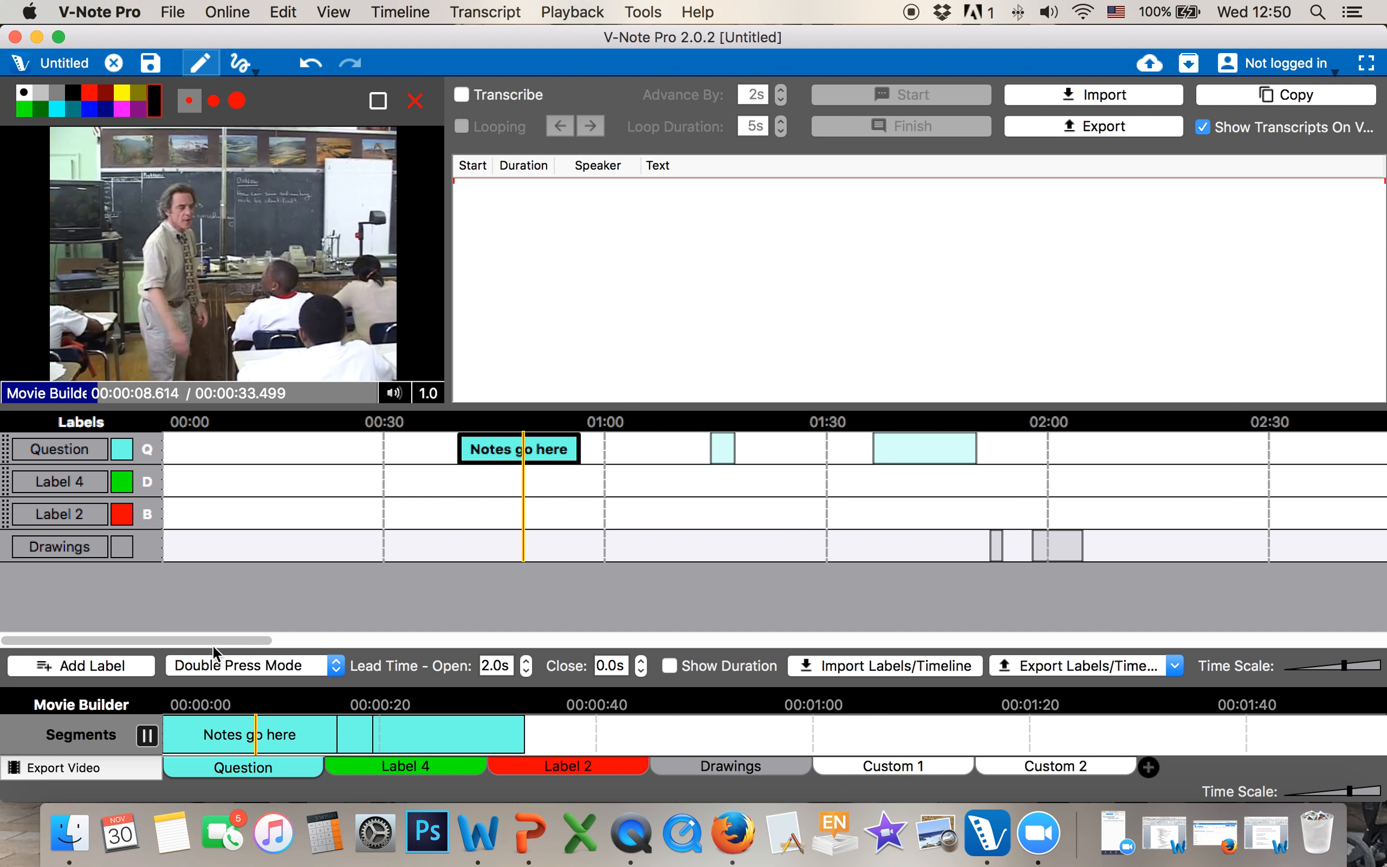
click(148, 736)
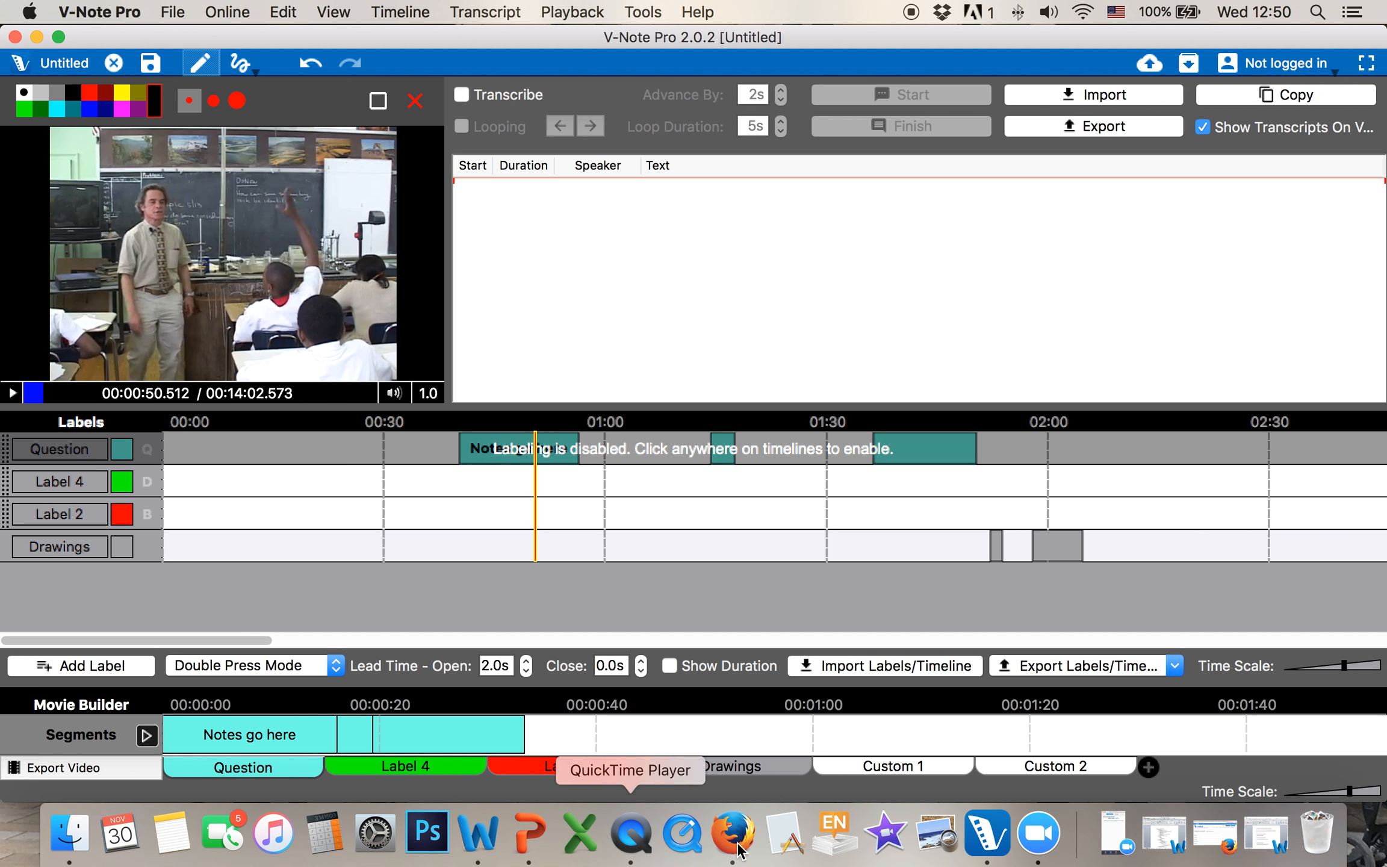
Build the Custom 1 movie from the 1:36 Question segment and the "Notes go here" segment, placing "Notes go here" first.
click(386, 771)
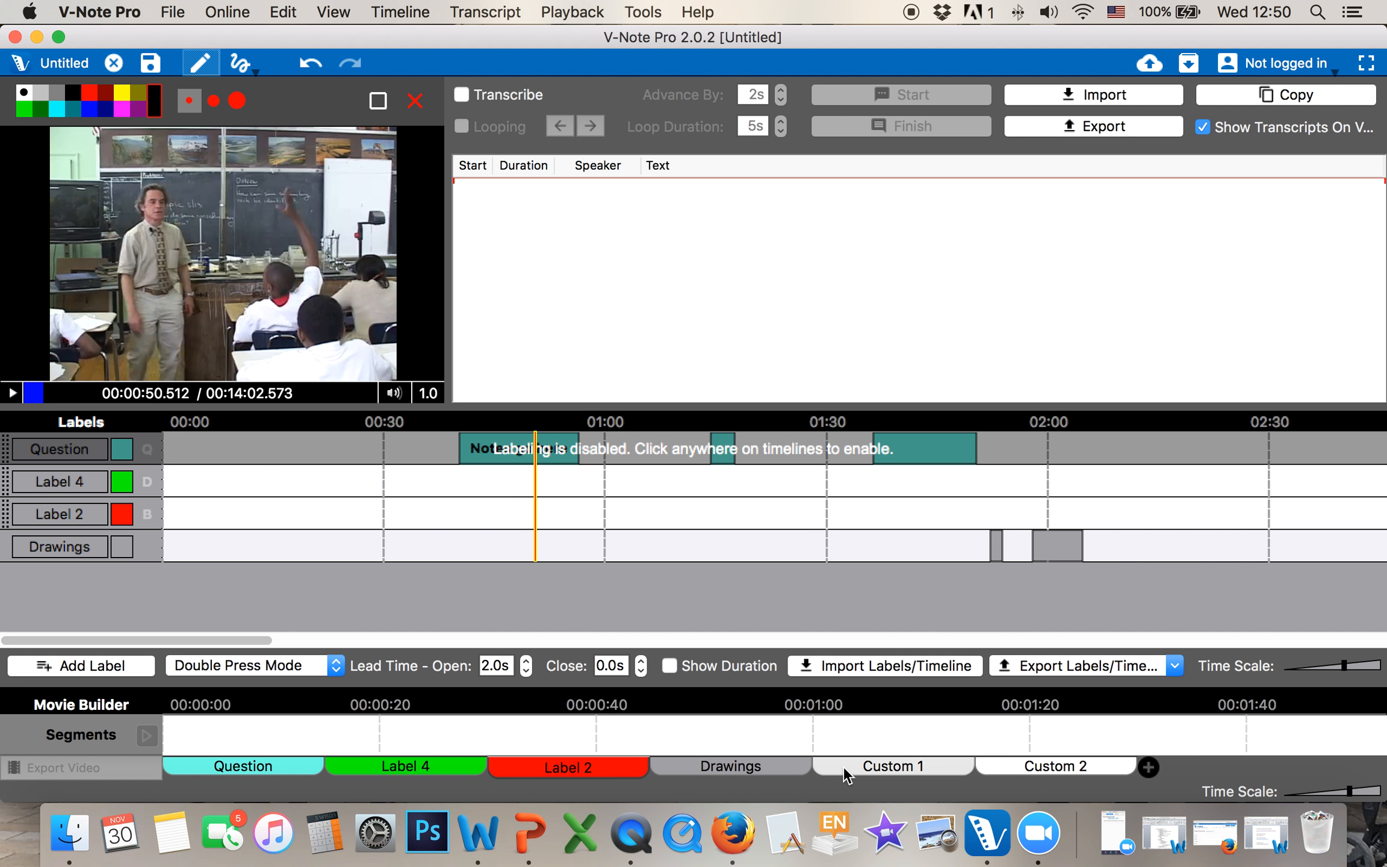
click(765, 771)
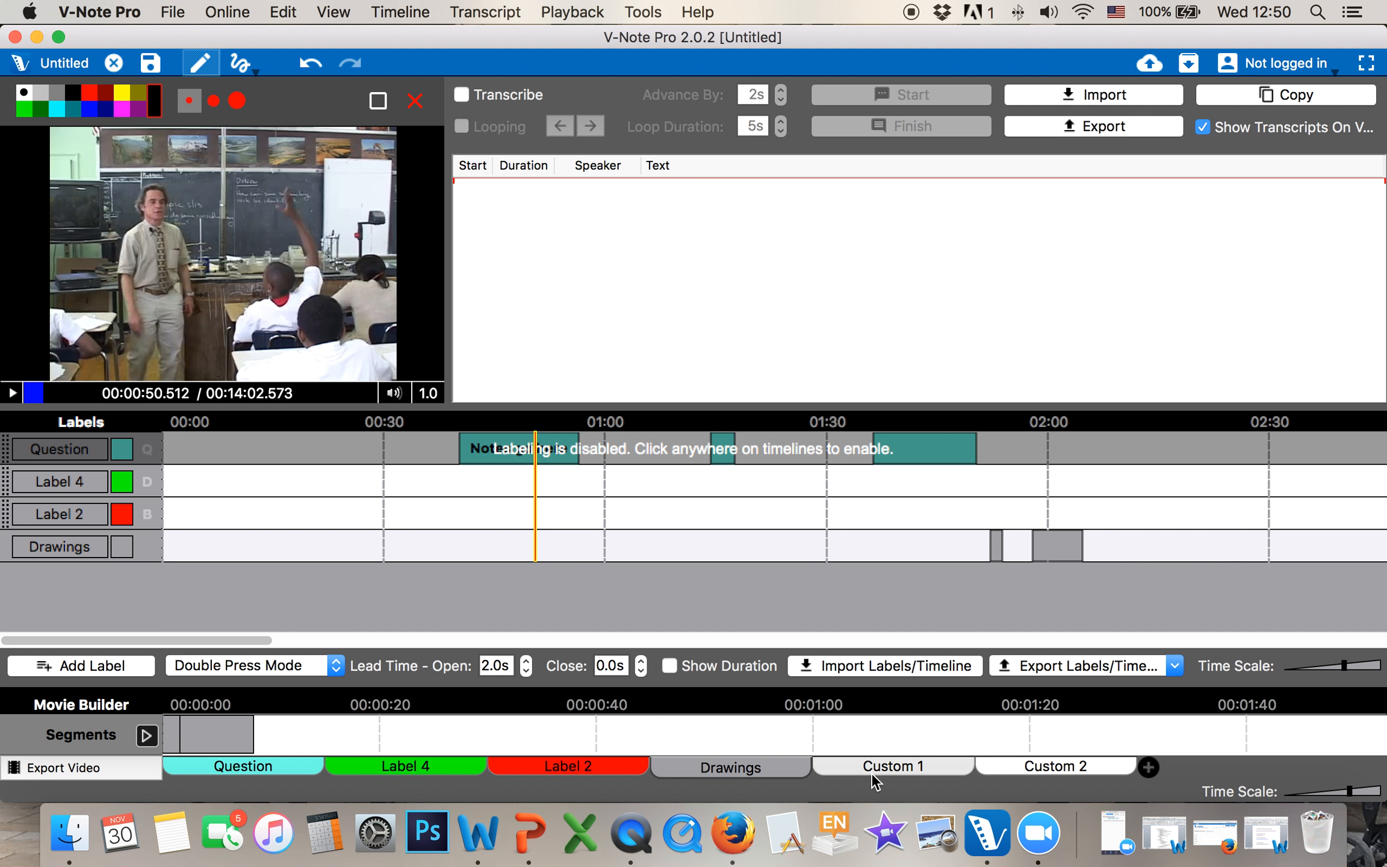
click(897, 772)
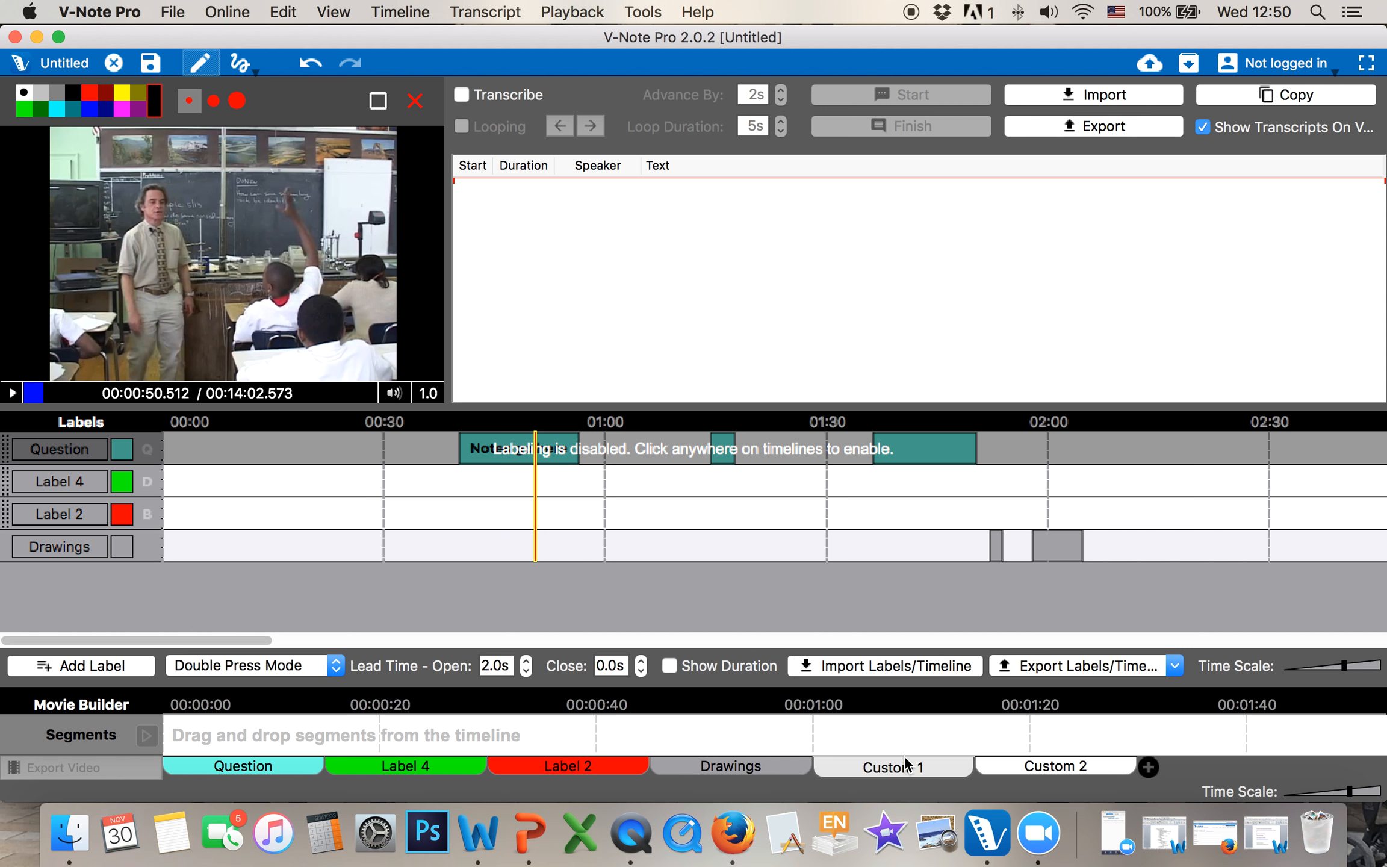
click(745, 514)
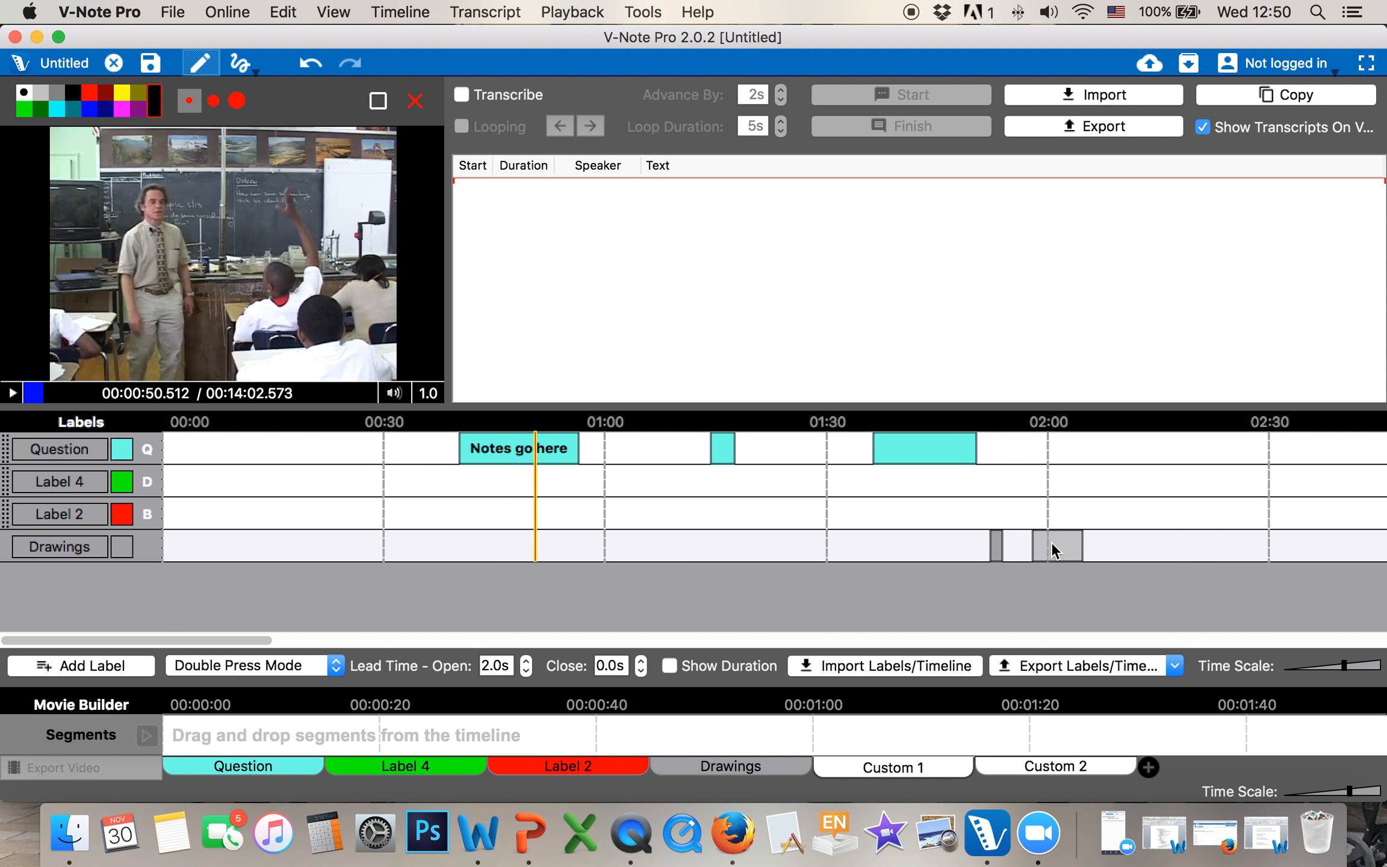
drag(895, 446, 671, 736)
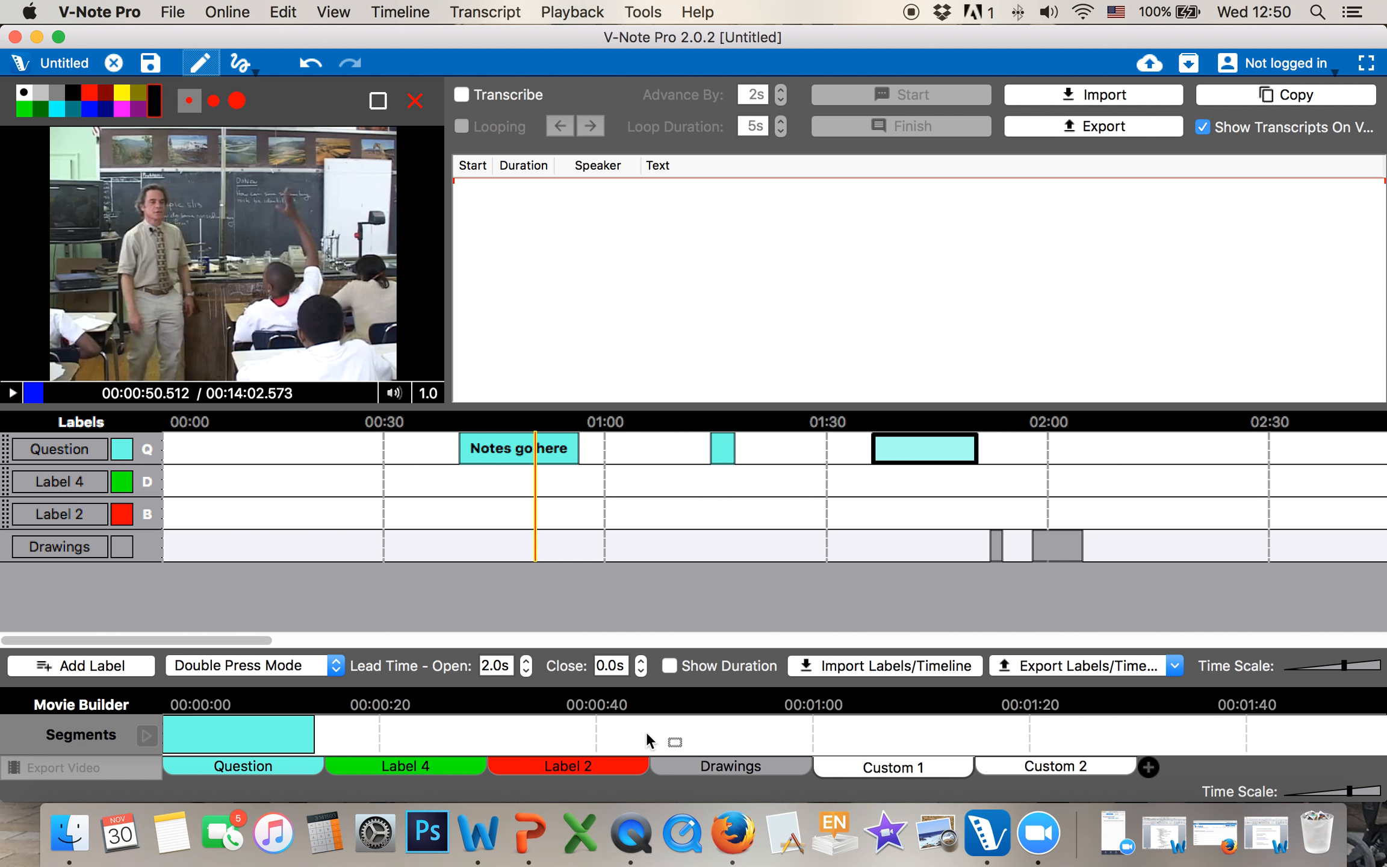
drag(520, 449, 625, 736)
drag(222, 733, 579, 743)
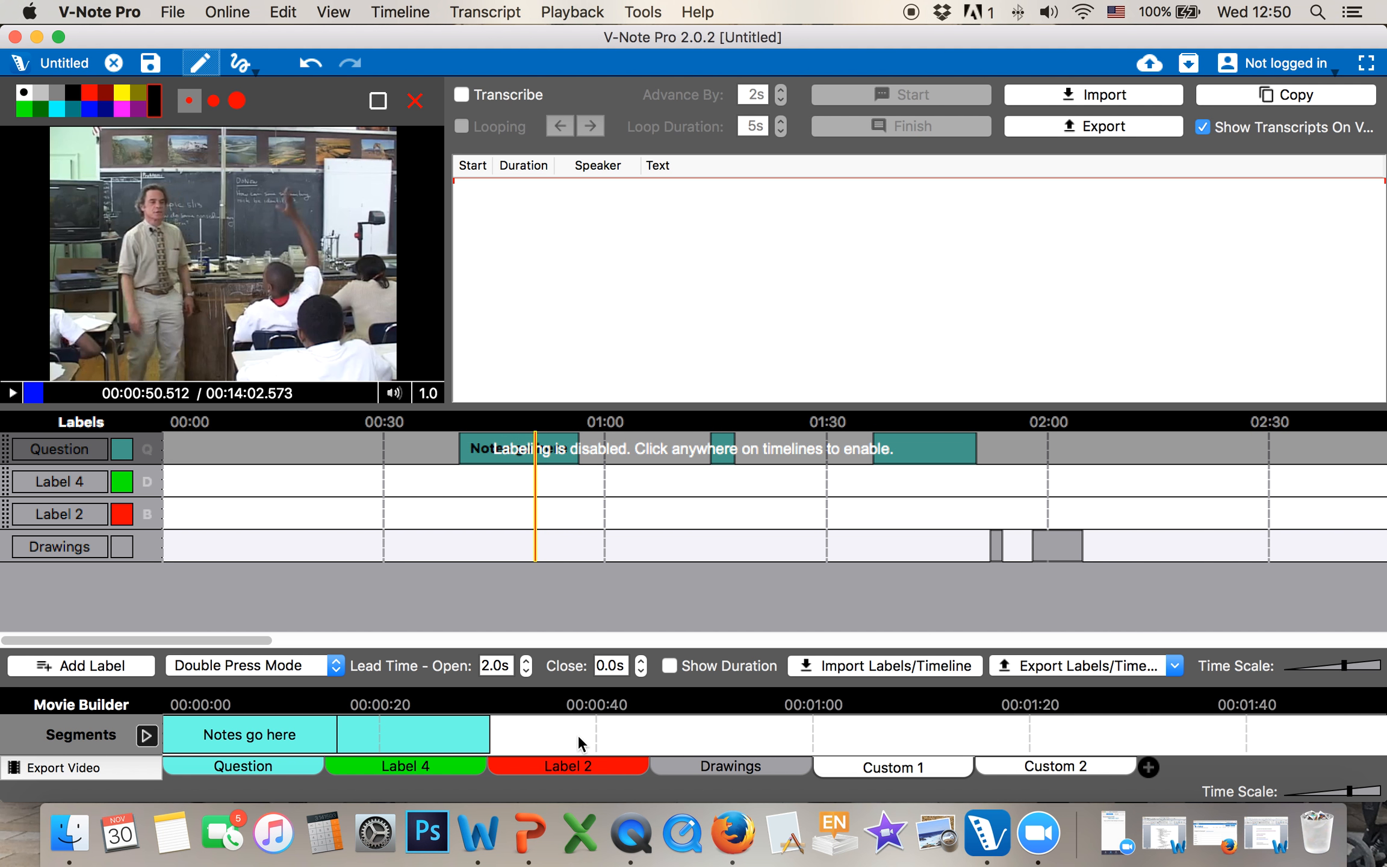
Mark a Label 2 segment from about 0:50 to 0:54 and insert it between the two Custom 1 movie segments.
click(262, 521)
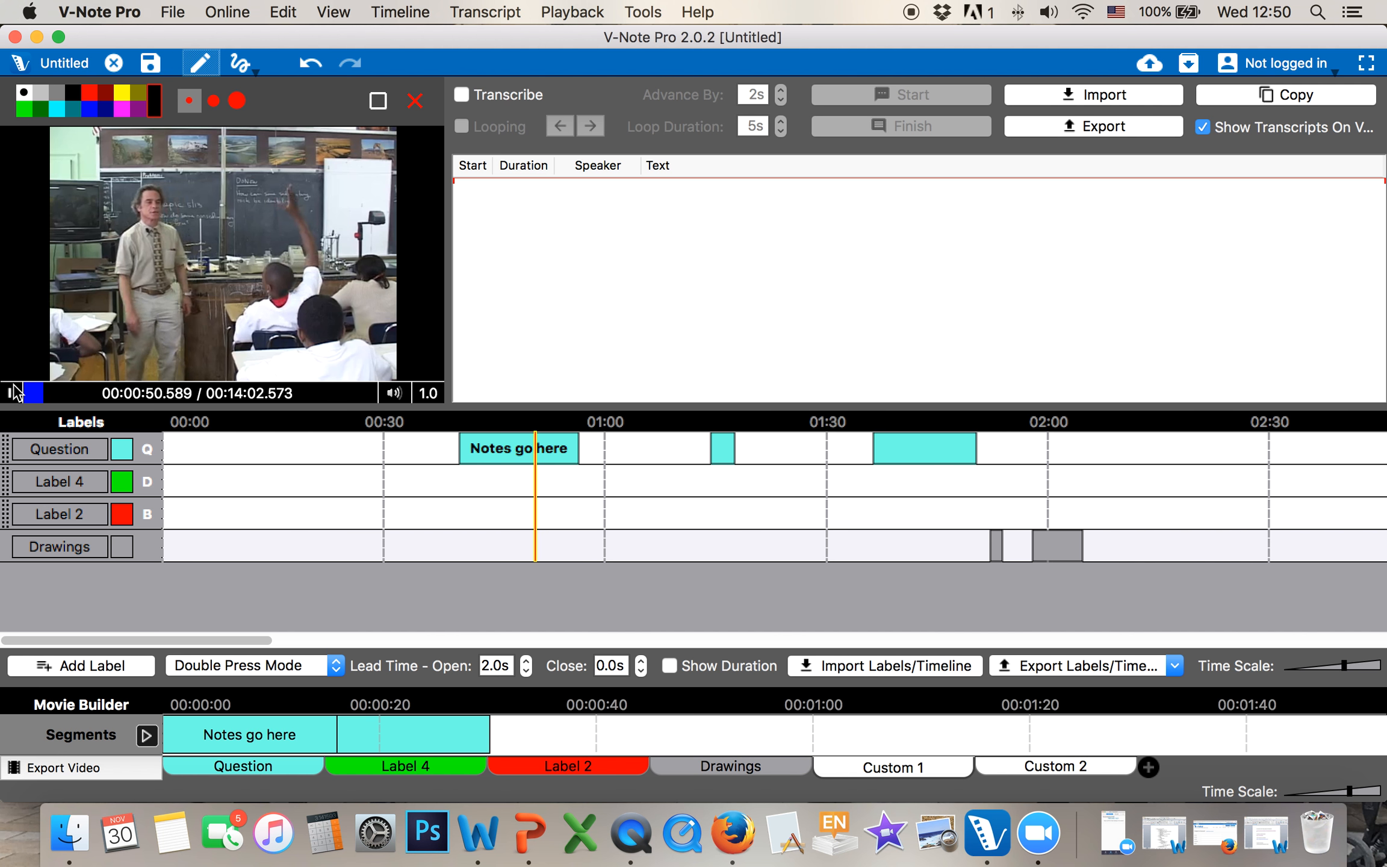
key(b)
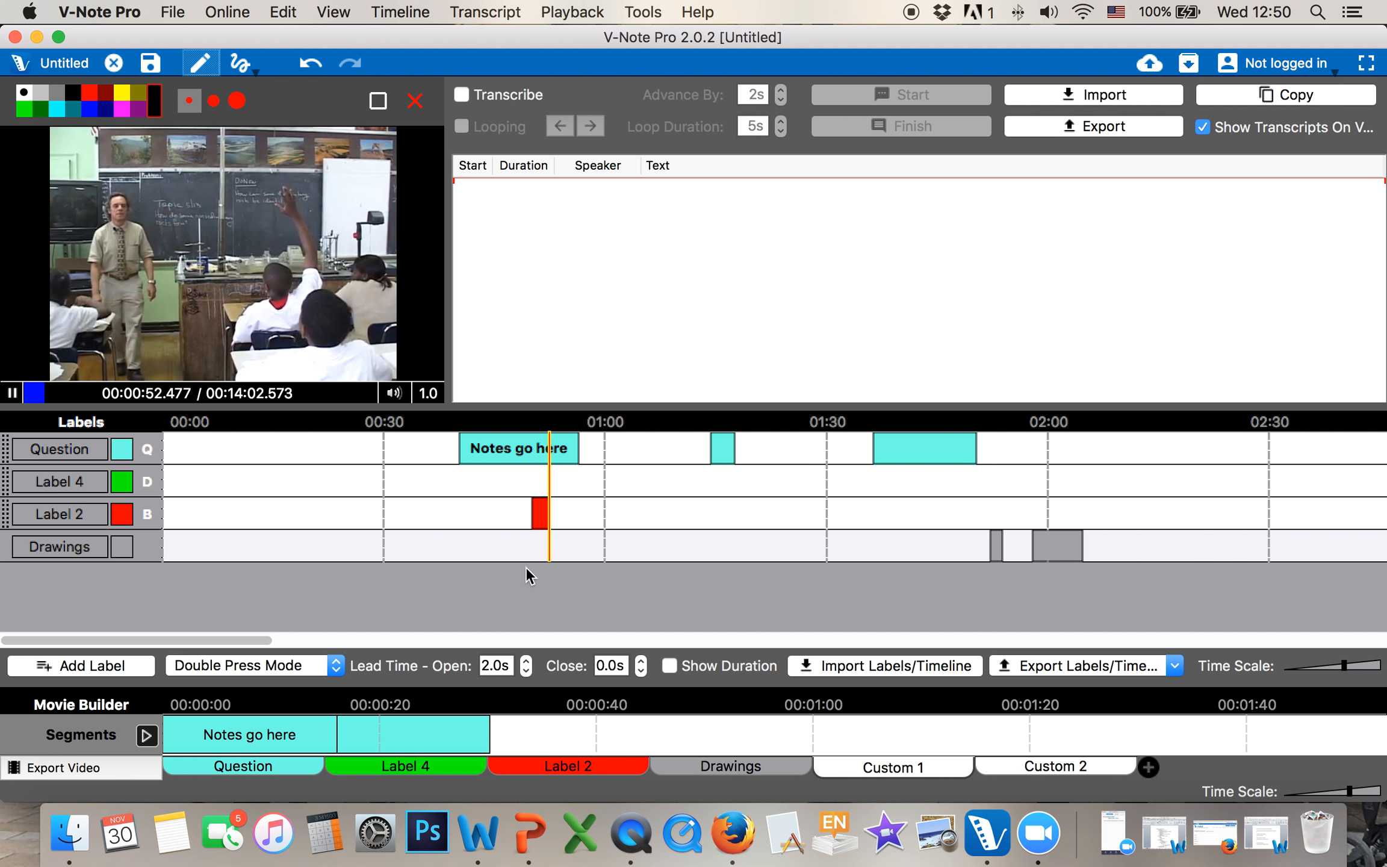
key(b)
drag(517, 683, 415, 727)
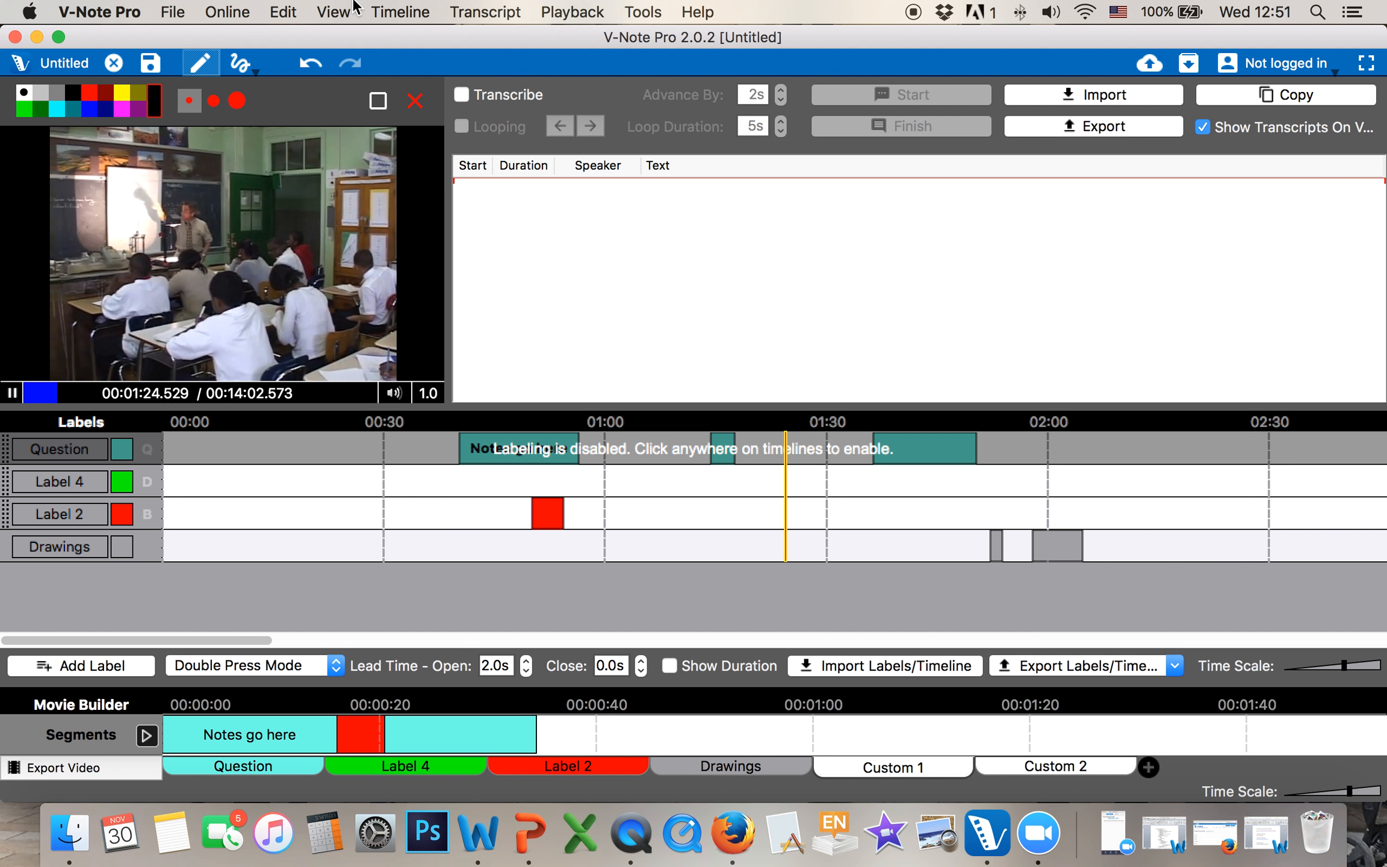
Hide the Movie Builder and expand the workspace to fullscreen with labeling enabled.
click(334, 12)
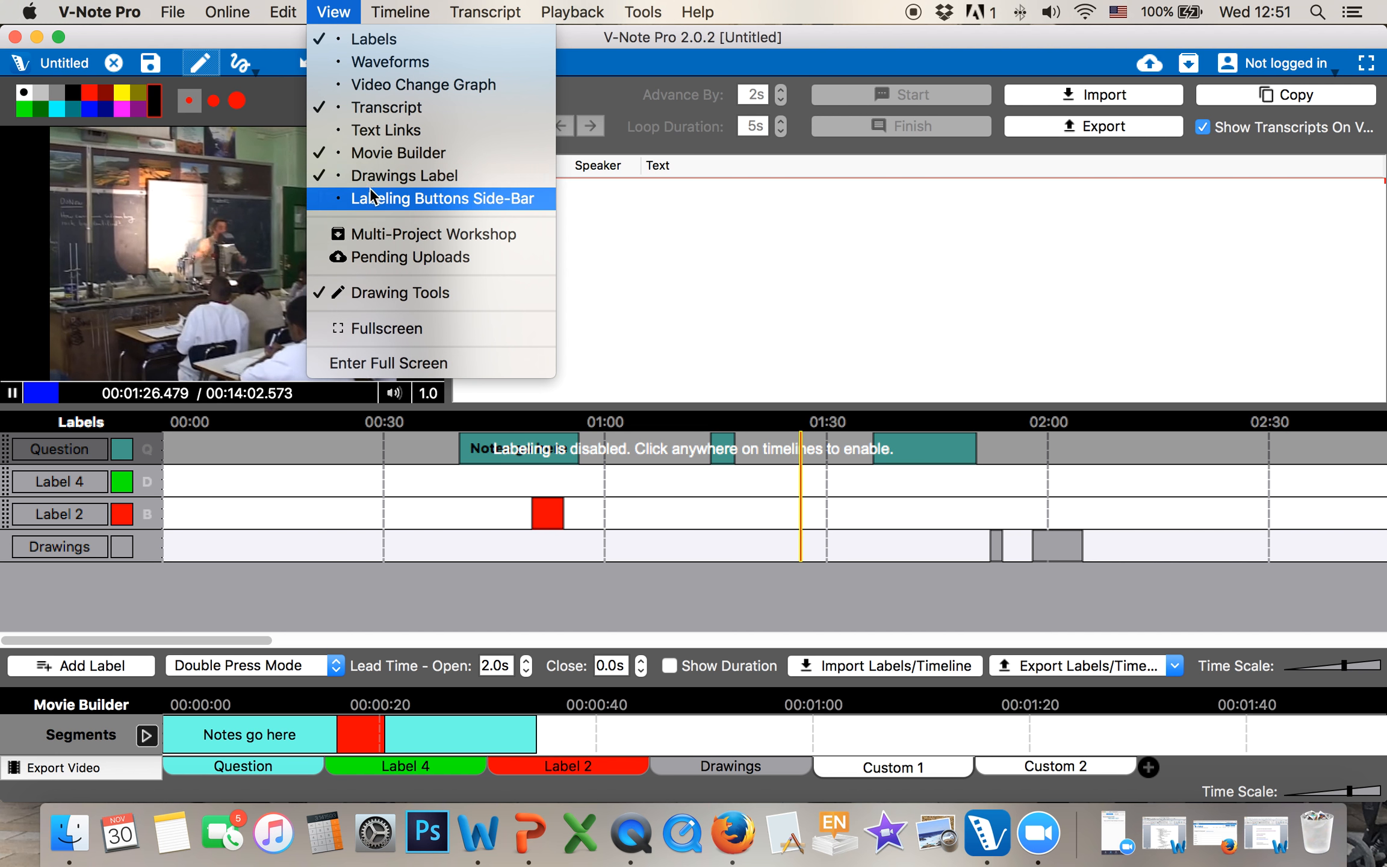
click(383, 158)
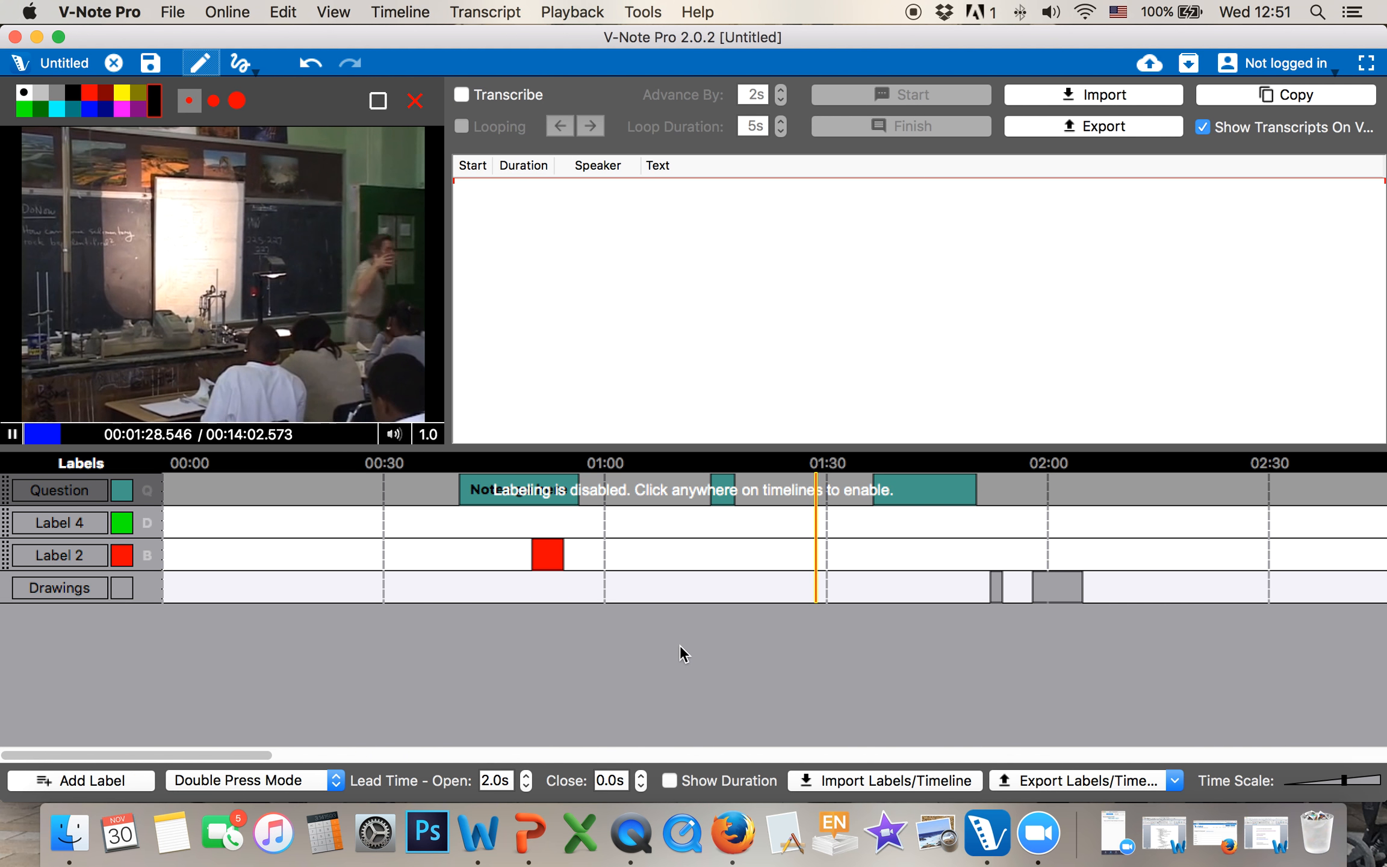
click(1367, 63)
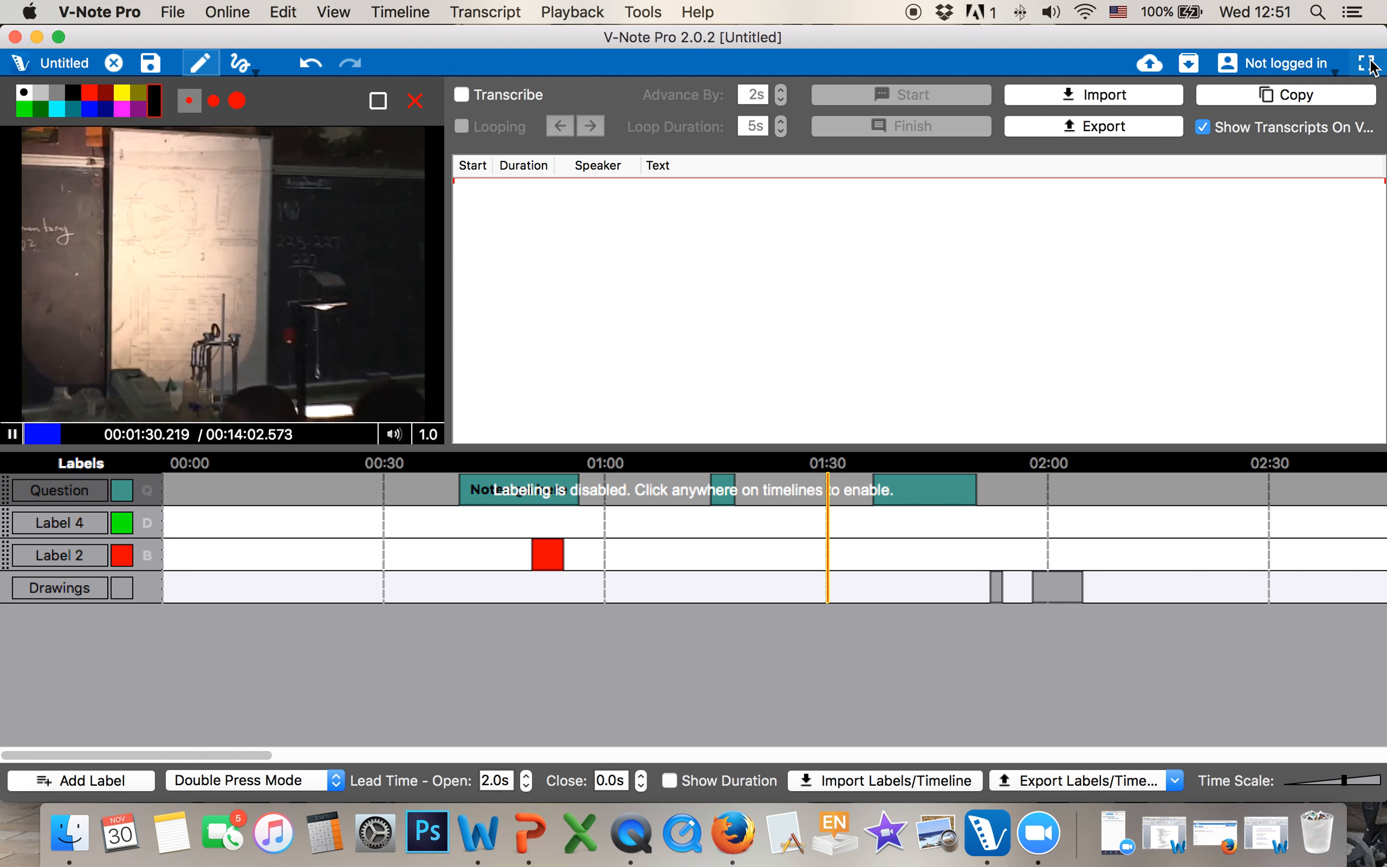
click(624, 568)
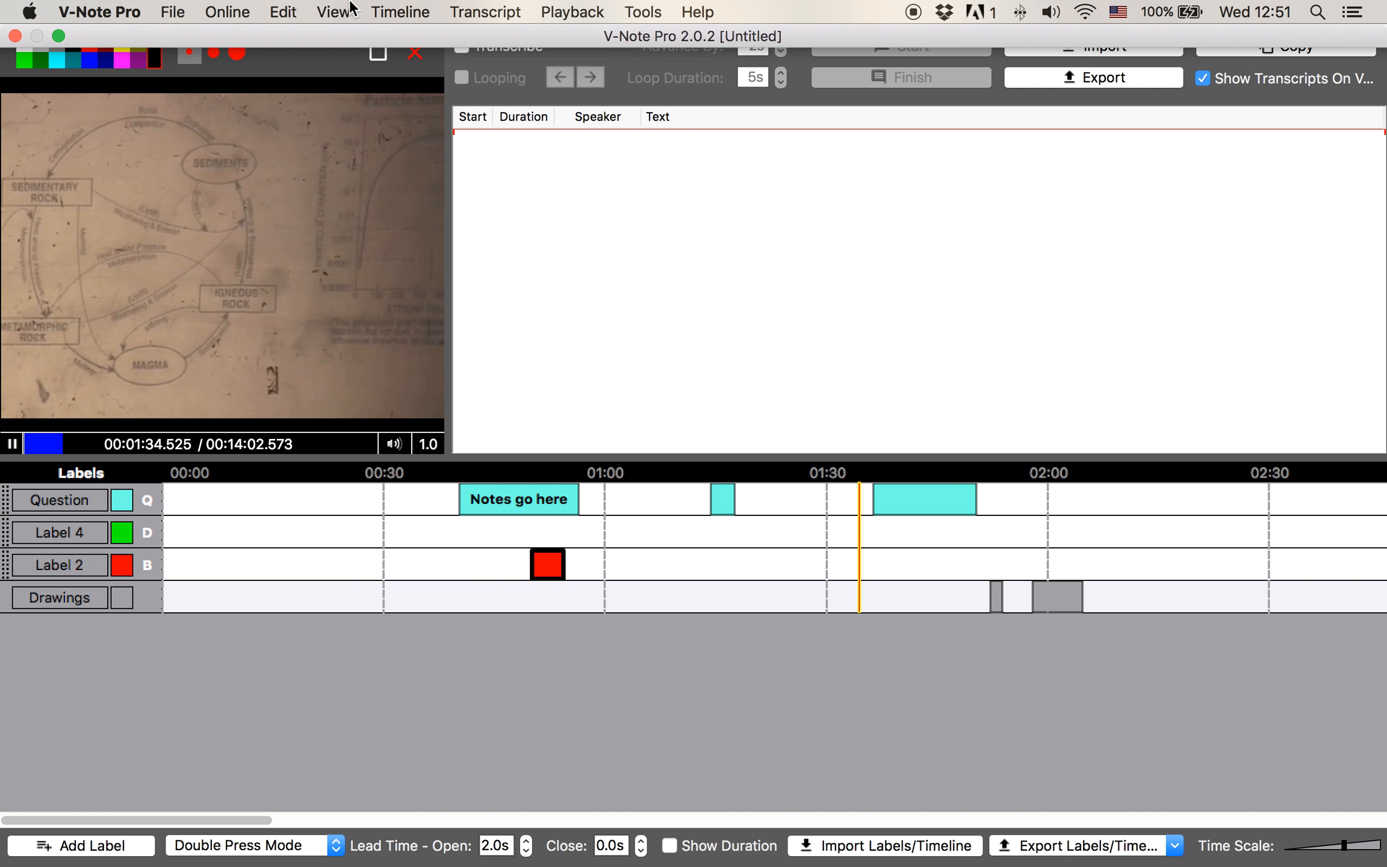
mouse_move(370, 6)
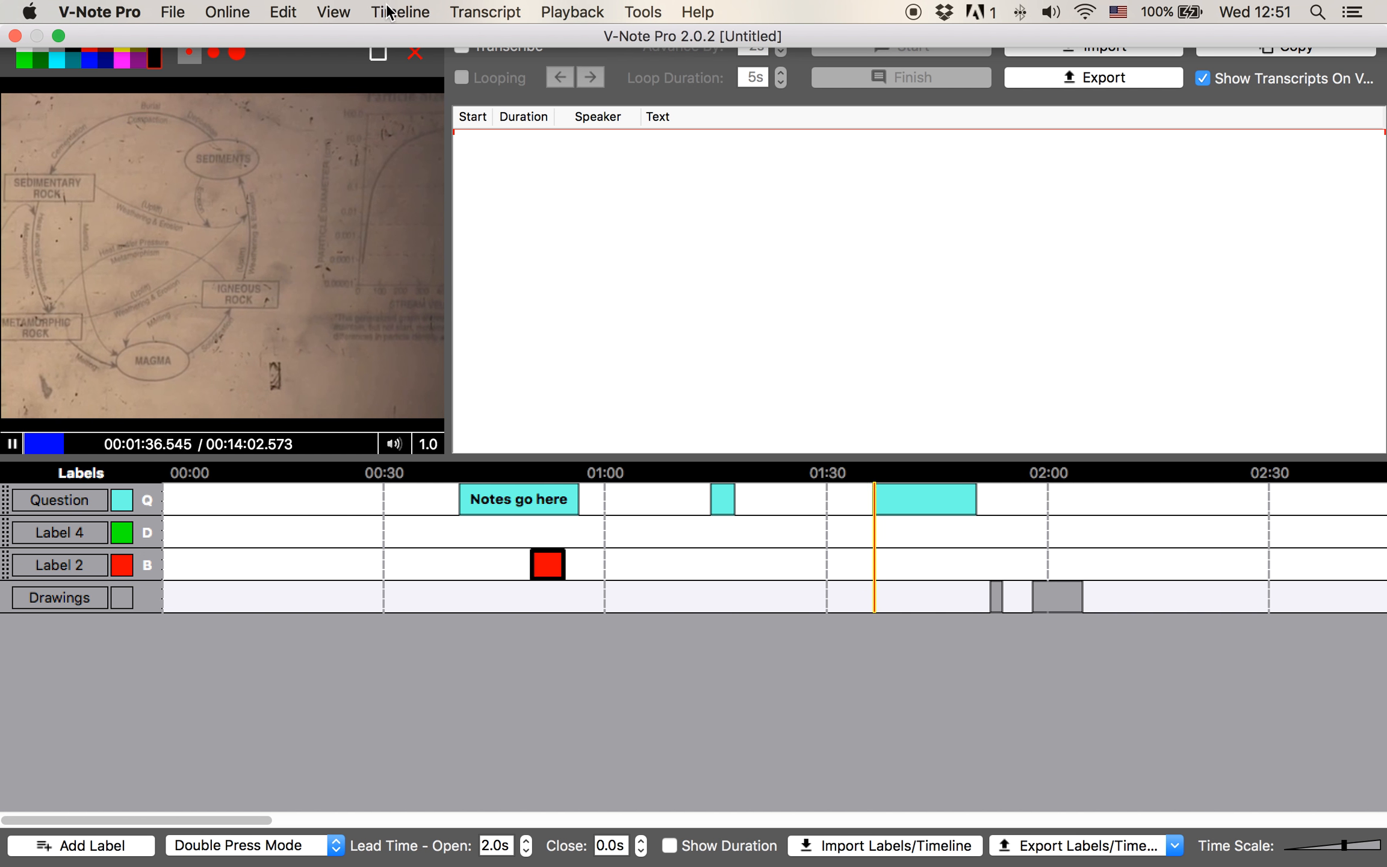
Hide the Transcript view and show the audio Waveforms above the label timelines.
click(327, 6)
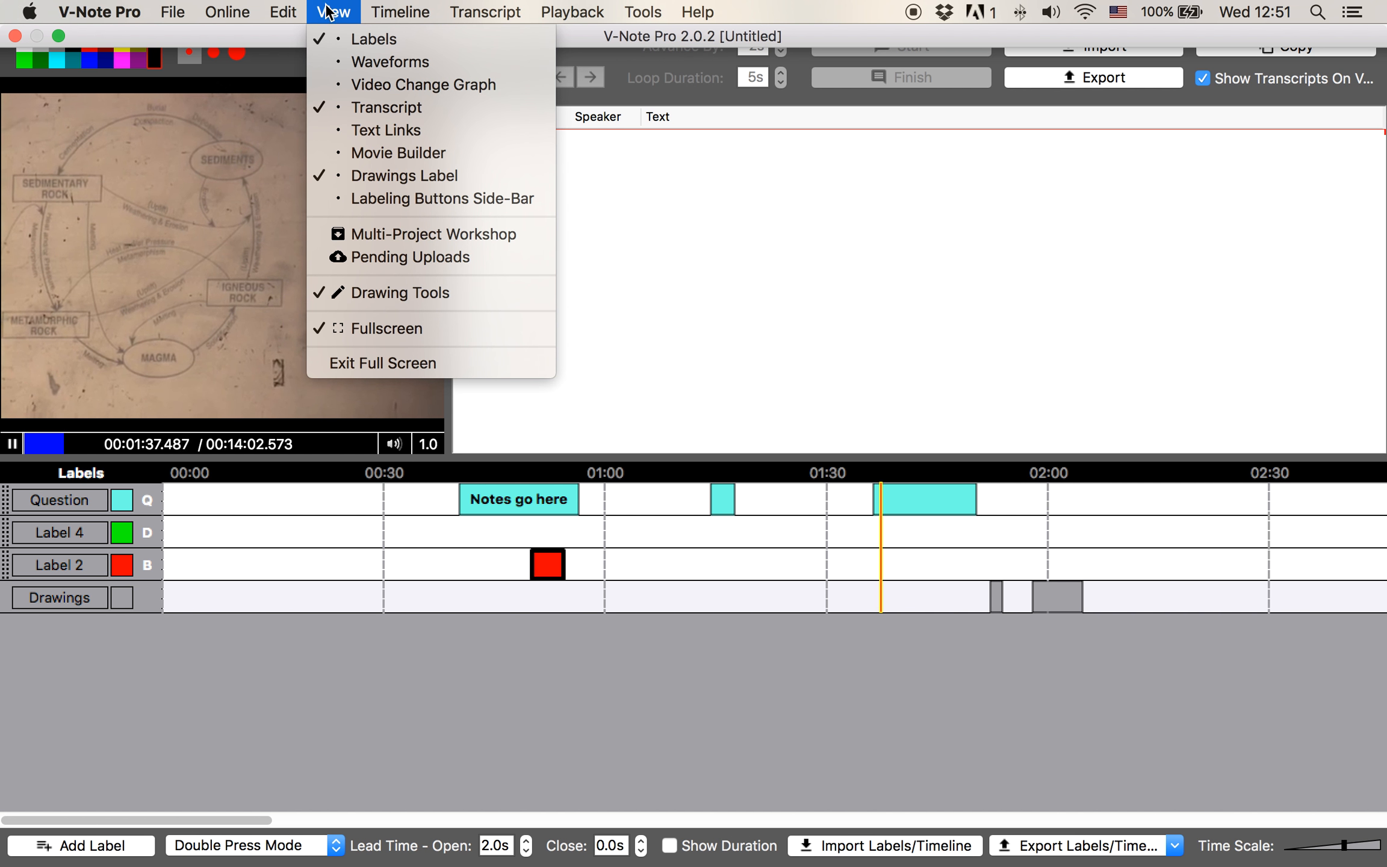
click(363, 111)
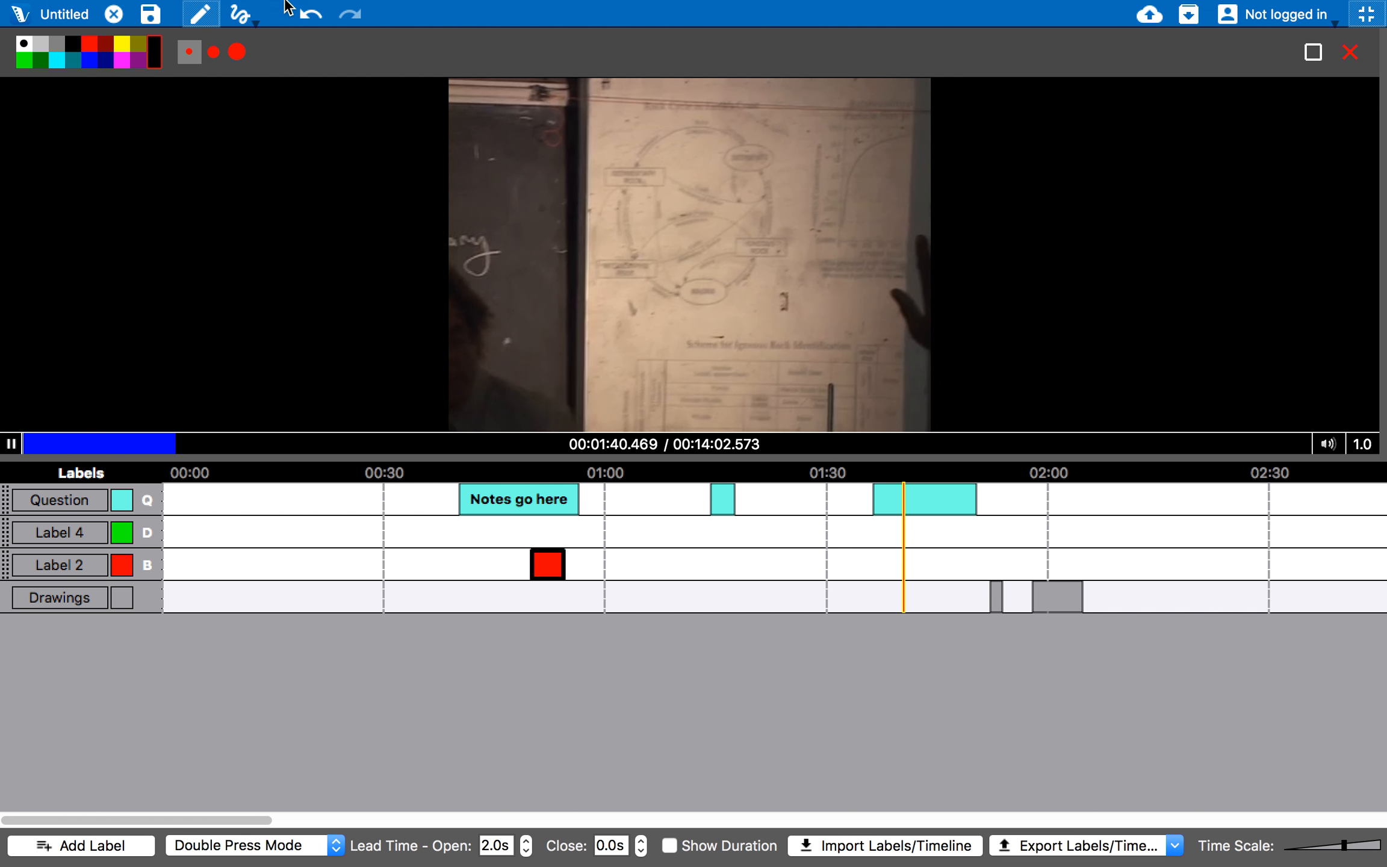
mouse_move(286, 6)
click(398, 11)
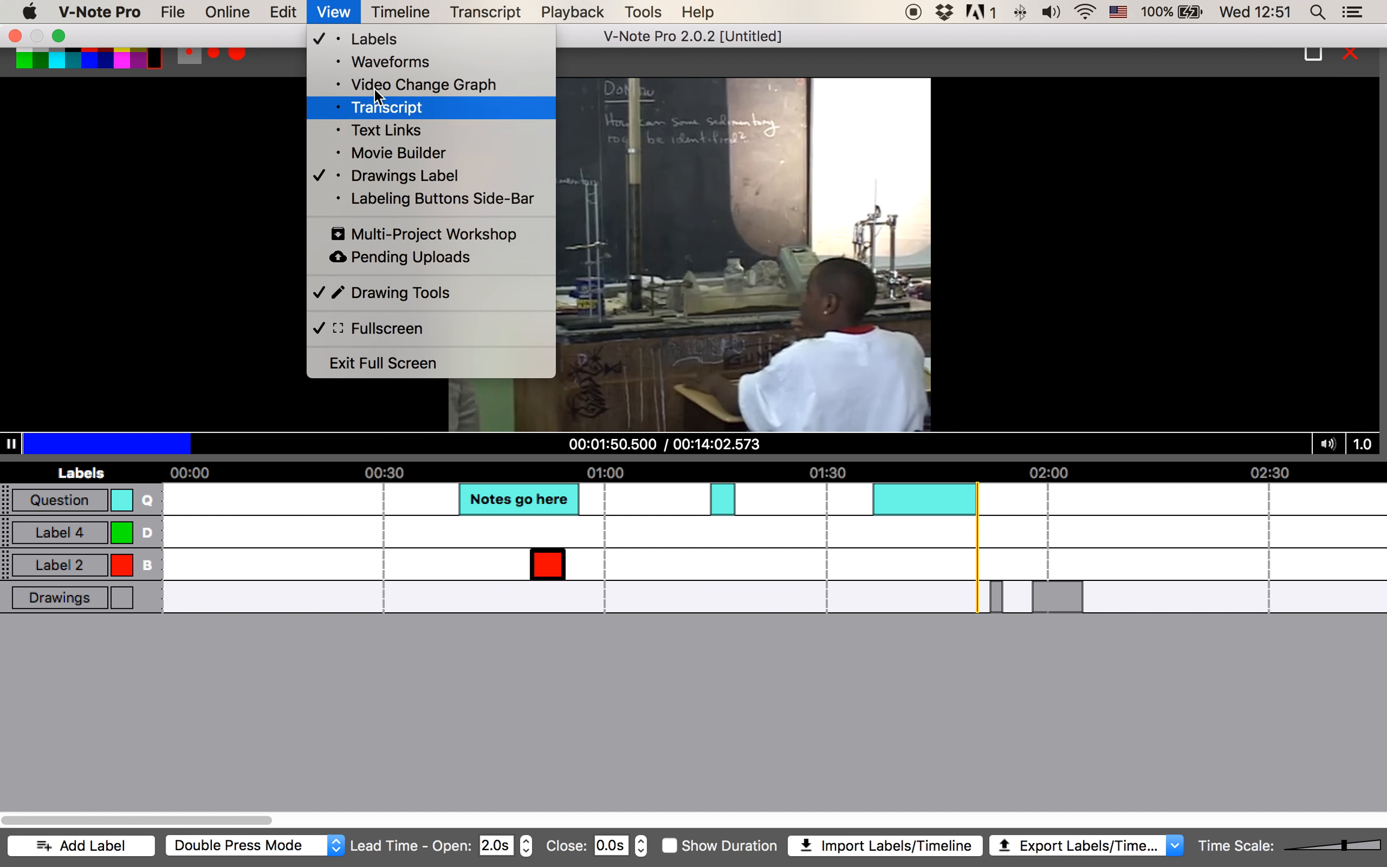
click(379, 63)
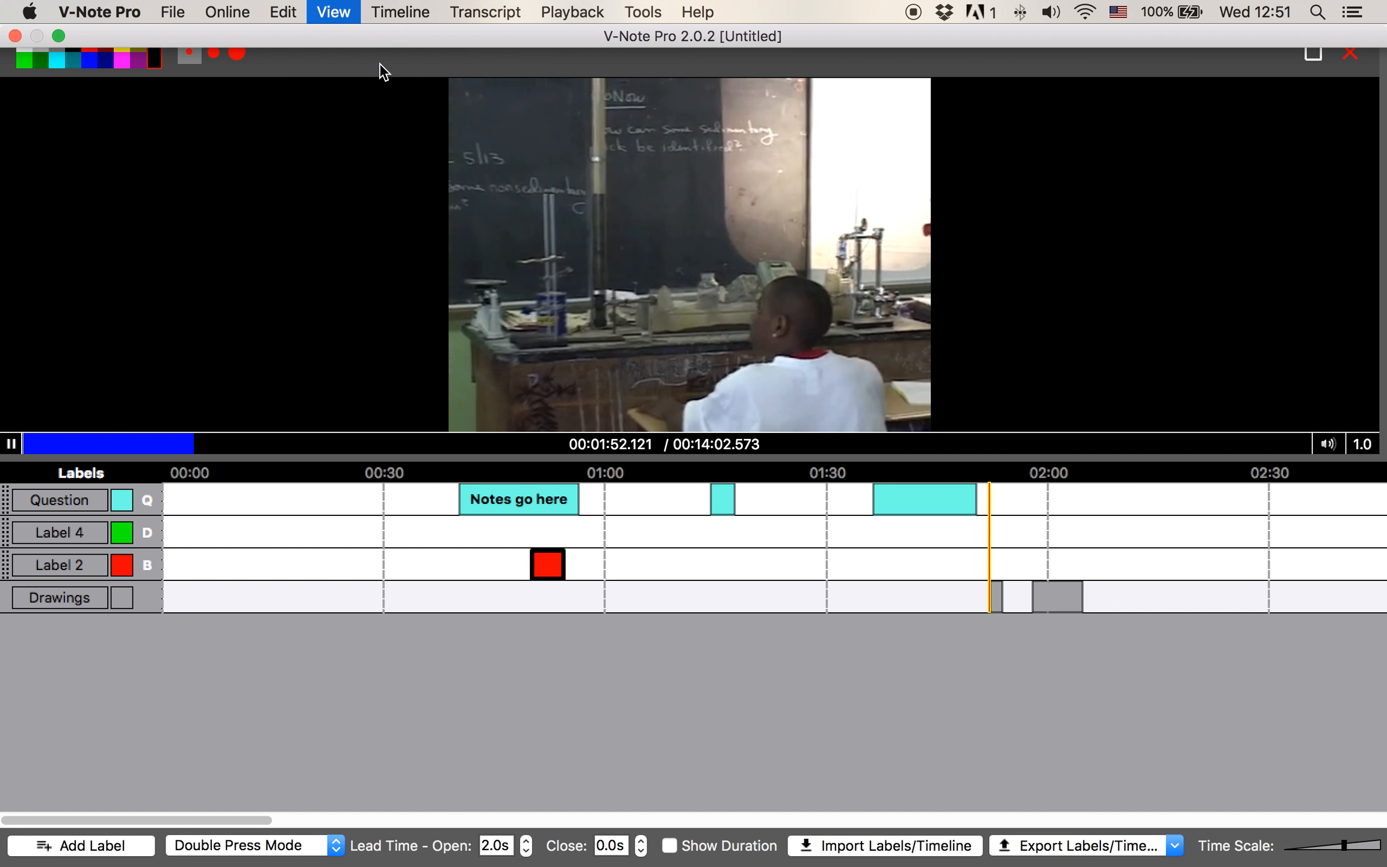
click(335, 11)
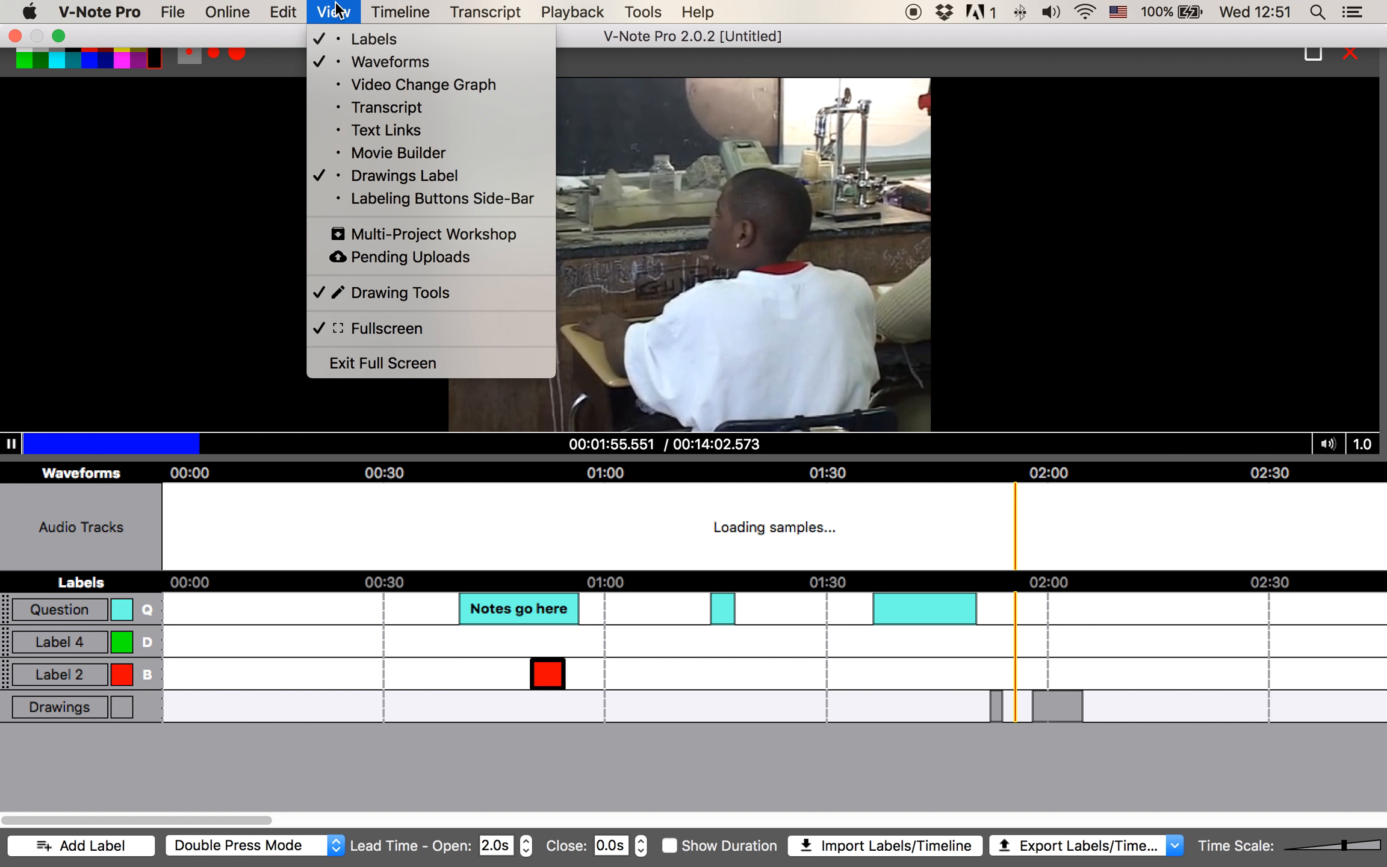
click(10, 447)
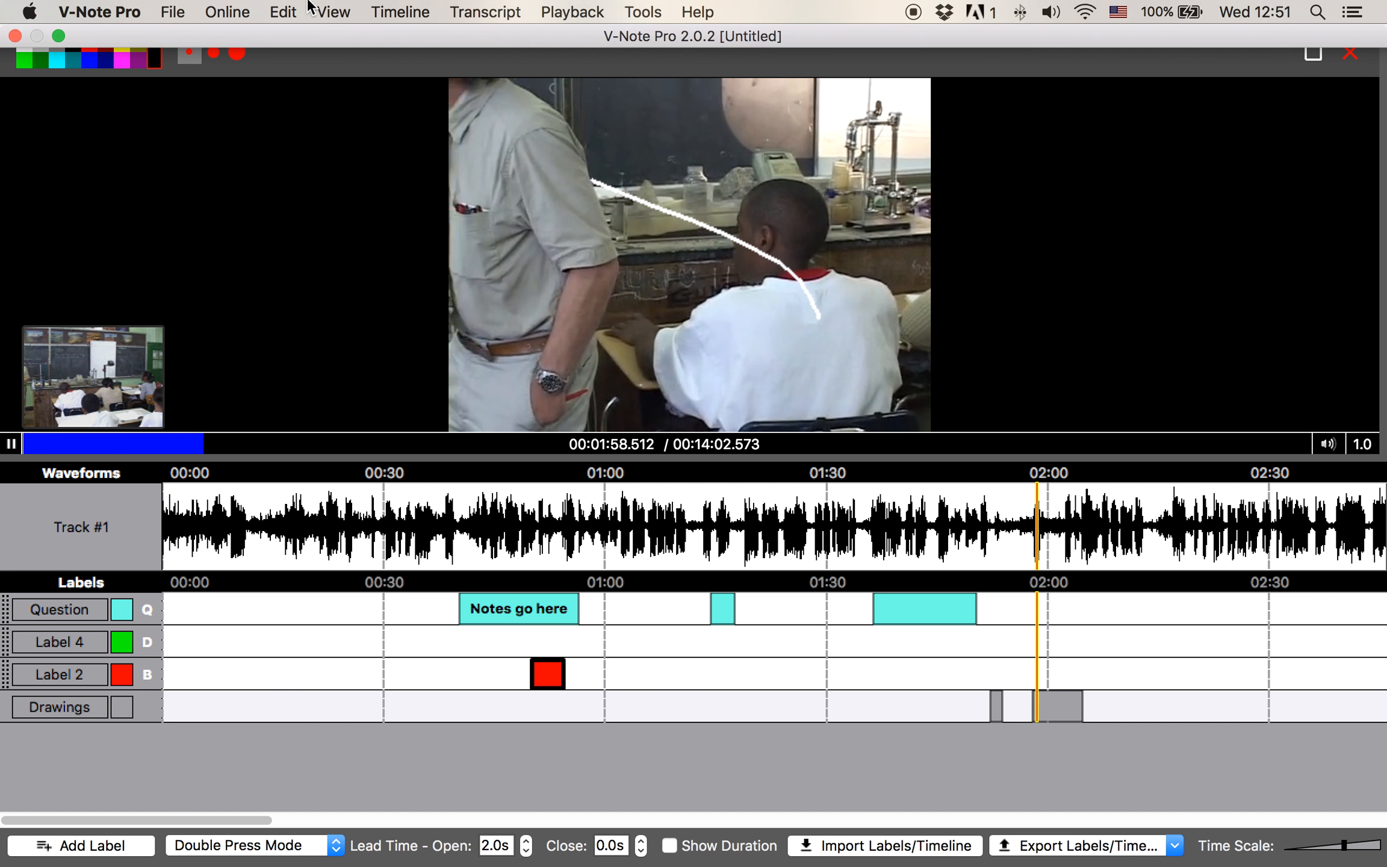
Show the Video Change Graph with playback paused and slightly enlarge the timeline area.
click(336, 11)
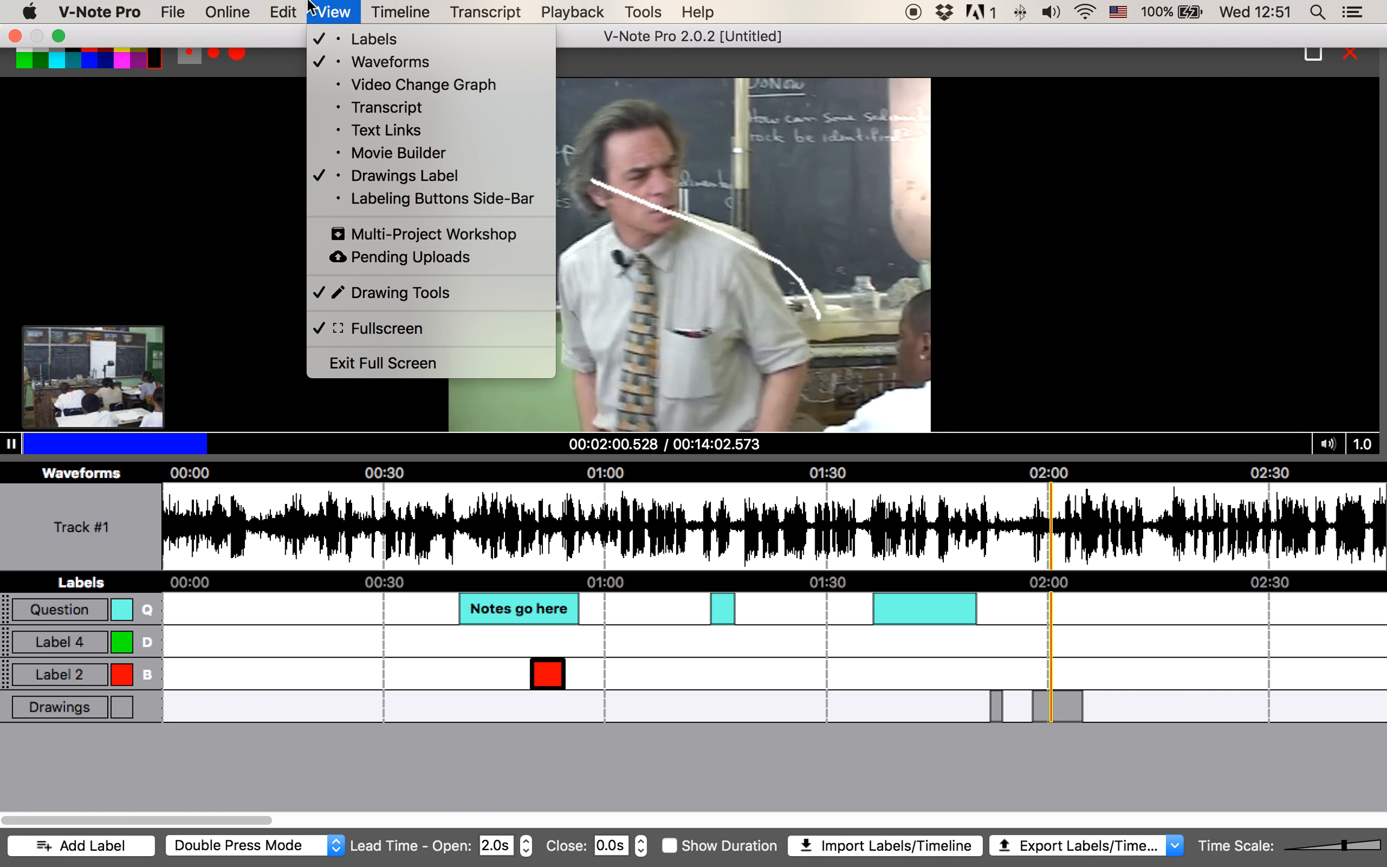
click(371, 86)
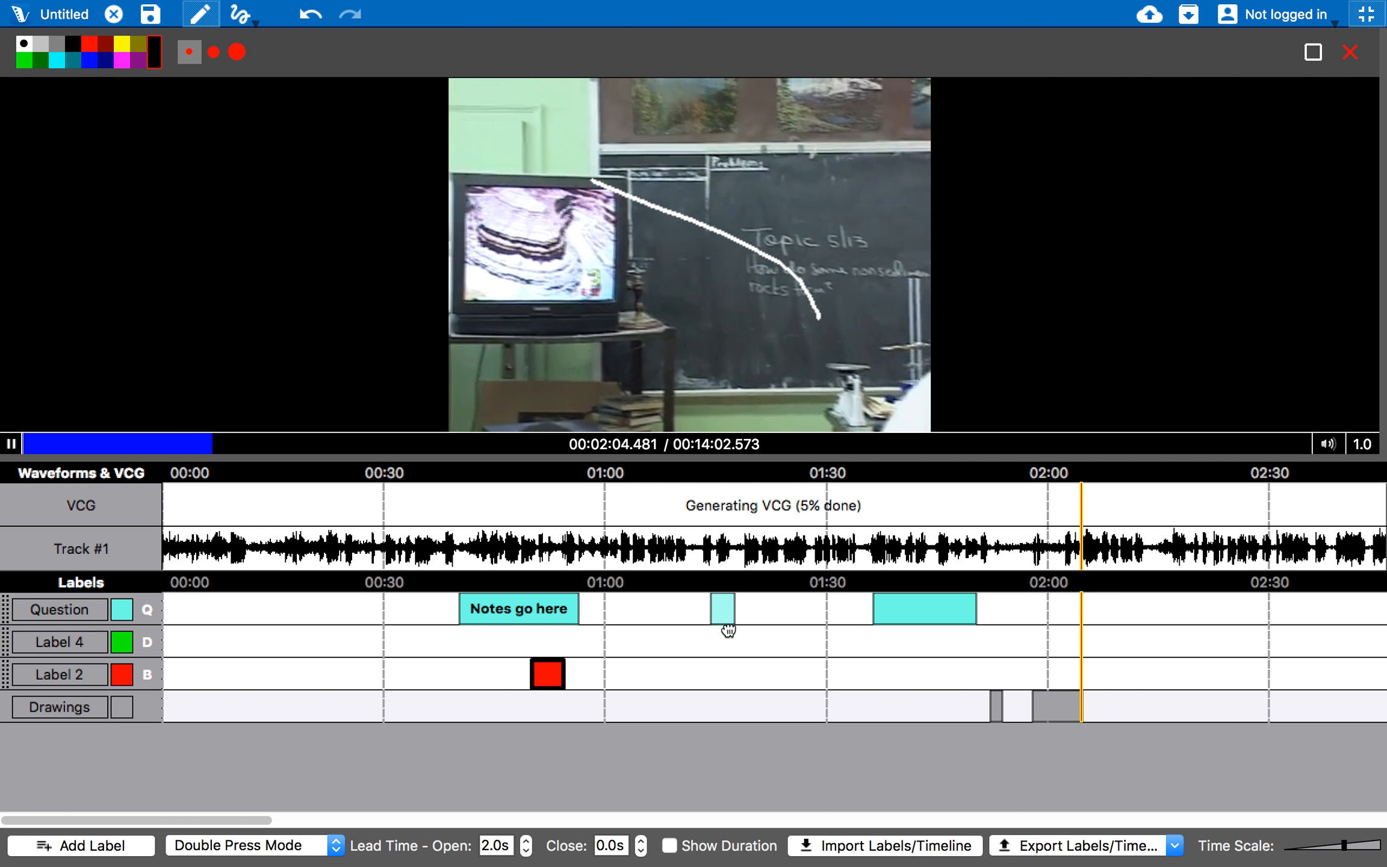
key(space)
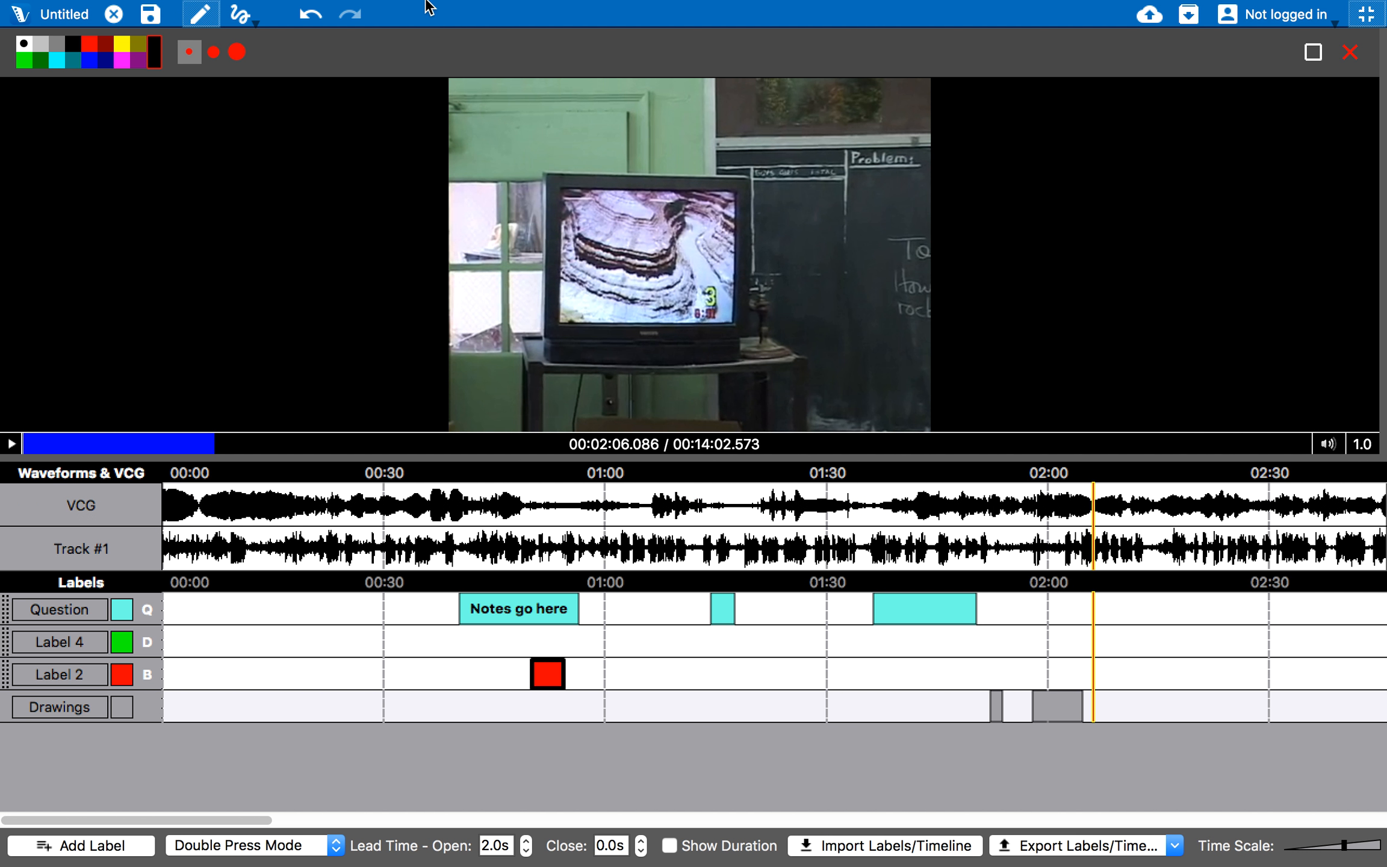
mouse_move(420, 4)
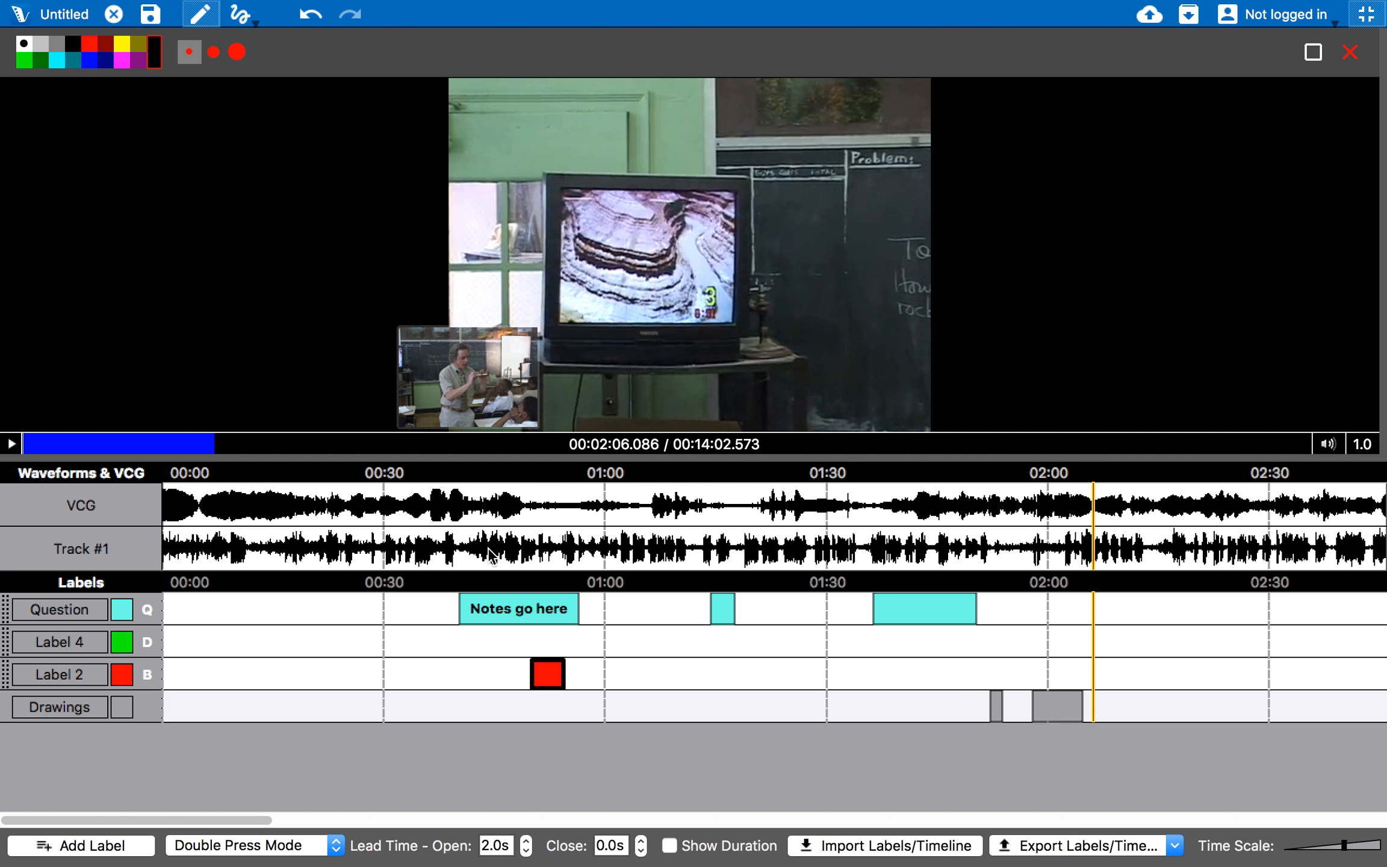
drag(612, 457, 612, 452)
Show the Labeling Buttons Side-Bar beside the video and widen it slightly.
mouse_move(347, 2)
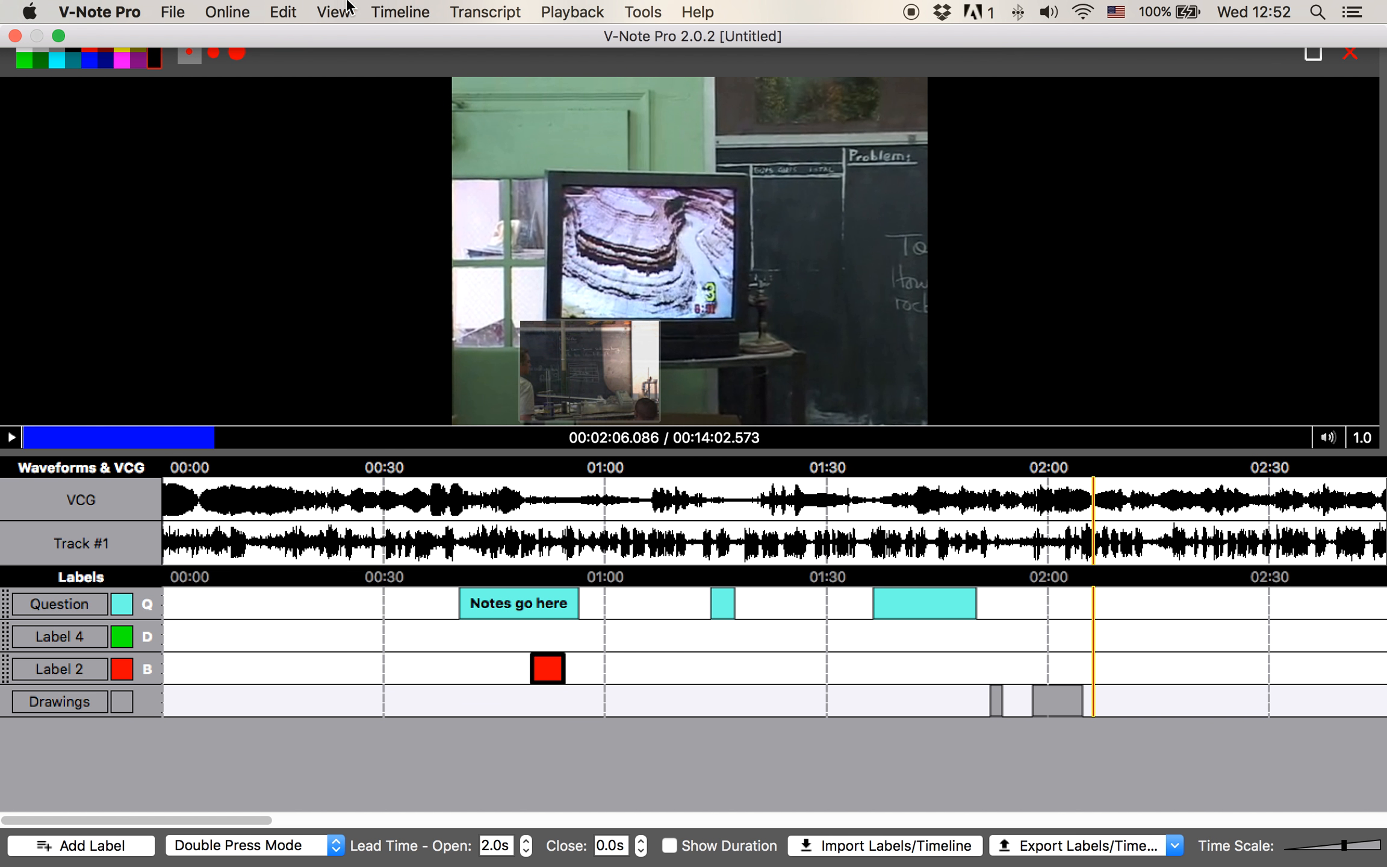
click(411, 5)
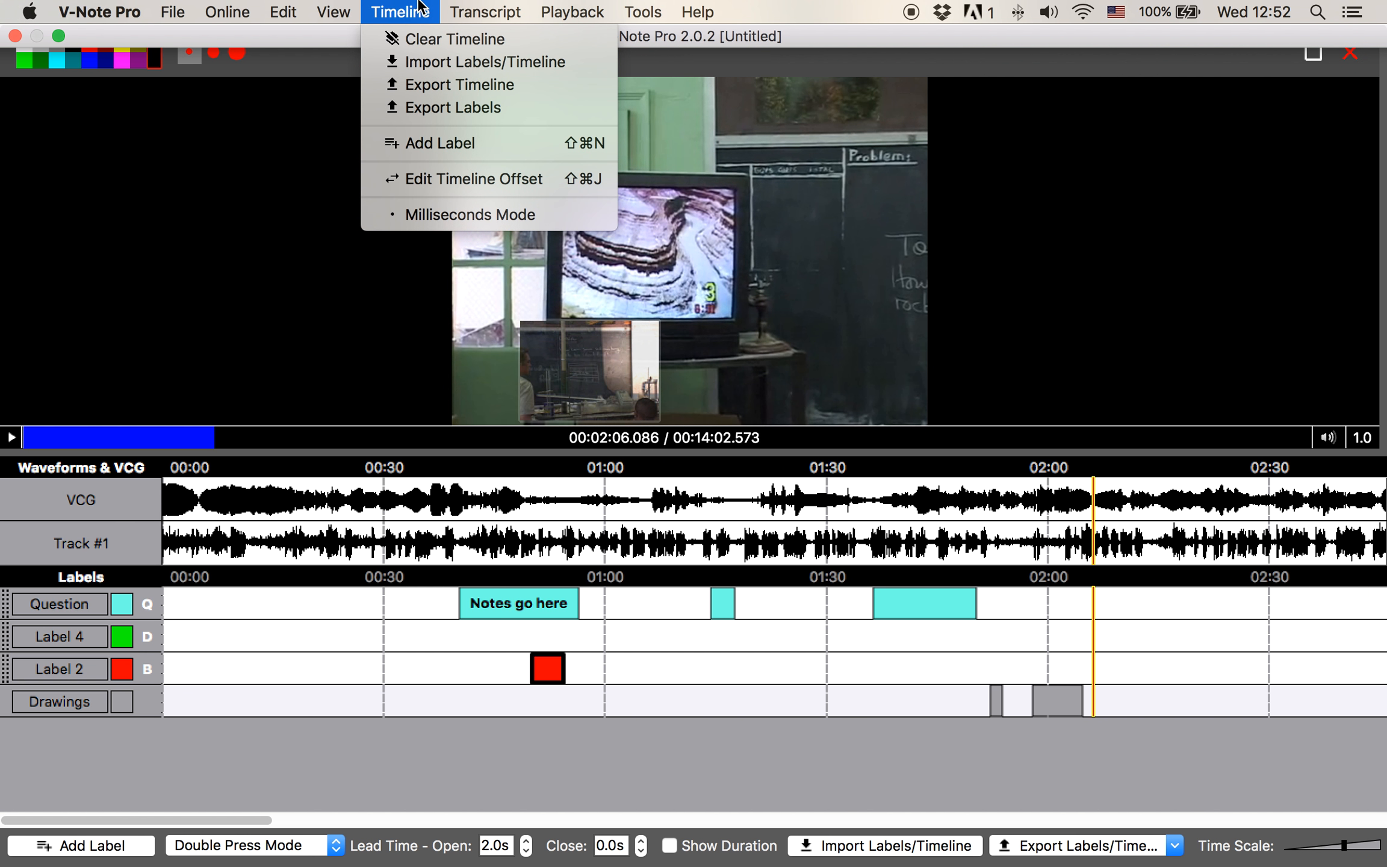
mouse_move(333, 11)
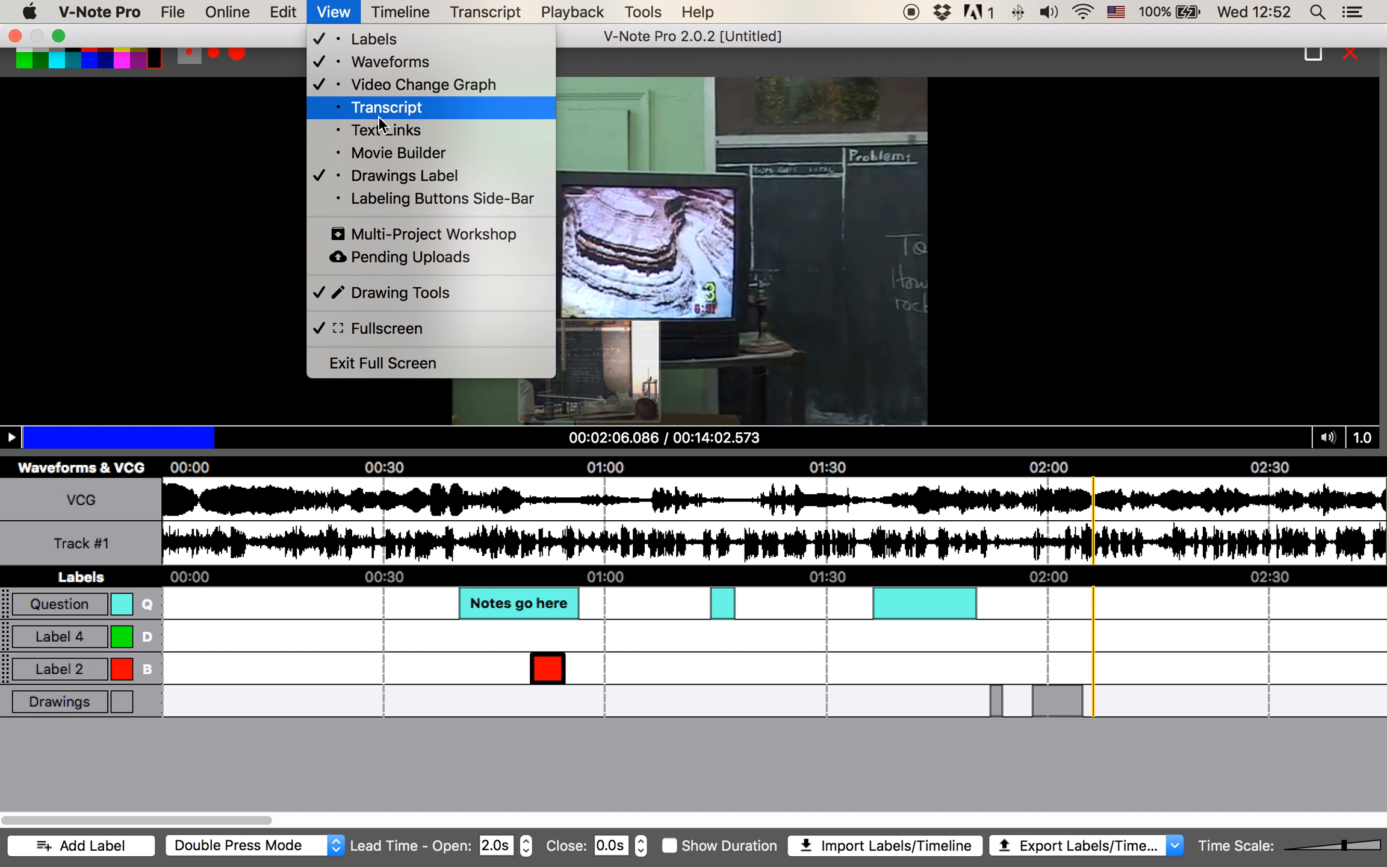
click(407, 198)
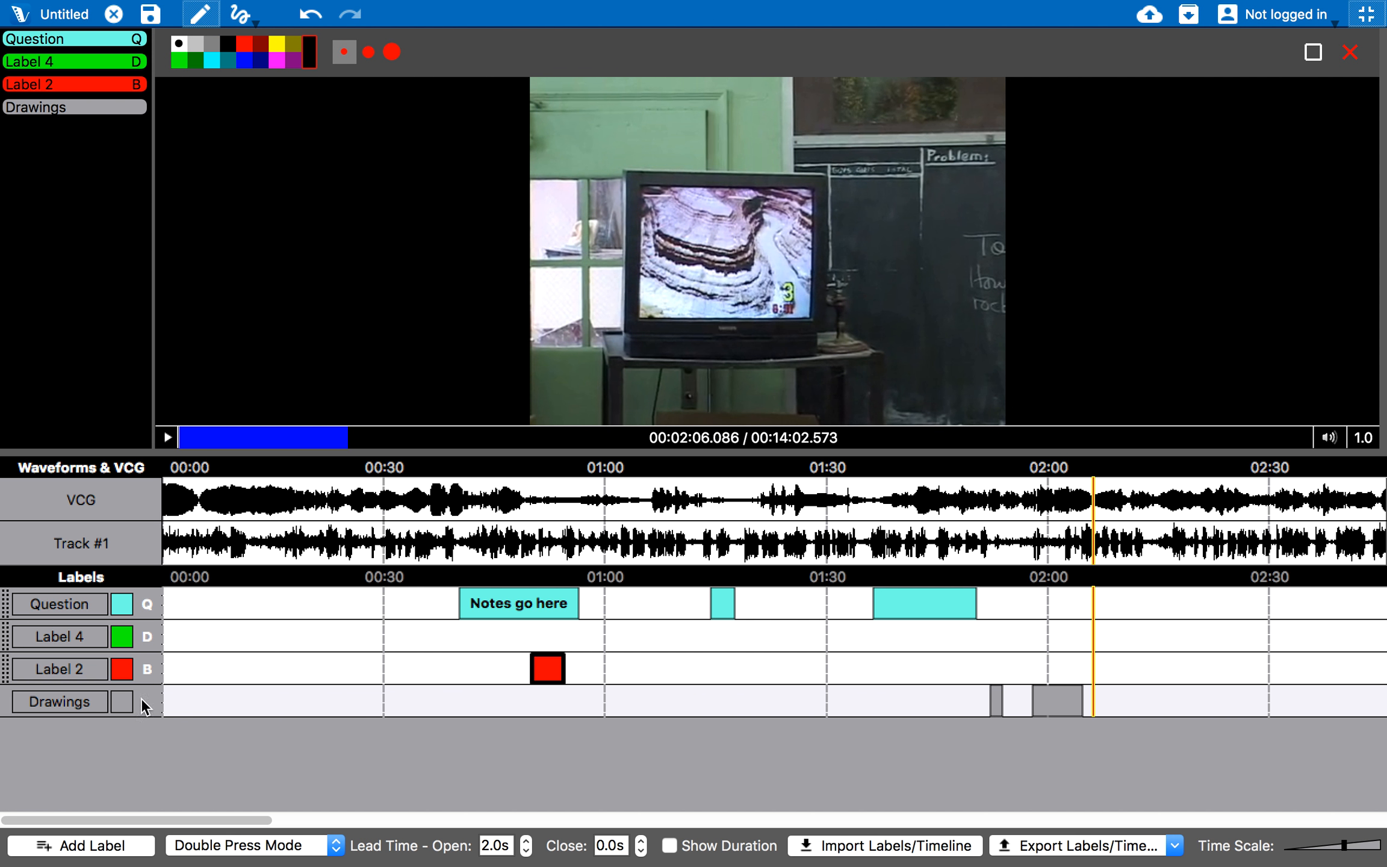
drag(152, 387, 188, 383)
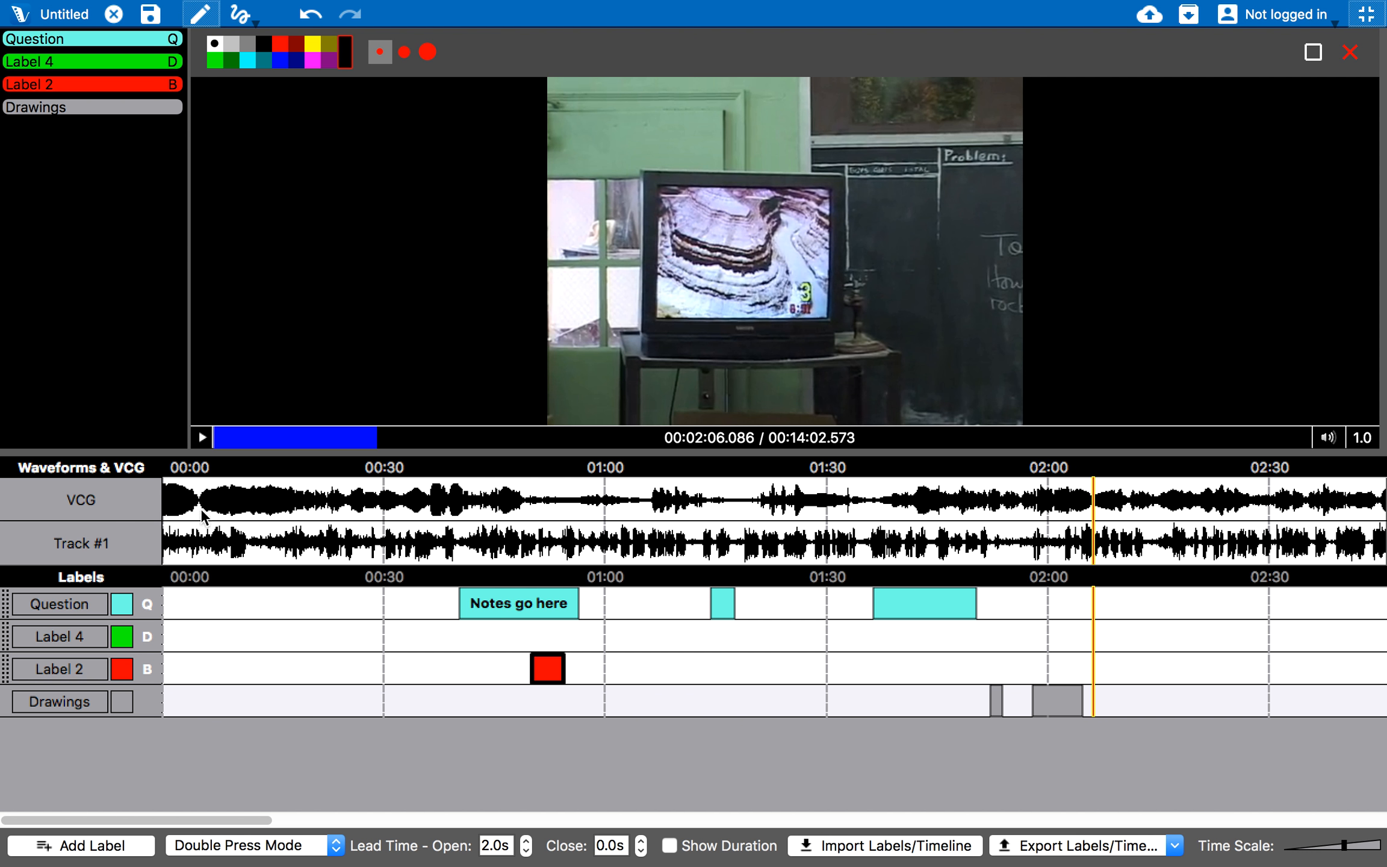
Resume playback and mark a Label 2 segment from about 2:10 to 2:16 using the side-bar labeling buttons.
click(200, 441)
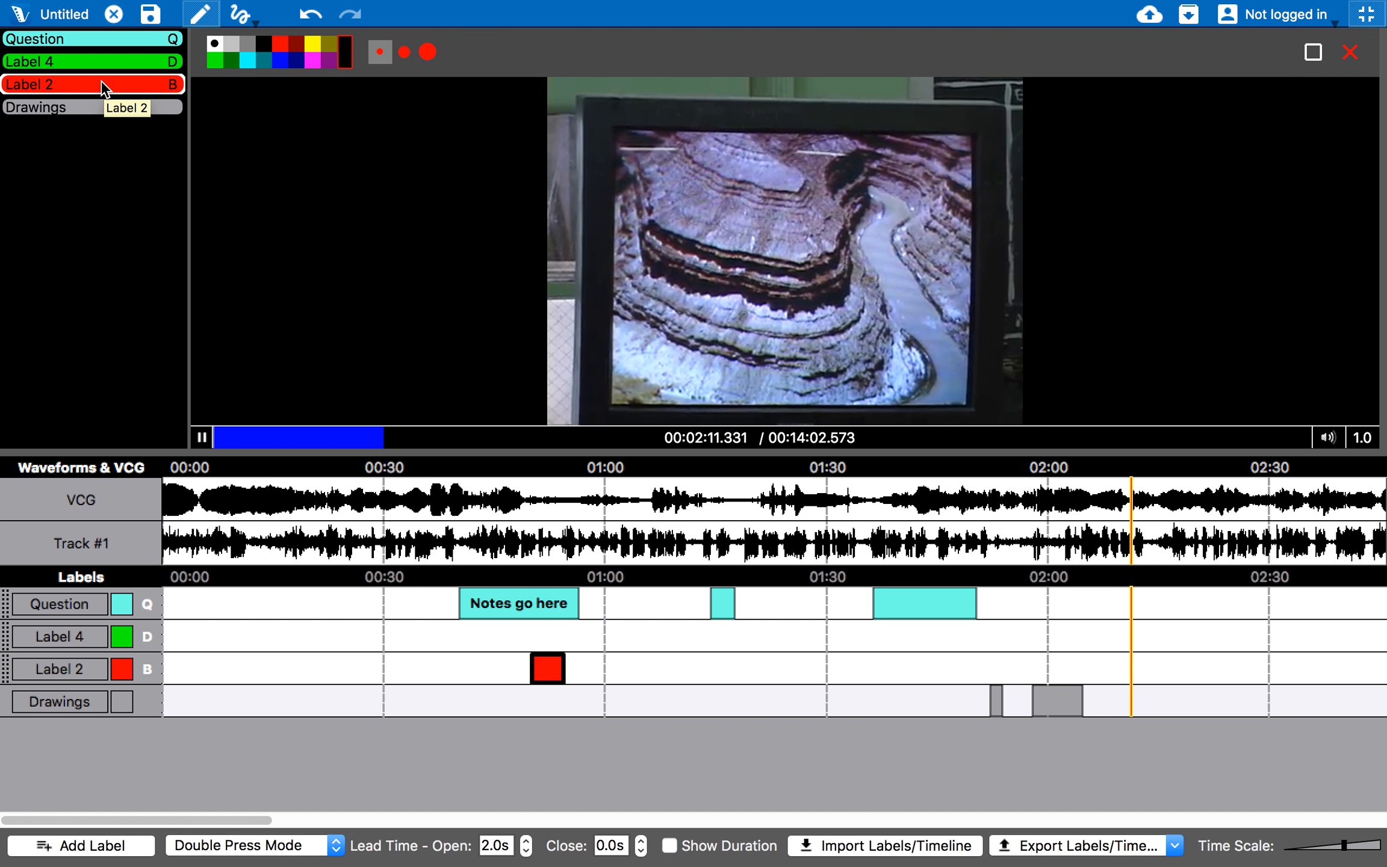
click(101, 82)
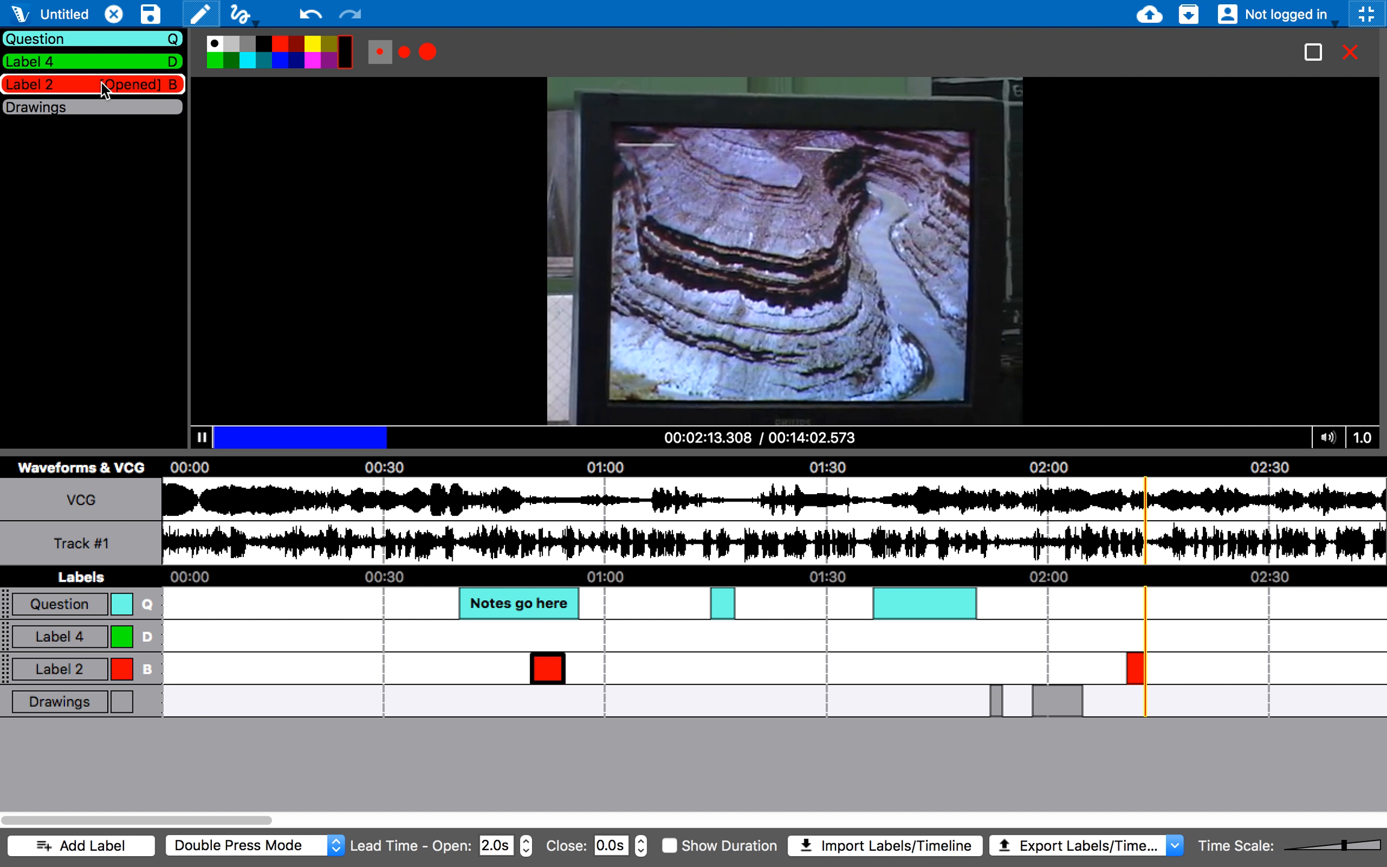
click(103, 85)
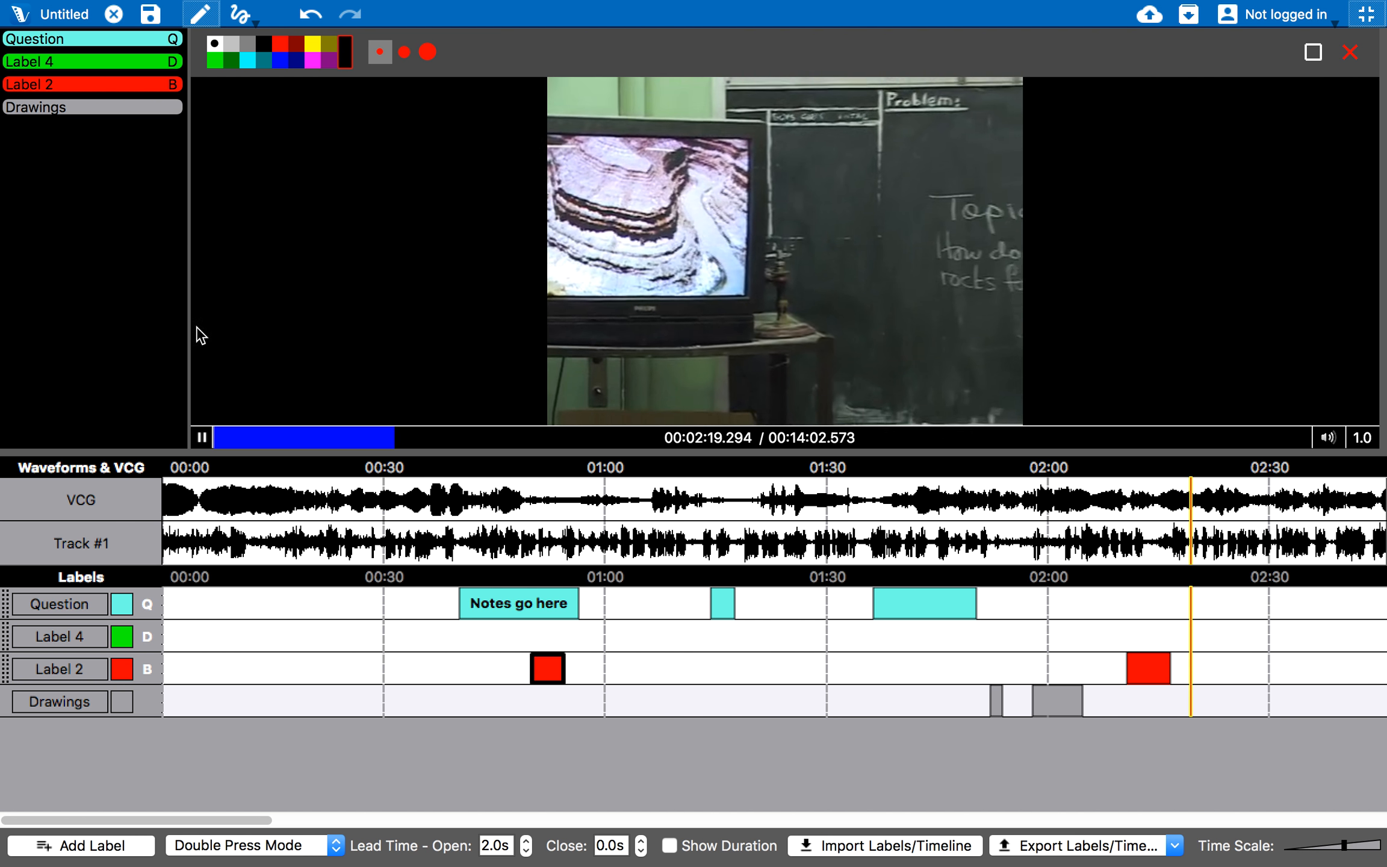
Hide the Labeling Buttons Side-Bar and show the Transcript view again.
mouse_move(202, 6)
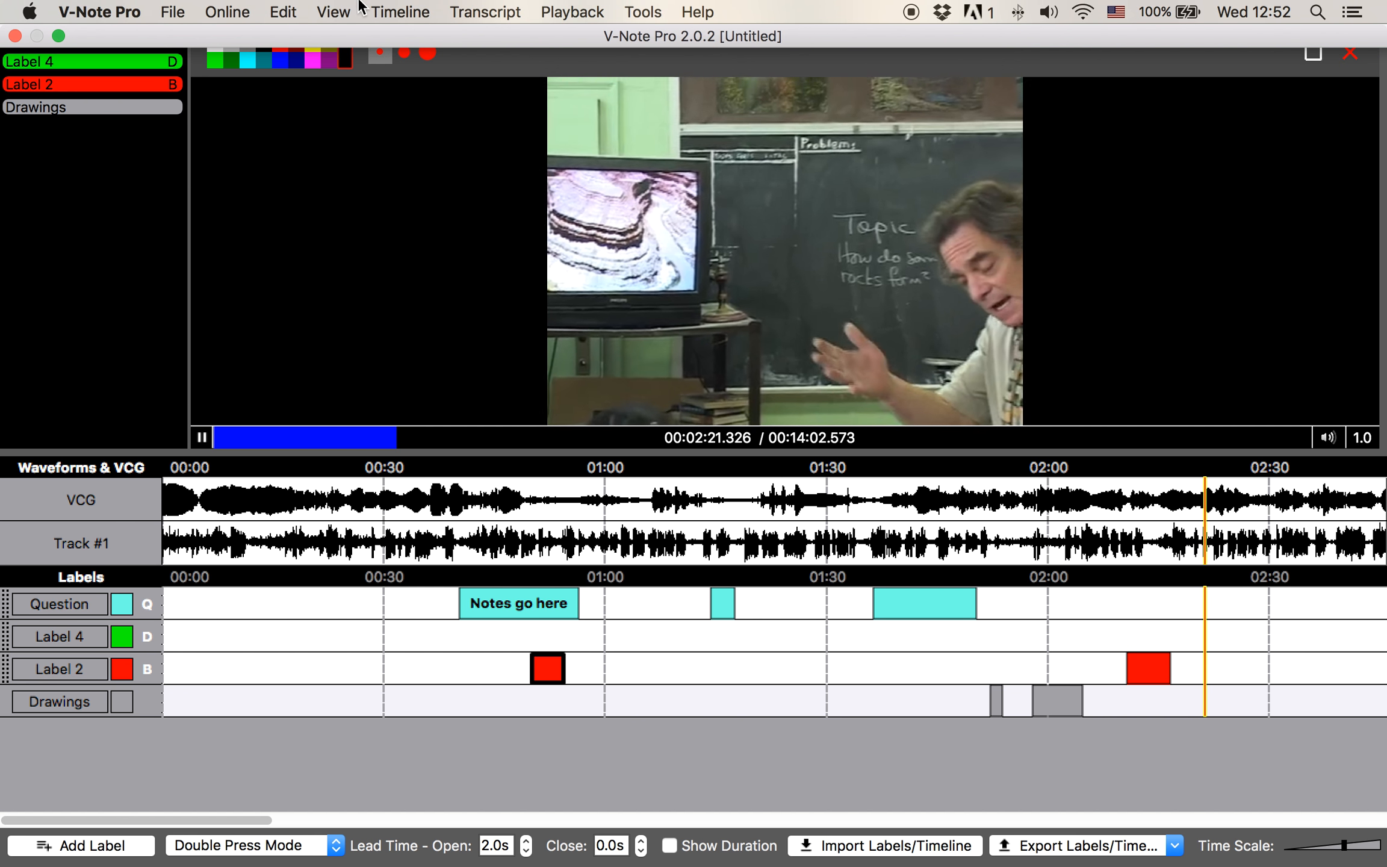
click(333, 12)
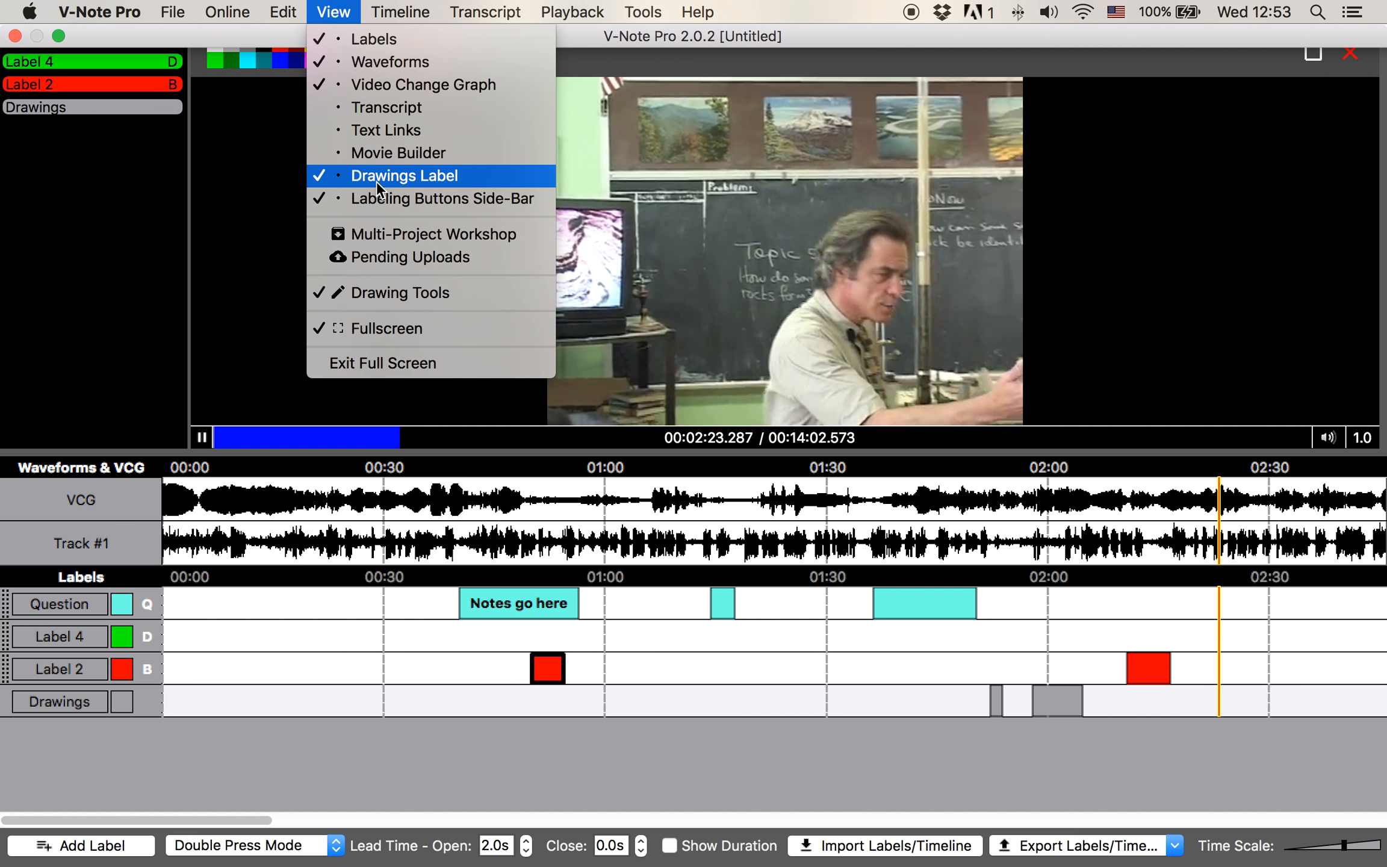
click(377, 199)
click(333, 6)
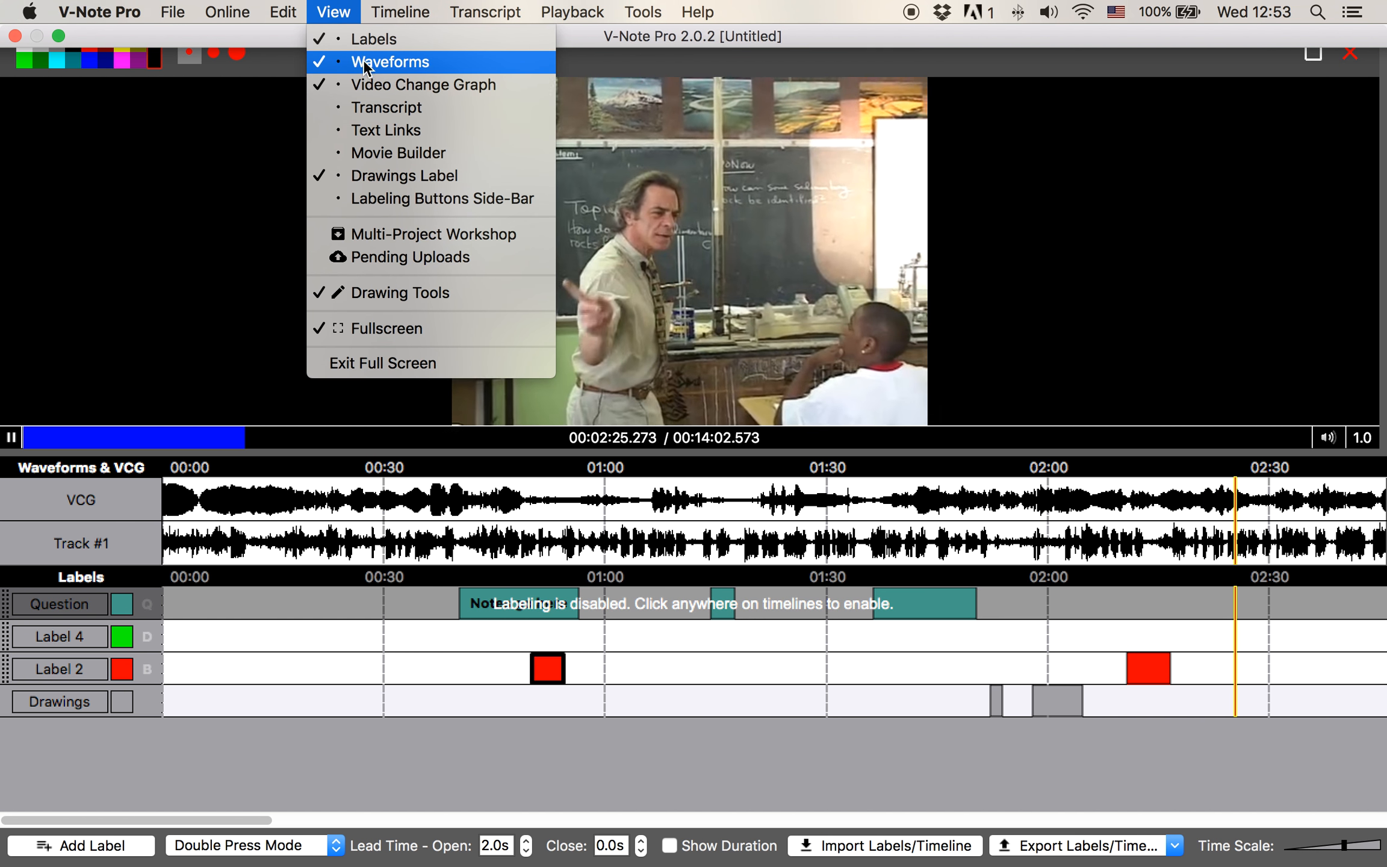
click(369, 109)
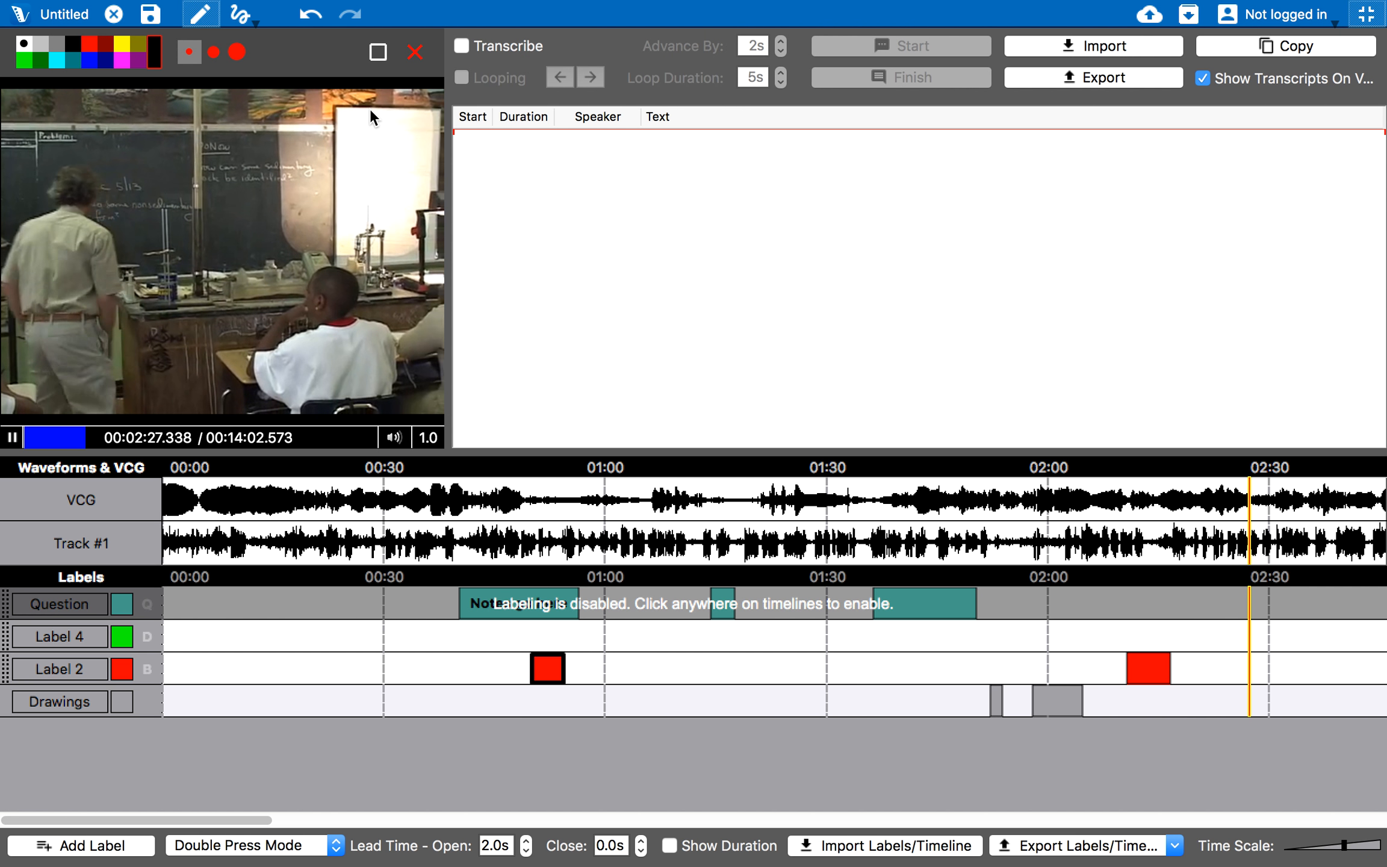
Hide the Video Change Graph and the Waveforms, and re-enable labeling on the timelines.
click(315, 7)
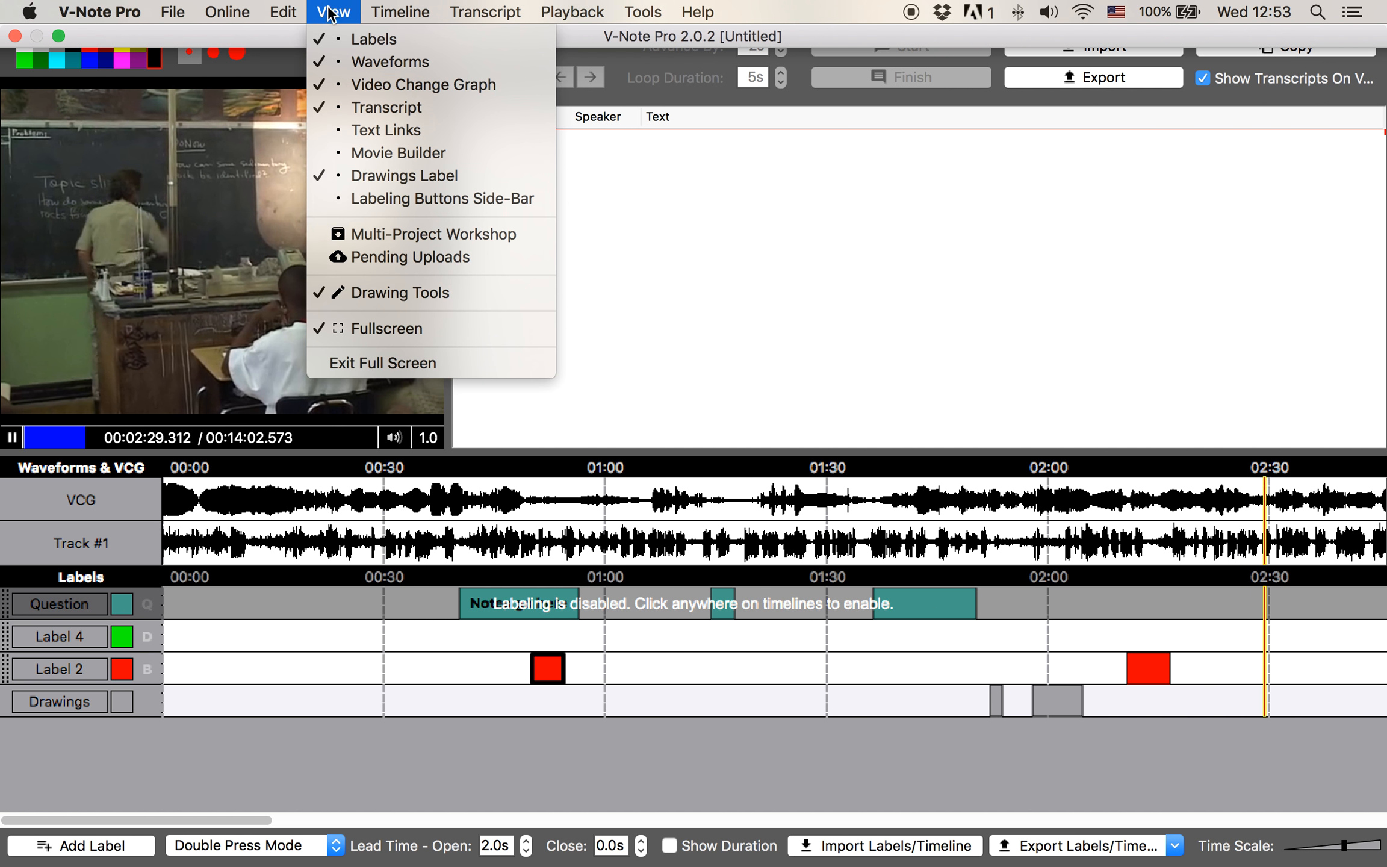
click(388, 79)
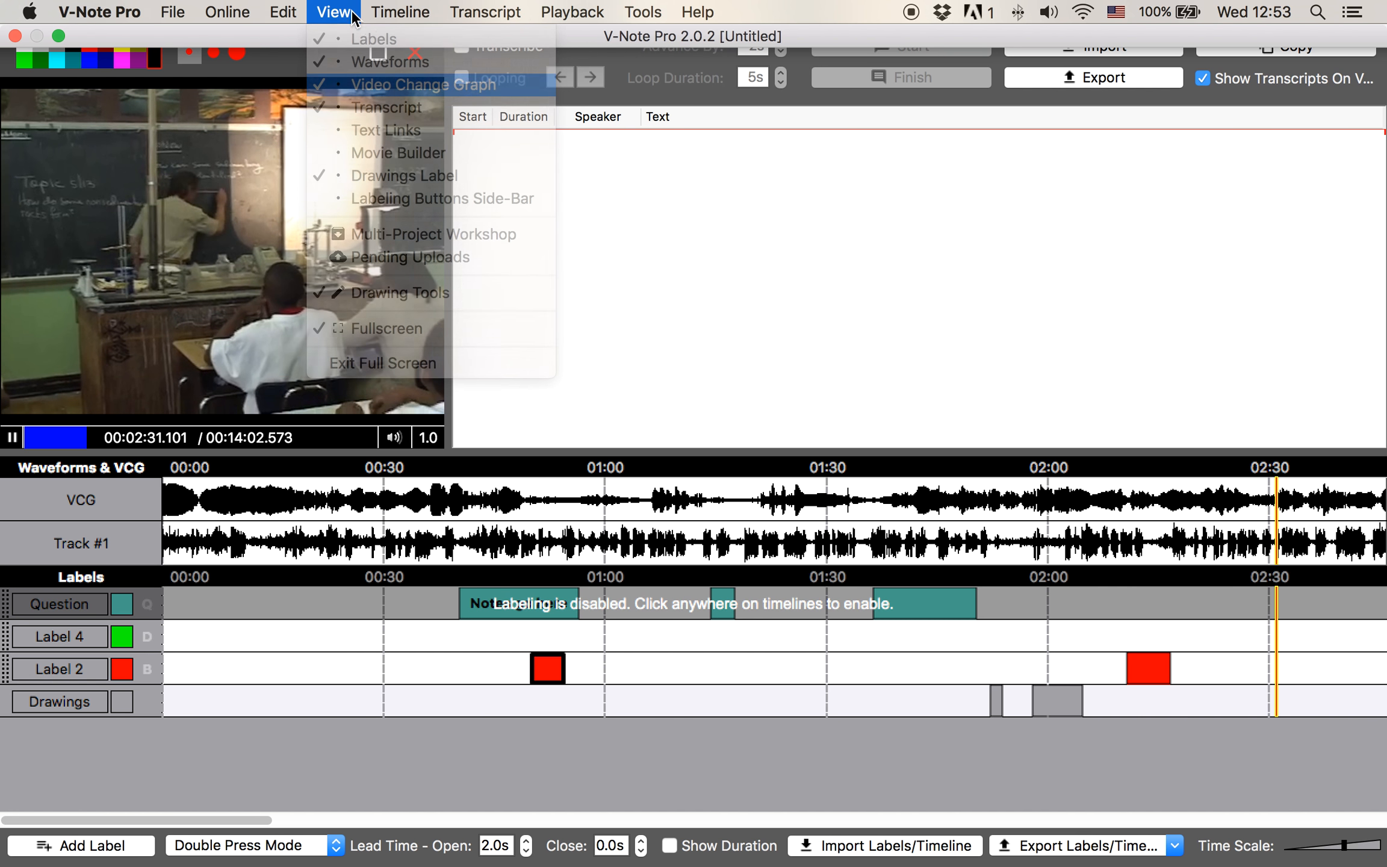
click(355, 12)
click(390, 61)
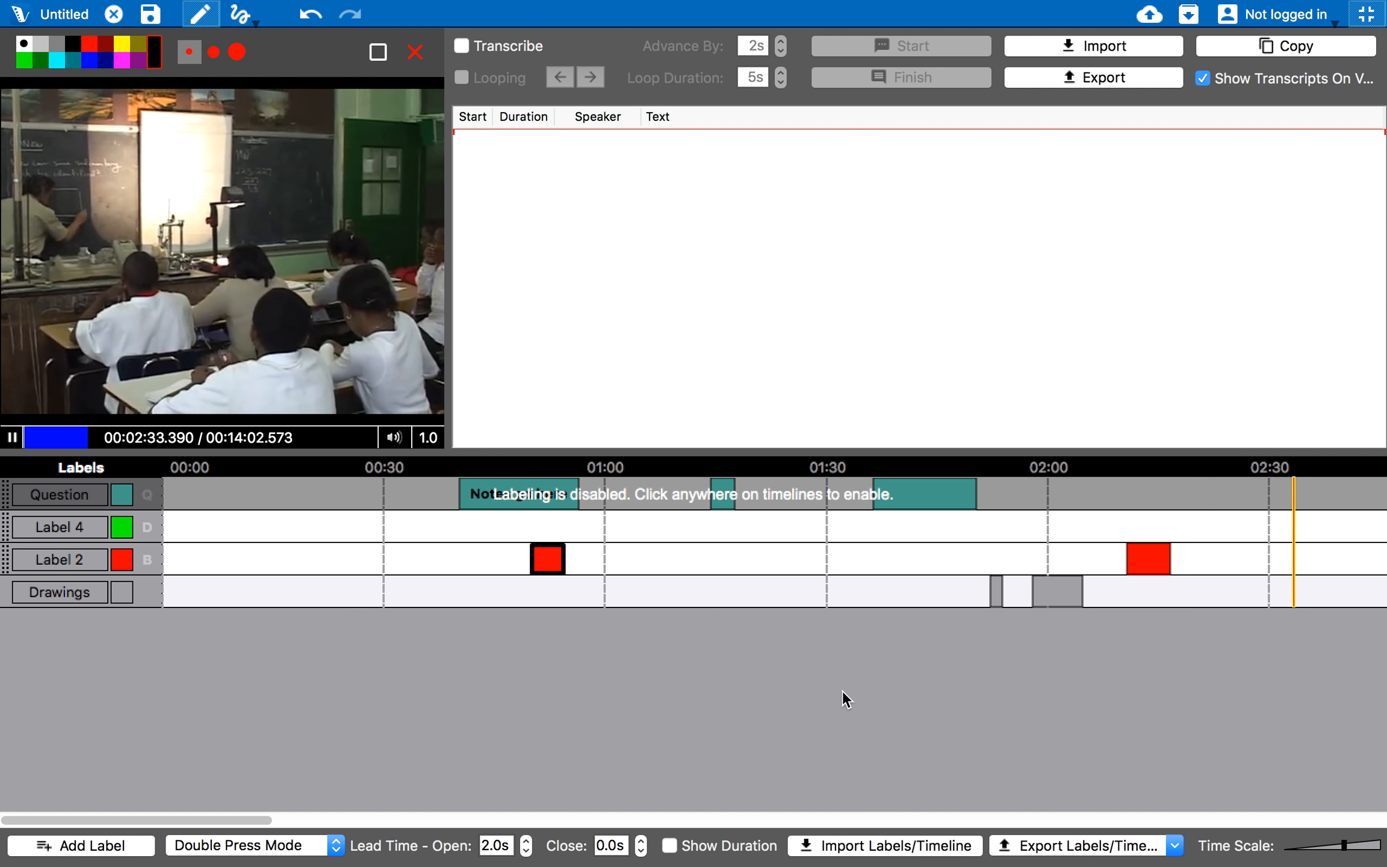
click(709, 577)
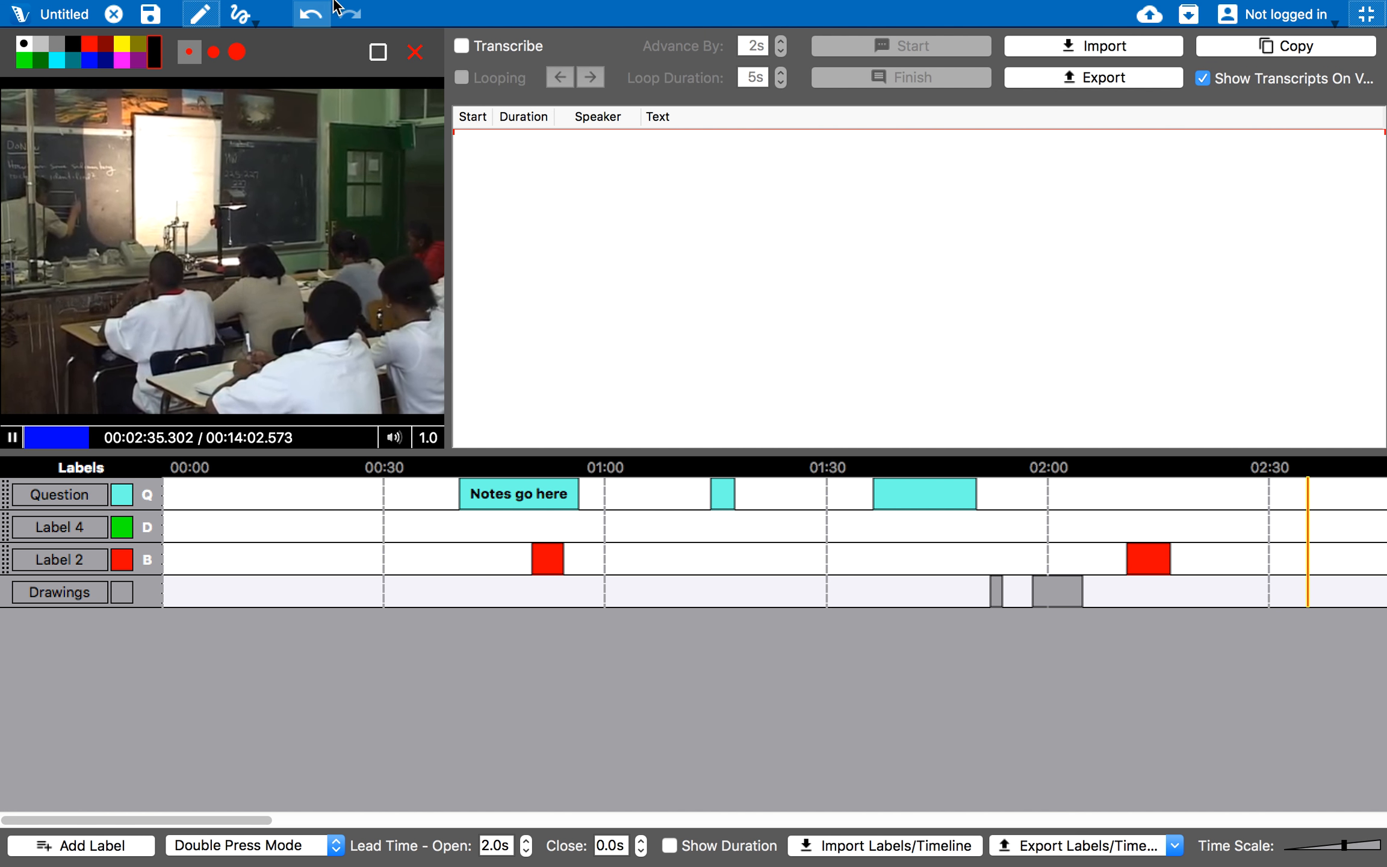
Show the Movie Builder again and pause the video.
click(399, 12)
mouse_move(338, 4)
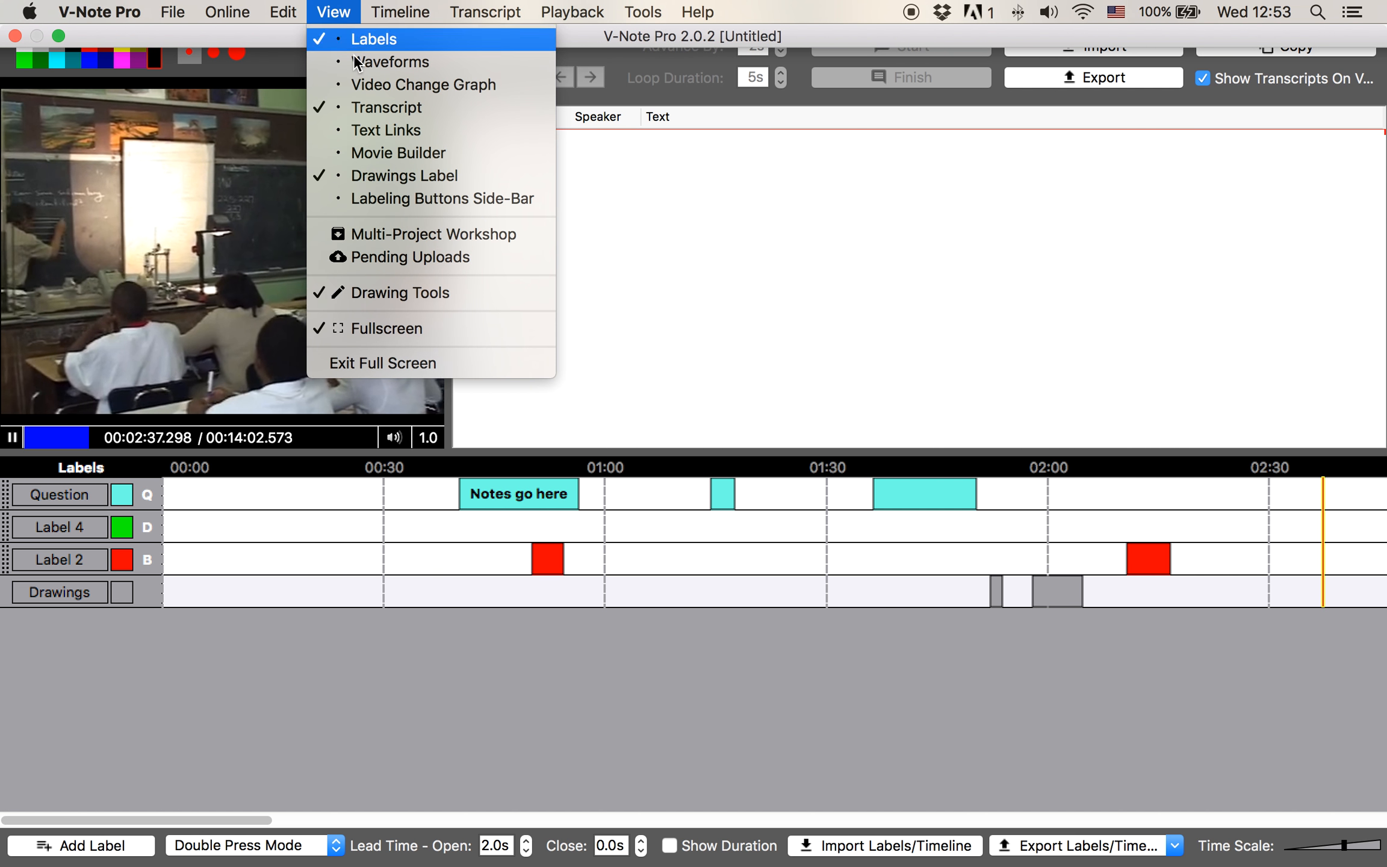
click(380, 155)
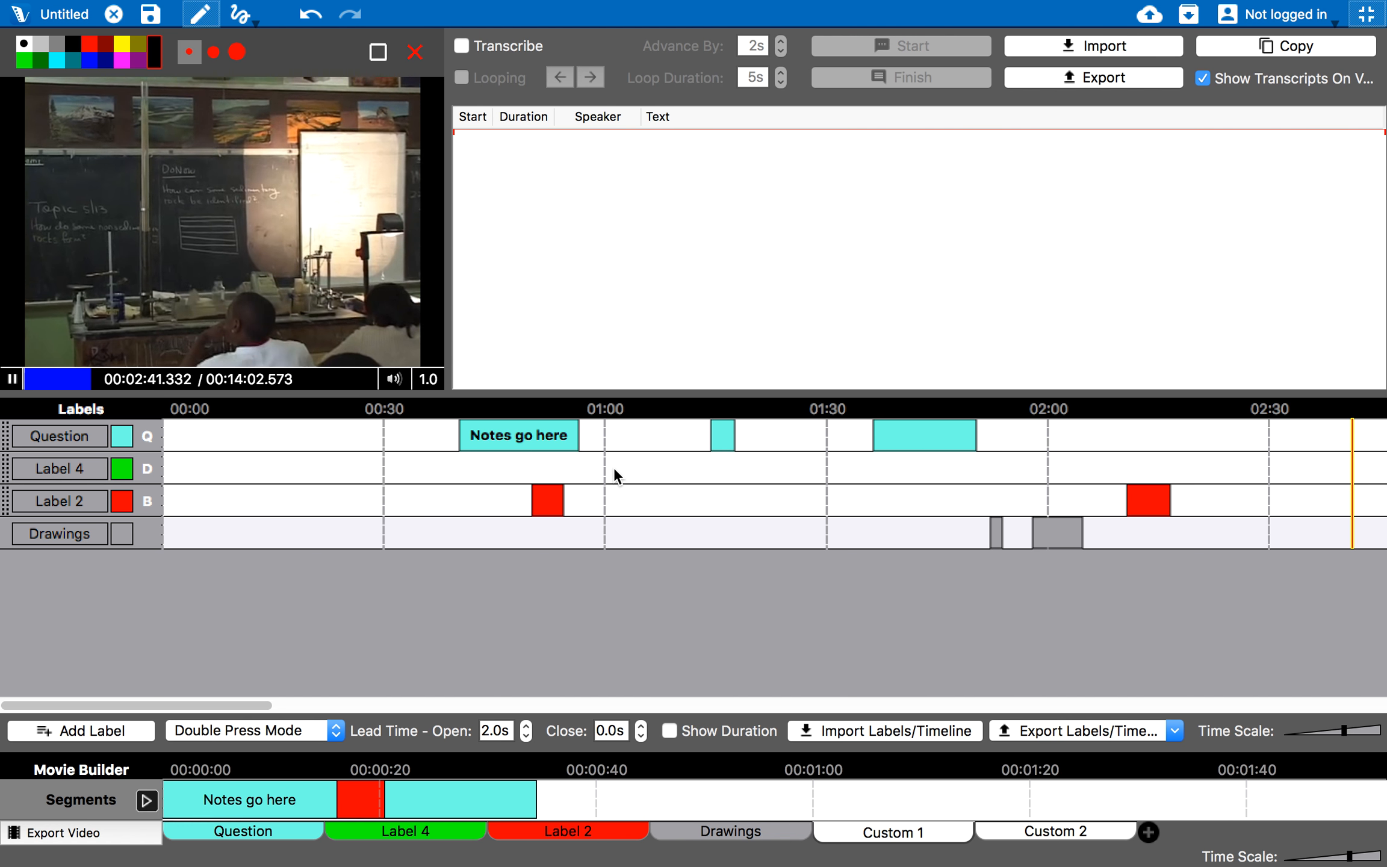
click(13, 381)
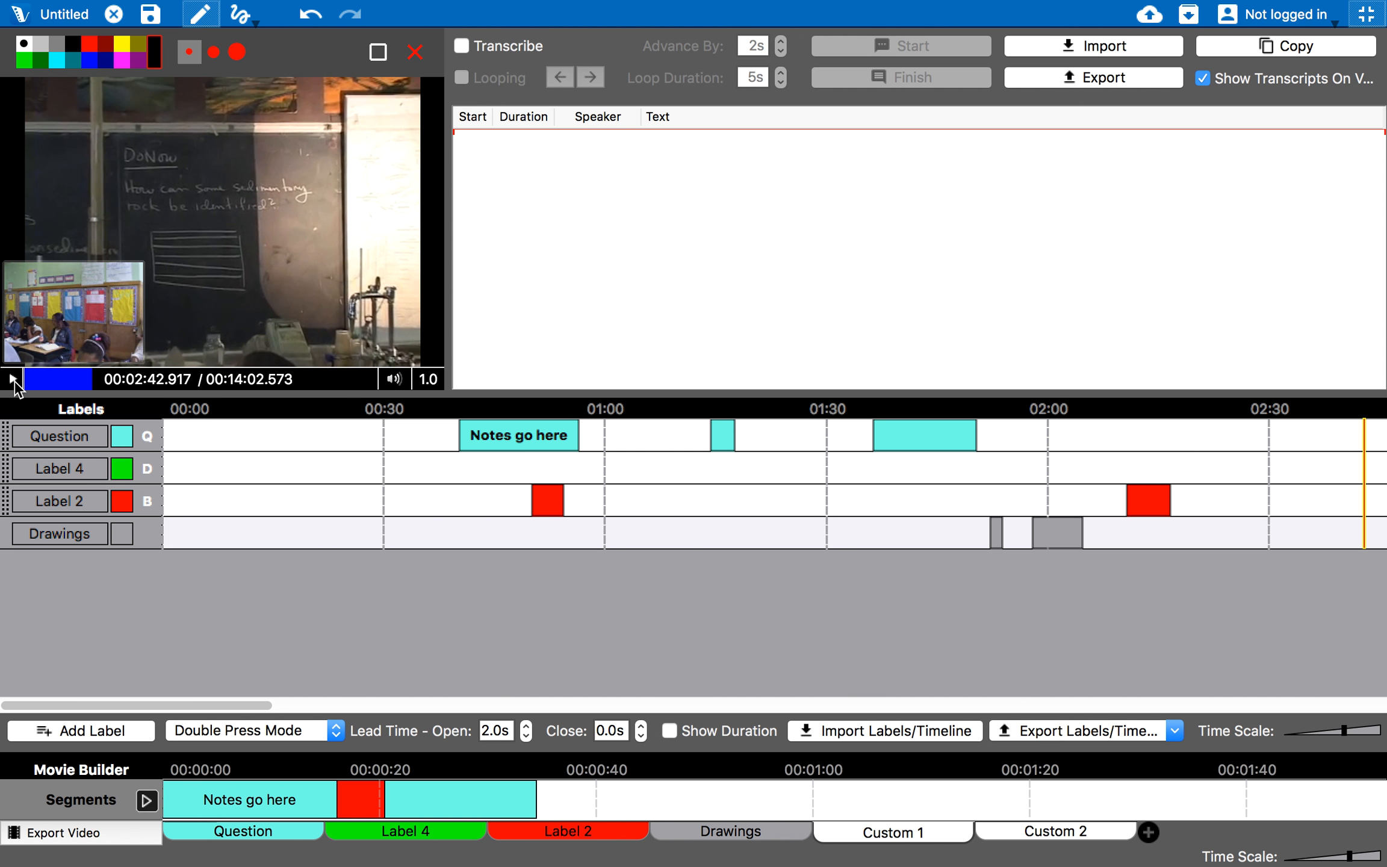
Close the current project and discard its unsaved changes.
click(109, 14)
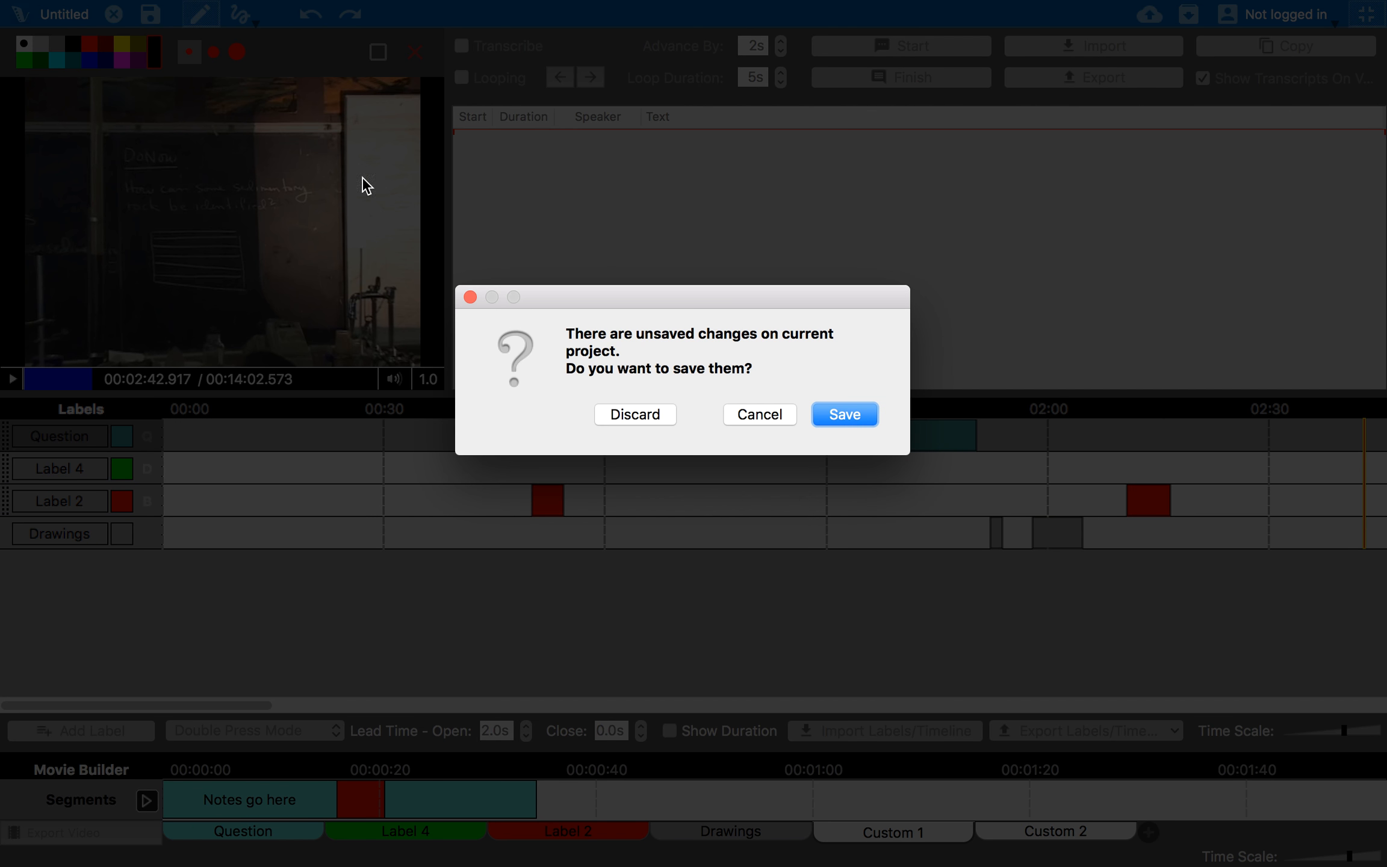
click(631, 414)
click(702, 459)
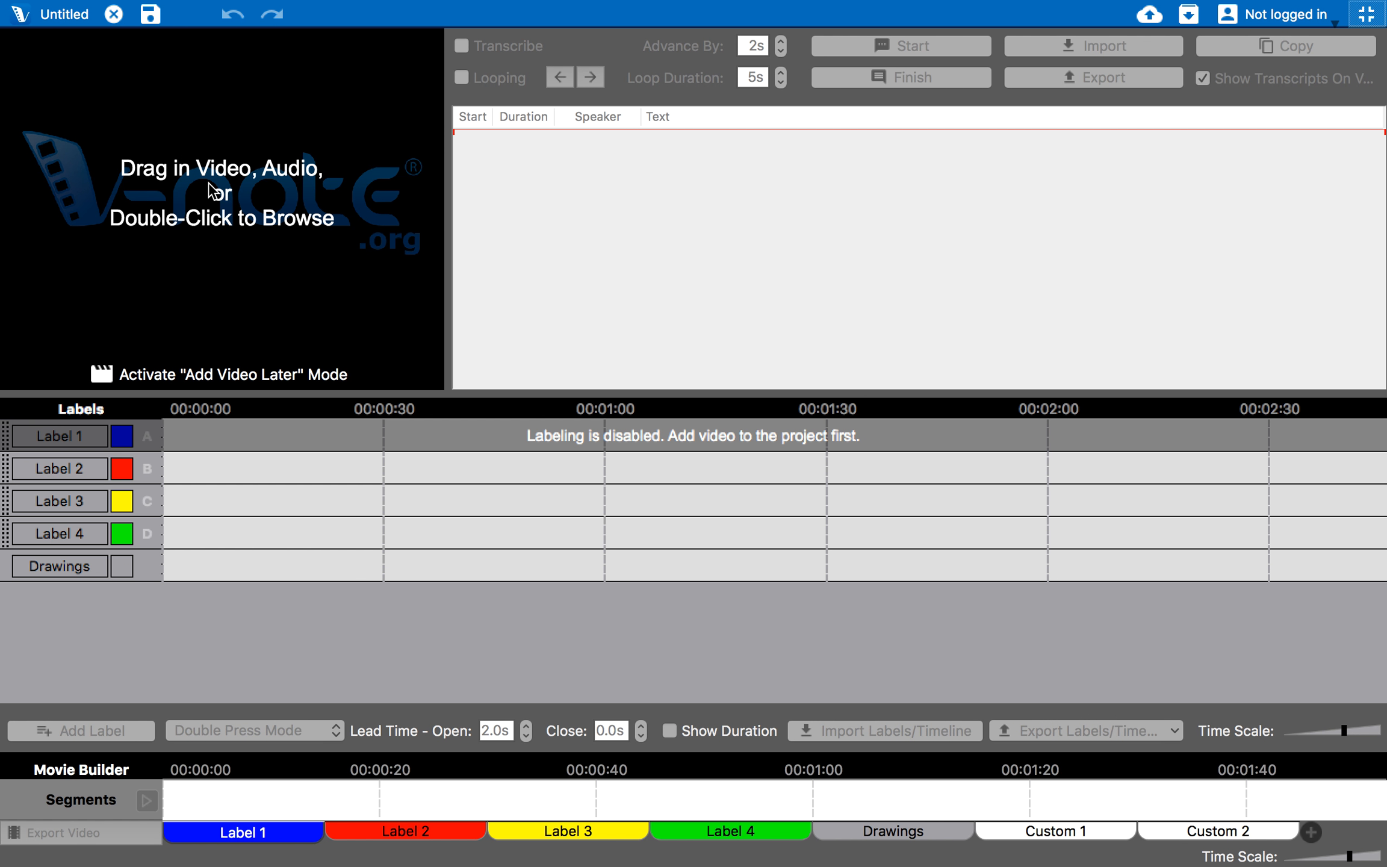
Load "Video - Rocks.mov" from the Getting Started folder into the empty project.
double_click(239, 195)
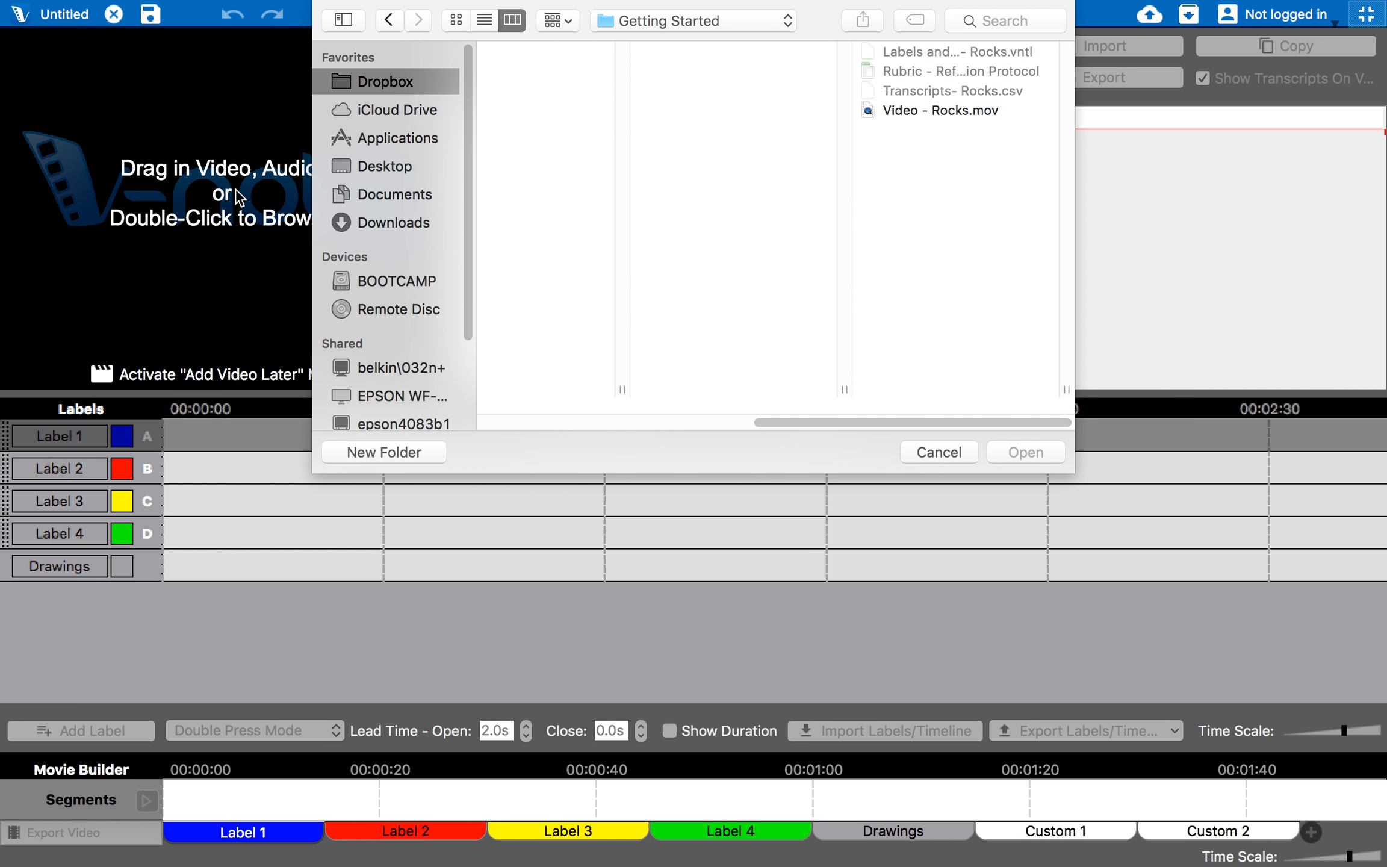
click(926, 110)
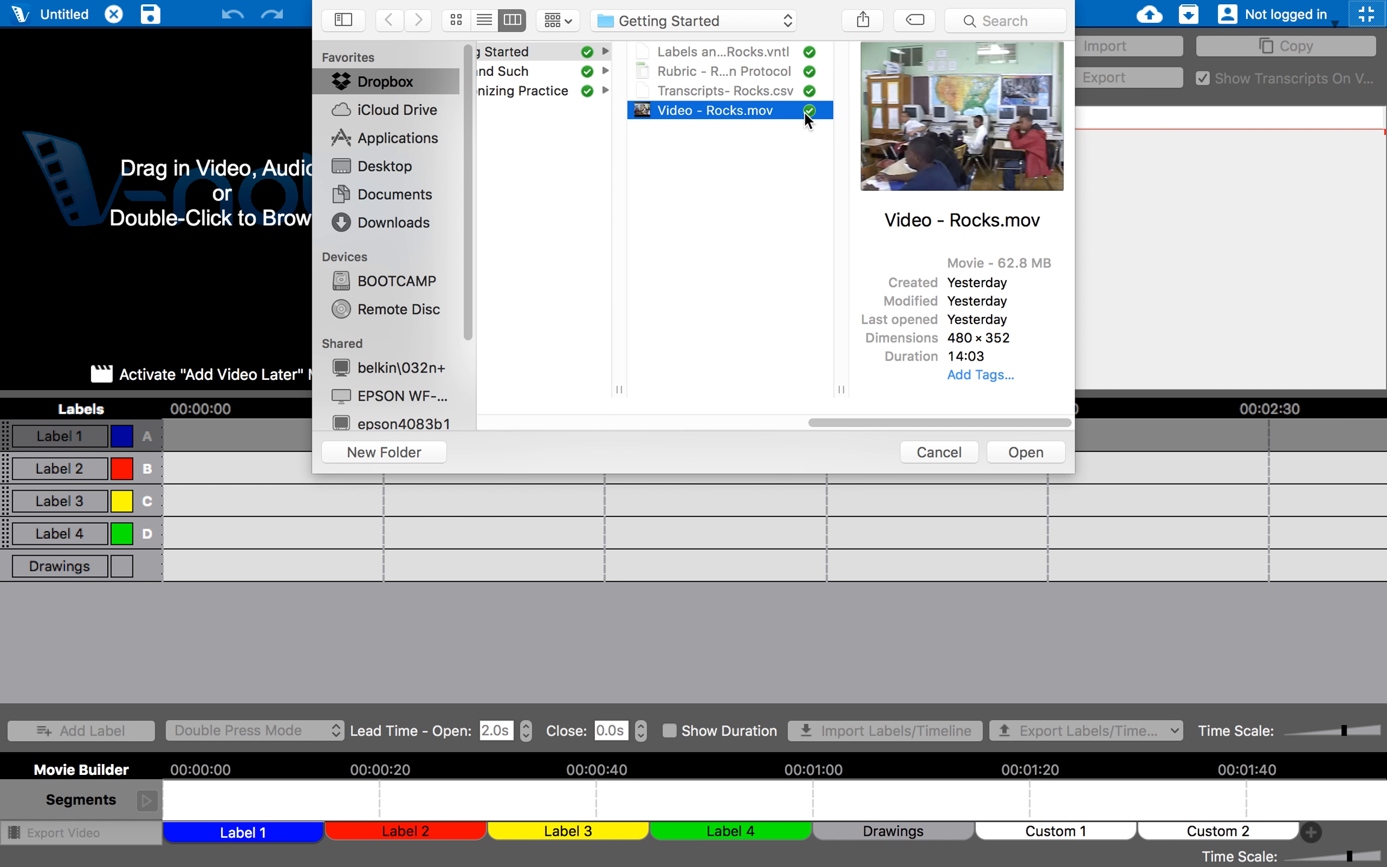
double_click(711, 112)
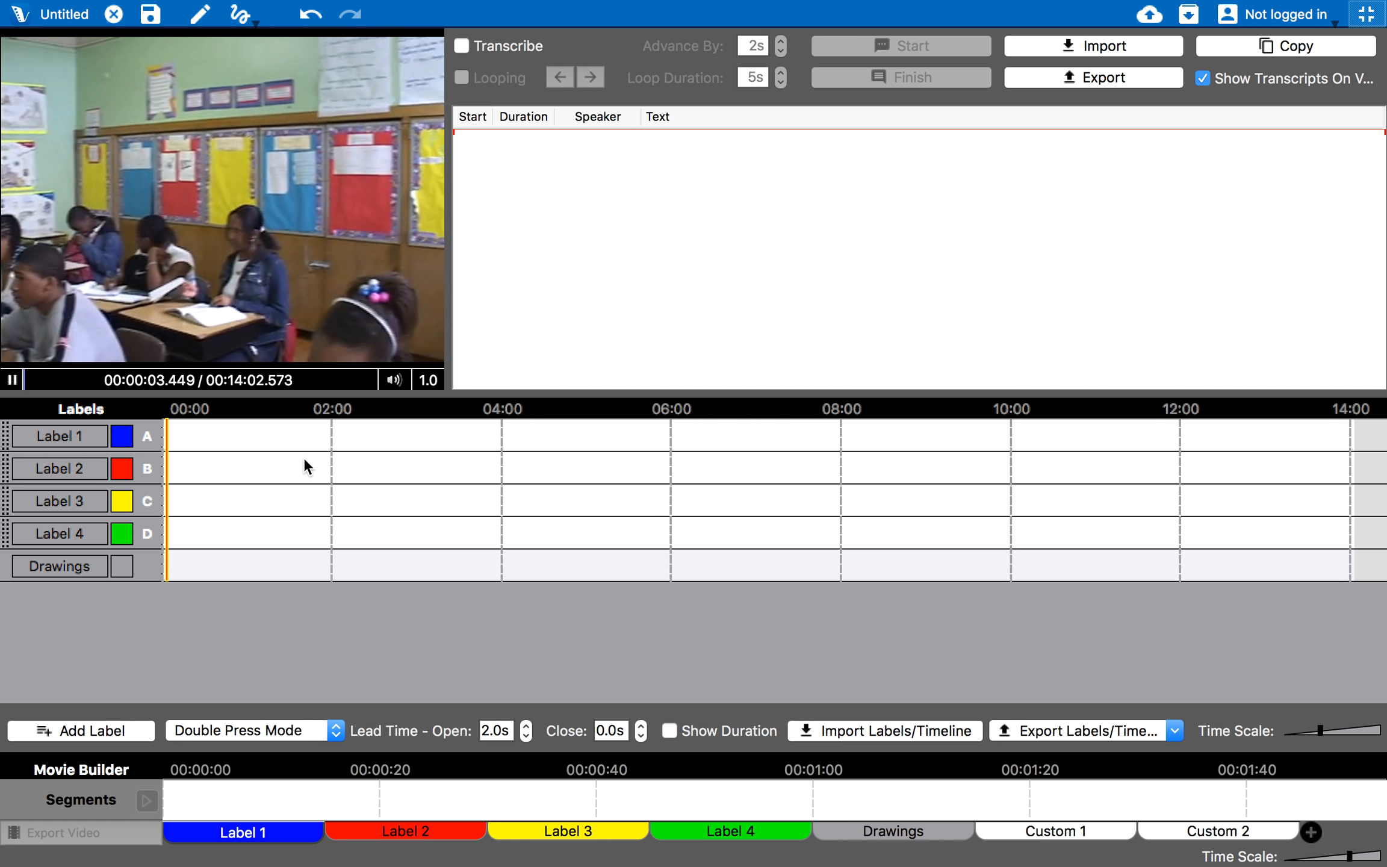
Hide the Drawings label row from the workspace.
click(313, 9)
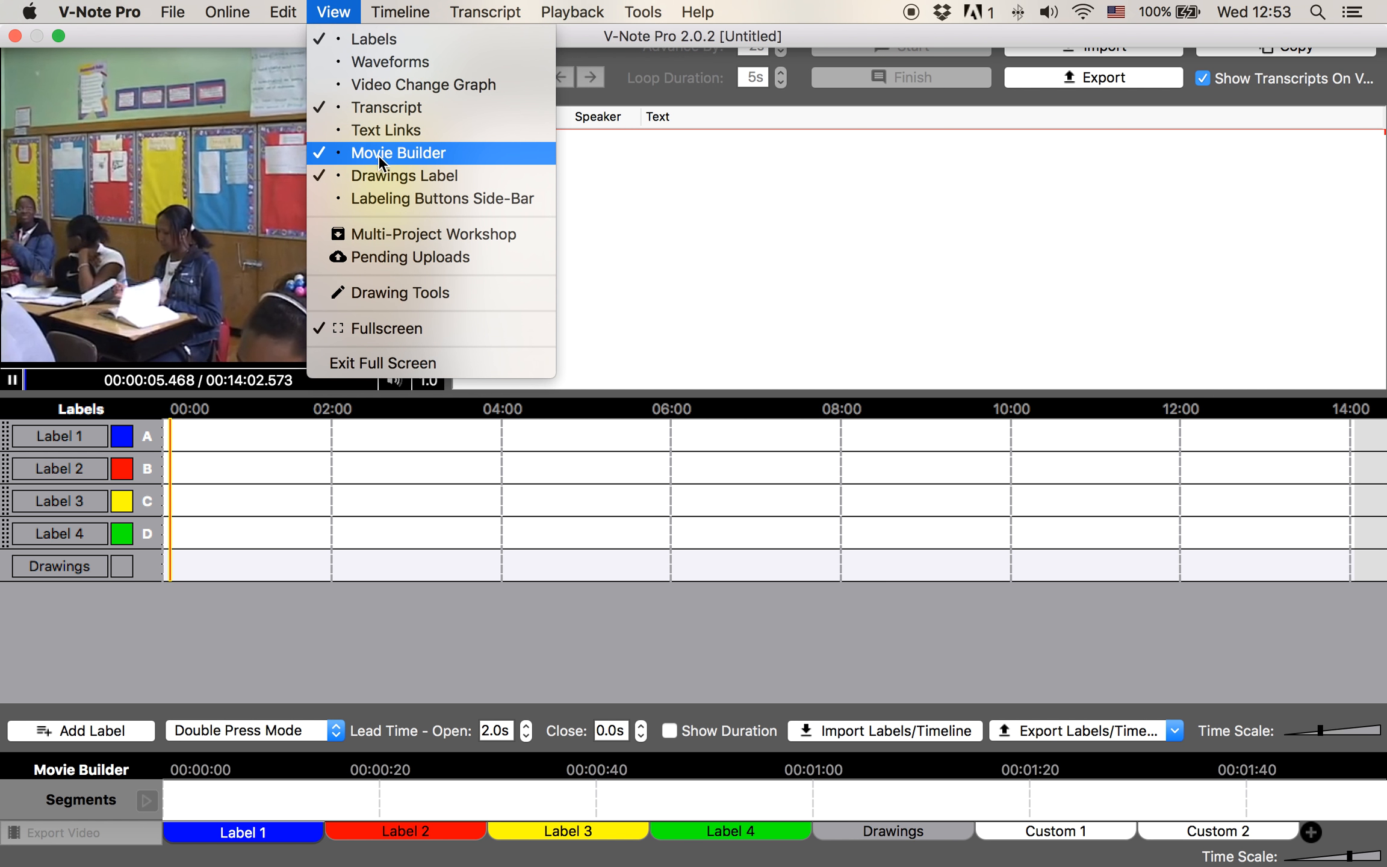
click(379, 178)
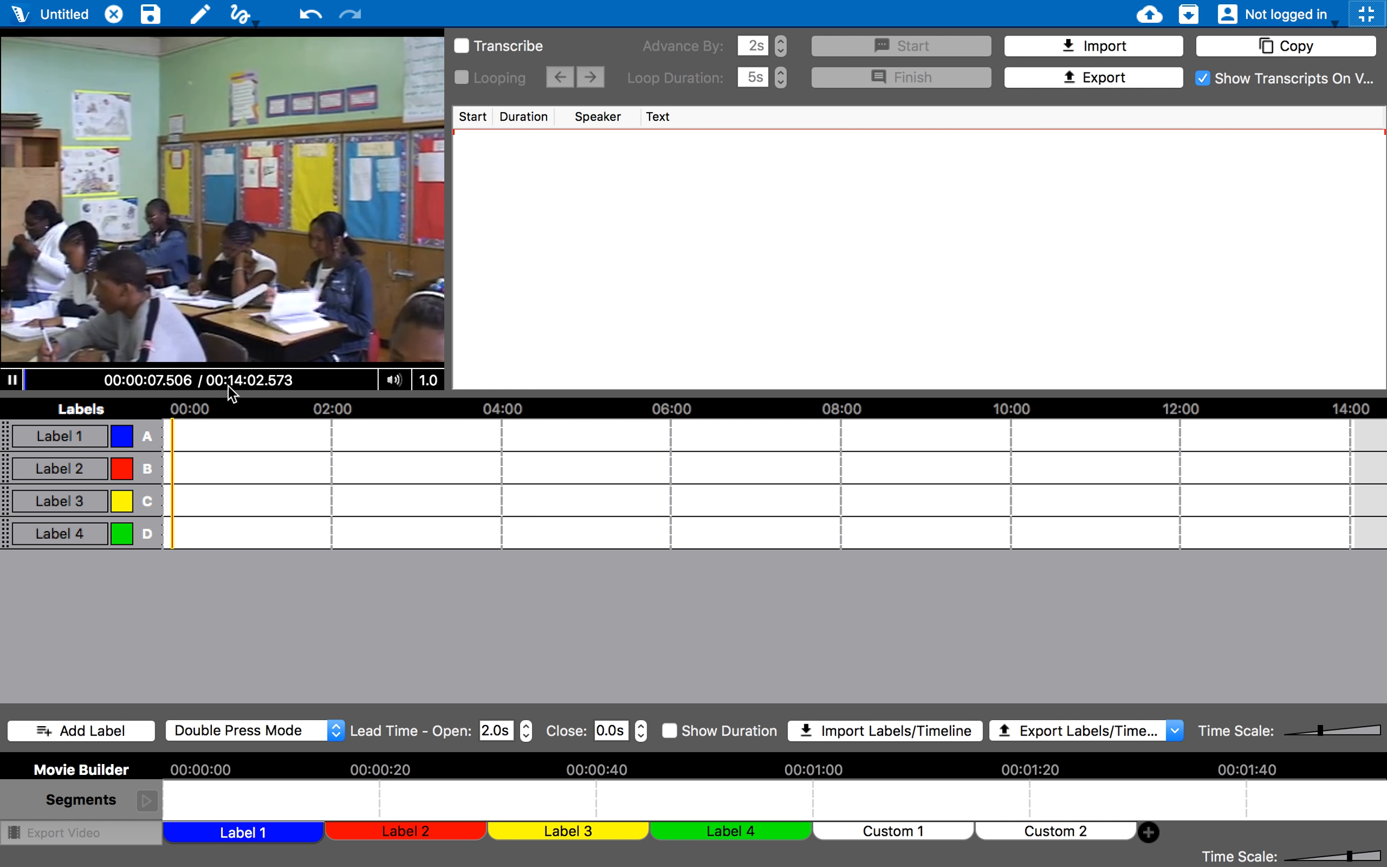
mouse_move(187, 5)
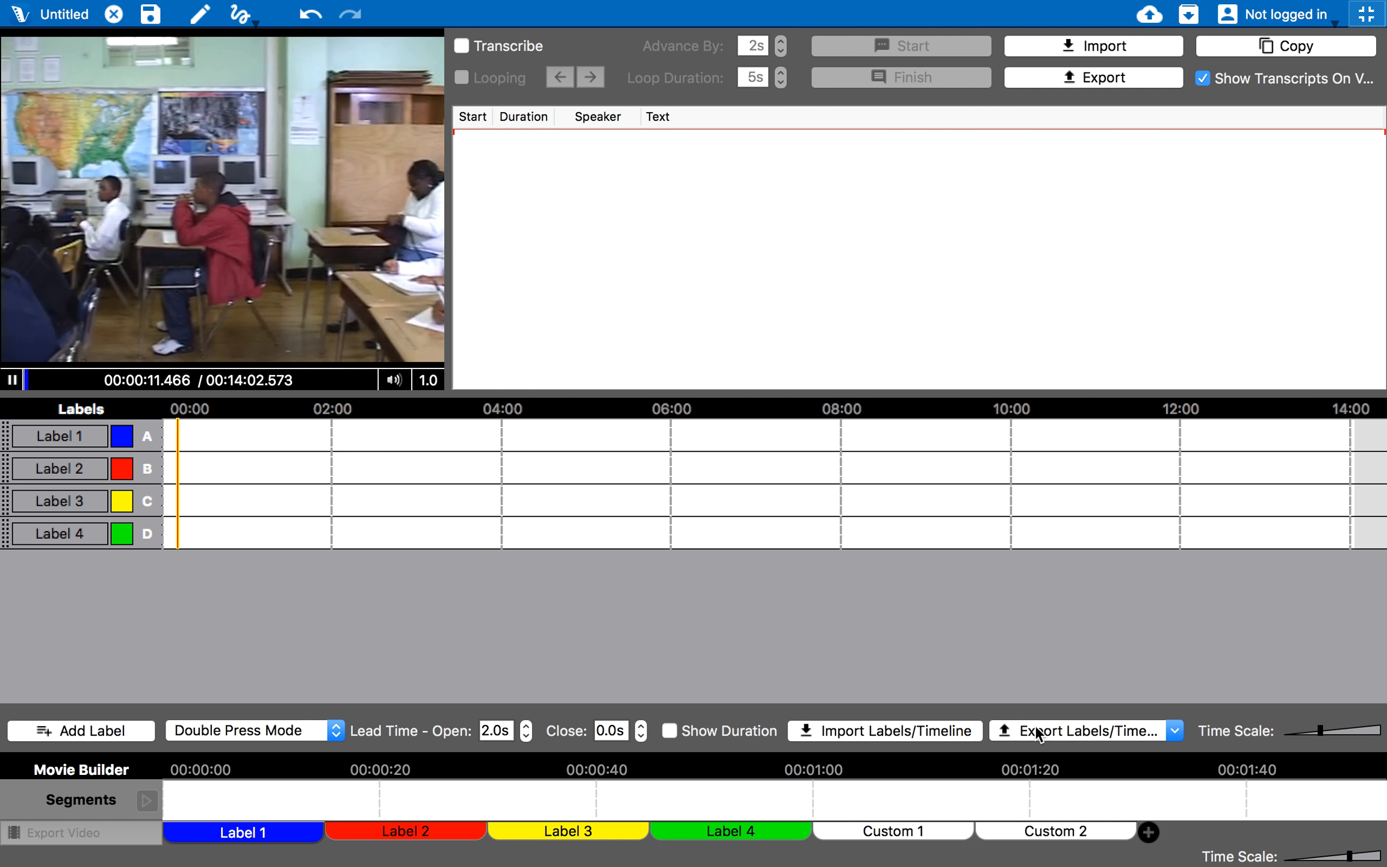
Import "Labels and Timelines - Rocks.vntl" from the Getting Started folder, removing the existing labels.
click(917, 730)
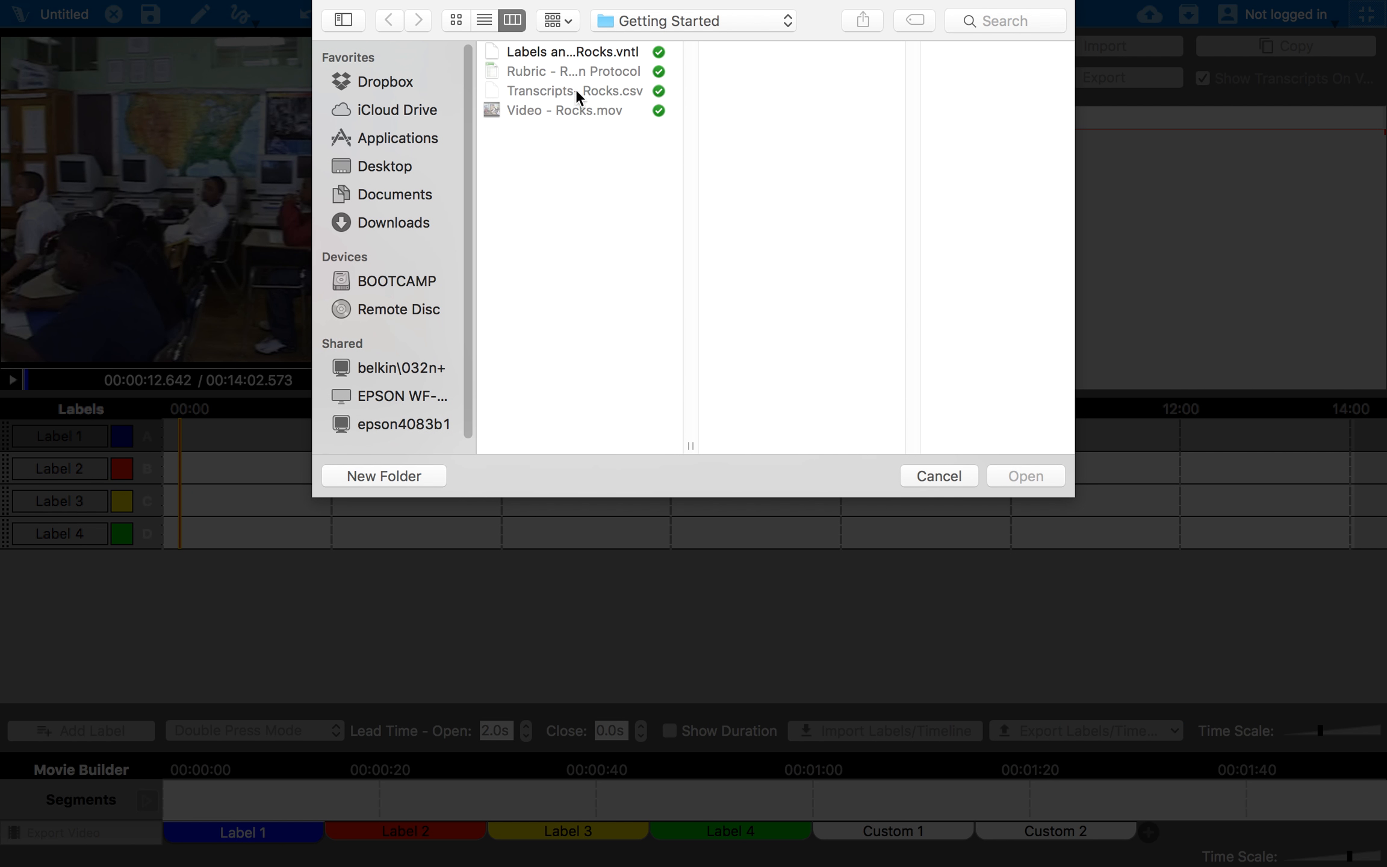
click(586, 54)
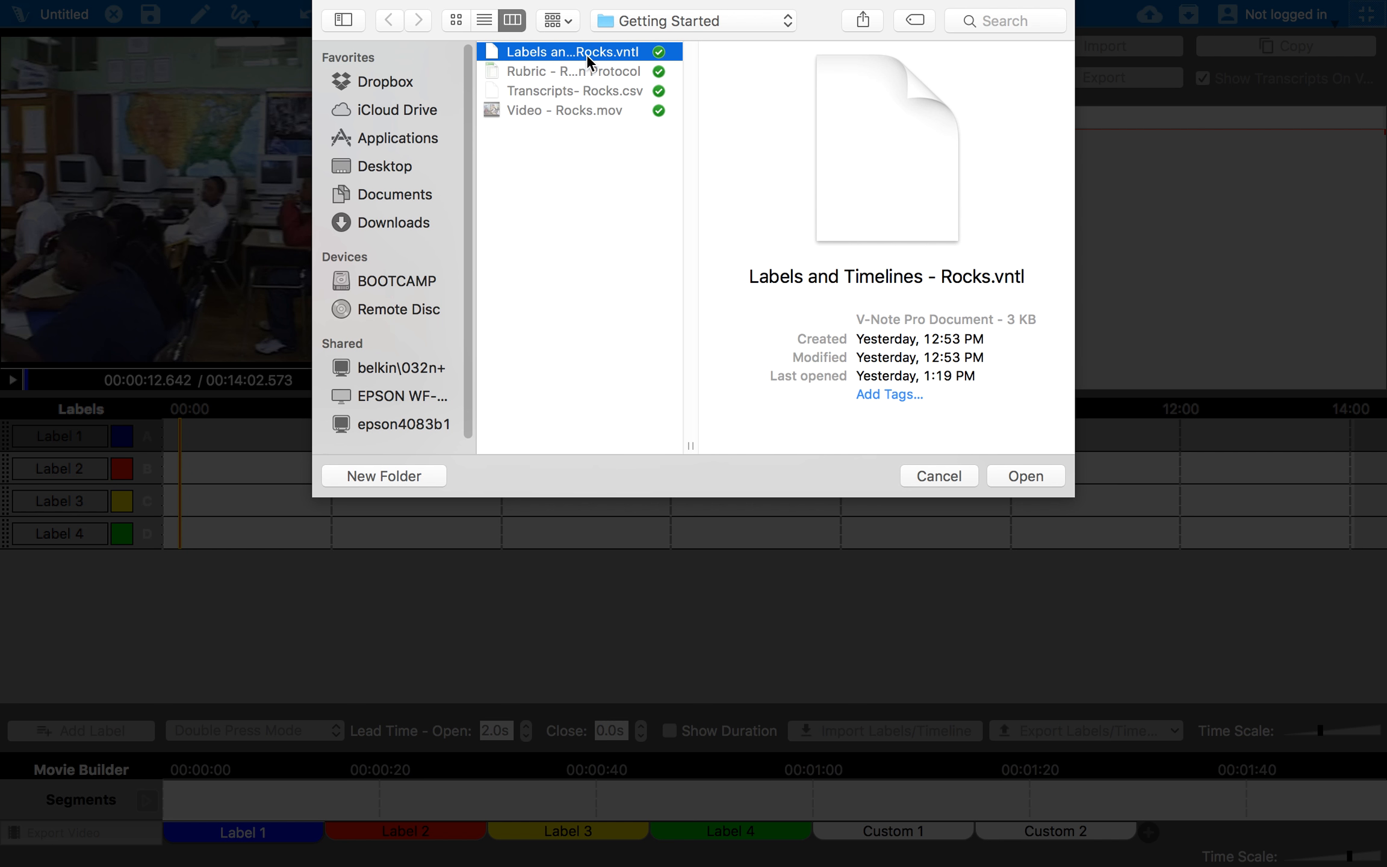
double_click(587, 54)
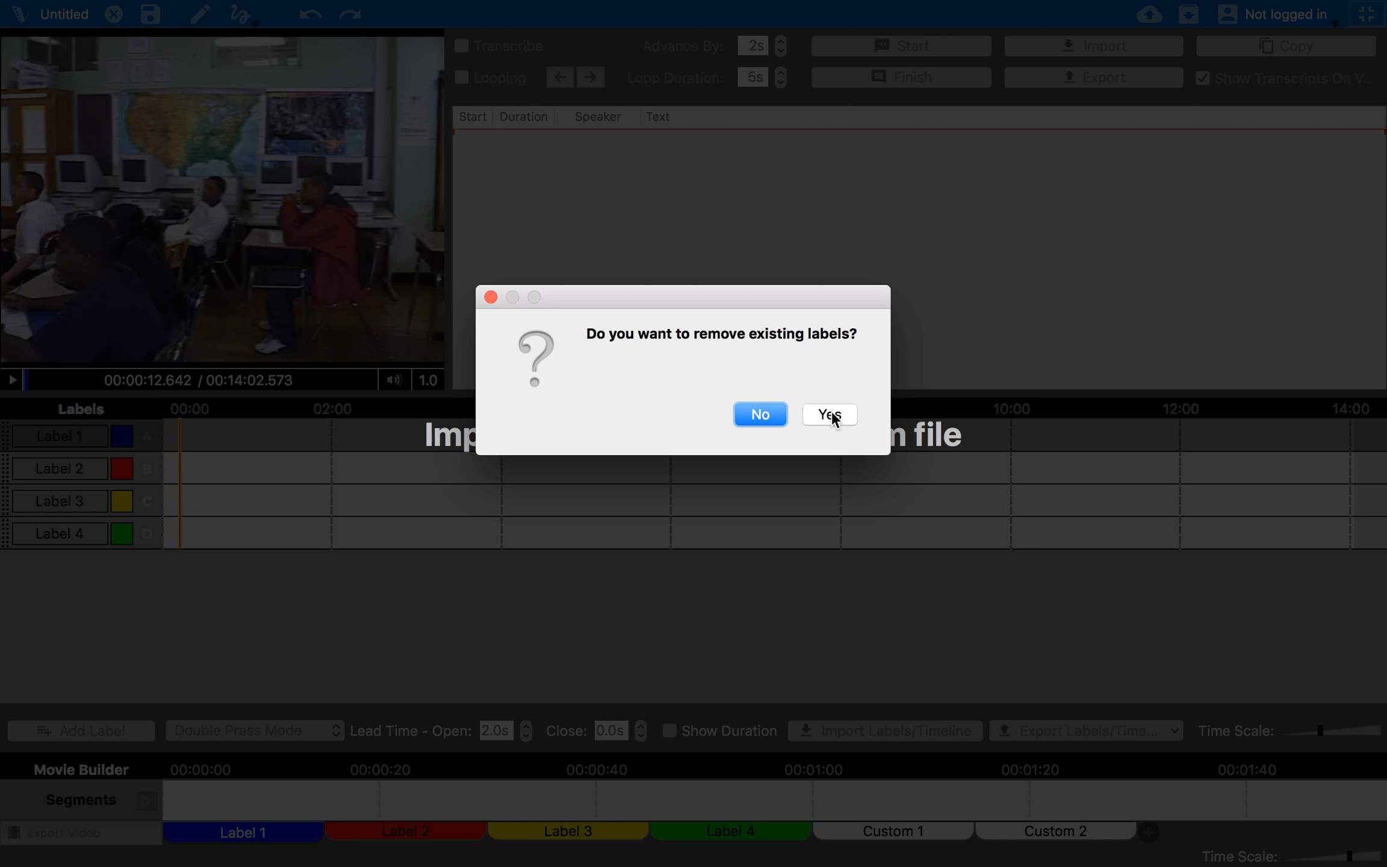
click(831, 415)
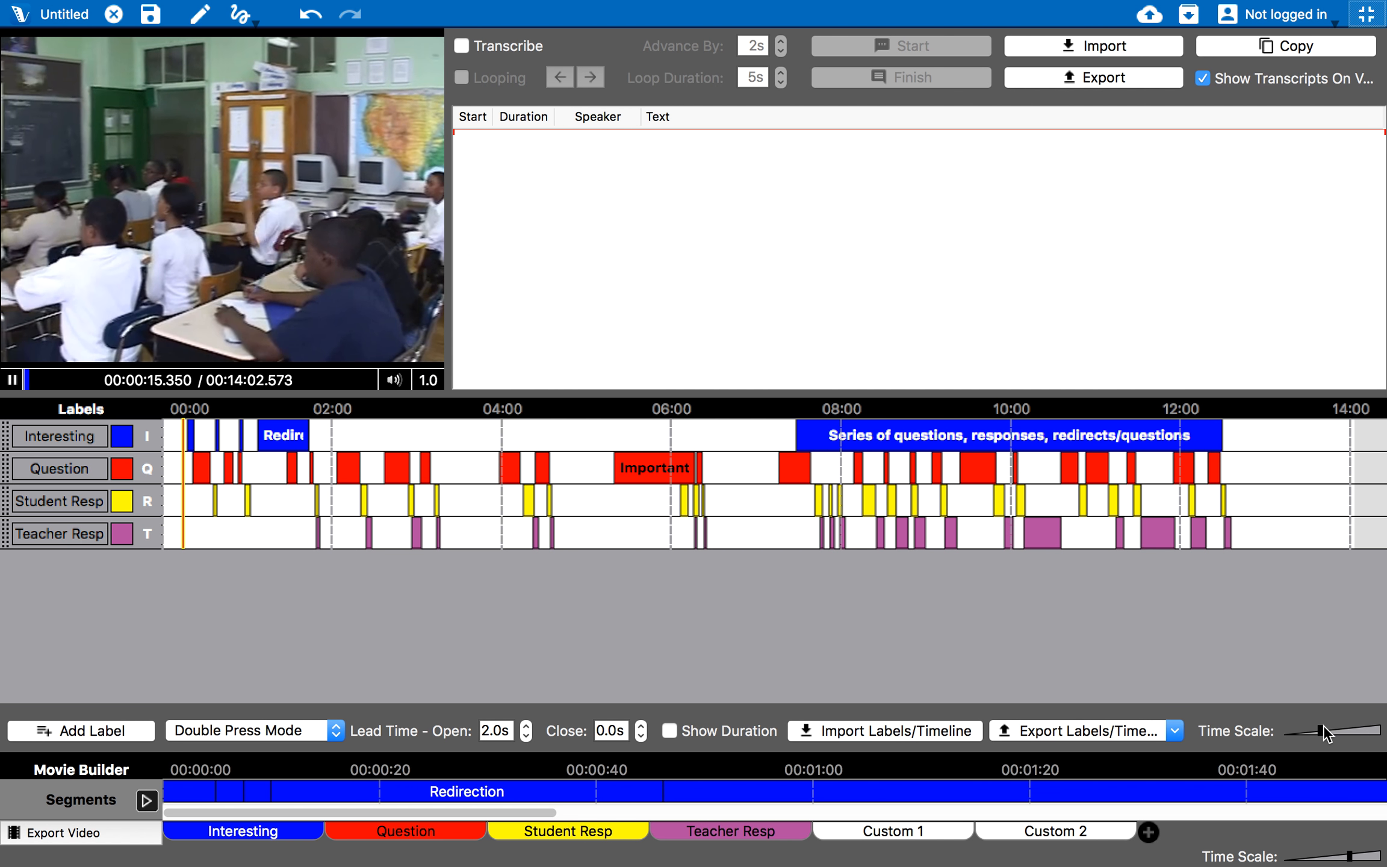
Reduce the time scale of the label timelines slightly and pause the video.
click(1322, 731)
drag(1322, 732, 1320, 731)
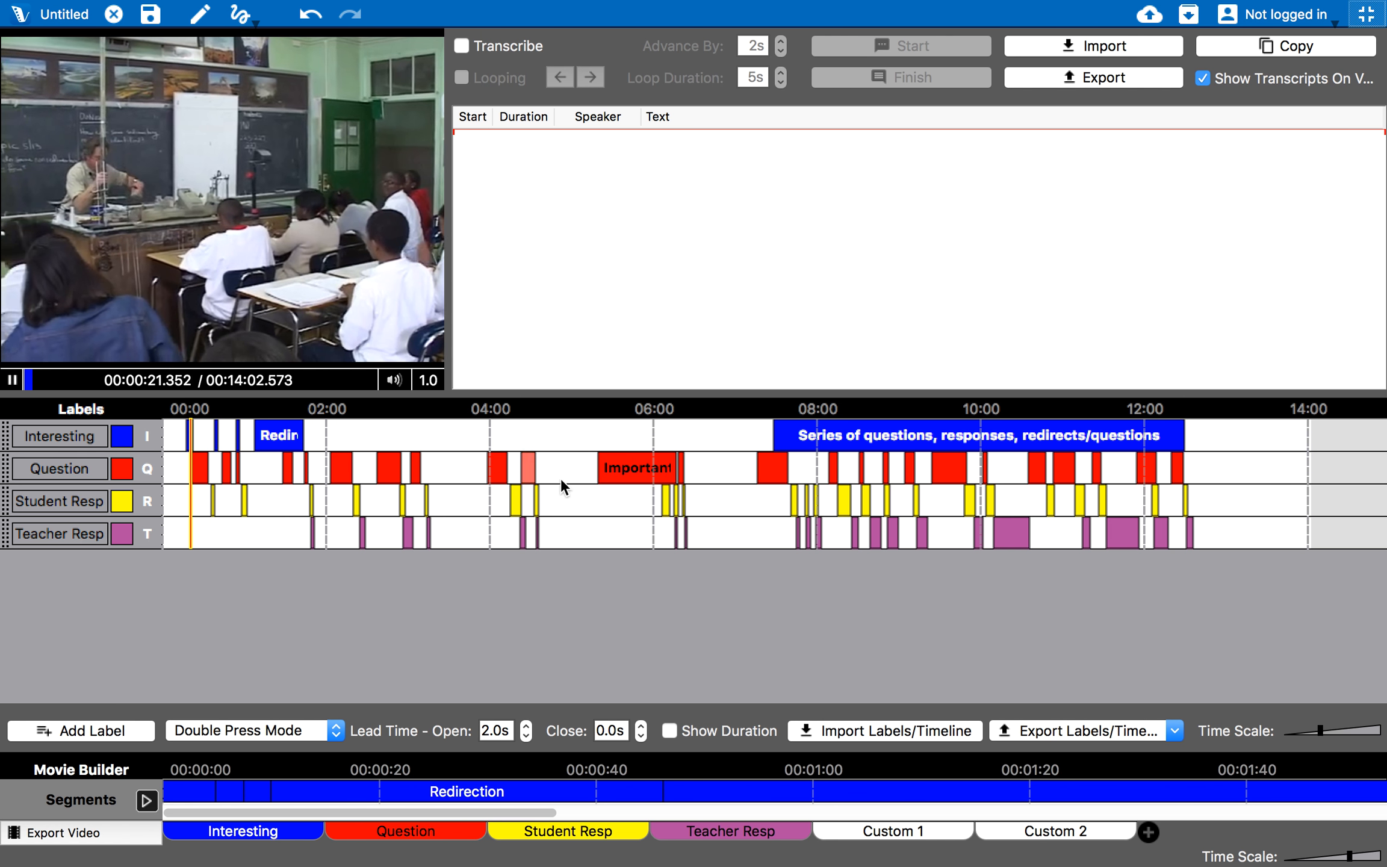
click(12, 380)
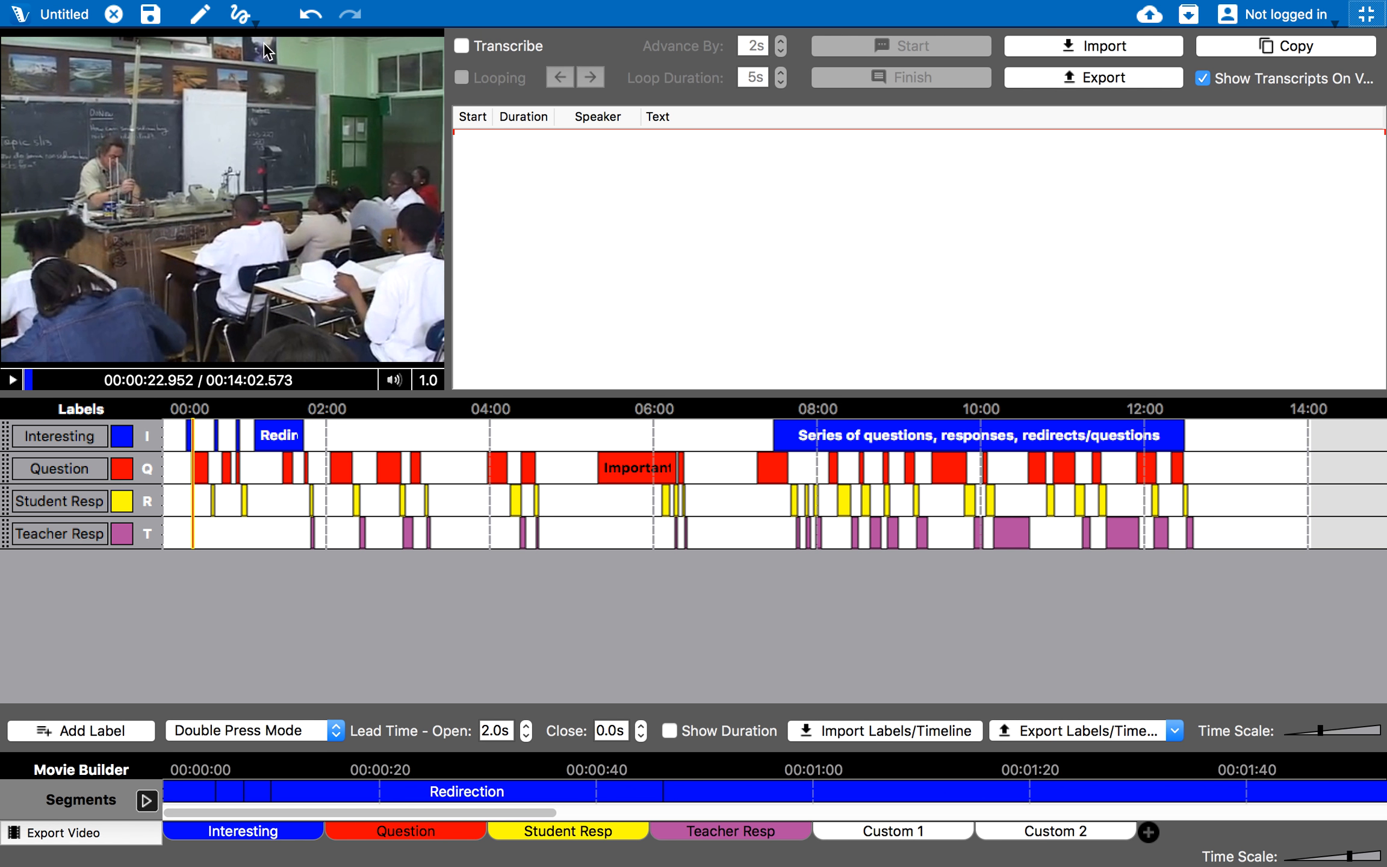
Import the transcript "Transcripts- Rocks.csv" with start times from column 2, speaker from column 1, text from column 3 and UTF-8 encoding.
mouse_move(263, 7)
click(1088, 43)
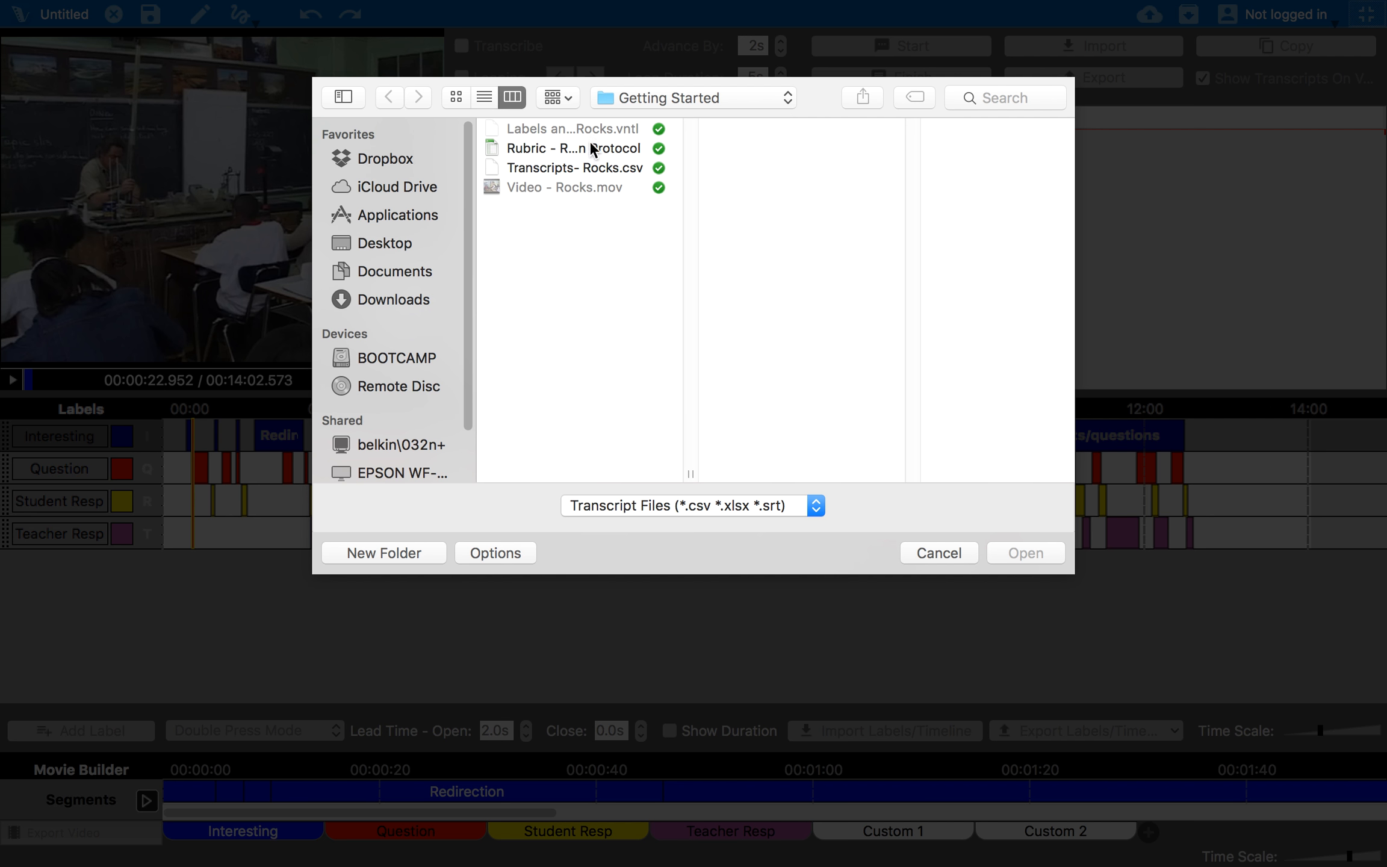
double_click(604, 167)
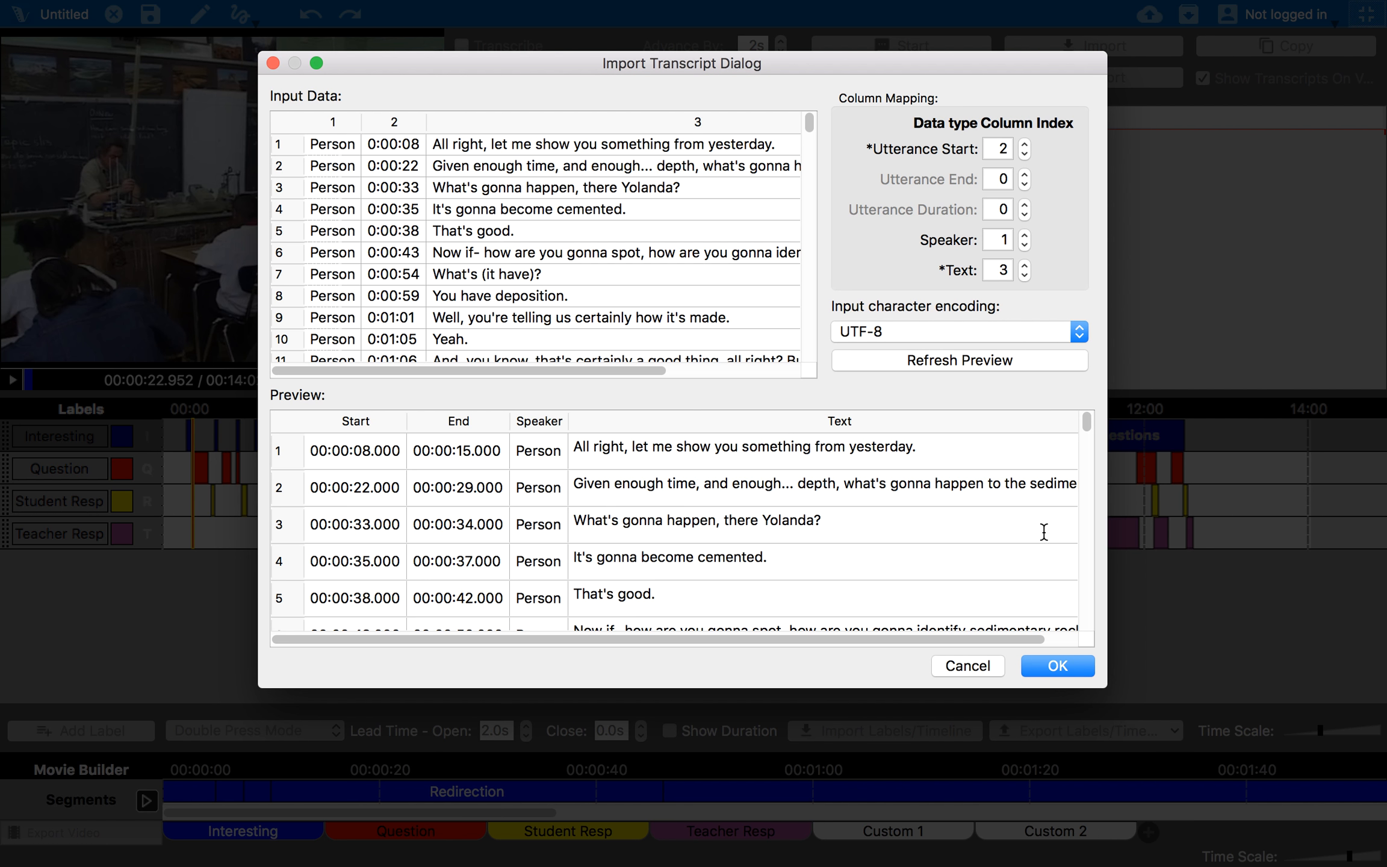
click(1057, 665)
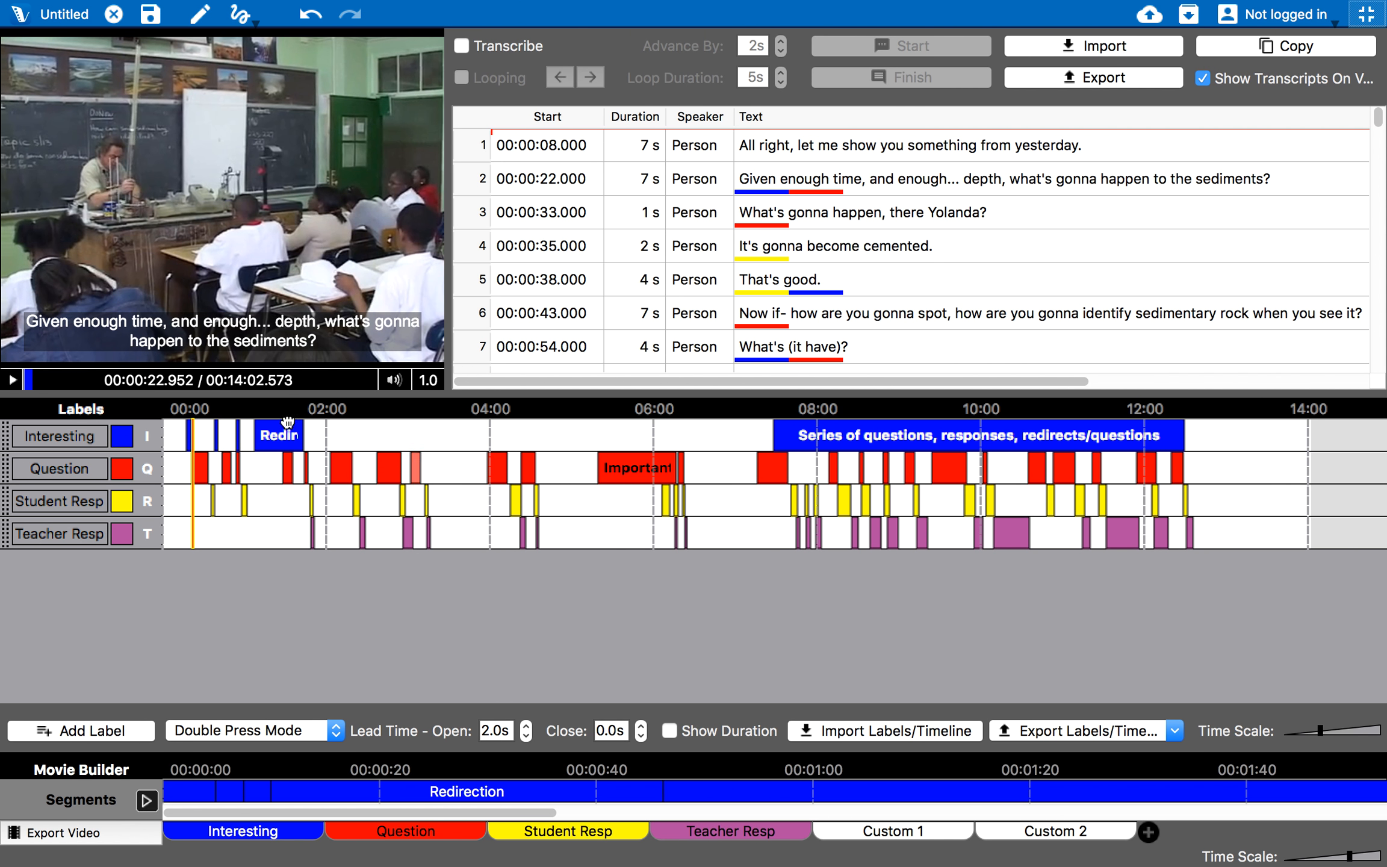
Play the video and set the transcript to scroll with playback.
click(13, 380)
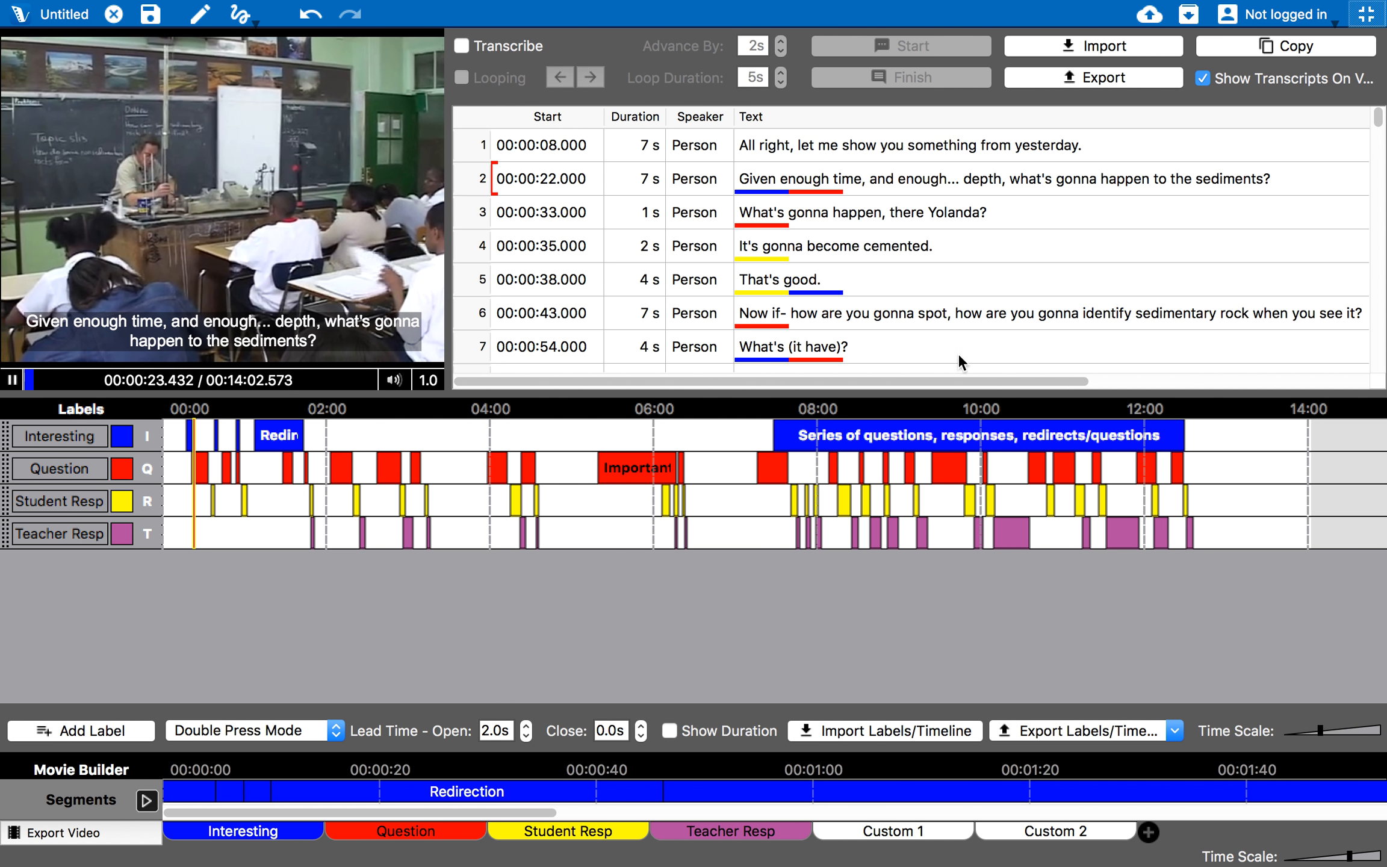
right_click(1019, 289)
click(1114, 464)
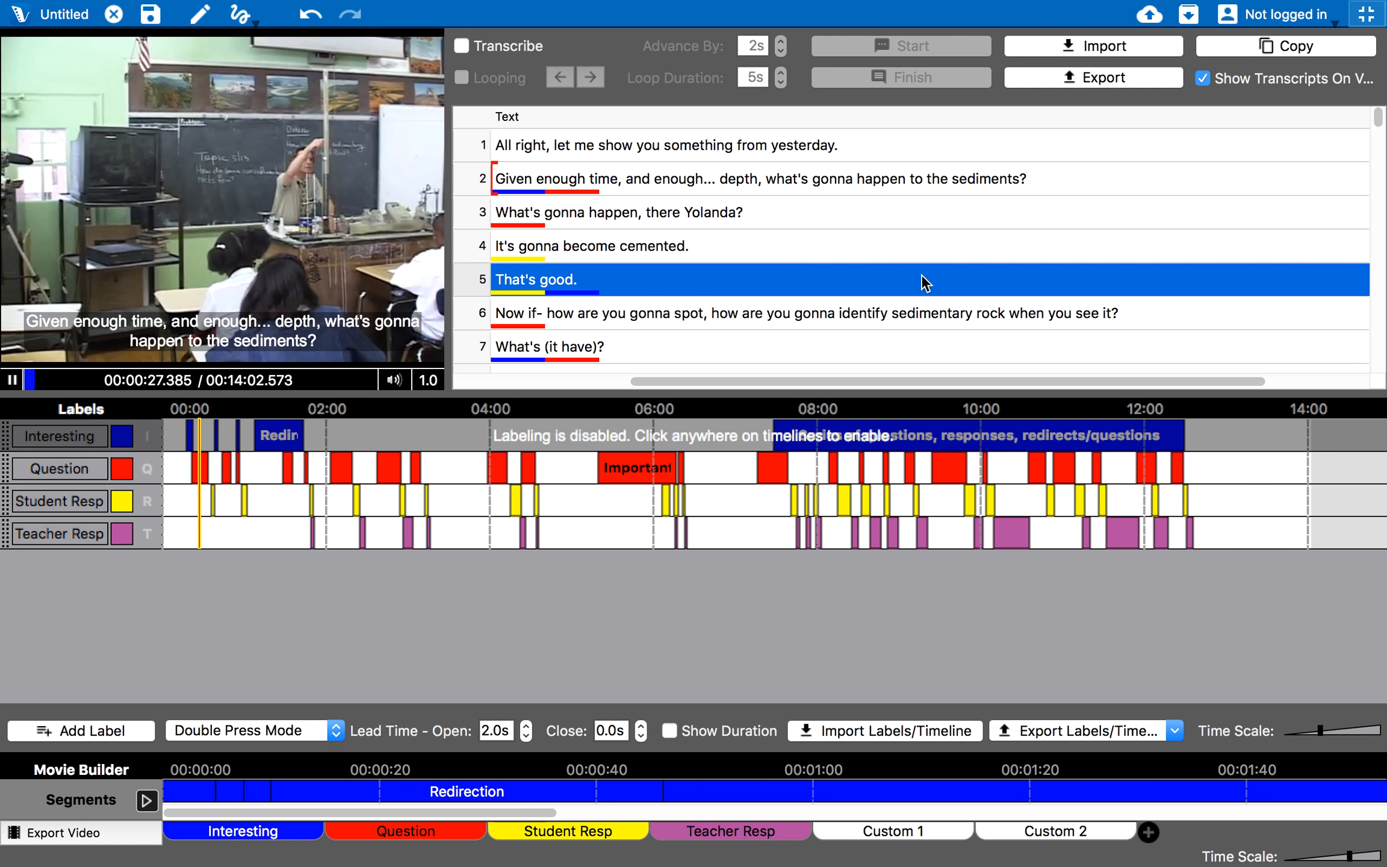
scroll(927, 294, left, 3)
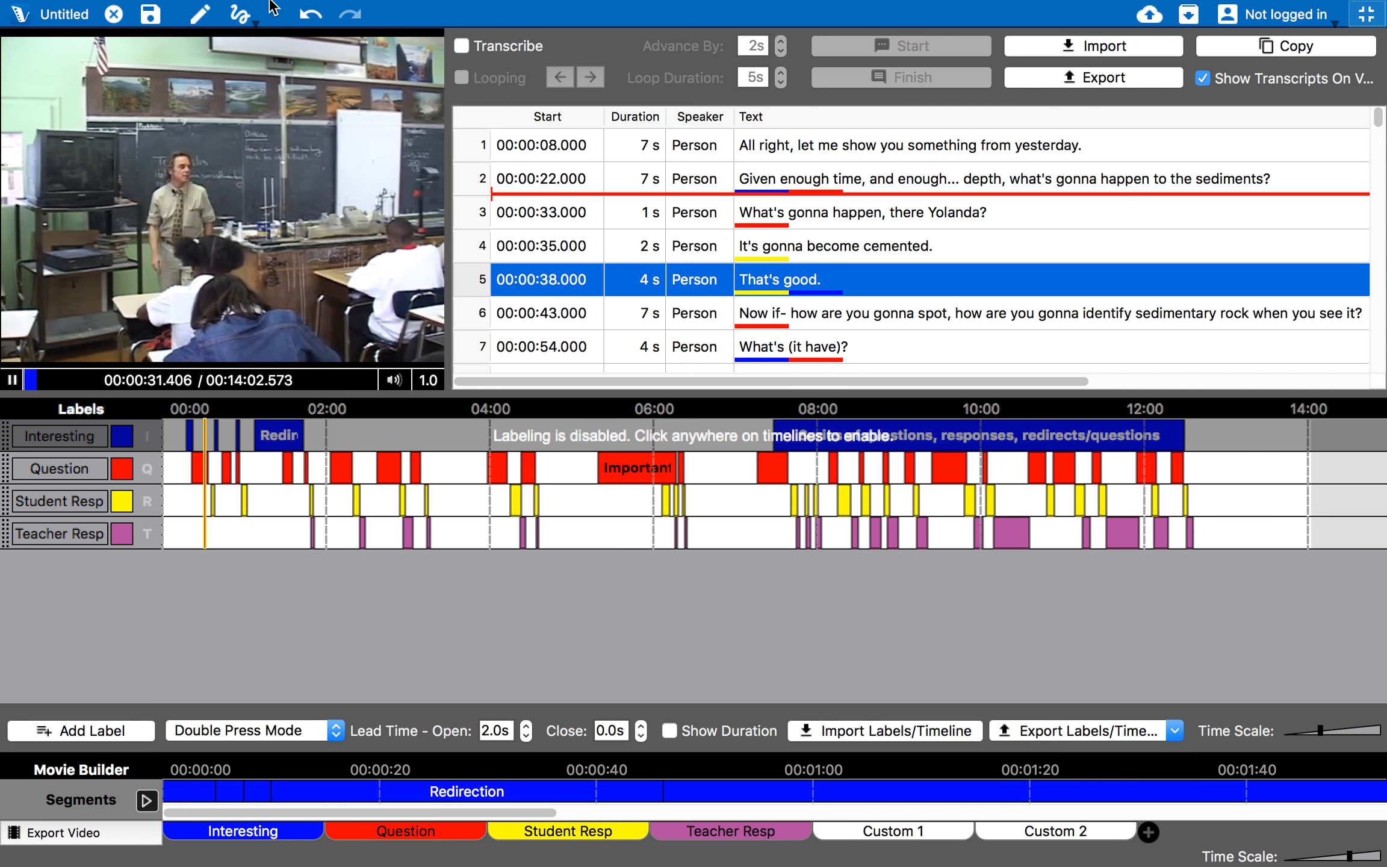
mouse_move(314, 6)
click(319, 10)
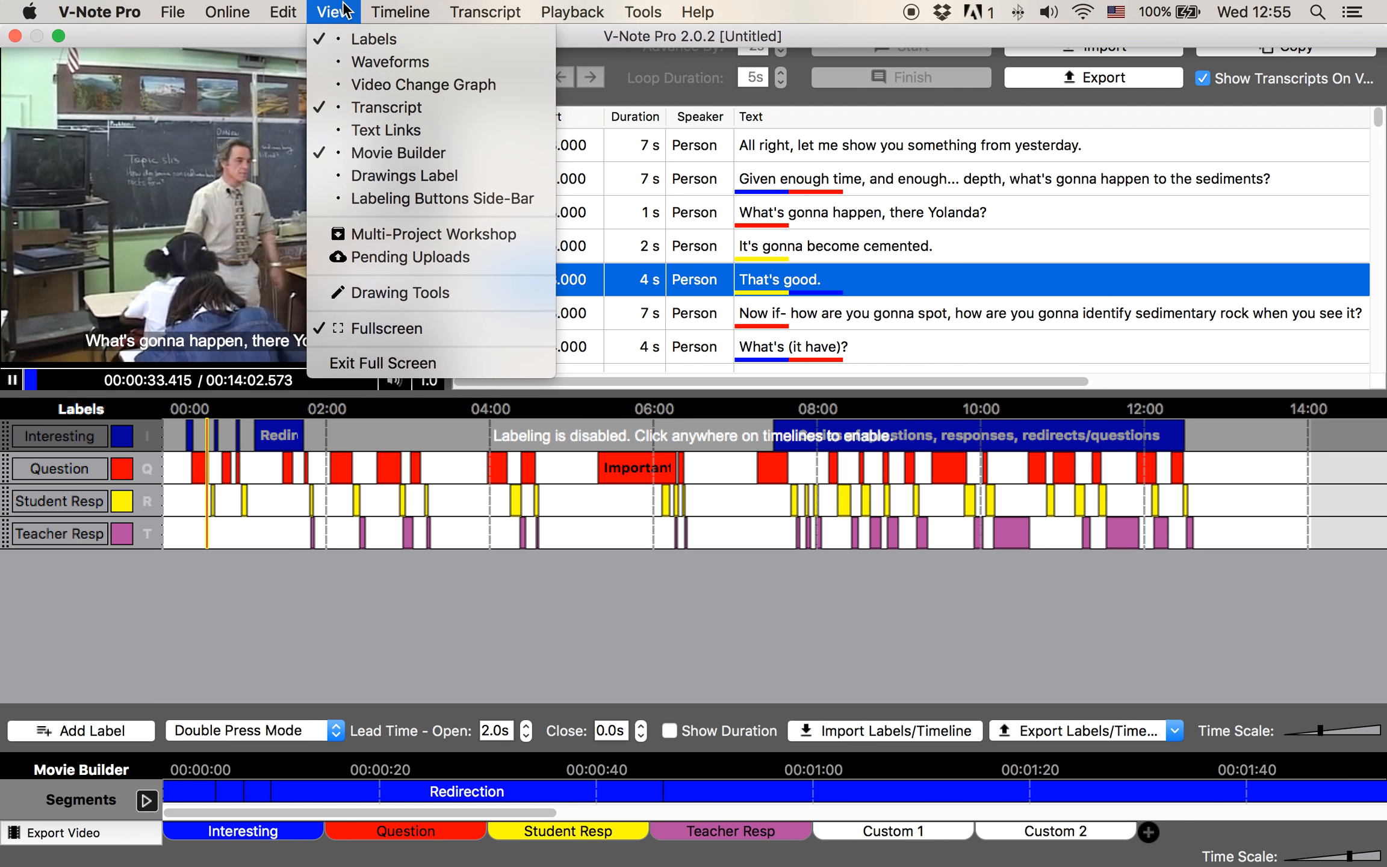
mouse_move(488, 8)
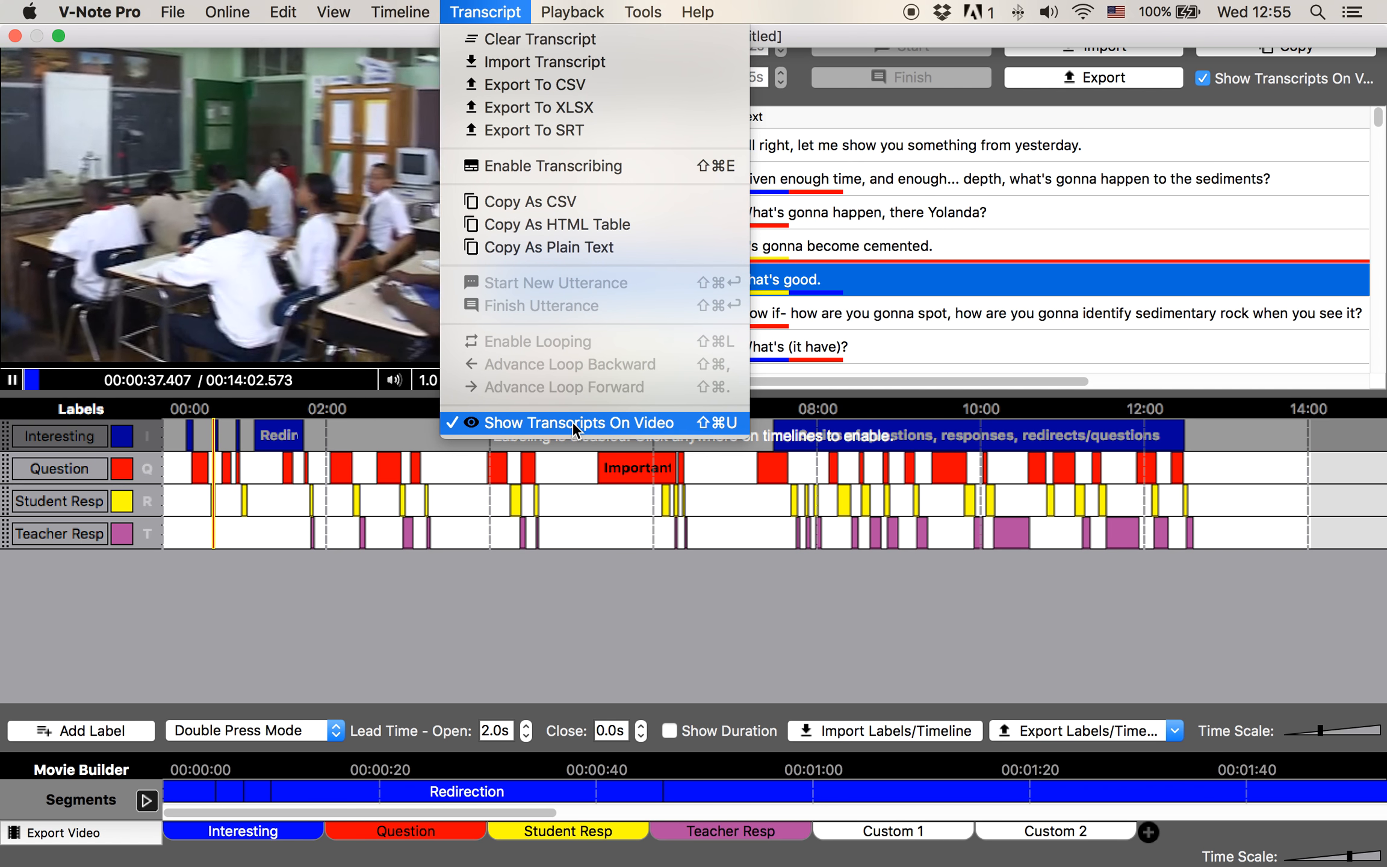
click(561, 626)
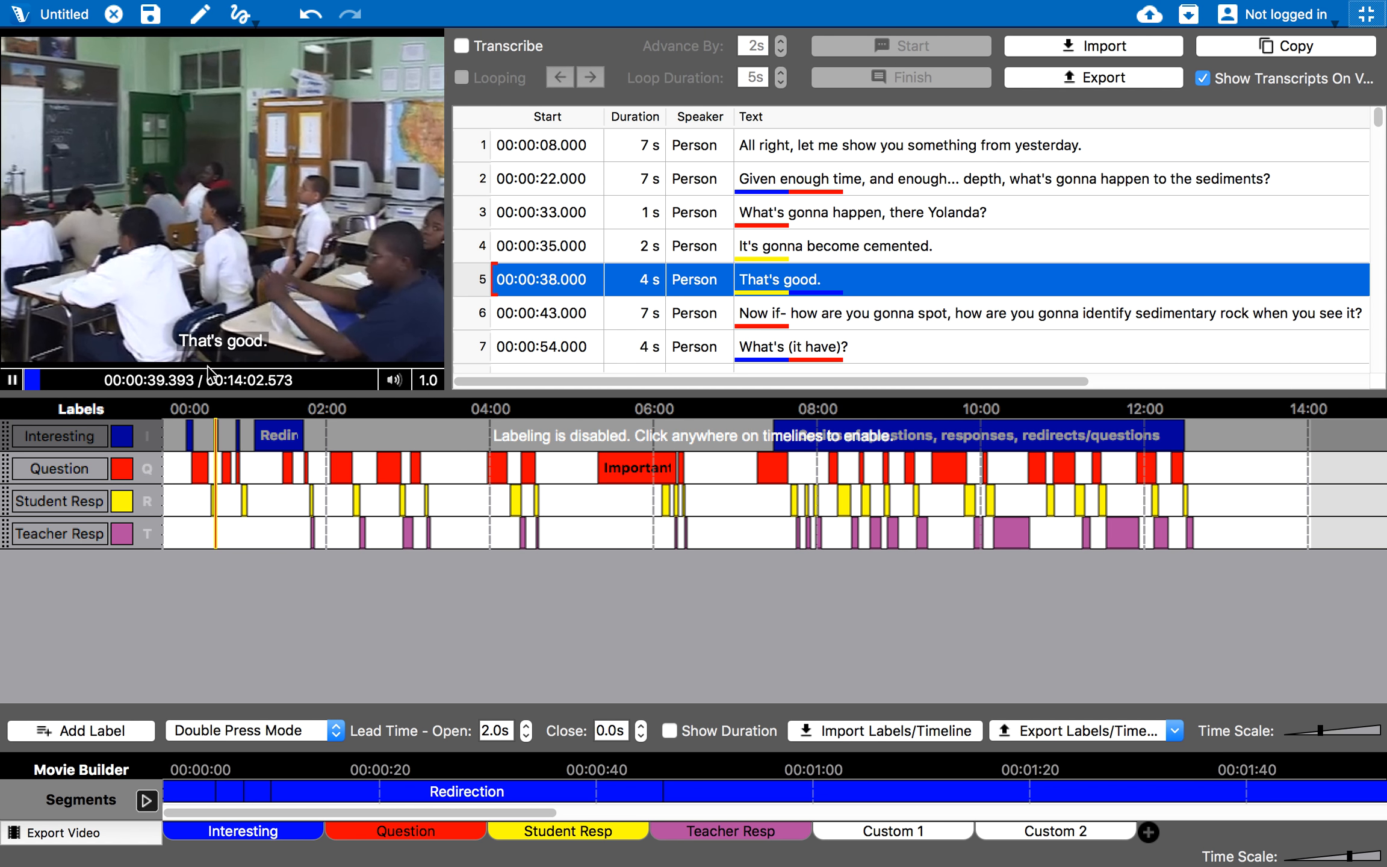
View the font choices in the Overlay Settings of the V-Note settings and close them without changes.
mouse_move(175, 9)
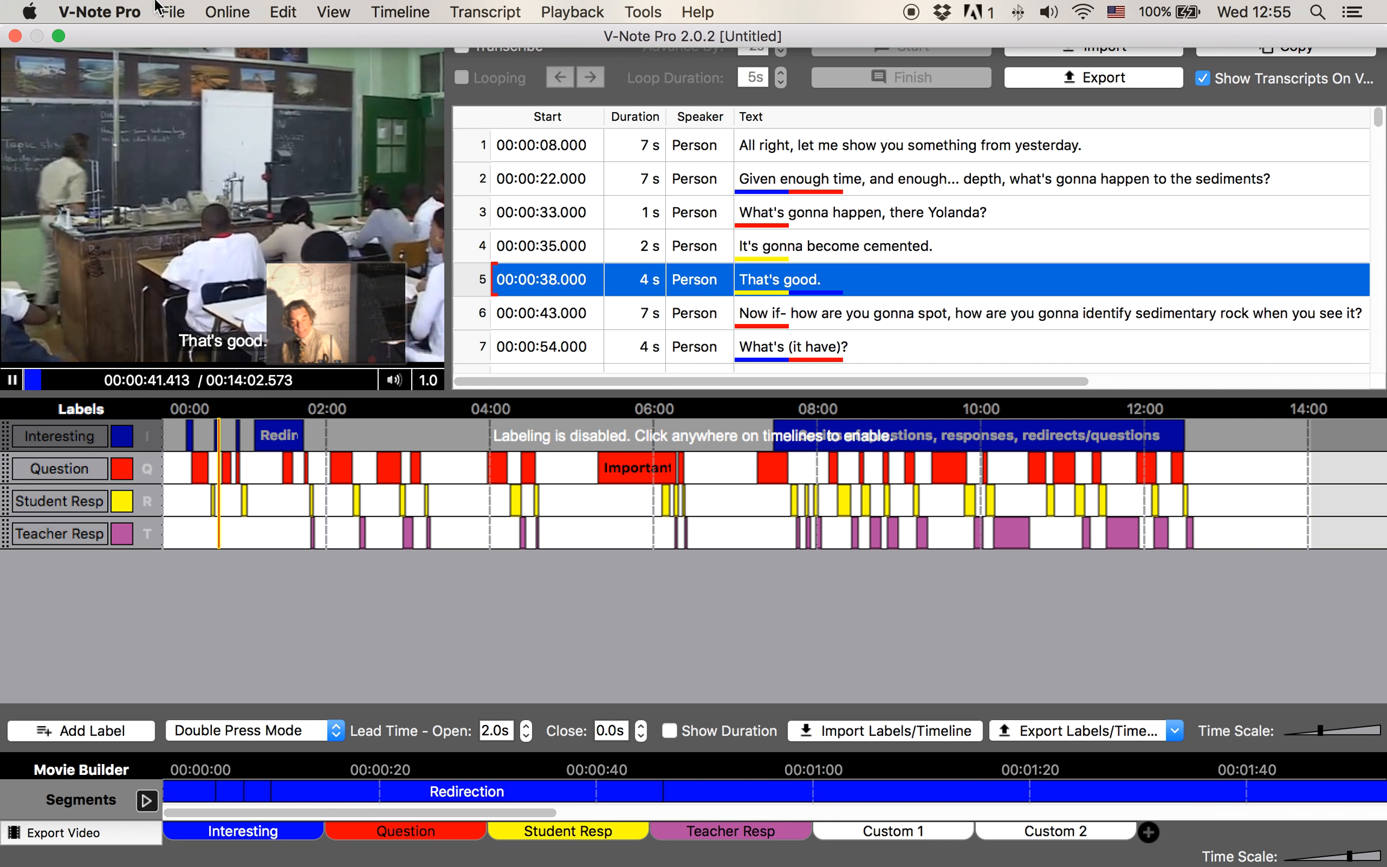
click(114, 8)
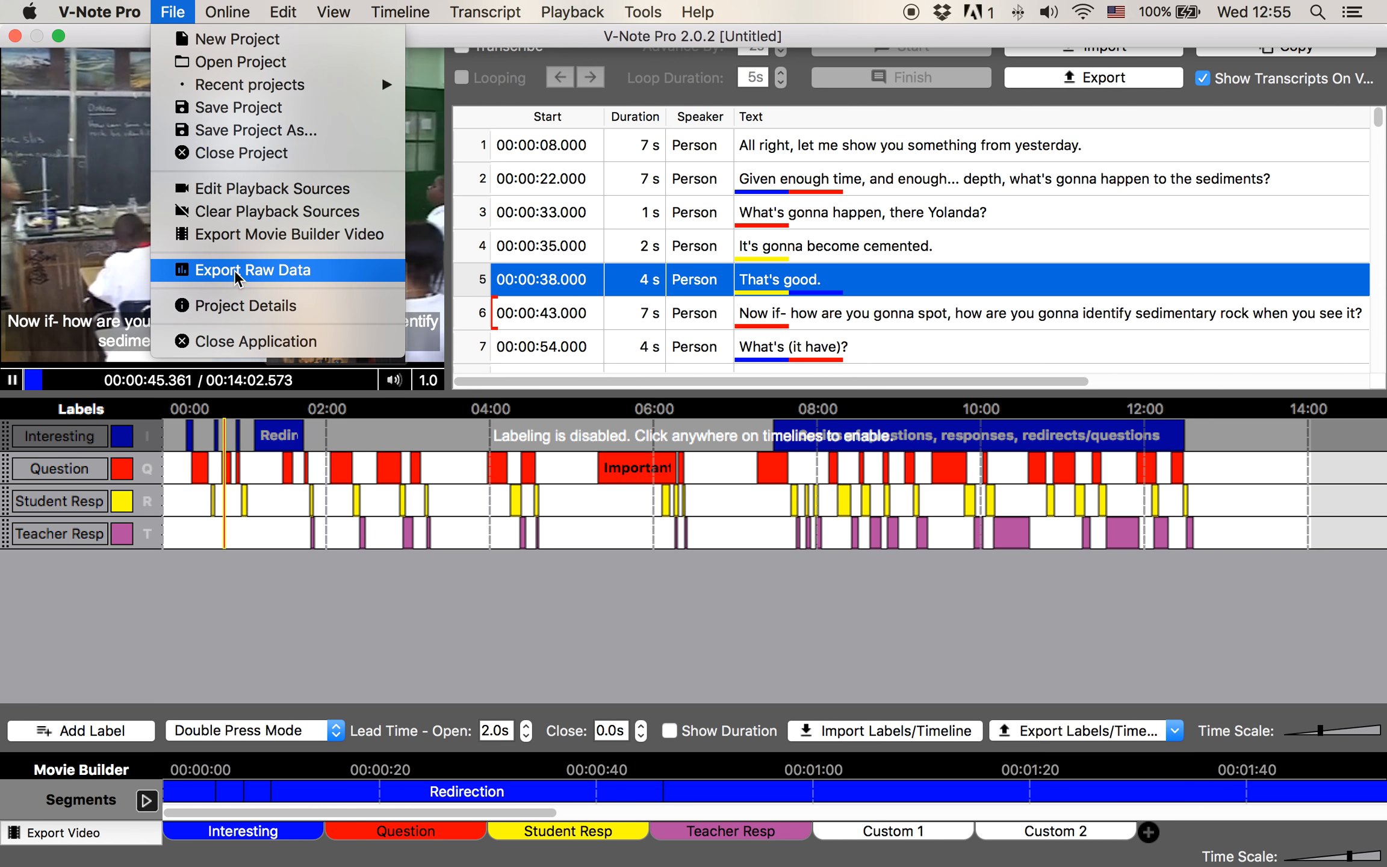
mouse_move(99, 12)
click(118, 72)
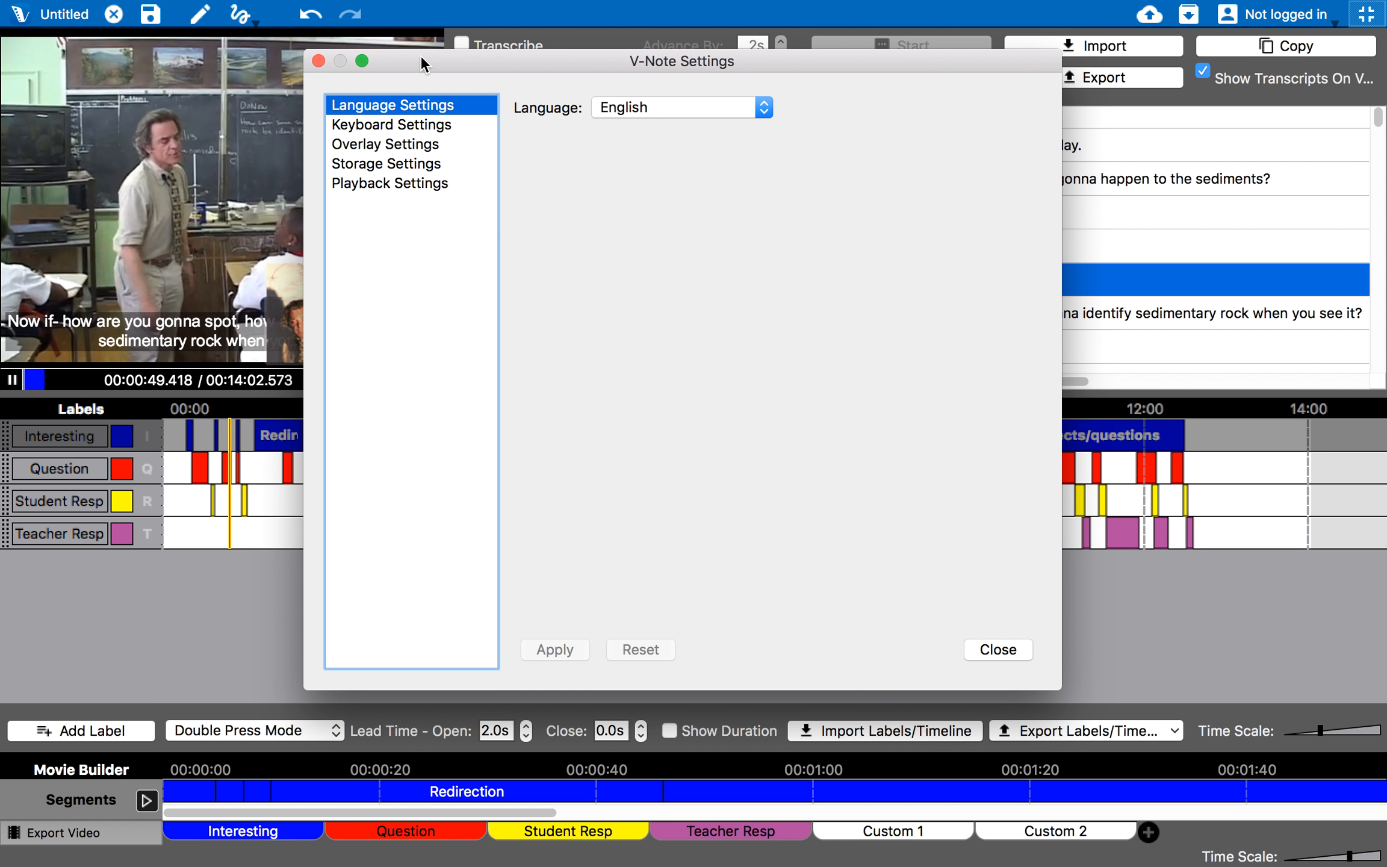
click(415, 144)
click(631, 109)
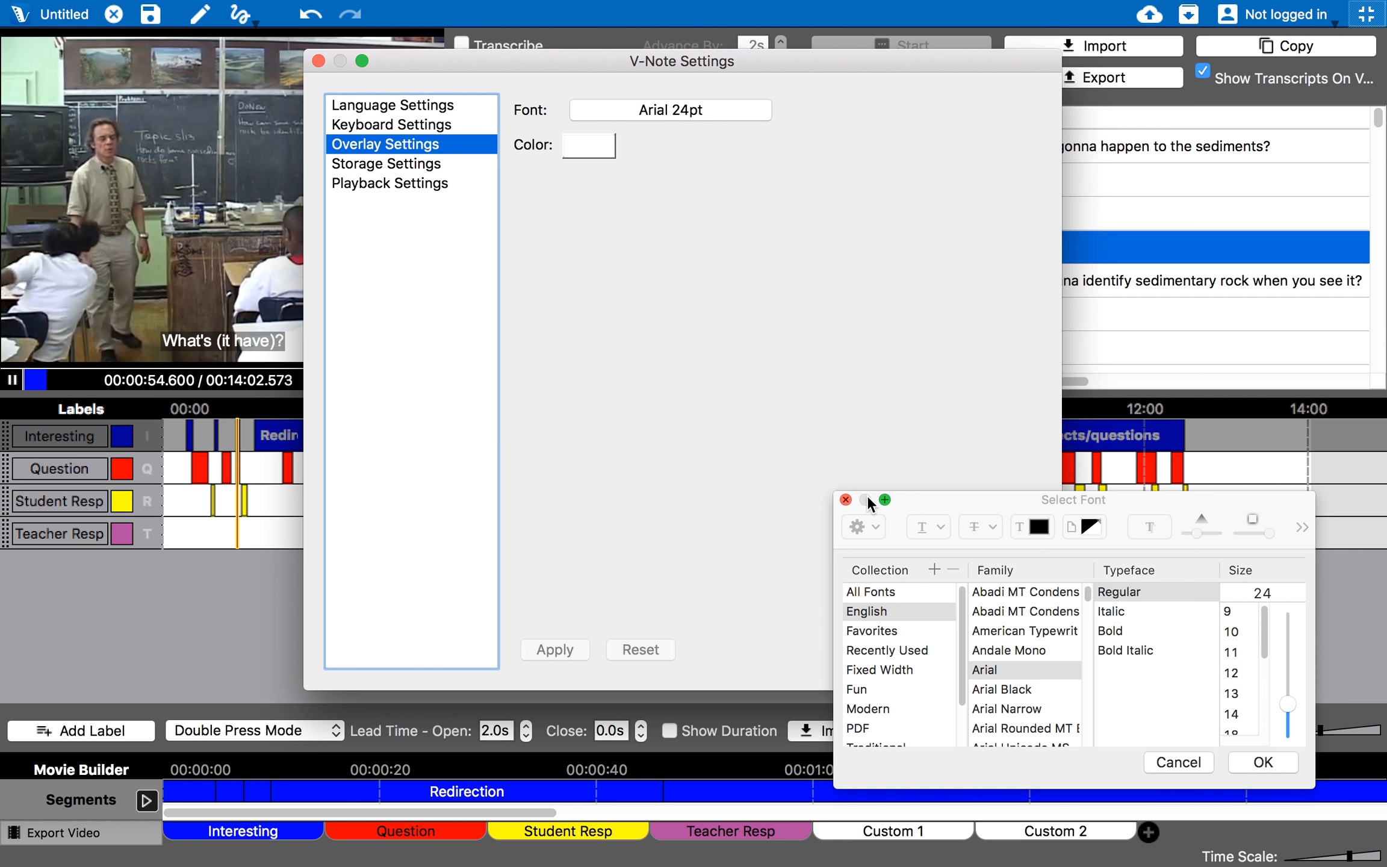
click(846, 500)
click(999, 650)
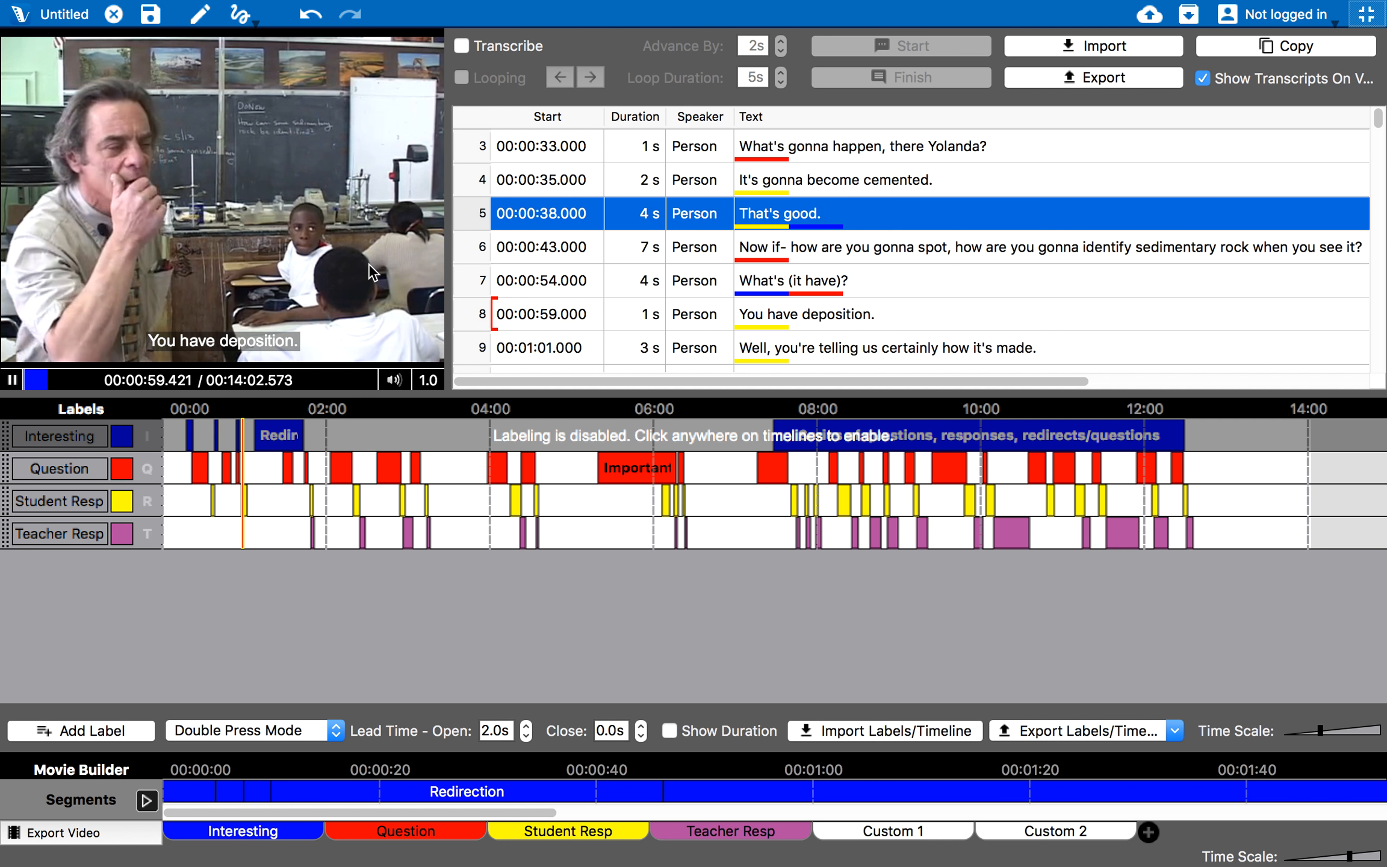
Re-enable labeling on the timelines and pause the video.
click(593, 532)
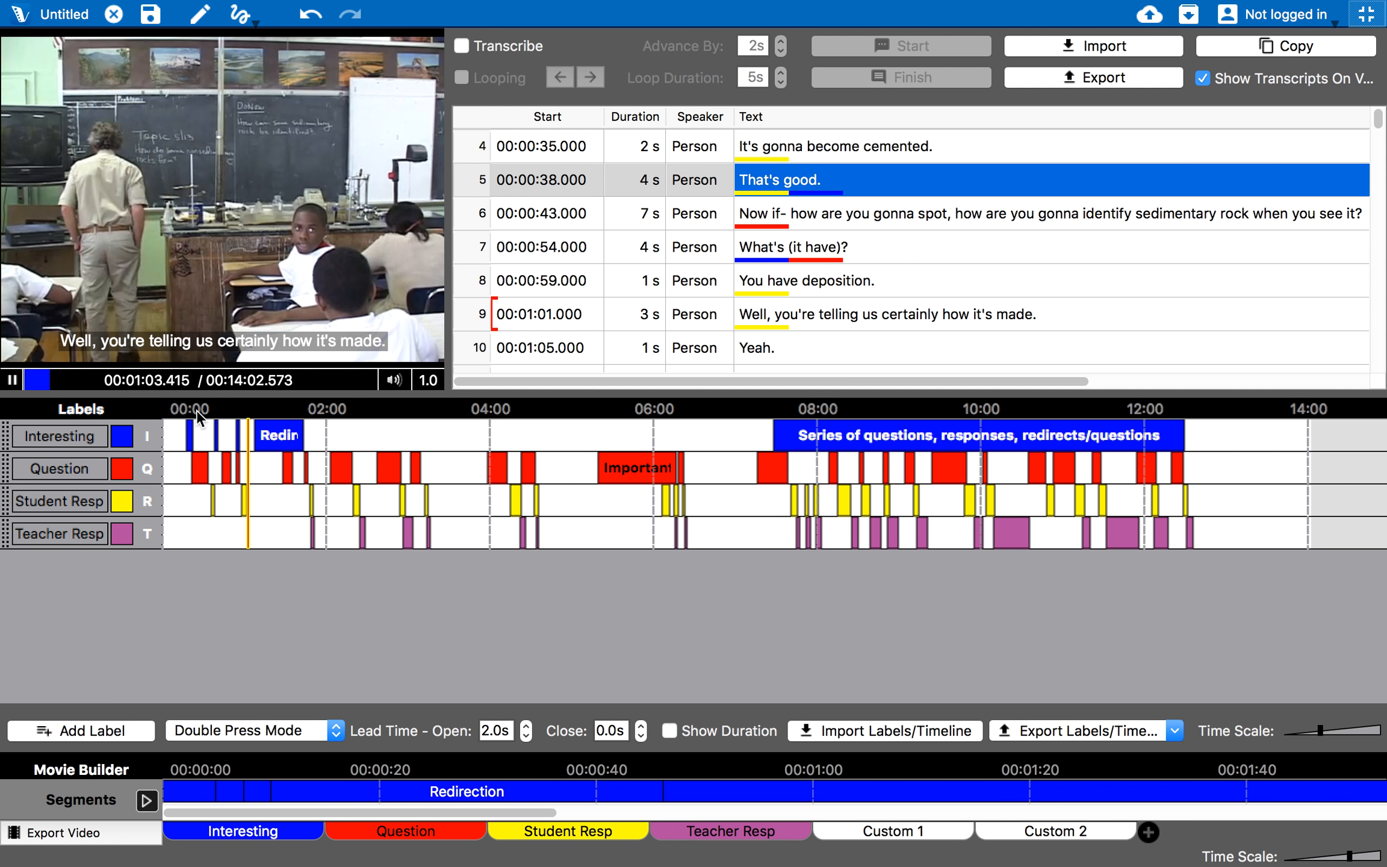
key(space)
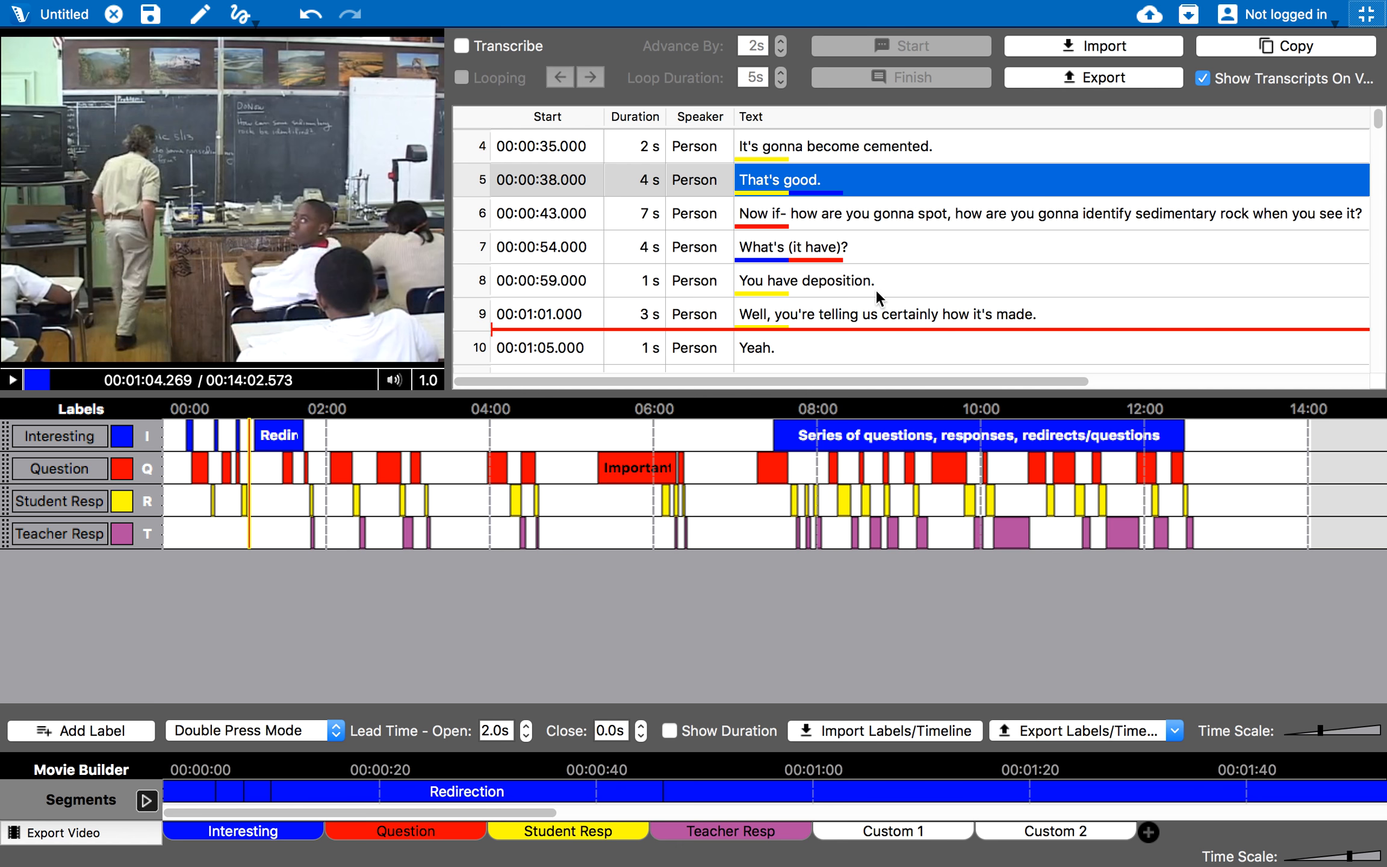
Examine the Create Labeled Instances On Timeline options for the transcript utterance at 00:01:05, then re-enable labeling on the timelines.
scroll(877, 298, down, 5)
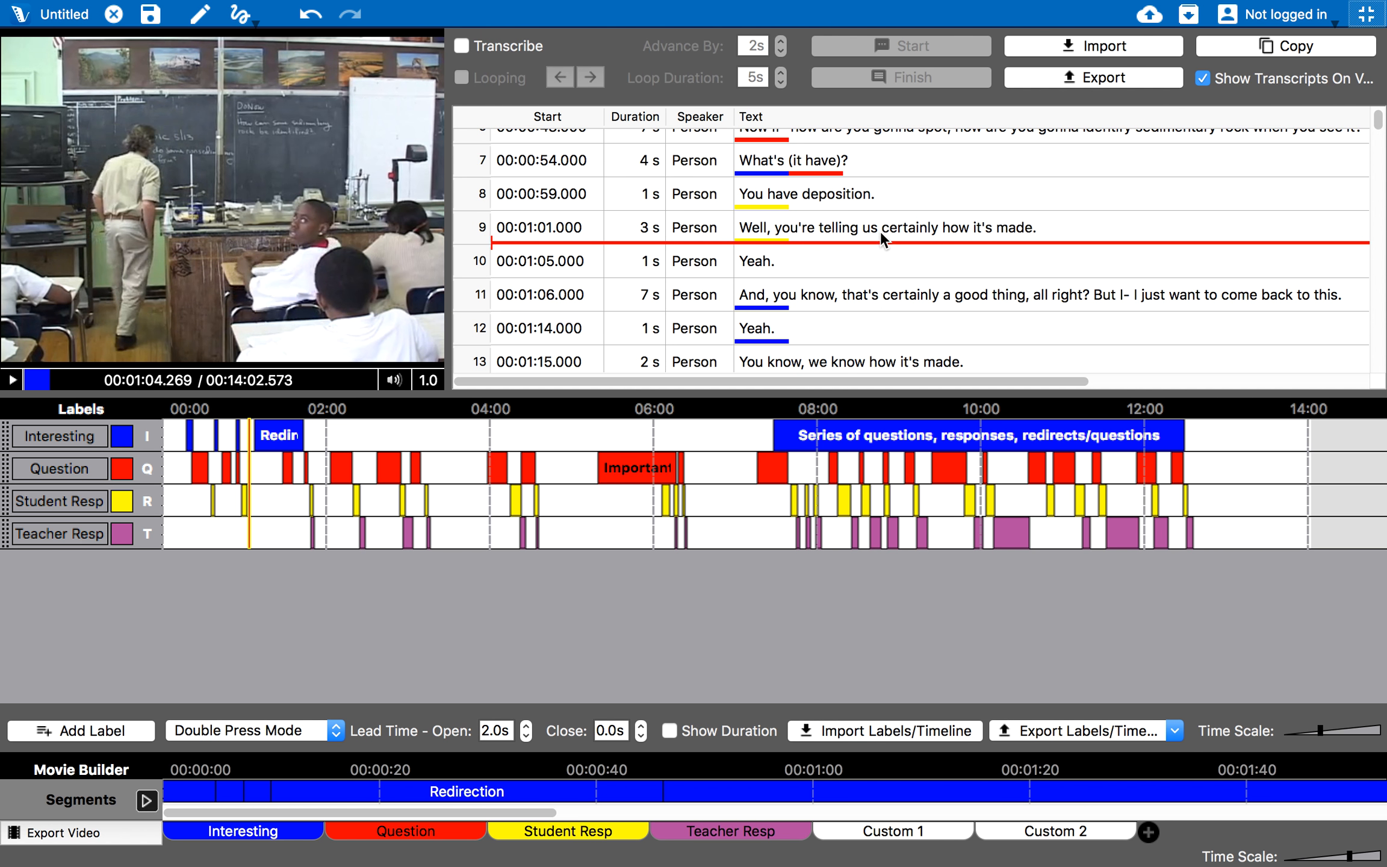
click(856, 270)
scroll(852, 267, right, 5)
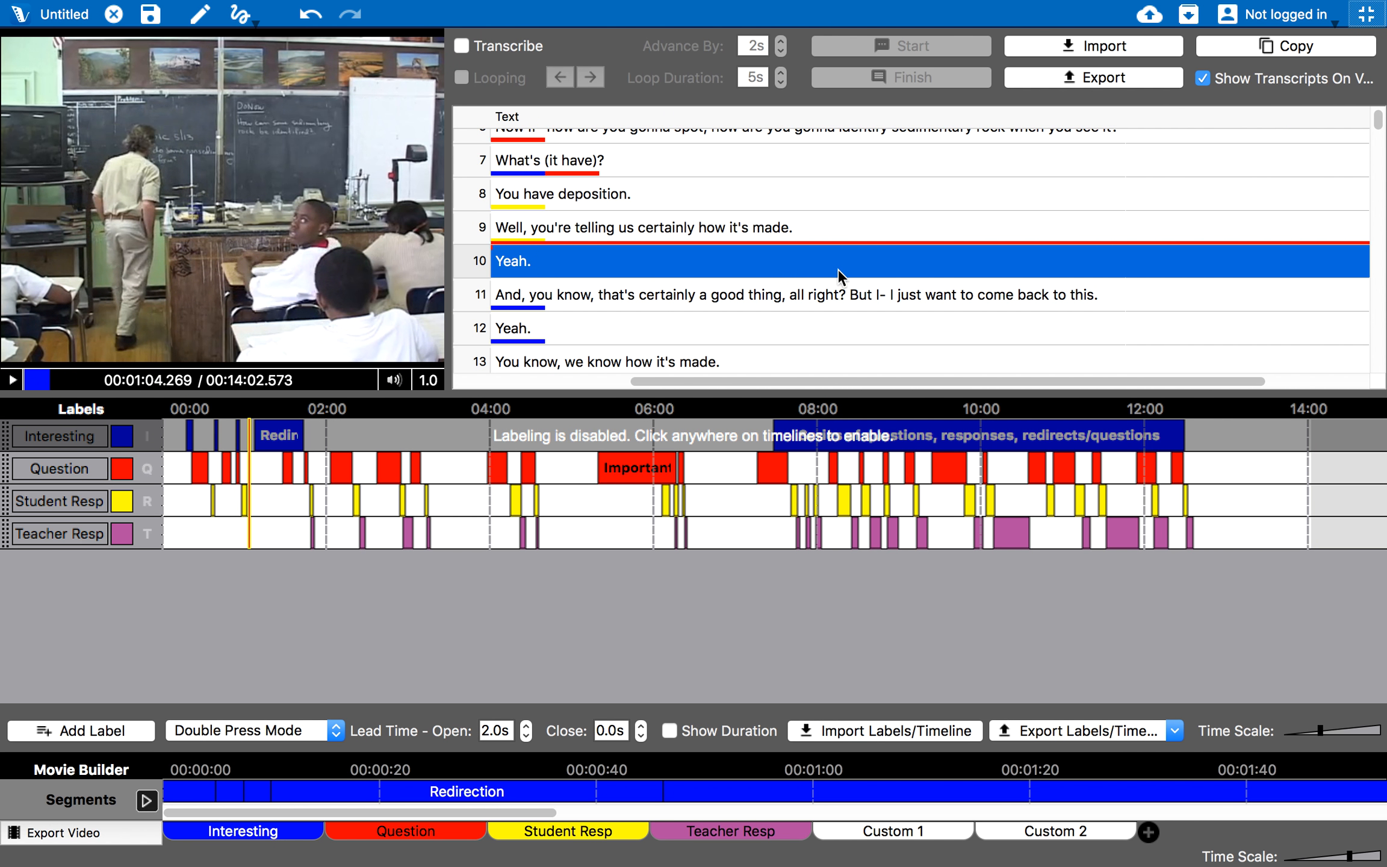
drag(735, 381, 580, 383)
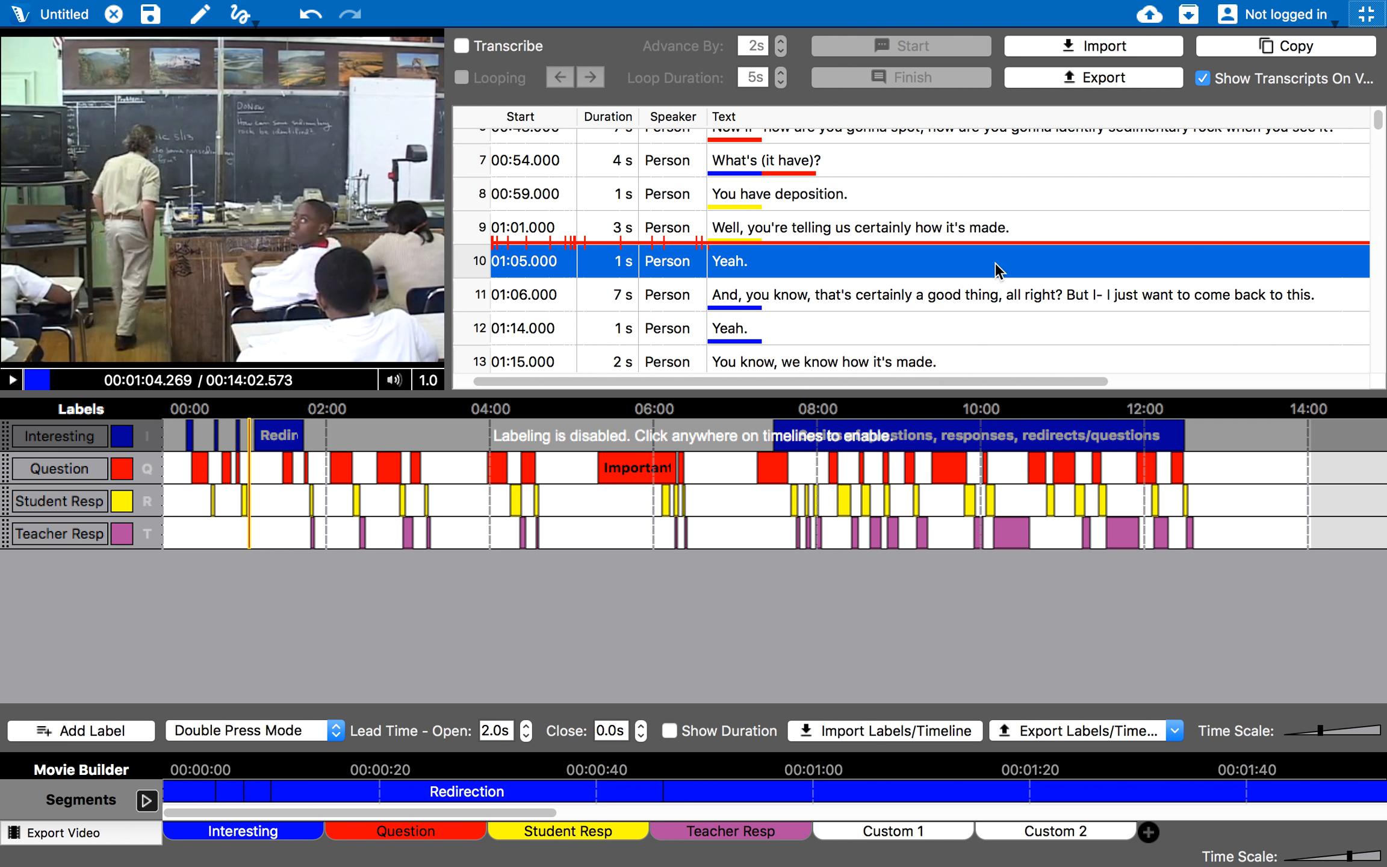
right_click(855, 265)
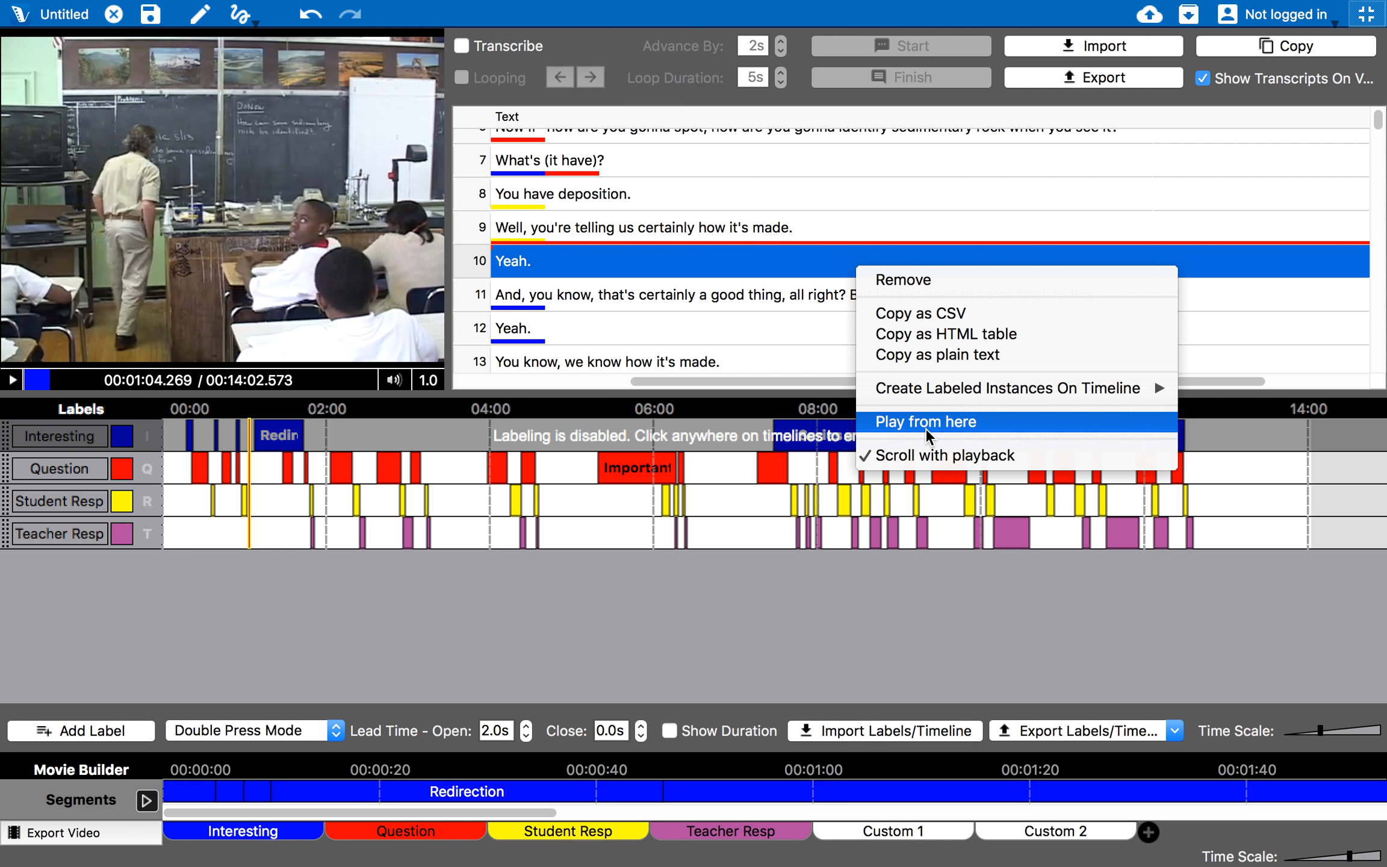
mouse_move(944, 392)
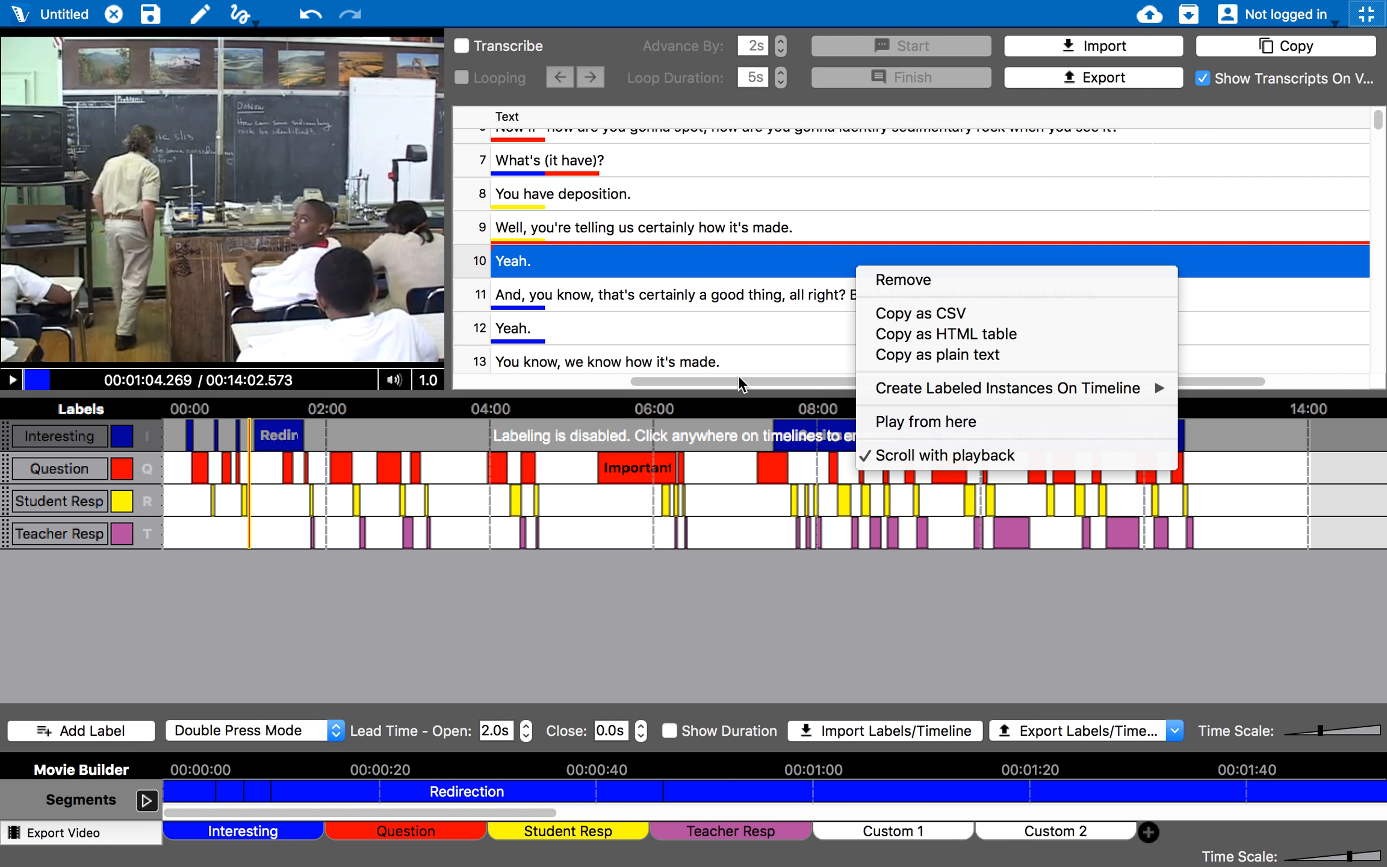
click(658, 377)
click(541, 379)
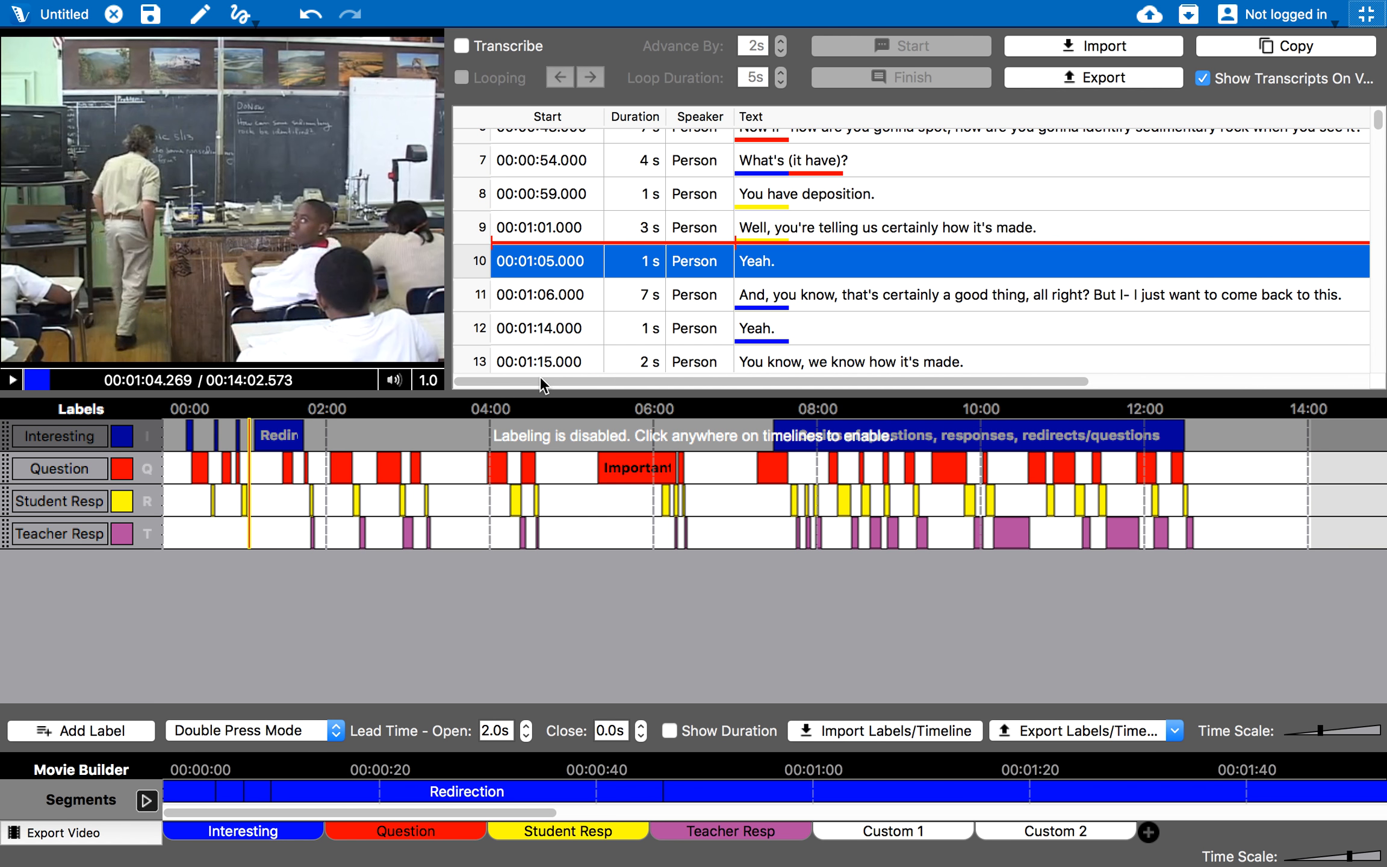
right_click(547, 264)
mouse_move(830, 388)
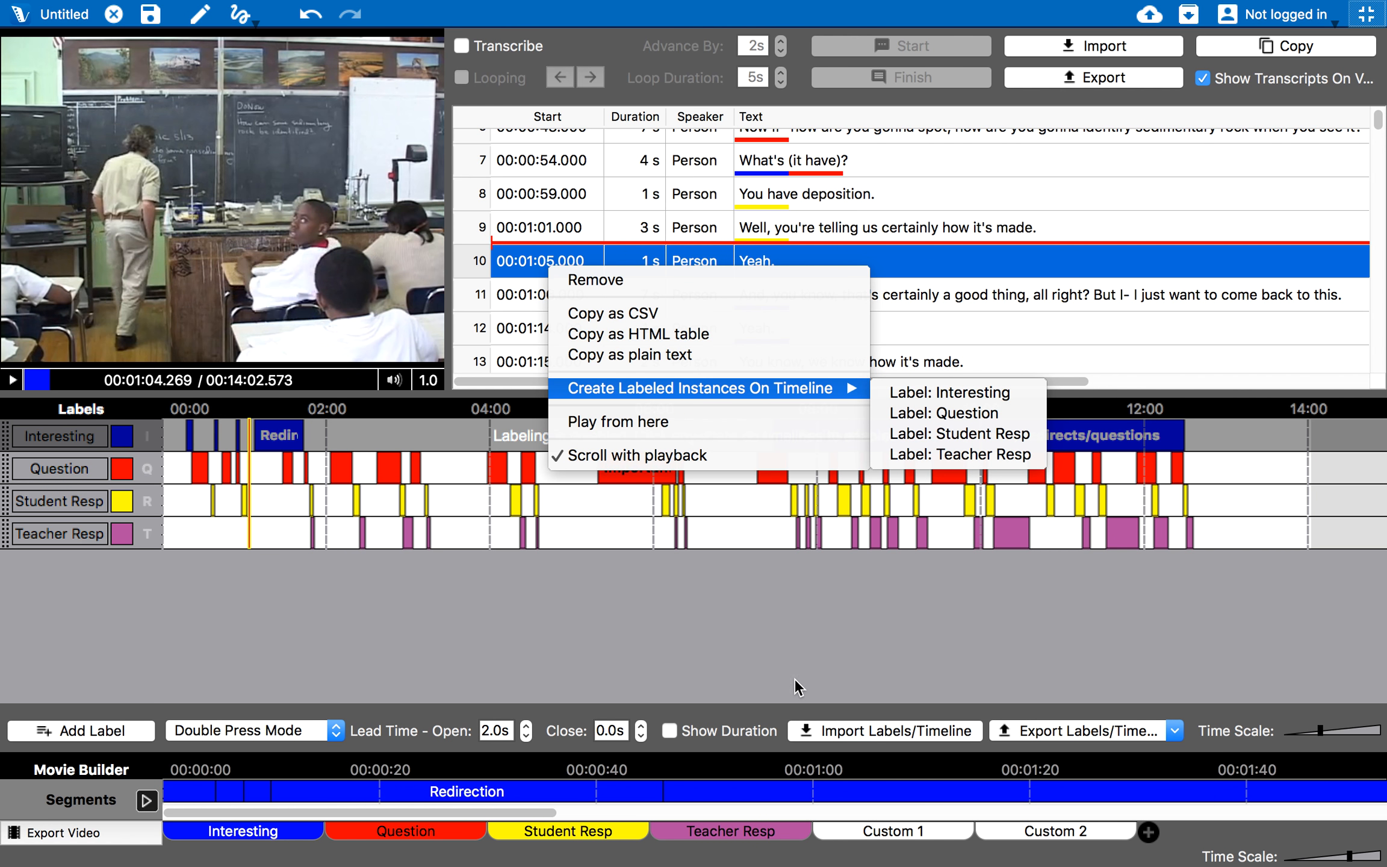
click(796, 653)
click(740, 511)
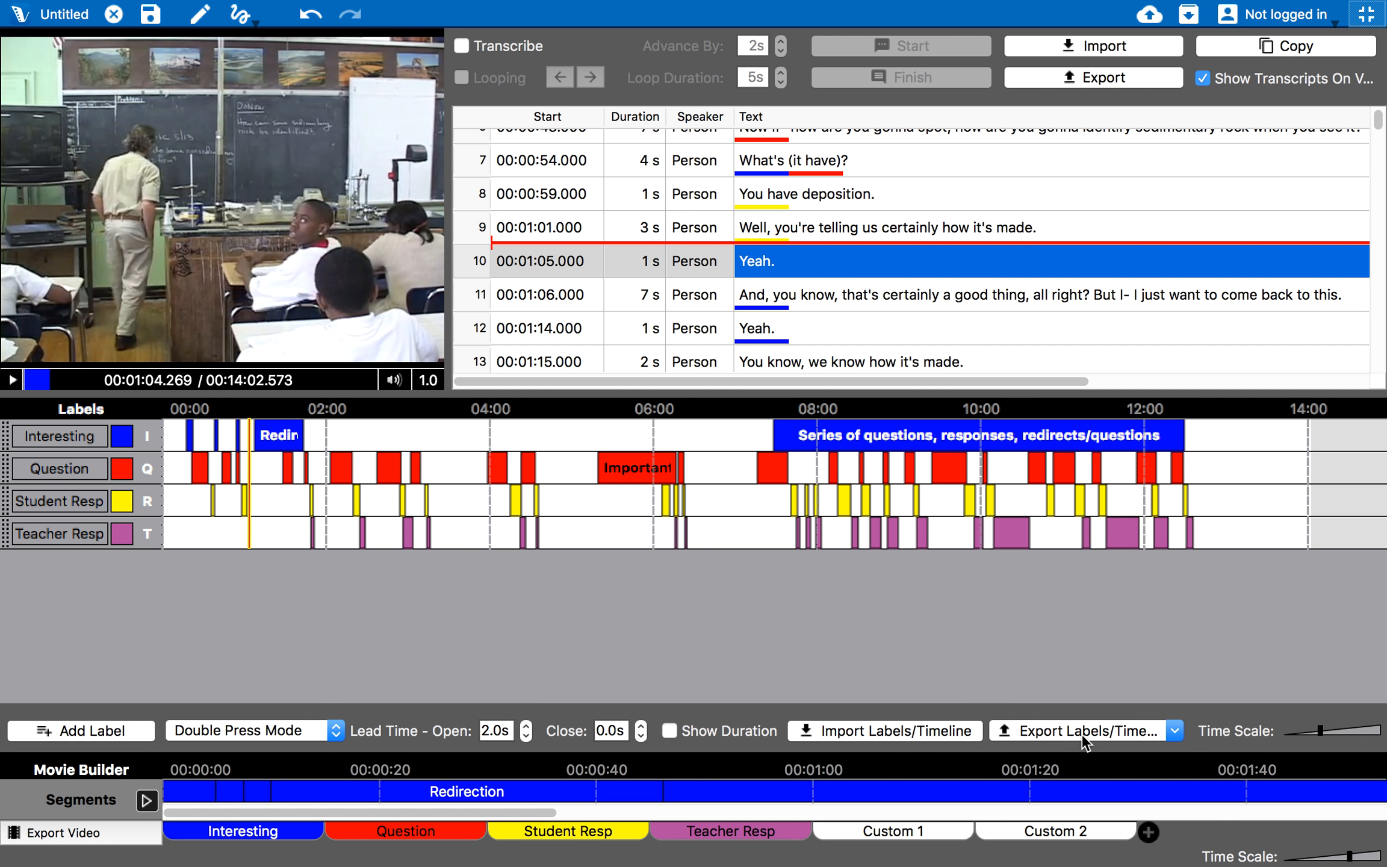
View the export options for labels and timelines without exporting anything.
click(1065, 729)
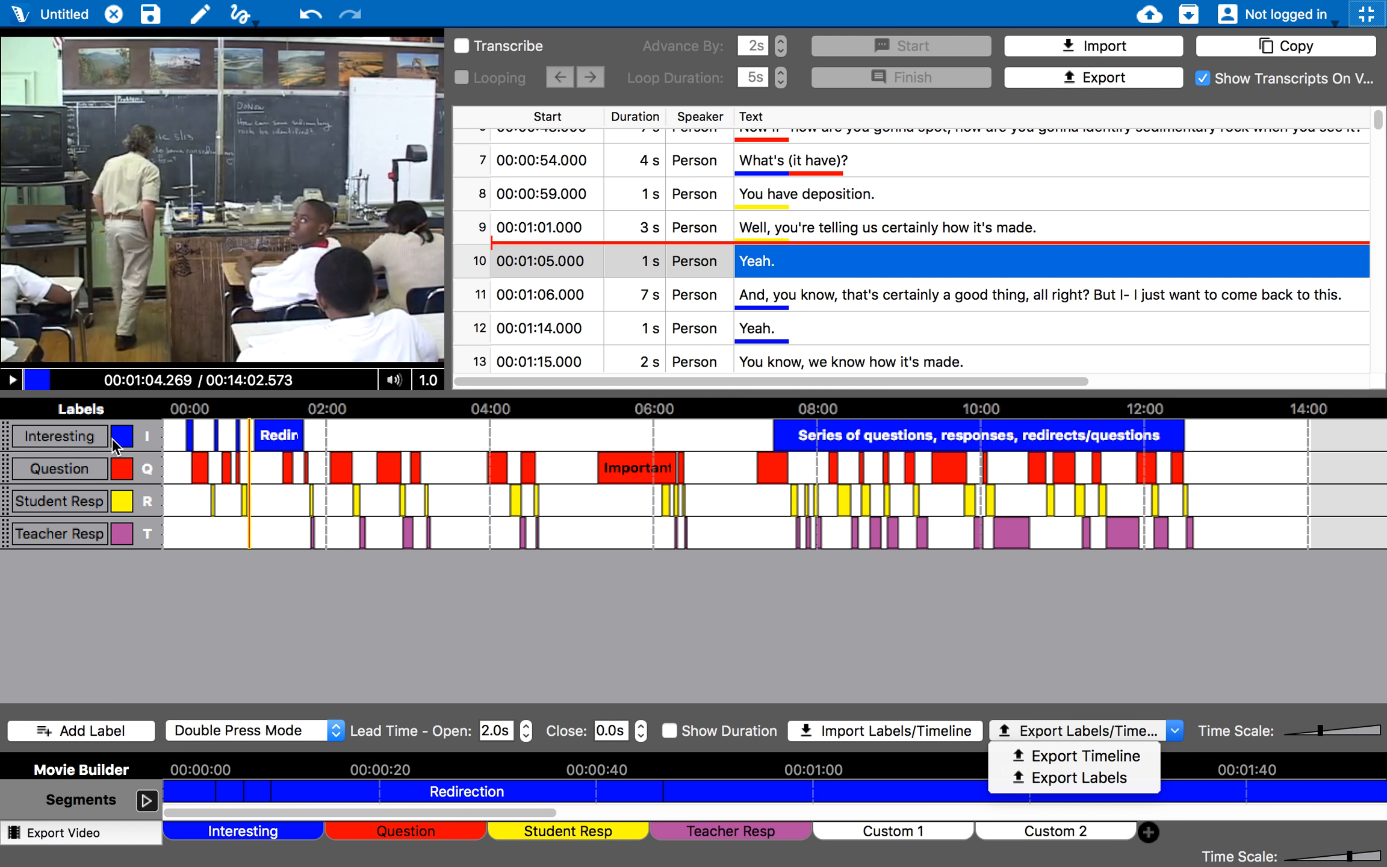
click(959, 704)
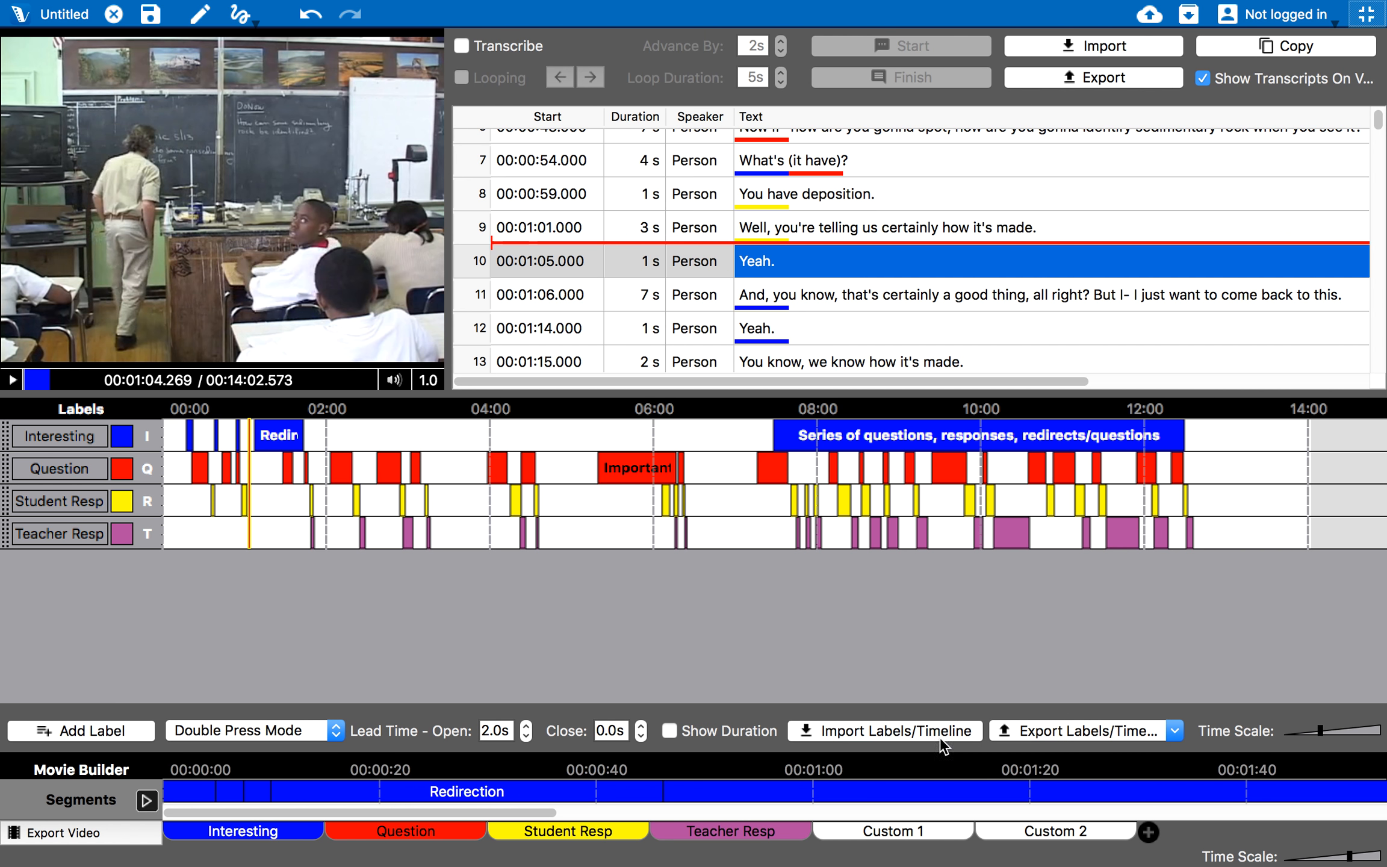
Export the project's timeline to the Desktop as a V-Note Timeline file named "test timelines".
click(1039, 729)
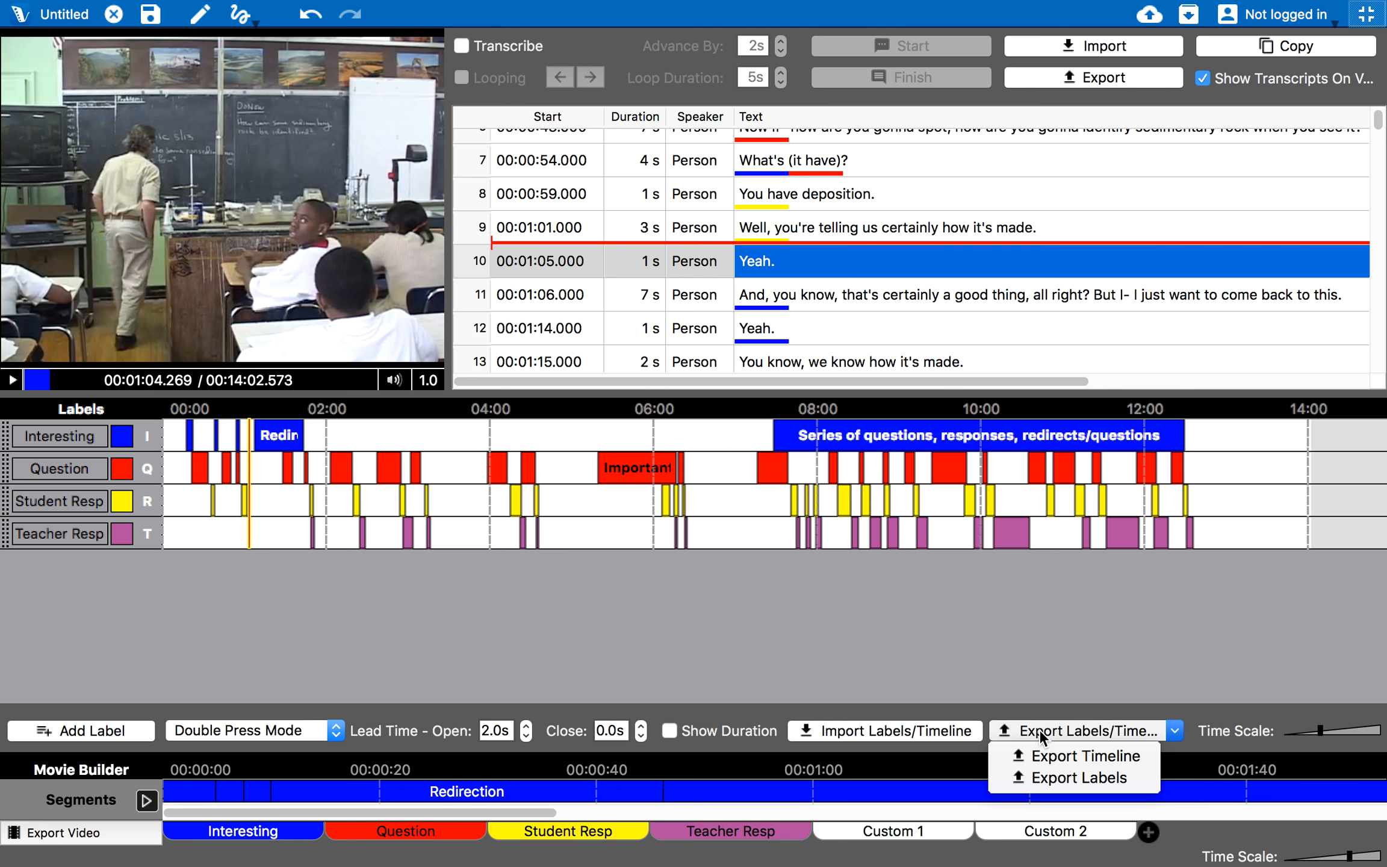
click(1067, 757)
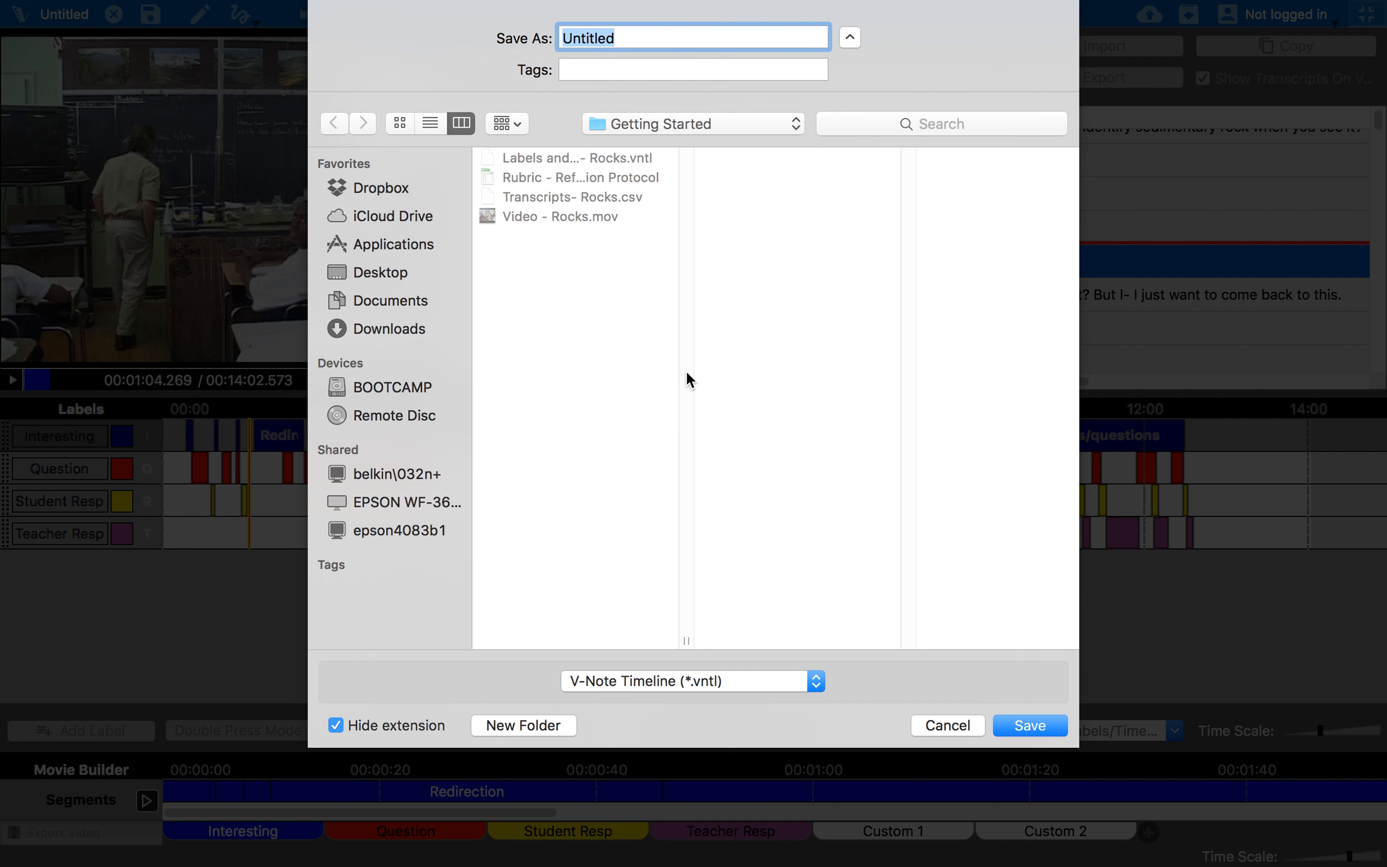
click(412, 284)
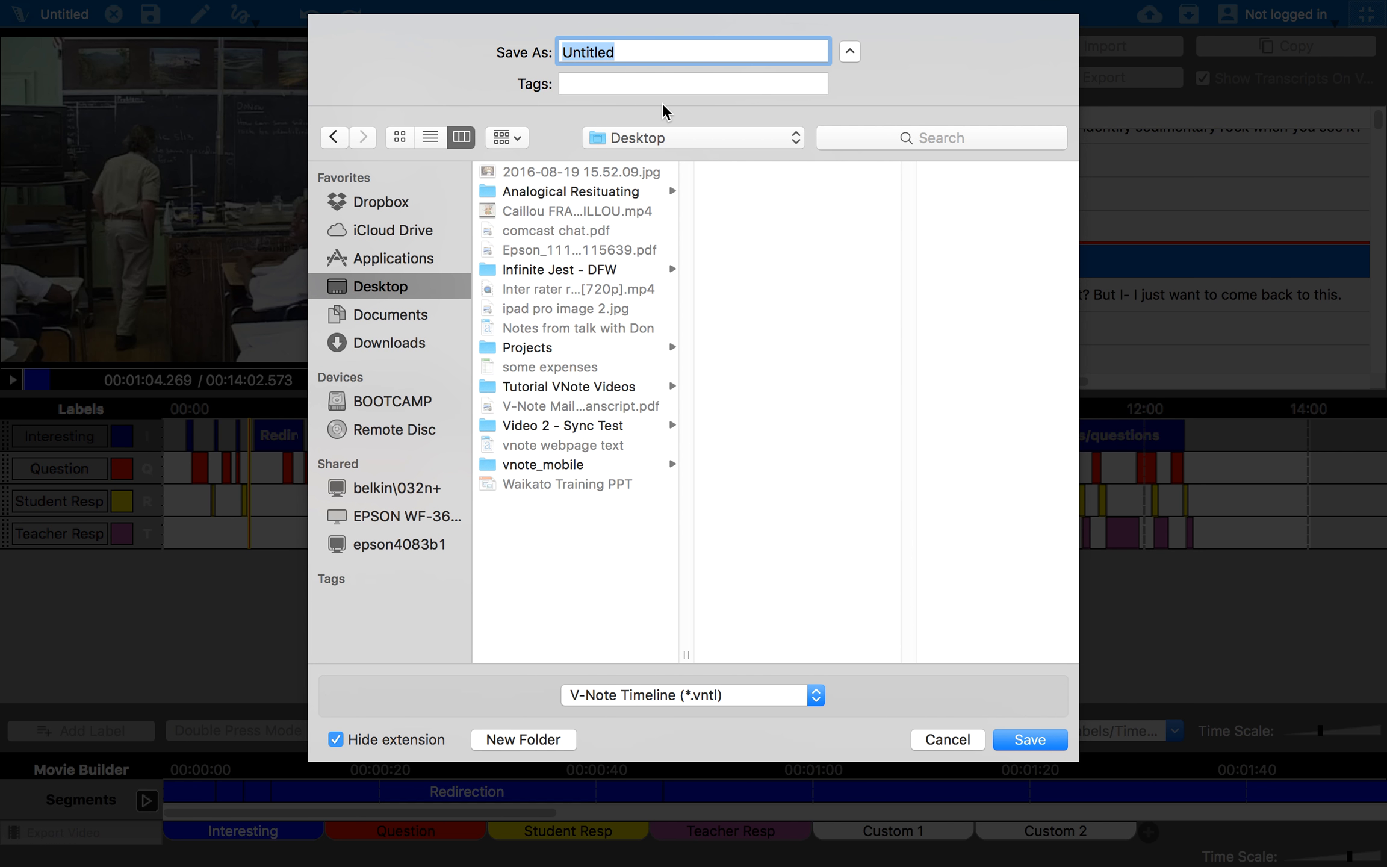
text(test timelines)
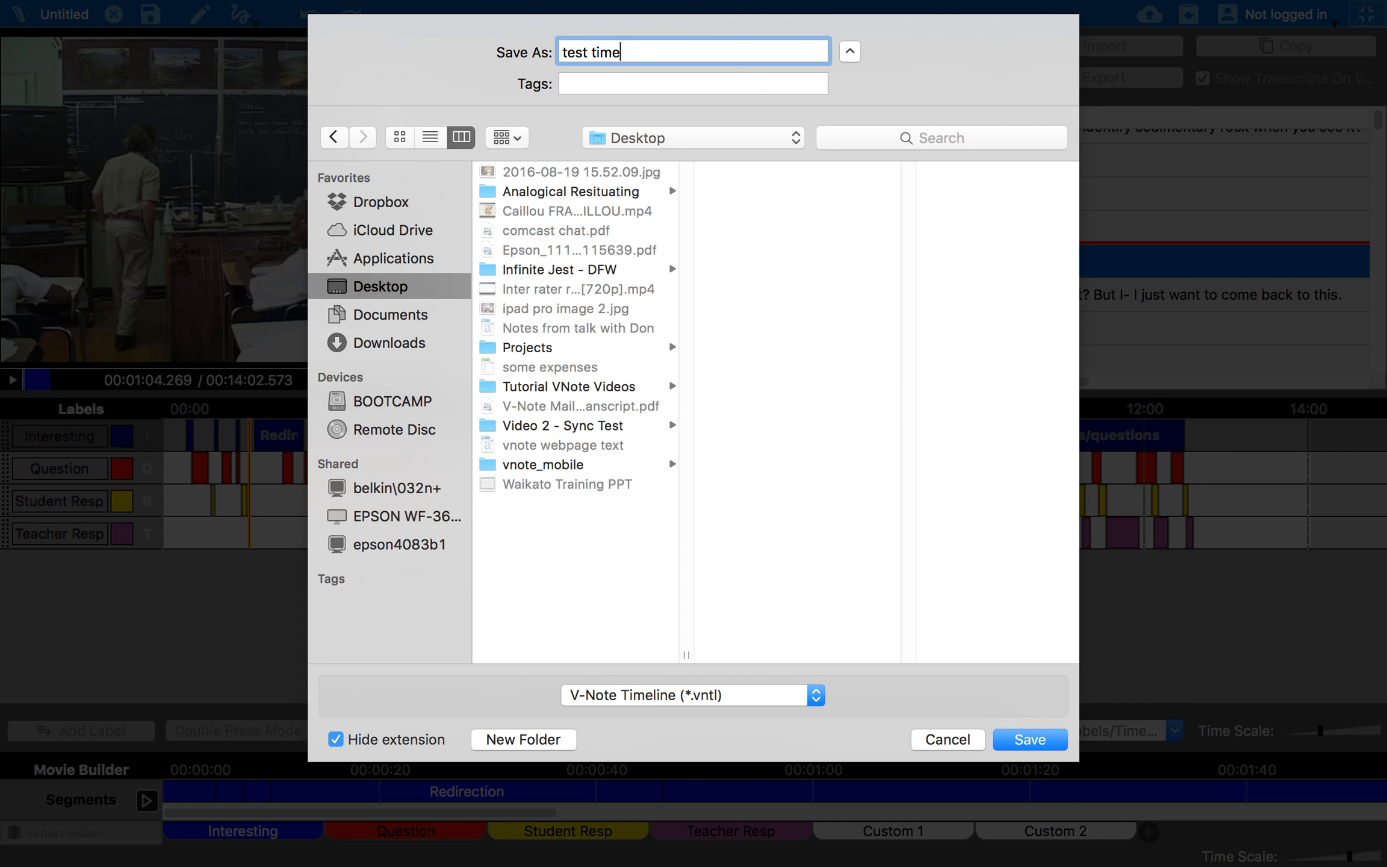
click(1027, 739)
Locate test timelines.vntl on the Desktop through the label and timeline import, and cancel without importing it.
click(885, 731)
click(395, 243)
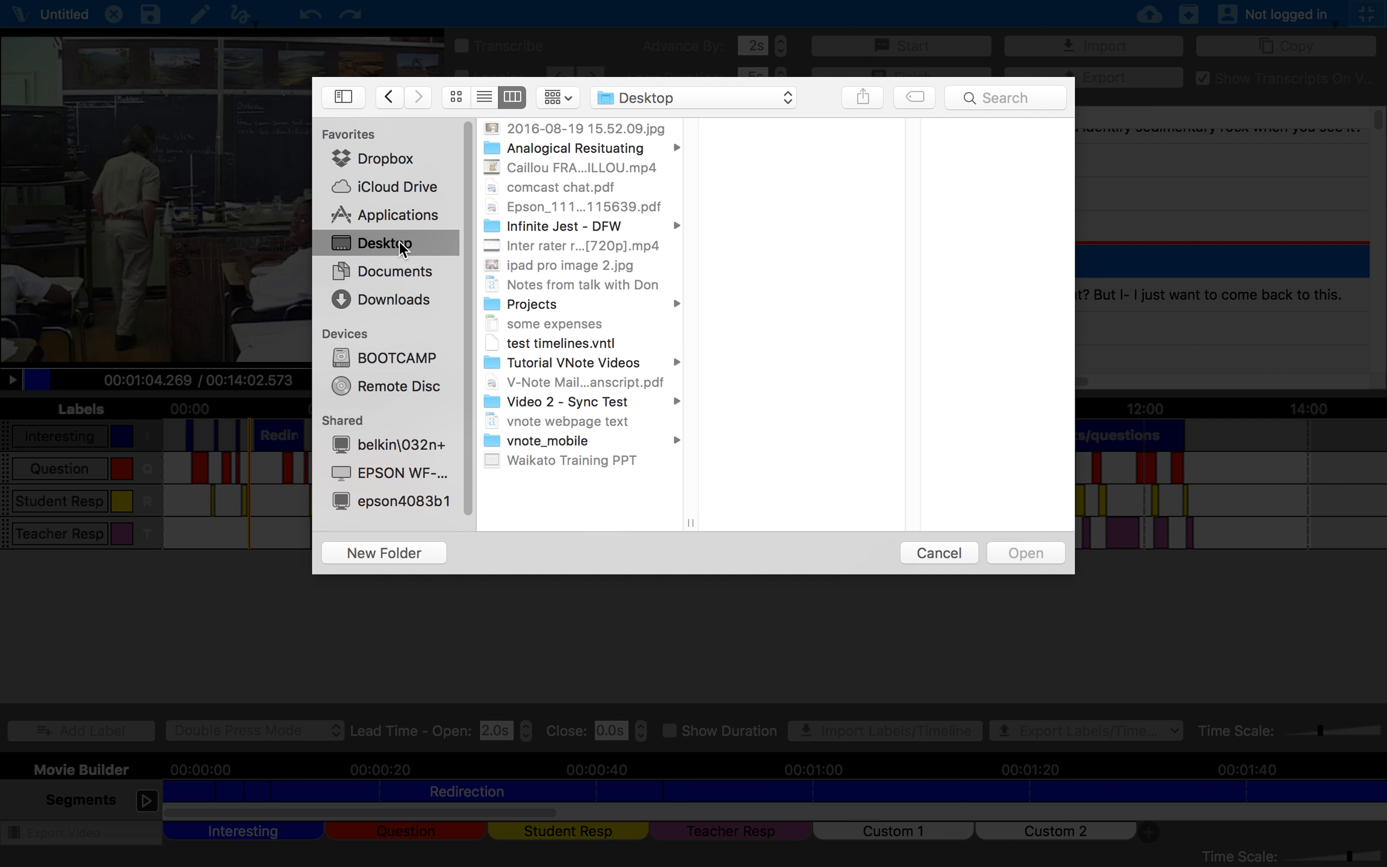
click(594, 347)
click(937, 557)
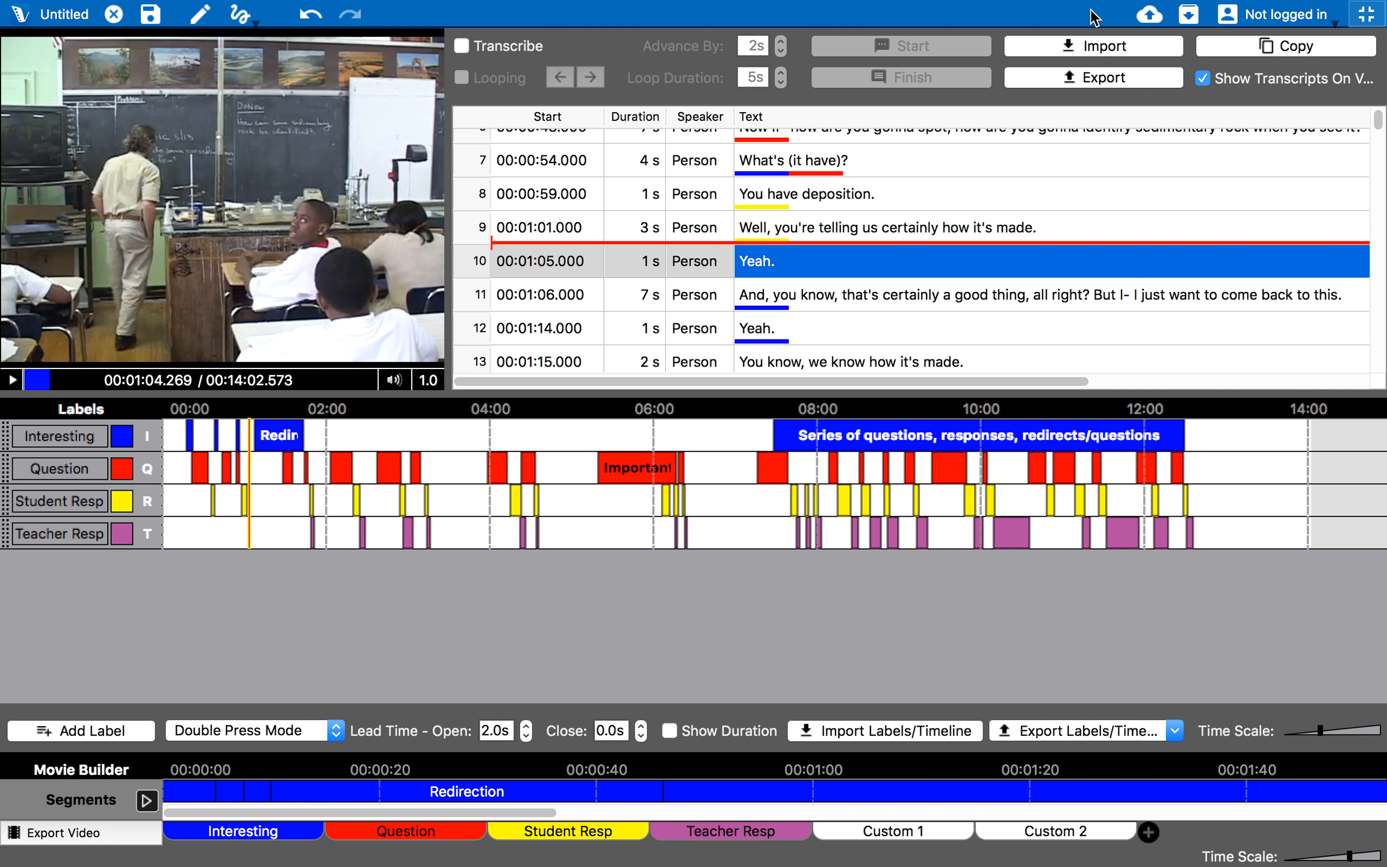
Show the Text Links table beside the video in place of the transcript.
mouse_move(616, 3)
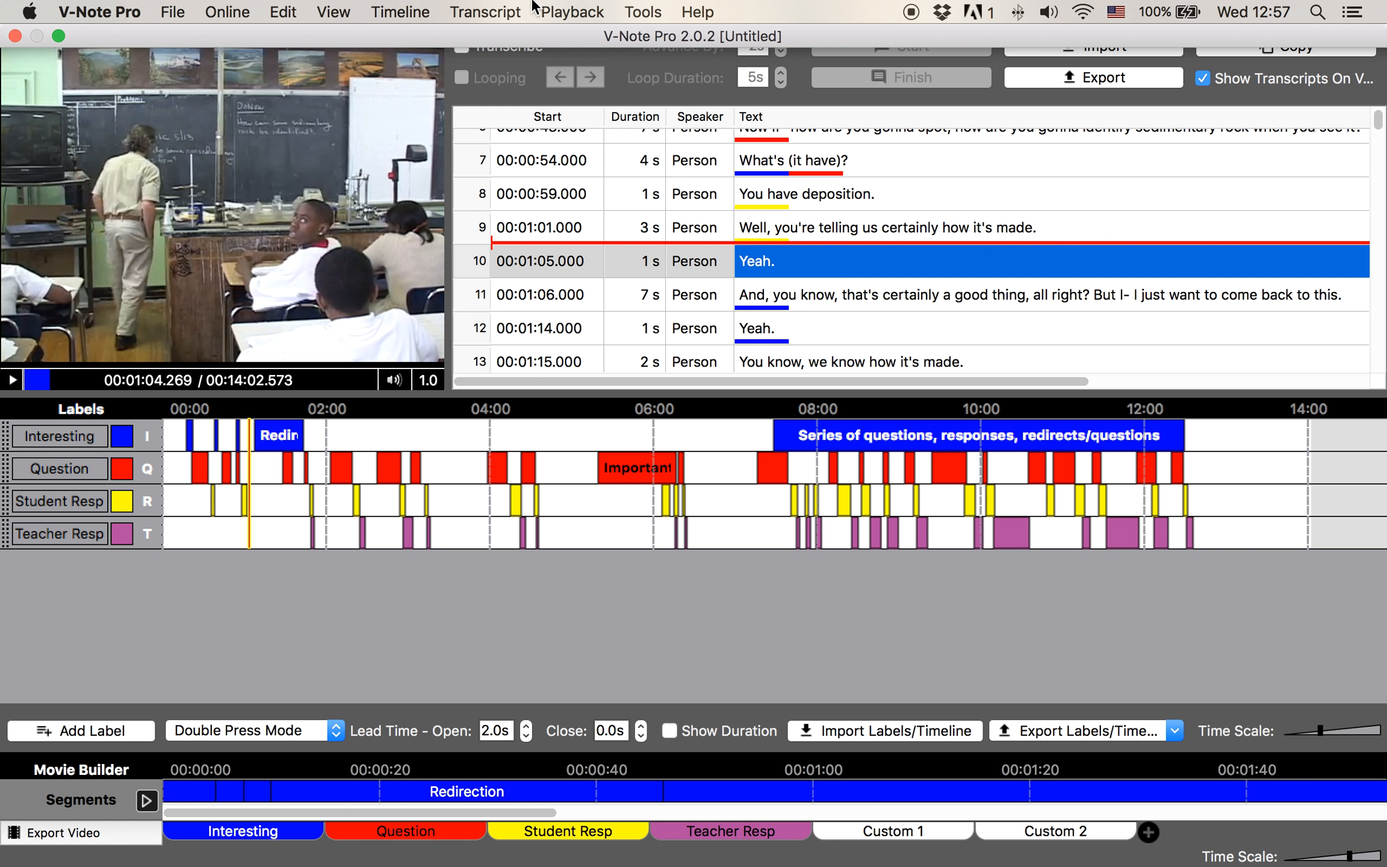
click(333, 12)
click(374, 109)
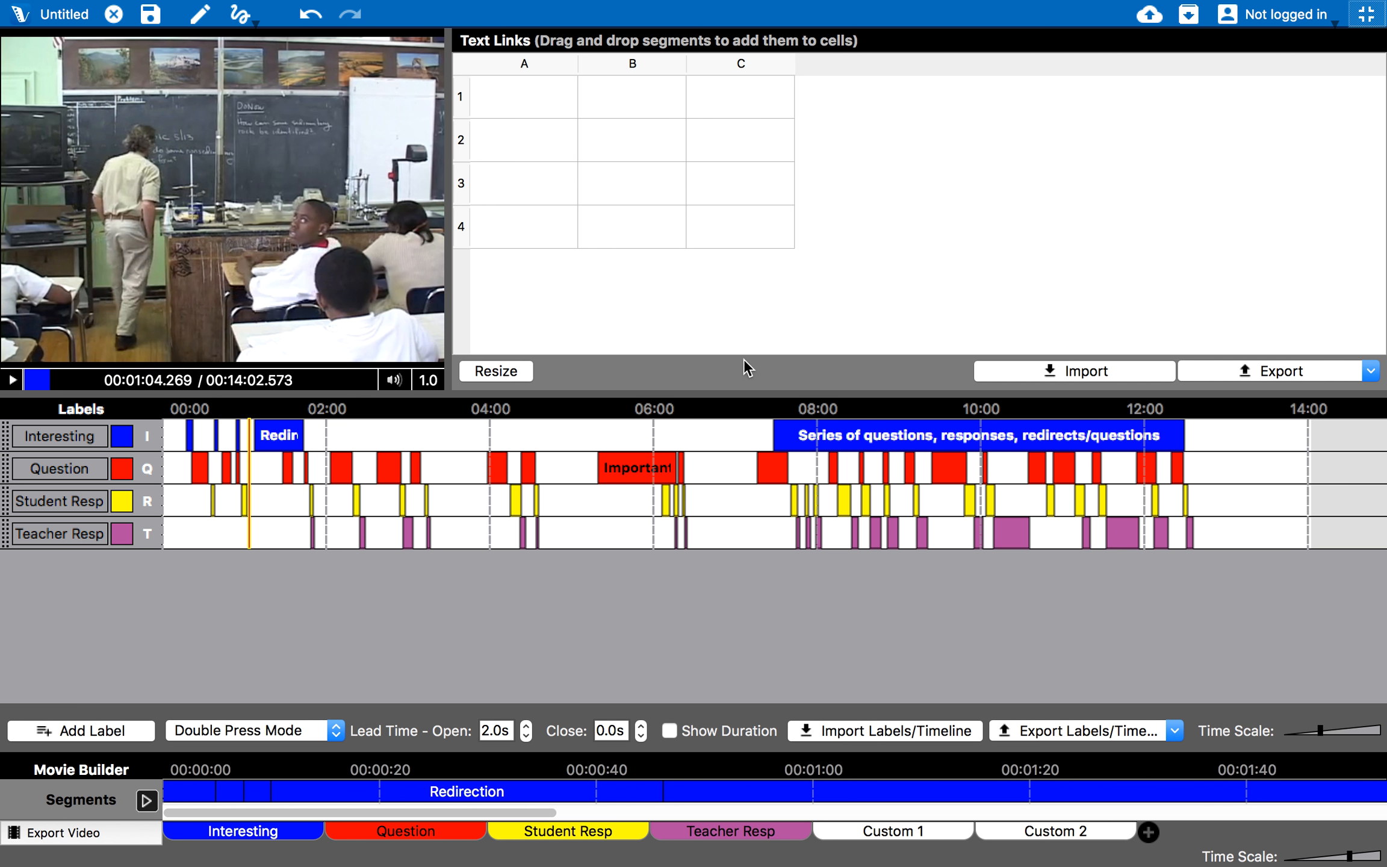
Import the Rubric - Reformed Teaching Operation Protocol spreadsheet from the Getting Started folder into the Text Links table.
click(1092, 371)
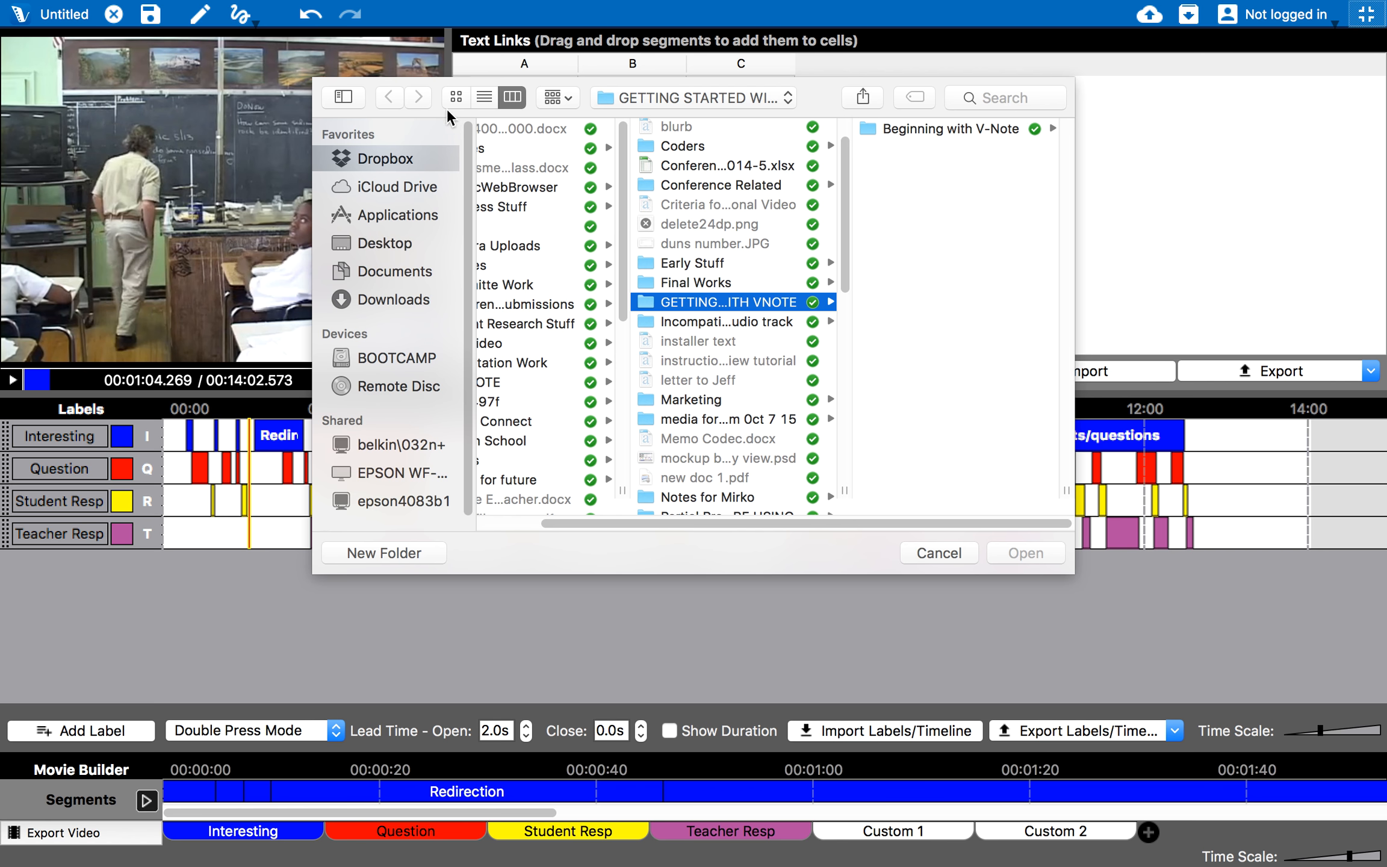
click(970, 128)
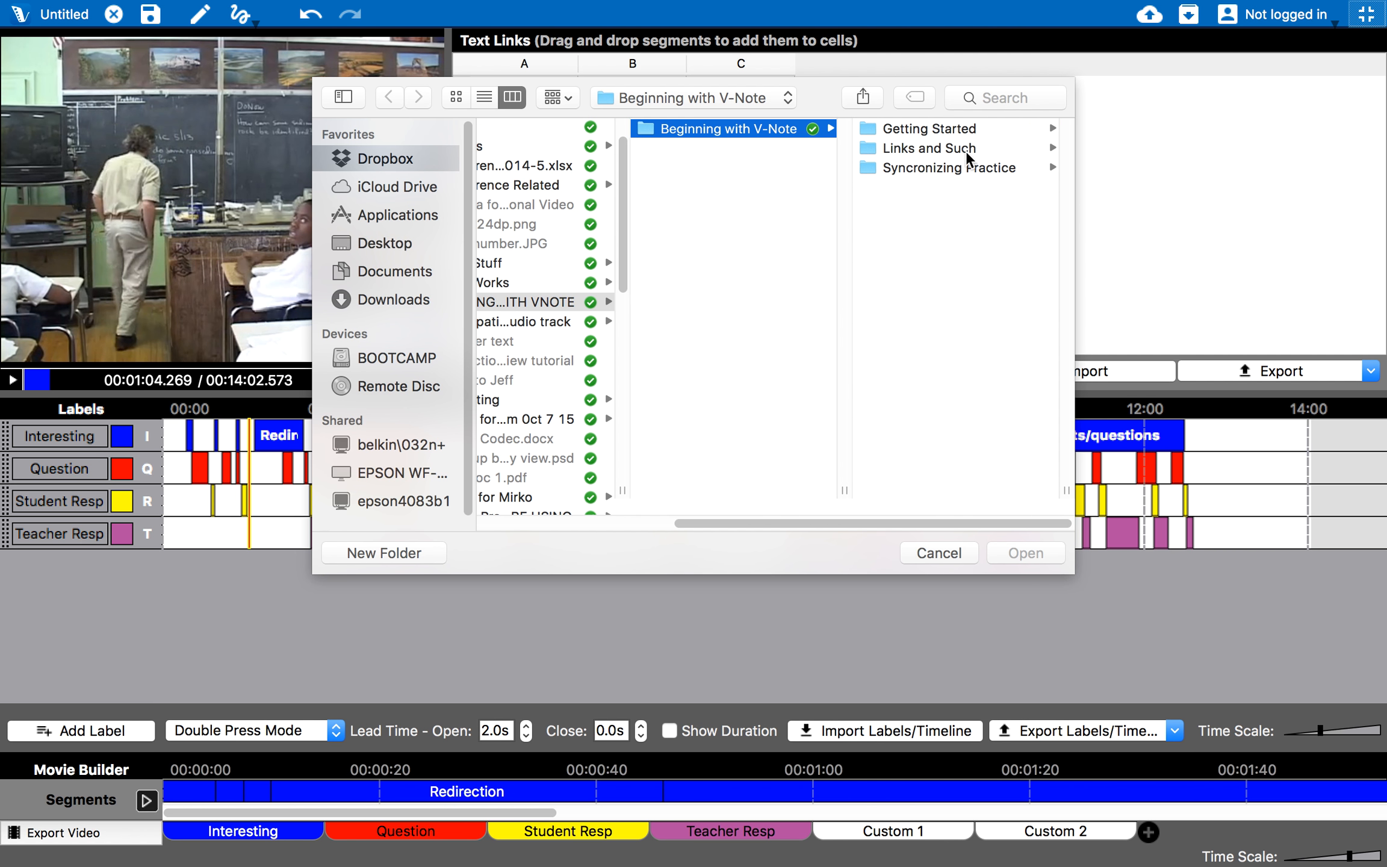
click(954, 128)
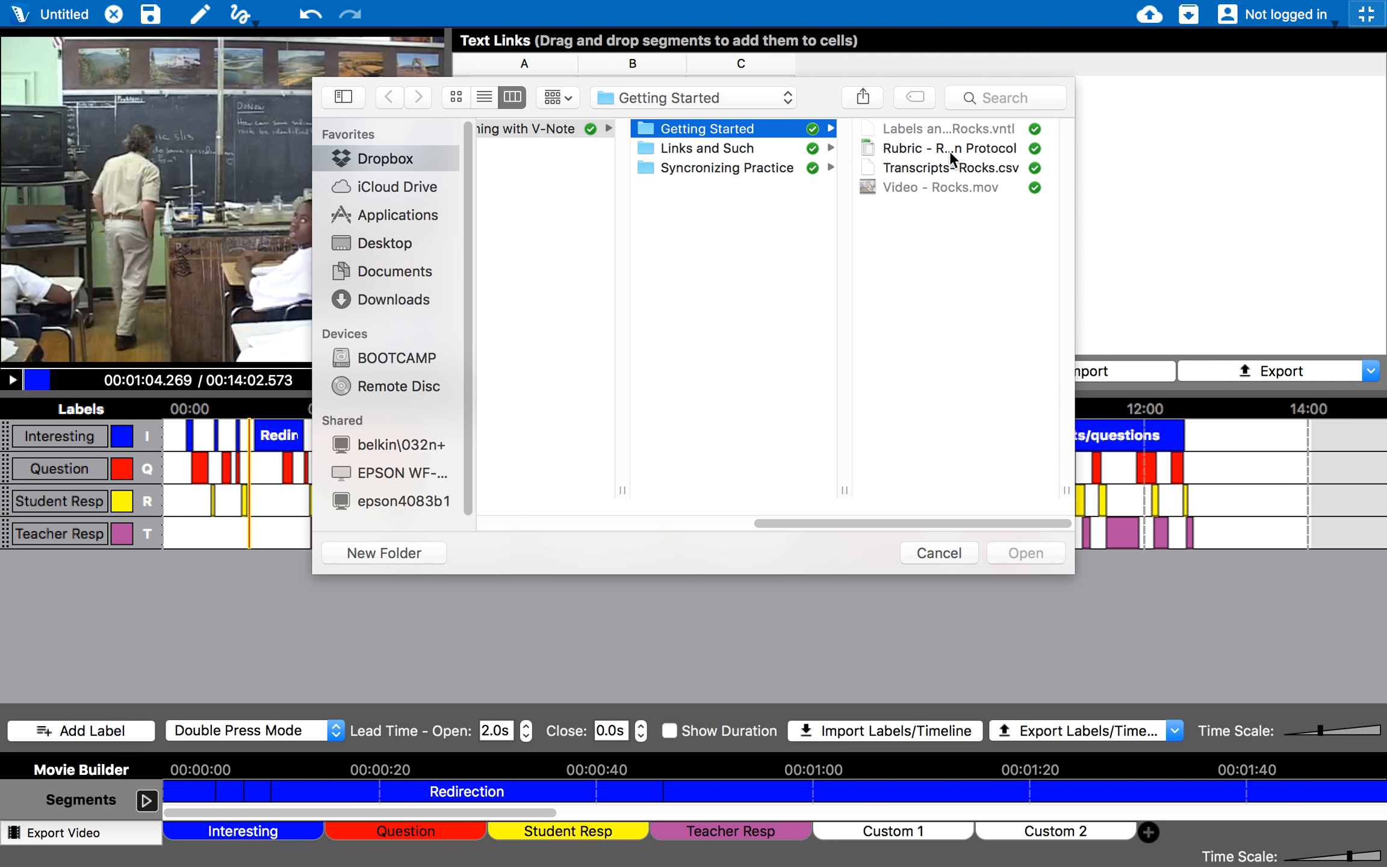
click(949, 149)
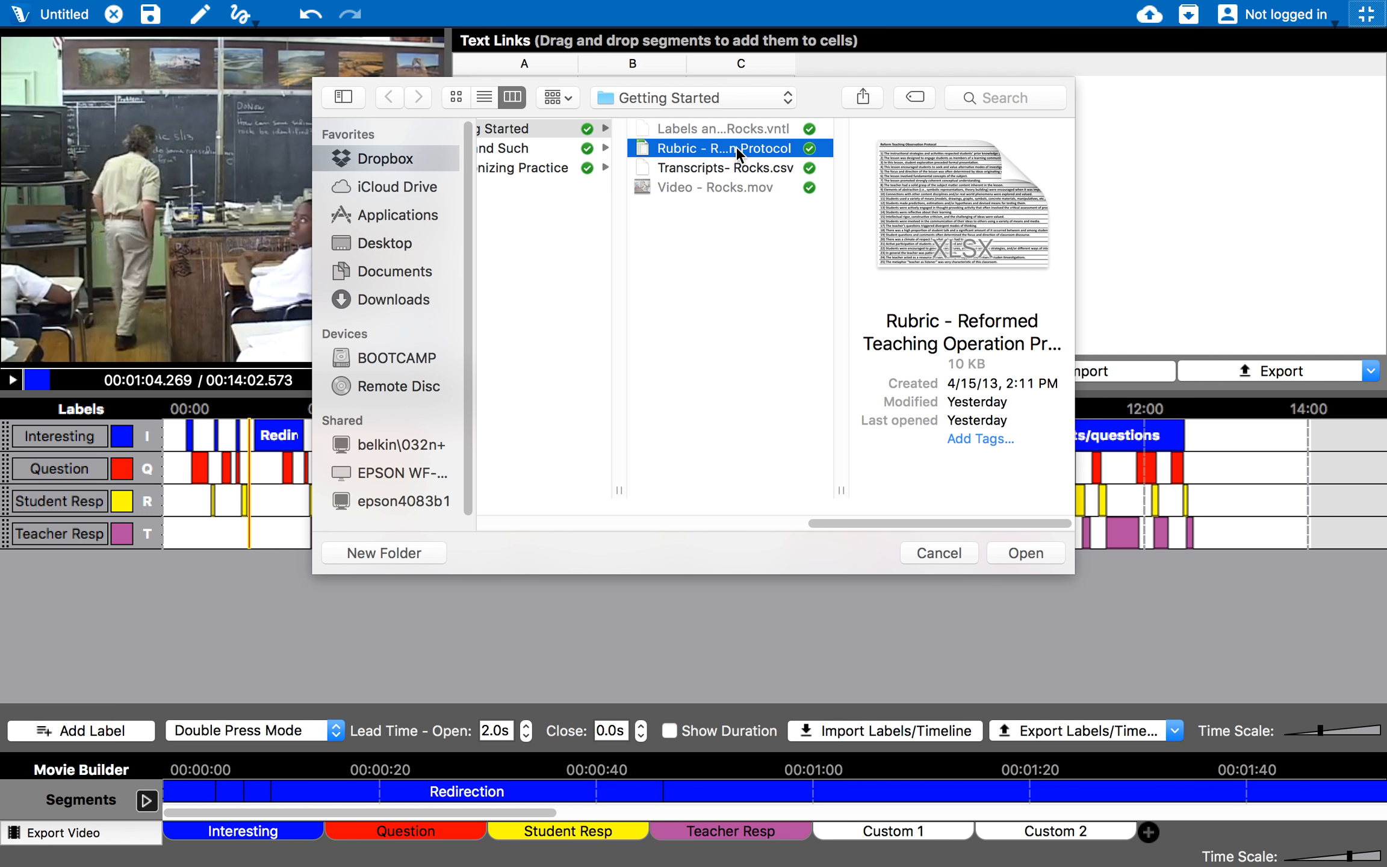
double_click(736, 146)
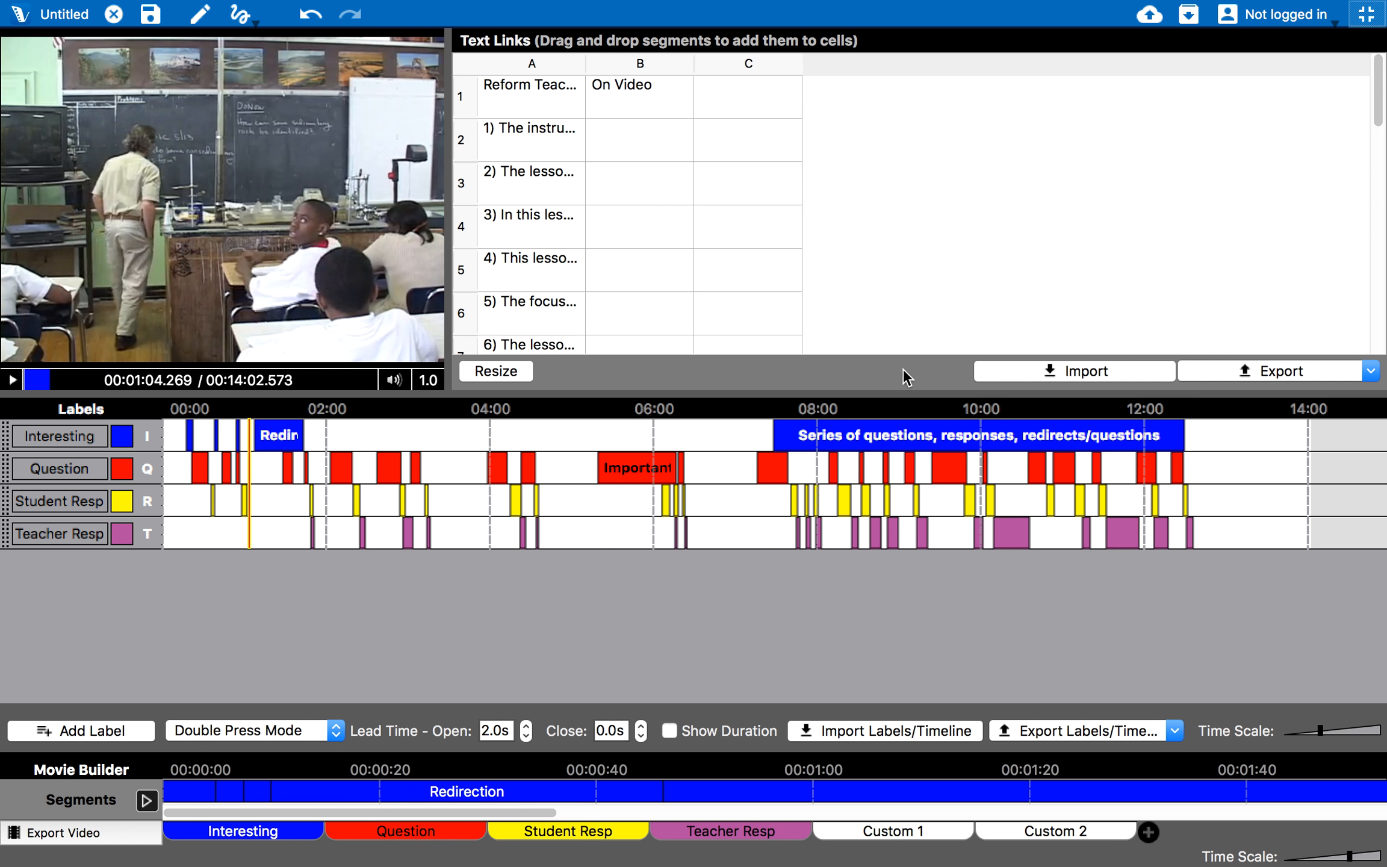
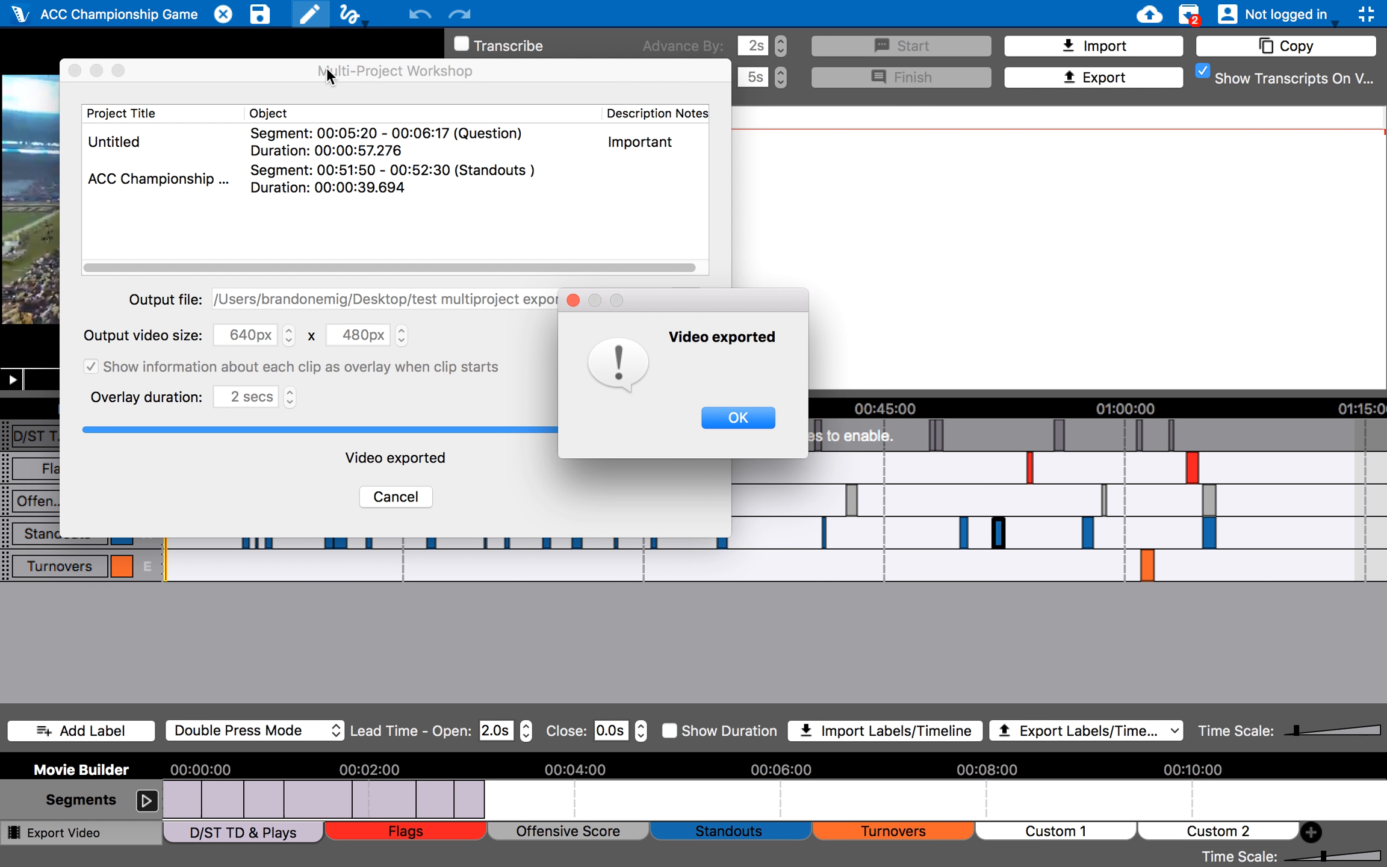
Dismiss the video export notice, close the Multi-Project Workshop window and leave full-screen mode.
click(741, 418)
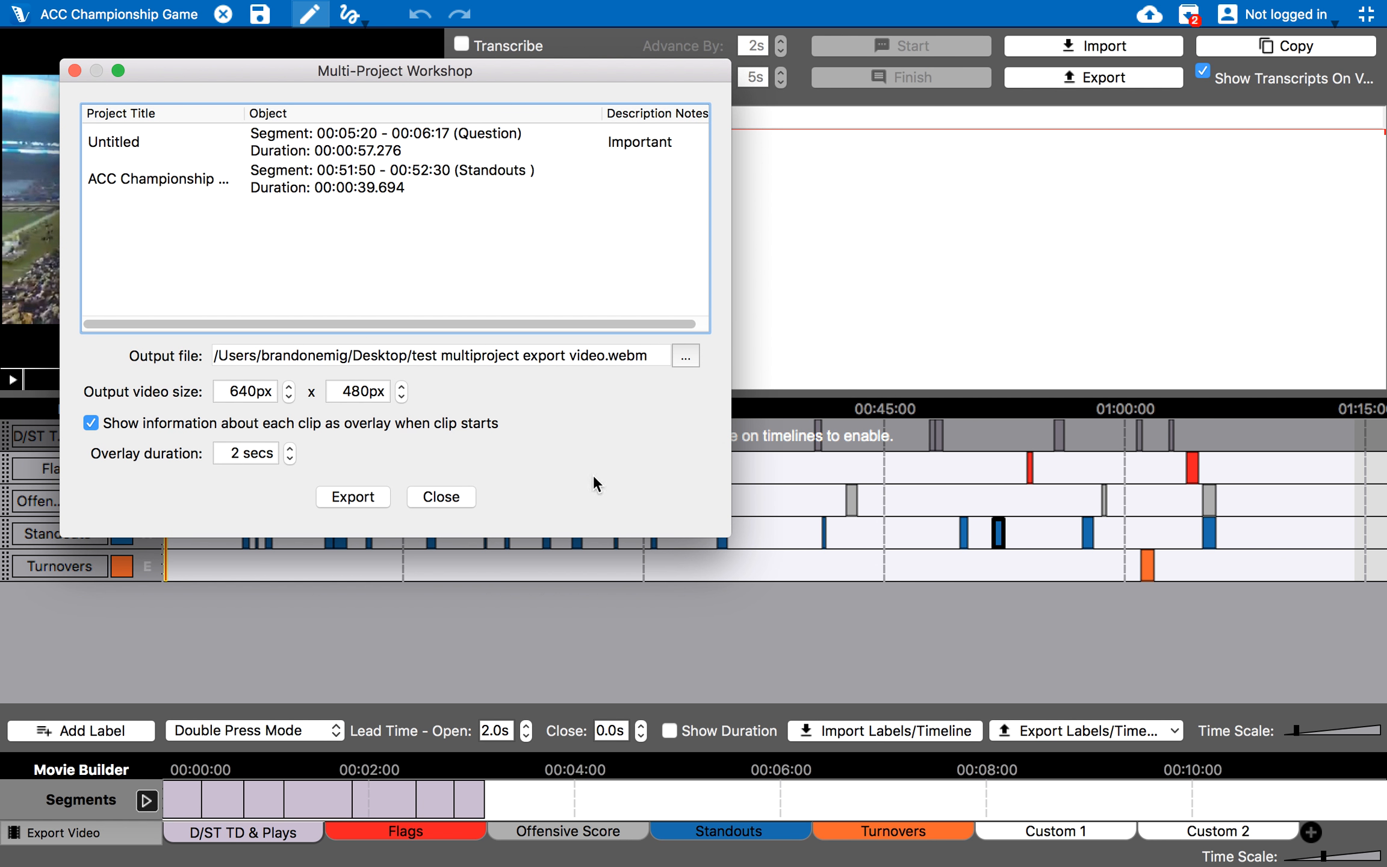
click(449, 496)
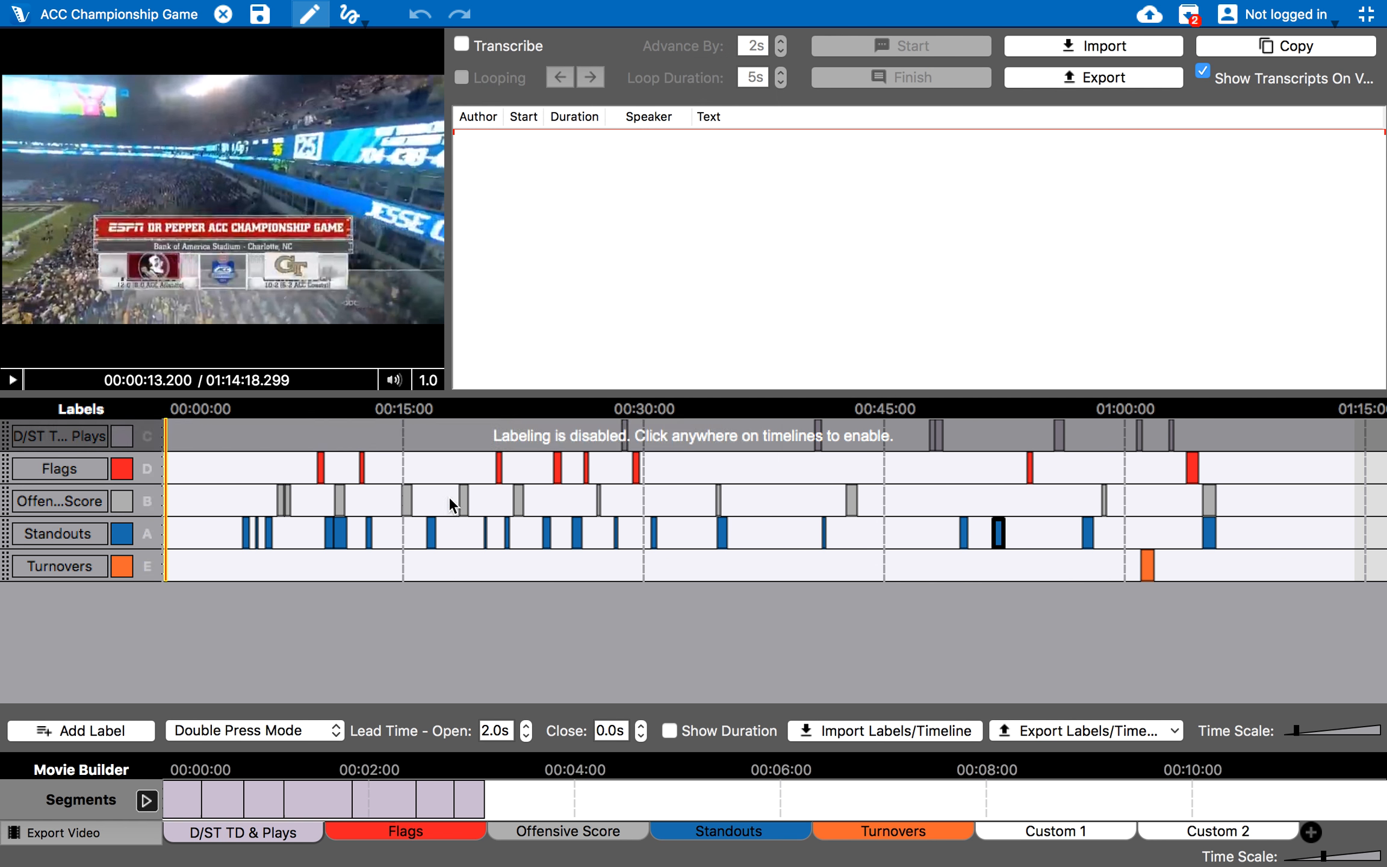
click(1366, 14)
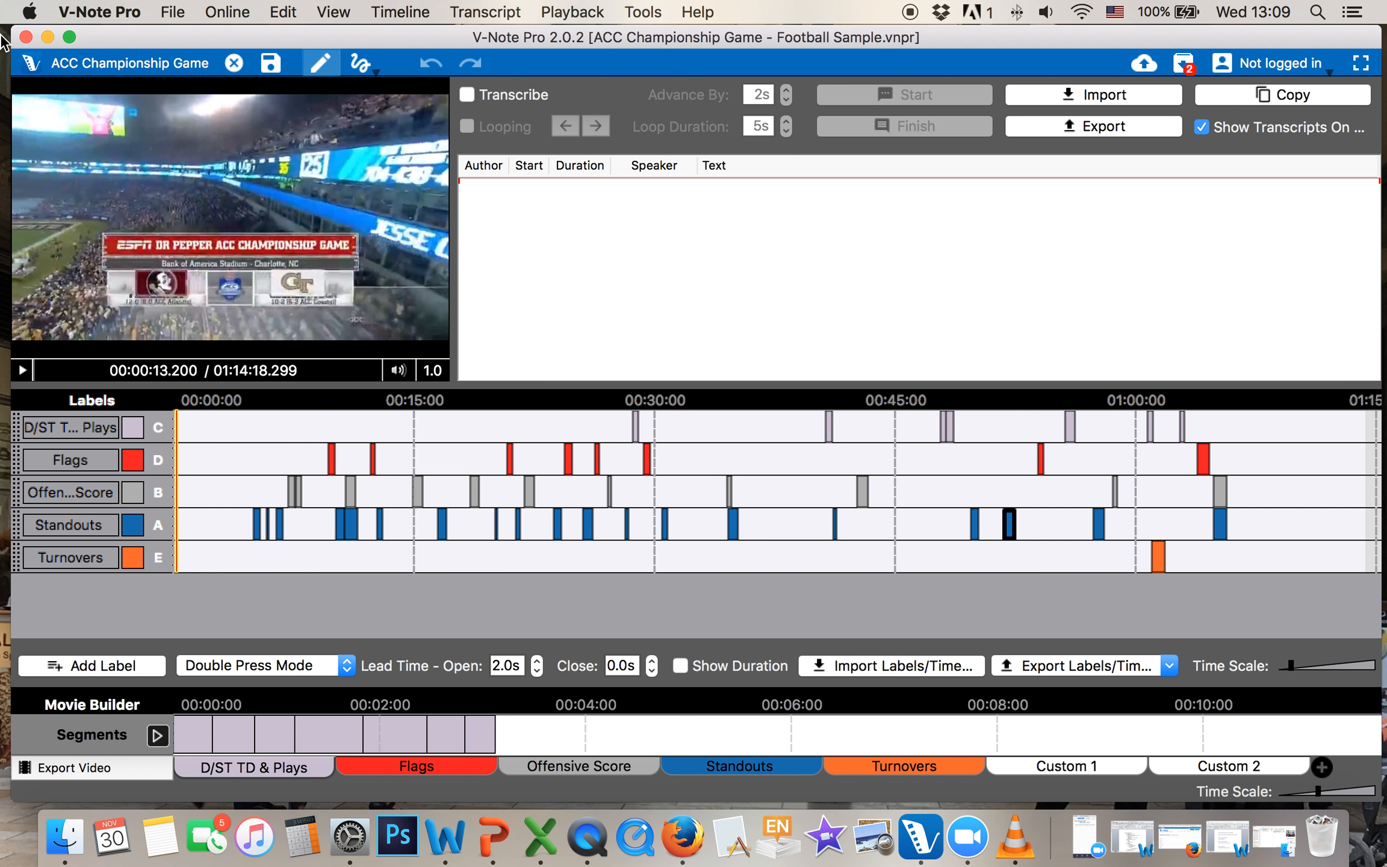
Minimize the V-Note window and close the Energy Saver preferences to clear the desktop.
click(48, 37)
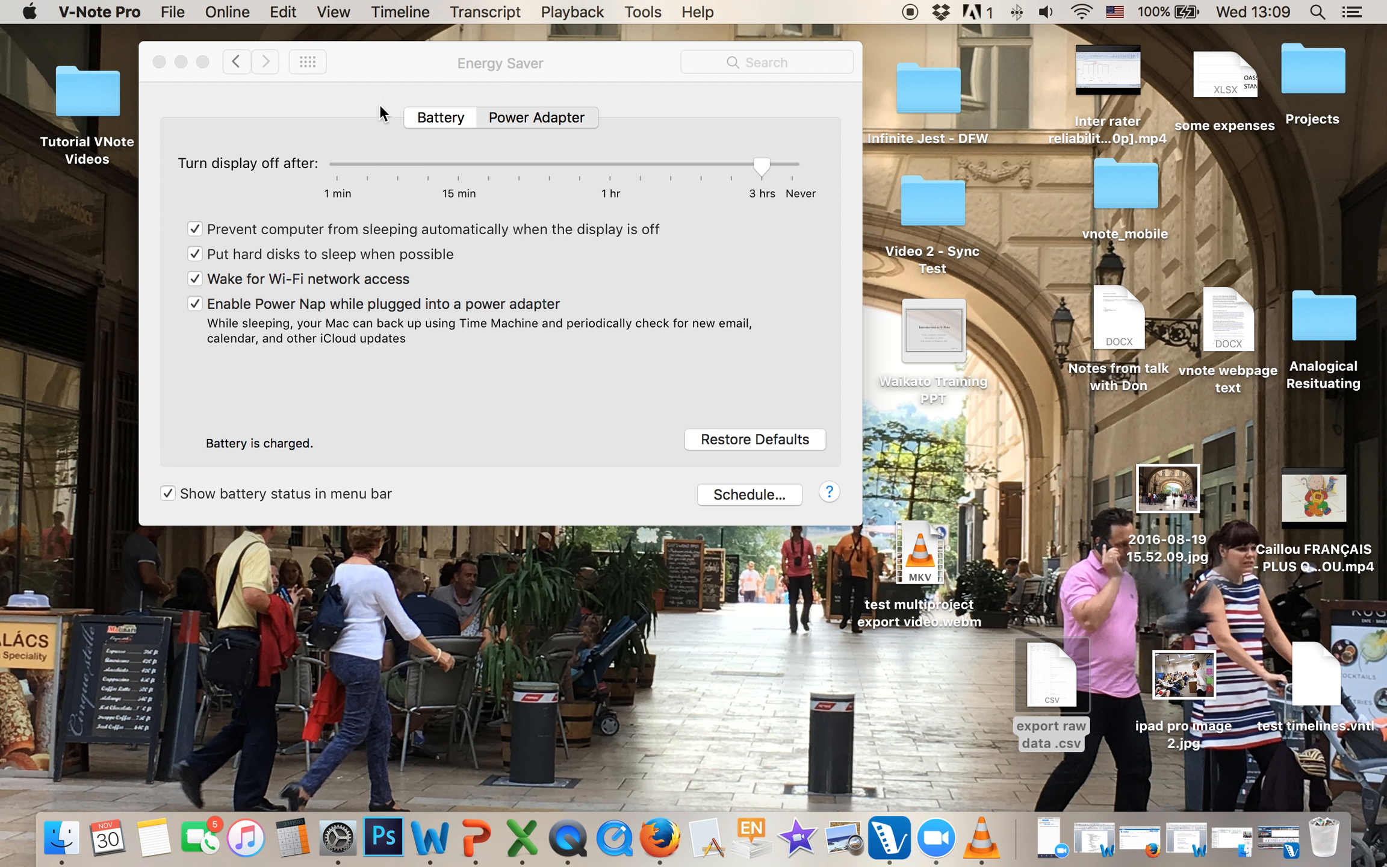
click(437, 54)
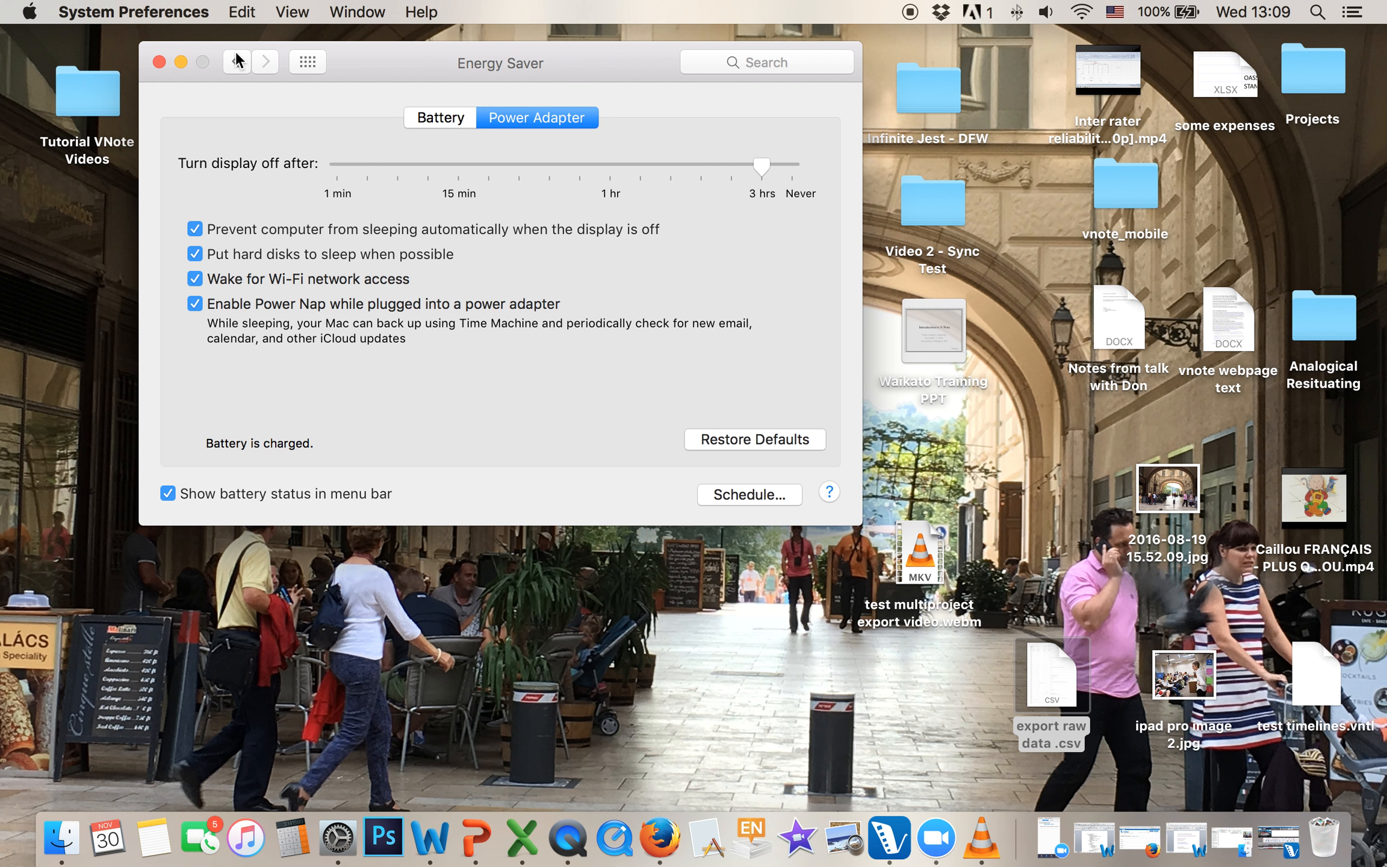
click(160, 61)
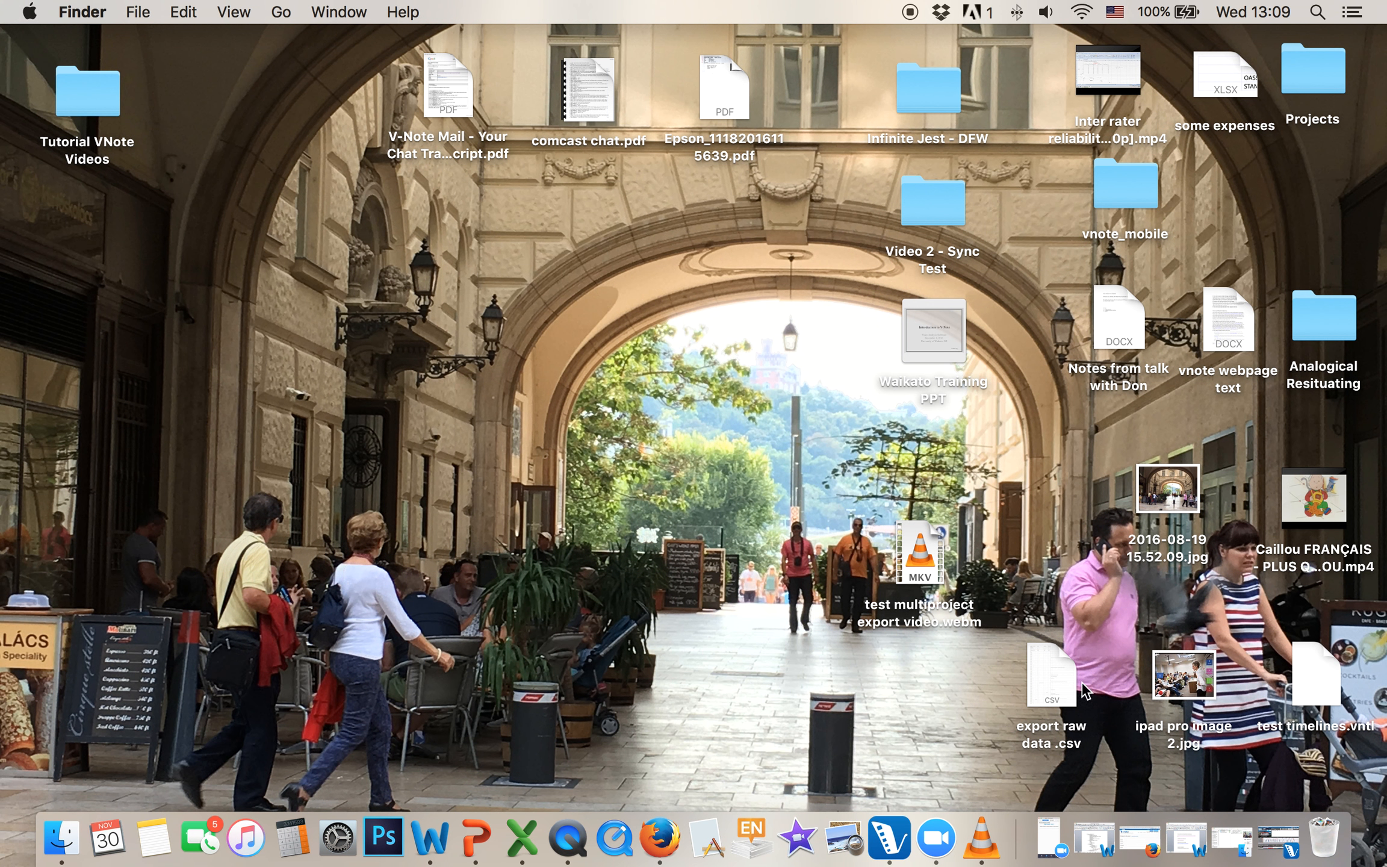
Play "test multiproject export video.webm" full screen in VLC at lower volume, skip ahead to the football clip, and close the player.
double_click(921, 560)
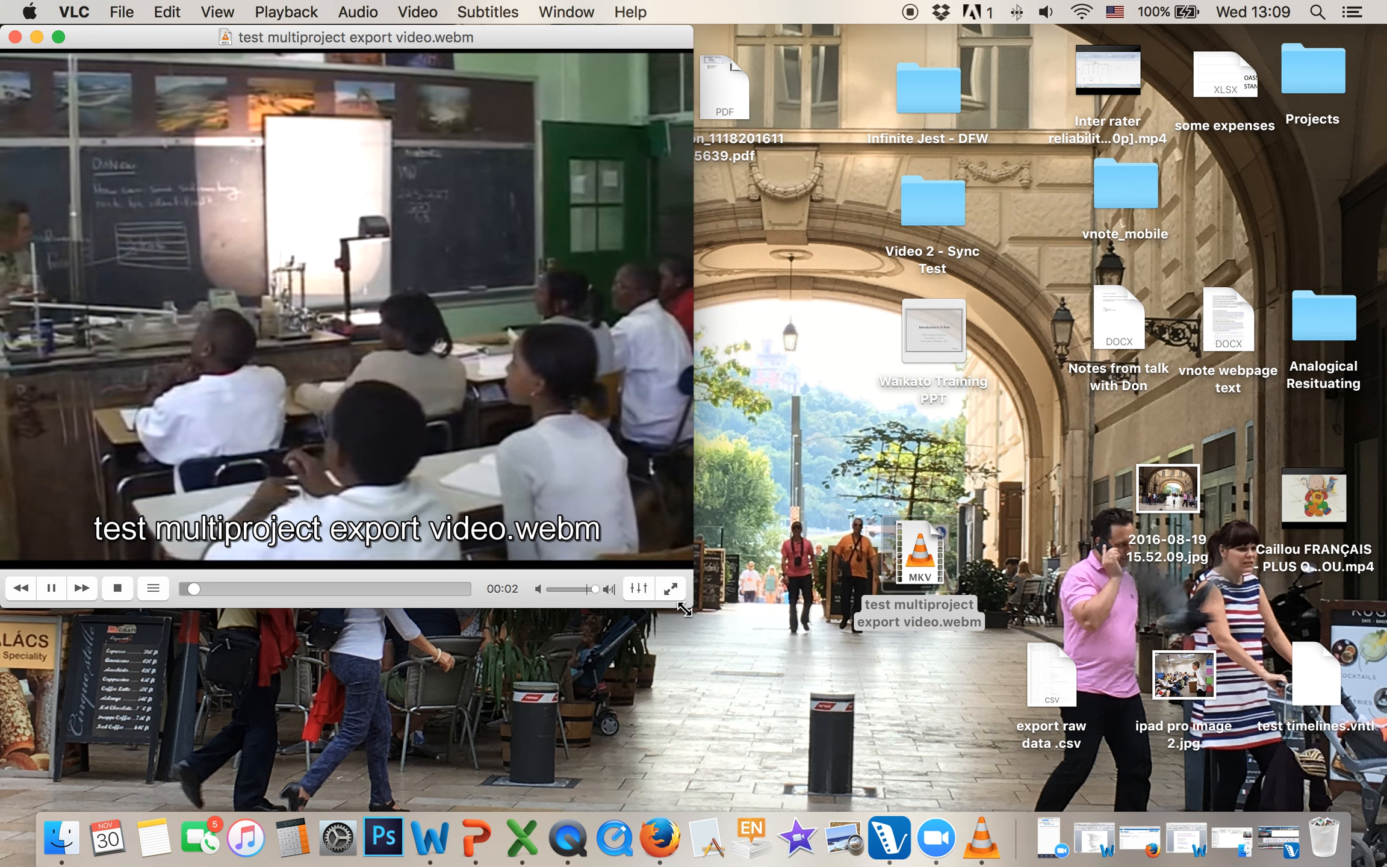
click(670, 589)
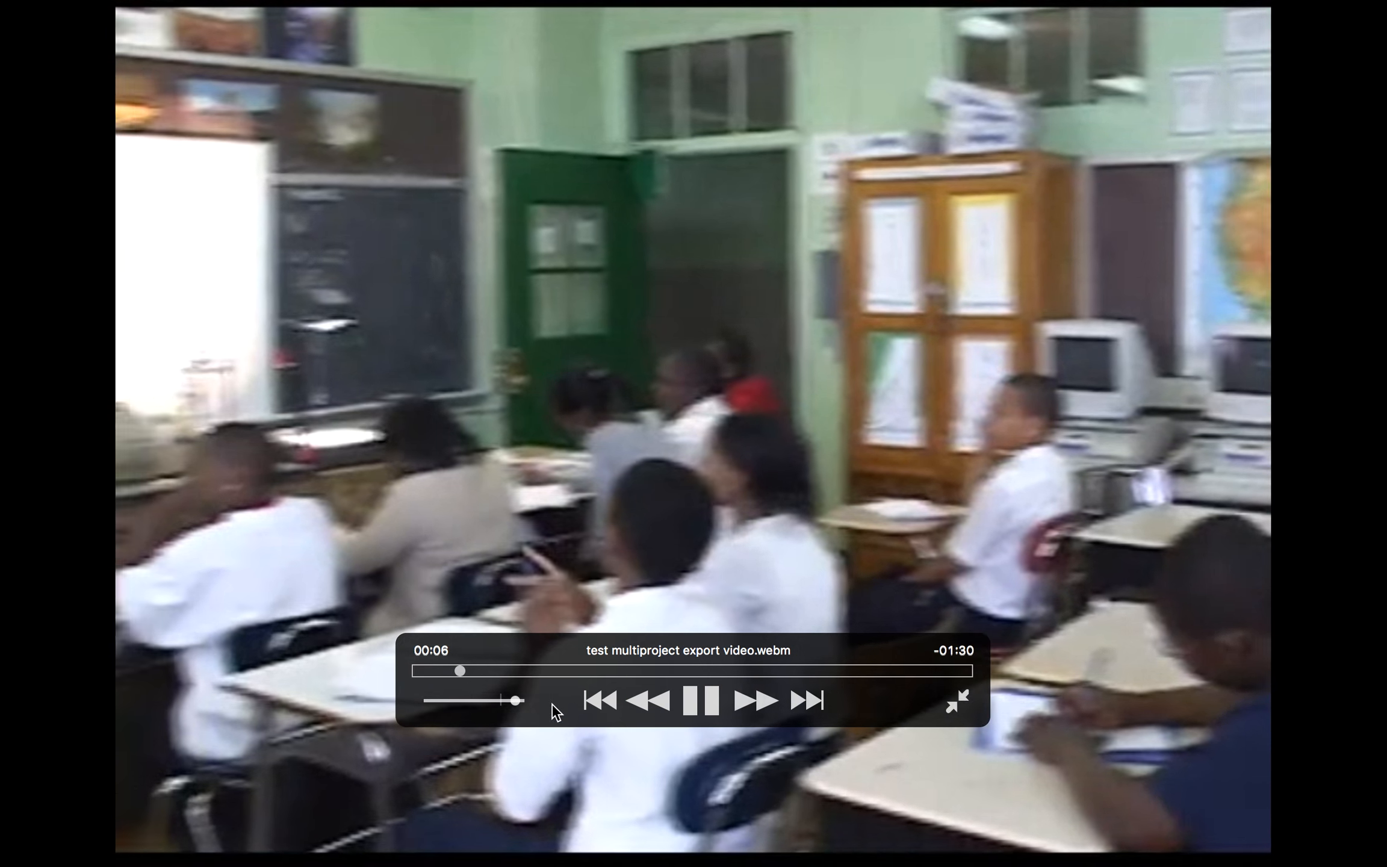
click(485, 700)
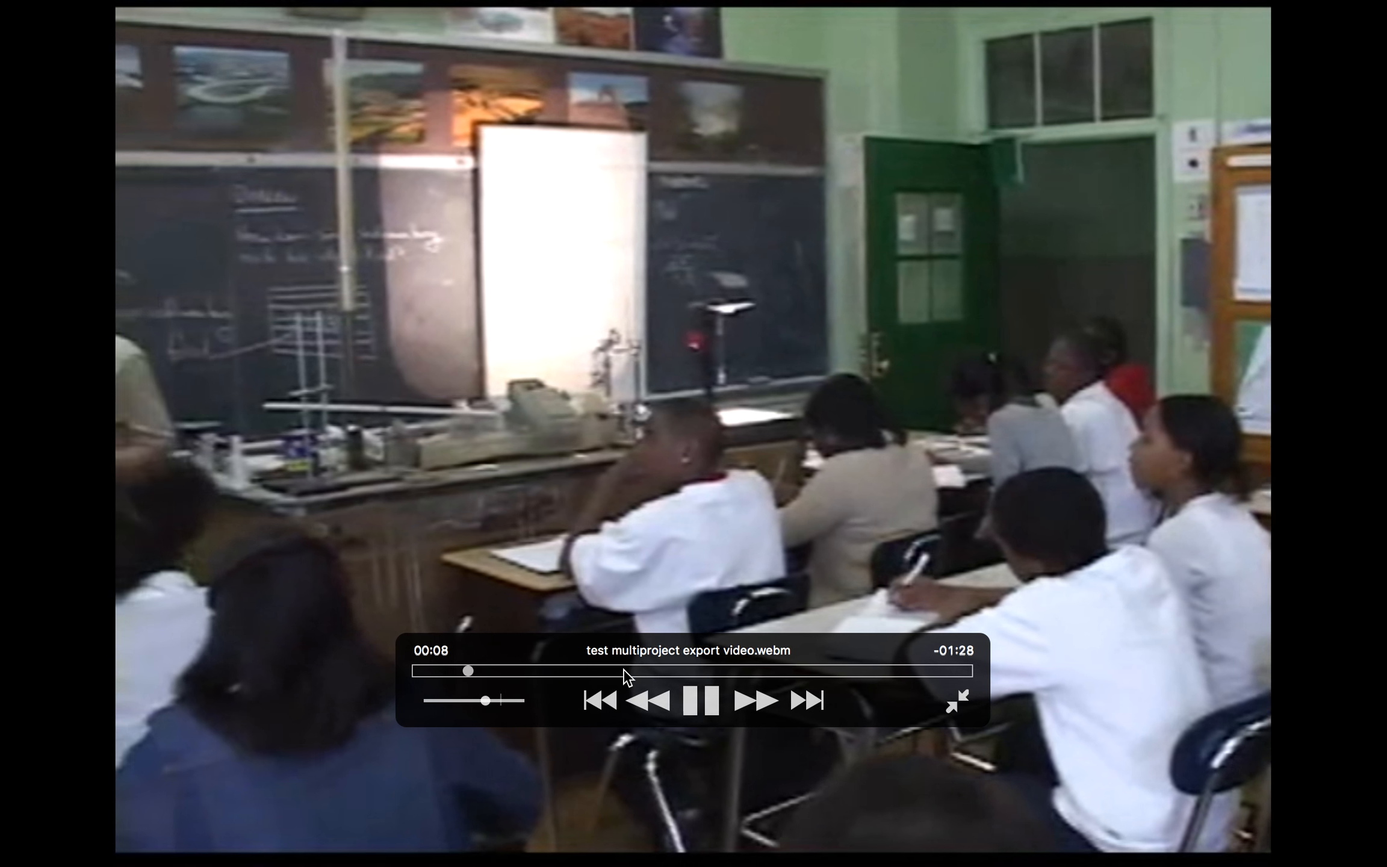
click(624, 671)
drag(608, 671, 723, 671)
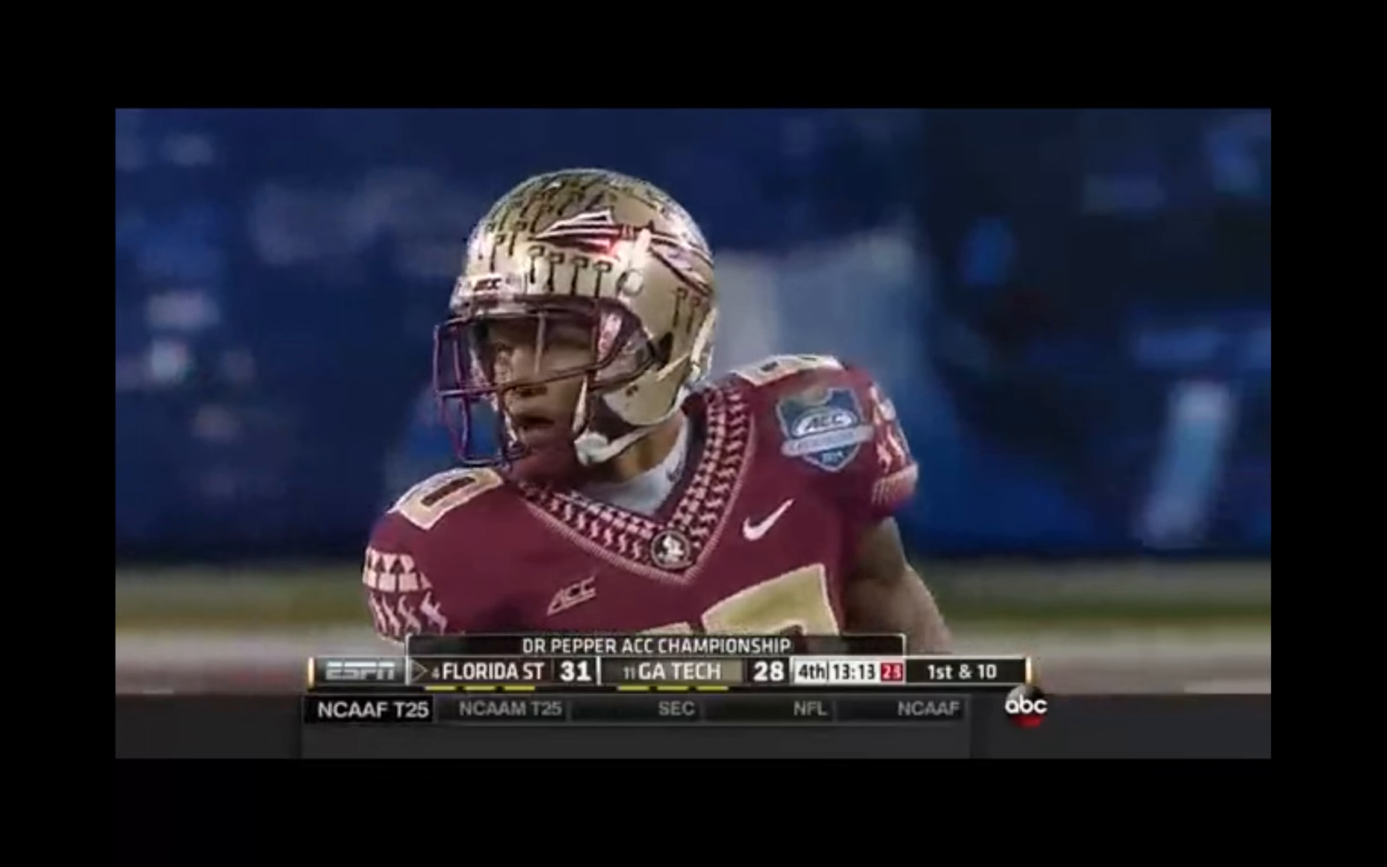
key(Escape)
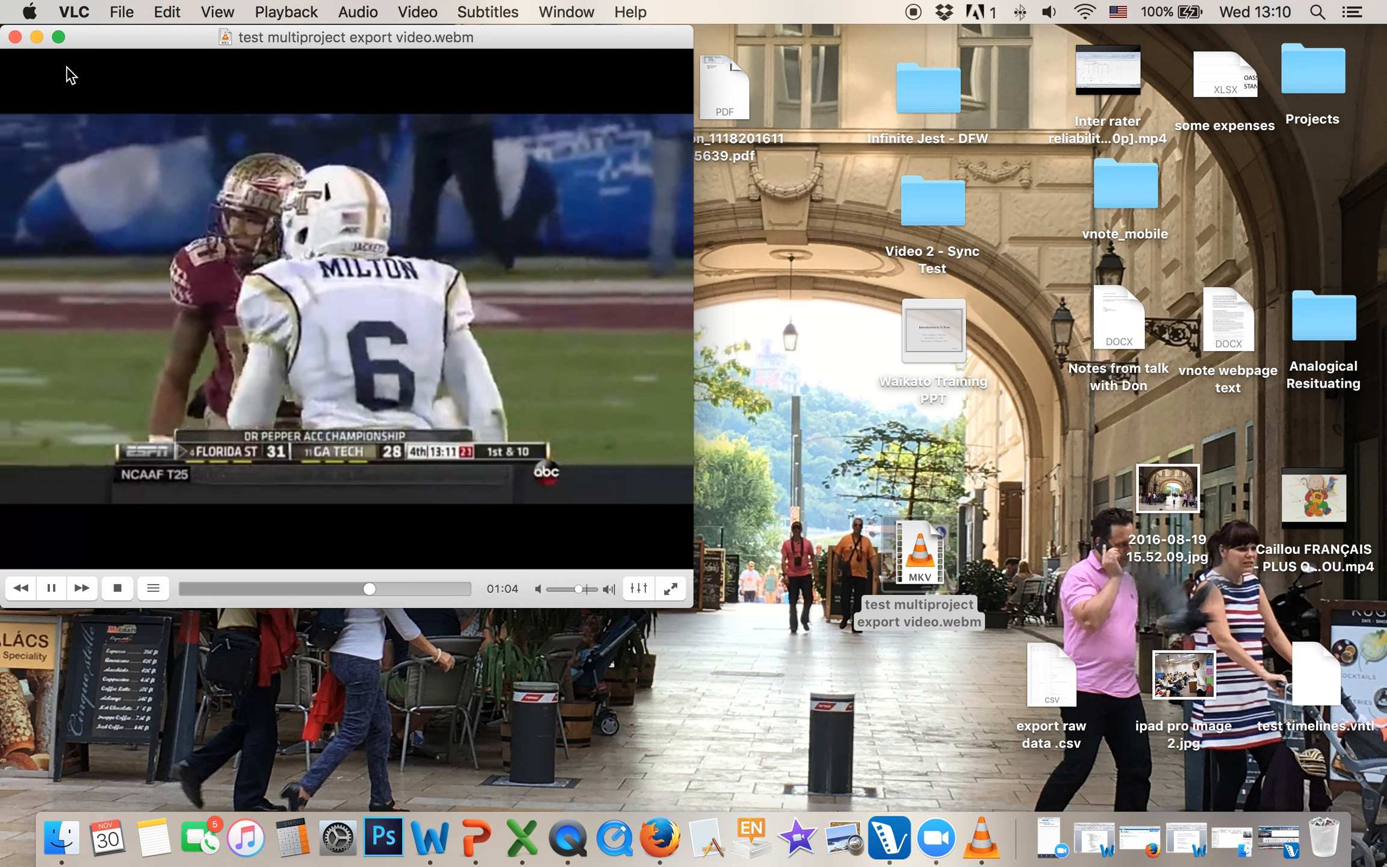
click(15, 36)
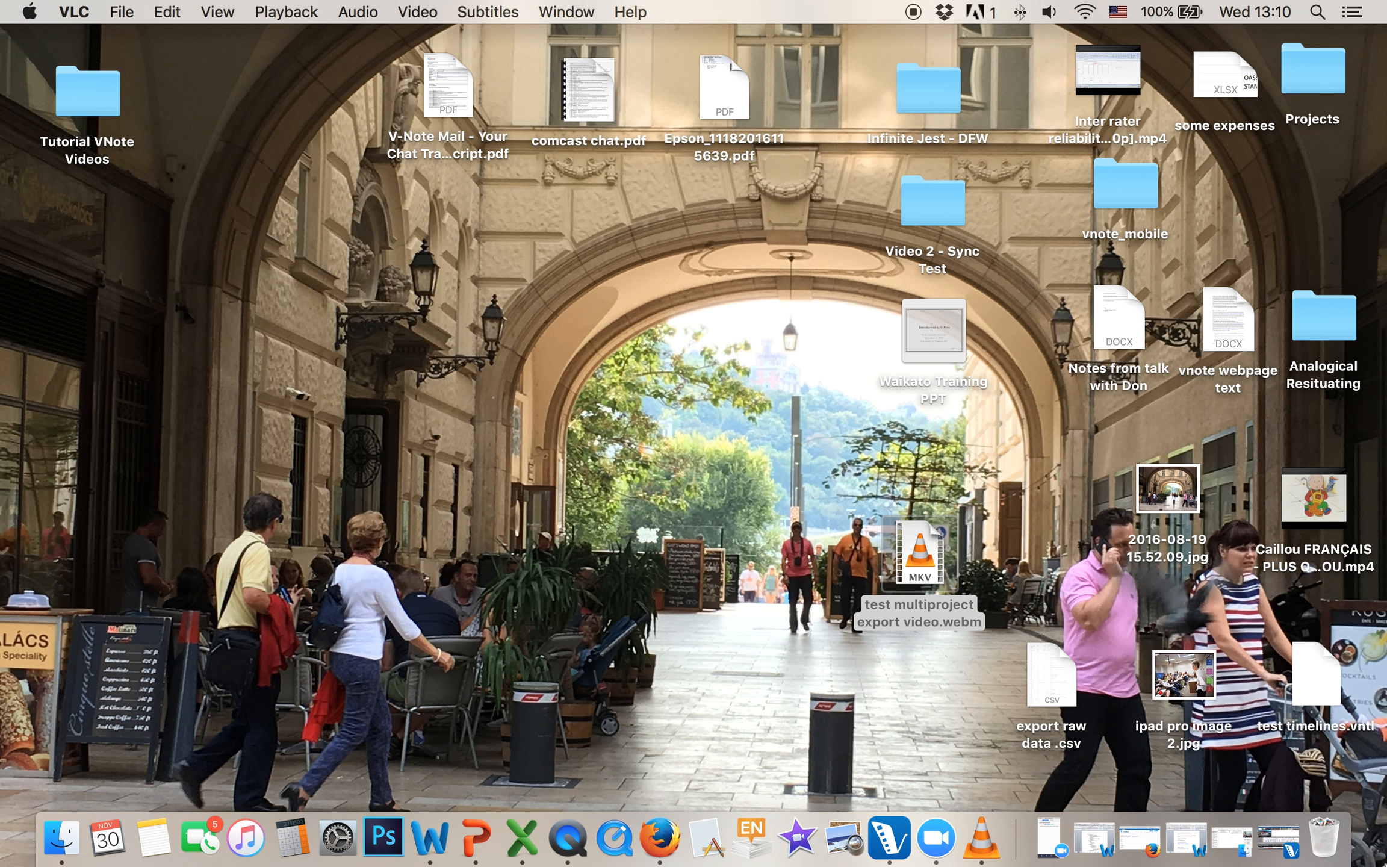
Switch back to V-Note and set the export destination of the collected multi-project segments to Frames Sheet.
click(1277, 840)
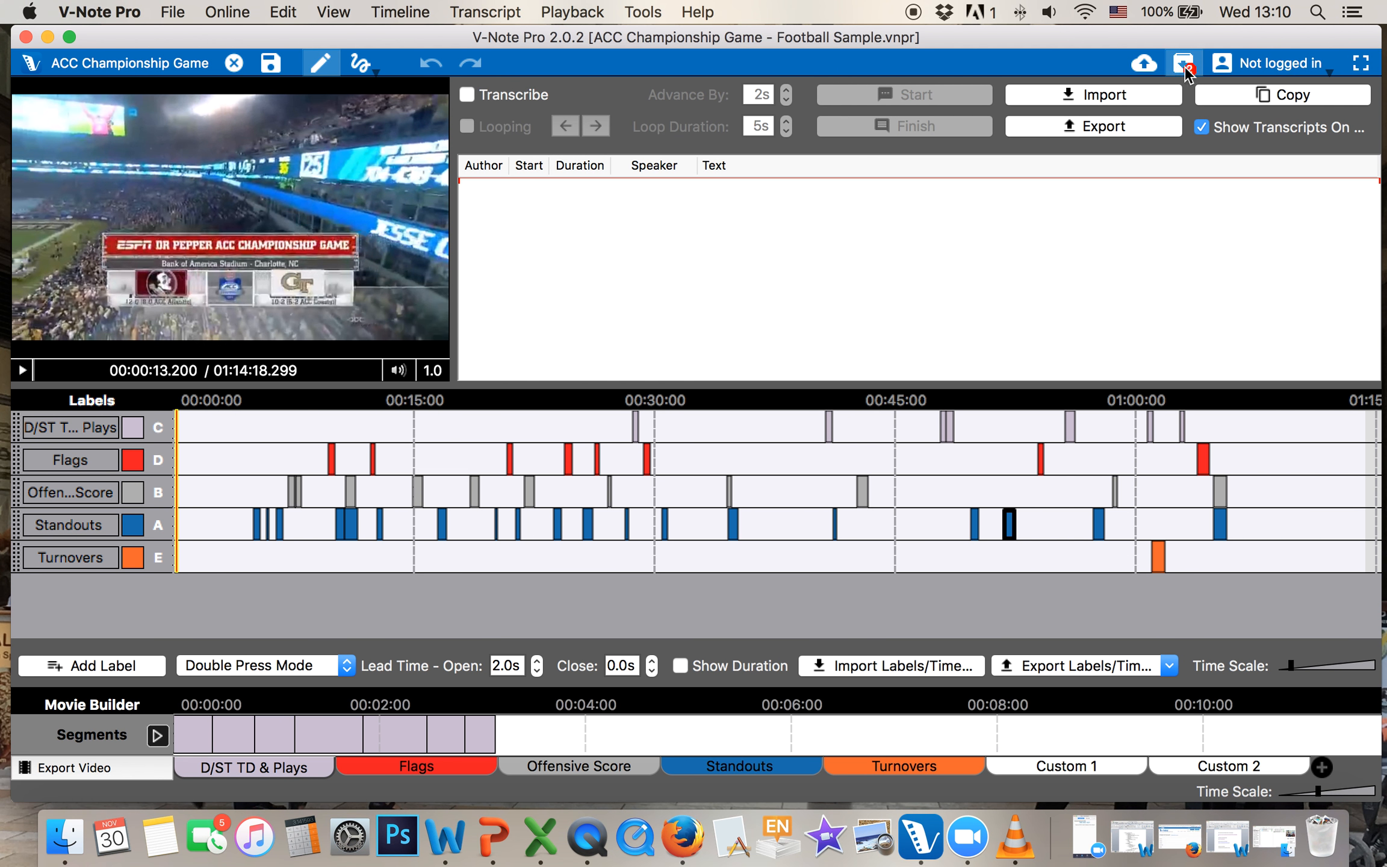
click(1180, 63)
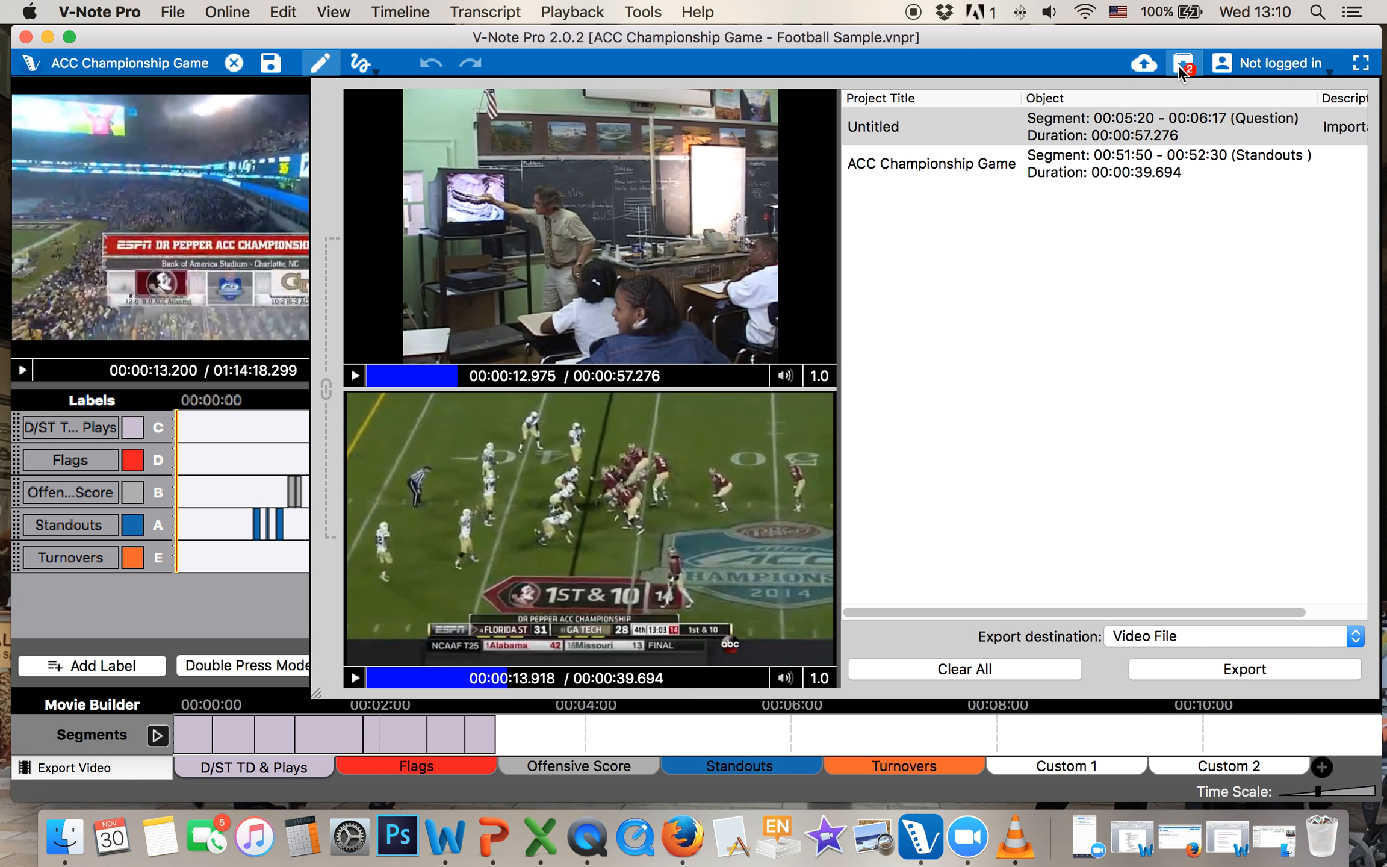
click(1186, 634)
click(1184, 658)
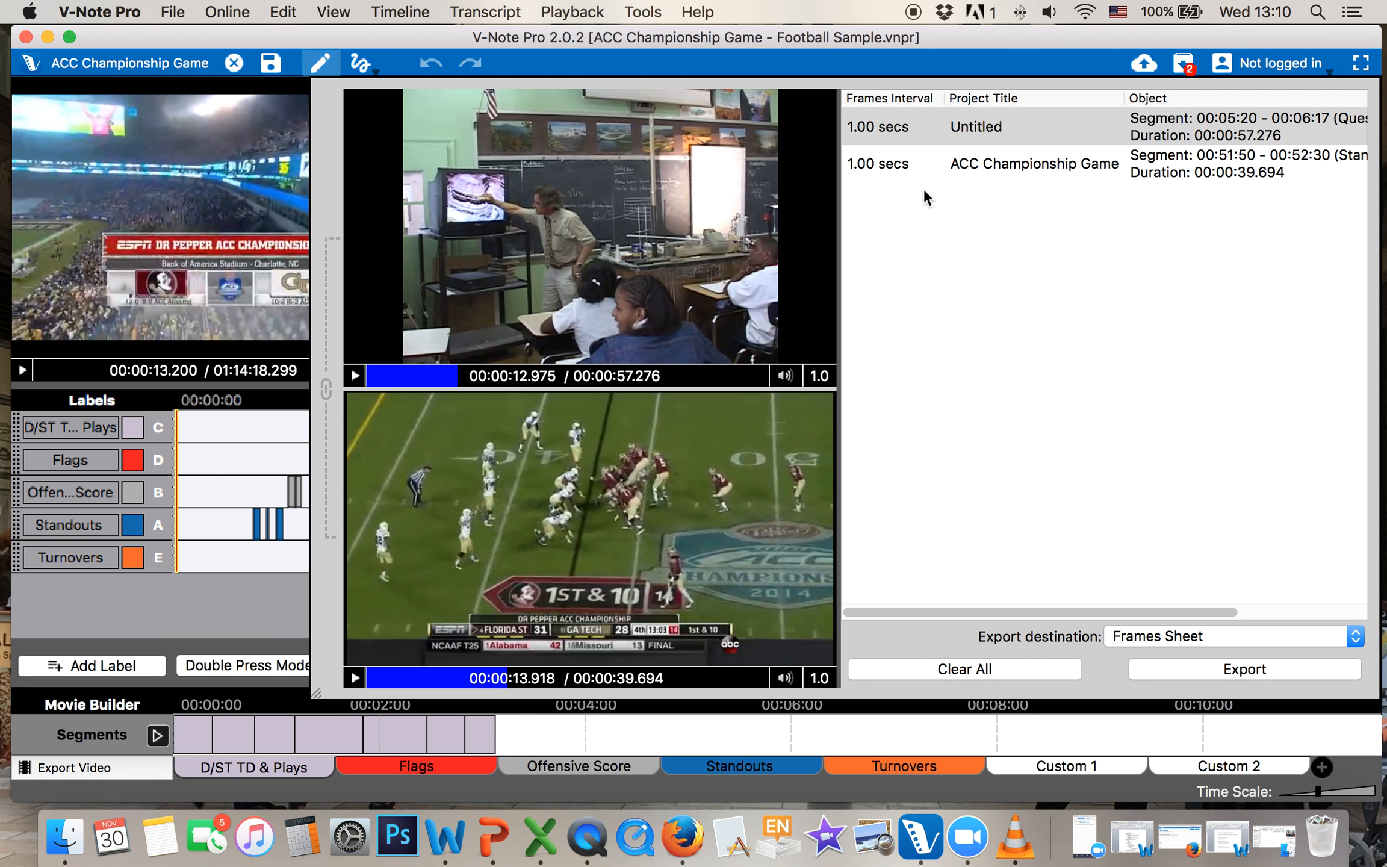
Check the frames interval of both segments and generate the screen frames preview.
click(859, 131)
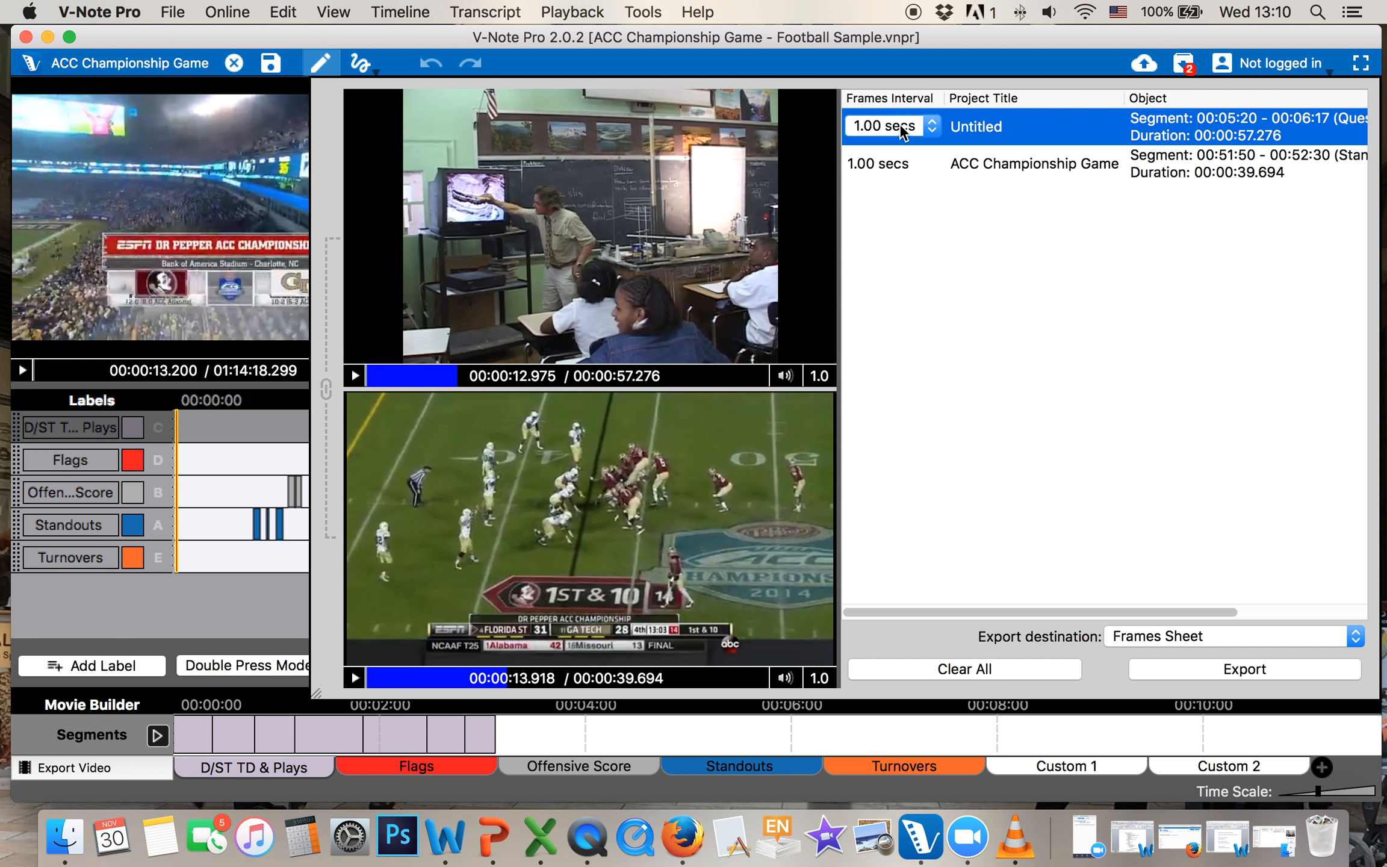
click(890, 164)
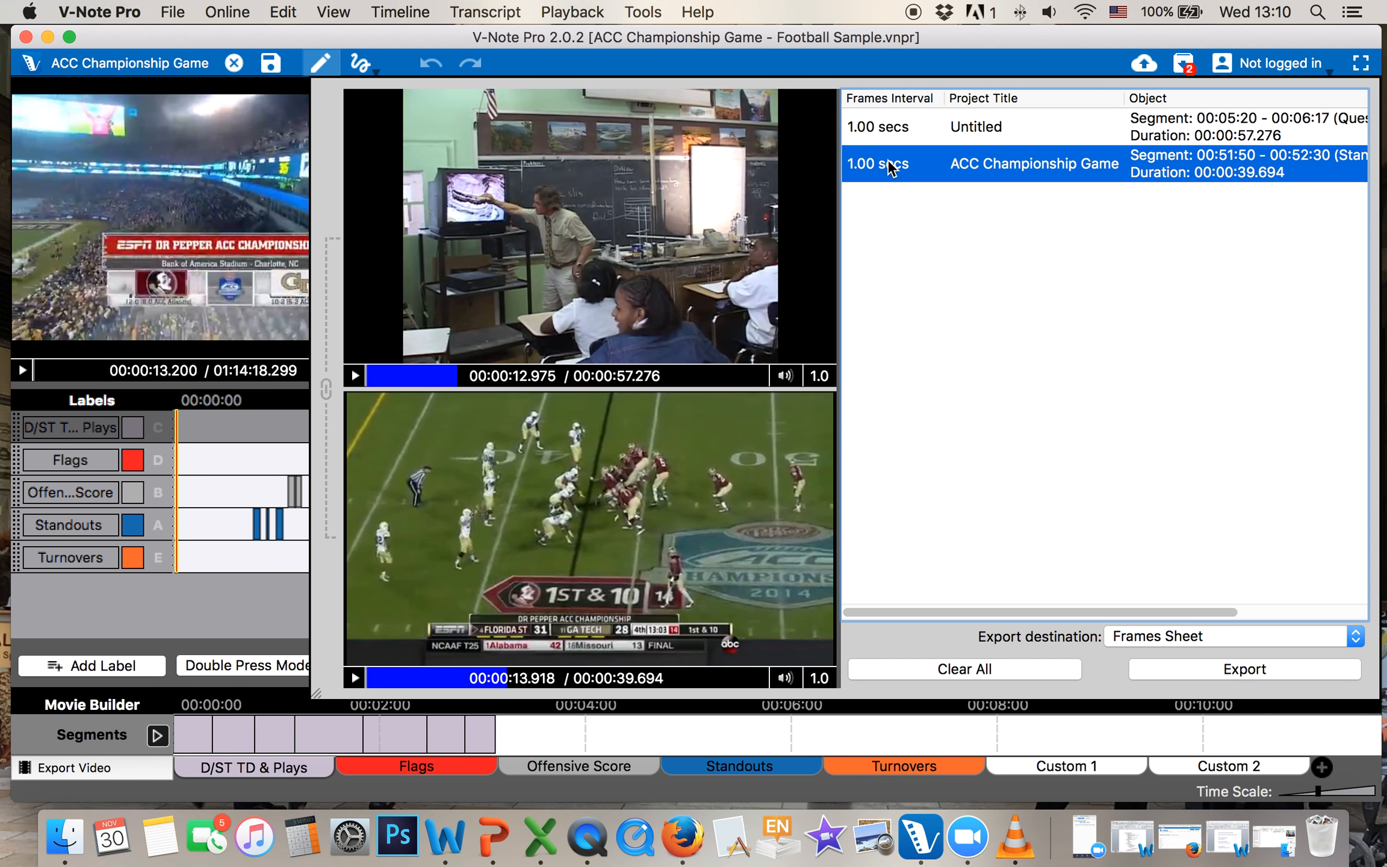
click(1230, 670)
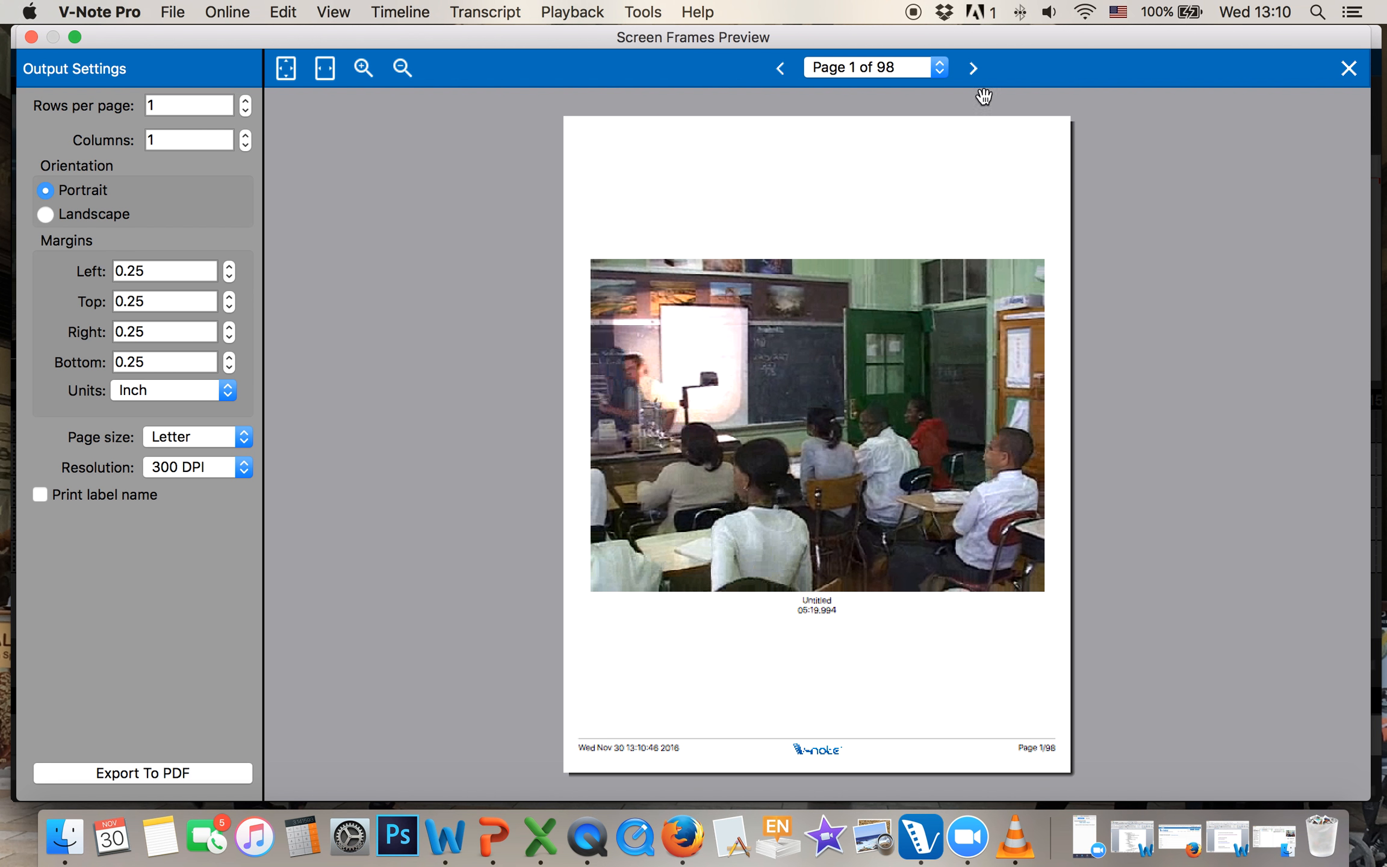
Page forward through the screen frames preview from the classroom frames to the ACC Championship Game frames on page 65.
click(974, 67)
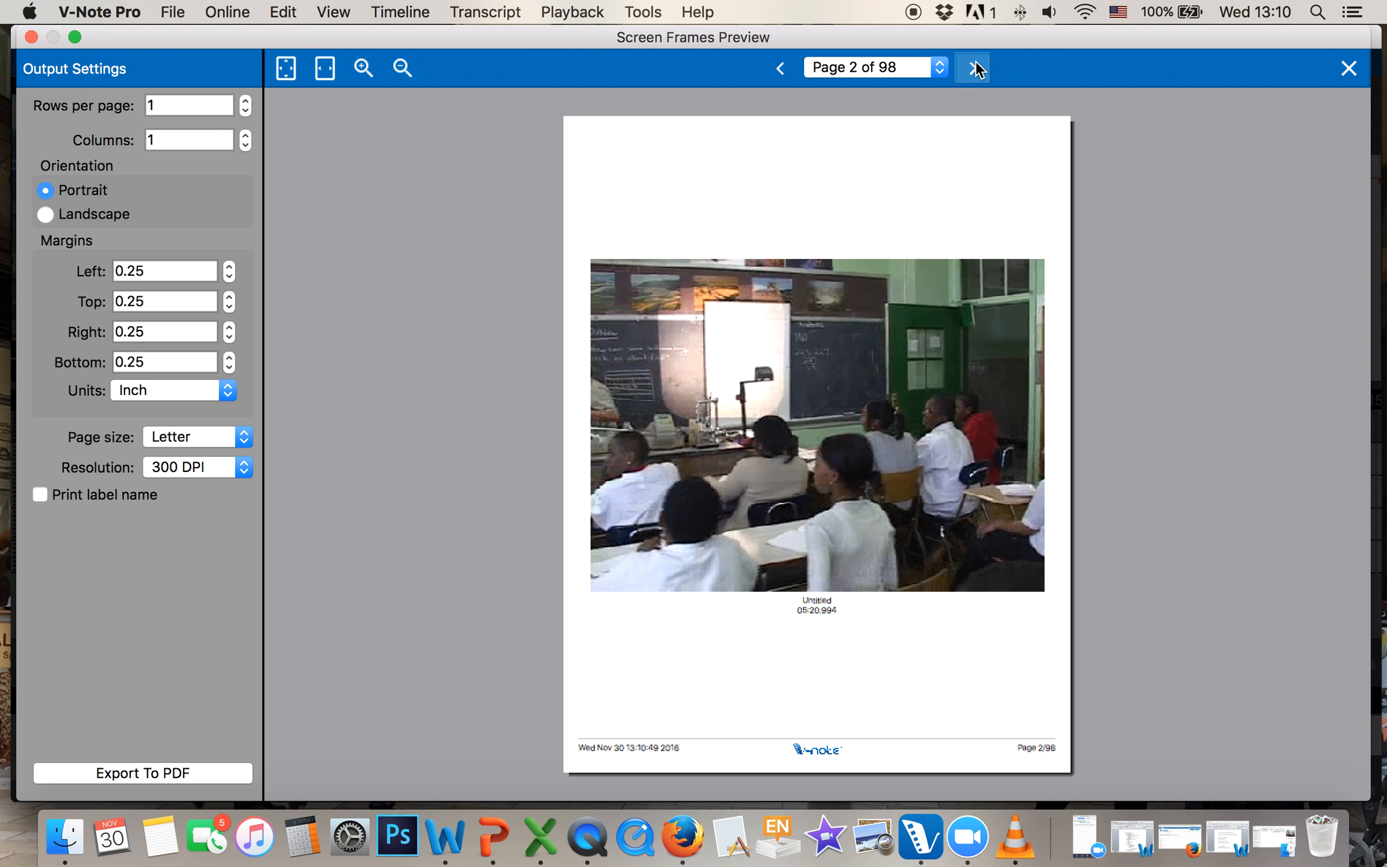
click(974, 67)
click(974, 67)
double_click(974, 68)
double_click(974, 67)
double_click(975, 68)
double_click(974, 67)
click(974, 68)
triple_click(975, 67)
double_click(974, 67)
triple_click(975, 68)
triple_click(975, 68)
double_click(974, 68)
triple_click(974, 68)
triple_click(974, 68)
triple_click(974, 68)
double_click(975, 68)
triple_click(974, 67)
triple_click(974, 67)
double_click(974, 68)
triple_click(974, 68)
triple_click(974, 67)
triple_click(974, 67)
double_click(974, 67)
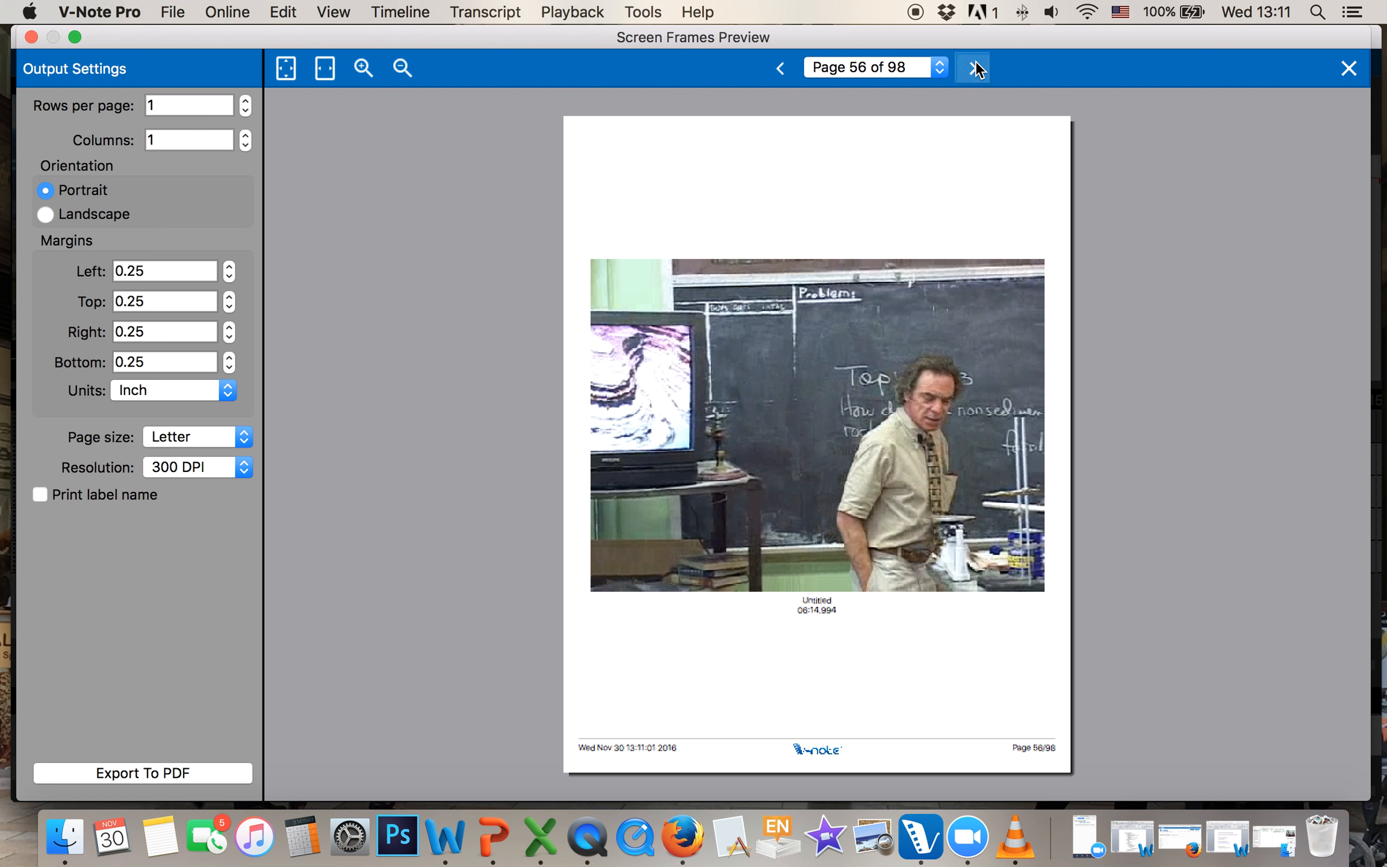
triple_click(974, 67)
click(975, 67)
double_click(974, 67)
triple_click(974, 68)
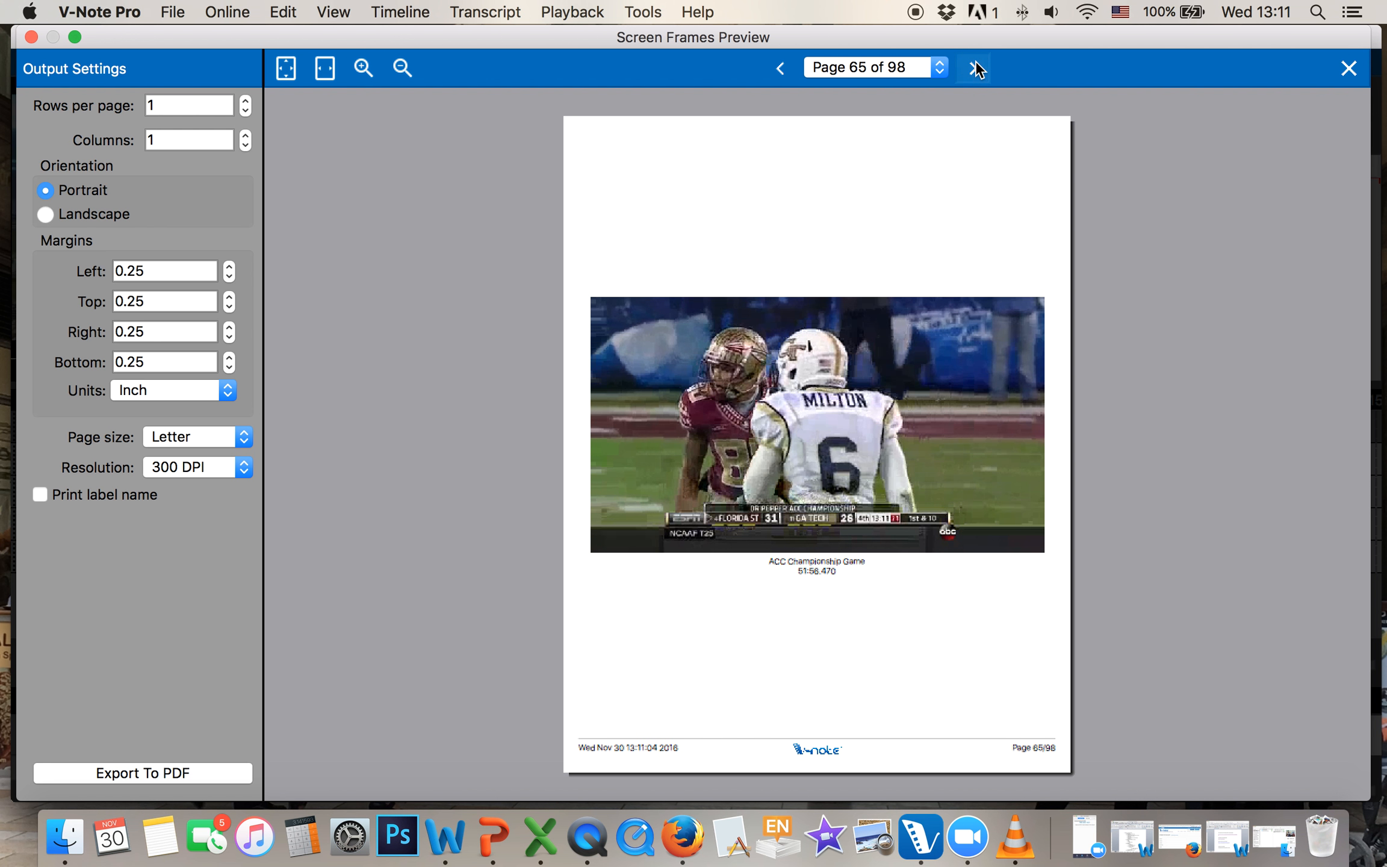
Lay out the screen frames sheet with 6 rows per page and 4 columns.
click(974, 67)
click(245, 101)
click(246, 101)
double_click(245, 101)
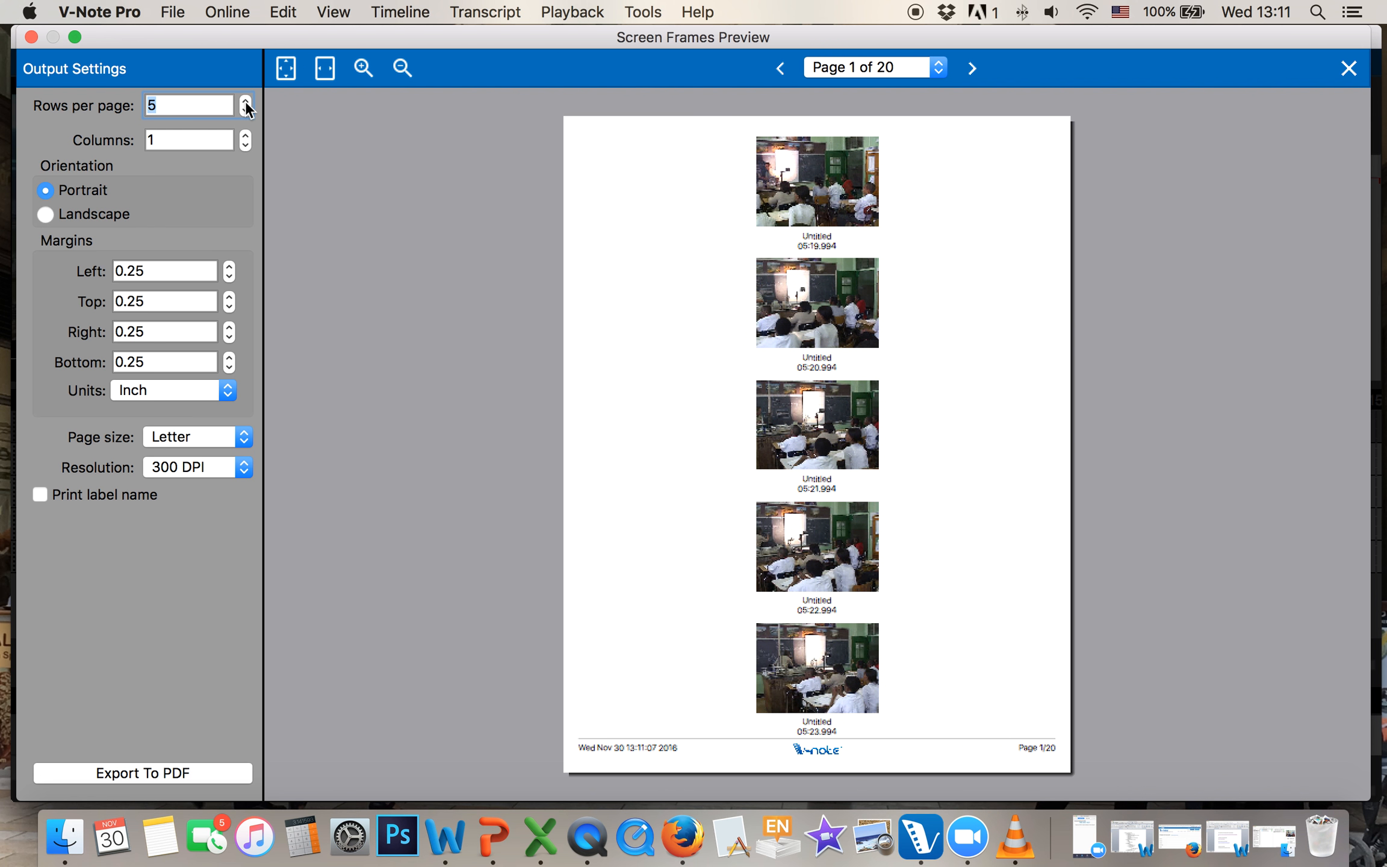
click(245, 102)
click(246, 135)
click(246, 136)
click(246, 136)
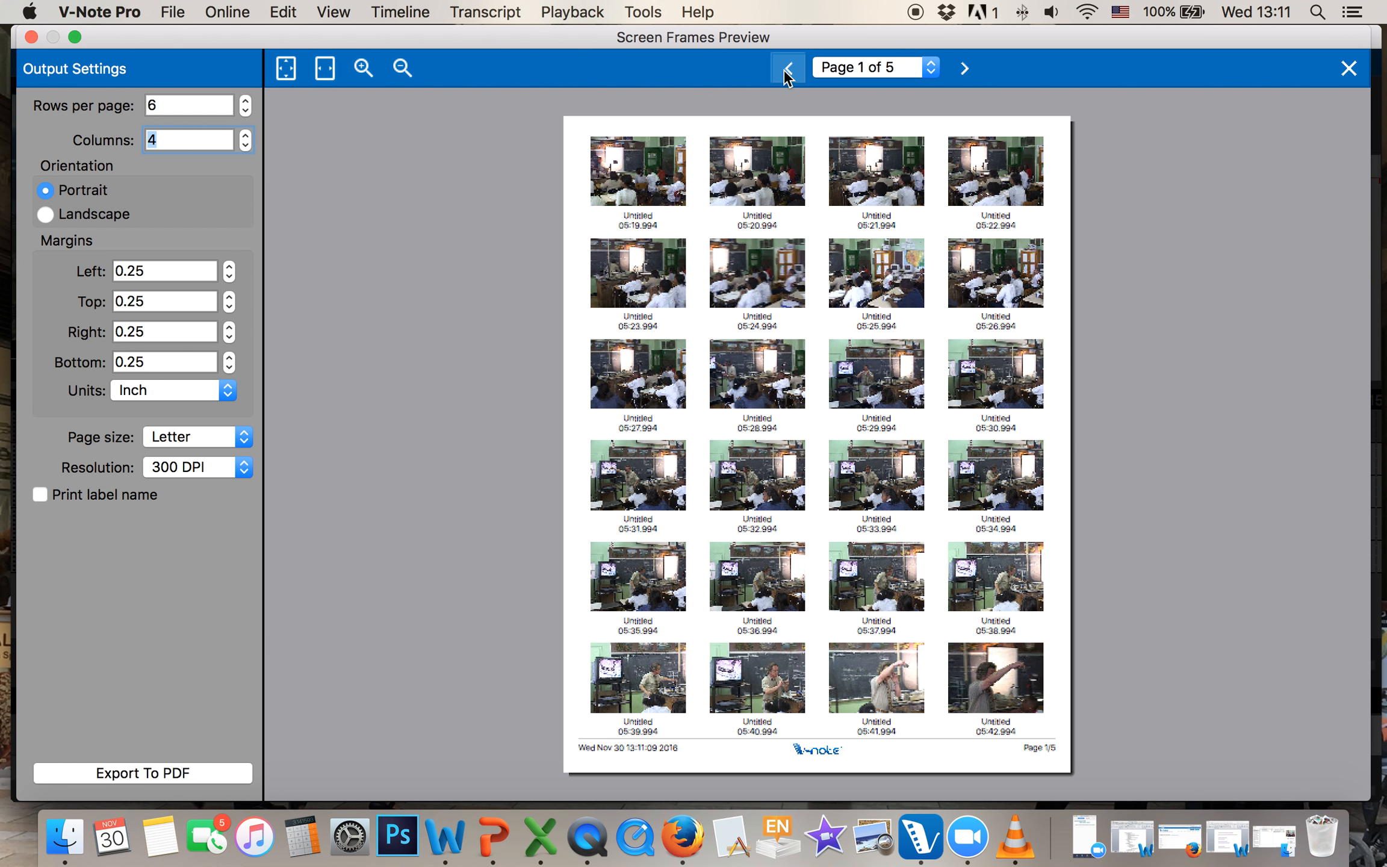
Page through the frames sheet preview to examine pages 3 and 4, then close the preview.
click(968, 65)
click(968, 65)
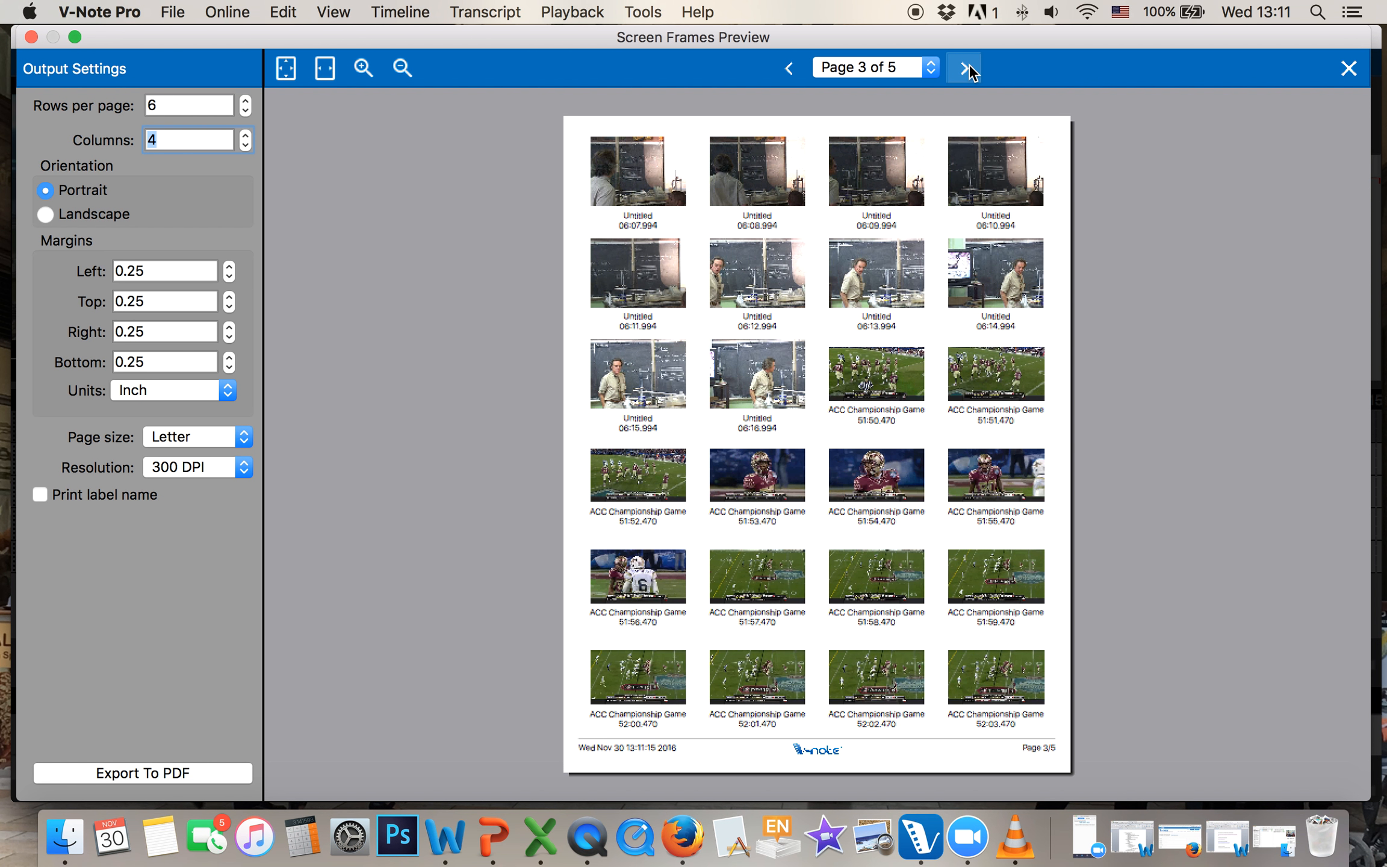
click(969, 66)
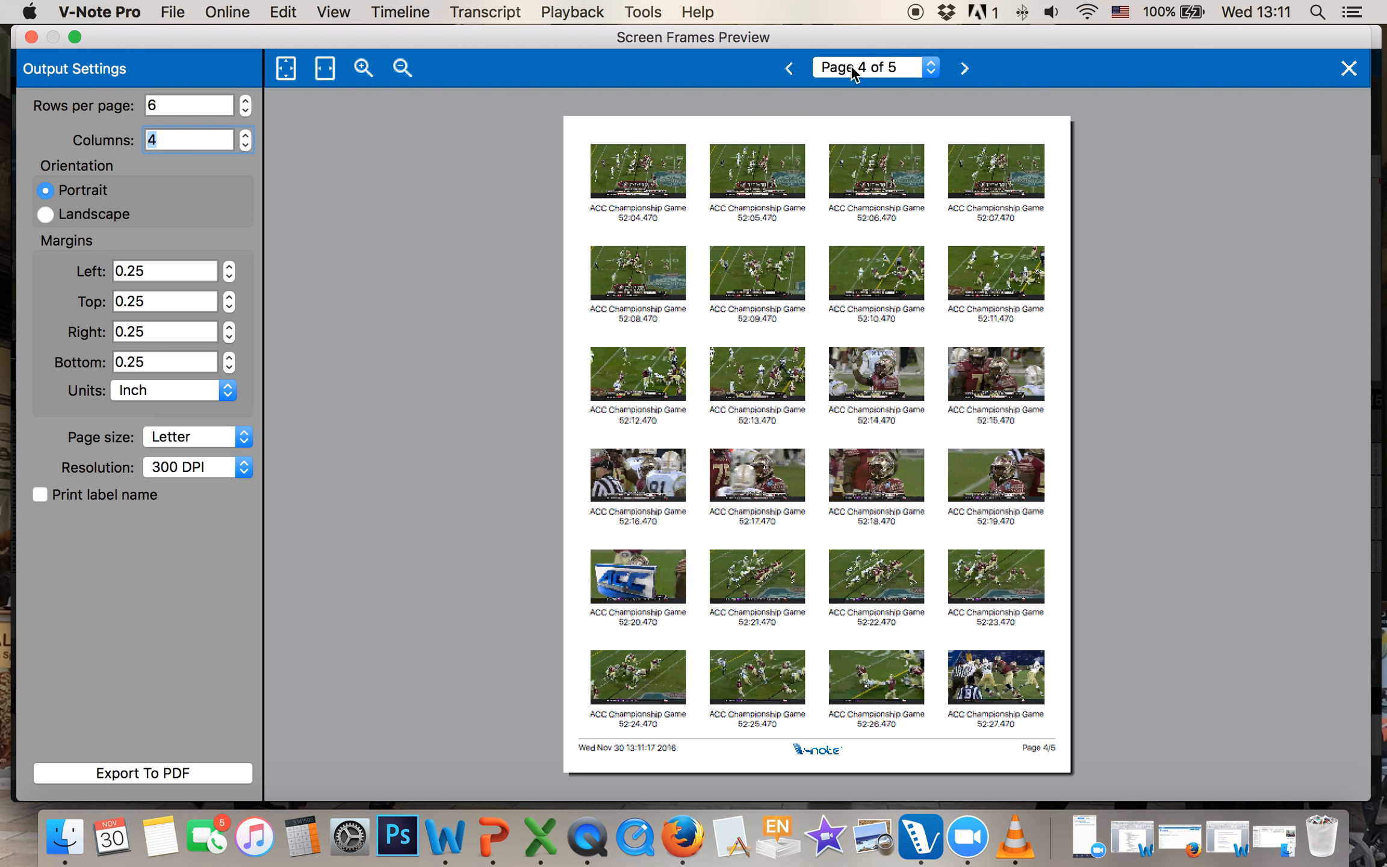
click(784, 68)
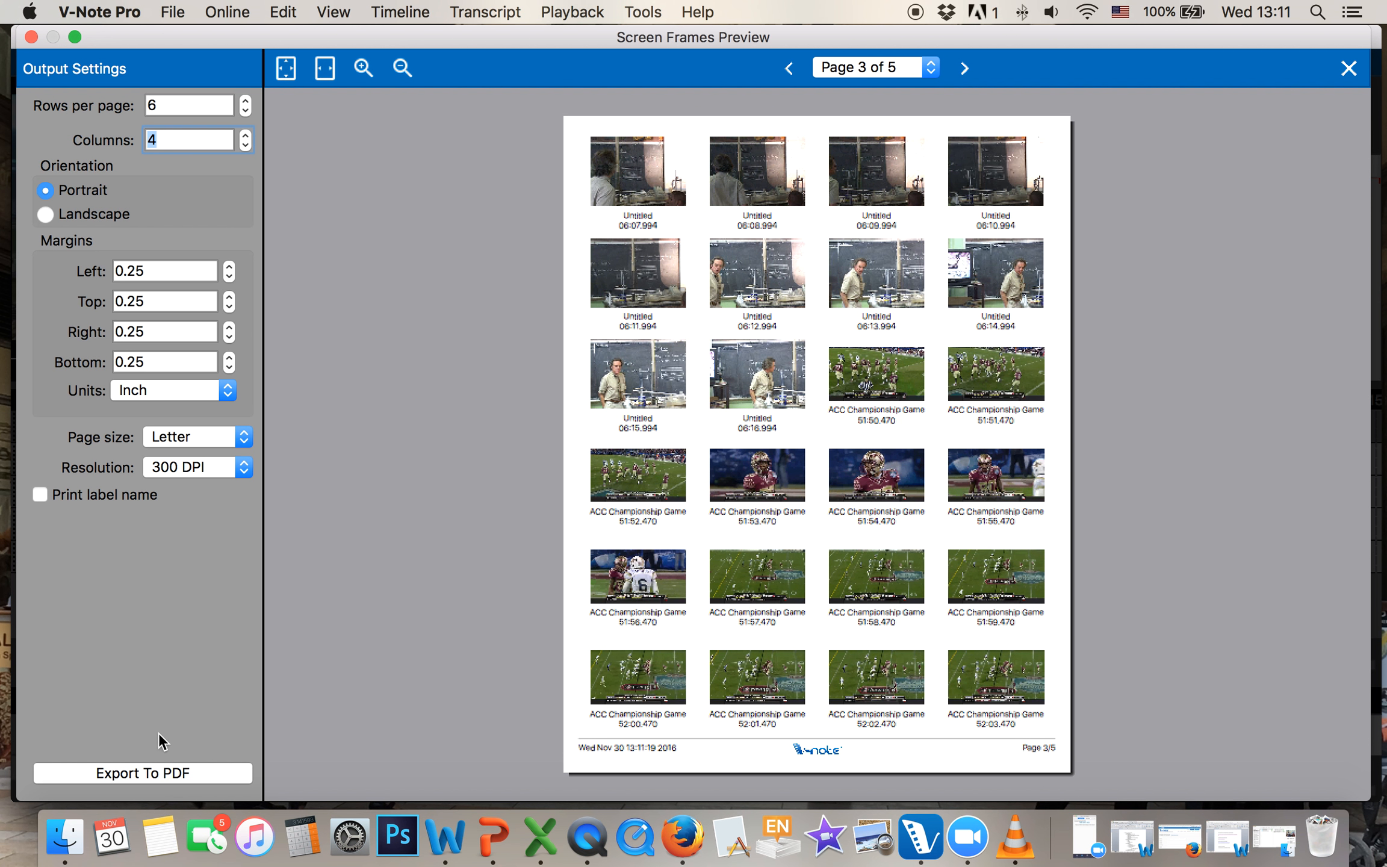
click(31, 37)
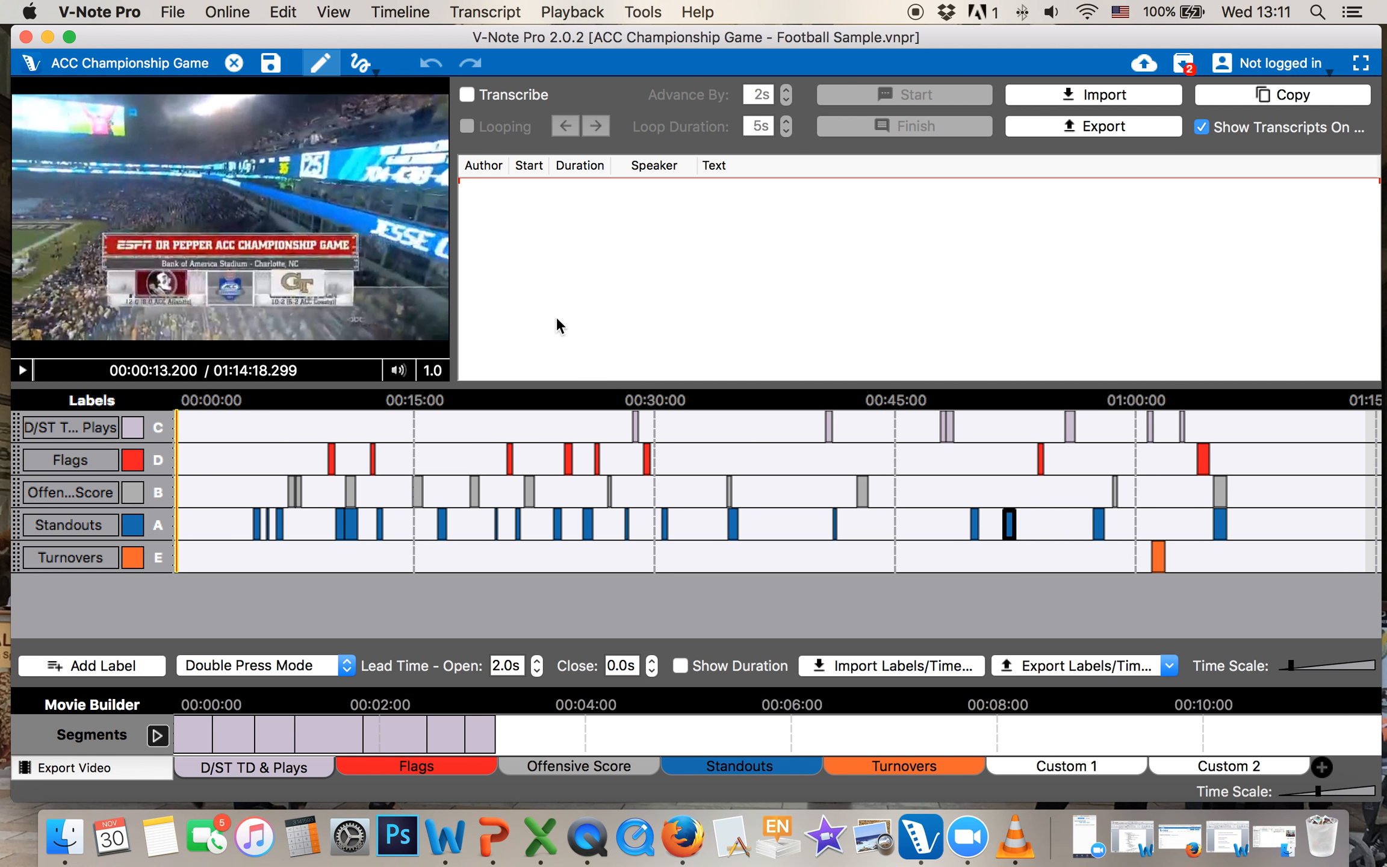
Close the ACC Championship Game project.
click(731, 581)
click(234, 63)
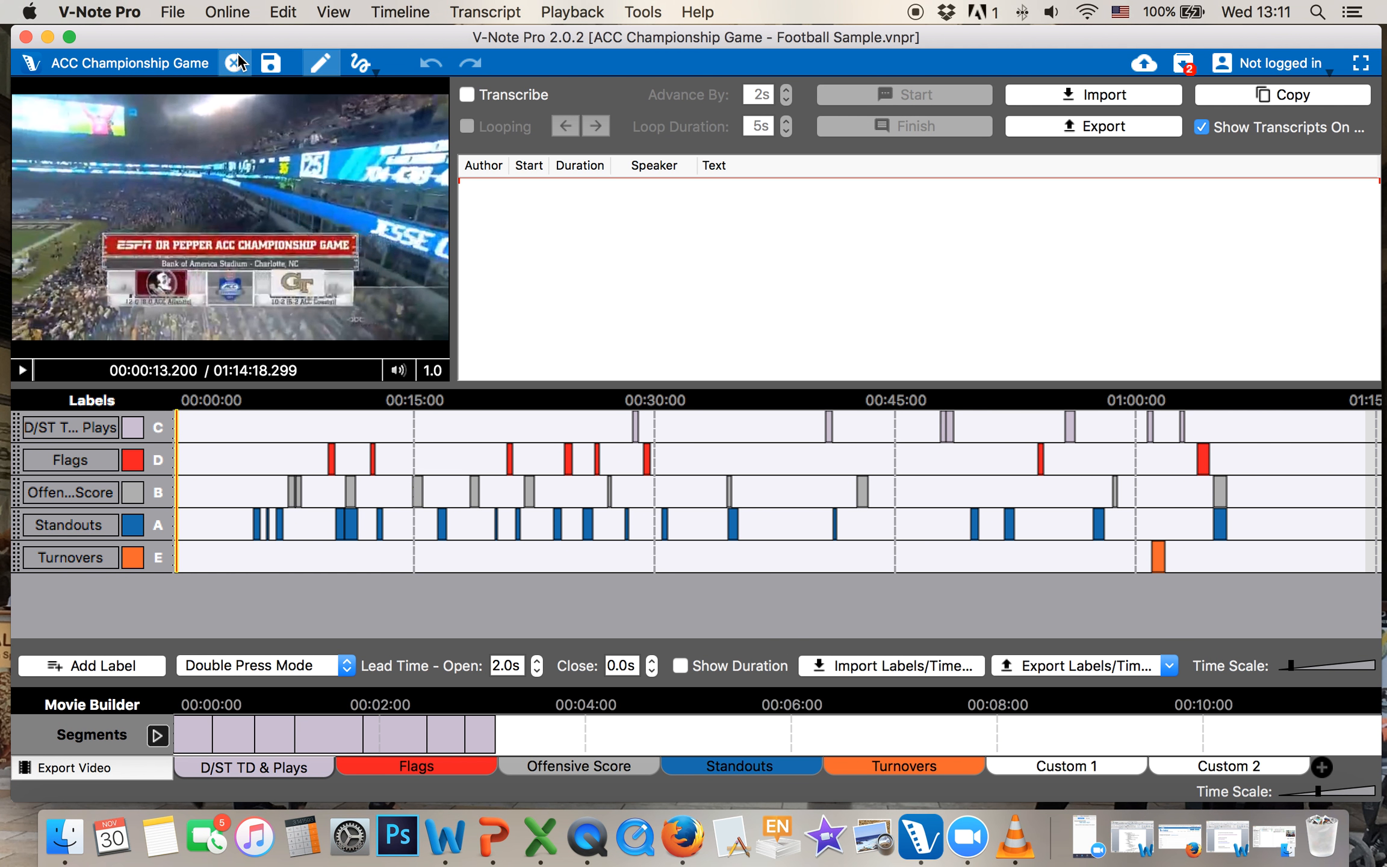
click(688, 416)
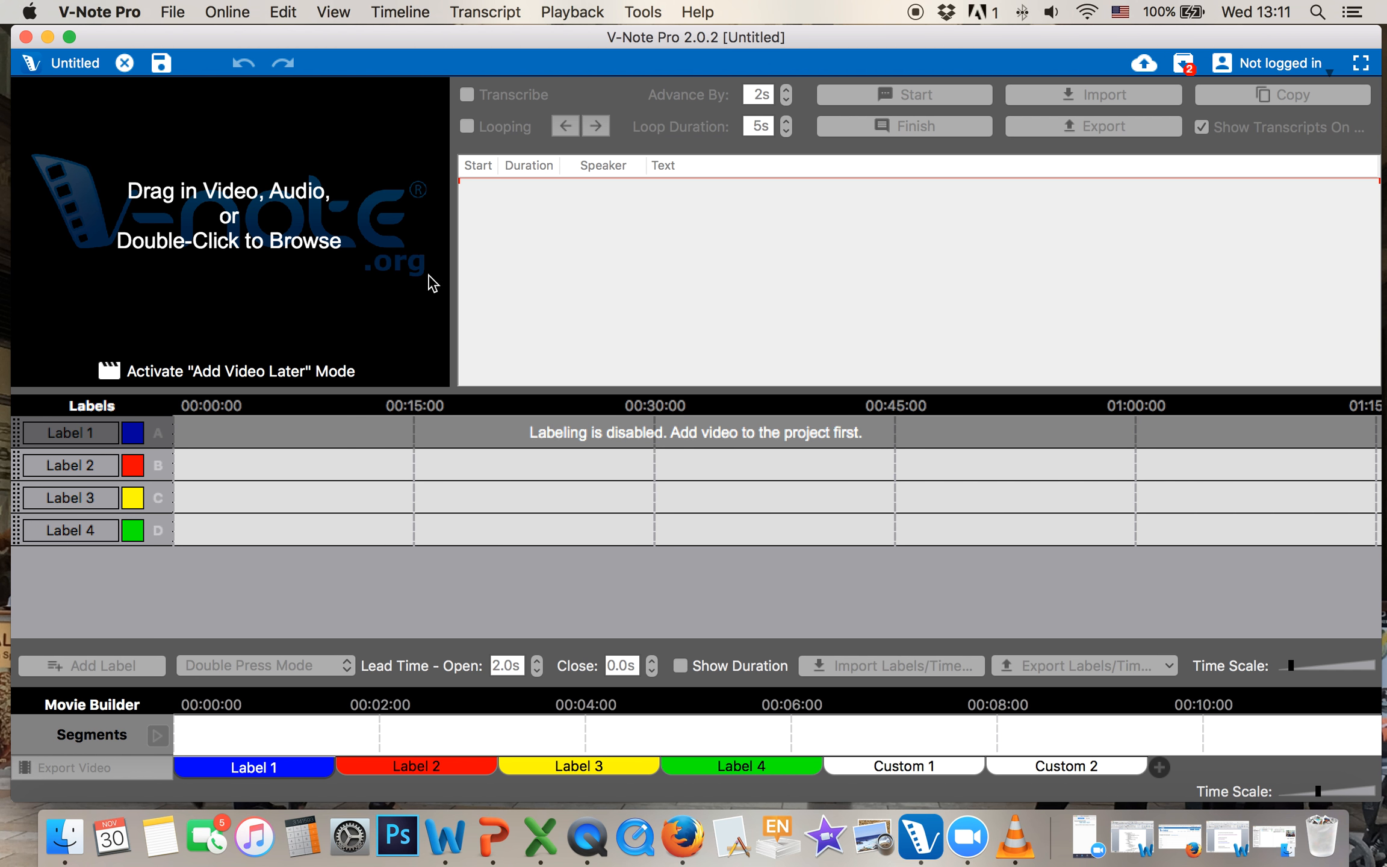
Load "Video - Rocks.mov" from the Getting Started folder into the empty project and pause its playback.
double_click(280, 219)
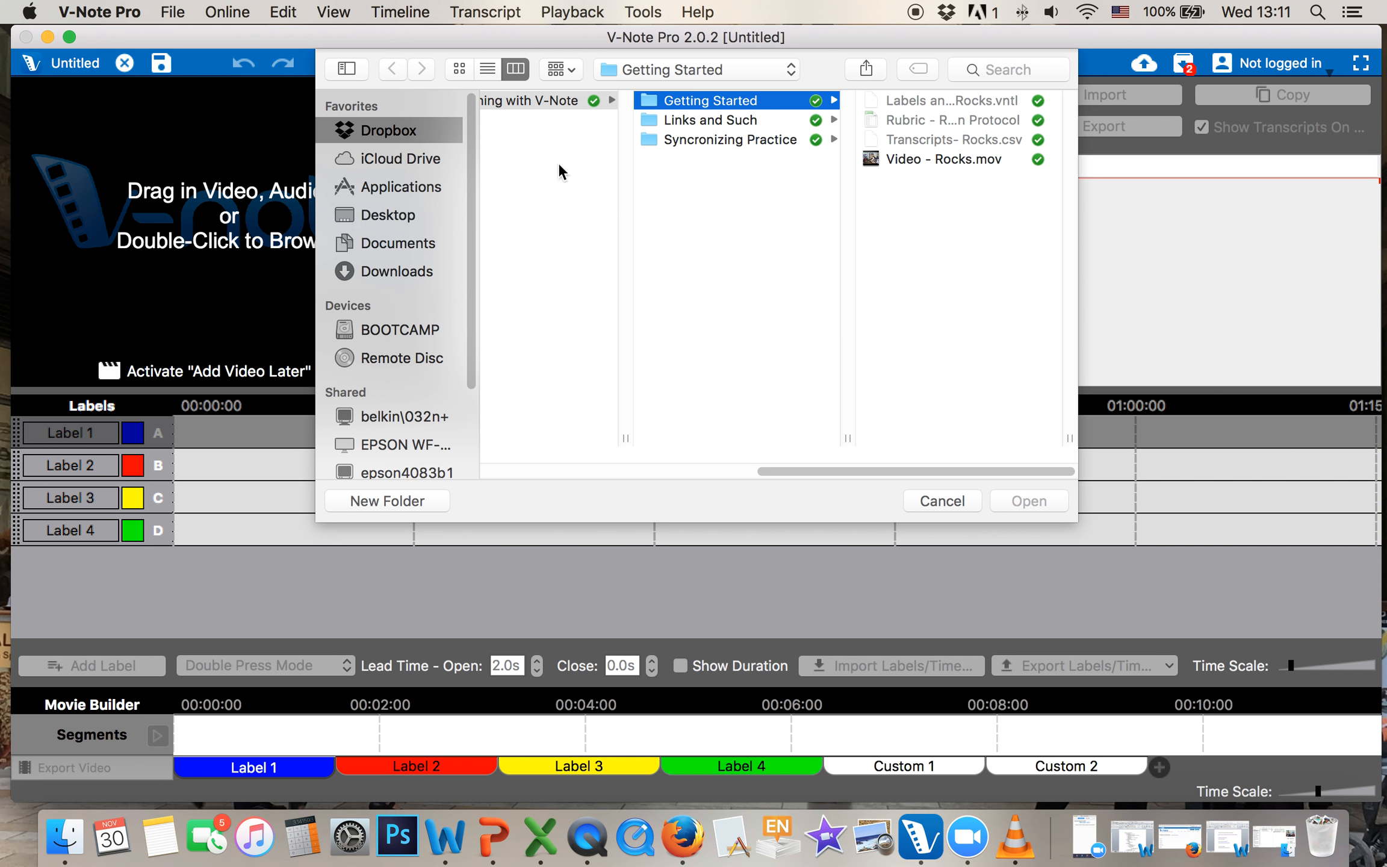
double_click(950, 154)
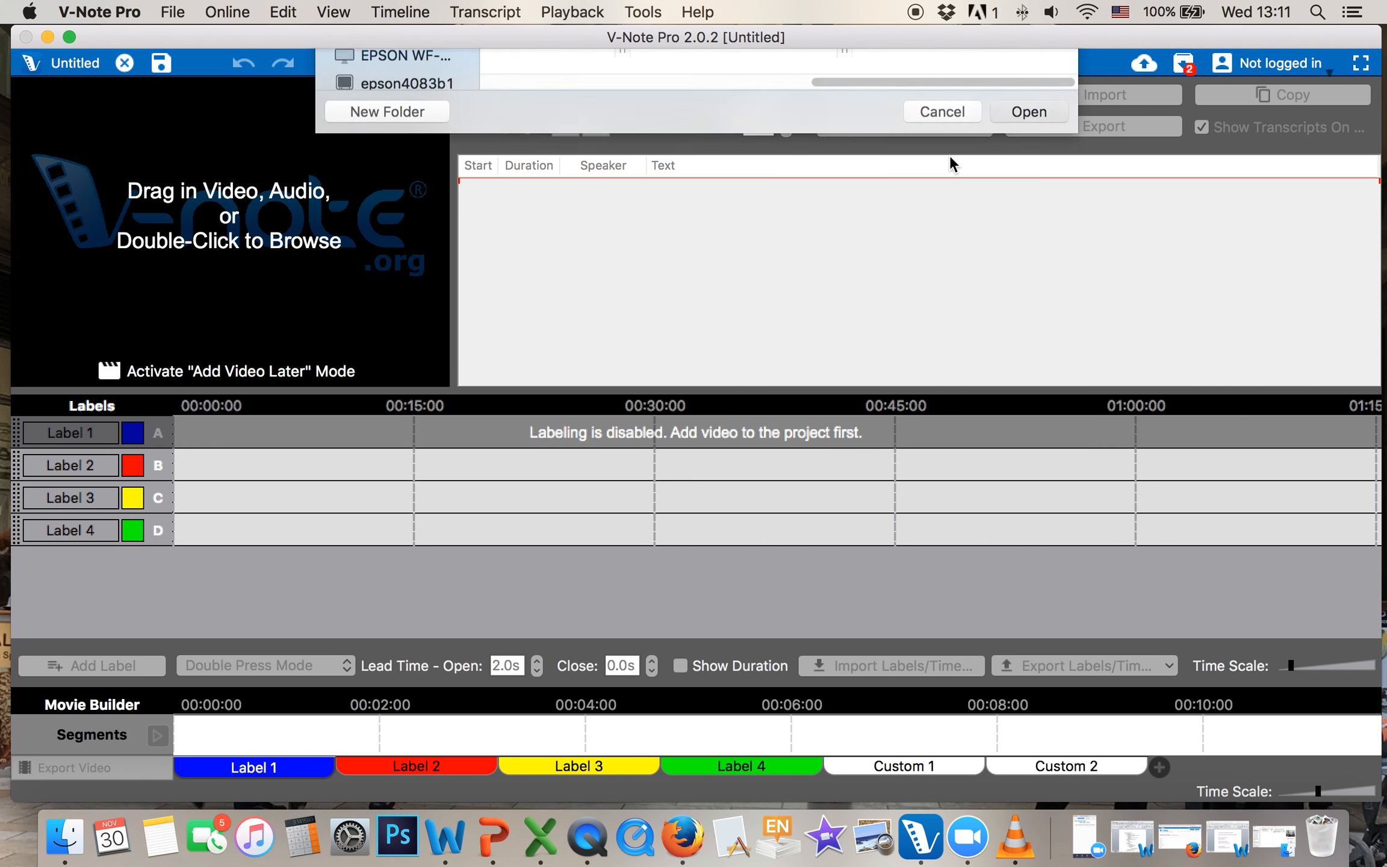
click(22, 371)
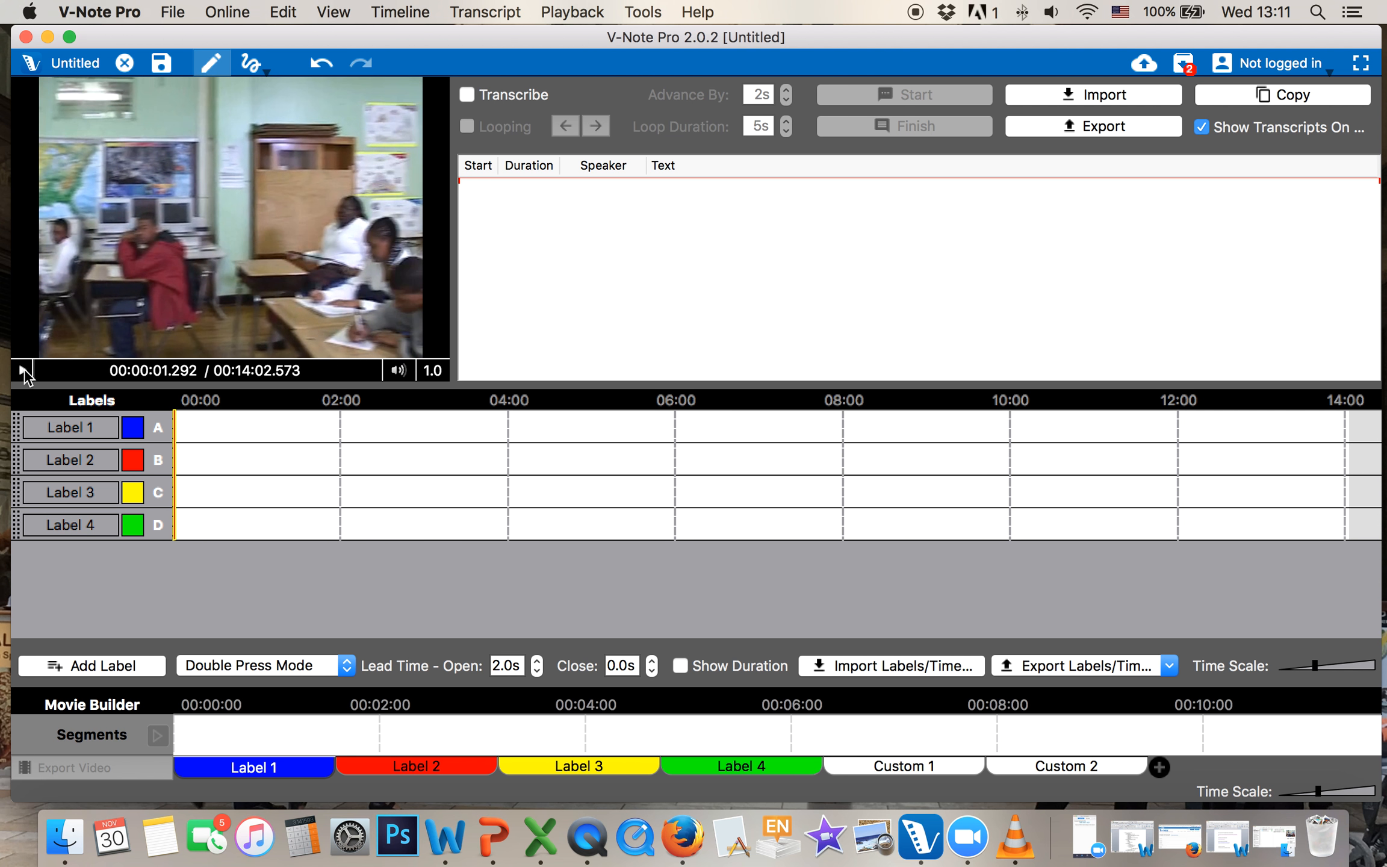
Add "Video 2 - Sync Test.mov" from the Syncronizing Practice folder as a second playback source and pause the side-by-side playback.
click(177, 11)
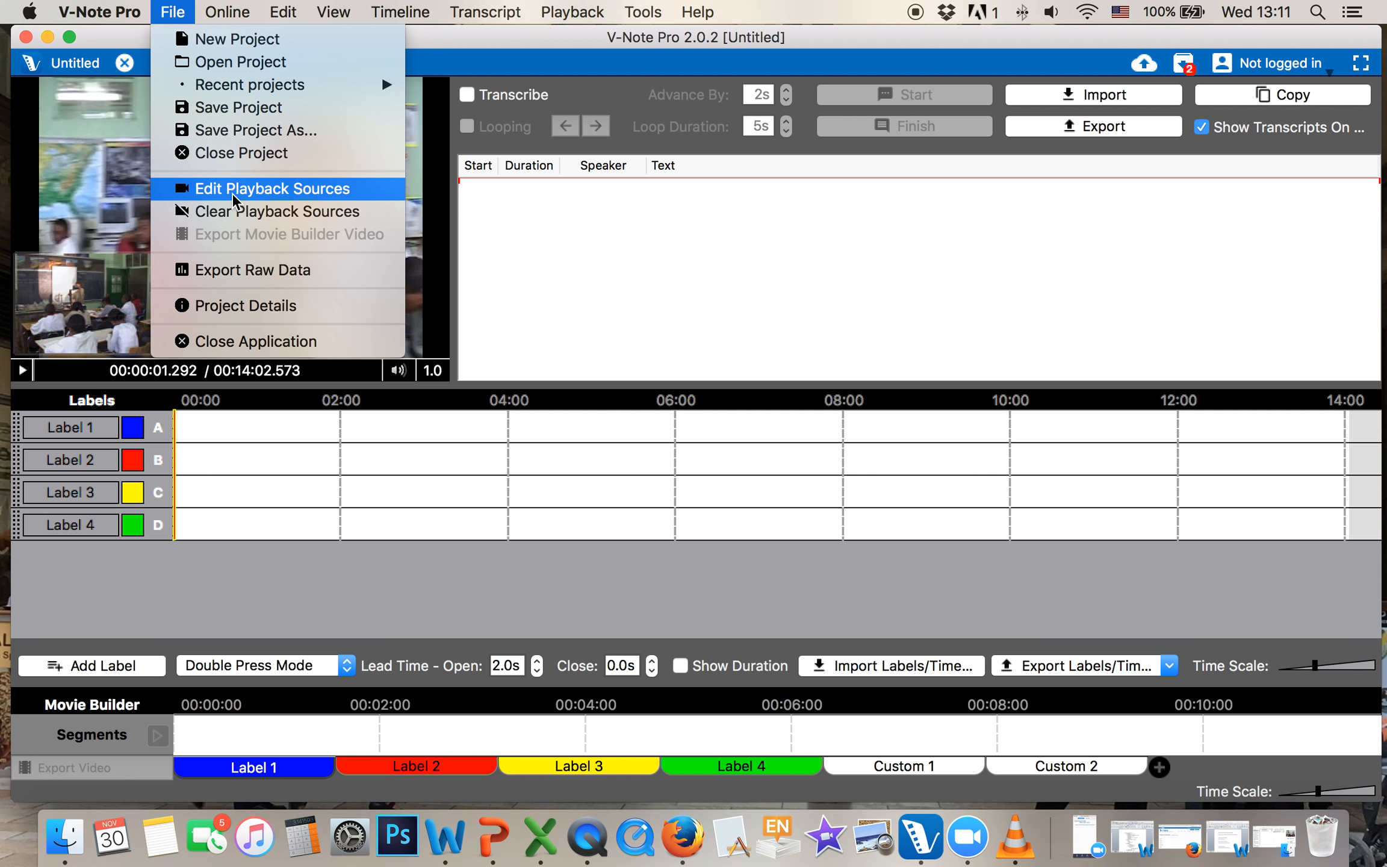
click(248, 190)
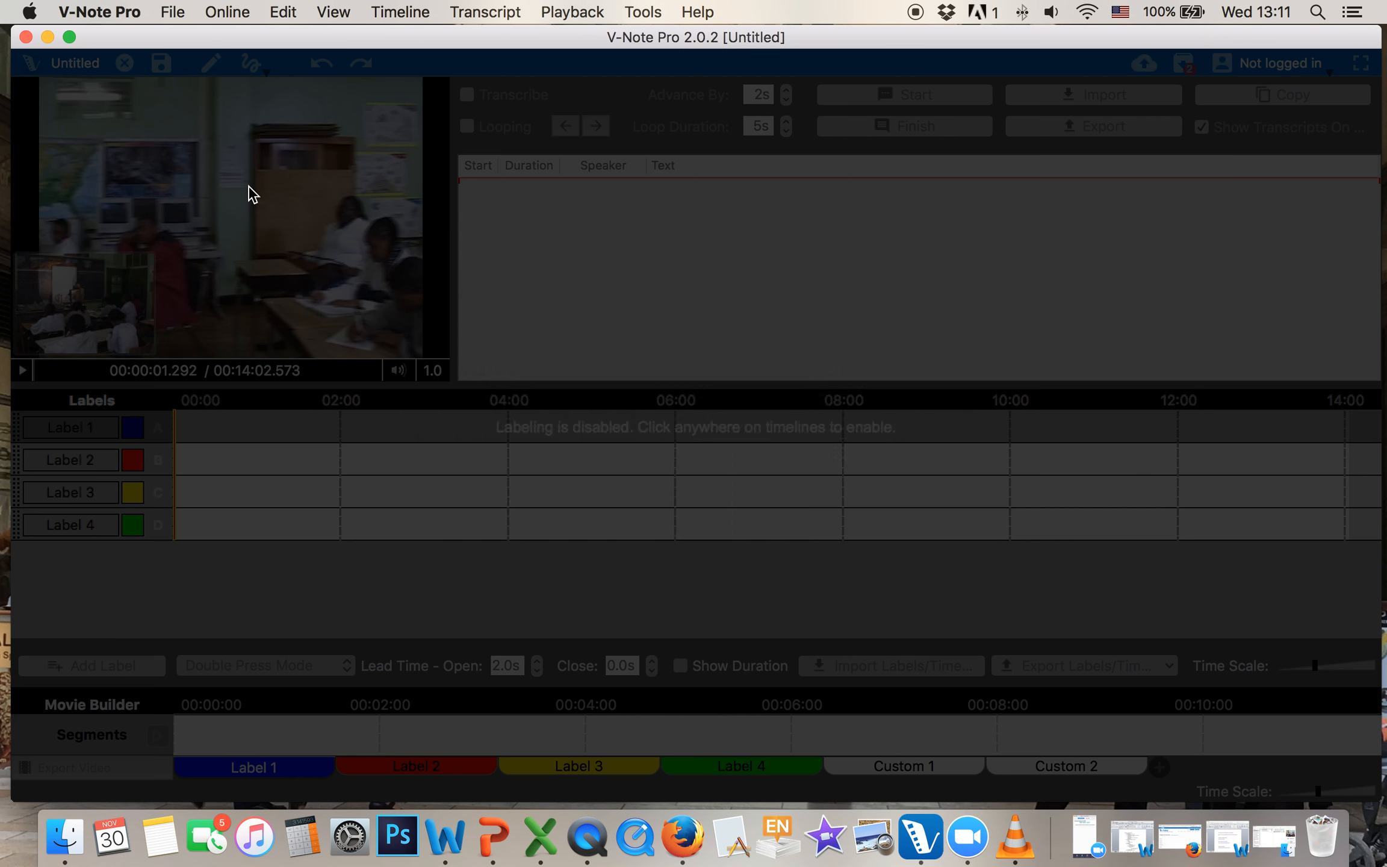
click(437, 425)
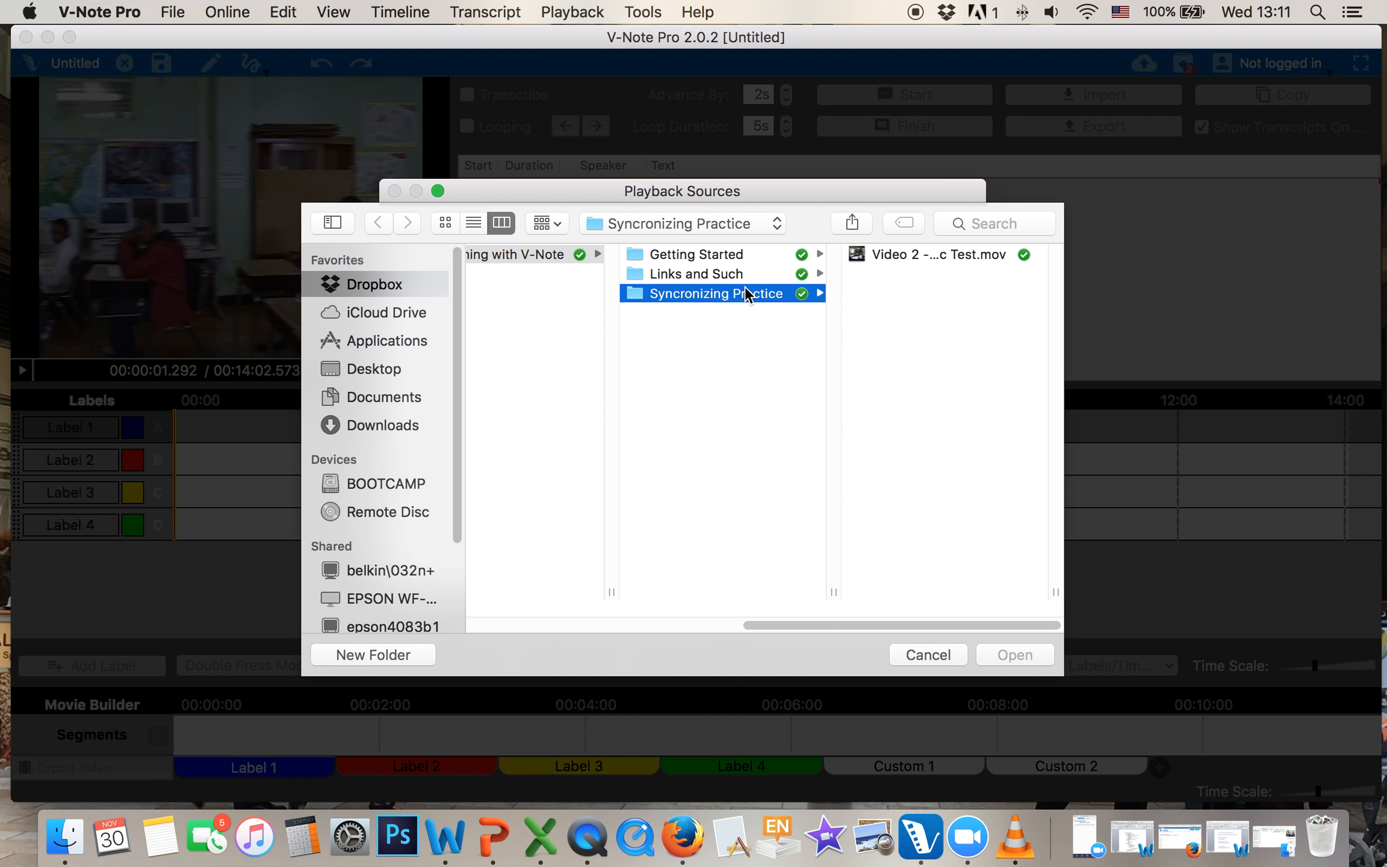
double_click(941, 254)
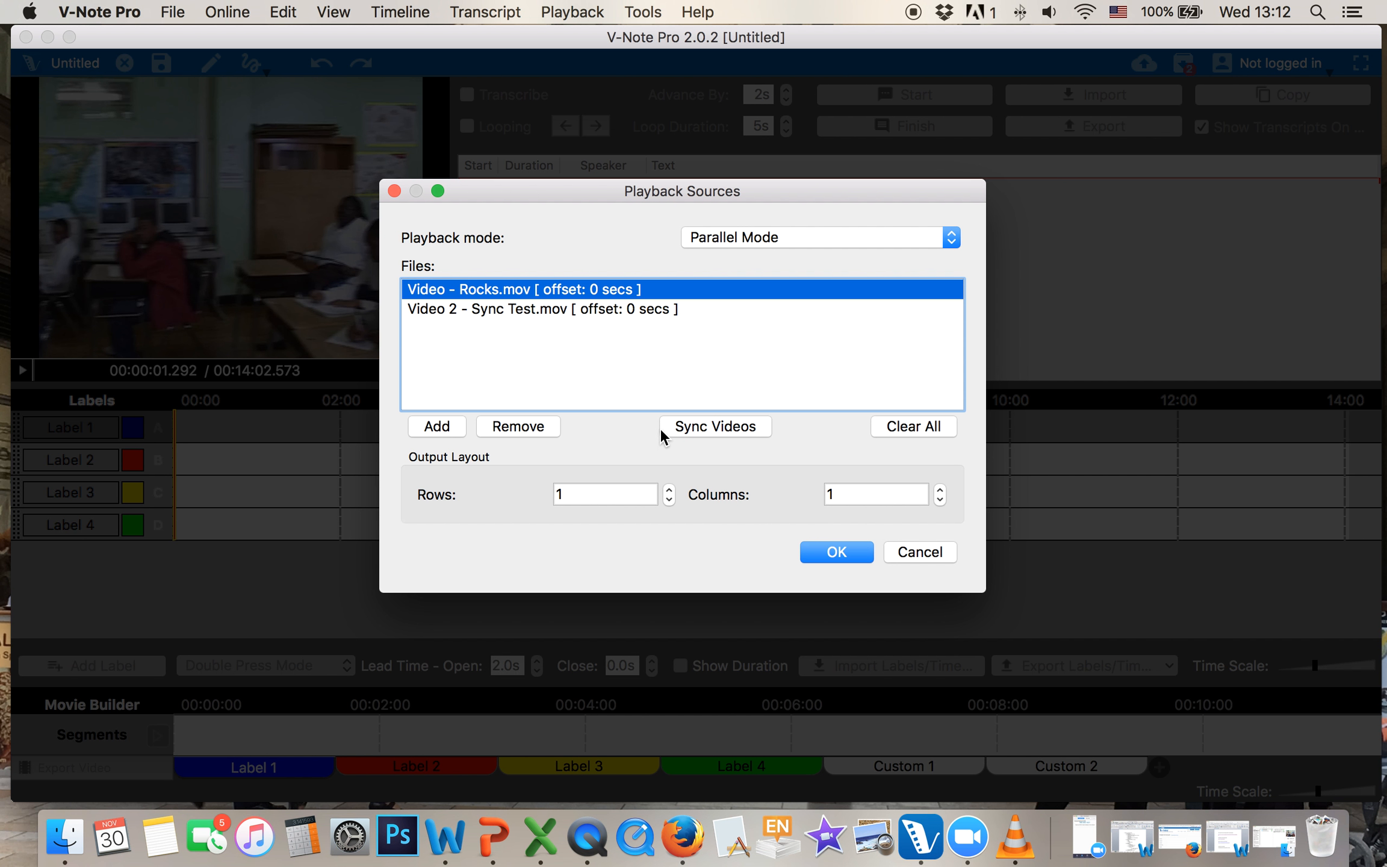
click(837, 551)
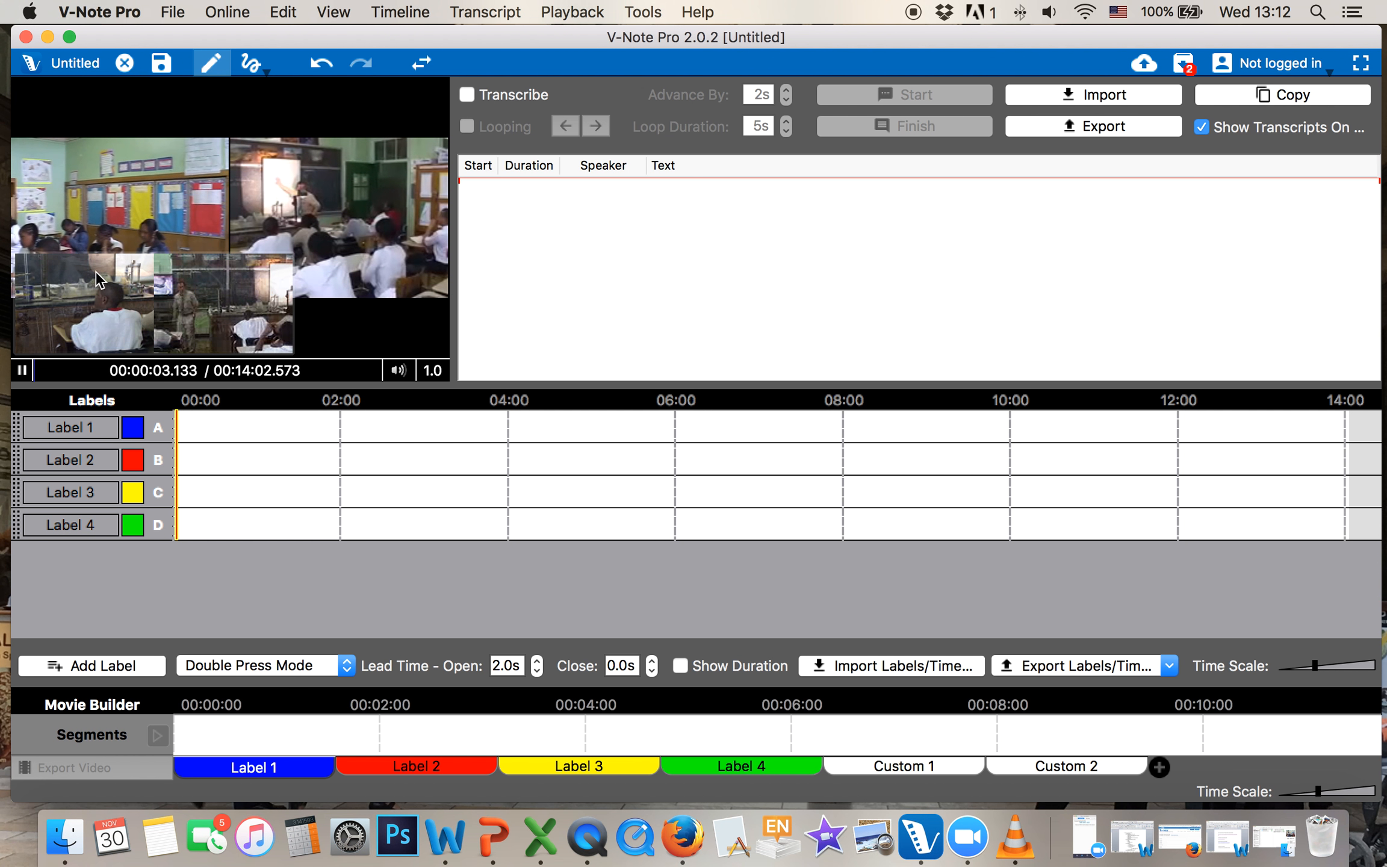
click(21, 371)
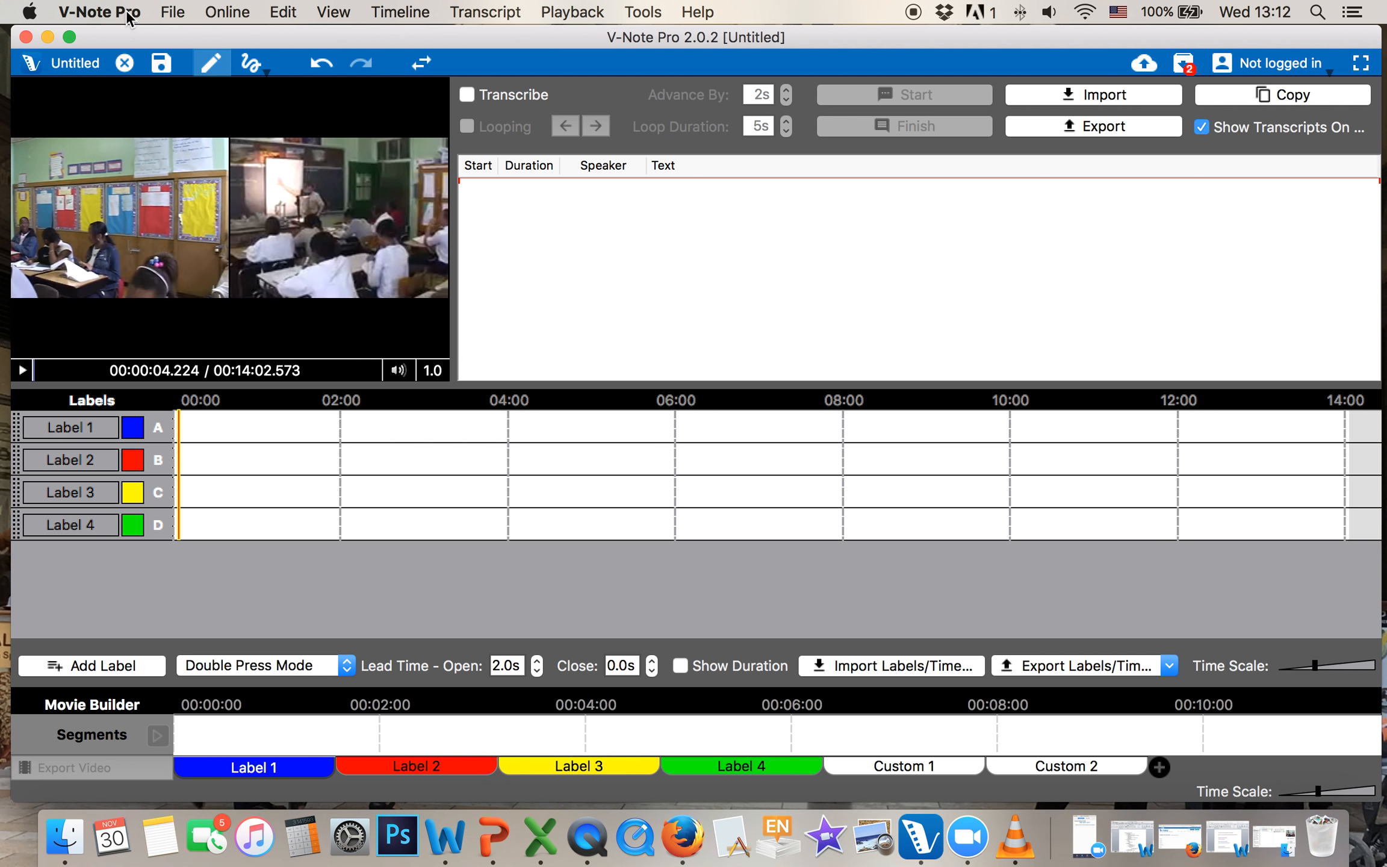
Reopen the project's playback sources and review the available playback modes.
click(170, 11)
click(265, 190)
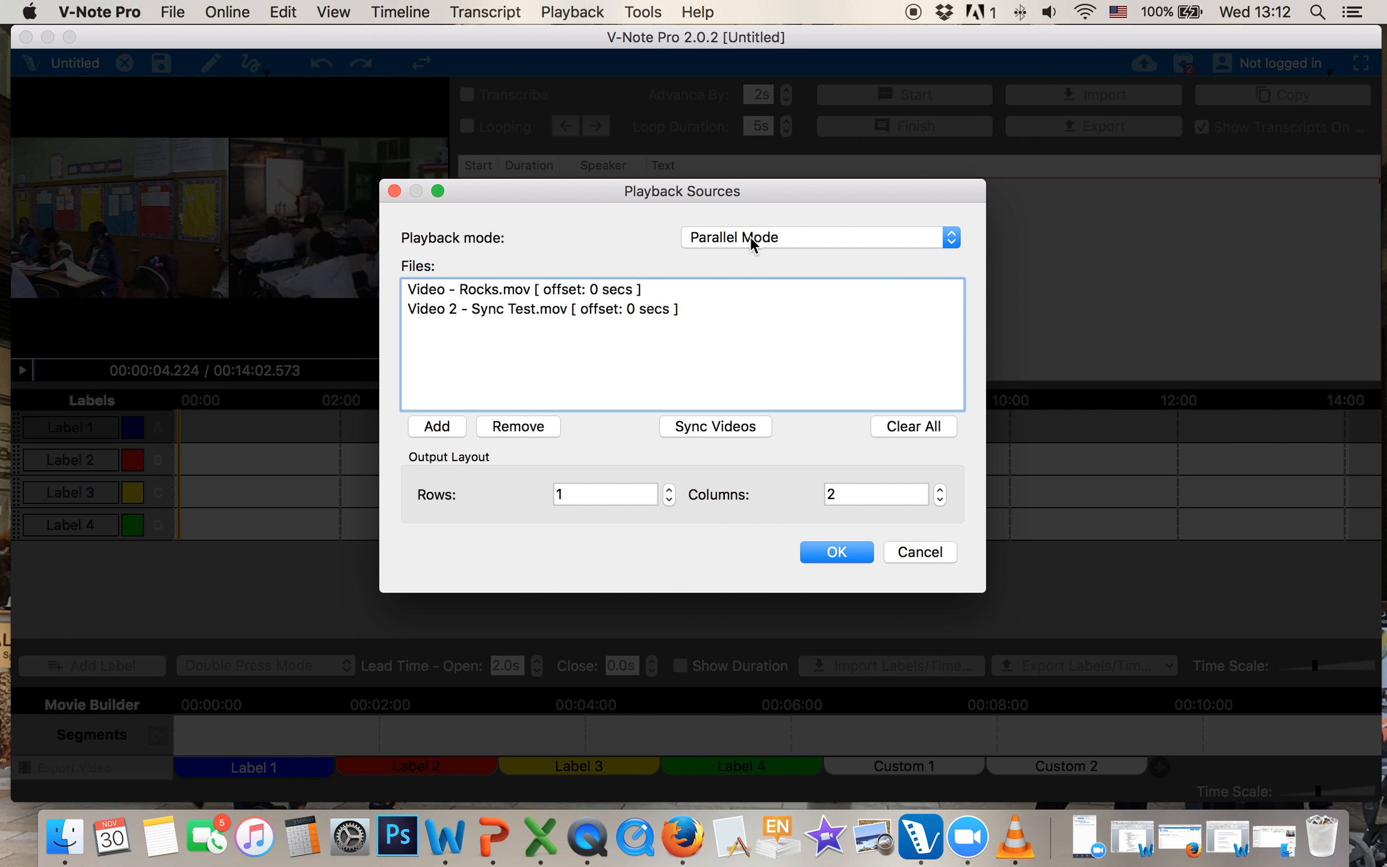
click(750, 236)
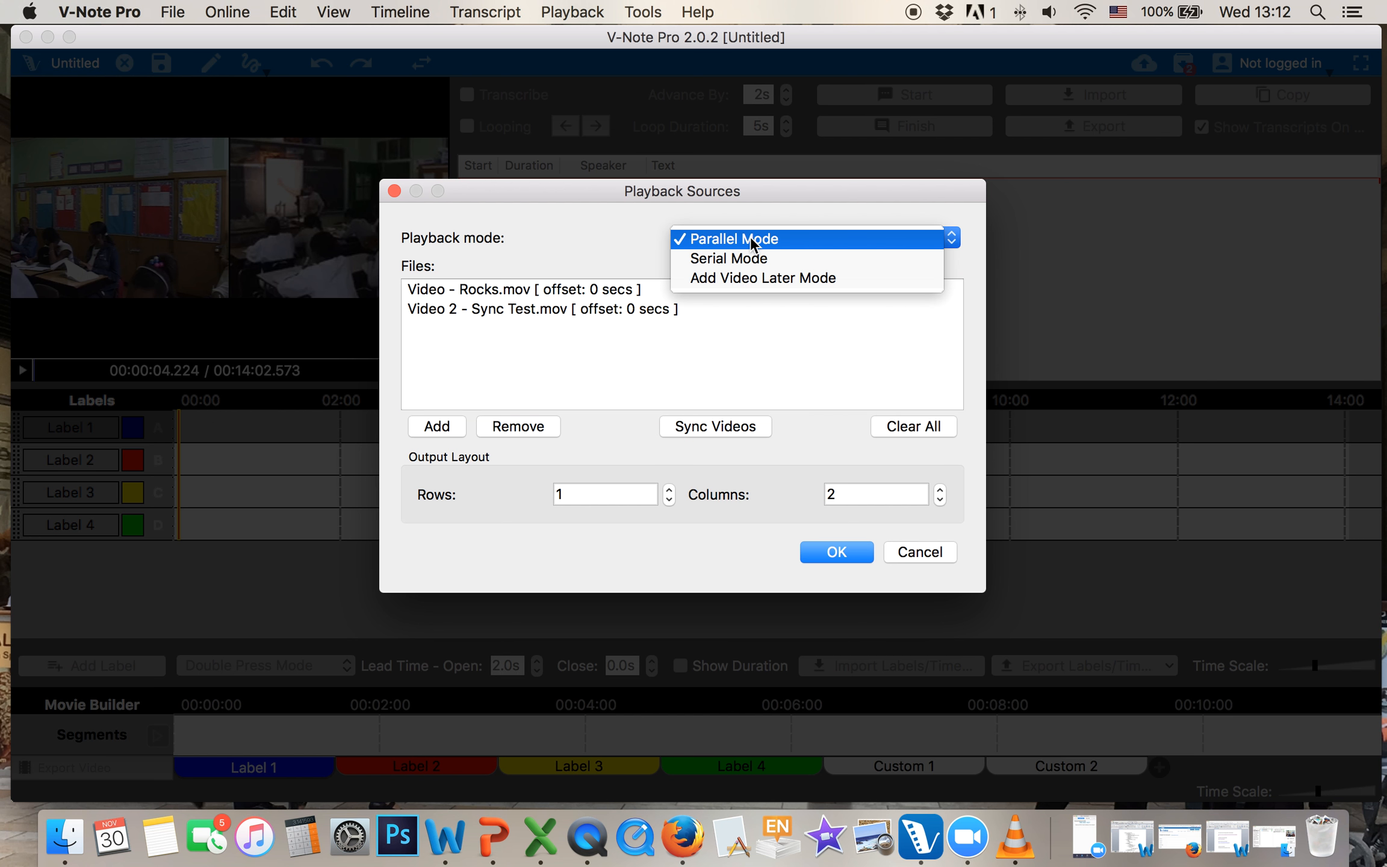
click(644, 225)
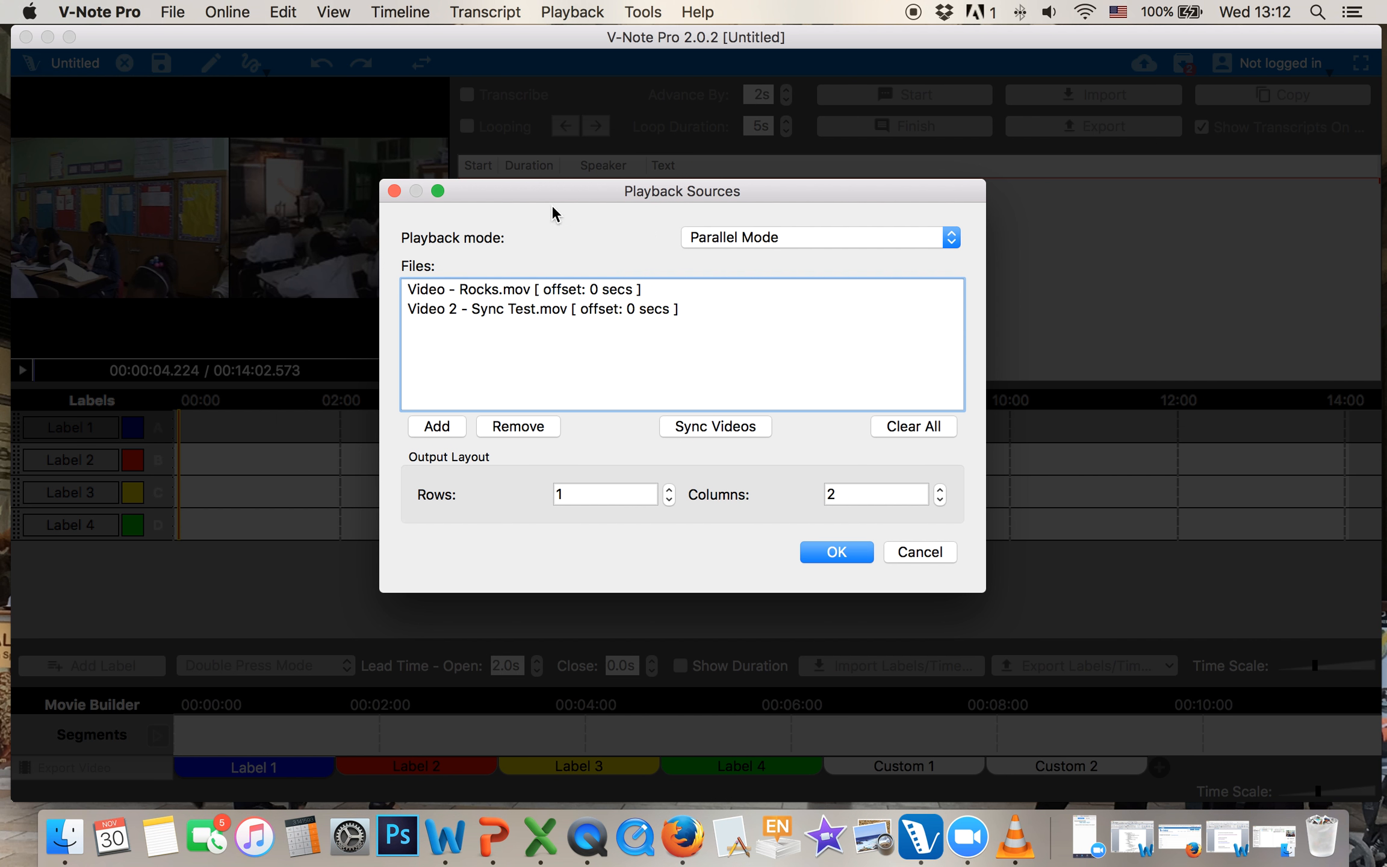
Try Serial Mode for the two videos and switch the playback mode back to Parallel Mode.
click(843, 238)
click(835, 258)
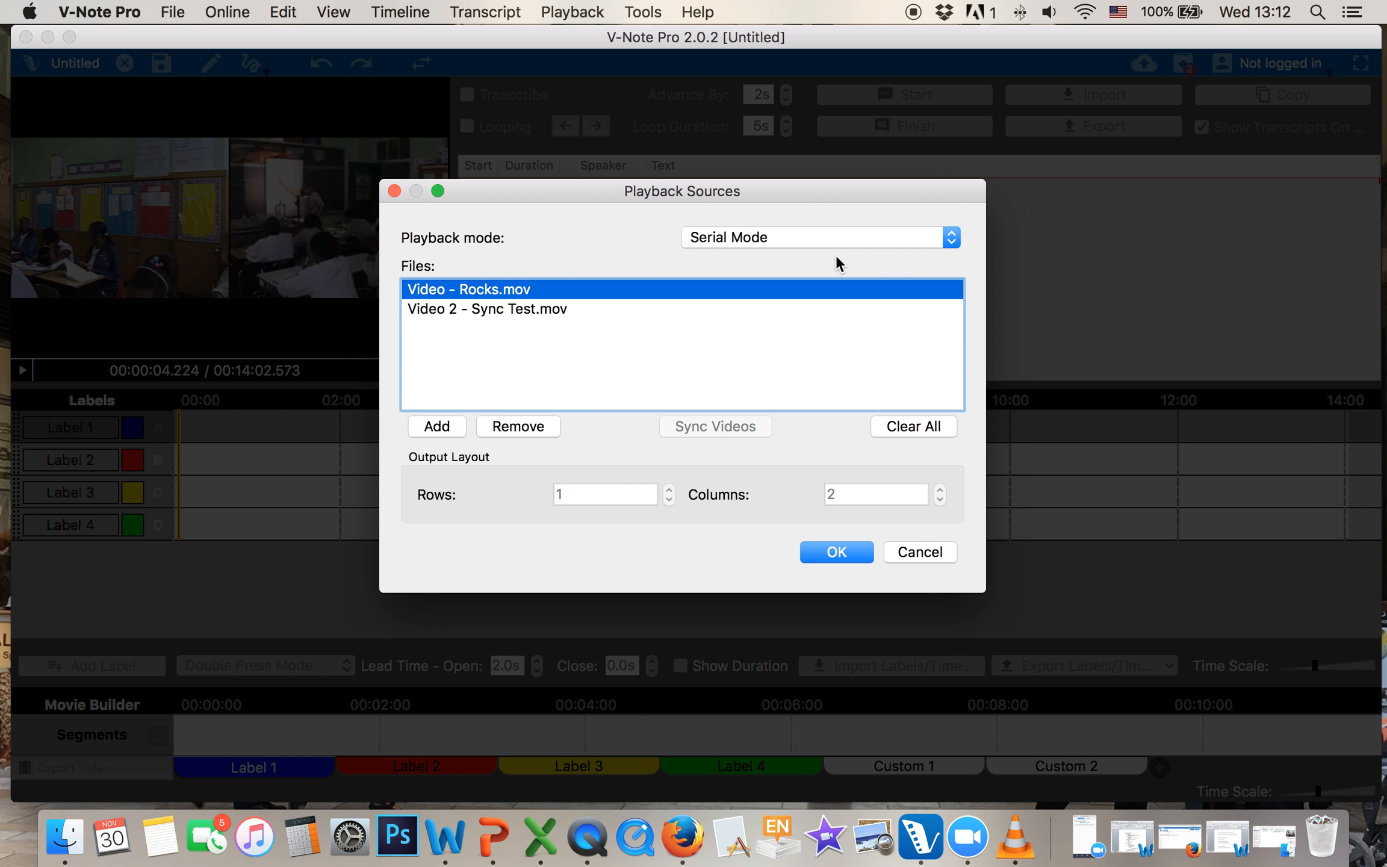
click(809, 236)
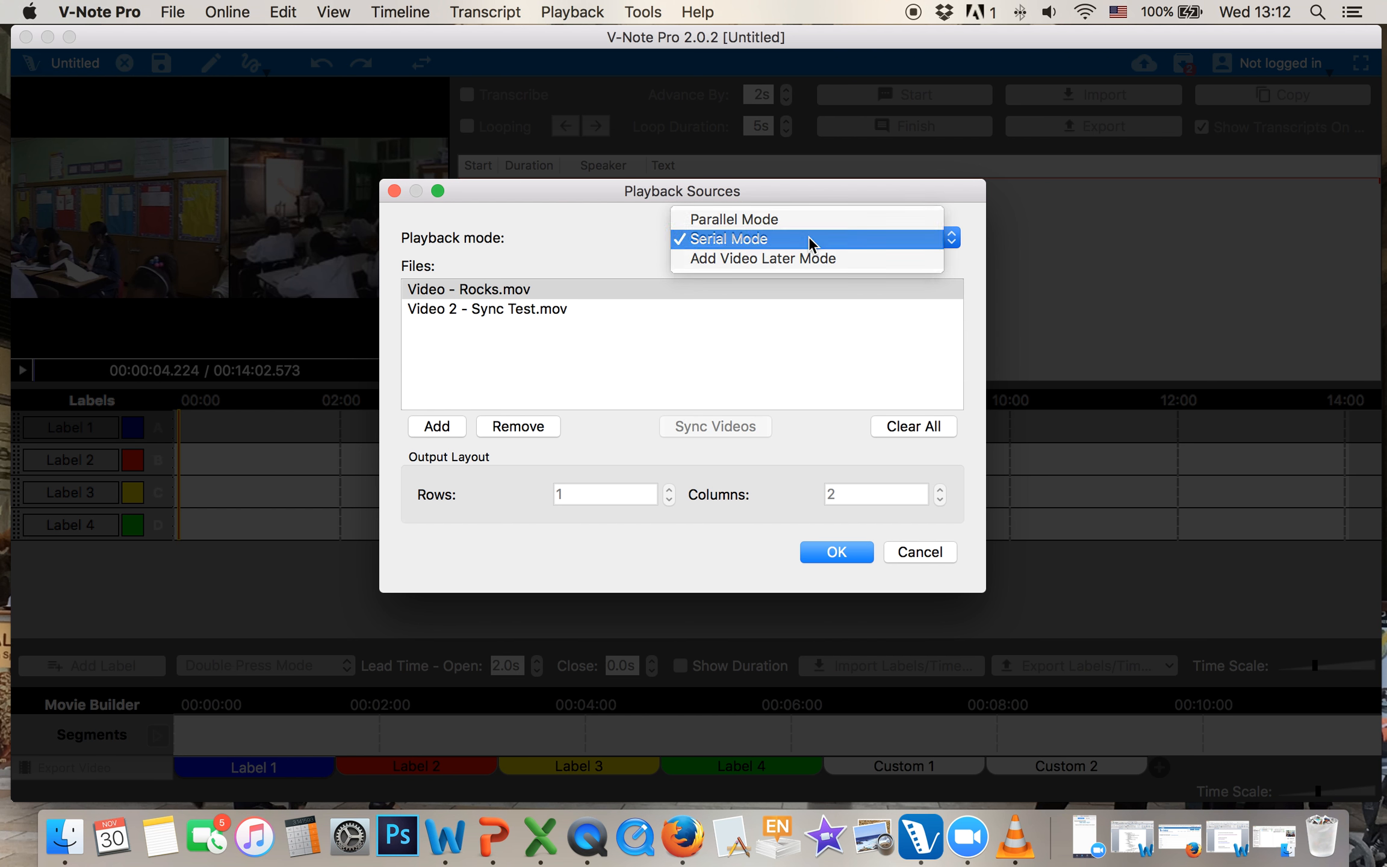
click(809, 236)
click(874, 239)
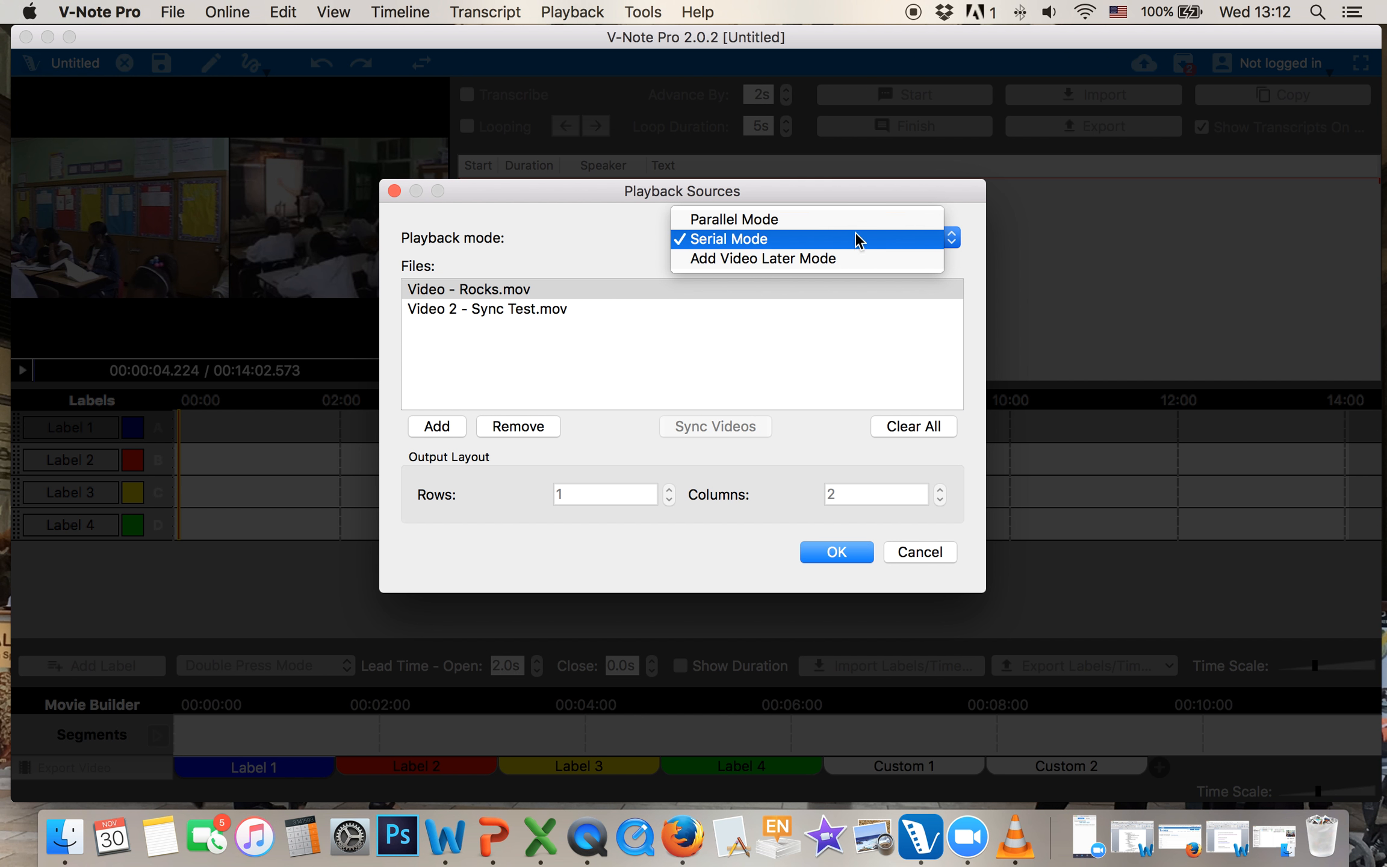
click(848, 220)
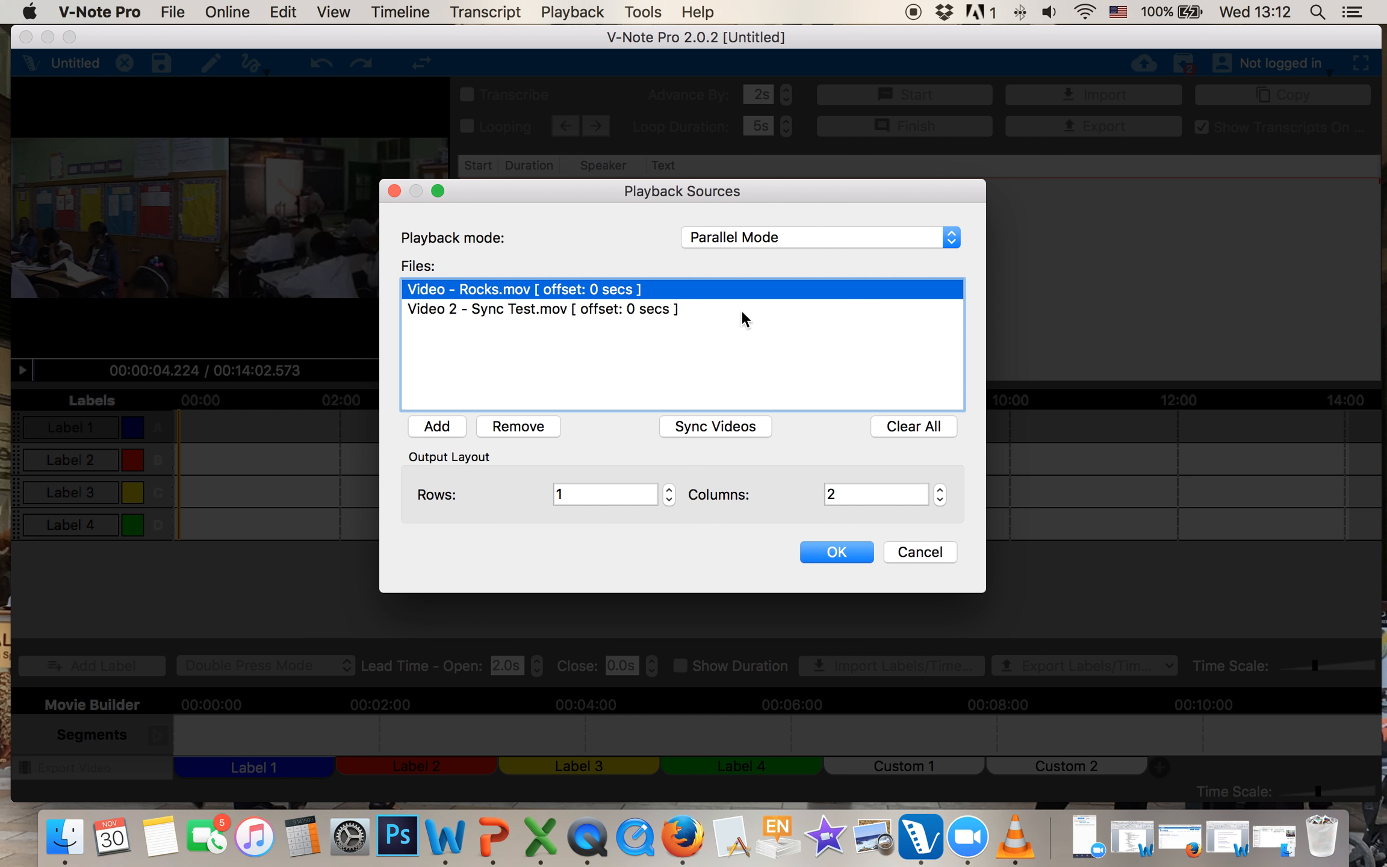
Open the video sync window, pause the videos, compare the Manual Sync and Auto Sync options, and close it.
click(720, 424)
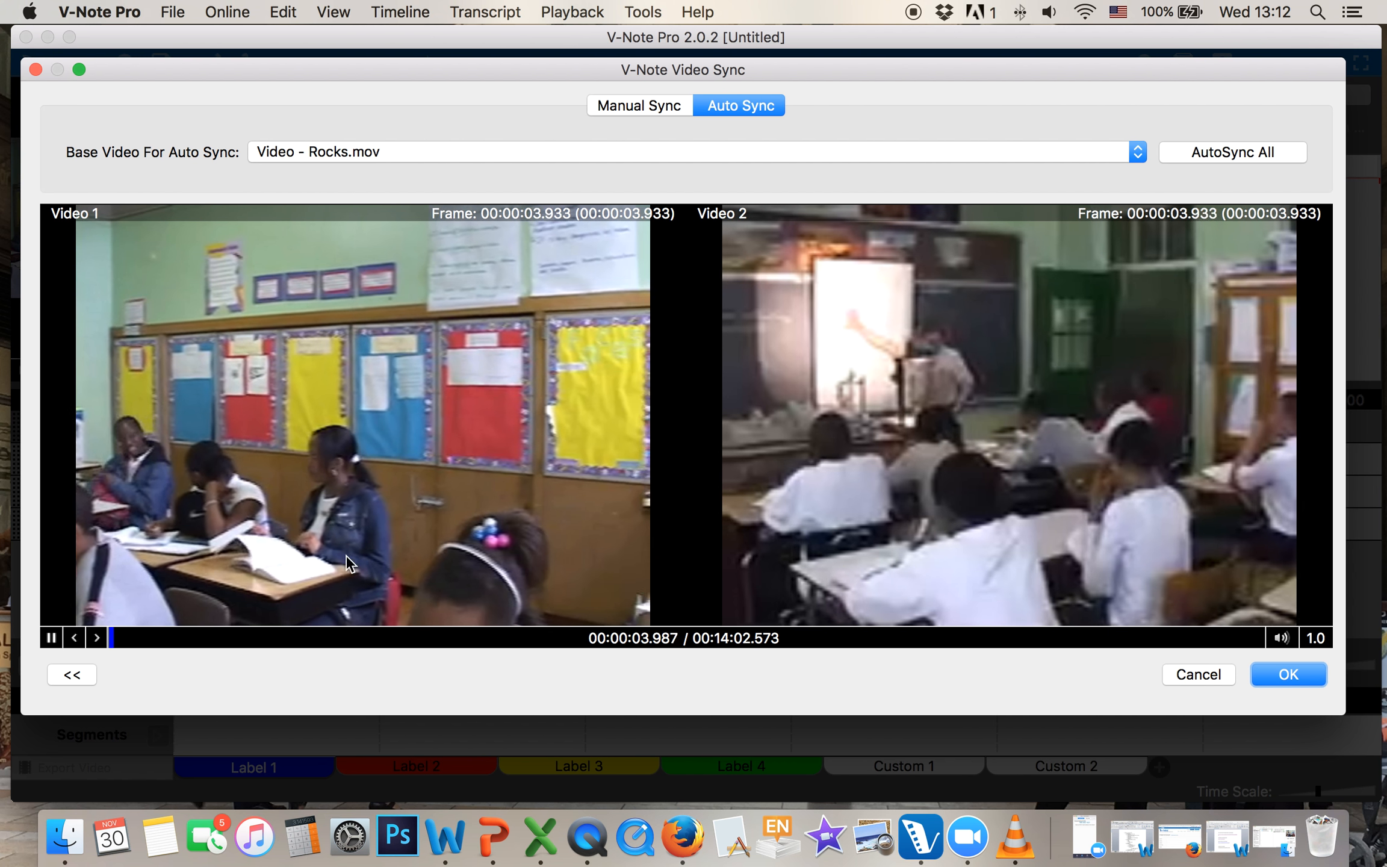
click(53, 639)
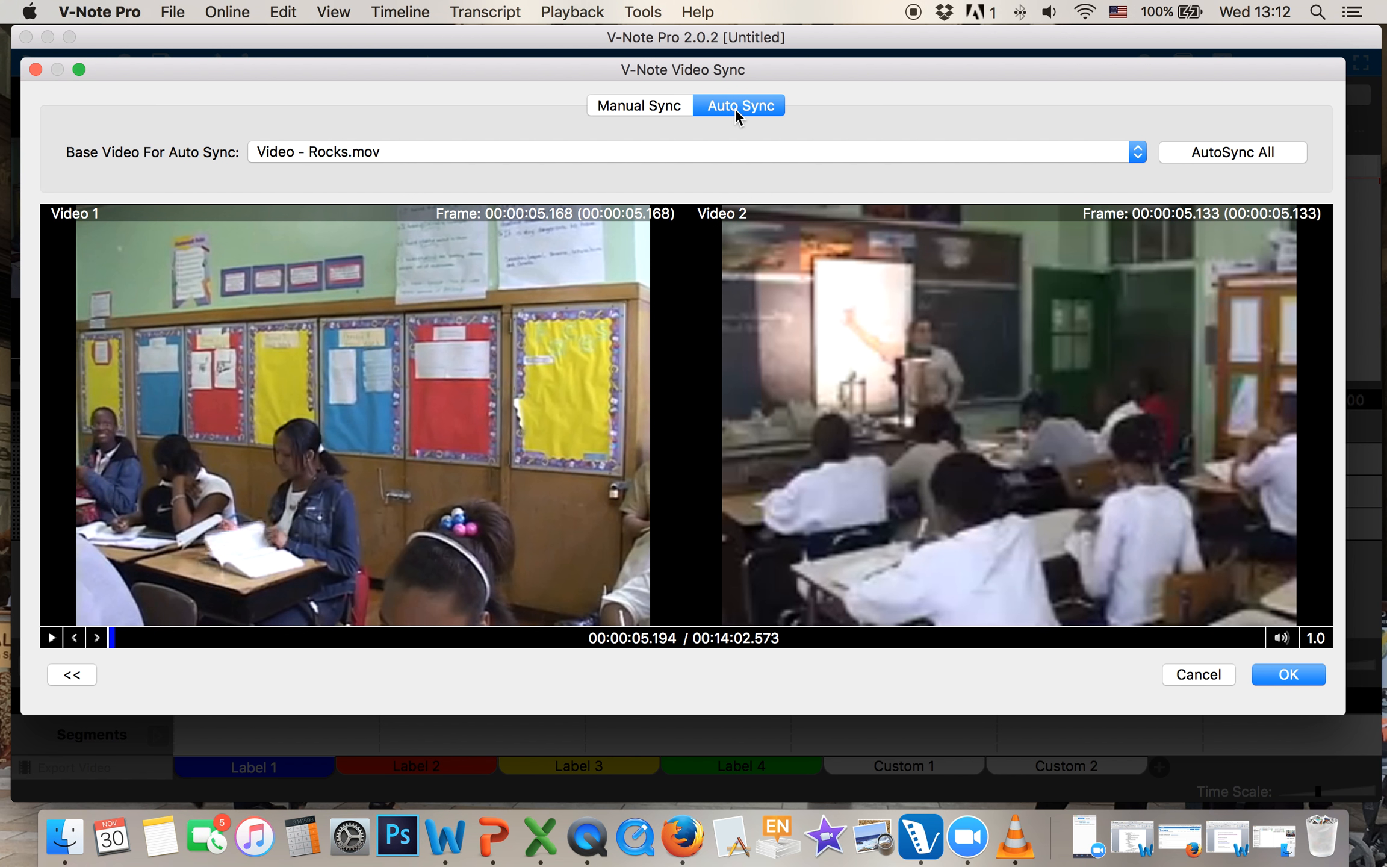
click(646, 115)
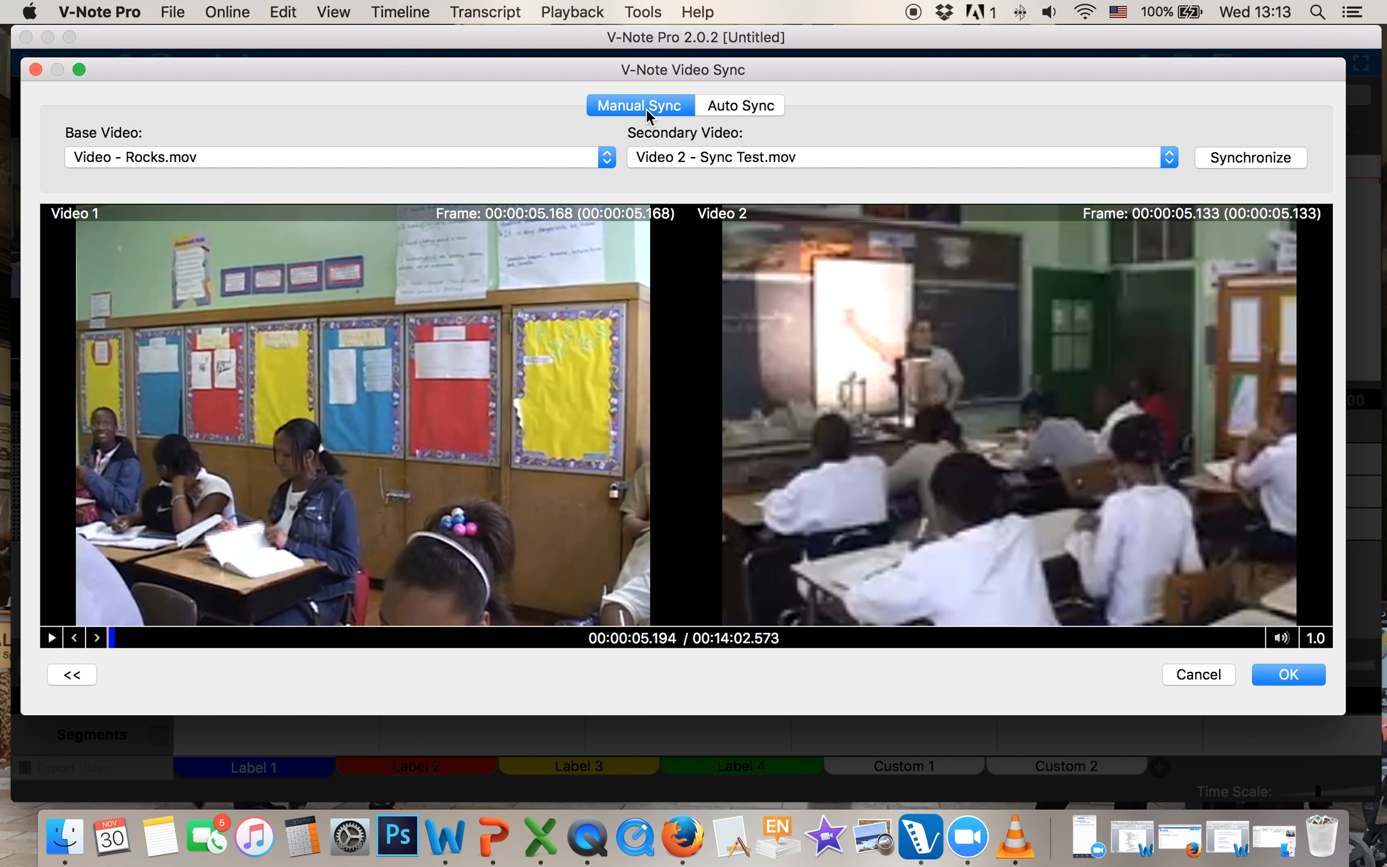
click(729, 103)
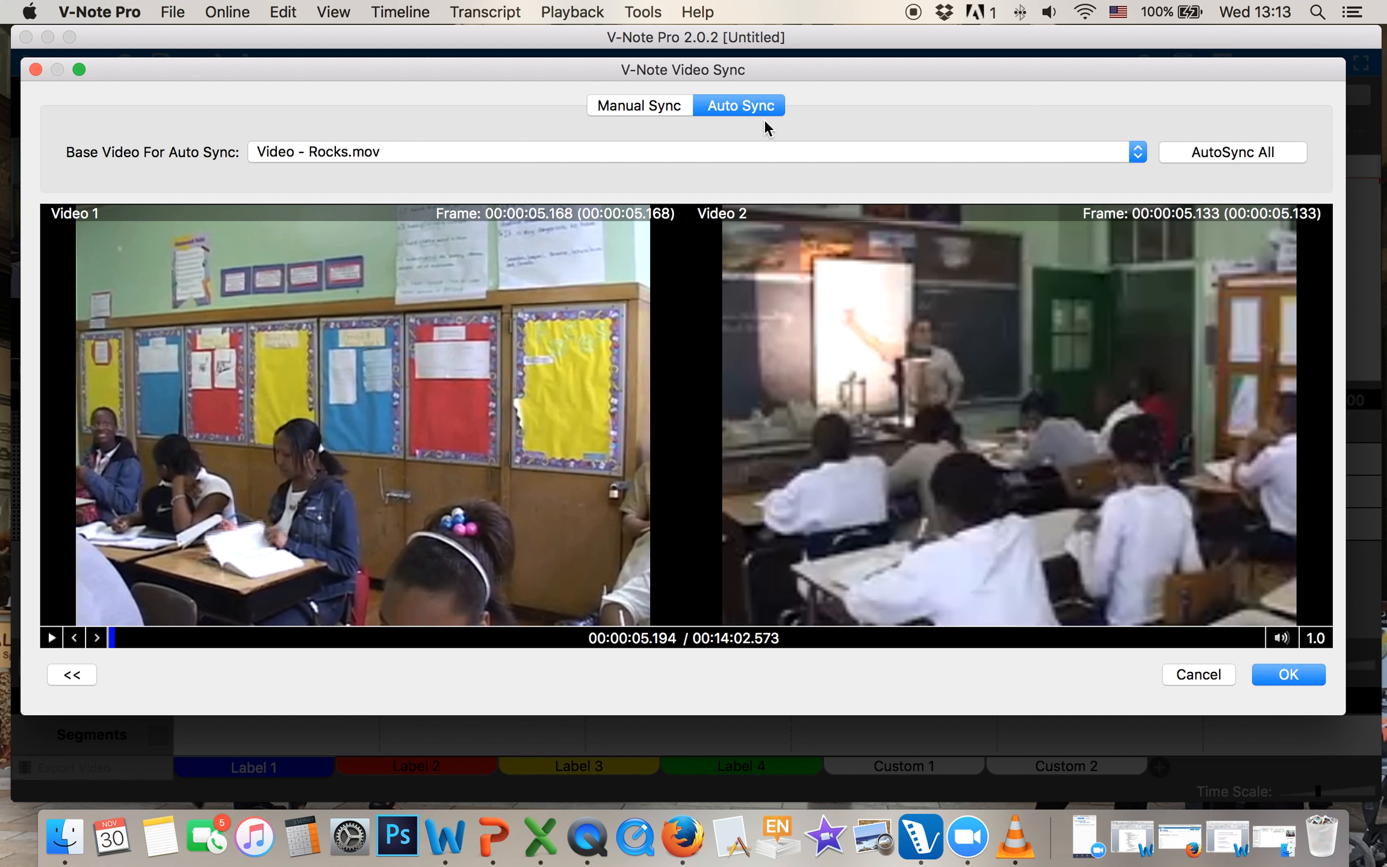
click(1289, 675)
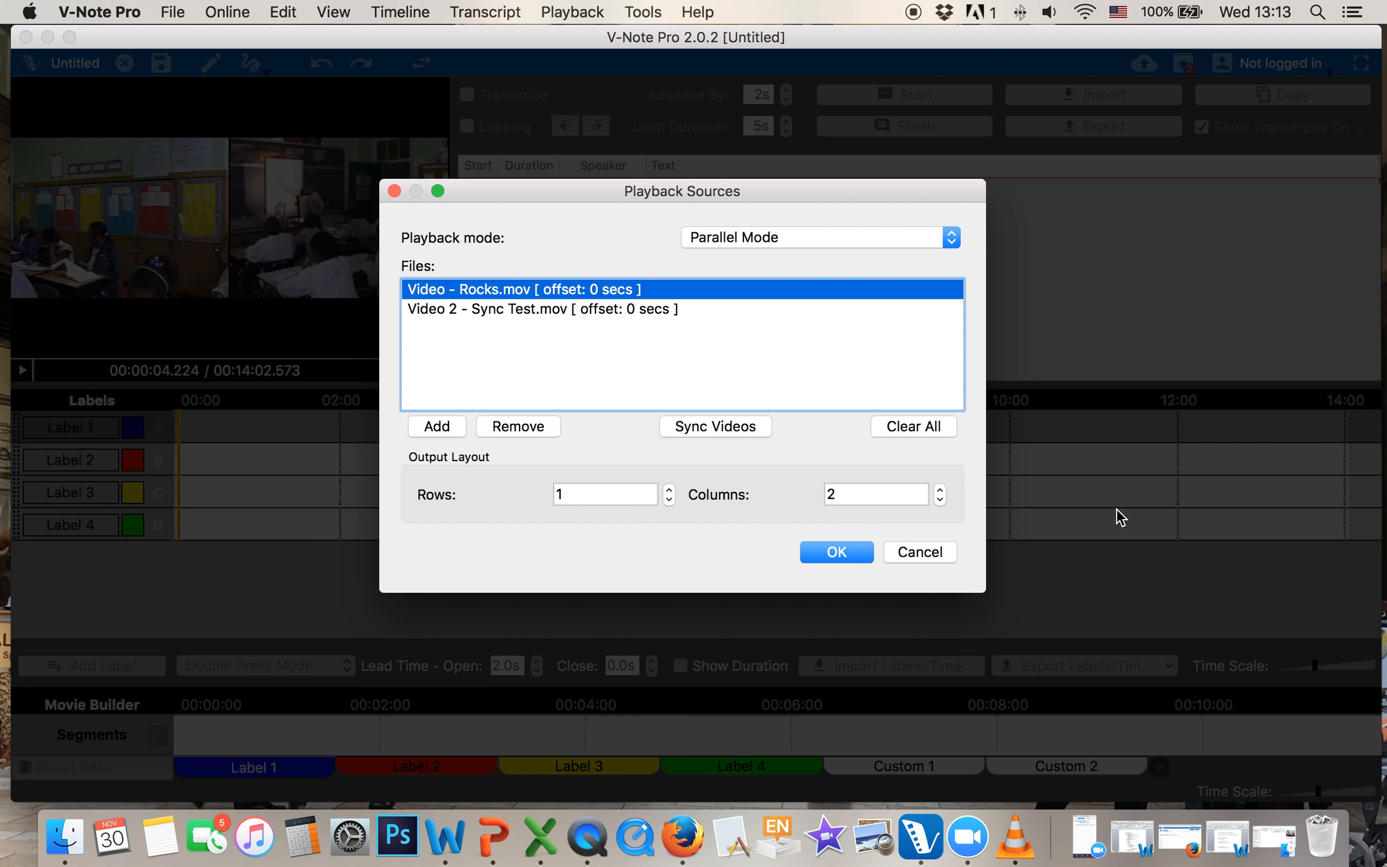
Auto-sync all videos with "Video - Rocks.mov" as the base, save and apply the offset, and check playback around 1:29.
click(738, 425)
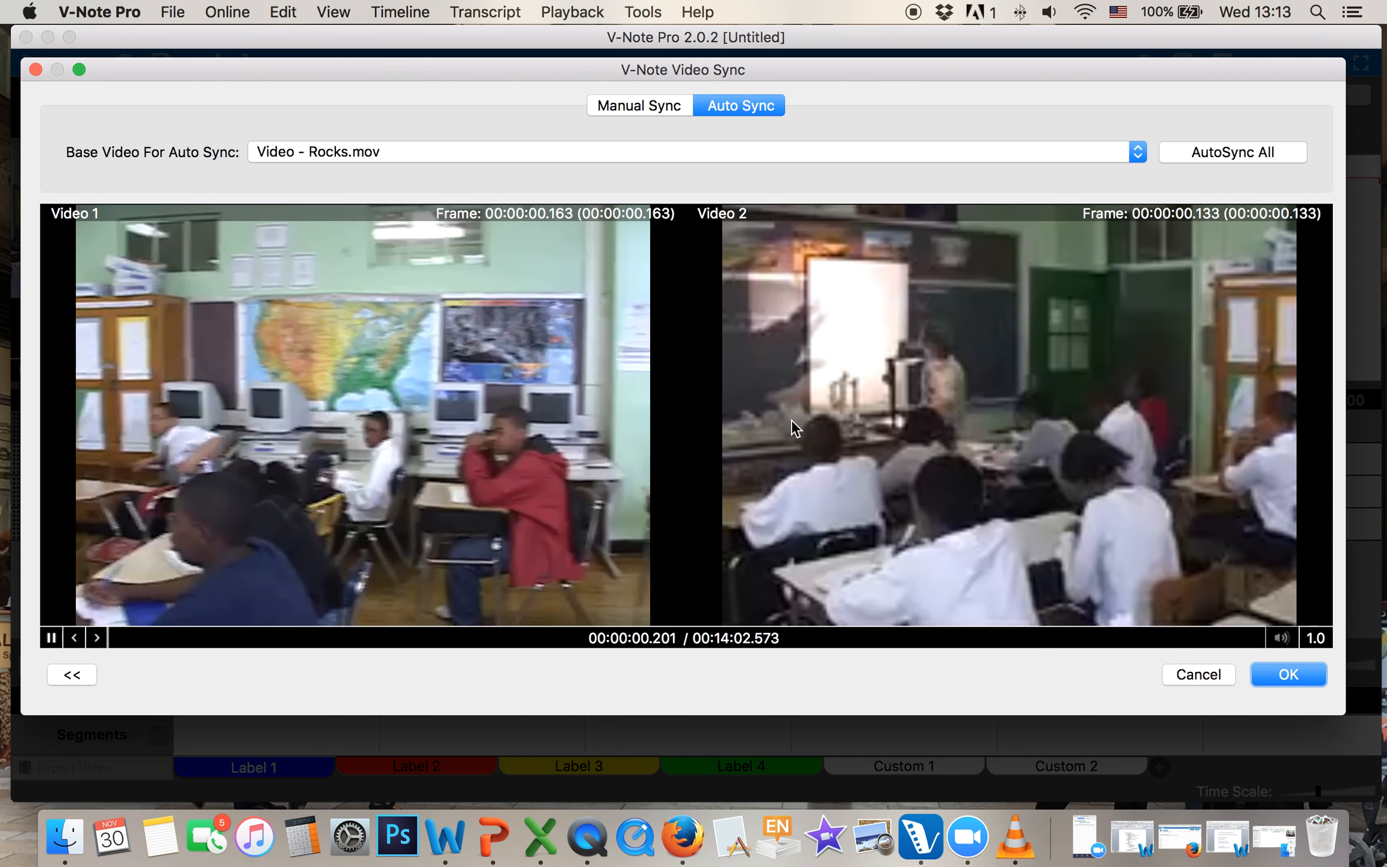
click(1226, 152)
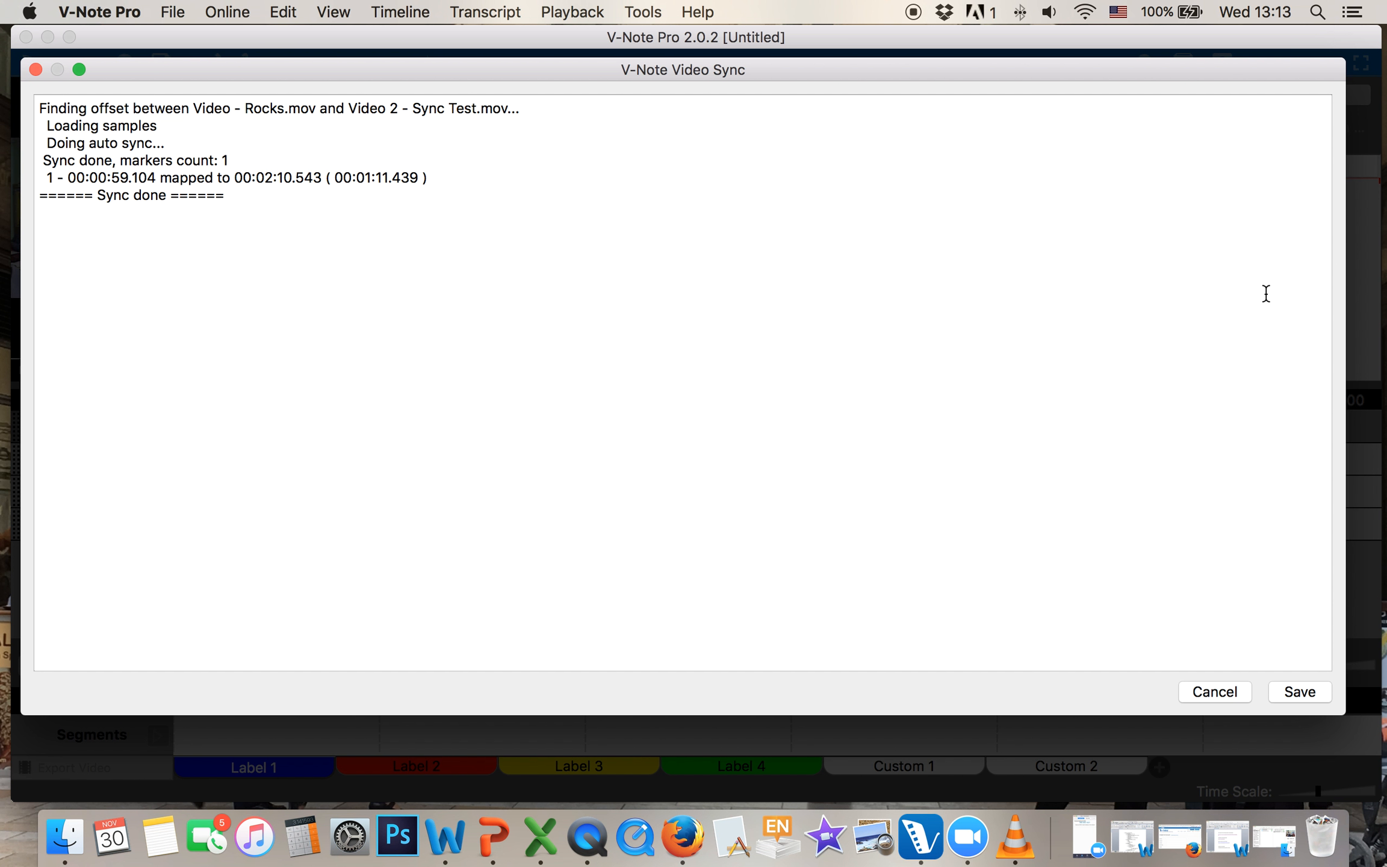
click(1301, 691)
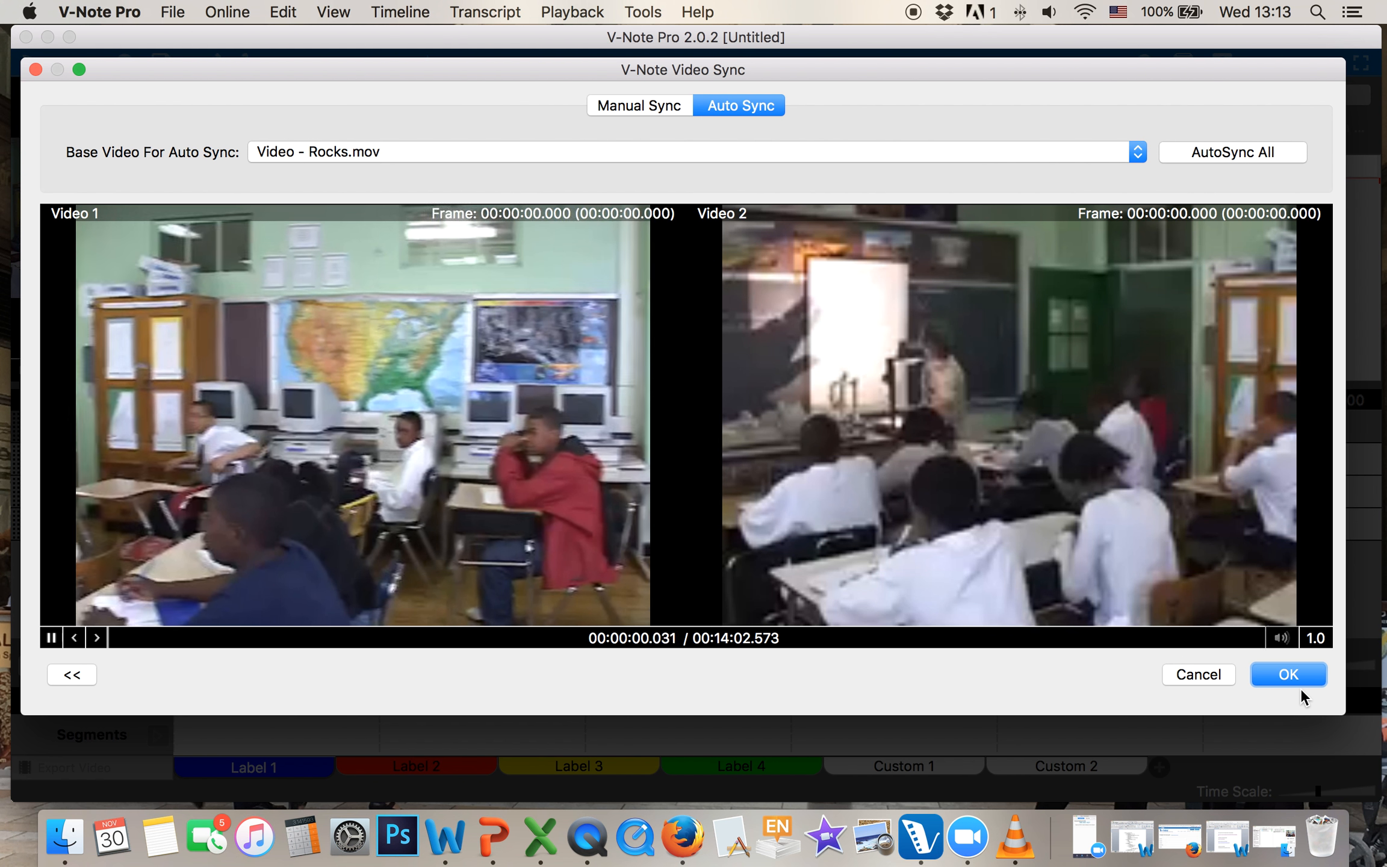
click(1287, 675)
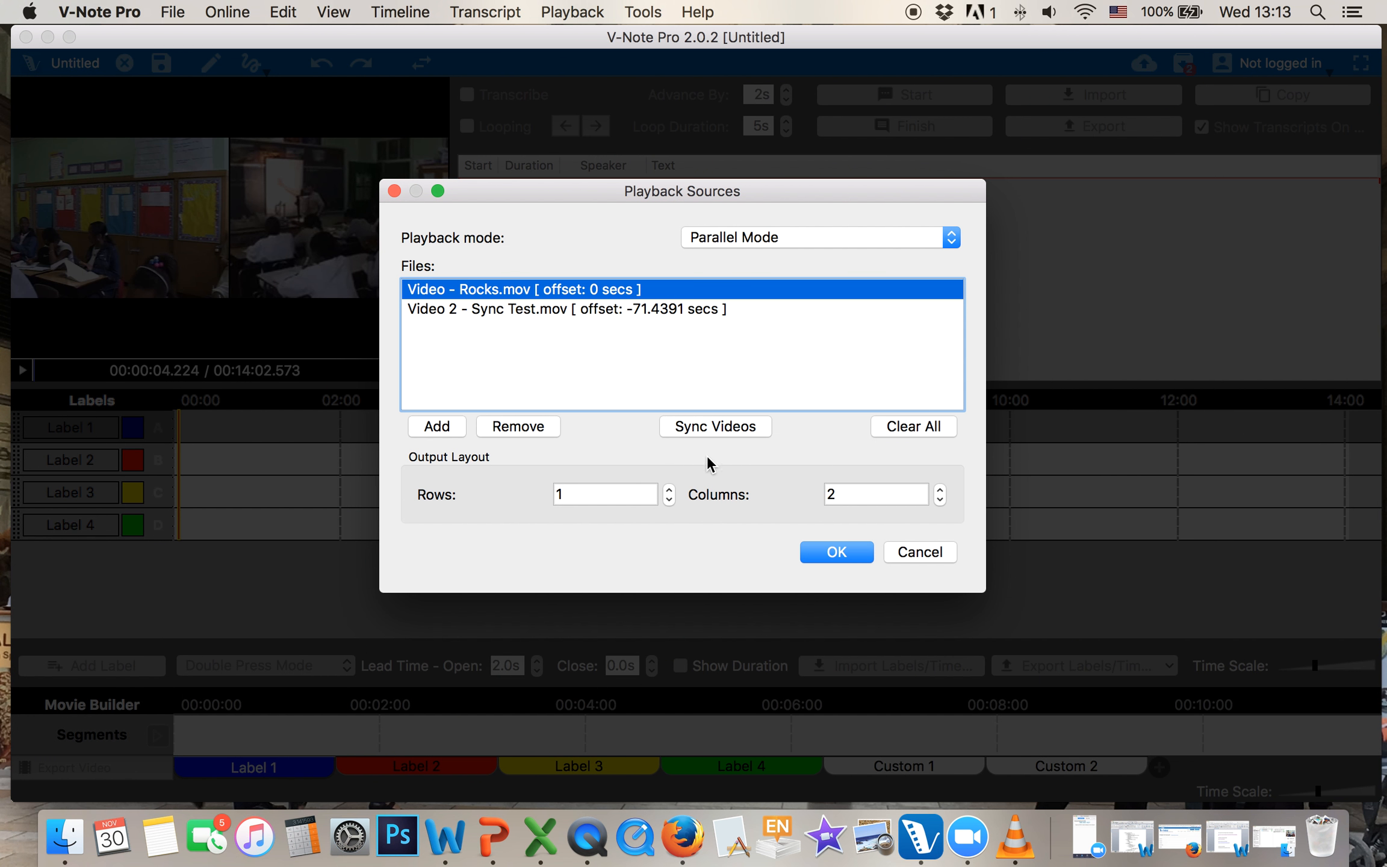
click(829, 549)
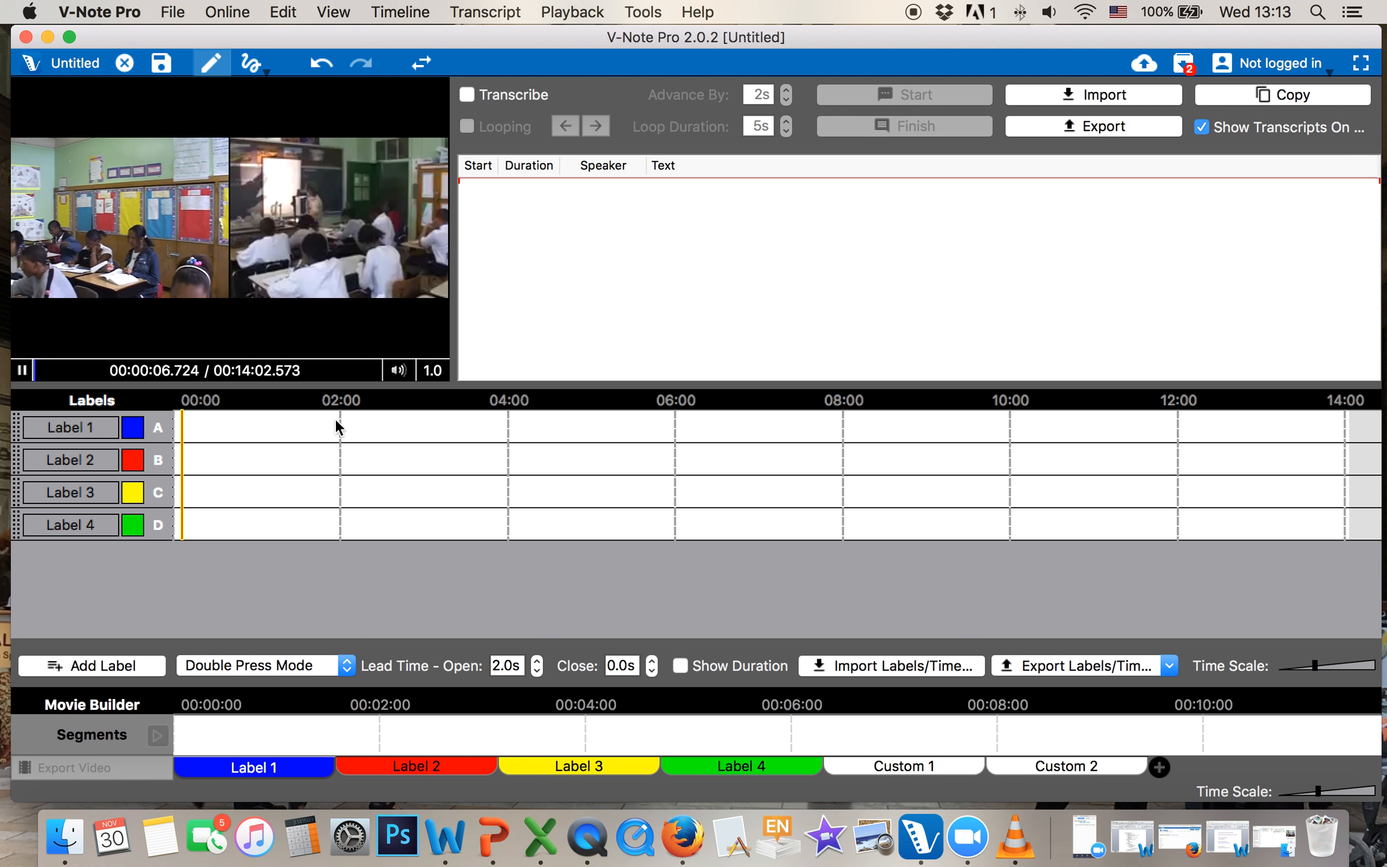
click(60, 369)
click(71, 369)
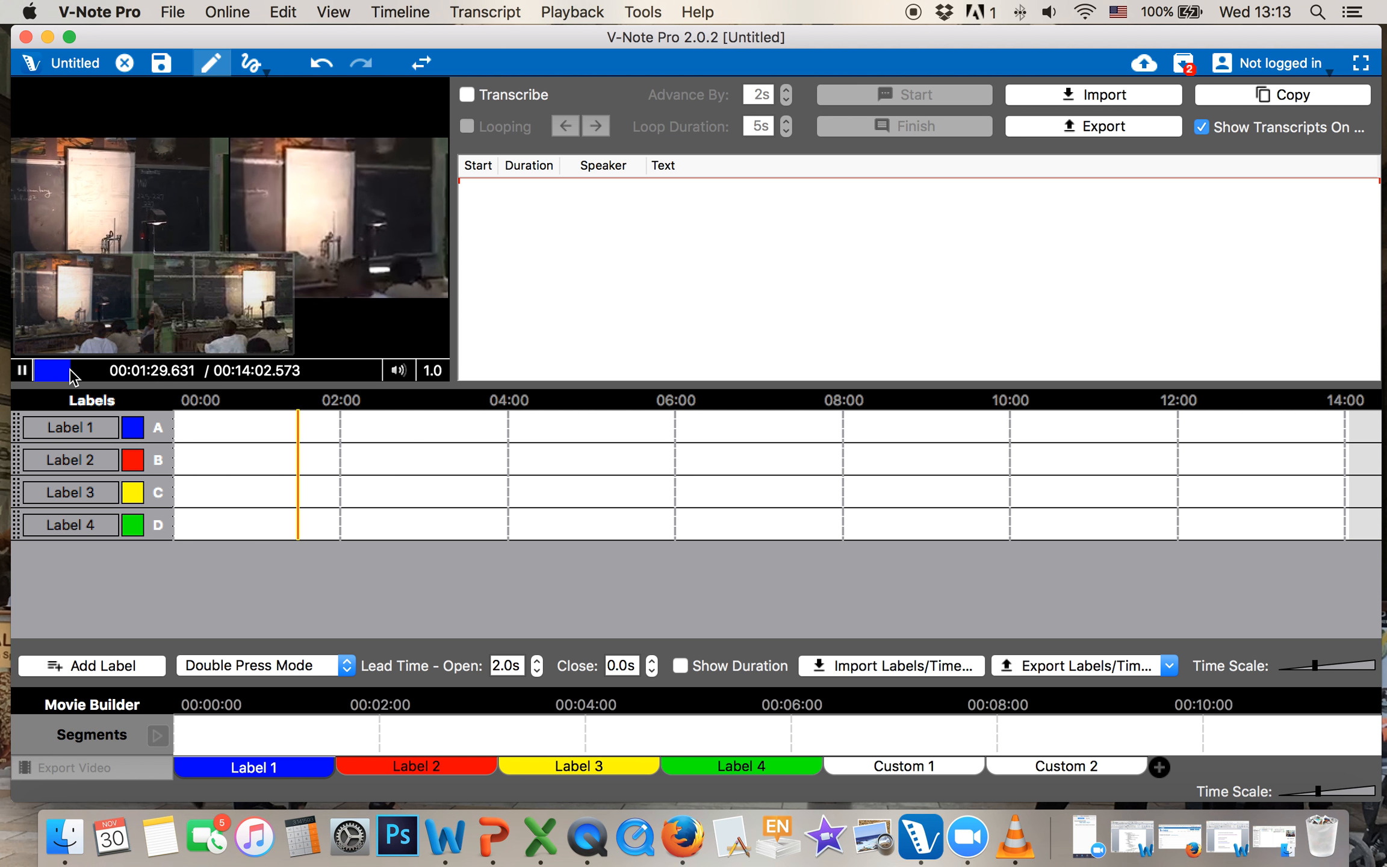
Enlarge the video area and check the synchronized playback at several points between about 0:58 and 4:32.
click(44, 369)
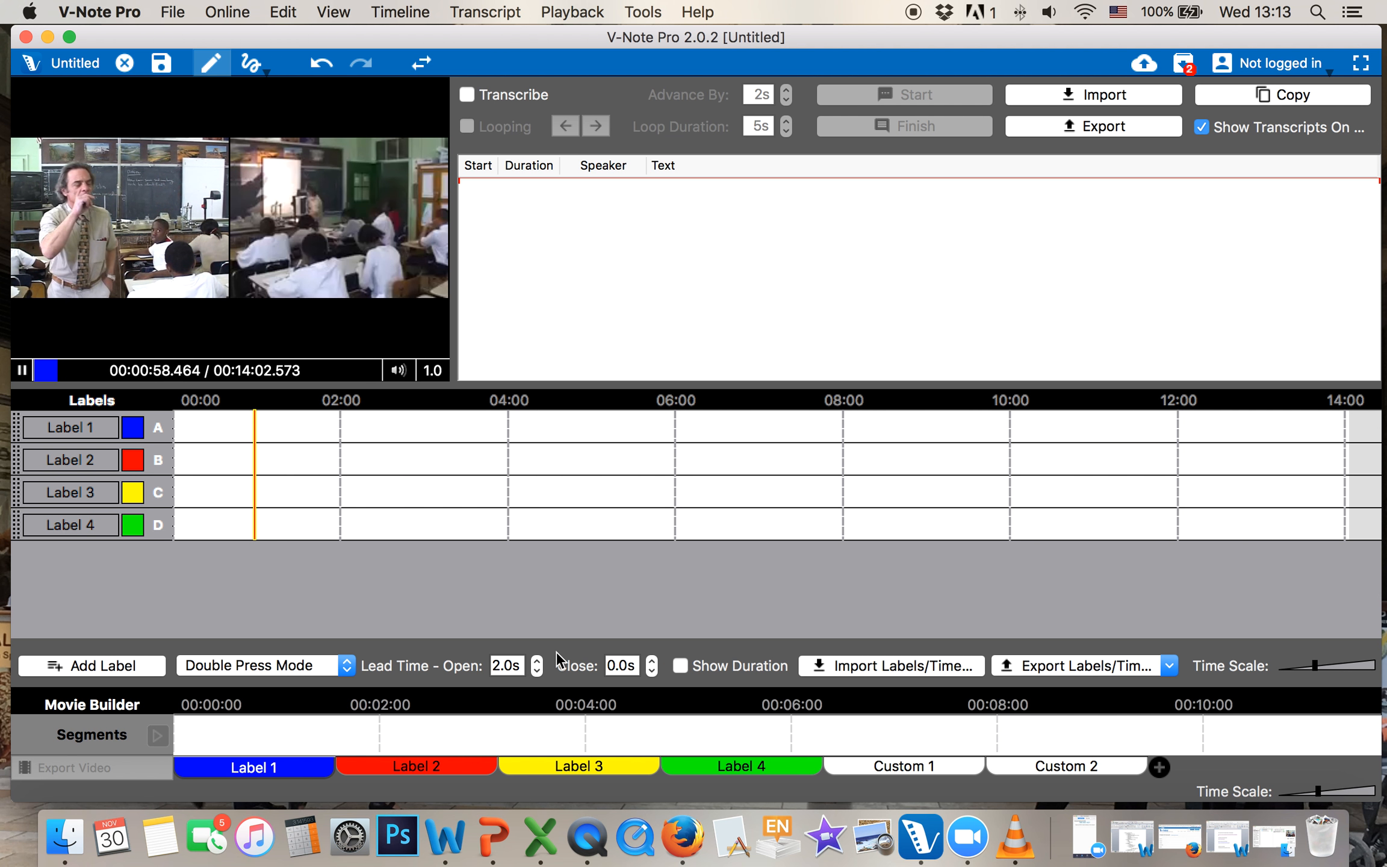
click(274, 484)
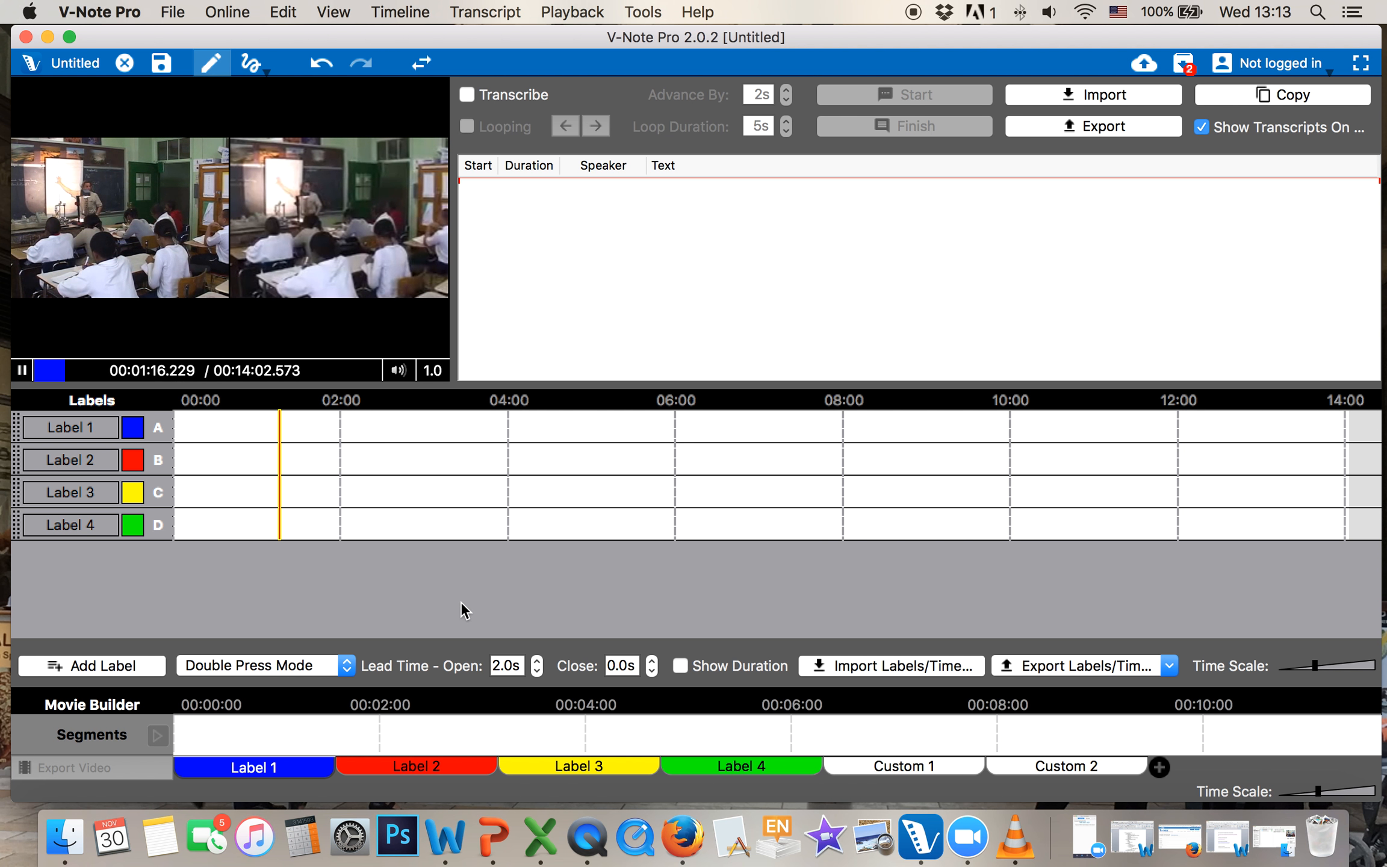
drag(455, 322, 615, 320)
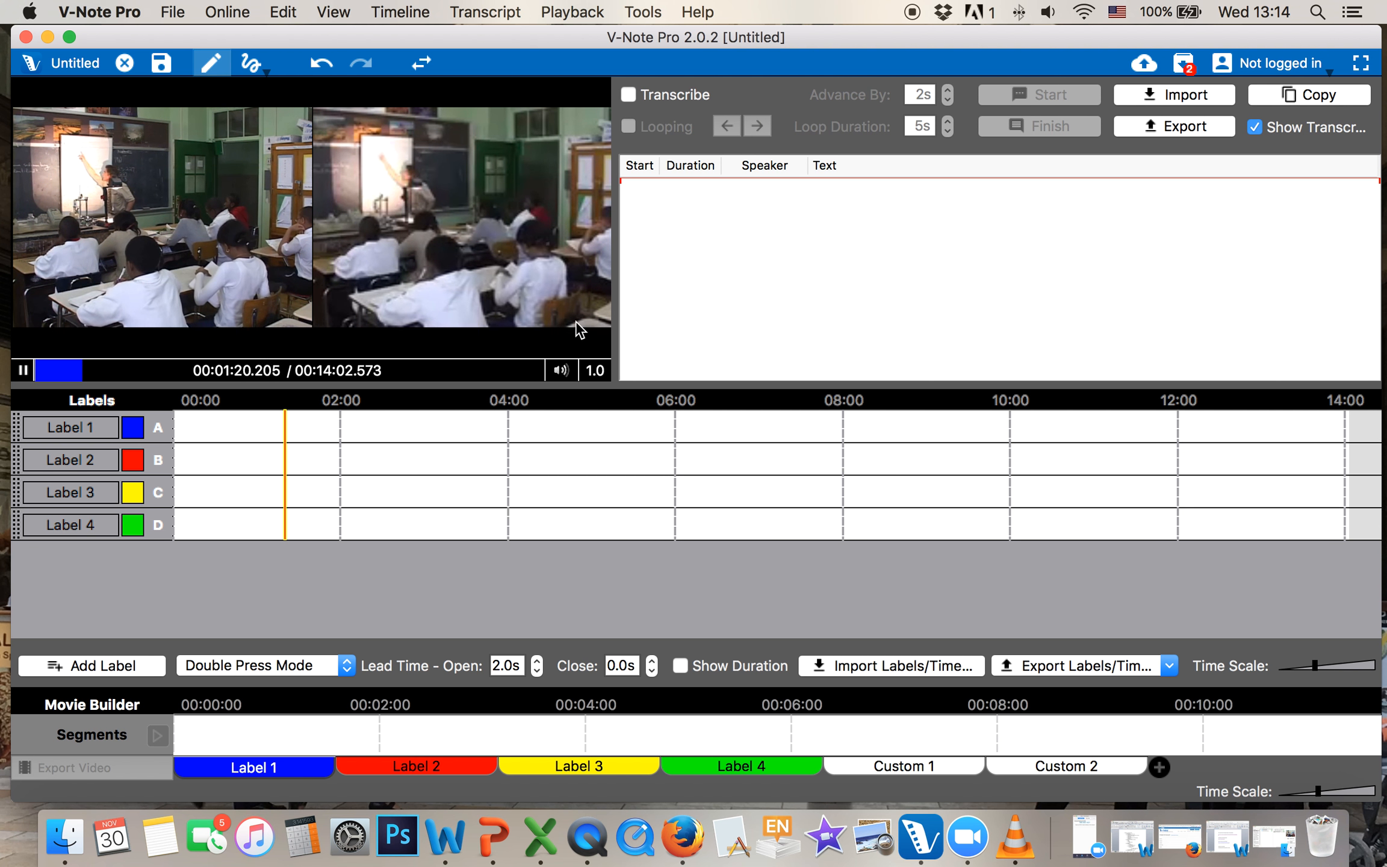
click(485, 466)
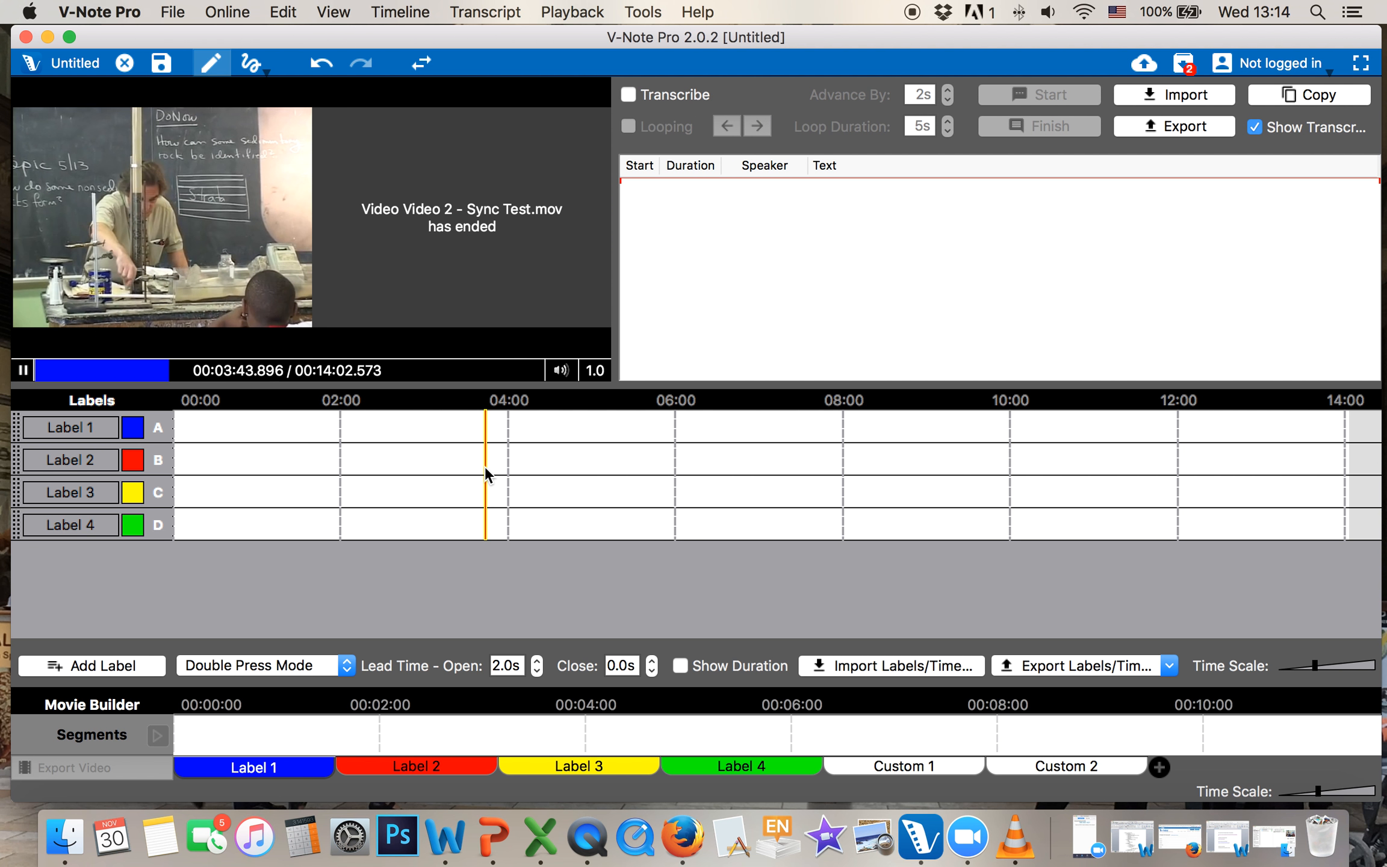
click(393, 460)
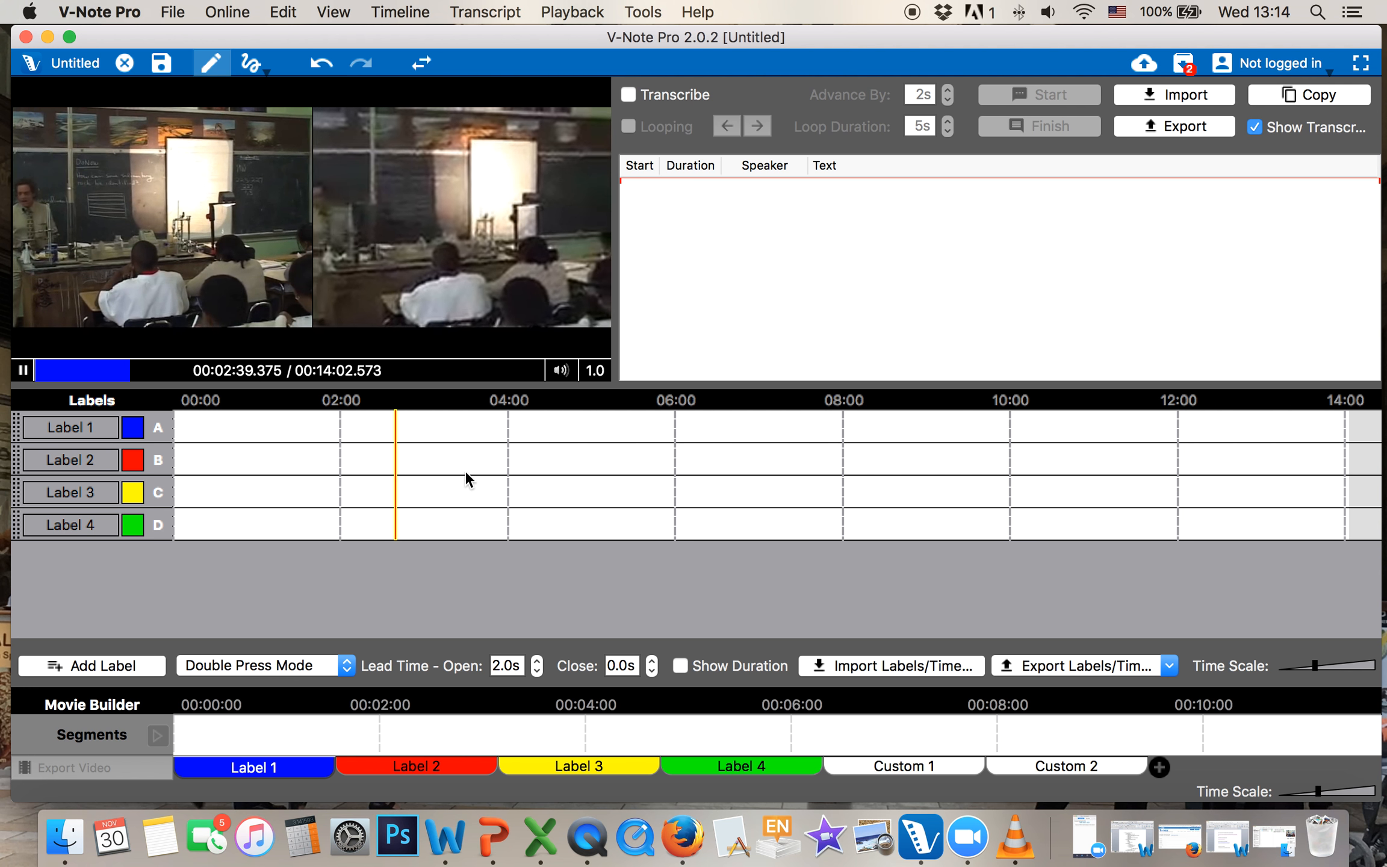
click(550, 476)
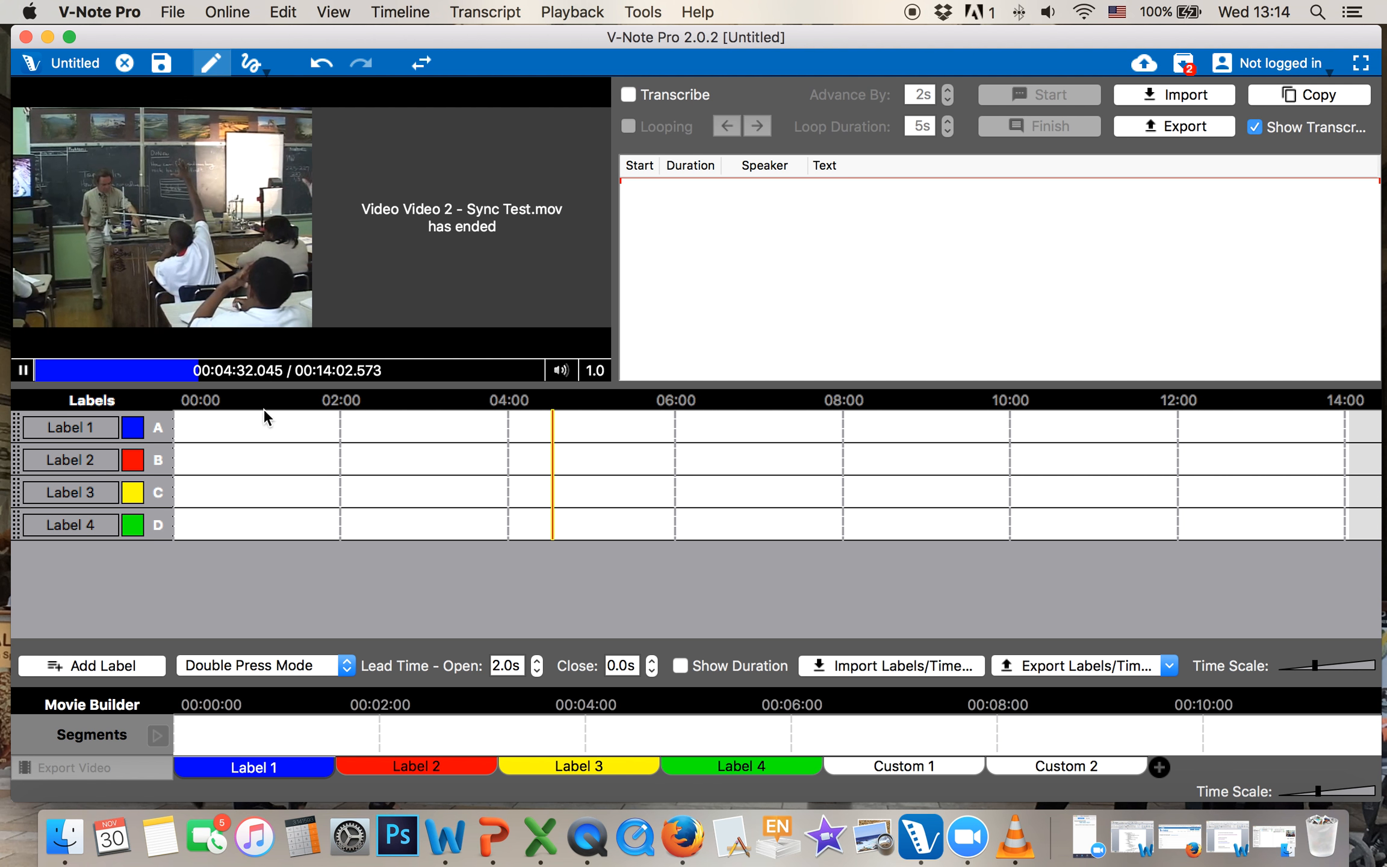
Pause playback and close the untitled project, discarding its unsaved changes.
click(24, 370)
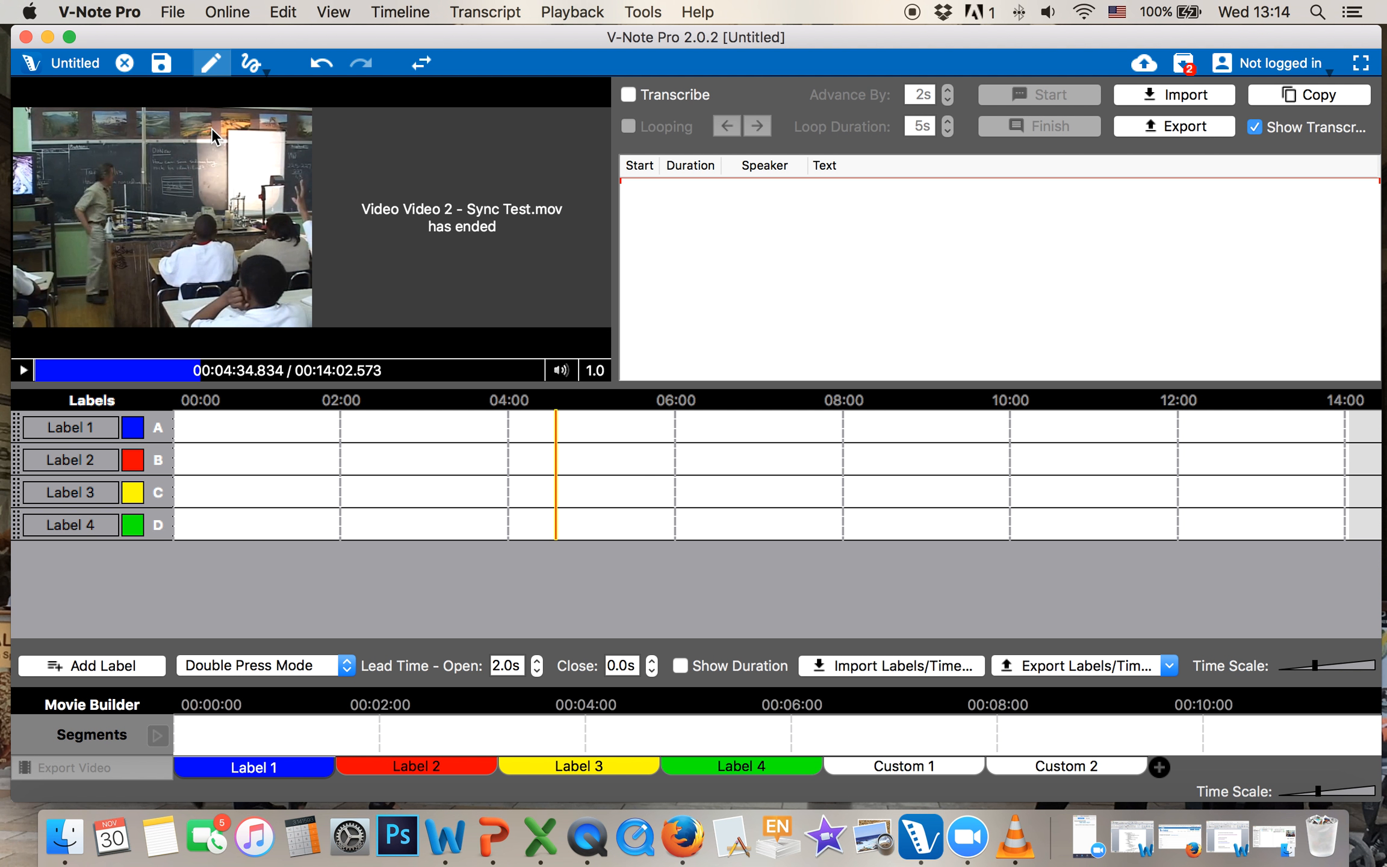
click(124, 63)
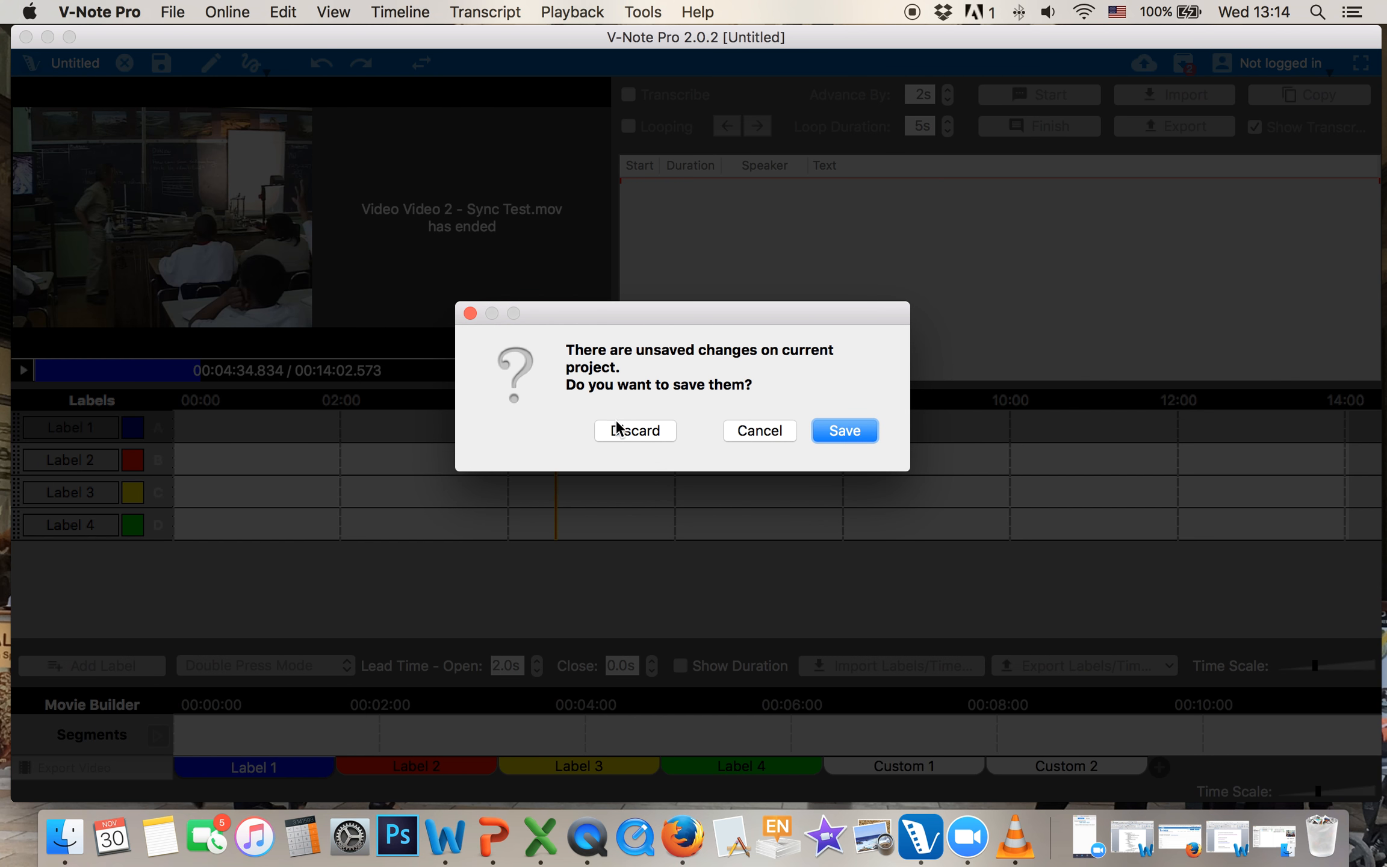
click(662, 428)
click(1180, 66)
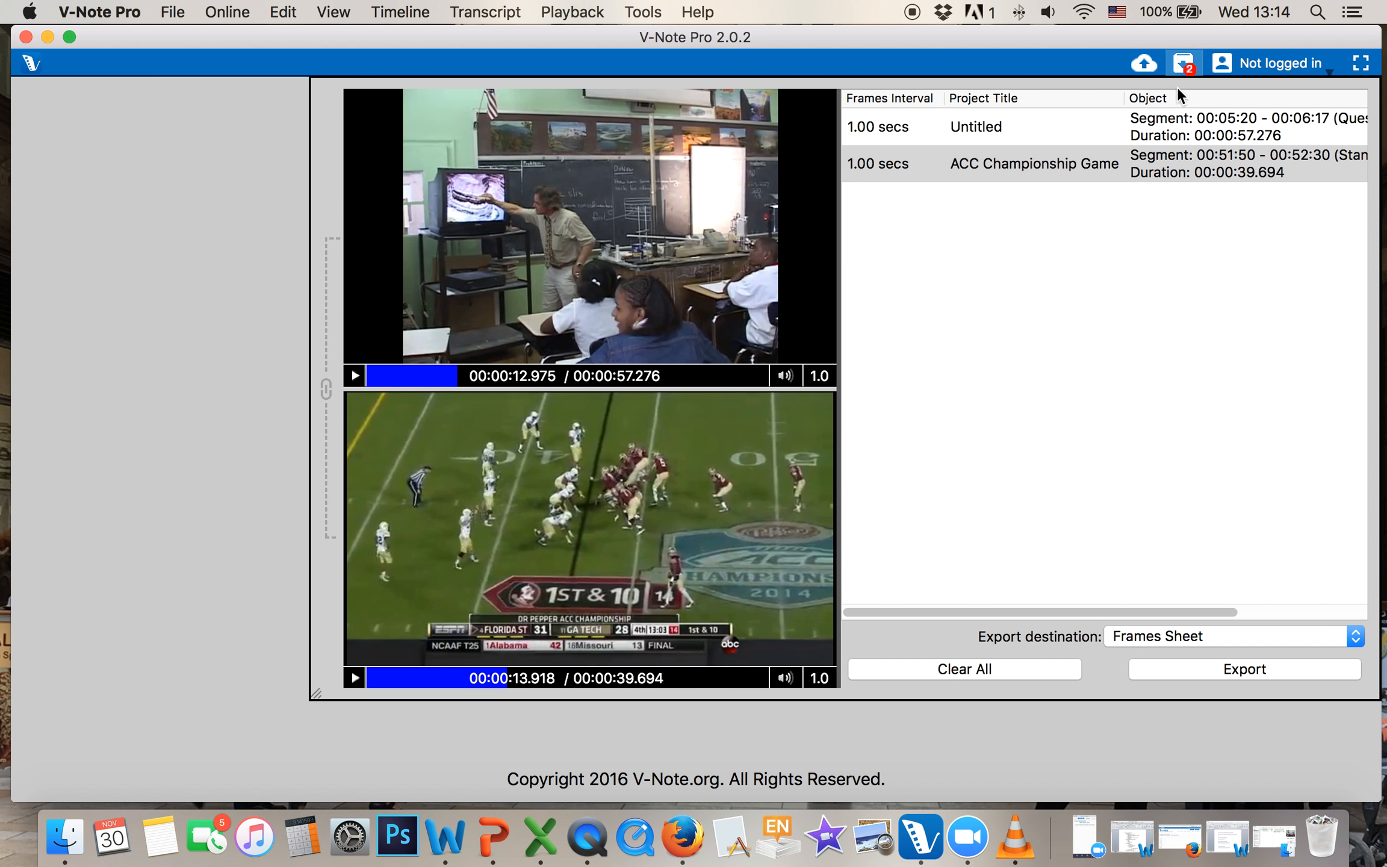
click(1022, 671)
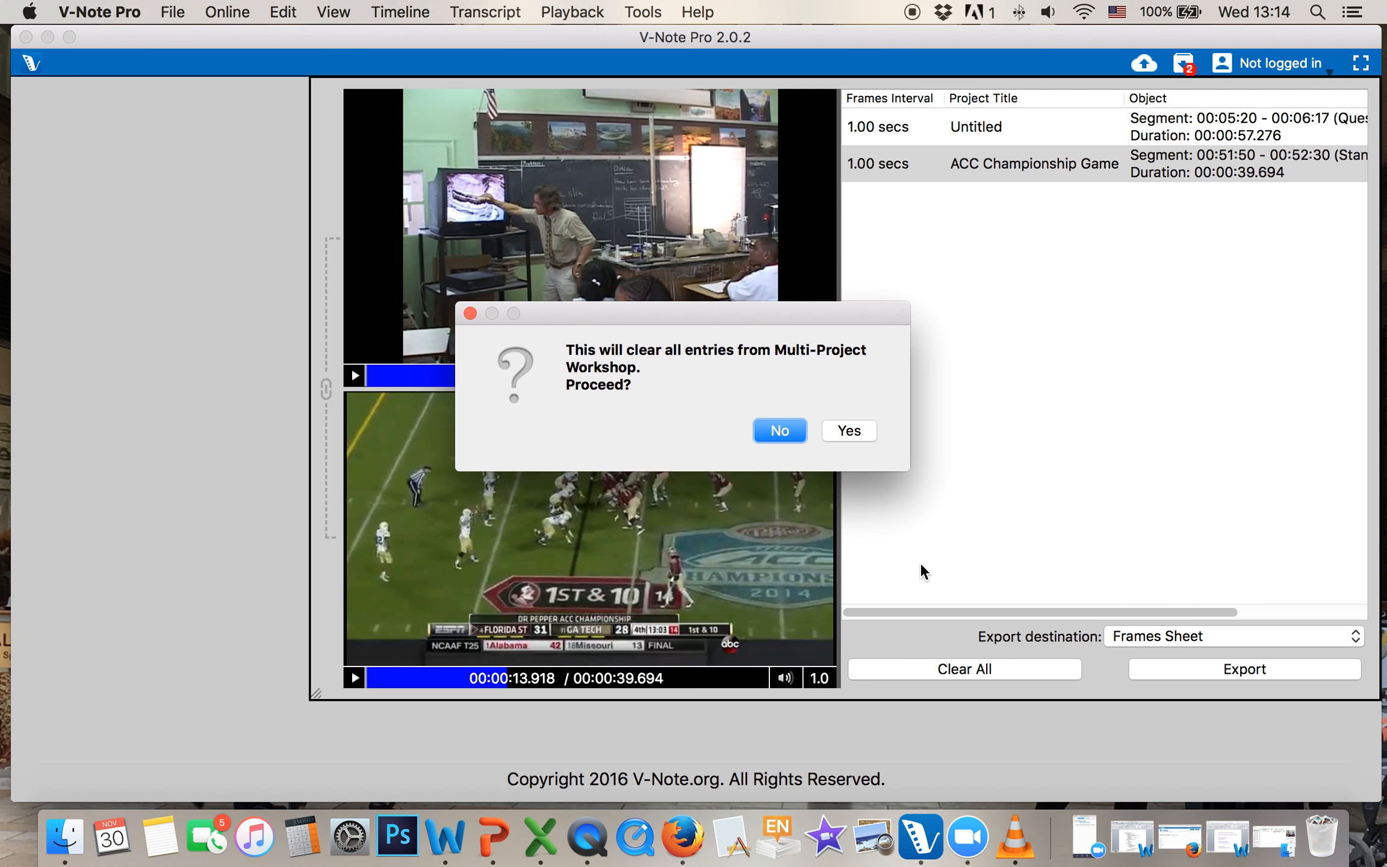
click(780, 431)
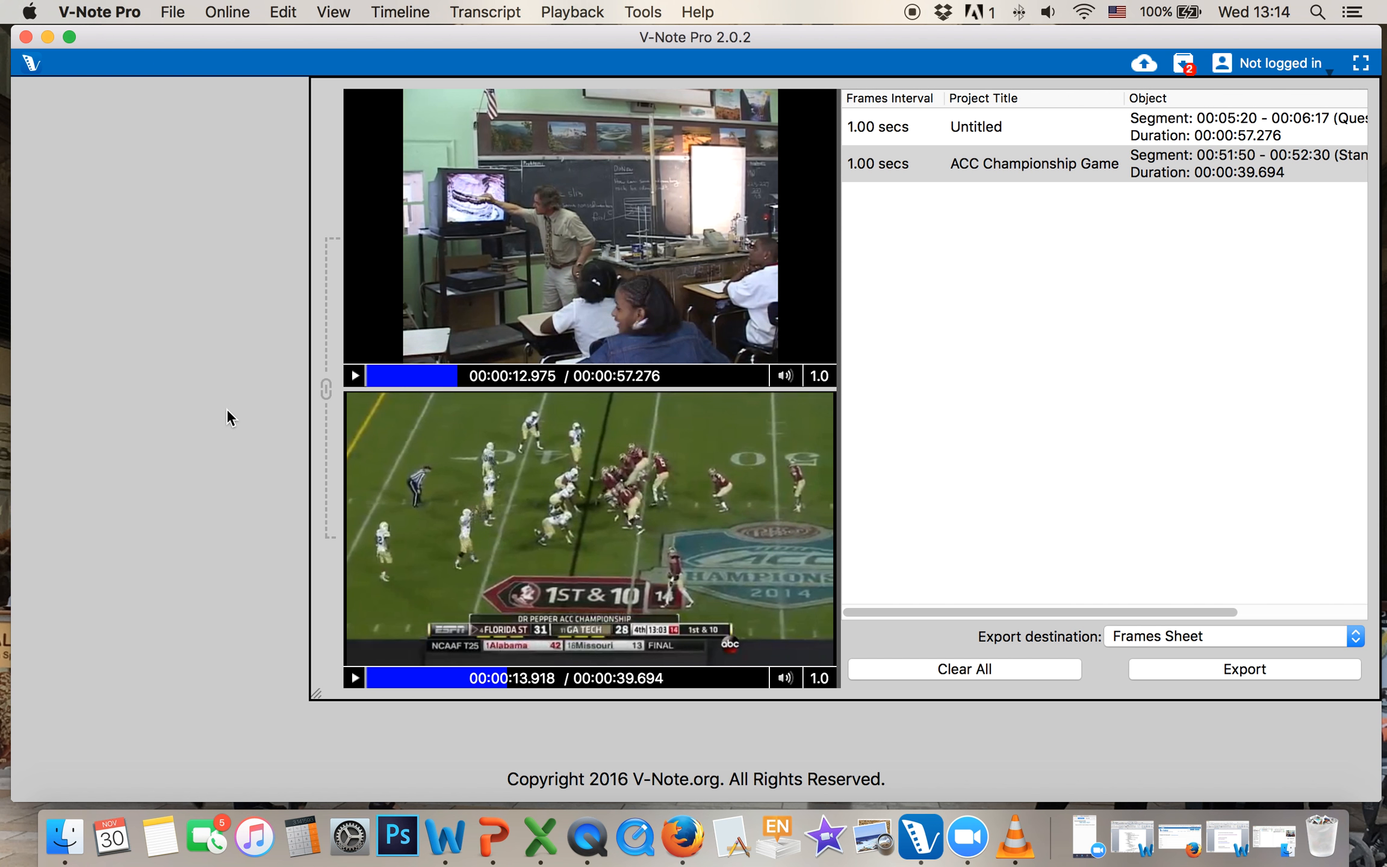
click(232, 419)
Log in to the online account, correcting the prefilled username and entering the account password.
click(1276, 54)
click(1192, 90)
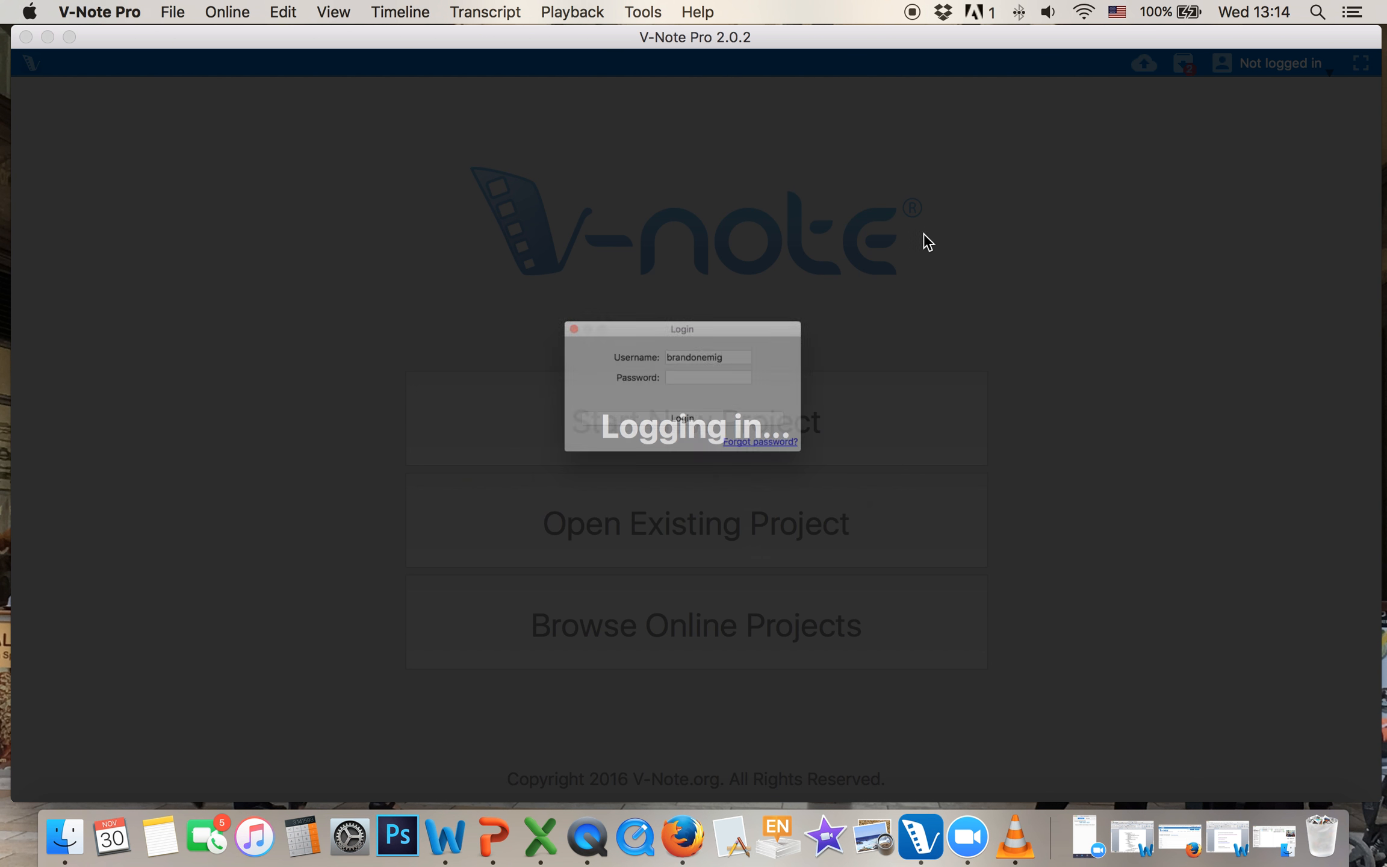
click(759, 371)
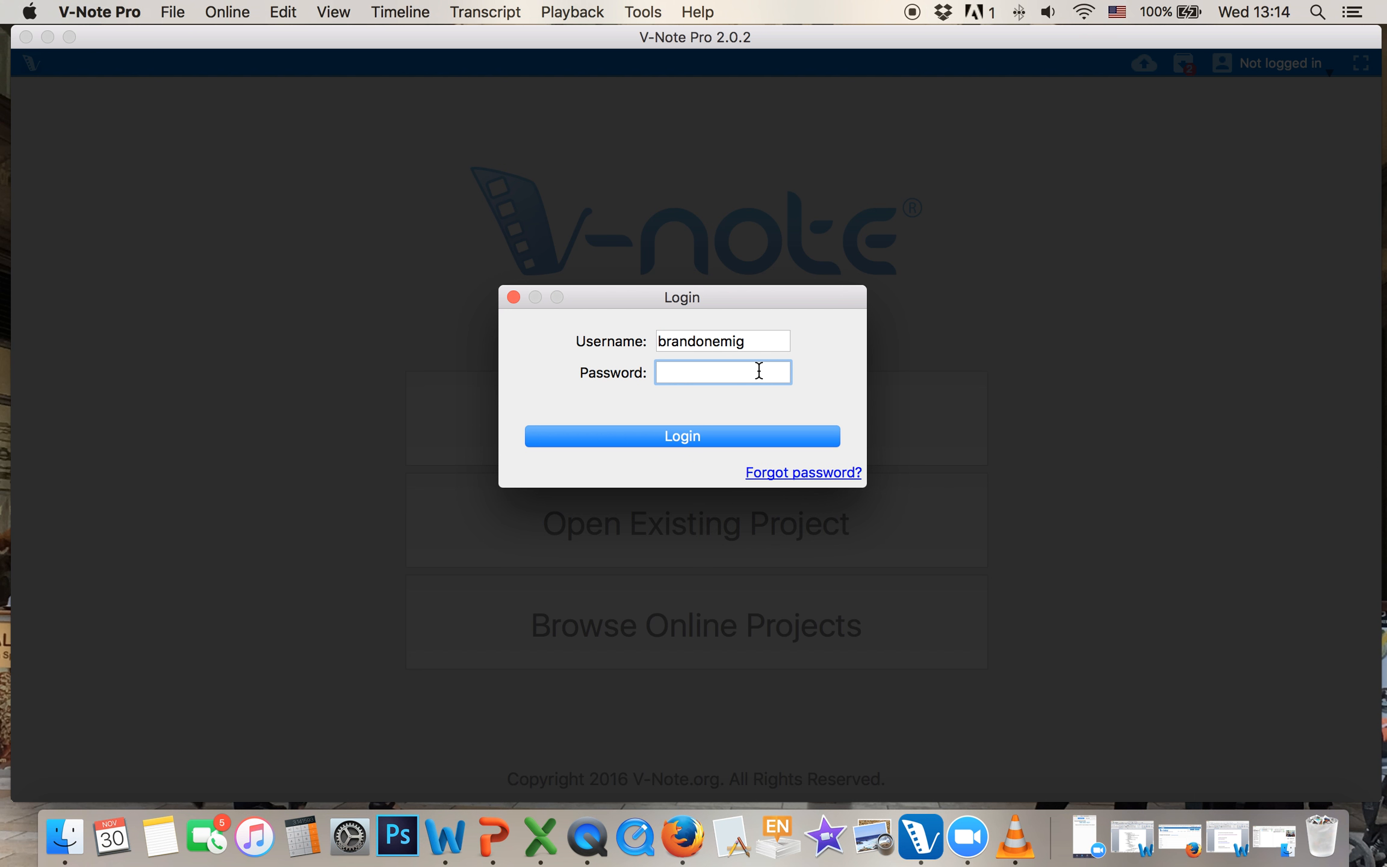
click(767, 347)
key(BackSpace)
key(BackSpace)
key(BackSpace)
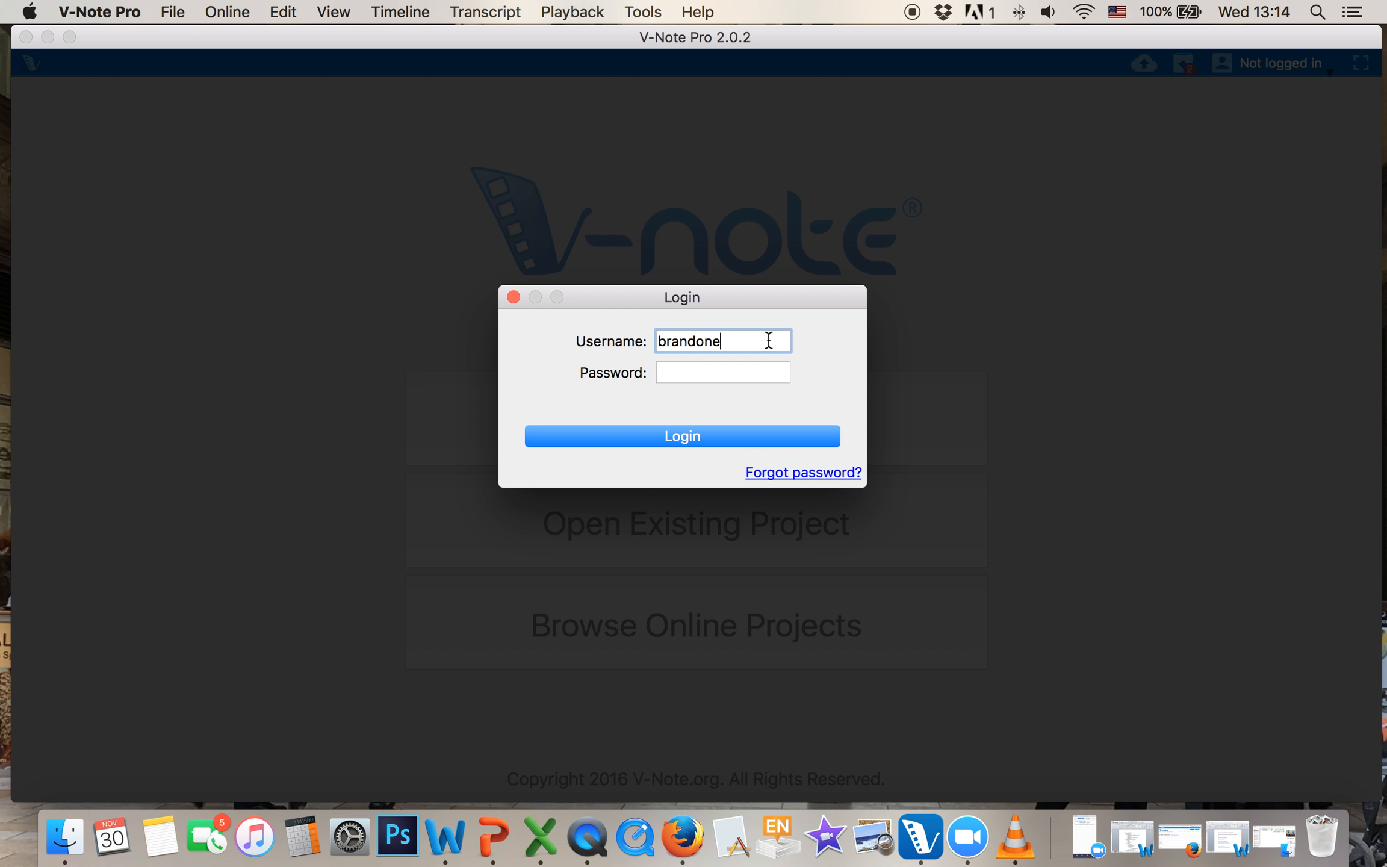
key(Tab)
text(••••••••)
key(Return)
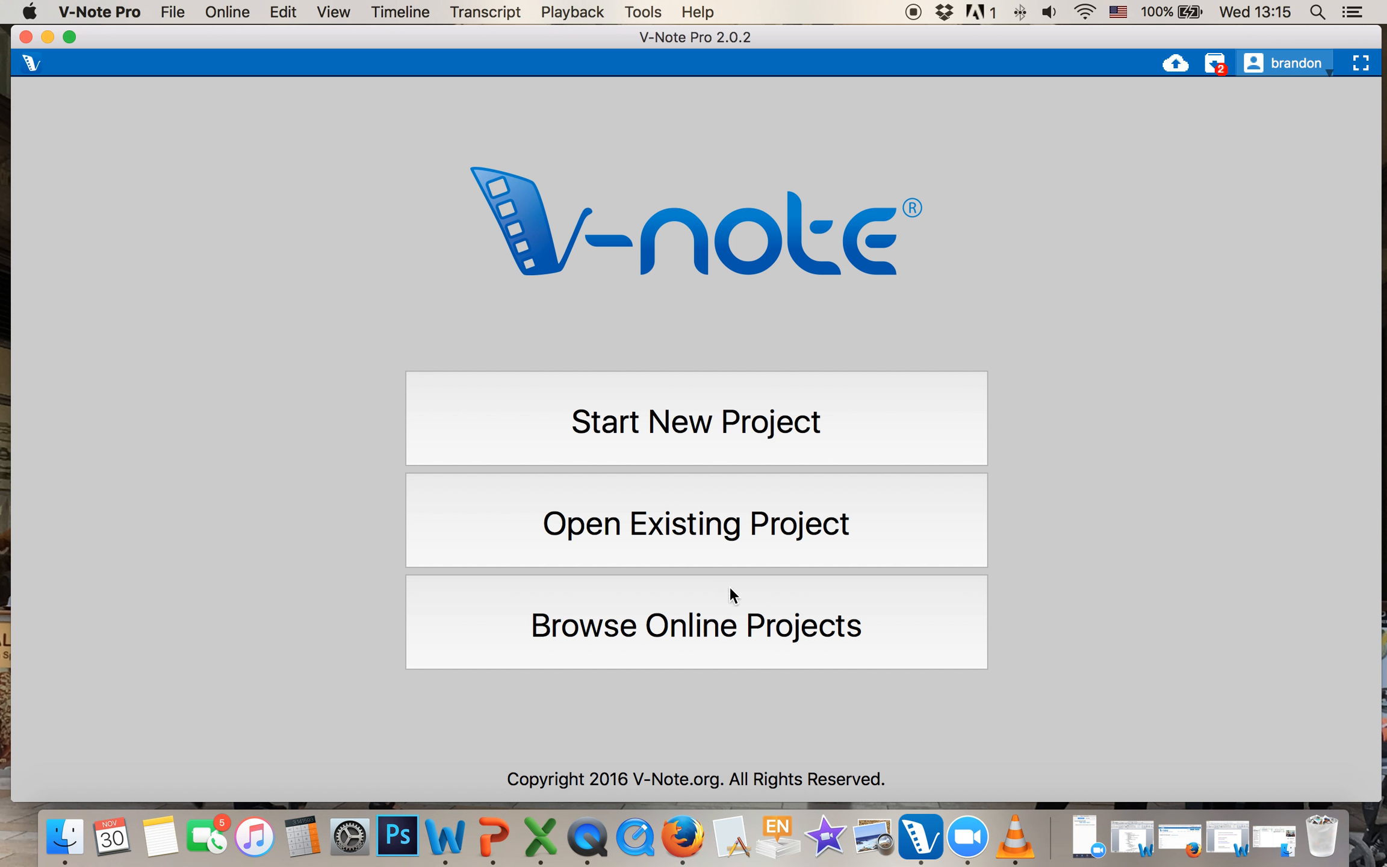
Open Join Project Using Passcode, switch to Finder and open "Useful Links for Training" from the Links and Such folder.
click(215, 7)
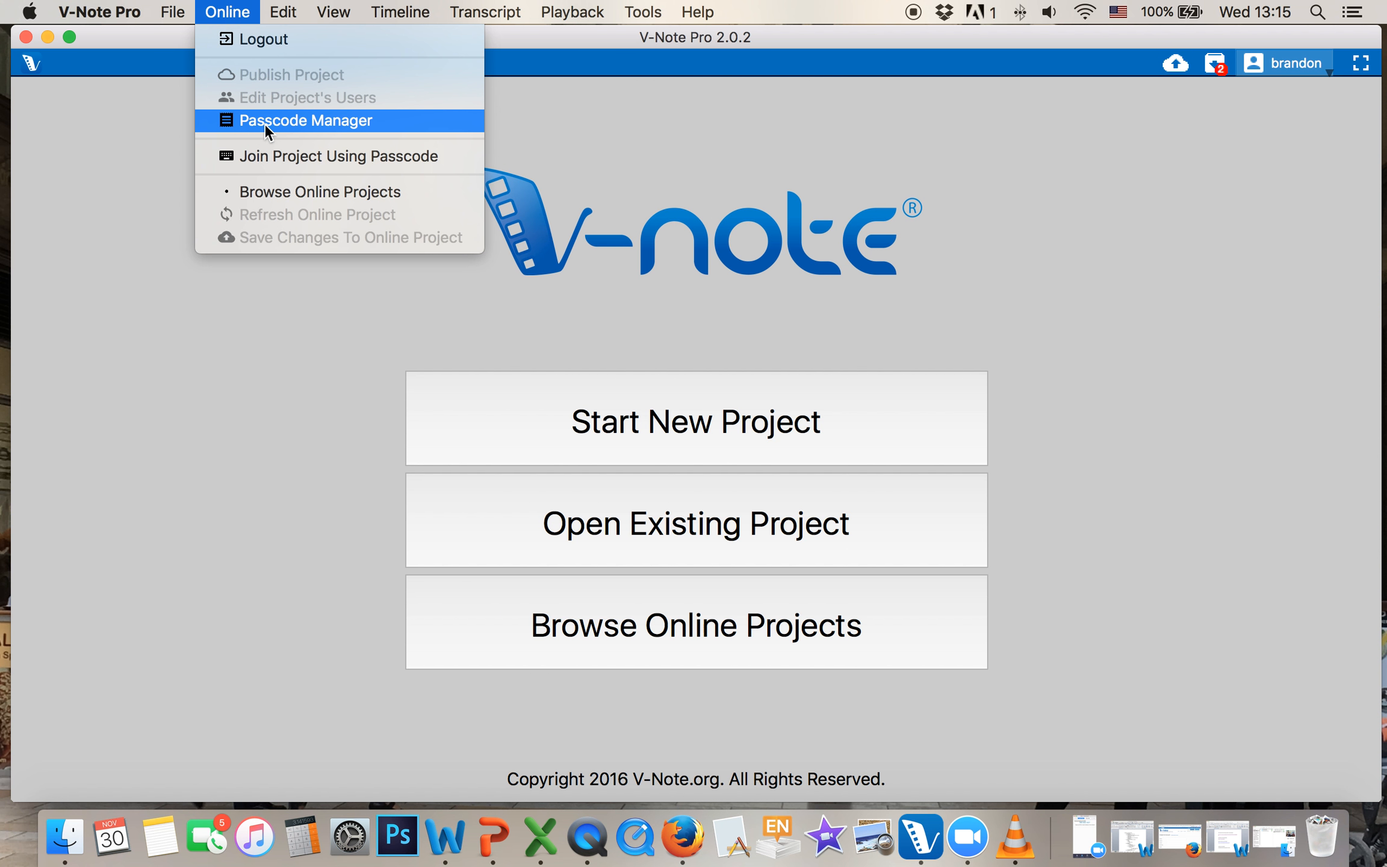
click(301, 156)
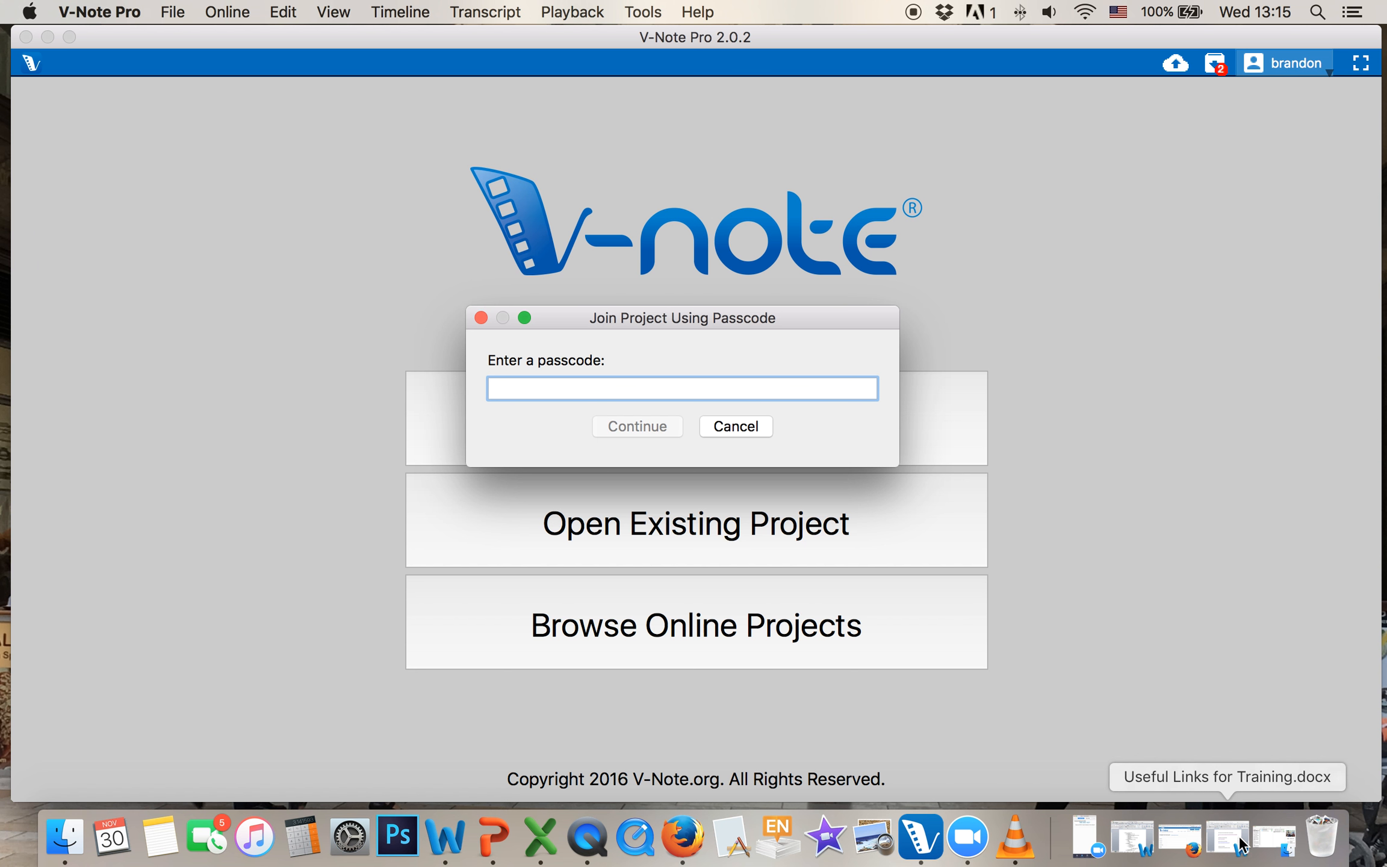
click(1267, 839)
click(927, 222)
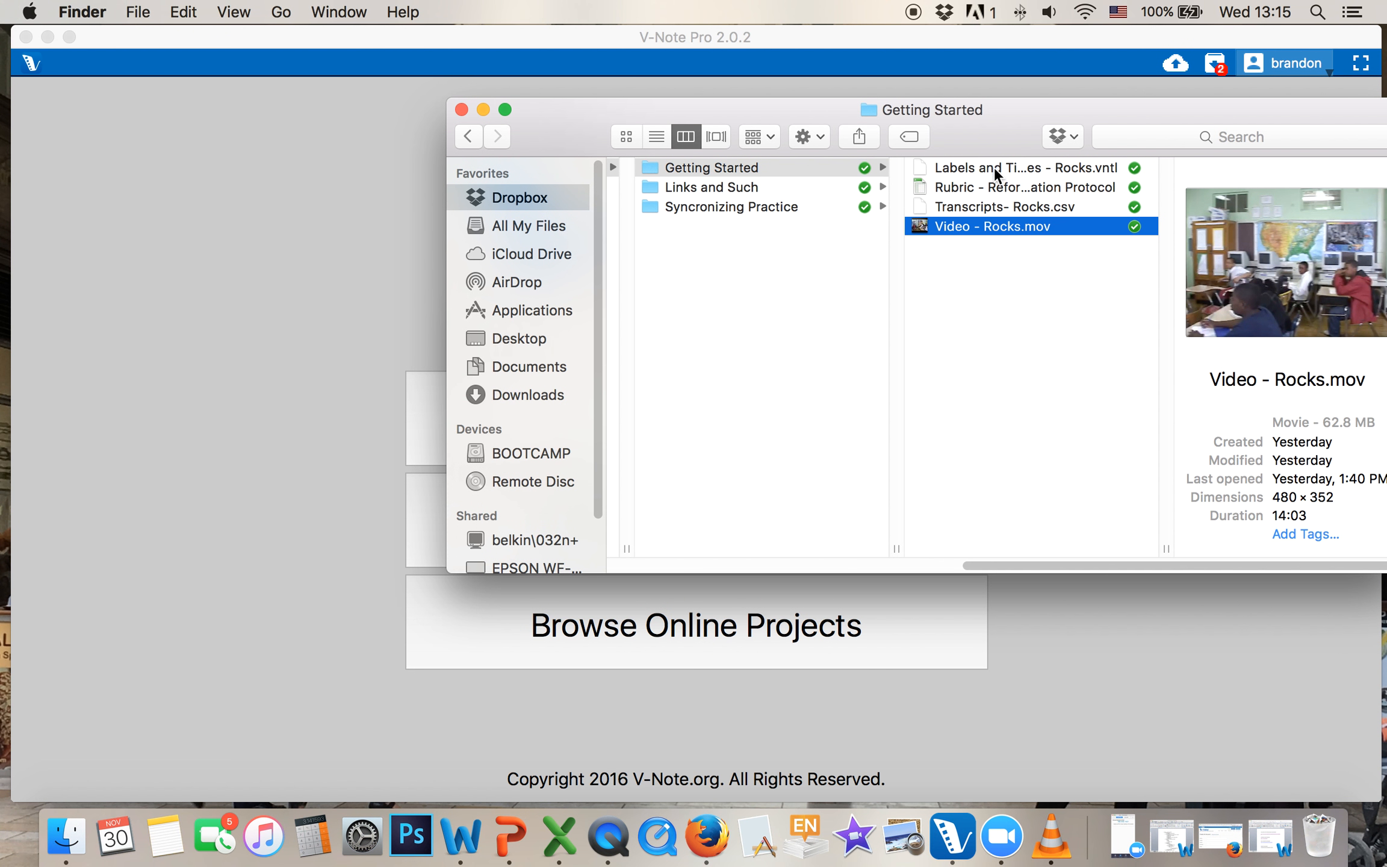
click(744, 188)
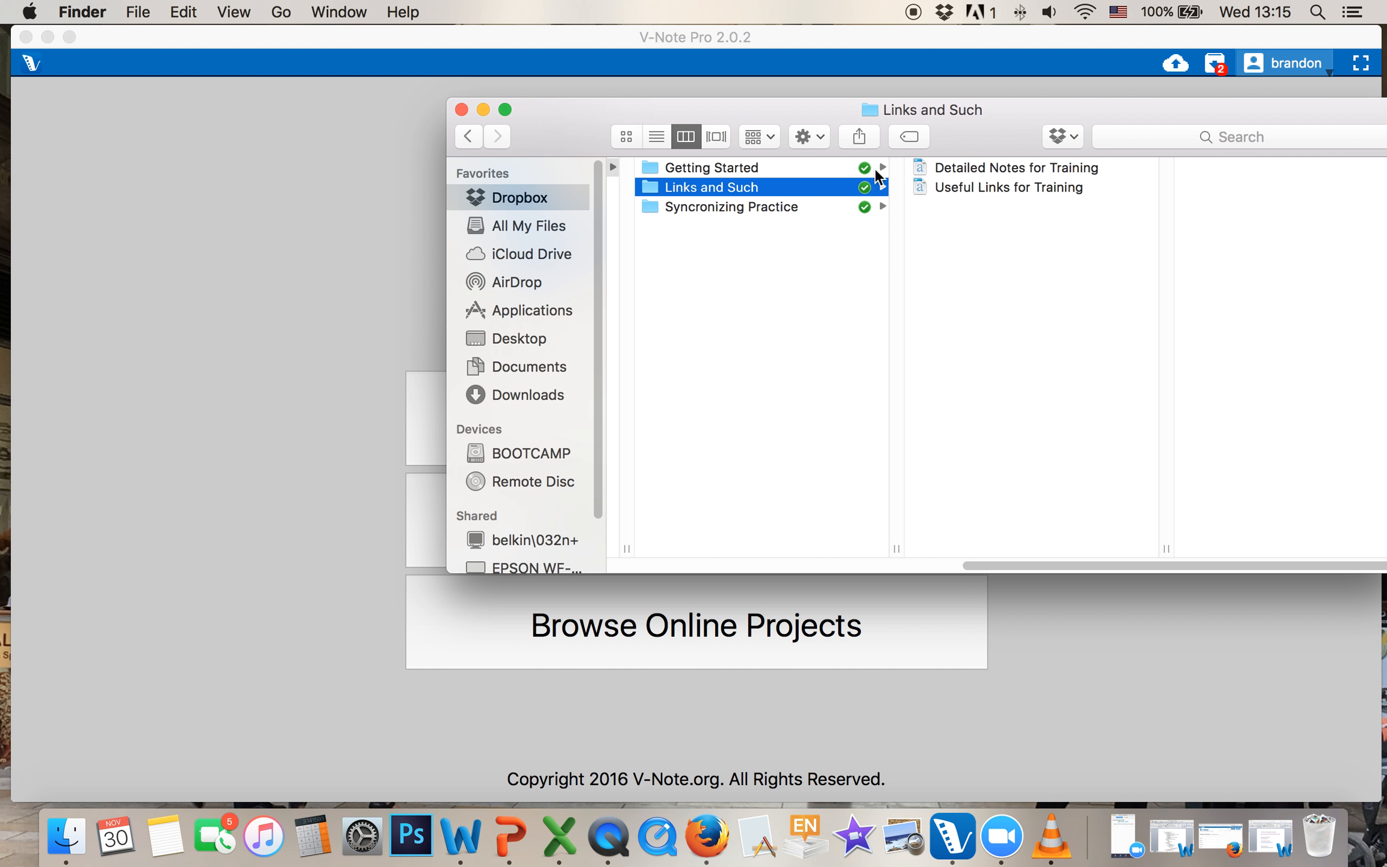
click(1009, 187)
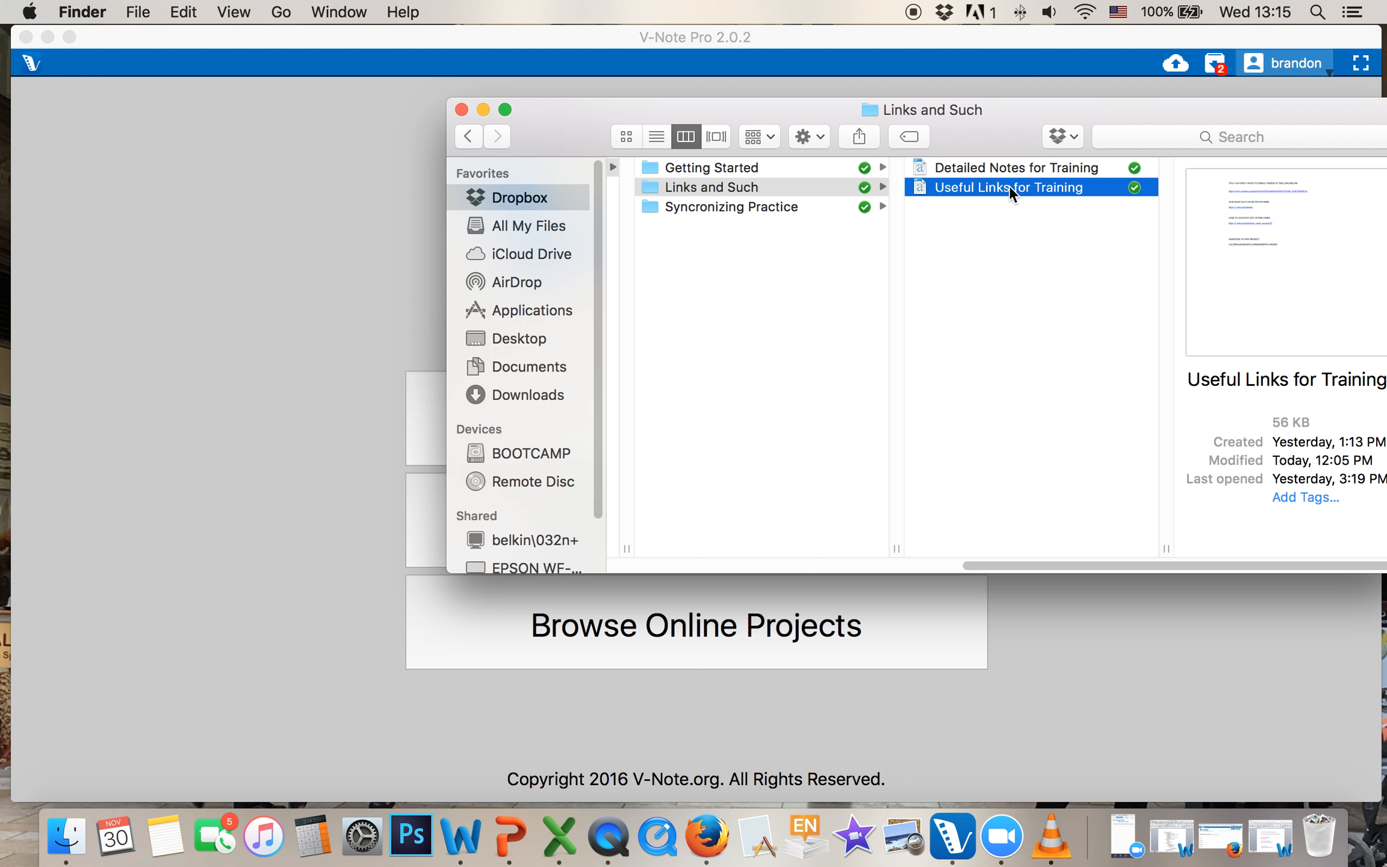
double_click(1009, 185)
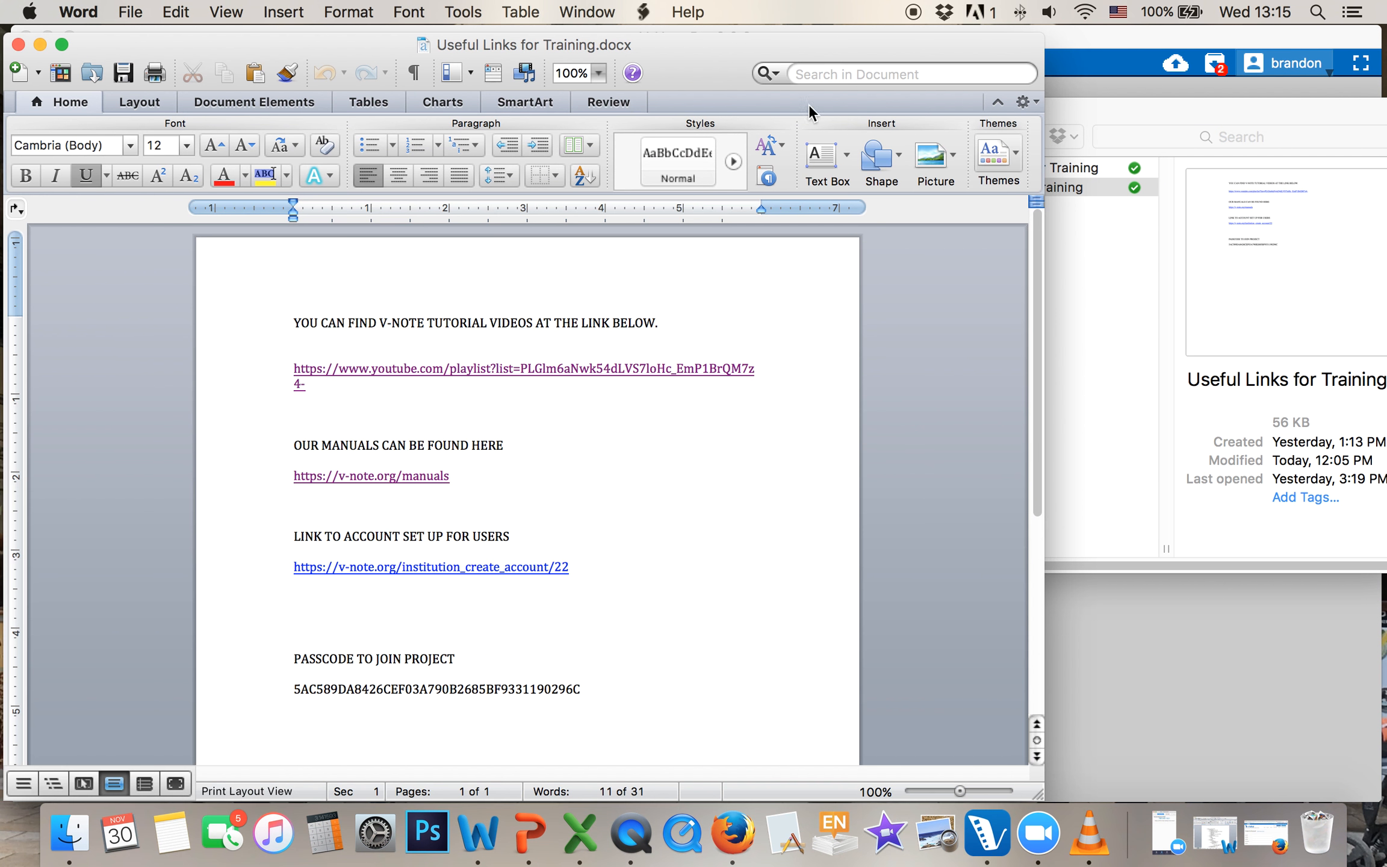
Minimize the Finder window and copy the project passcode from the Word document.
click(1083, 114)
click(482, 109)
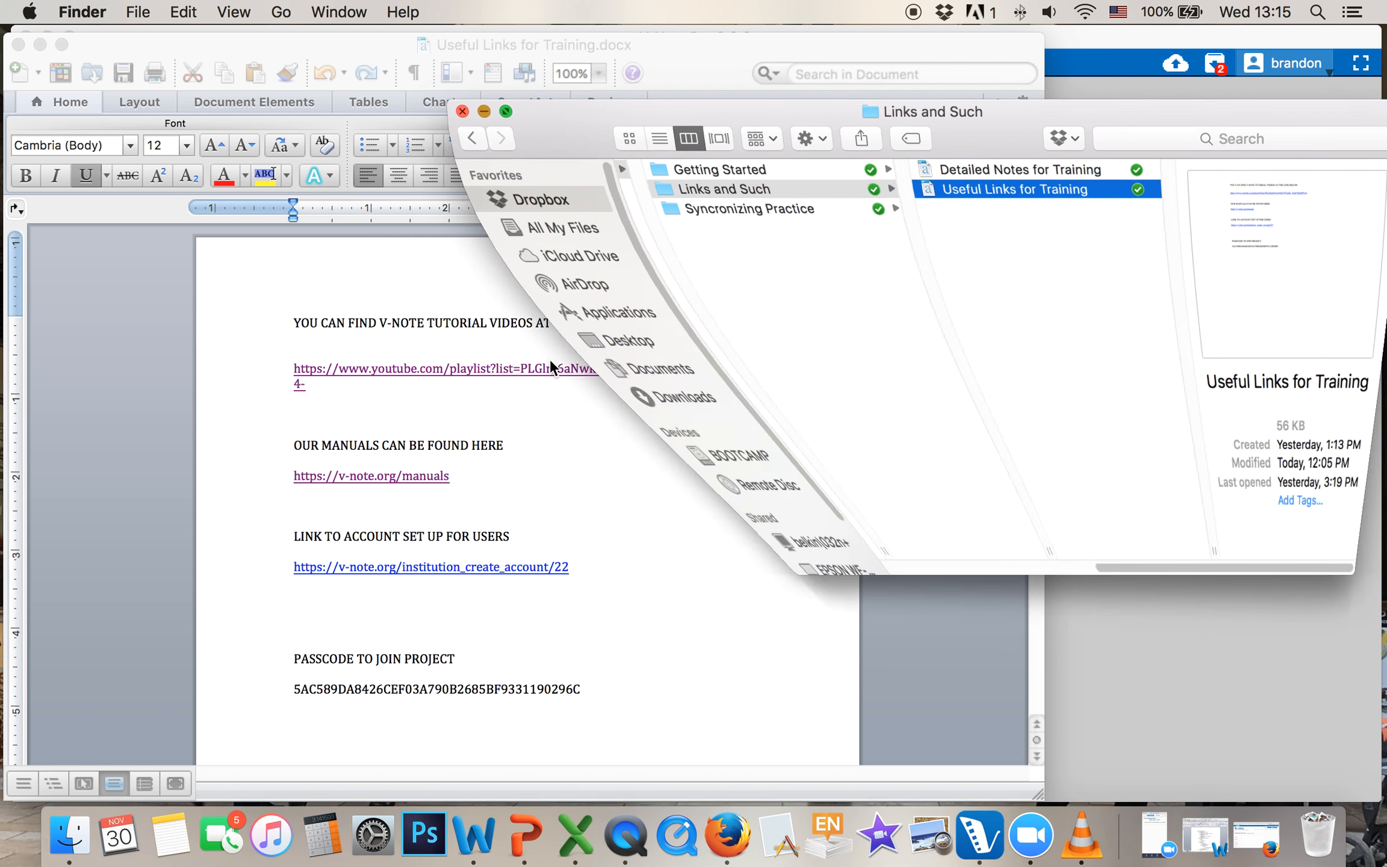
click(594, 687)
drag(606, 686, 290, 691)
right_click(332, 693)
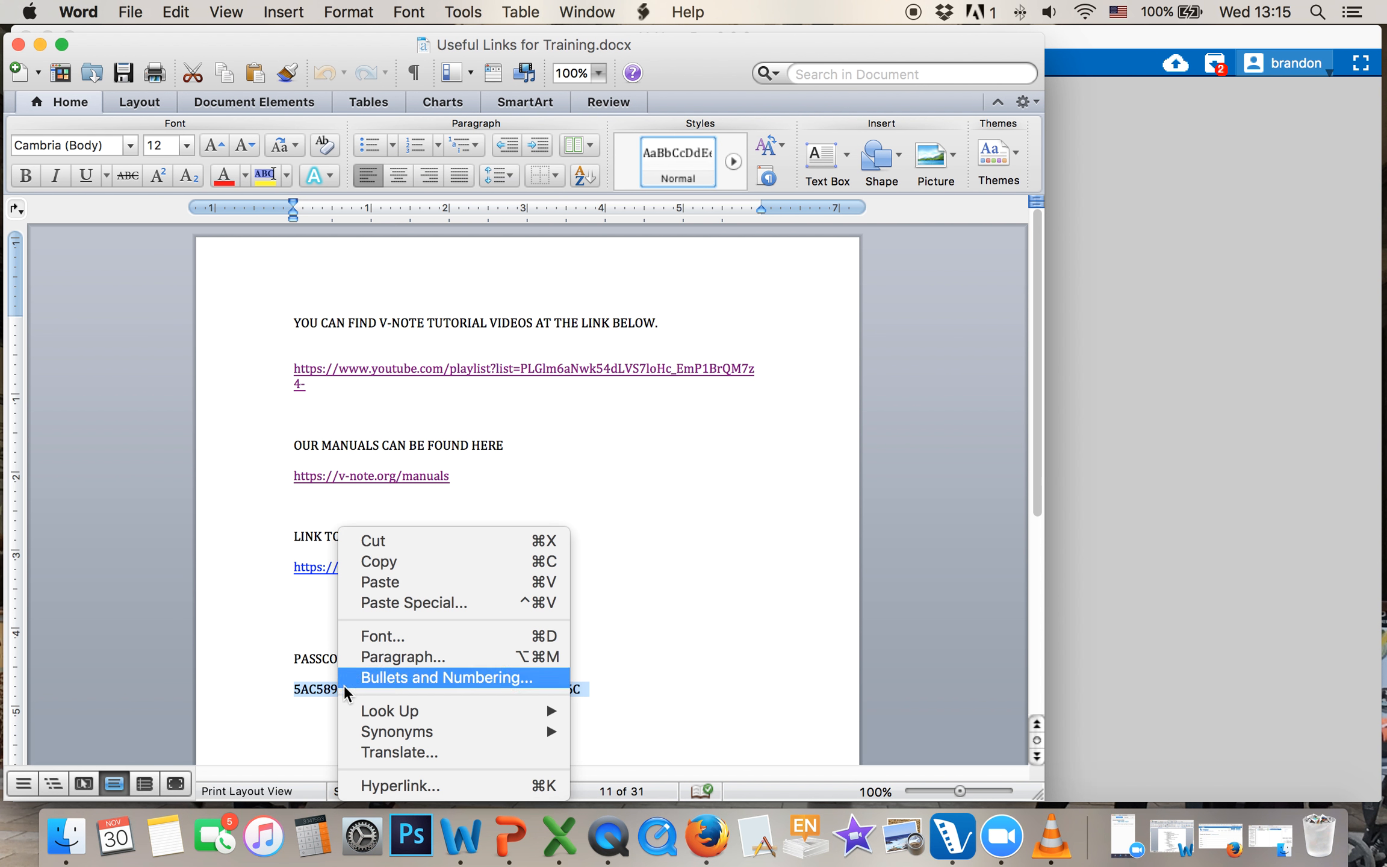
click(409, 563)
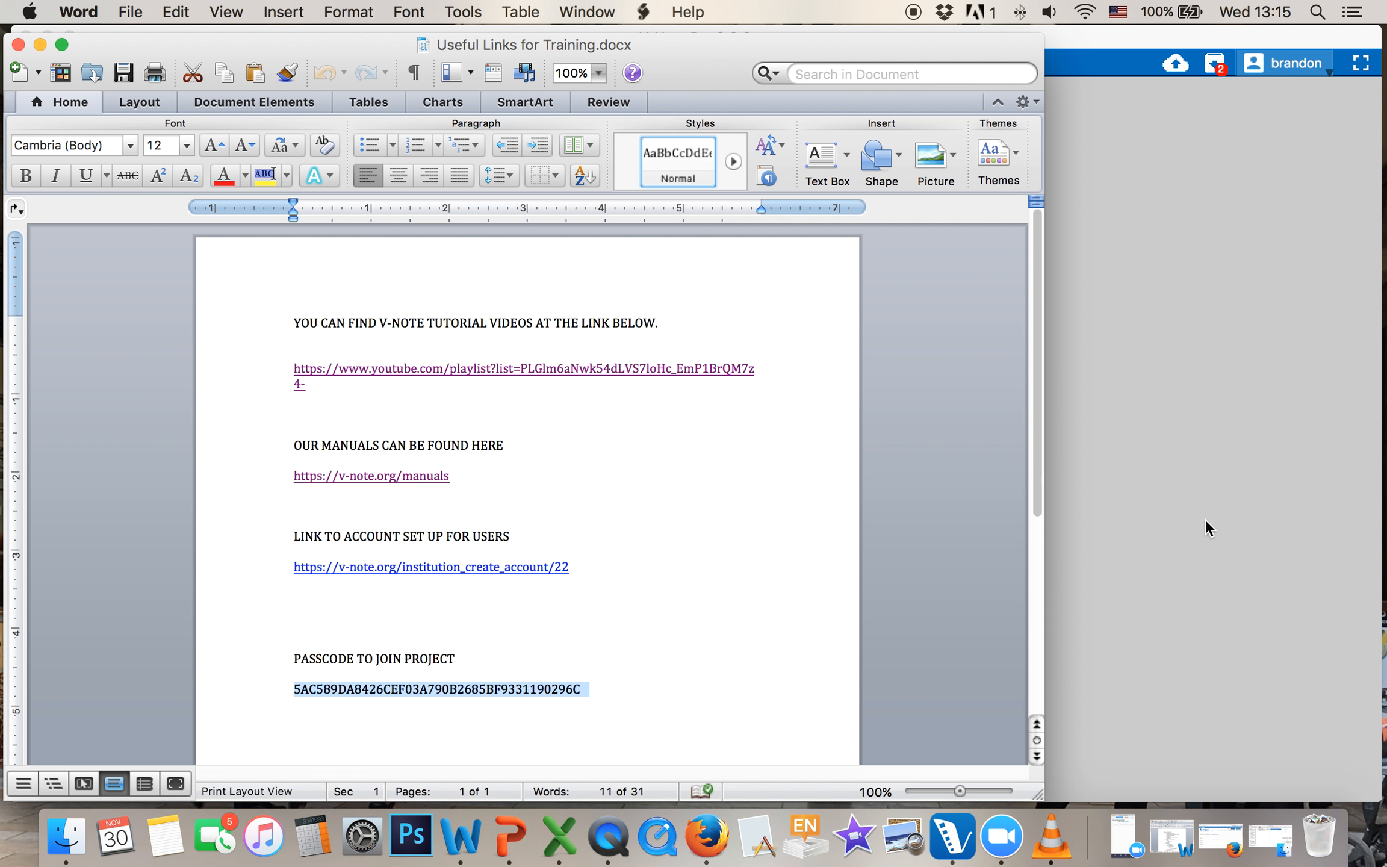
Switch back to V-Note, paste the copied project passcode and join the online project.
click(1204, 528)
right_click(599, 390)
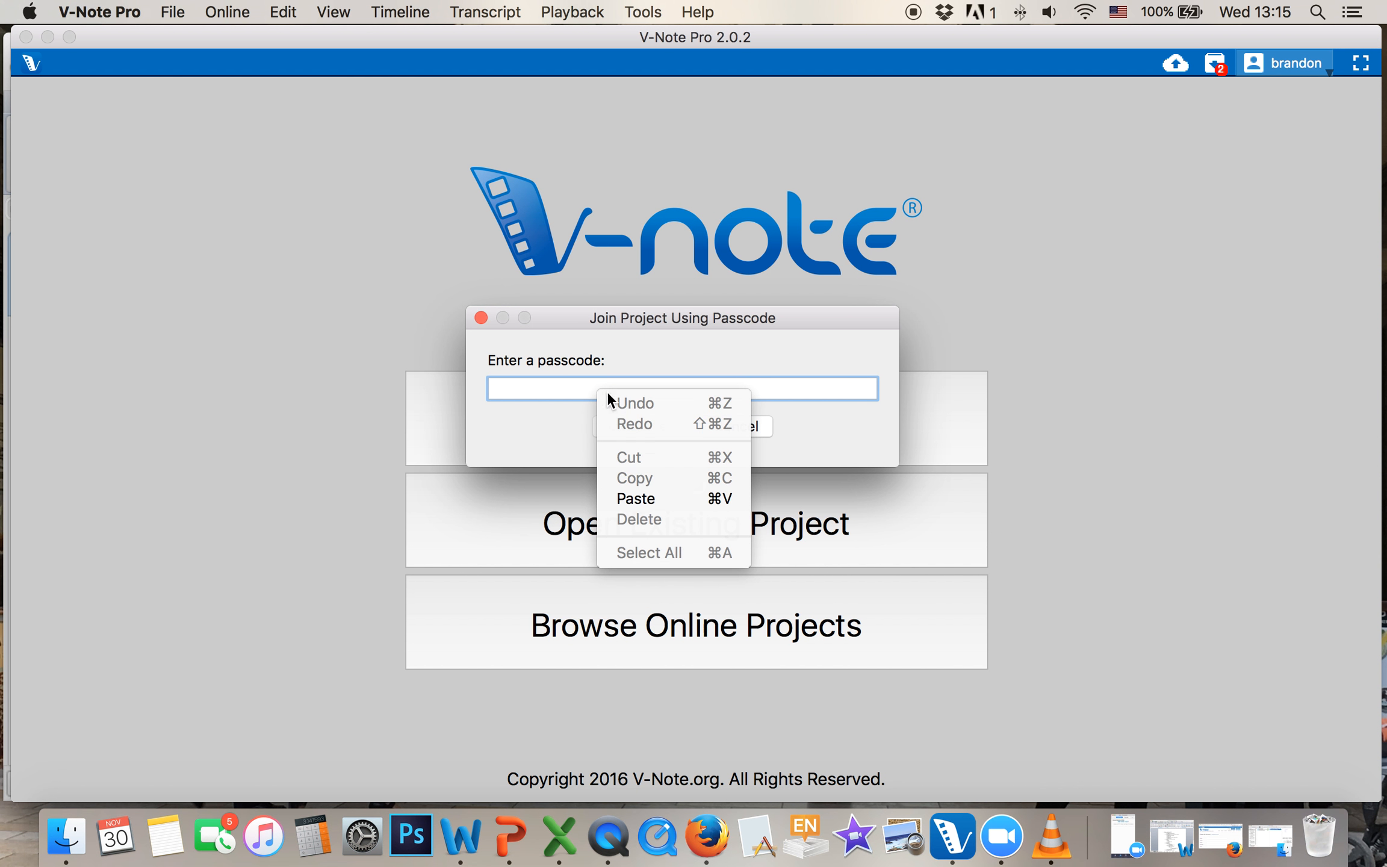
click(633, 499)
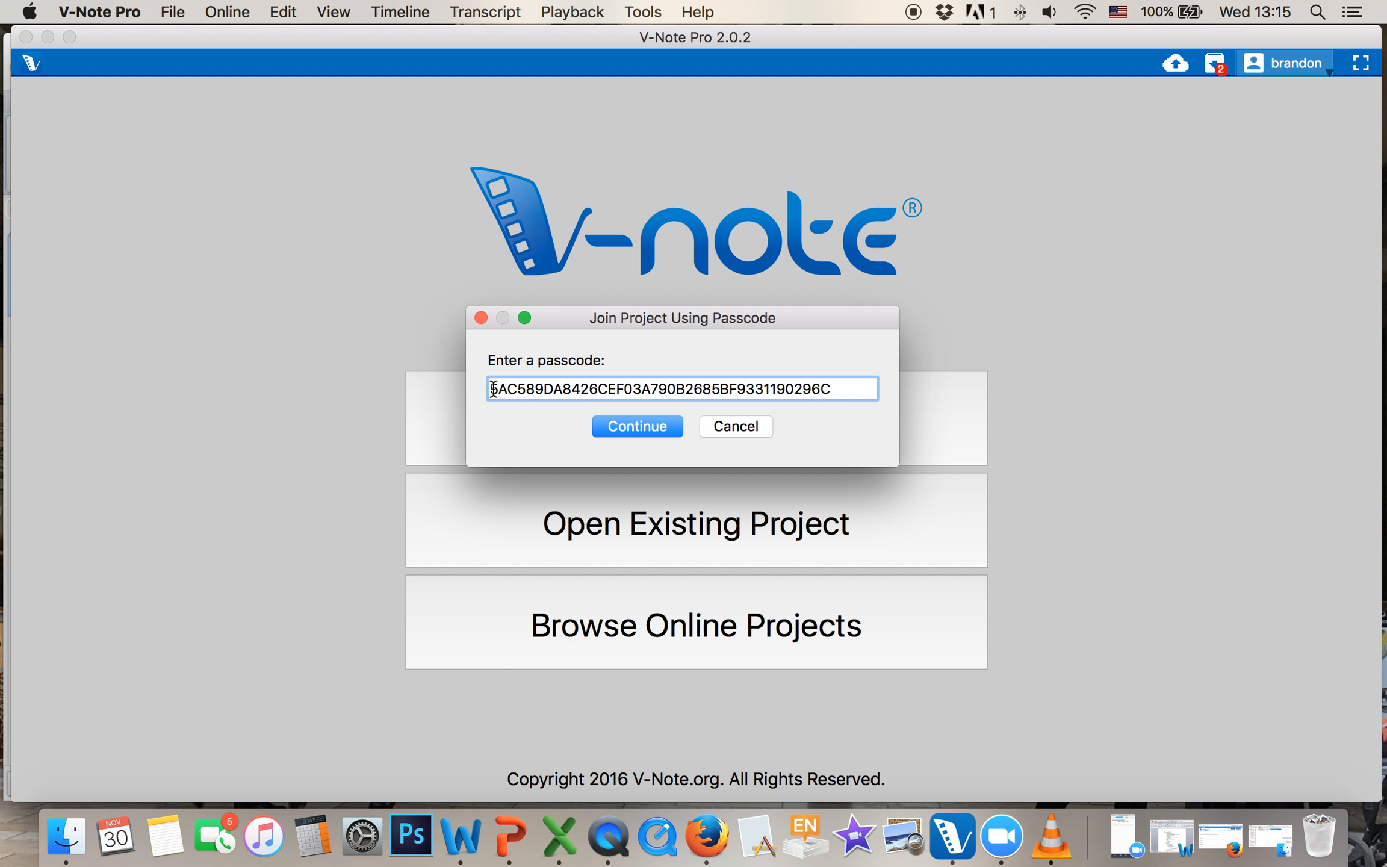
click(627, 426)
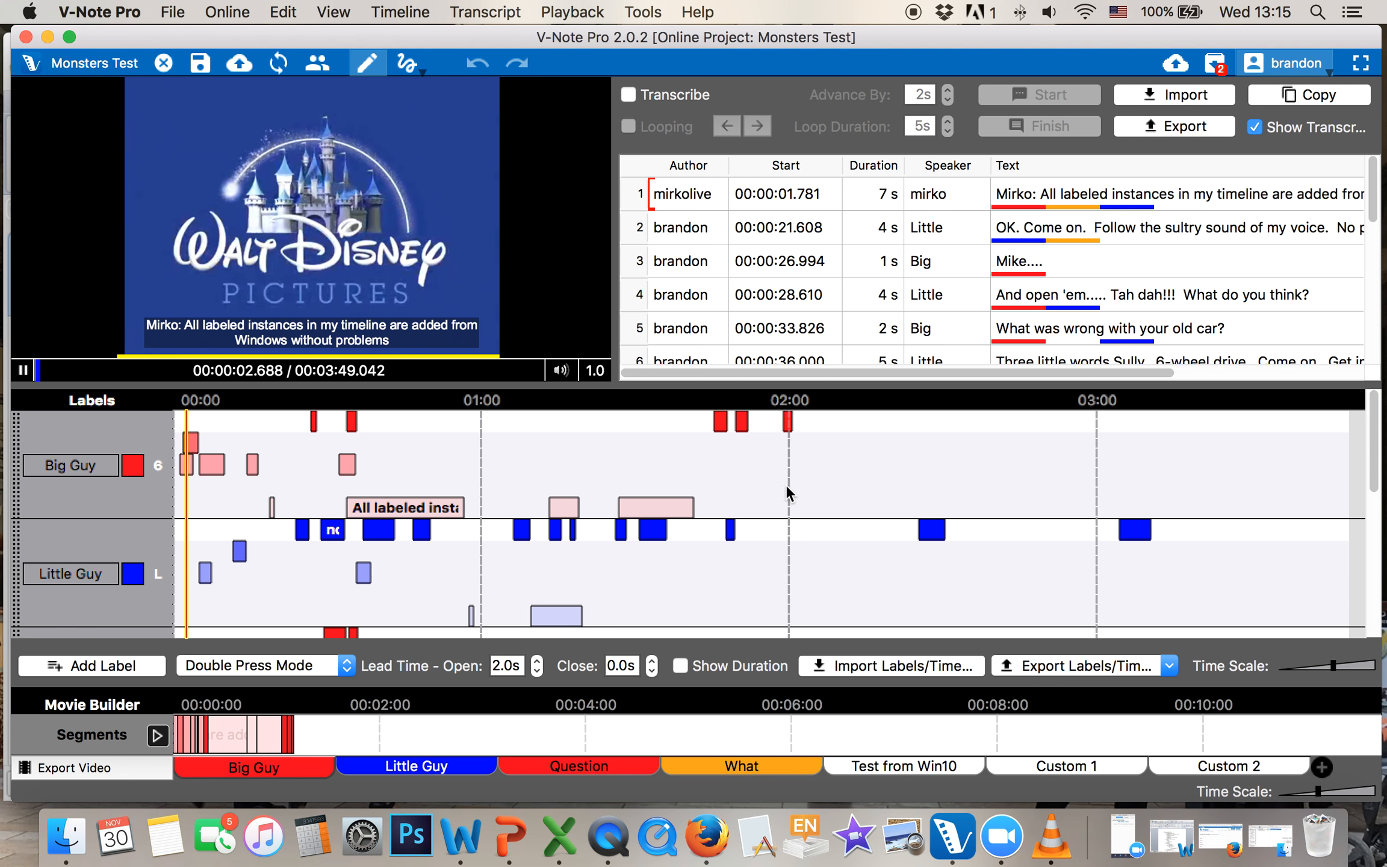
Pause the video, set the Big Guy label's hotkey to B, and save the change to the online project.
click(18, 370)
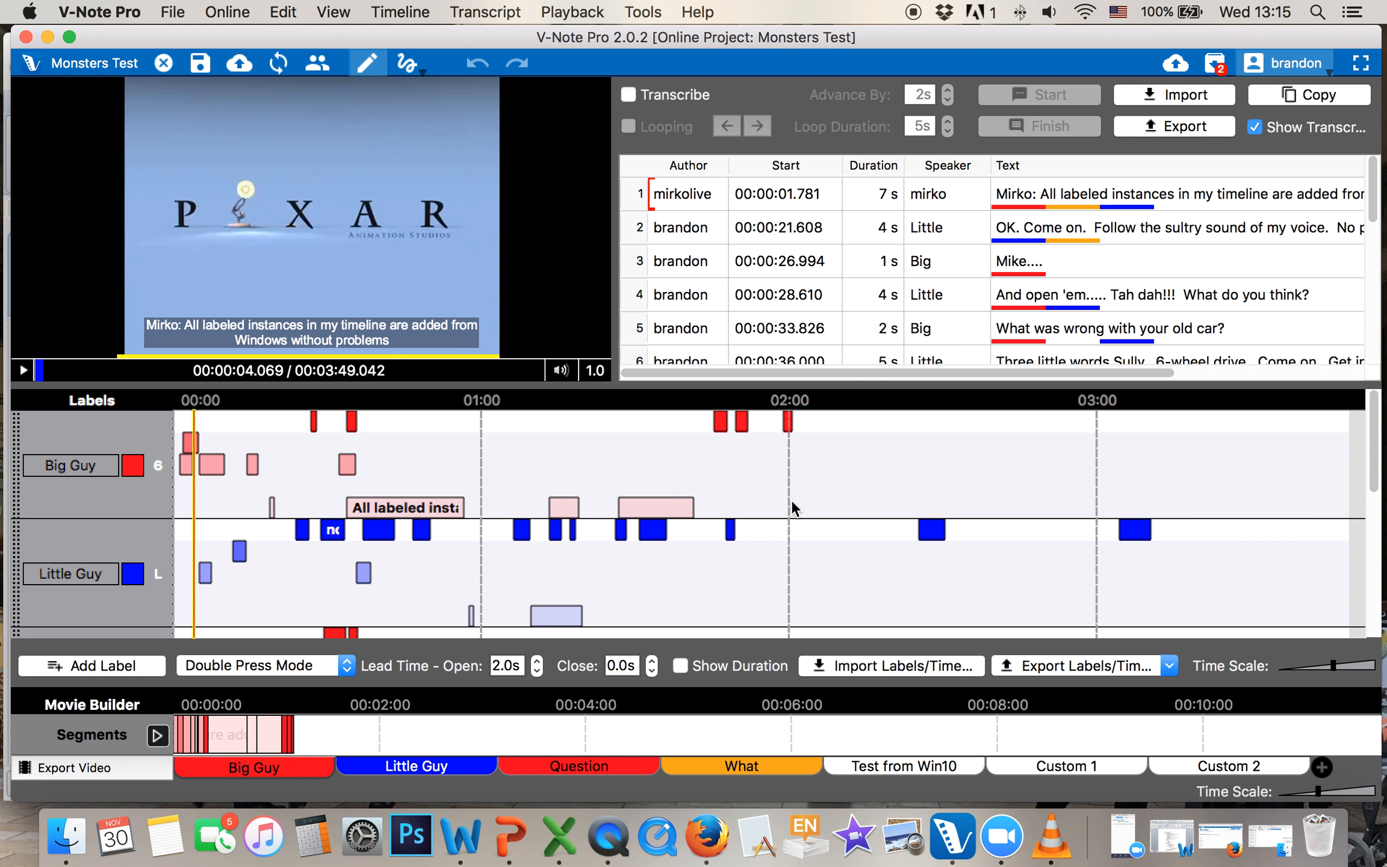
click(159, 466)
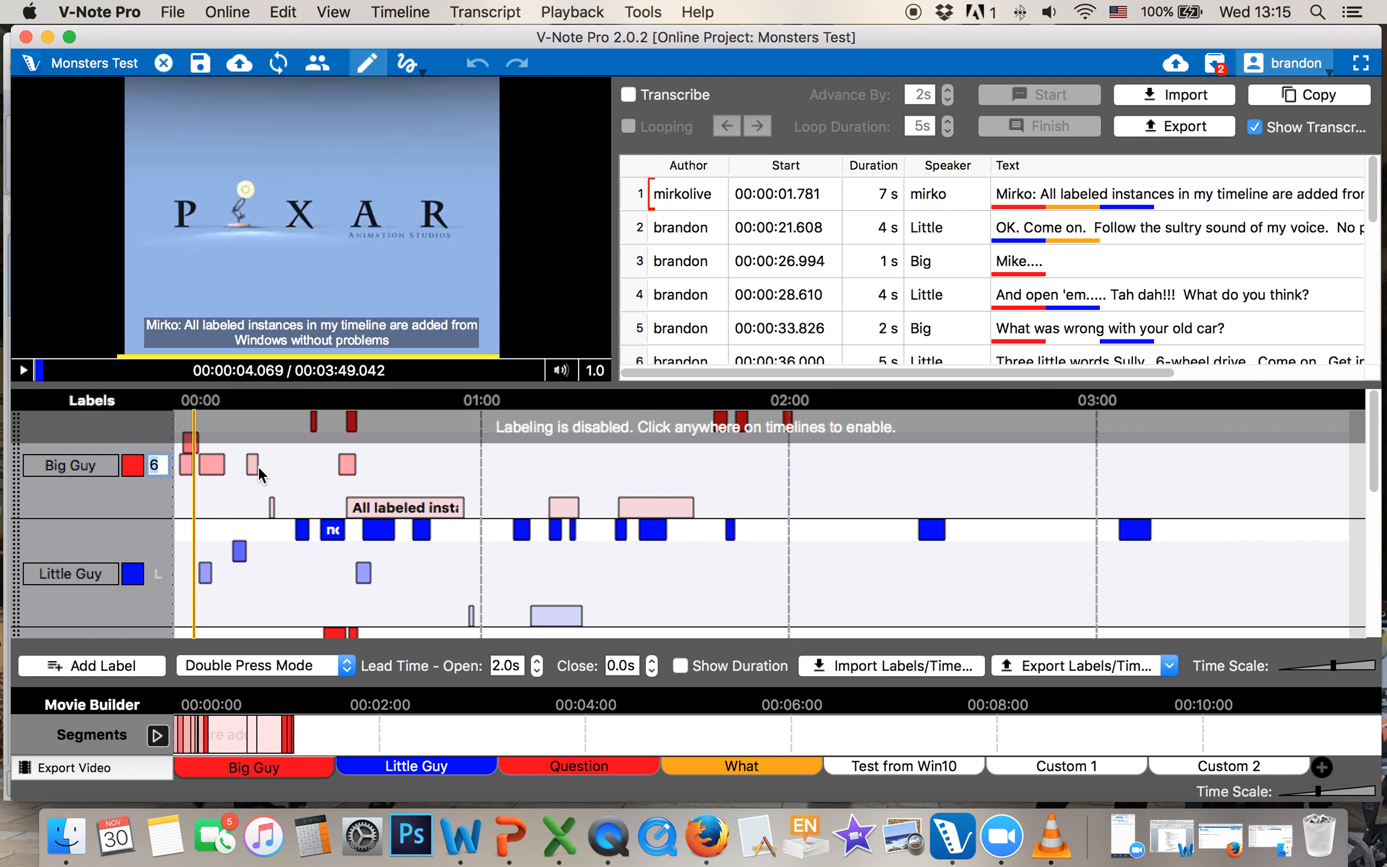
click(818, 575)
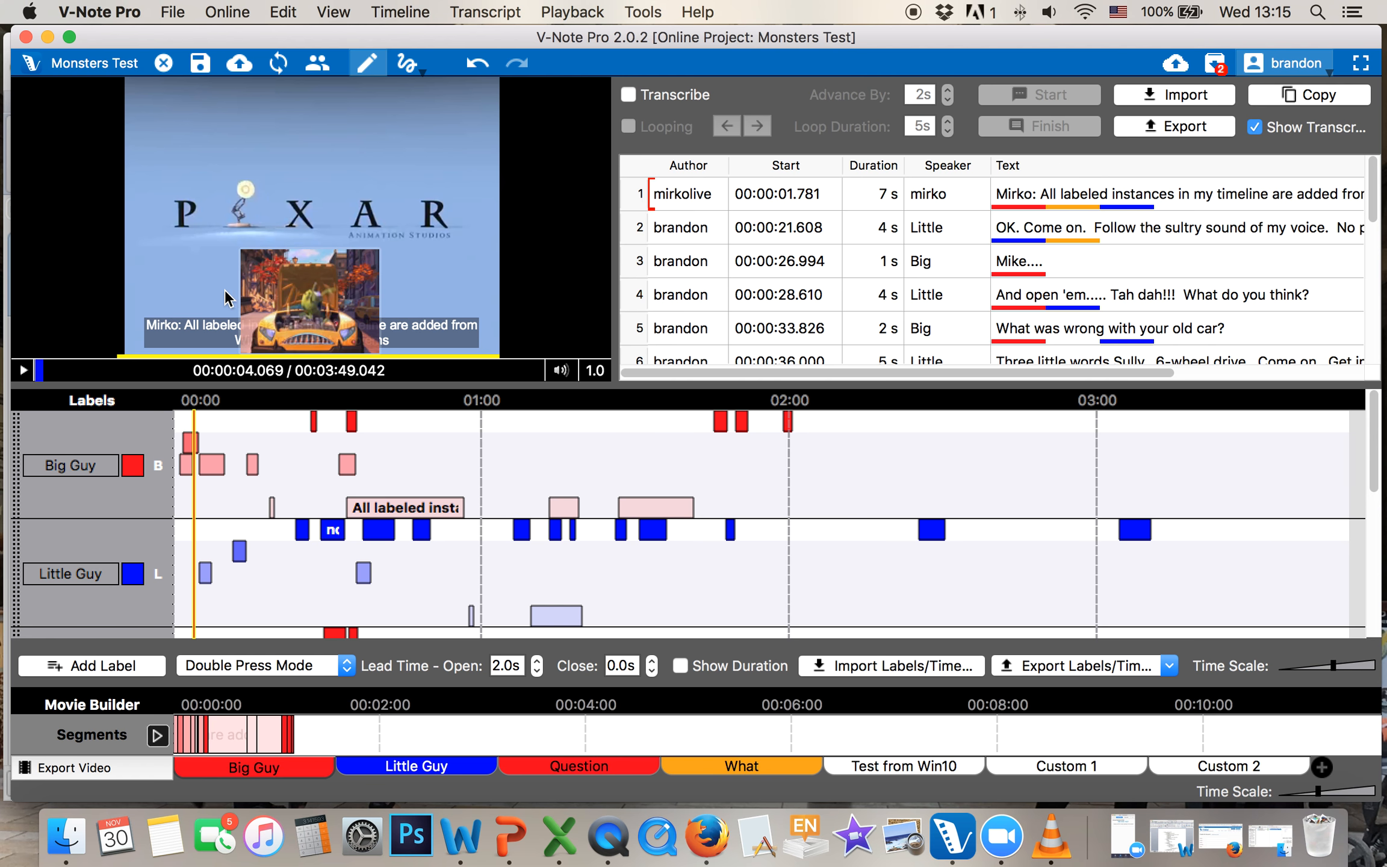
click(247, 67)
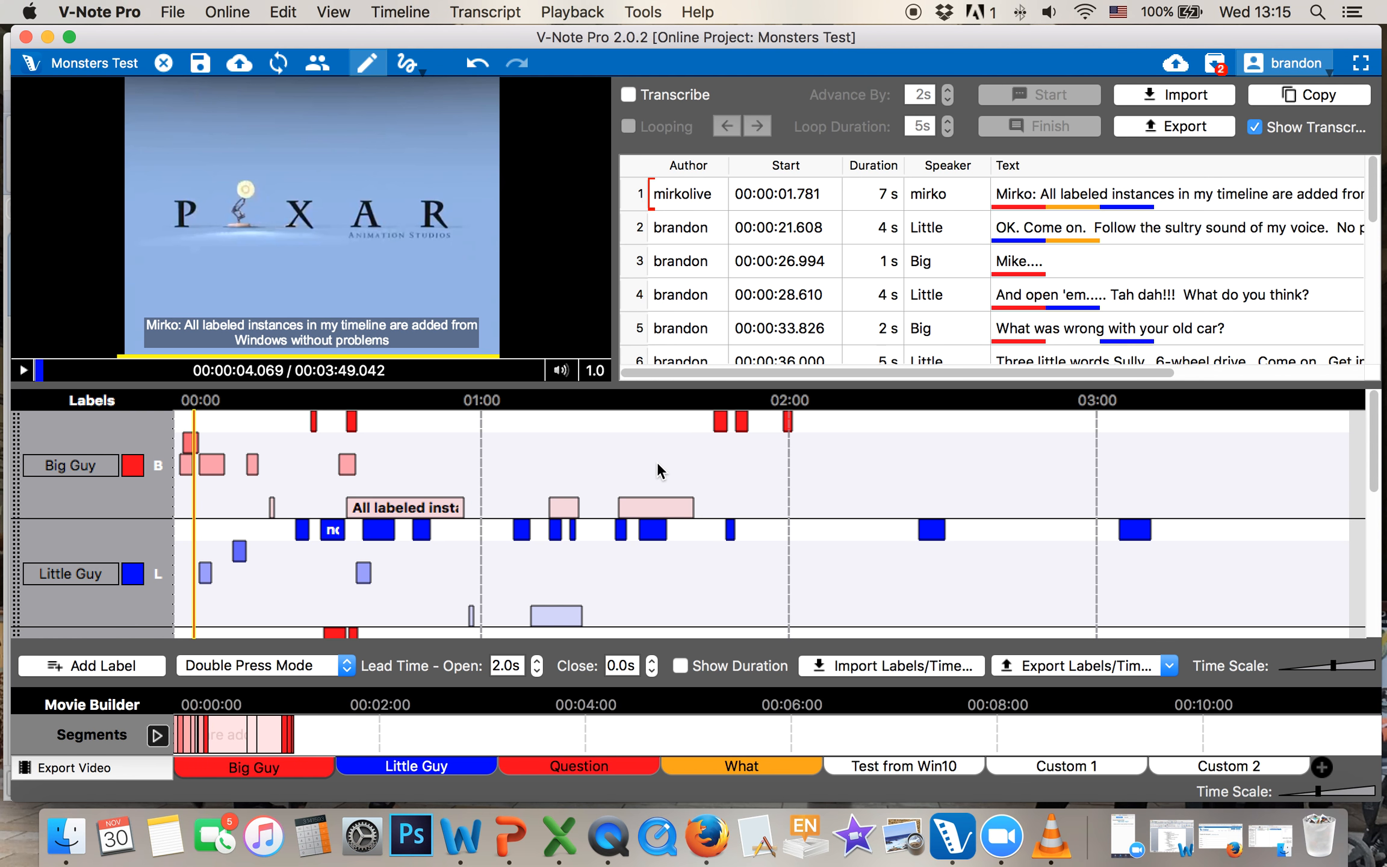
Clear all authors on the timelines and display only the logged-in account's labeled instances.
right_click(812, 486)
mouse_move(940, 609)
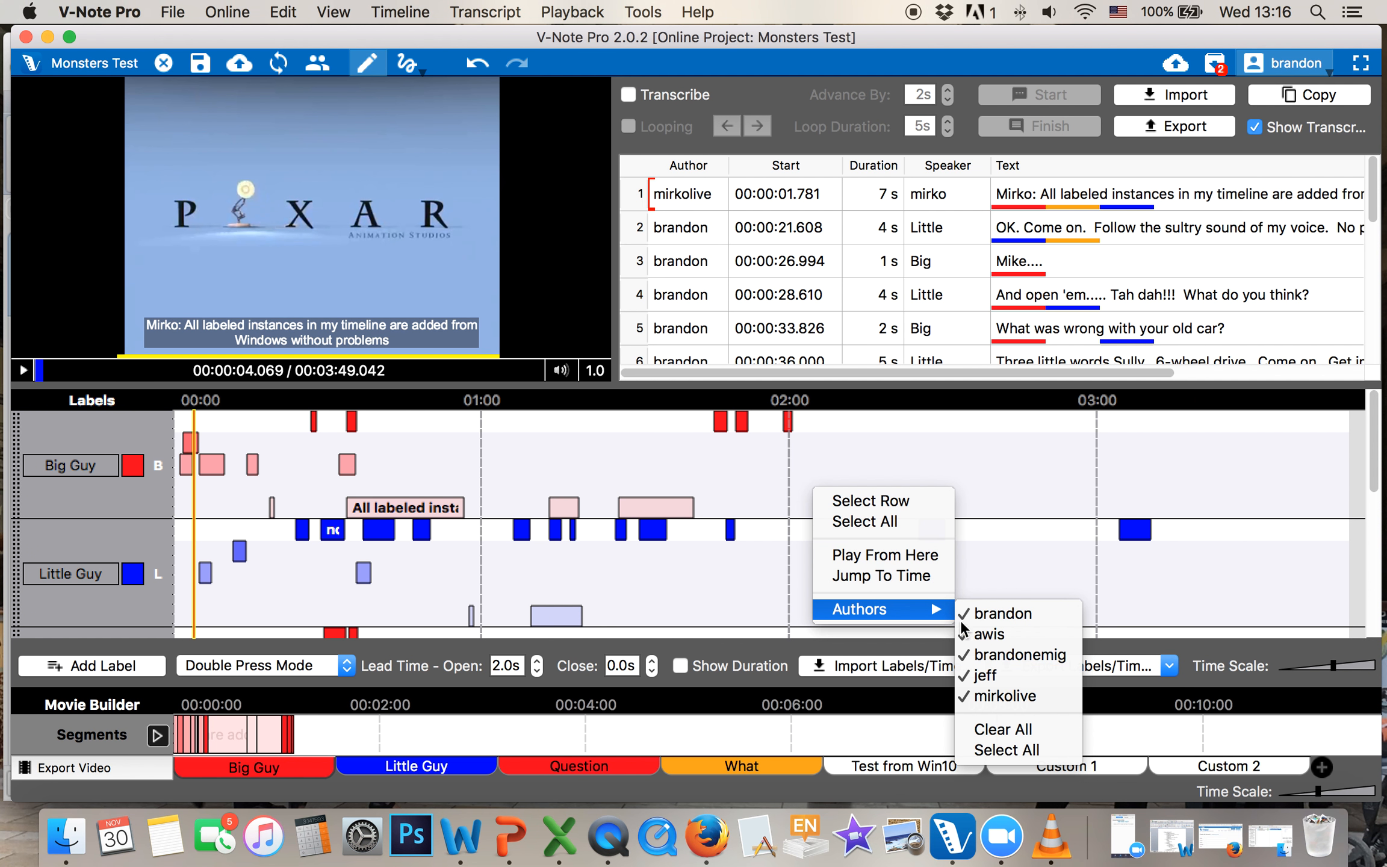
click(994, 730)
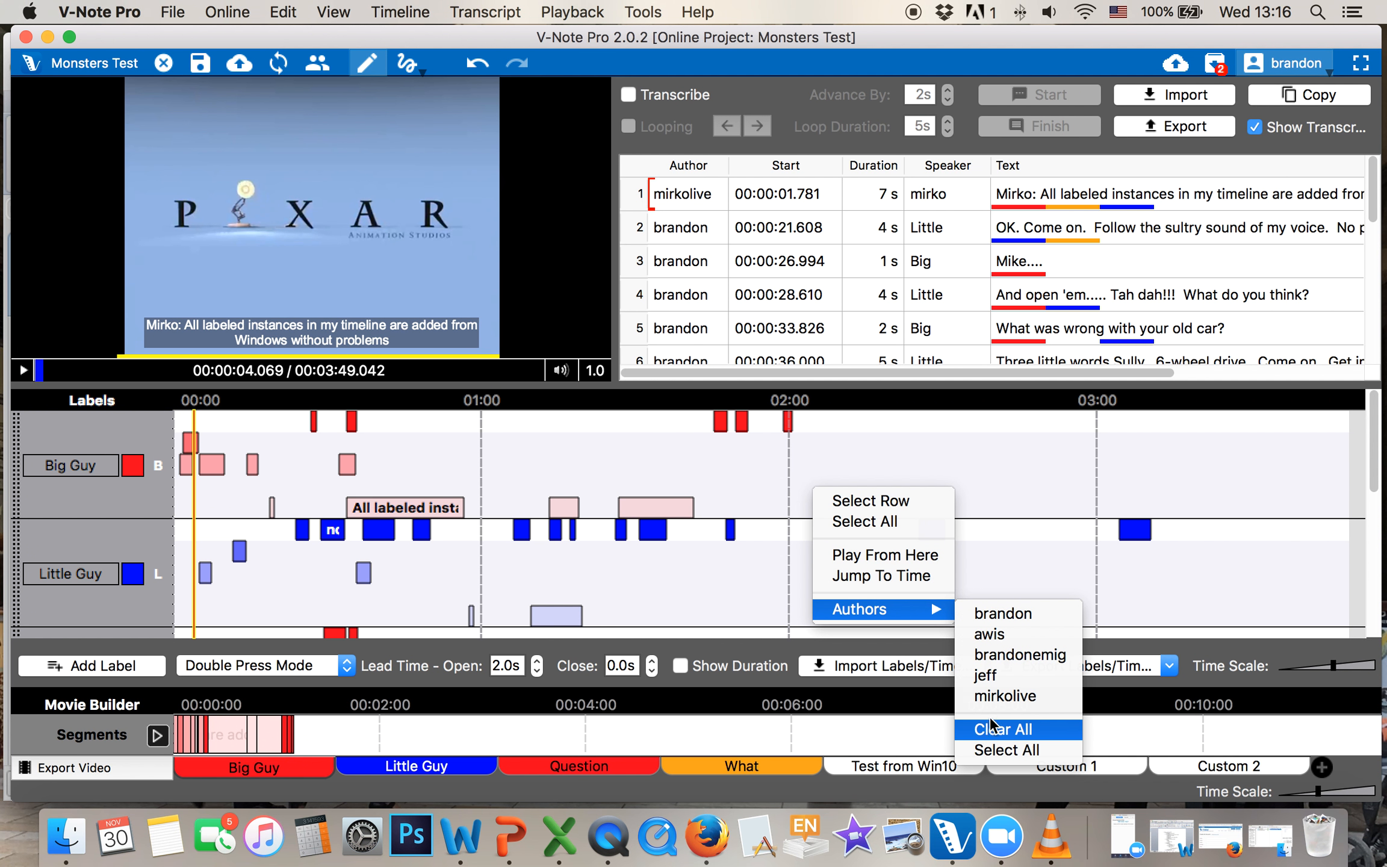
click(995, 614)
click(990, 475)
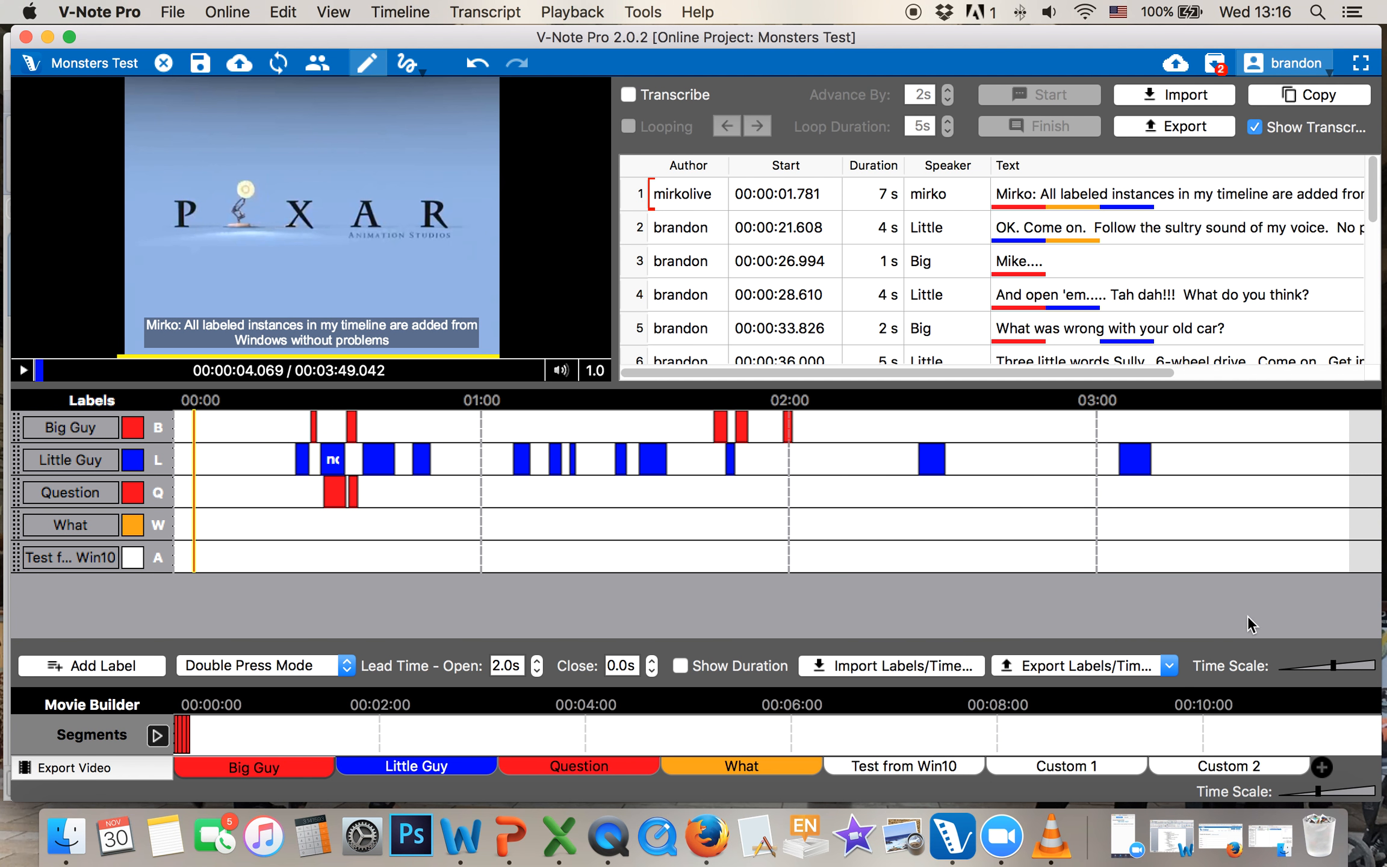
drag(1333, 665, 1336, 664)
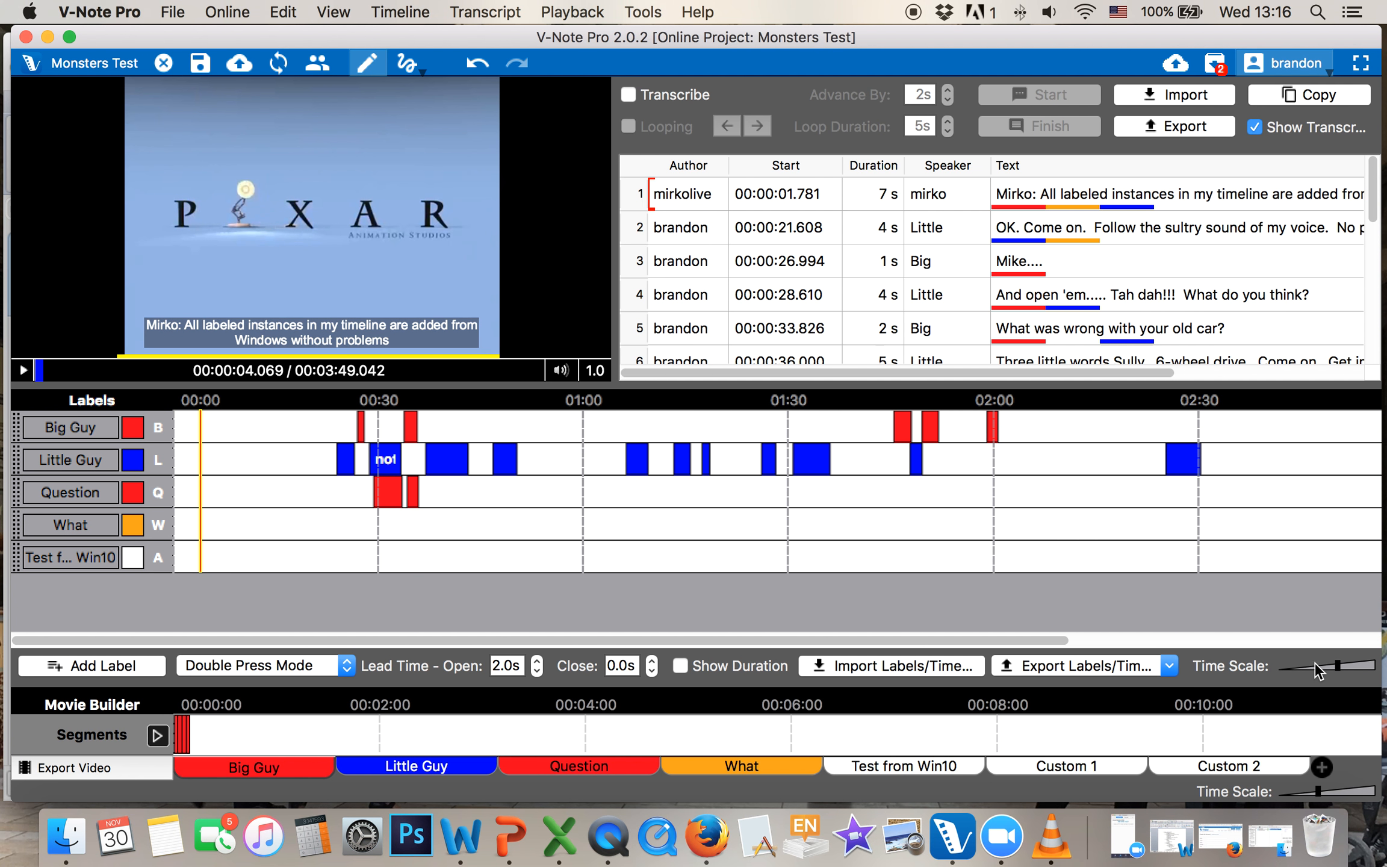
Move the playhead through the video in stages to about the one-minute mark.
click(122, 368)
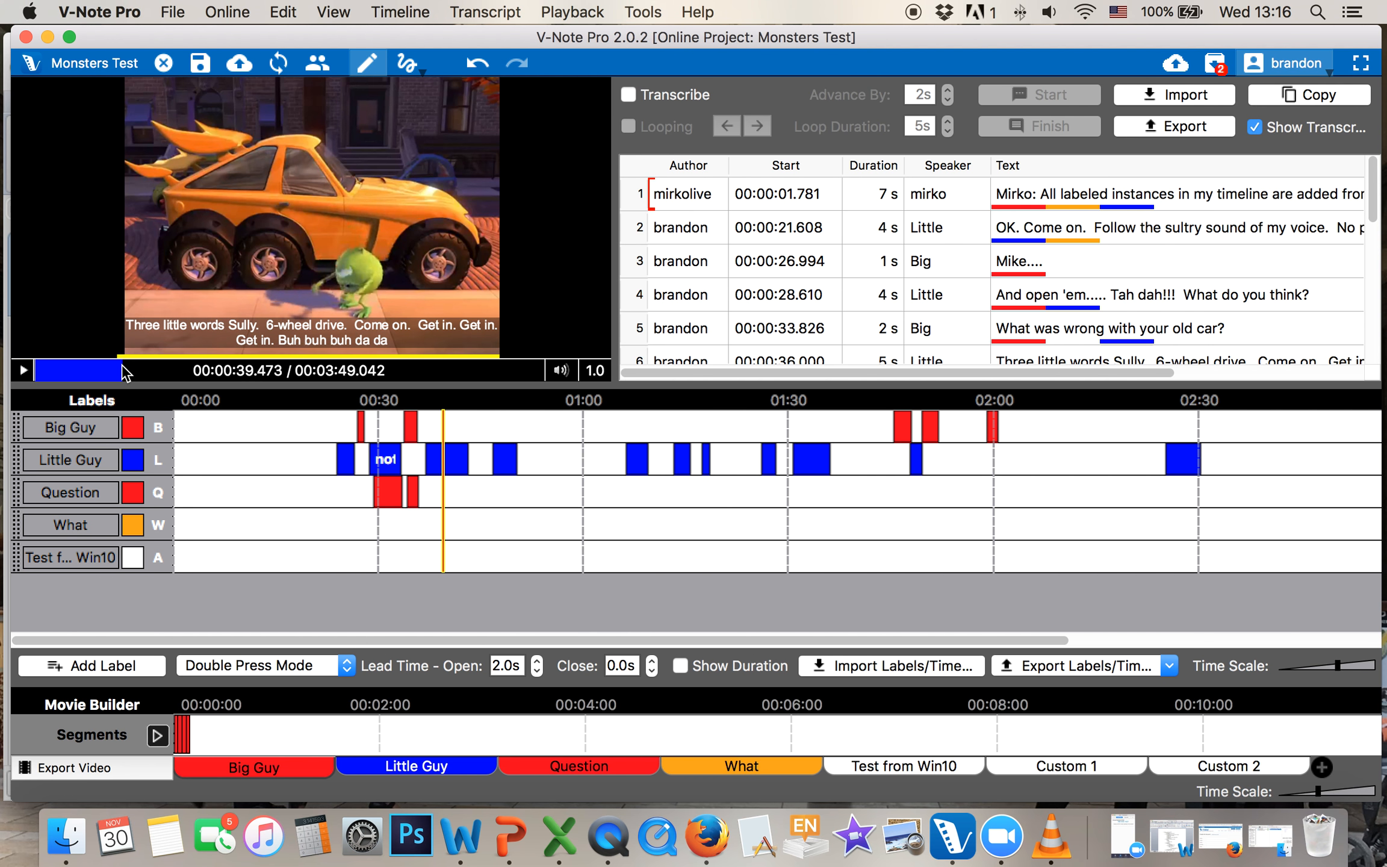
click(145, 368)
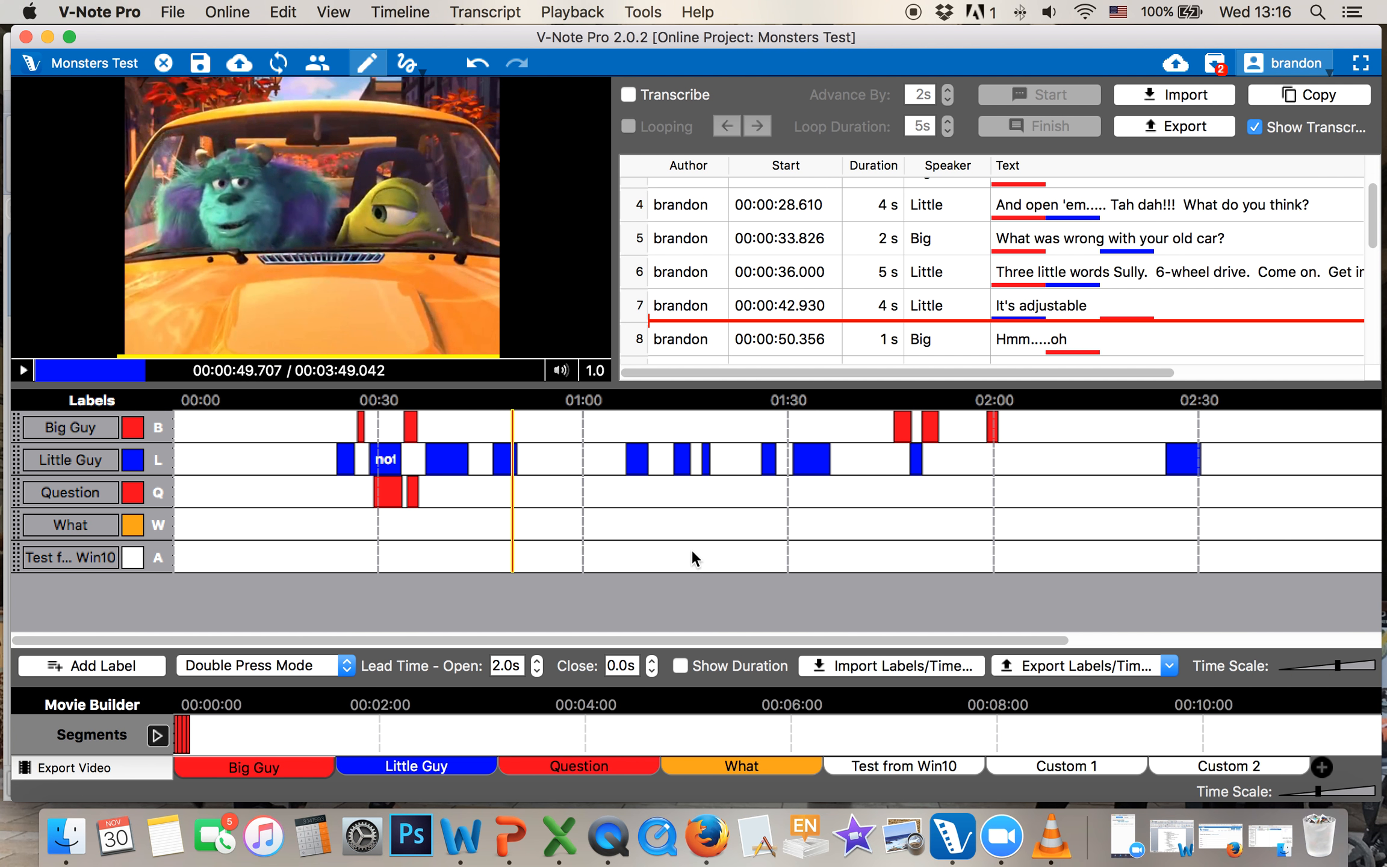
click(588, 523)
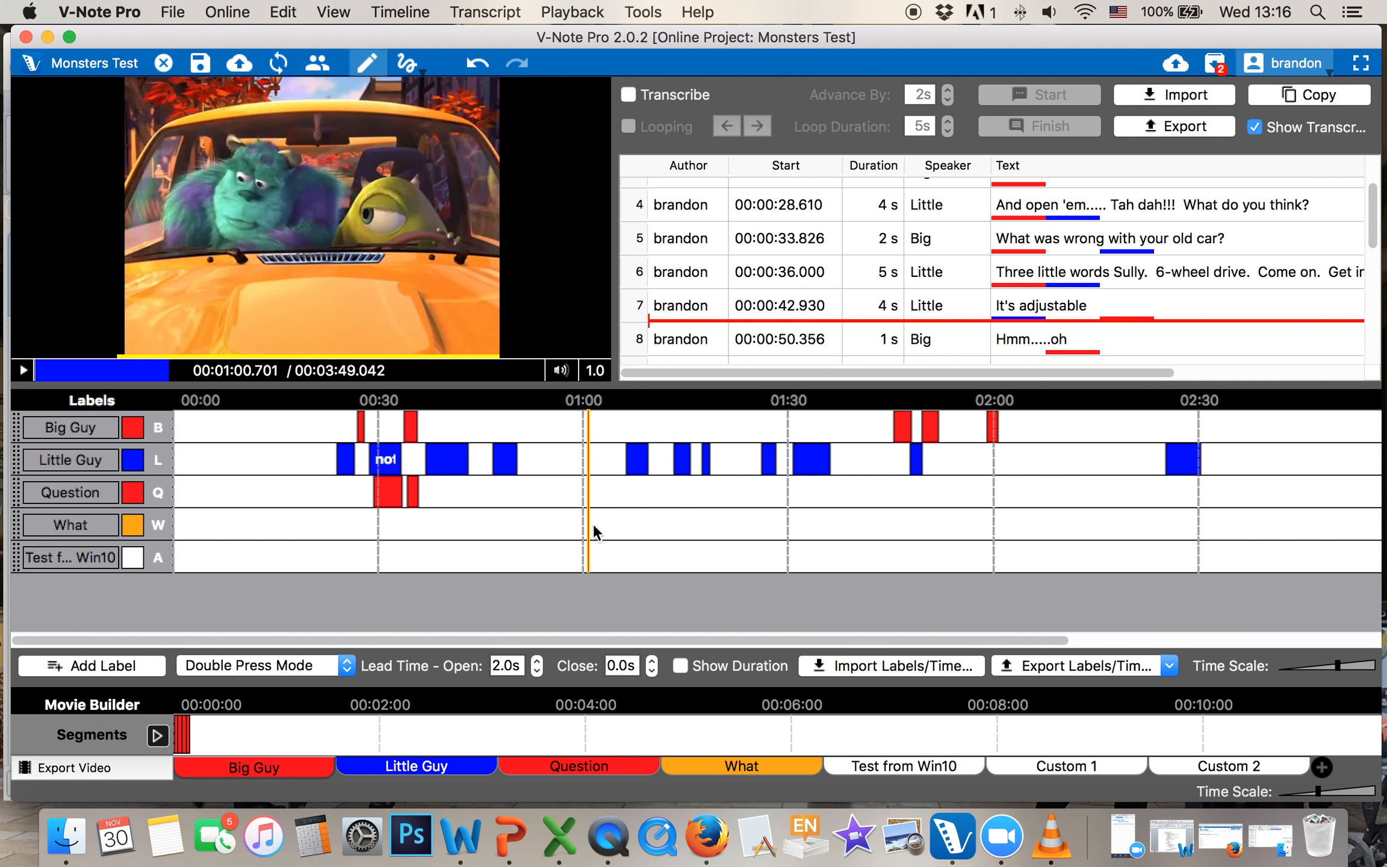
Display the last listed author's labeled instances on the timelines alongside the logged-in account's instances.
right_click(813, 517)
mouse_move(886, 636)
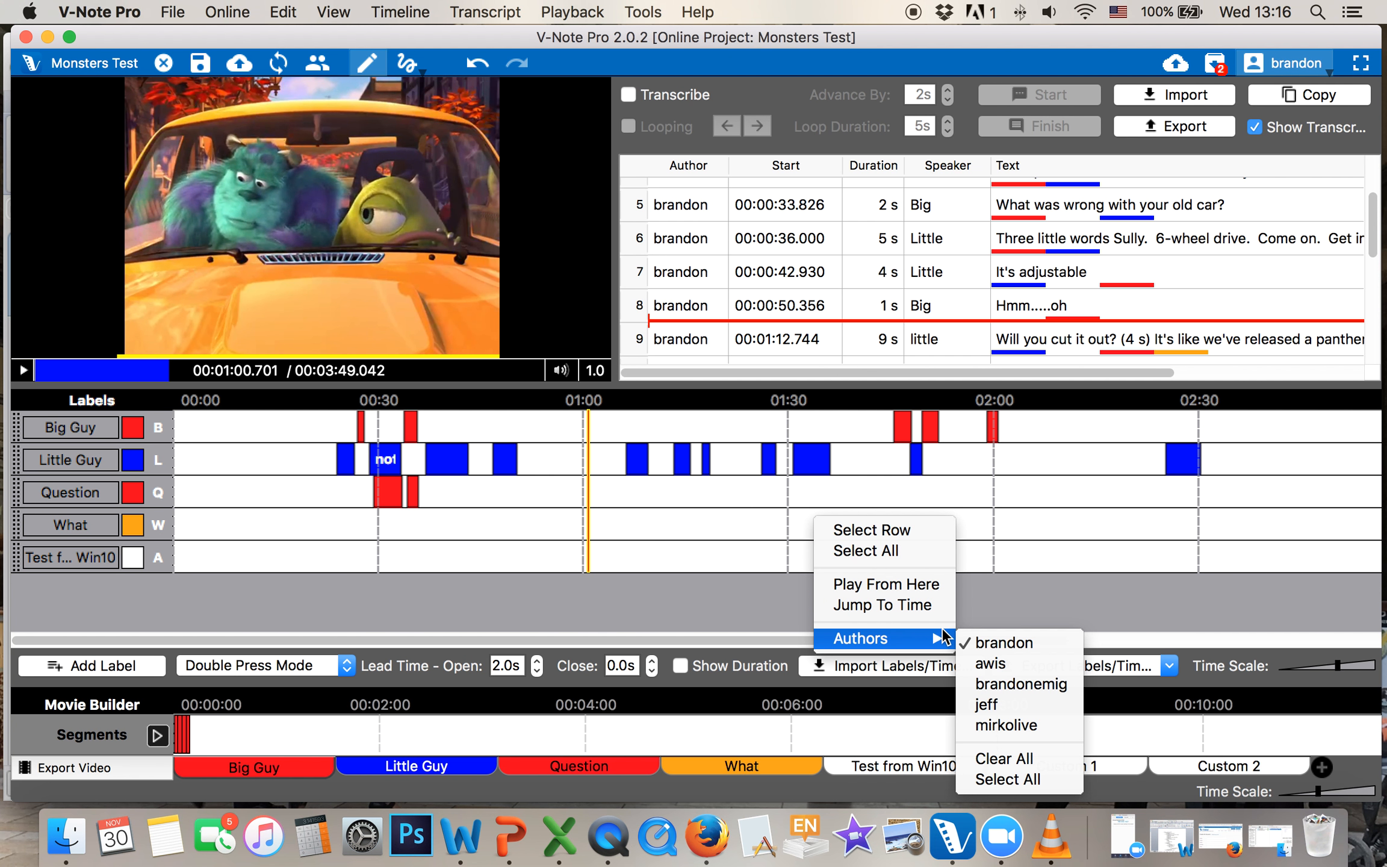
click(1016, 725)
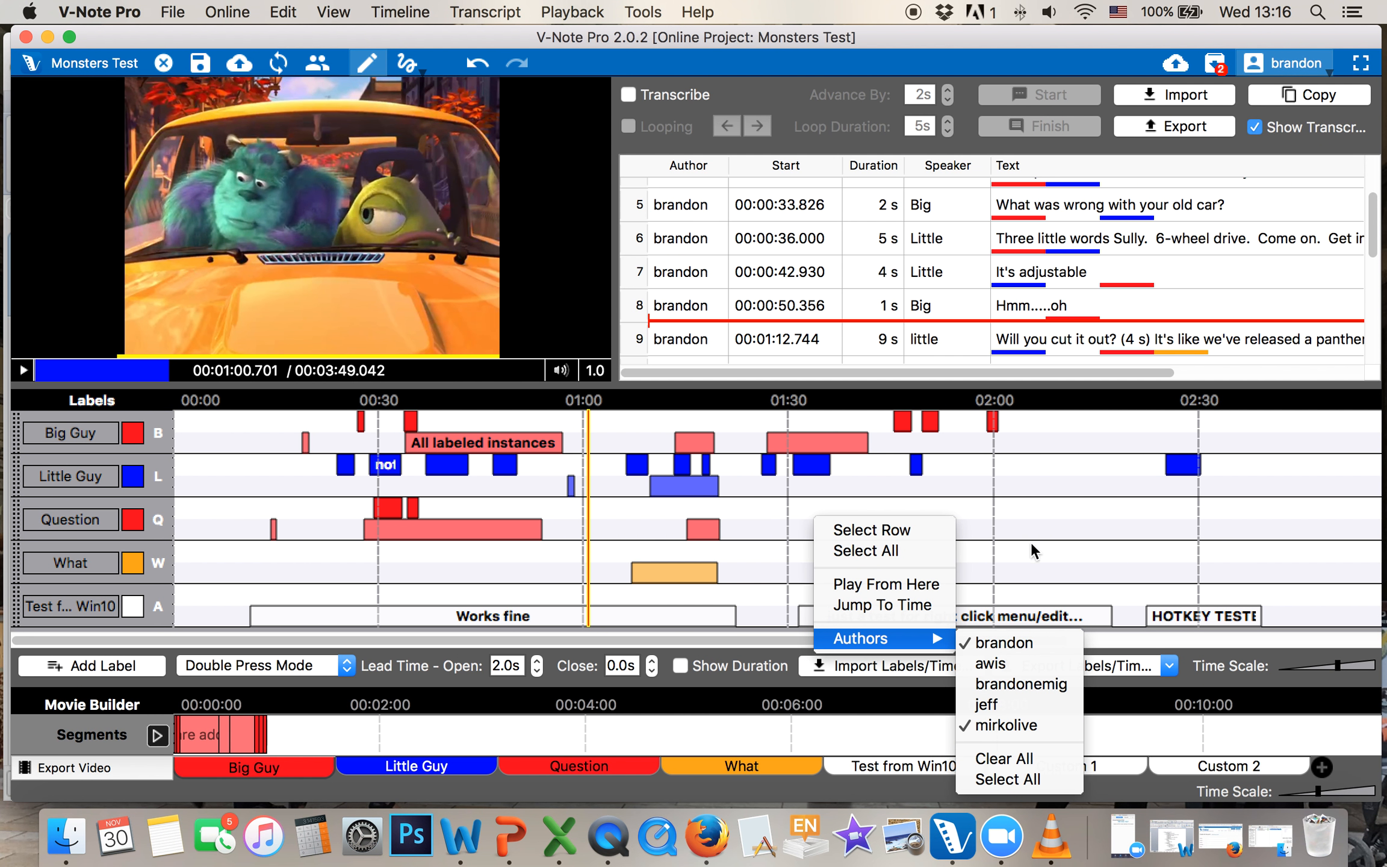
click(995, 522)
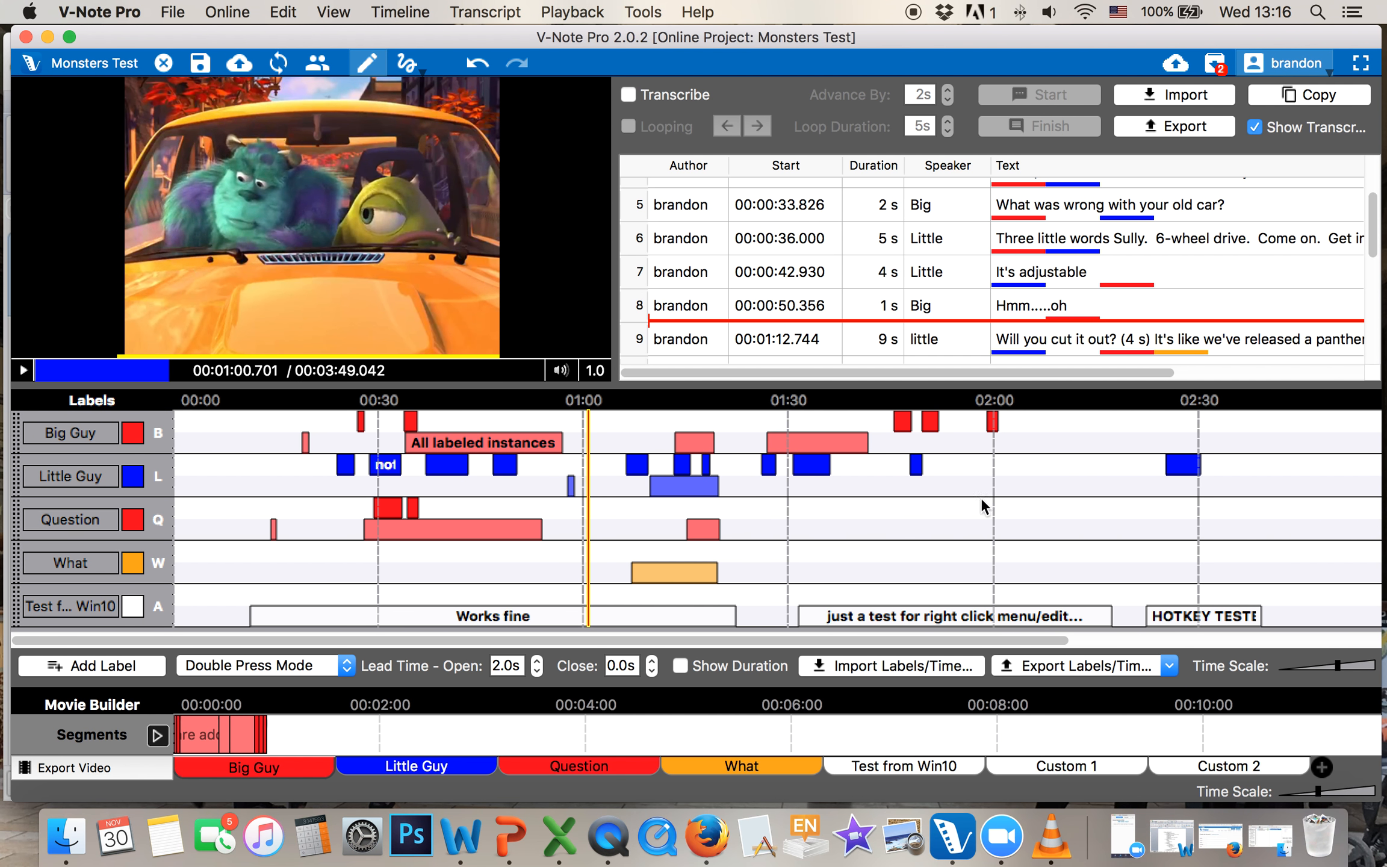
Display every author's labeled instances on the timelines, and view the Little Guy and Big Guy segments in the Movie Builder.
right_click(849, 538)
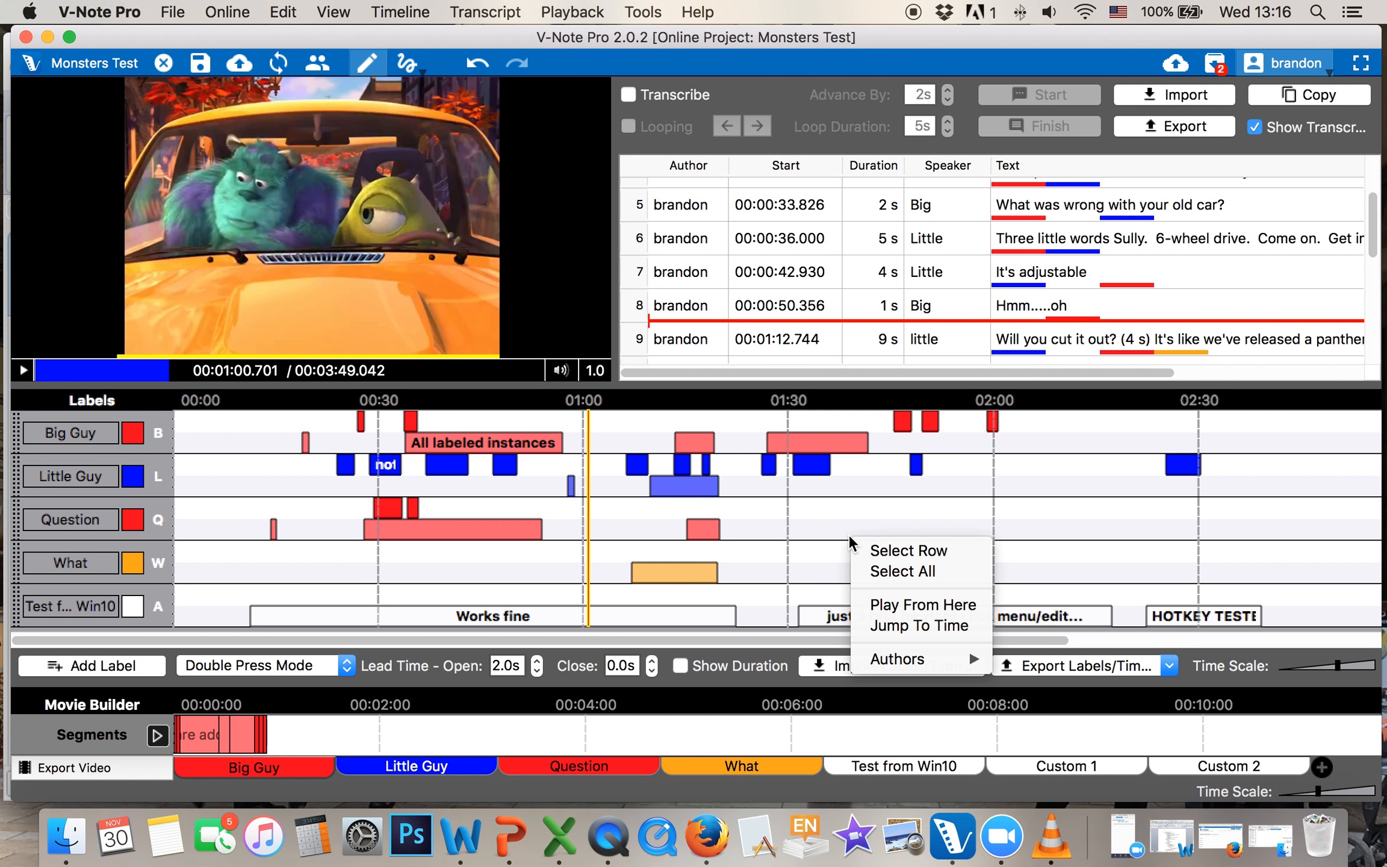
click(1040, 546)
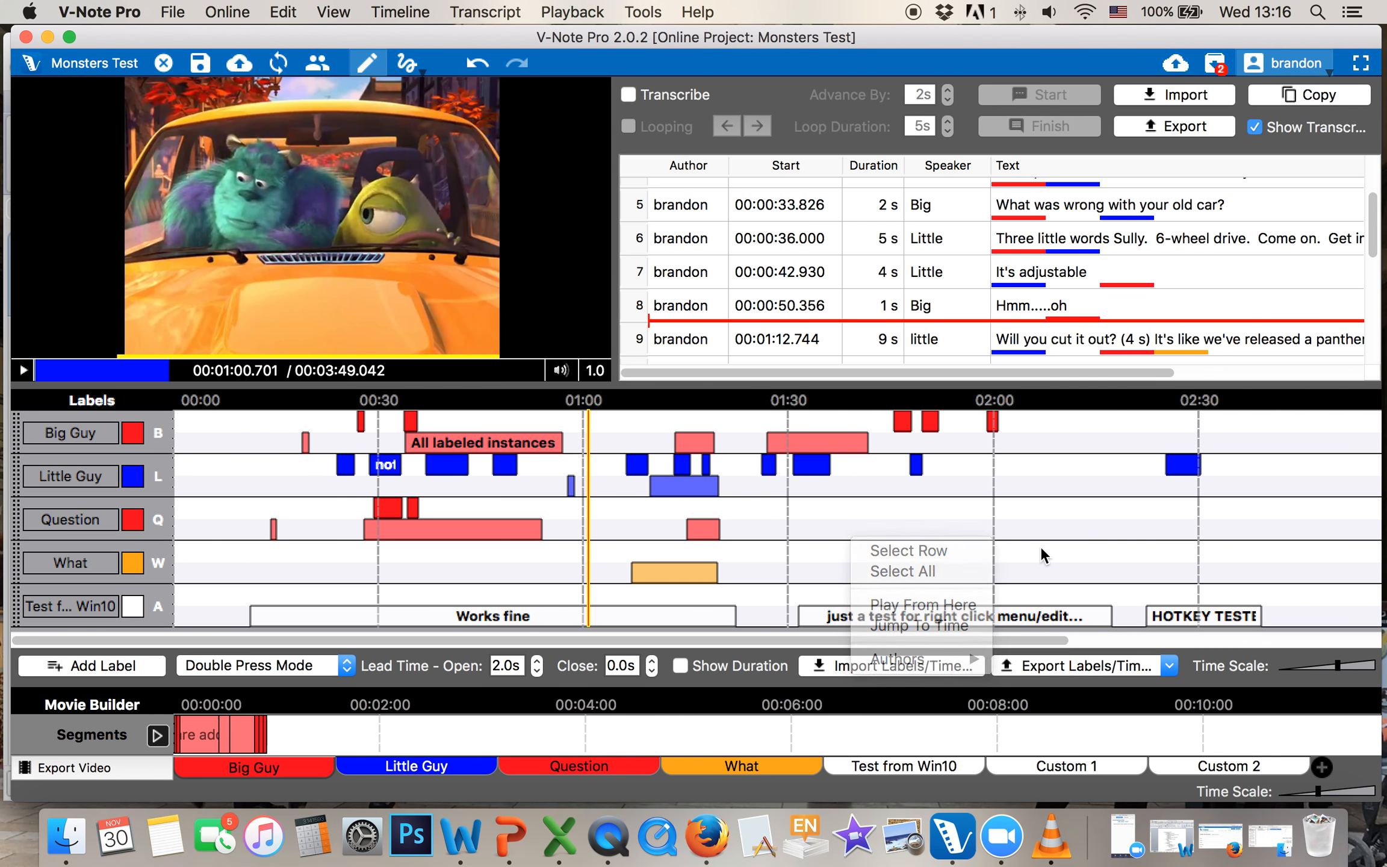
right_click(903, 540)
mouse_move(980, 663)
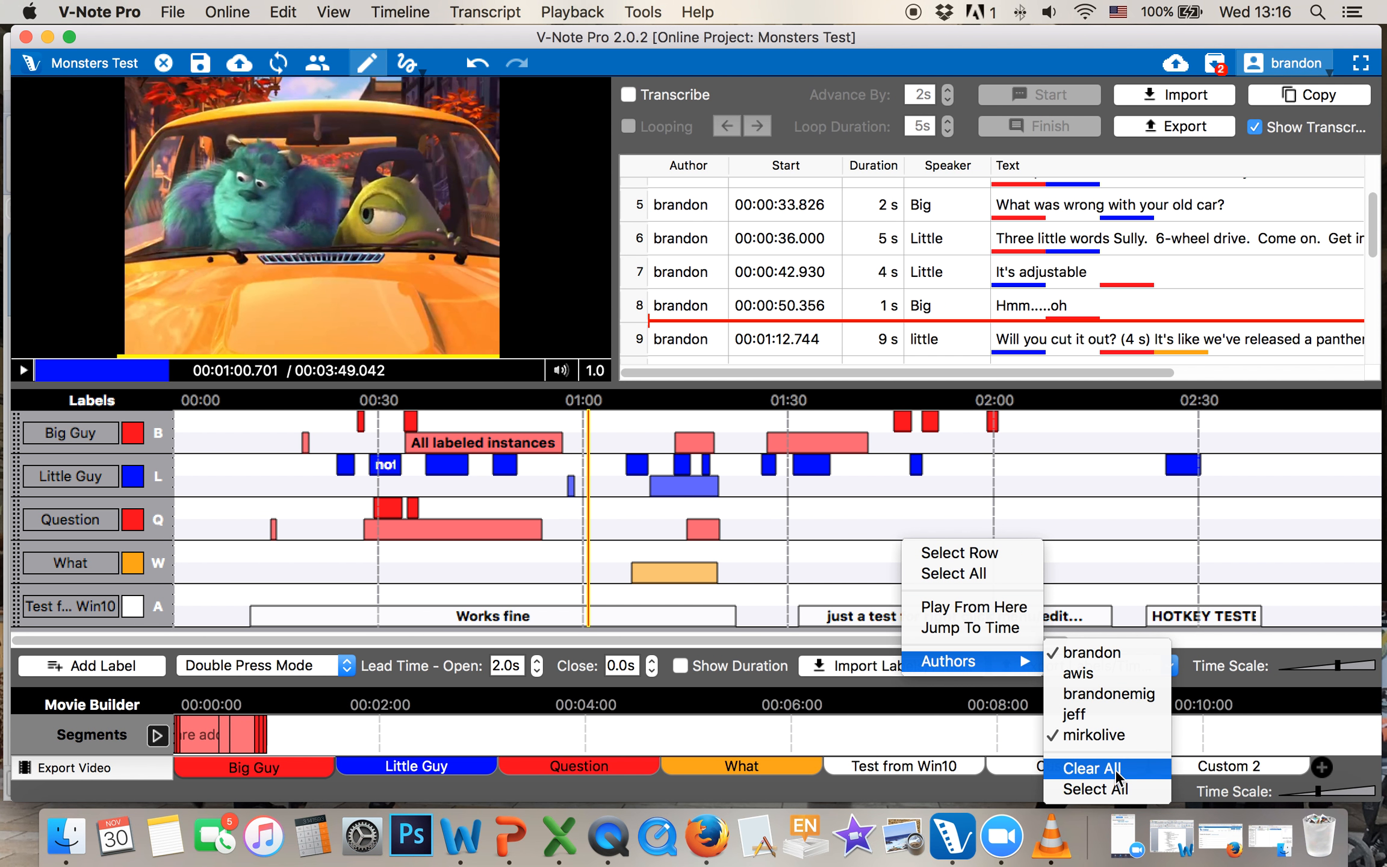
click(1105, 788)
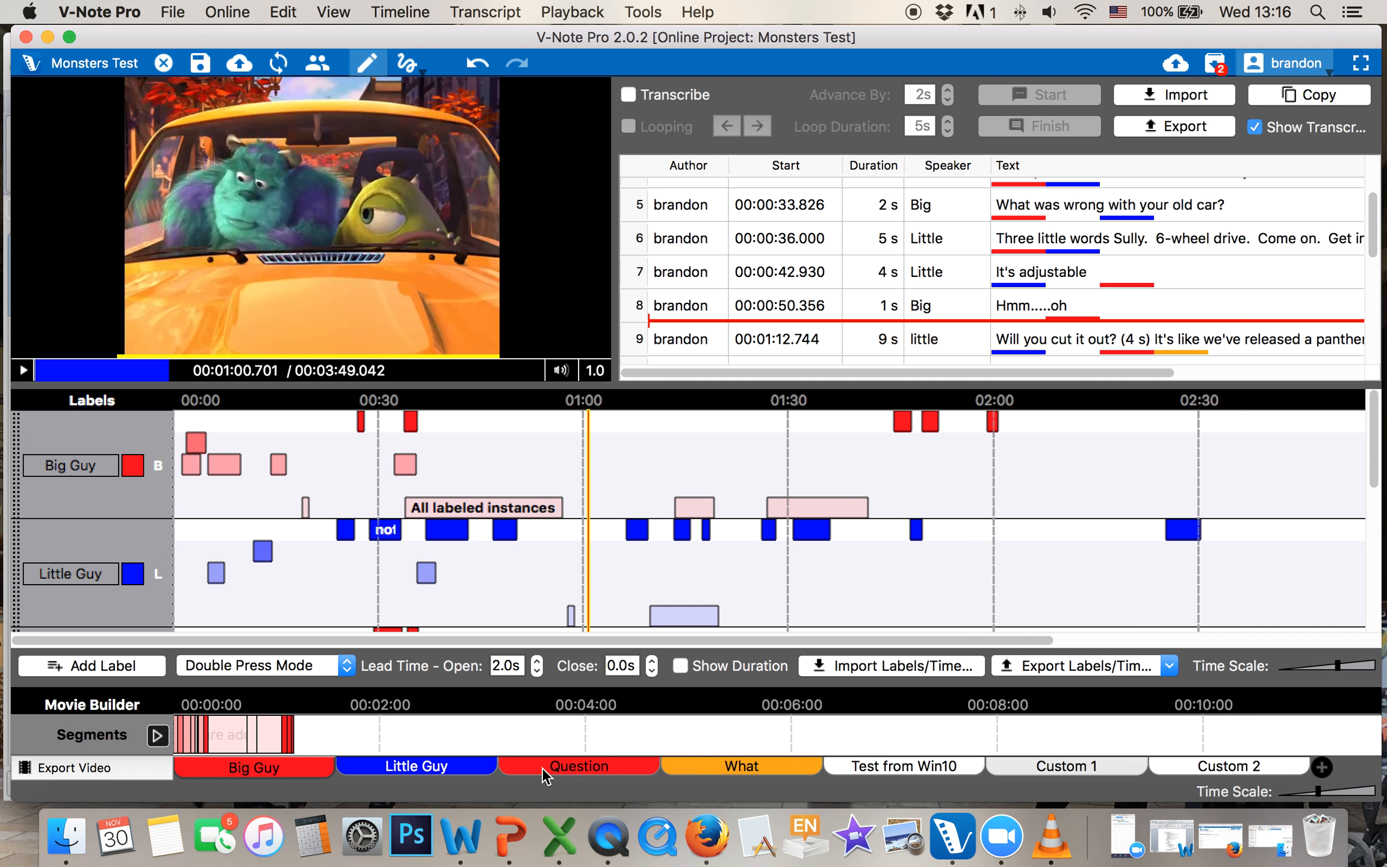
click(424, 764)
click(280, 764)
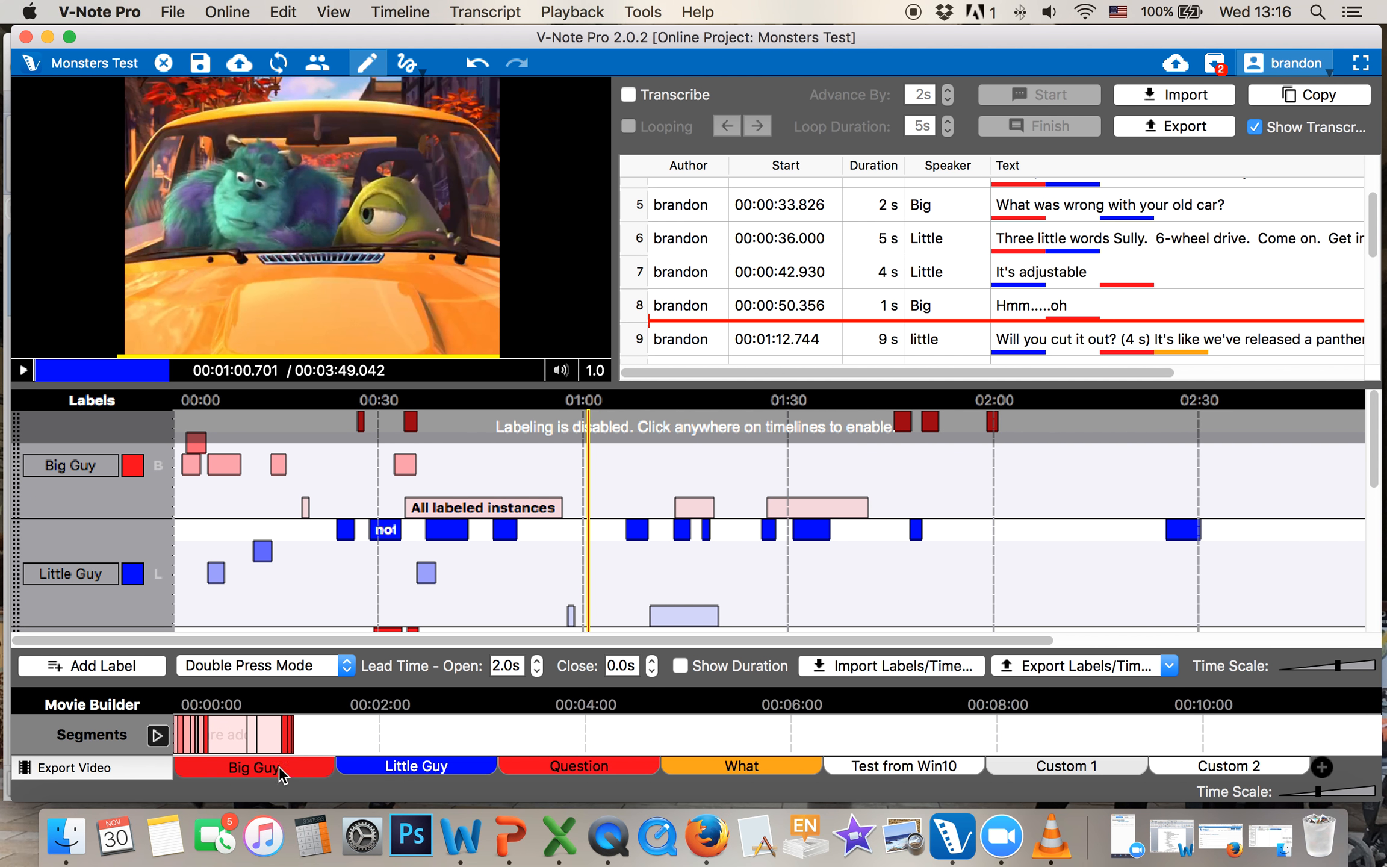
Clear all authors, display only the logged-in account's labeled instances, and enlarge the Movie Builder's time scale.
right_click(931, 569)
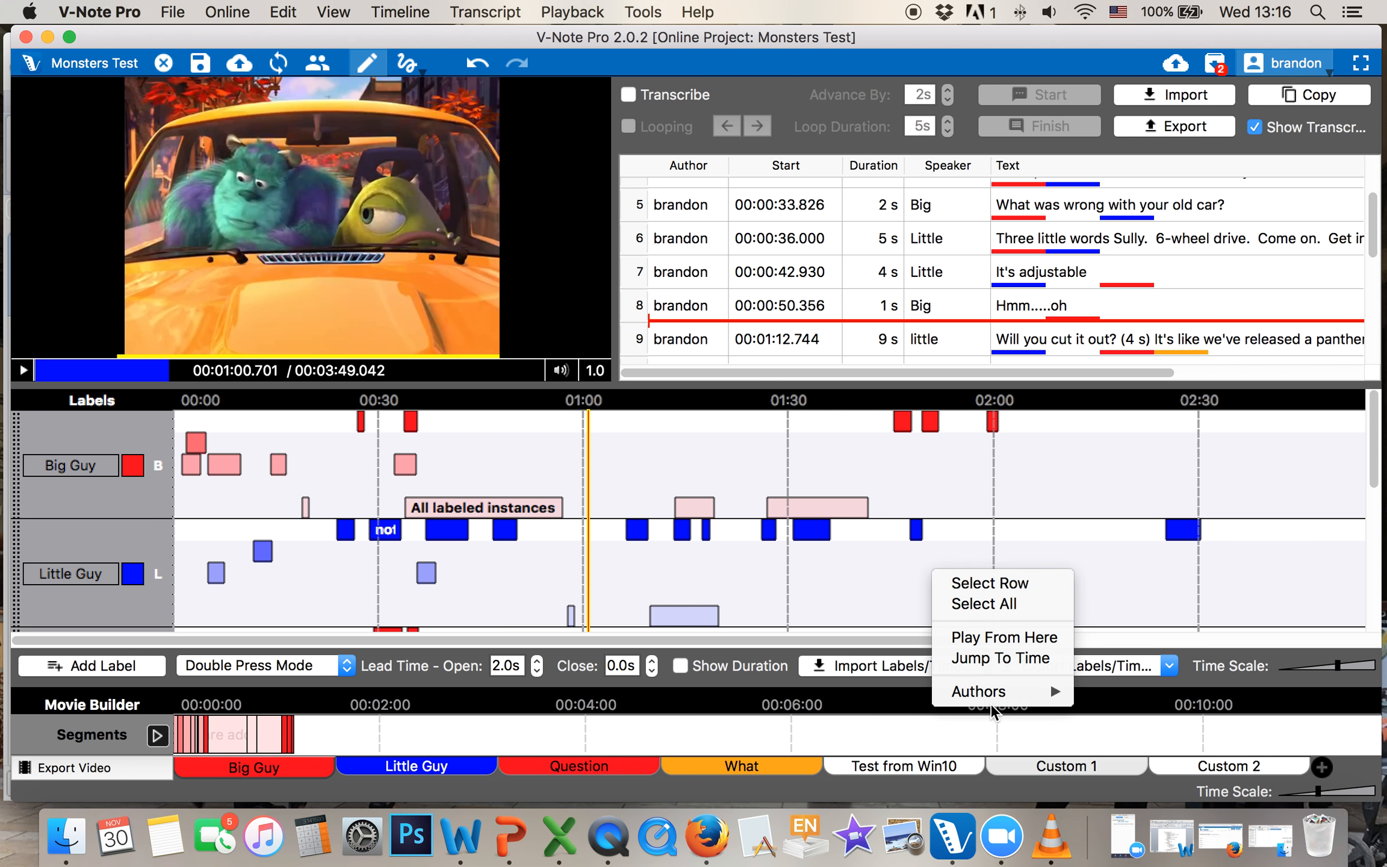
mouse_move(1029, 693)
click(1131, 768)
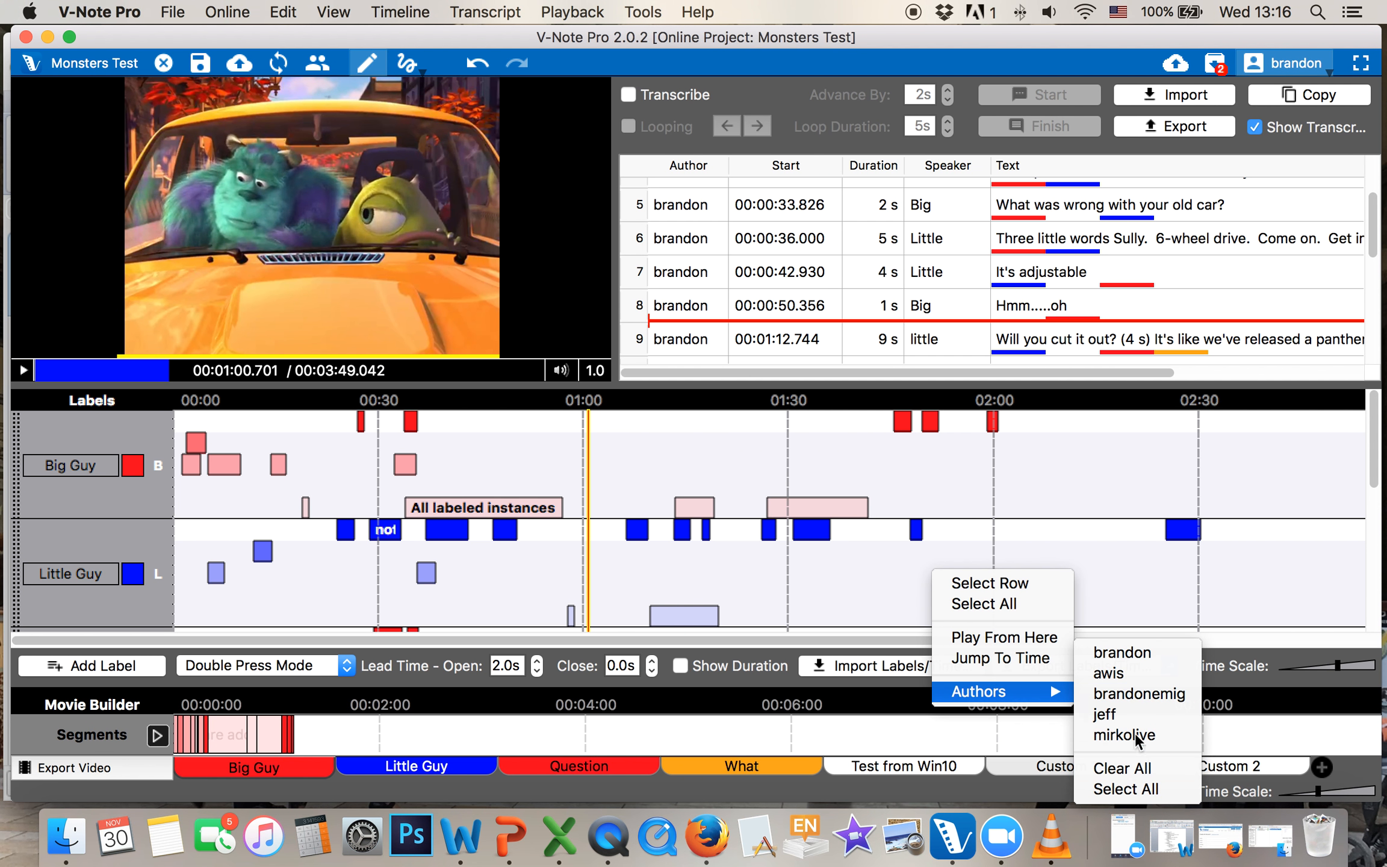
click(1141, 653)
click(1055, 544)
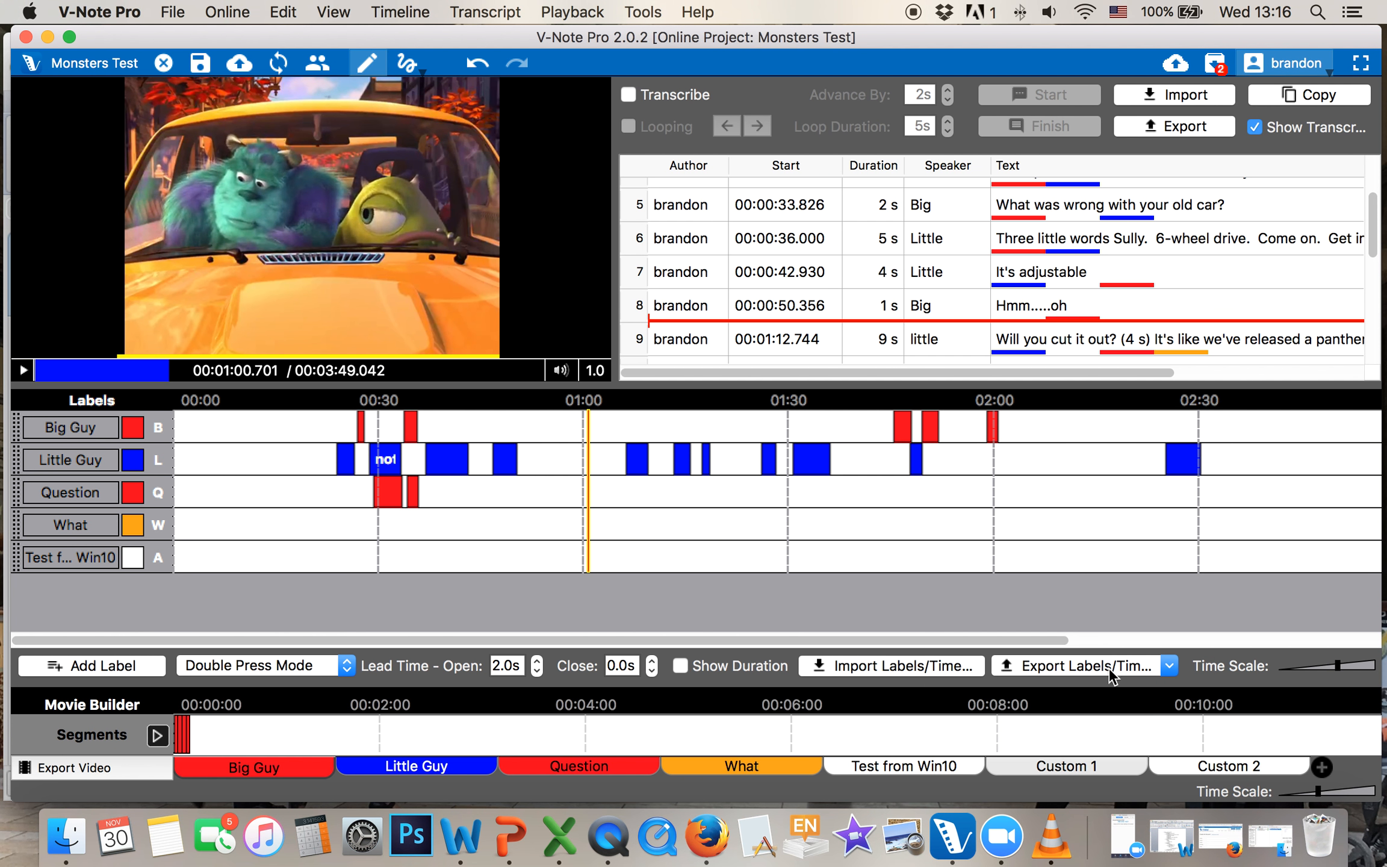
drag(1317, 791, 1360, 793)
click(471, 551)
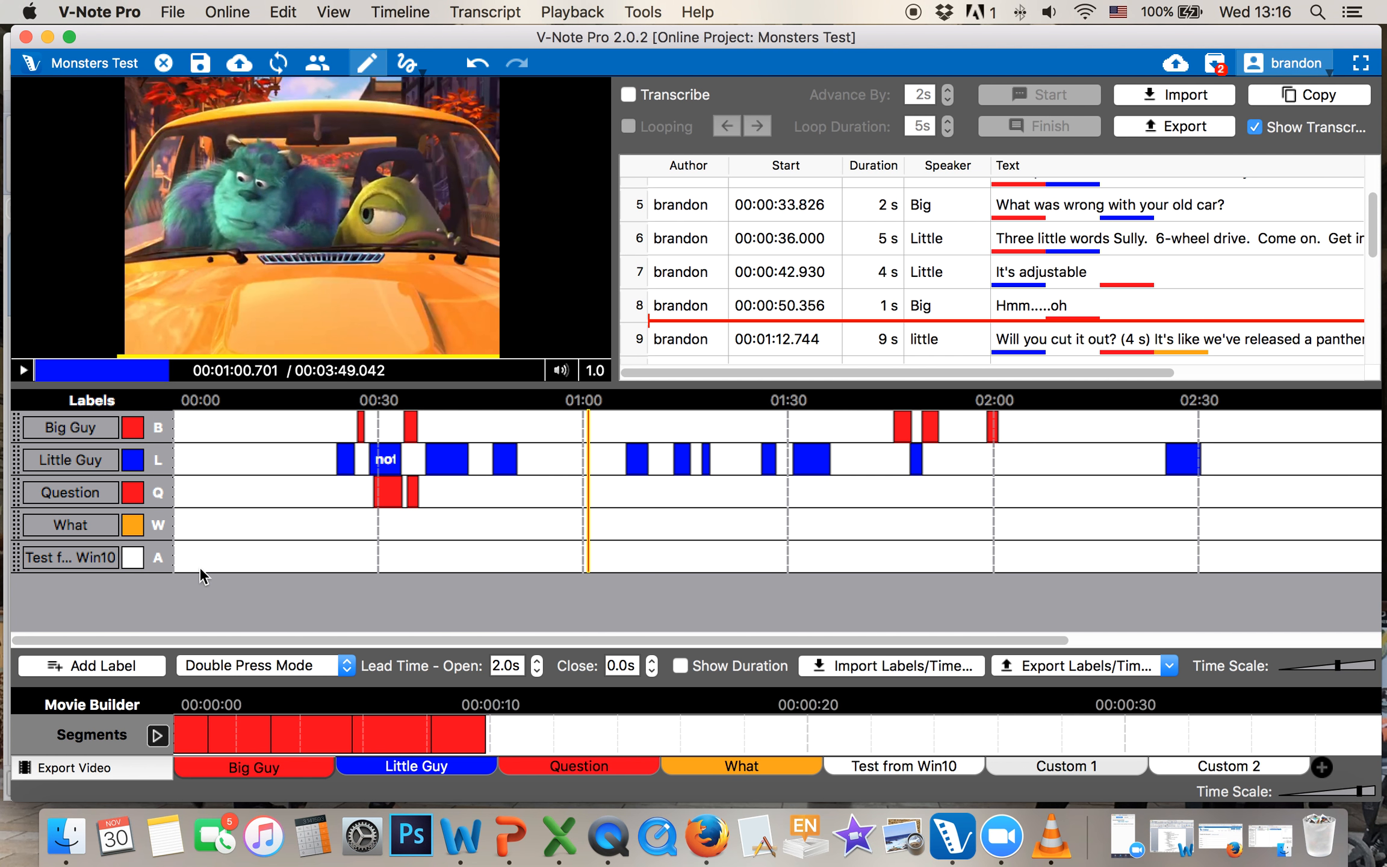
Review the passcodes for all projects in the Passcode Manager, select the unexpired Monsters Test passcode, and close the manager.
click(174, 13)
mouse_move(211, 8)
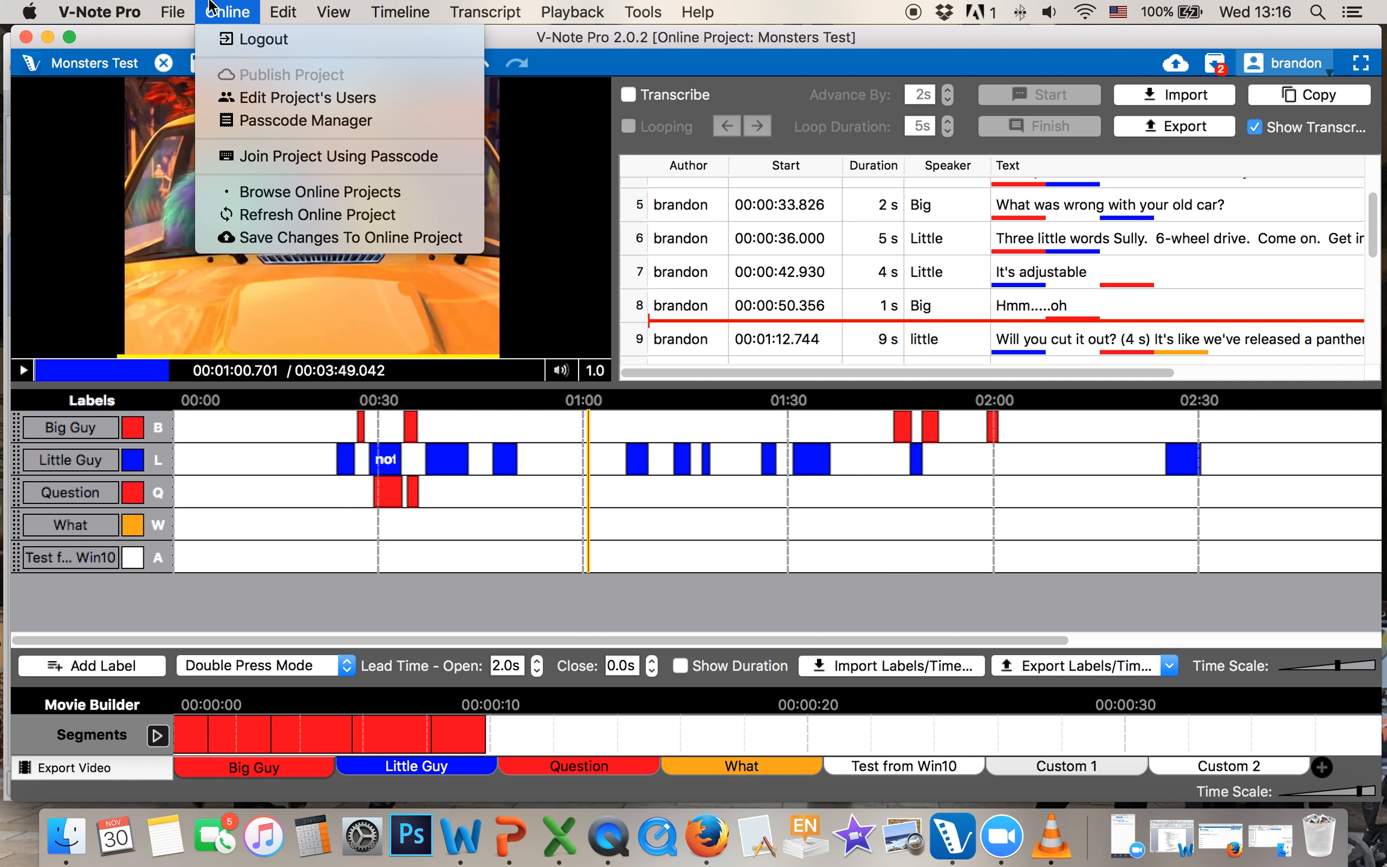
click(262, 123)
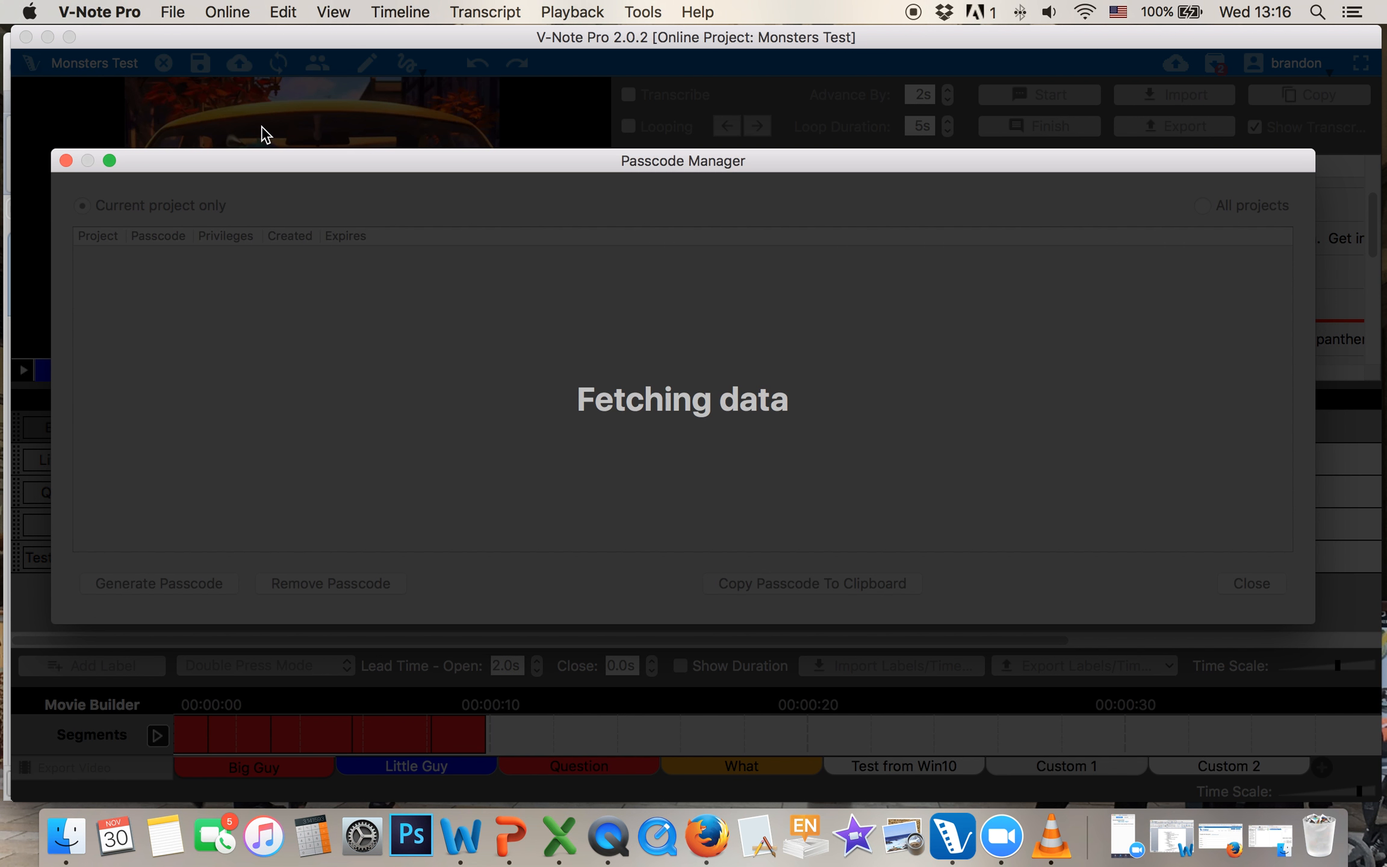
click(316, 313)
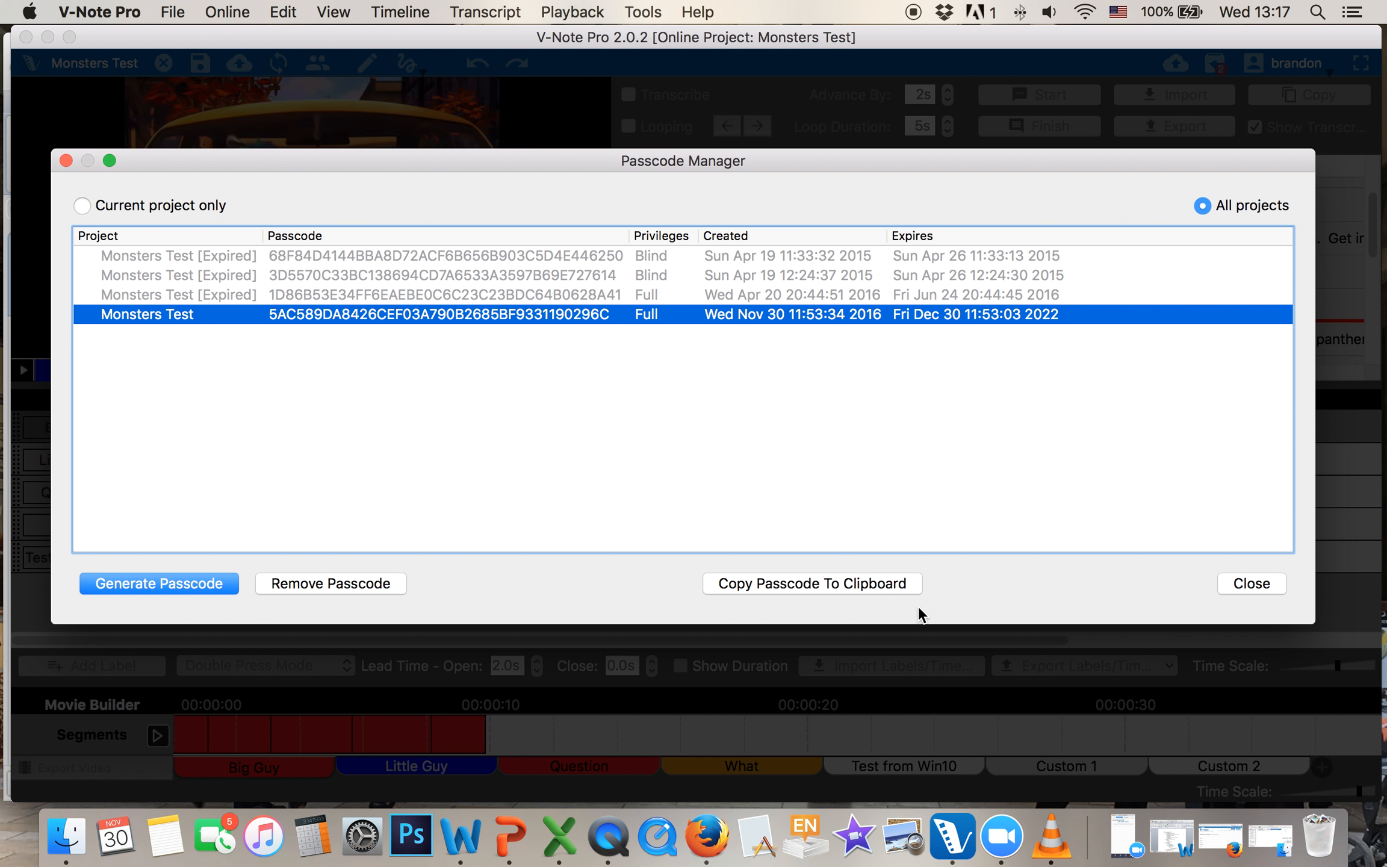
click(1252, 584)
Open the project's user list for editing and set the new user's privileges to Can see everything.
click(227, 12)
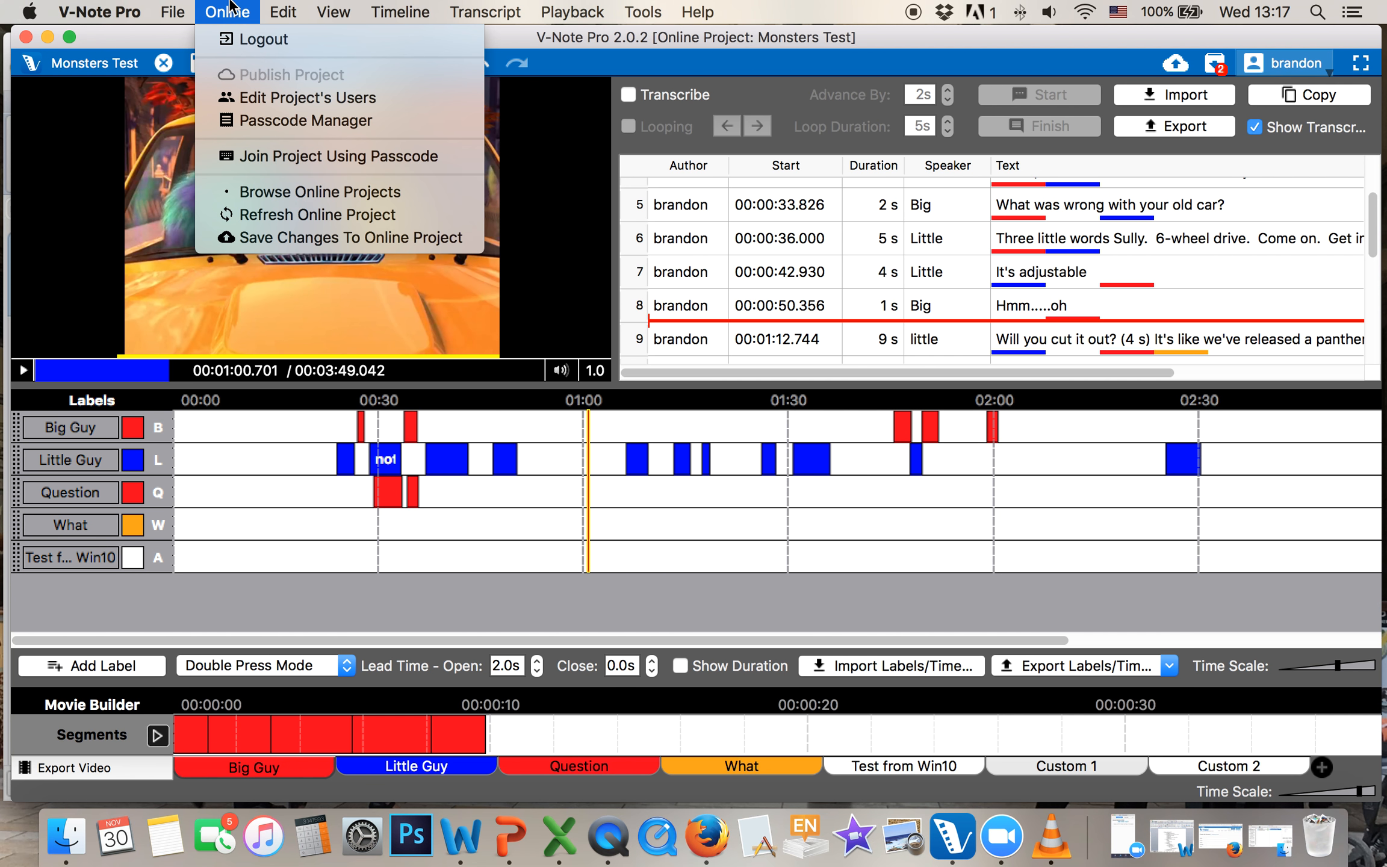
click(241, 97)
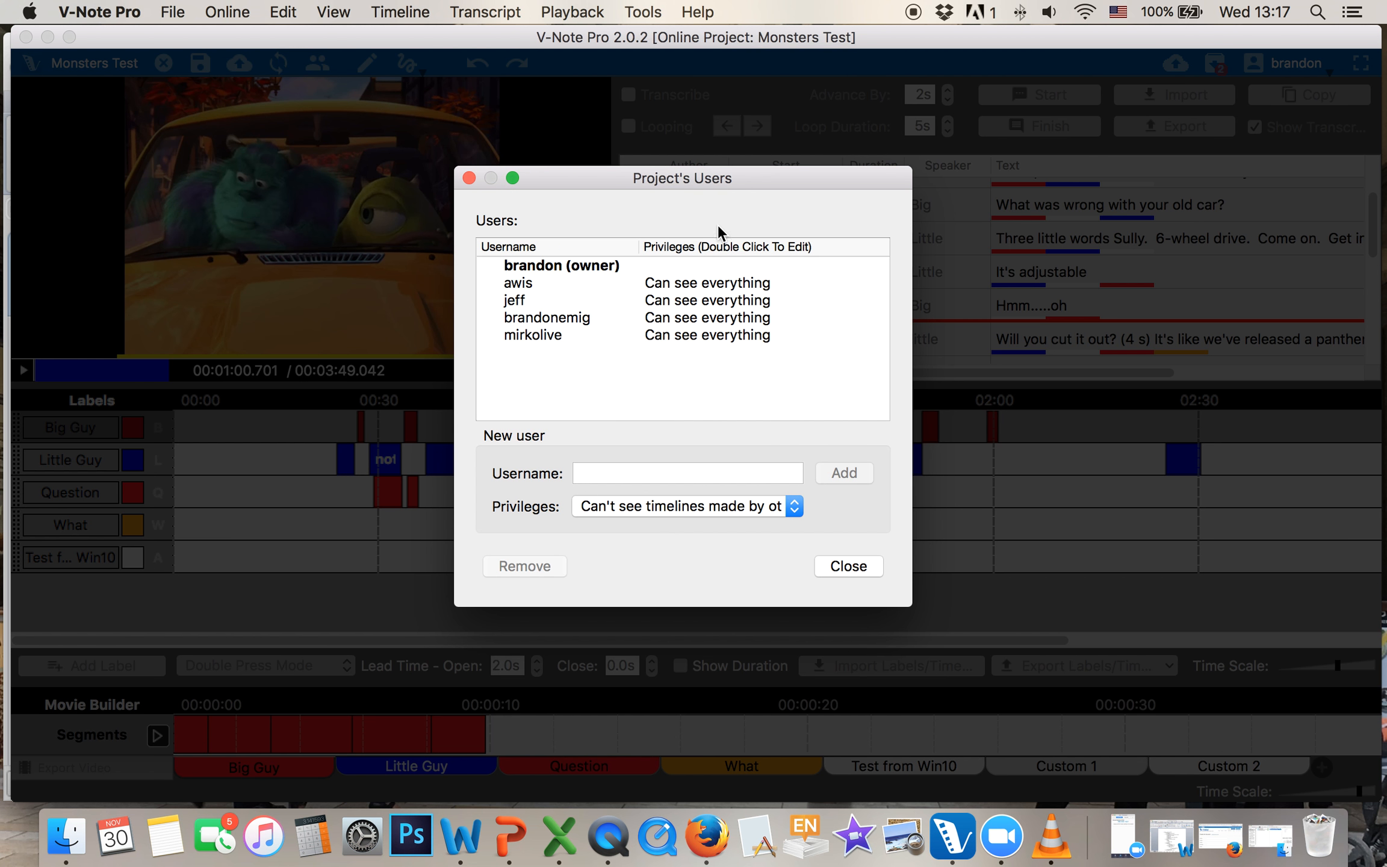
click(704, 500)
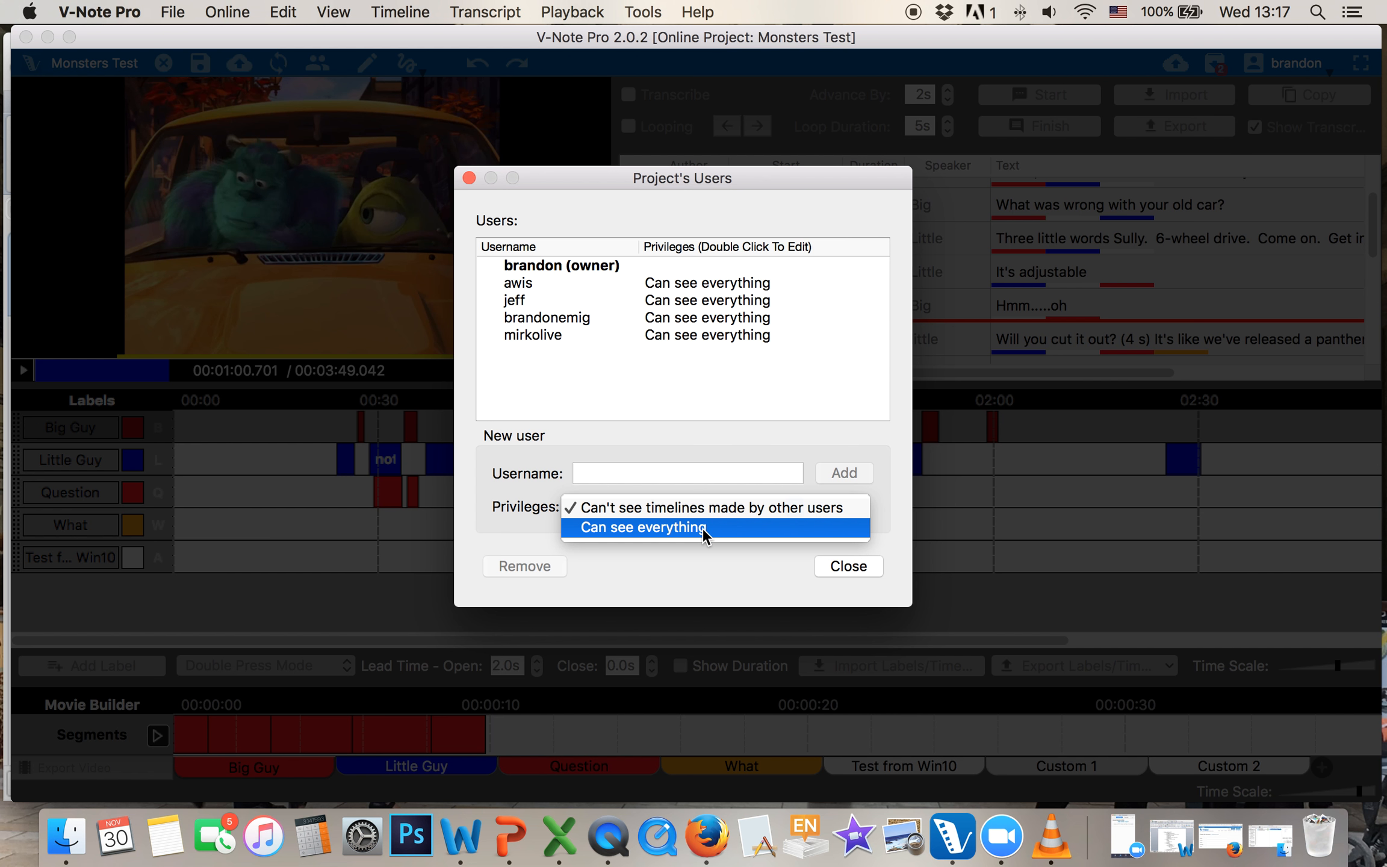
click(702, 528)
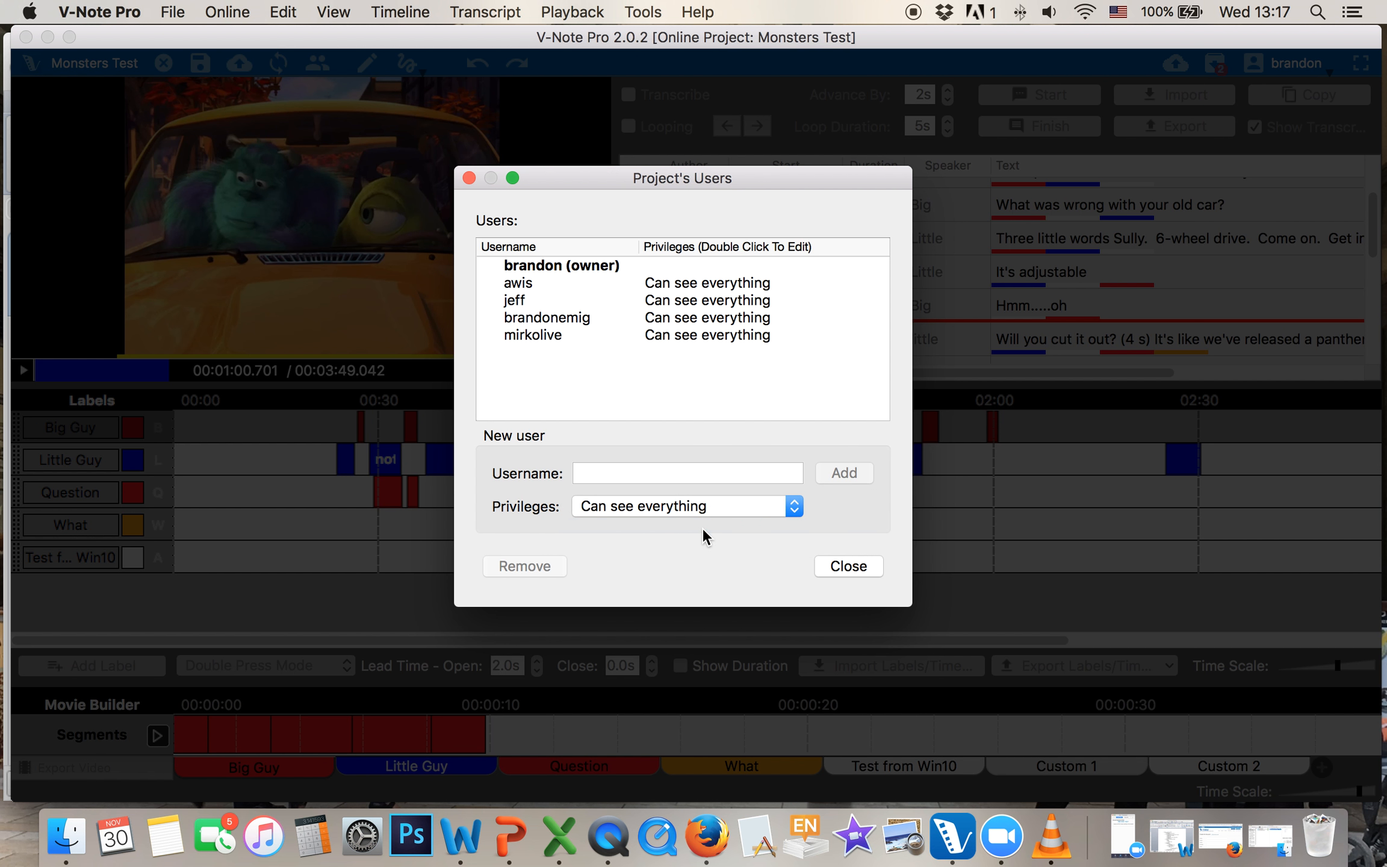
Enter a sample username for the new user, erase it, and close the project's user list without adding anyone.
click(669, 474)
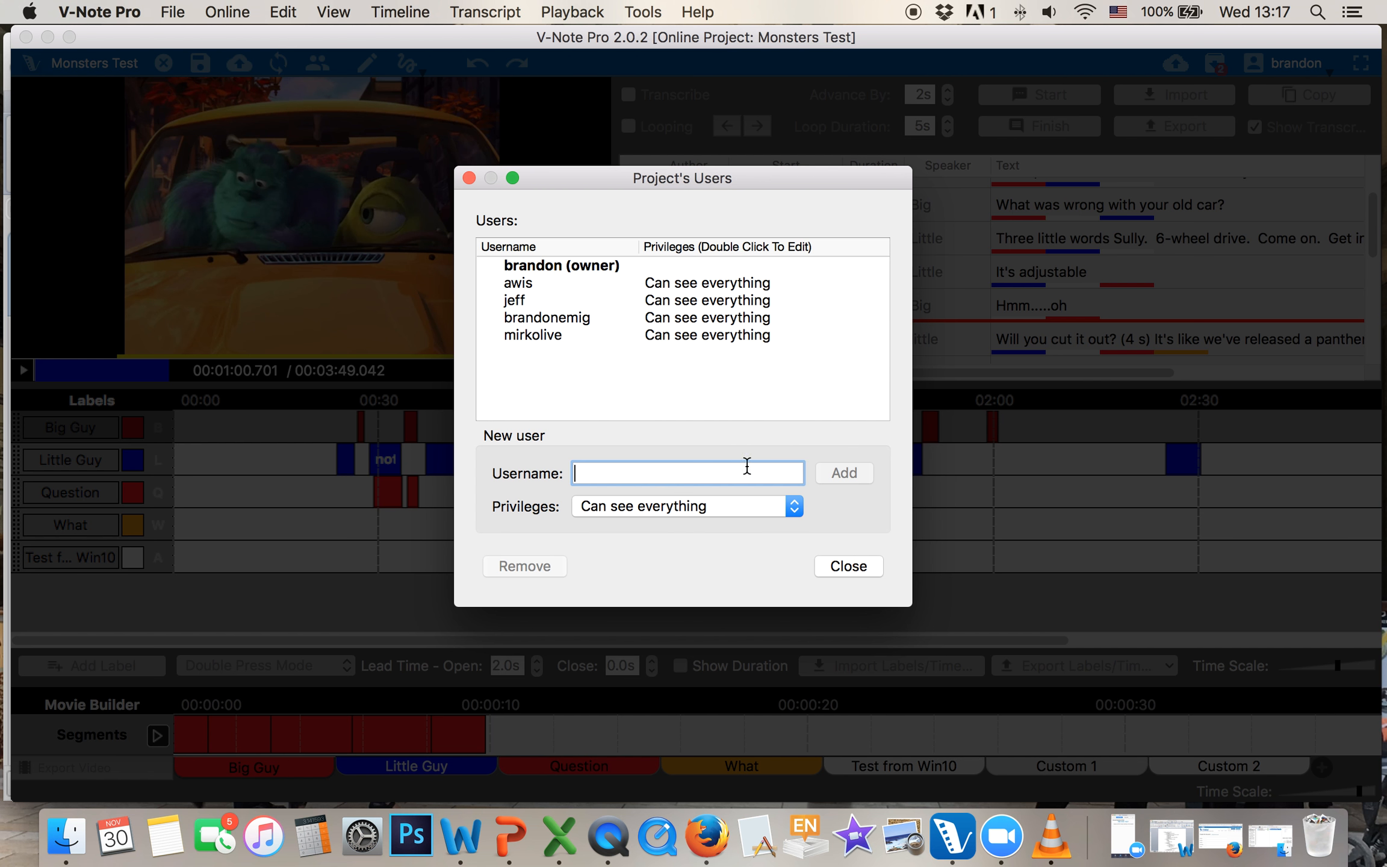
text(brandon)
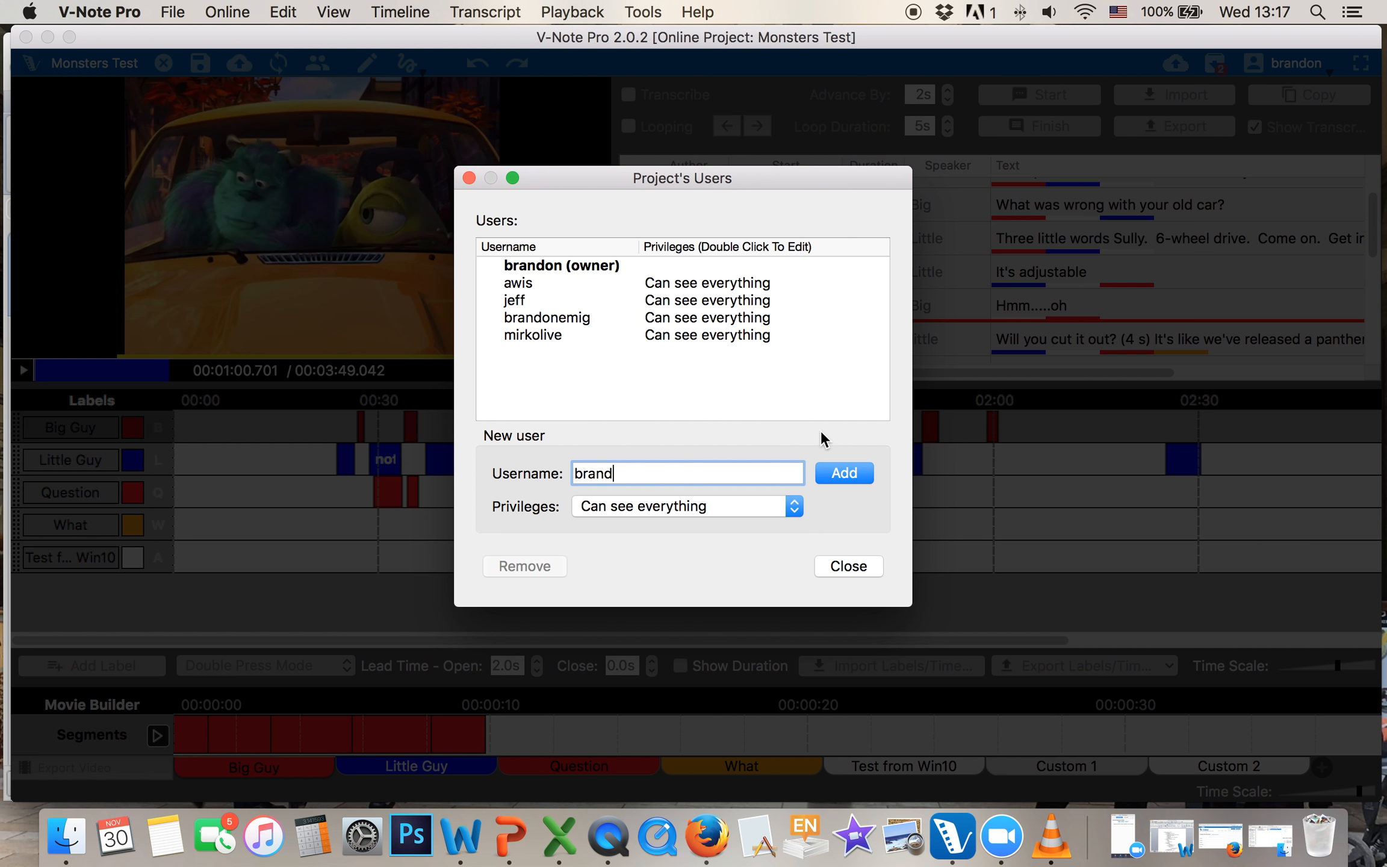
key(BackSpace)
key(BackSpace)
key(BackSpace)
key(BackSpace)
key(BackSpace)
key(BackSpace)
key(BackSpace)
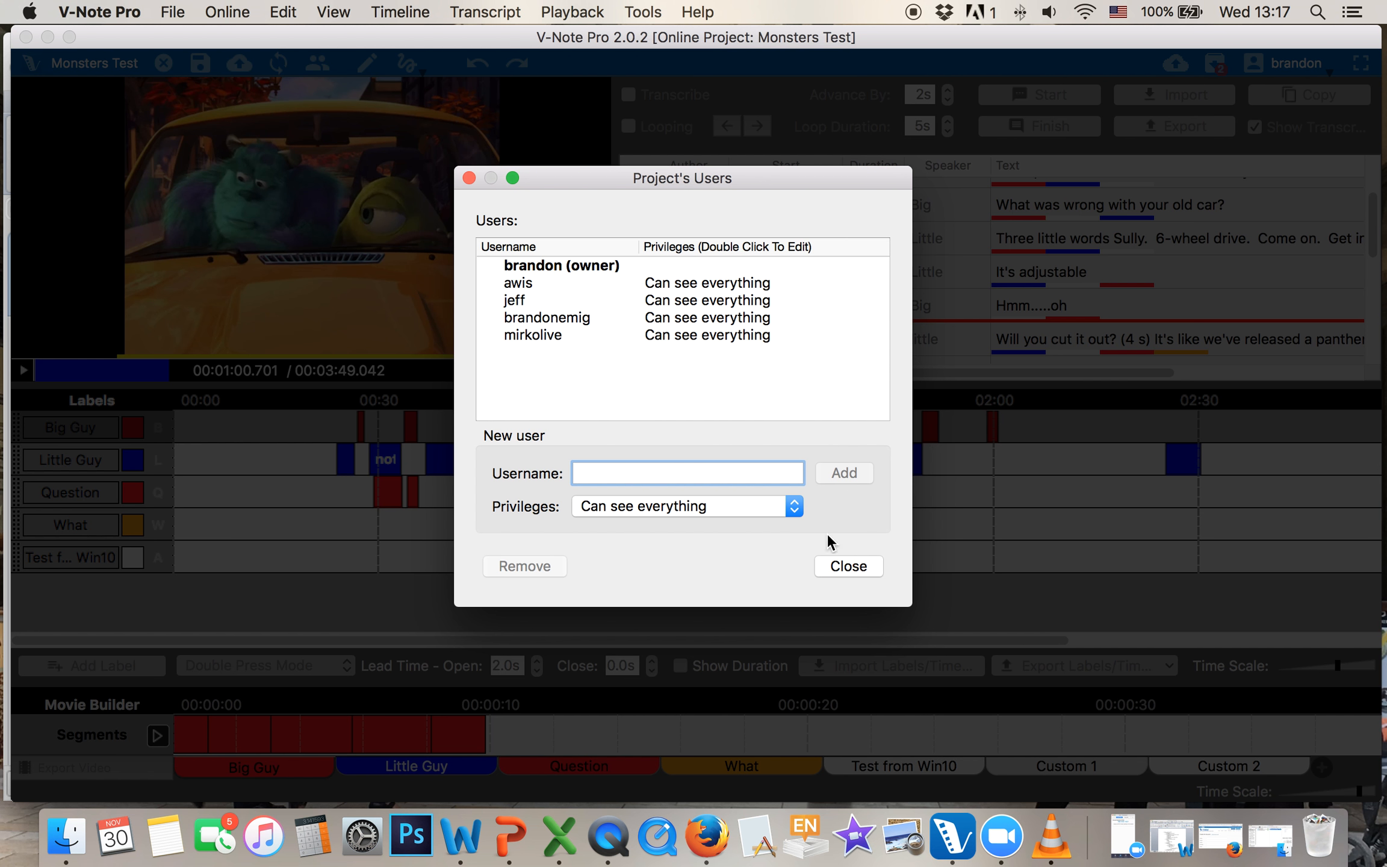
click(844, 571)
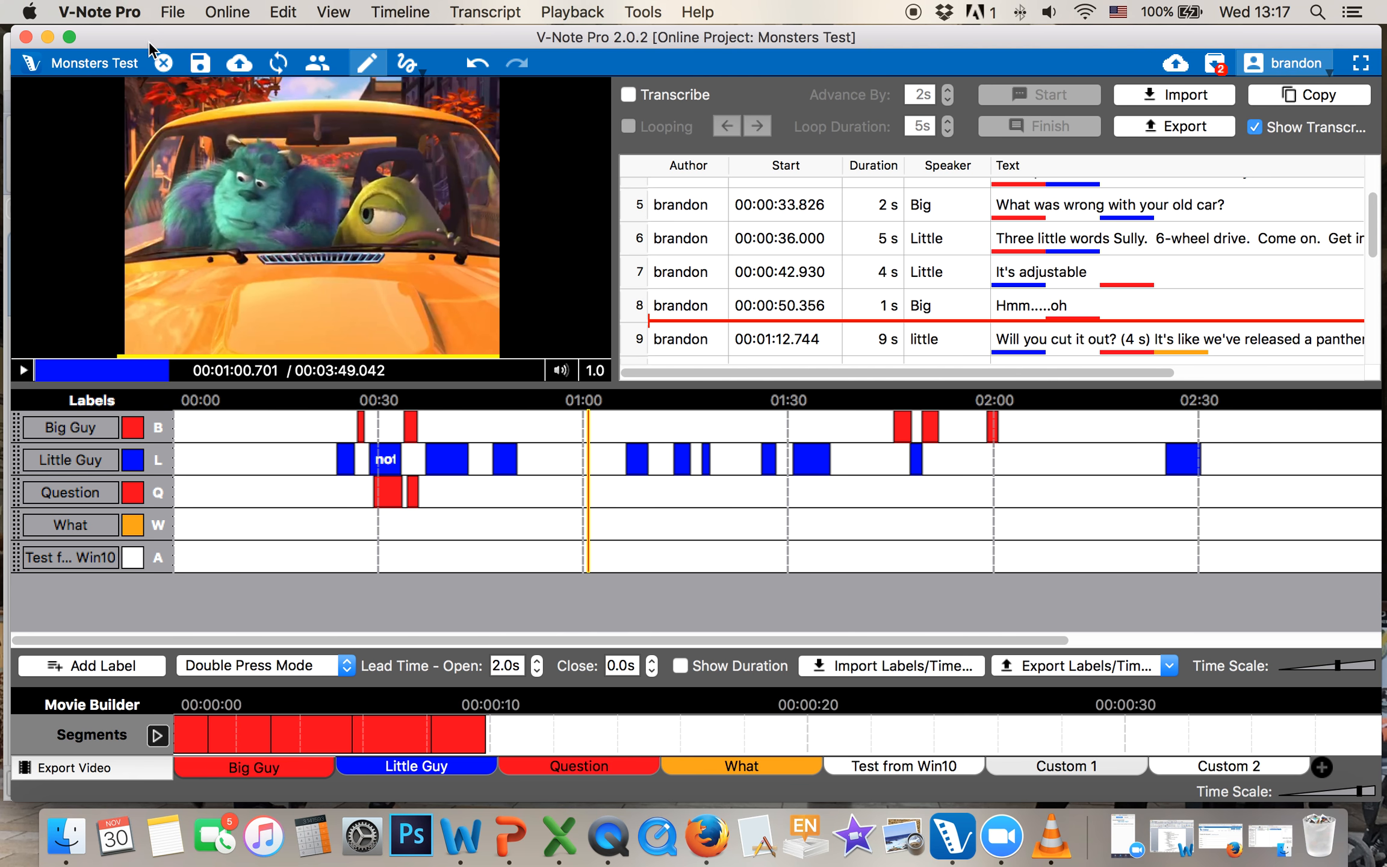
Look over the commands for online projects and close the Monsters Test project.
click(173, 12)
mouse_move(199, 13)
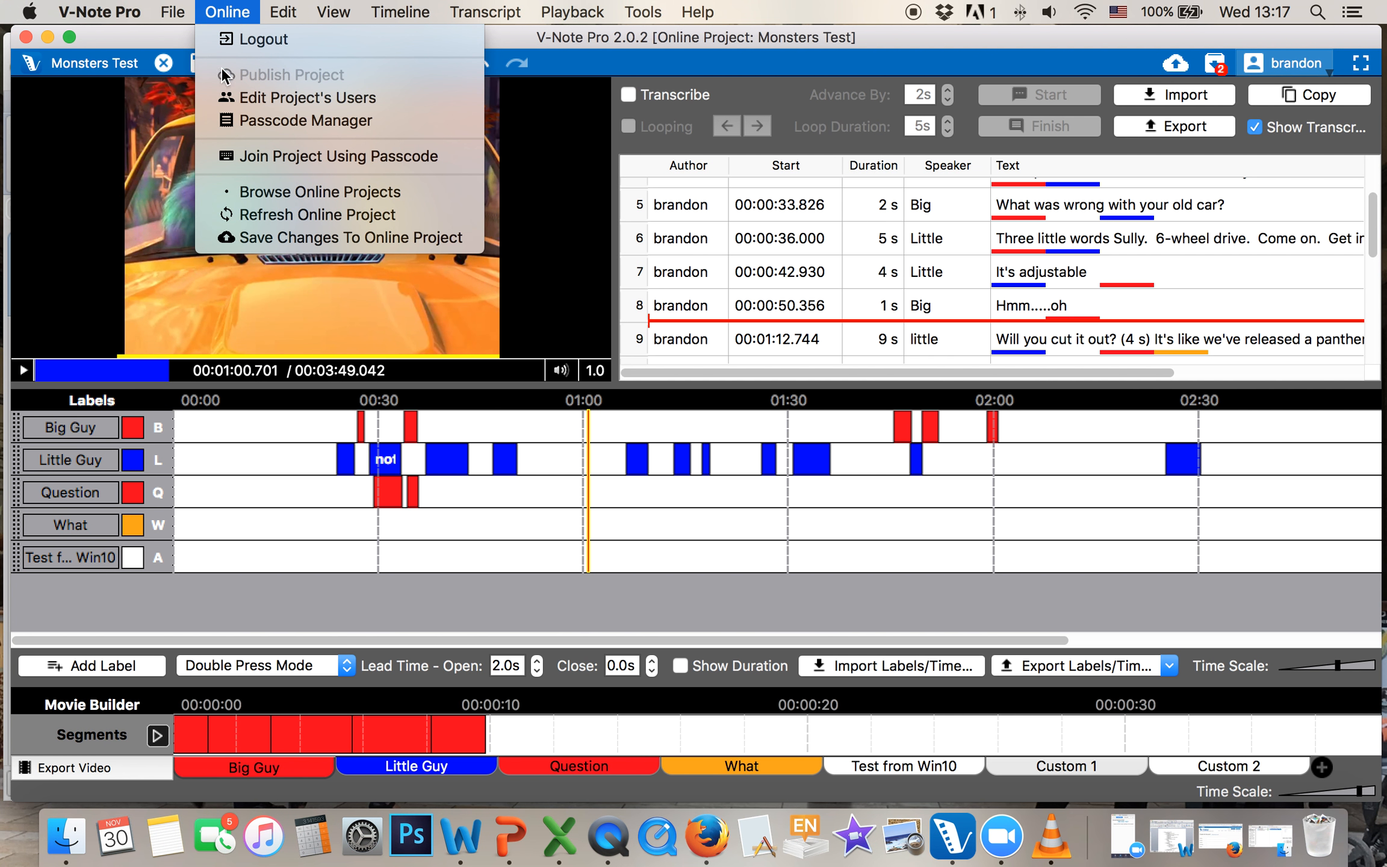
click(148, 41)
click(163, 63)
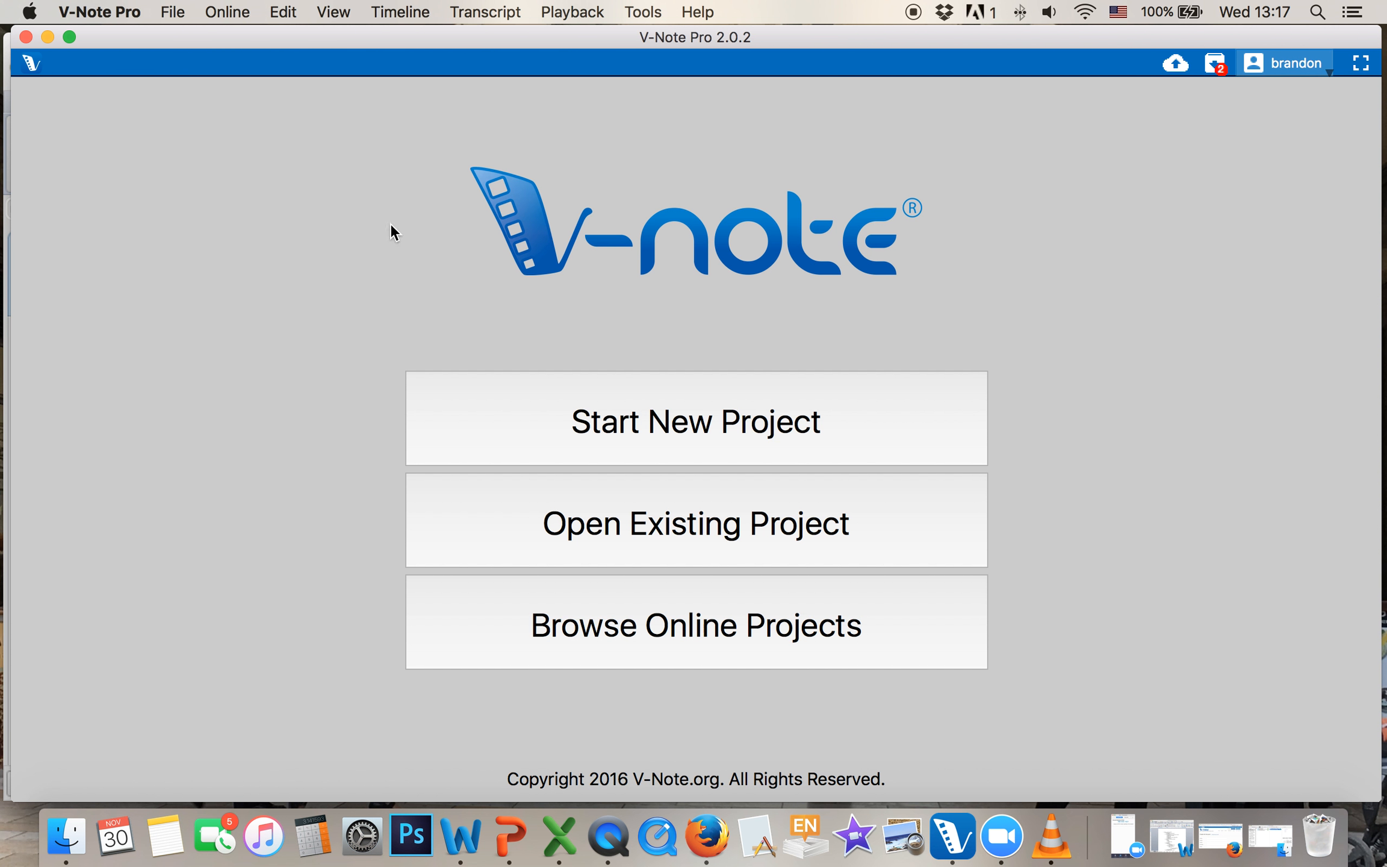
Reopen Monsters Test from the list of online projects and pause its playback.
click(715, 629)
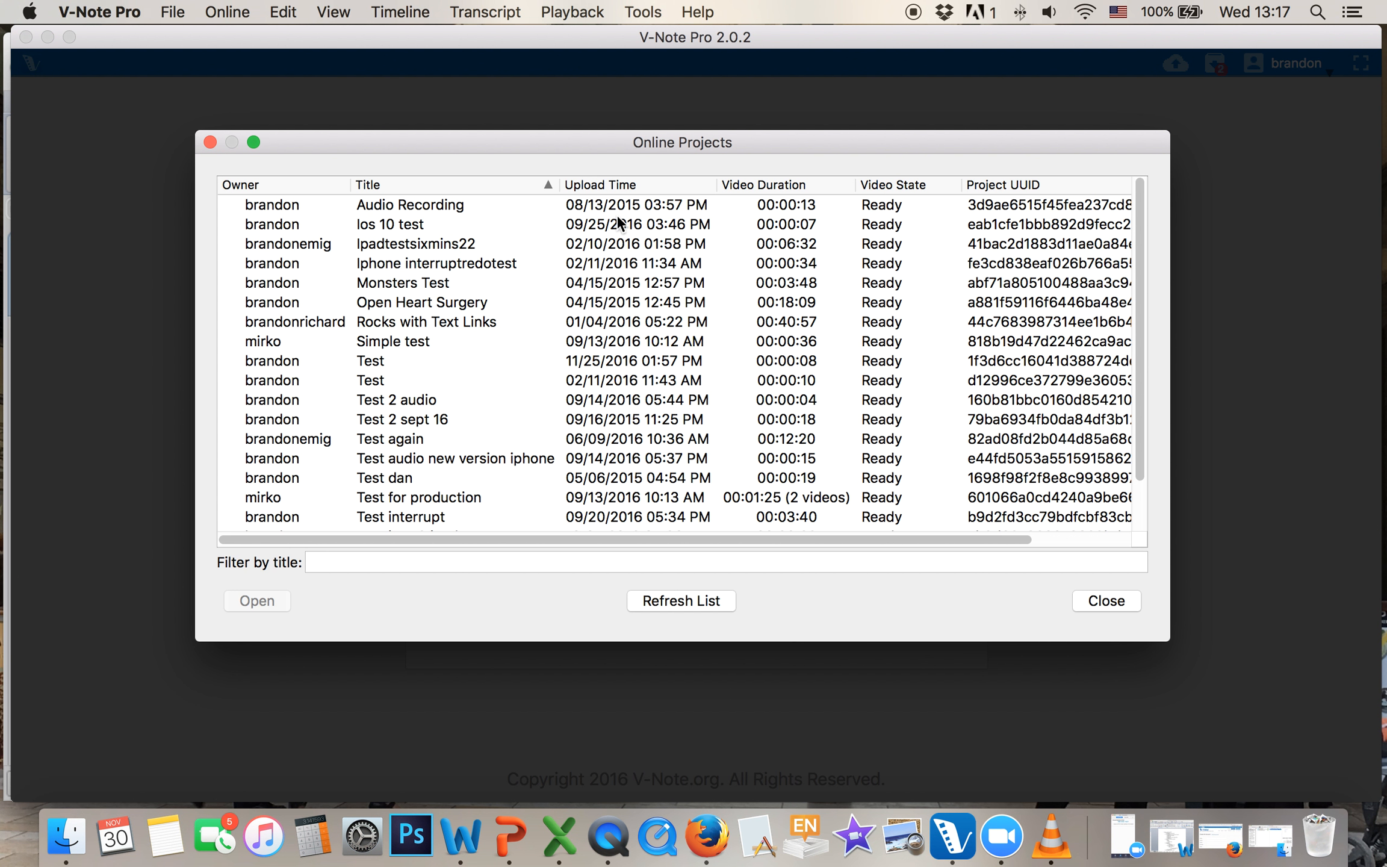
click(512, 283)
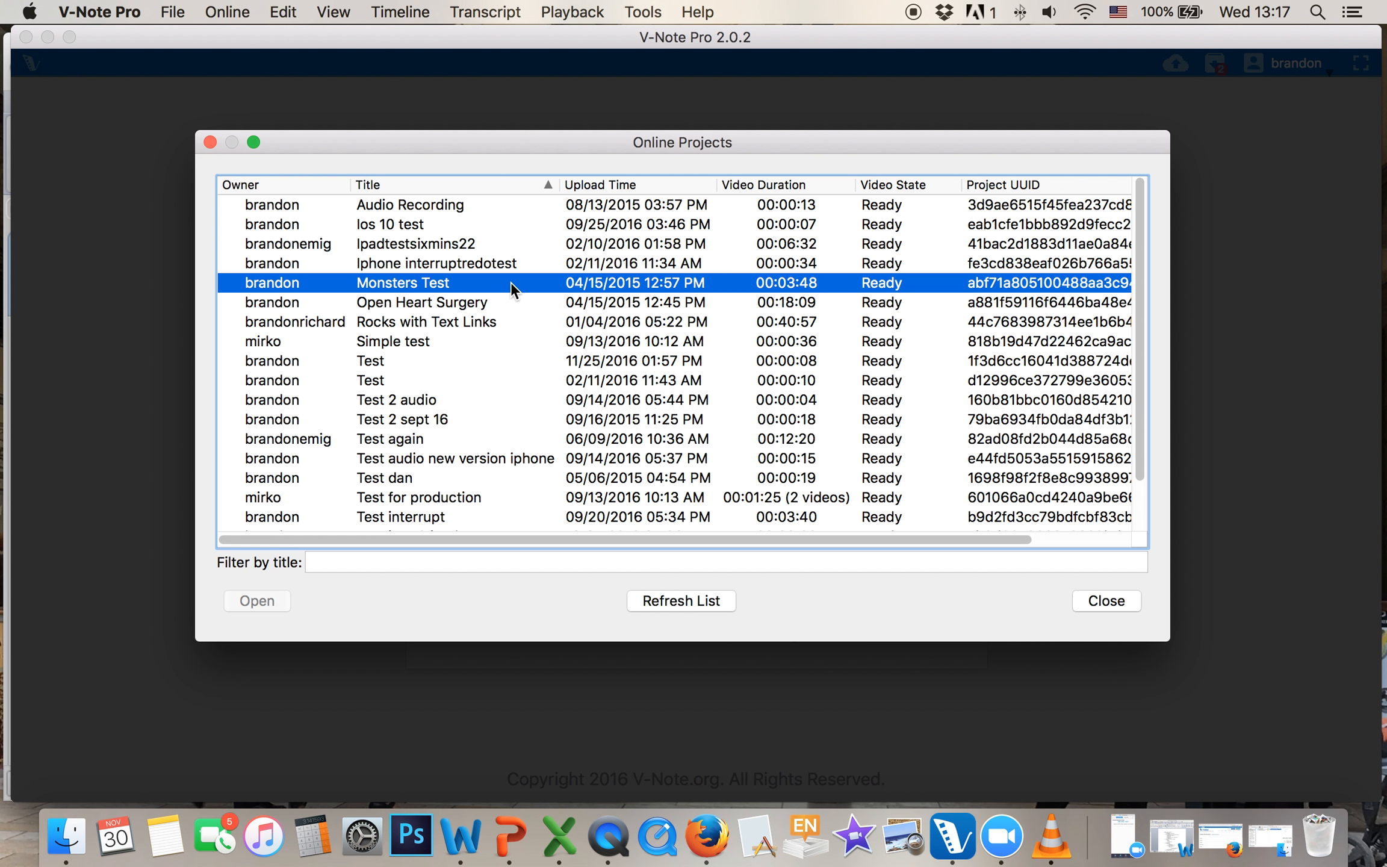
double_click(435, 285)
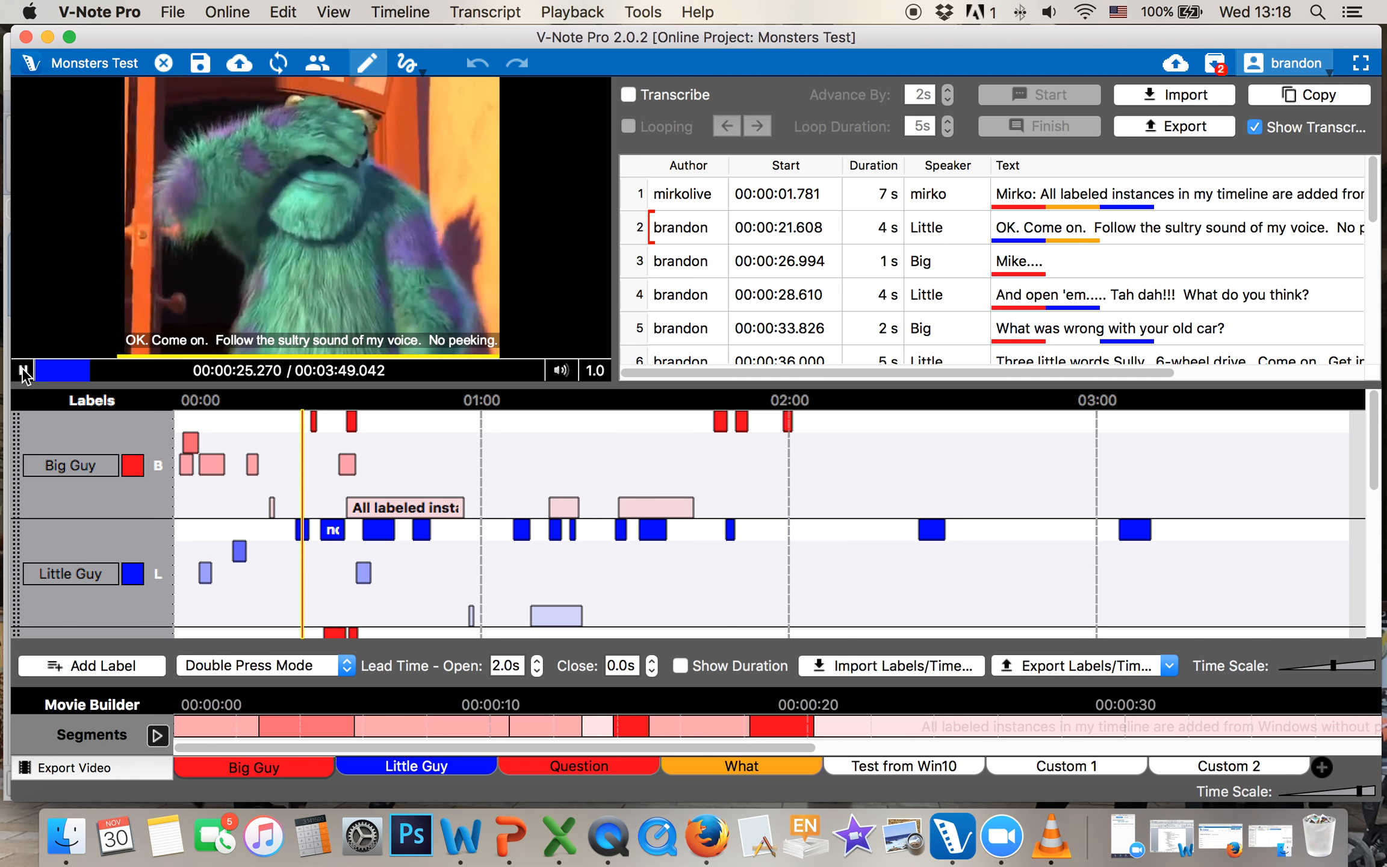
click(23, 370)
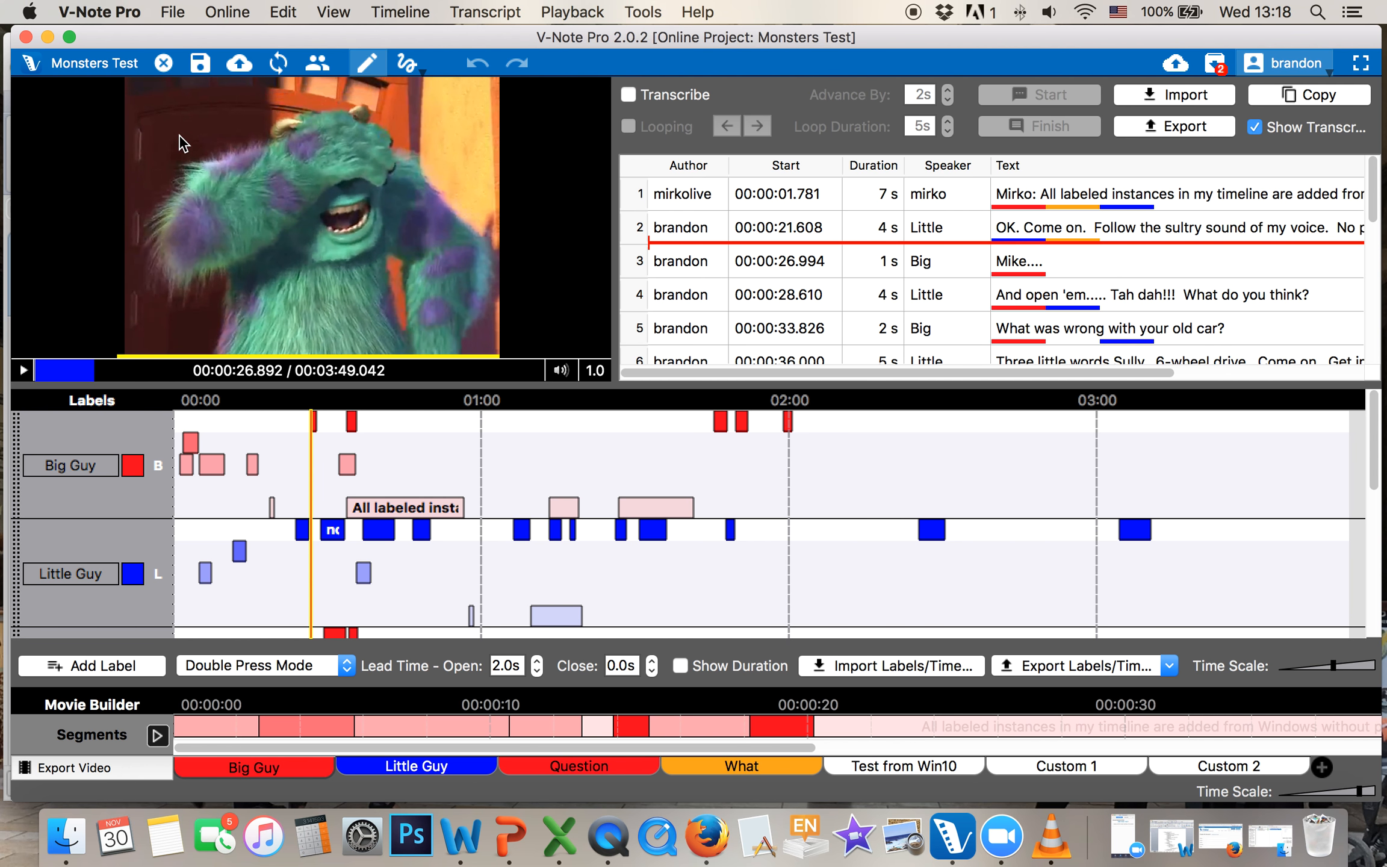
Close Monsters Test, start a new project, and activate "Add Video Later" mode.
click(161, 63)
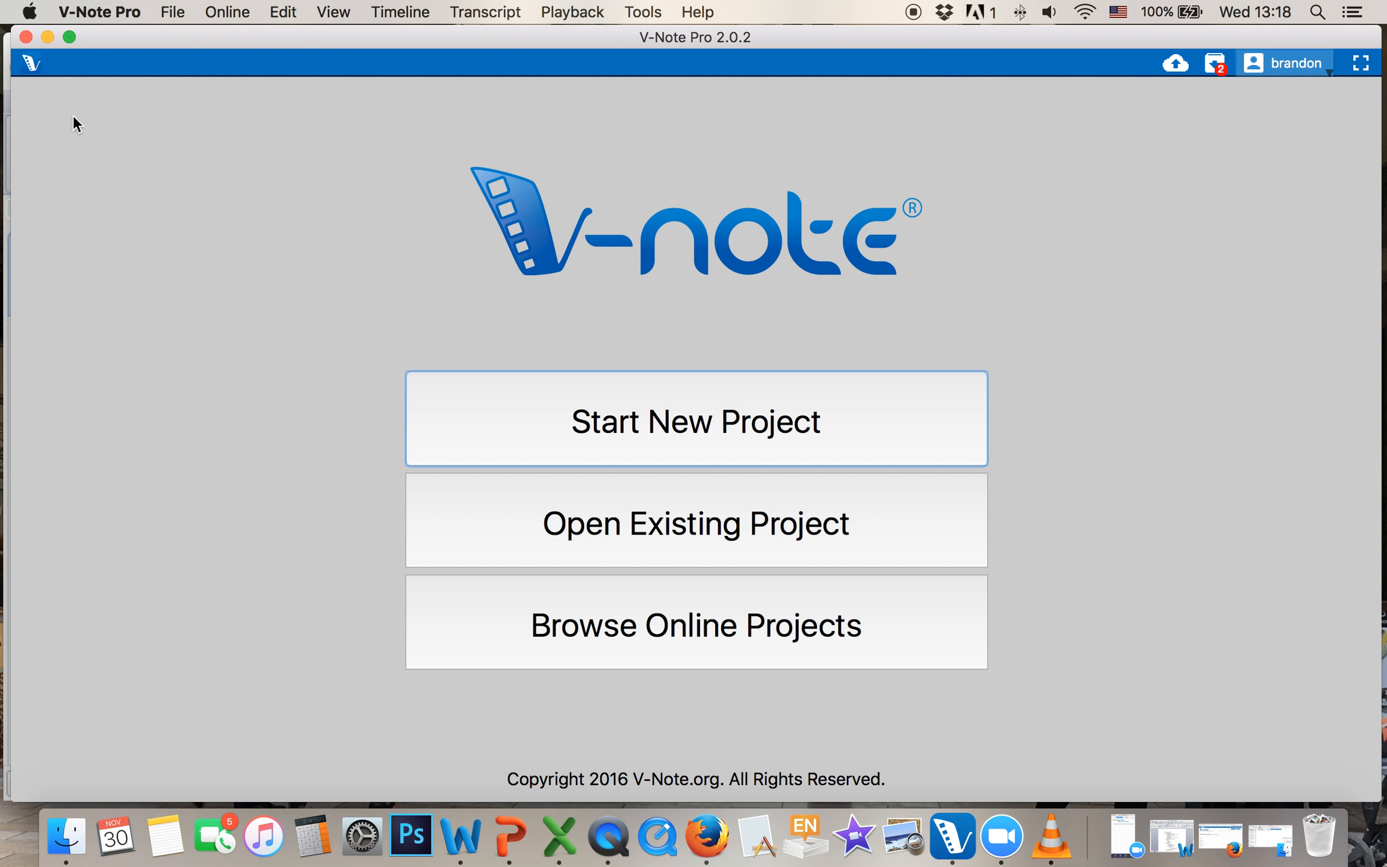
click(710, 423)
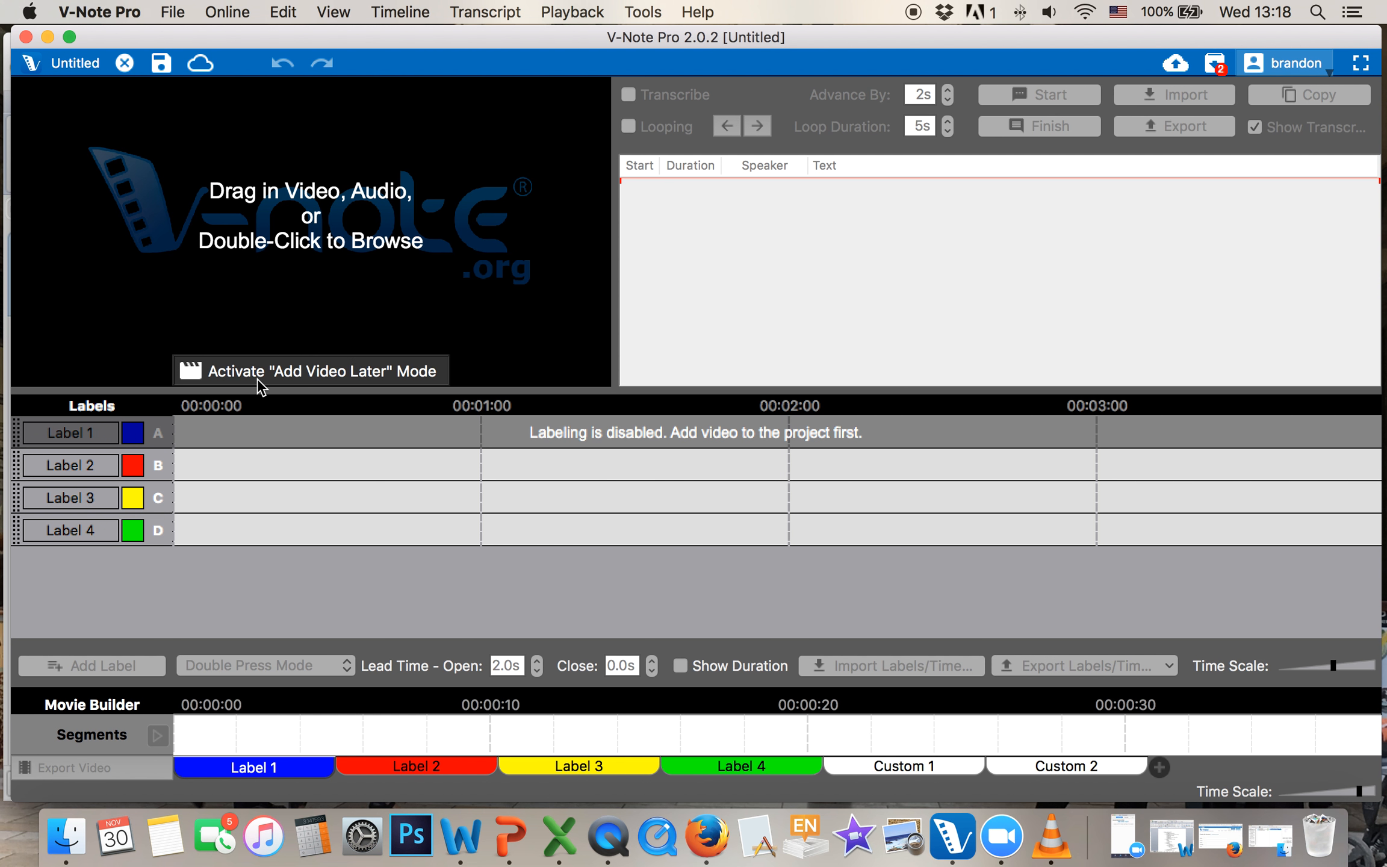
click(338, 373)
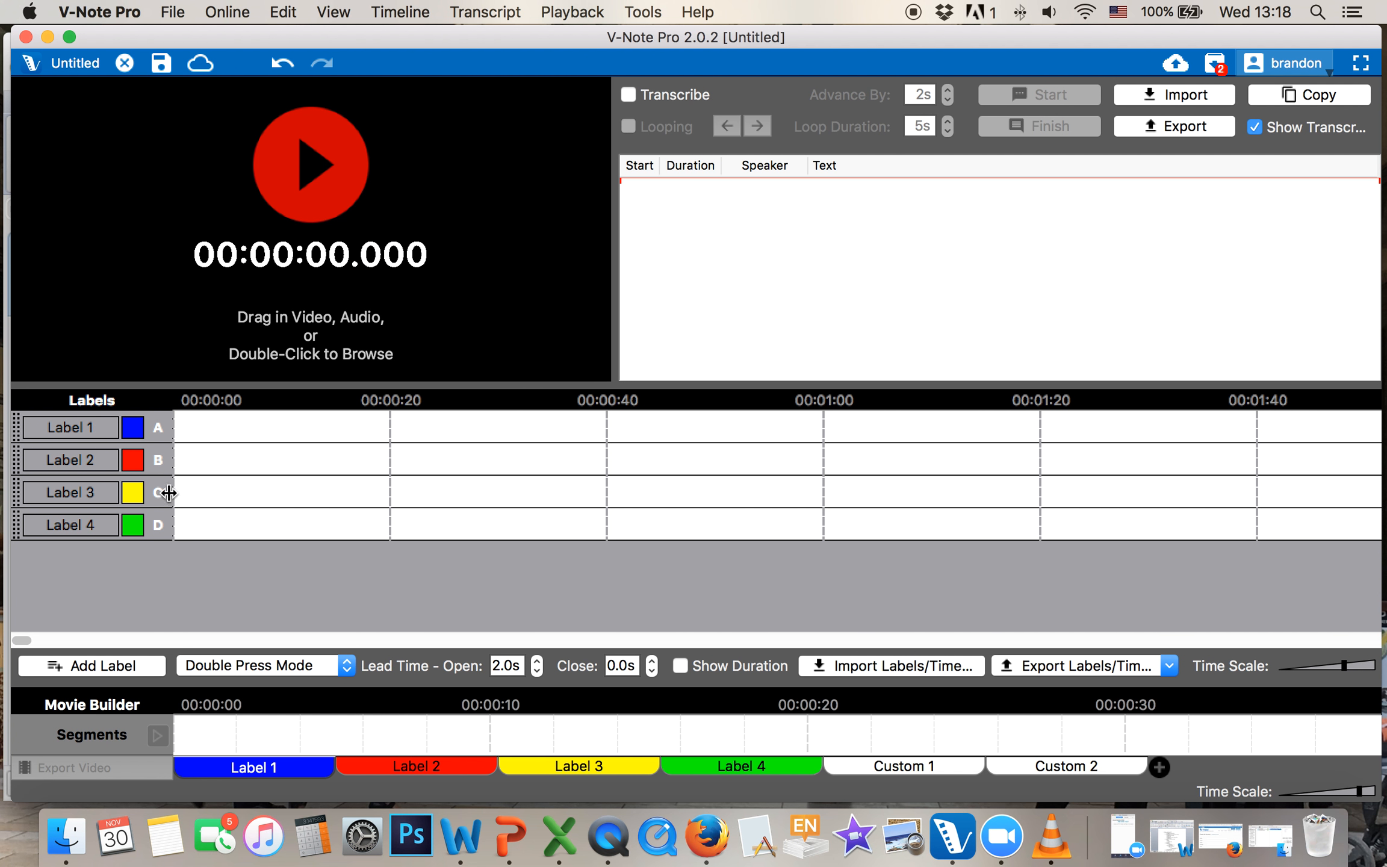
Rename Label 1 to Question and assign Q as its labeling key.
double_click(100, 426)
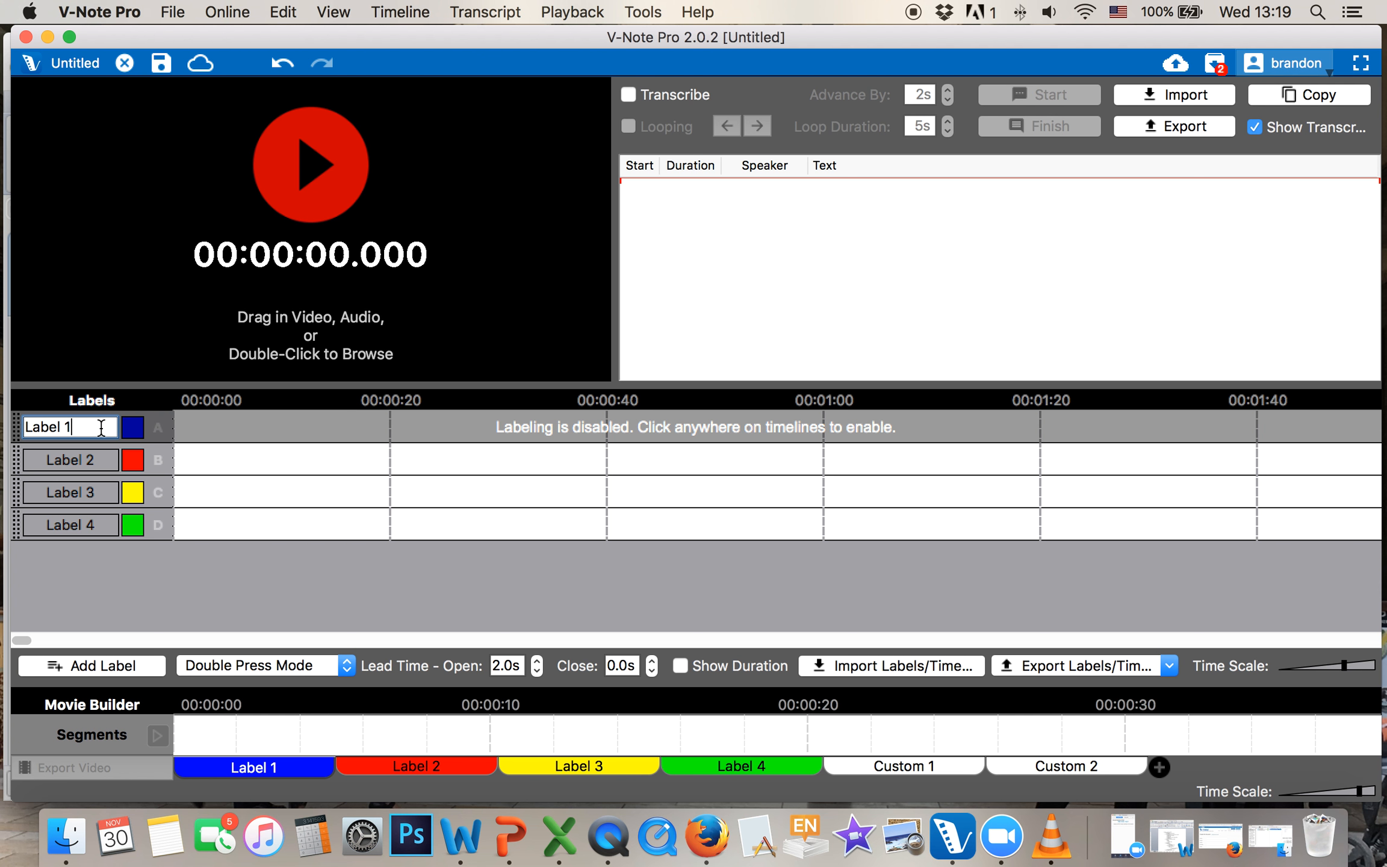
text(q)
key(Return)
click(156, 426)
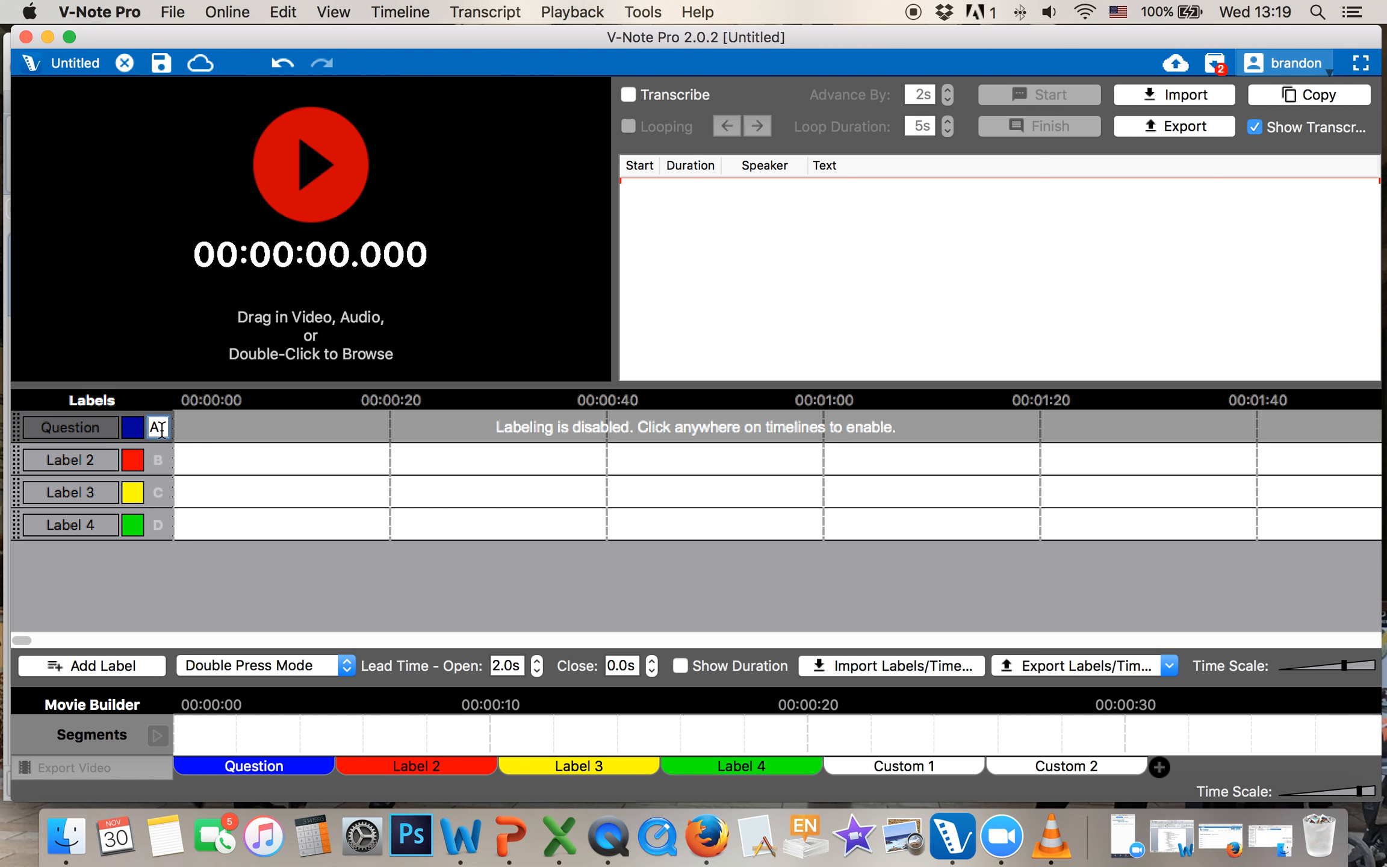
text(Q)
click(301, 469)
Change the Question label's color to red.
click(132, 427)
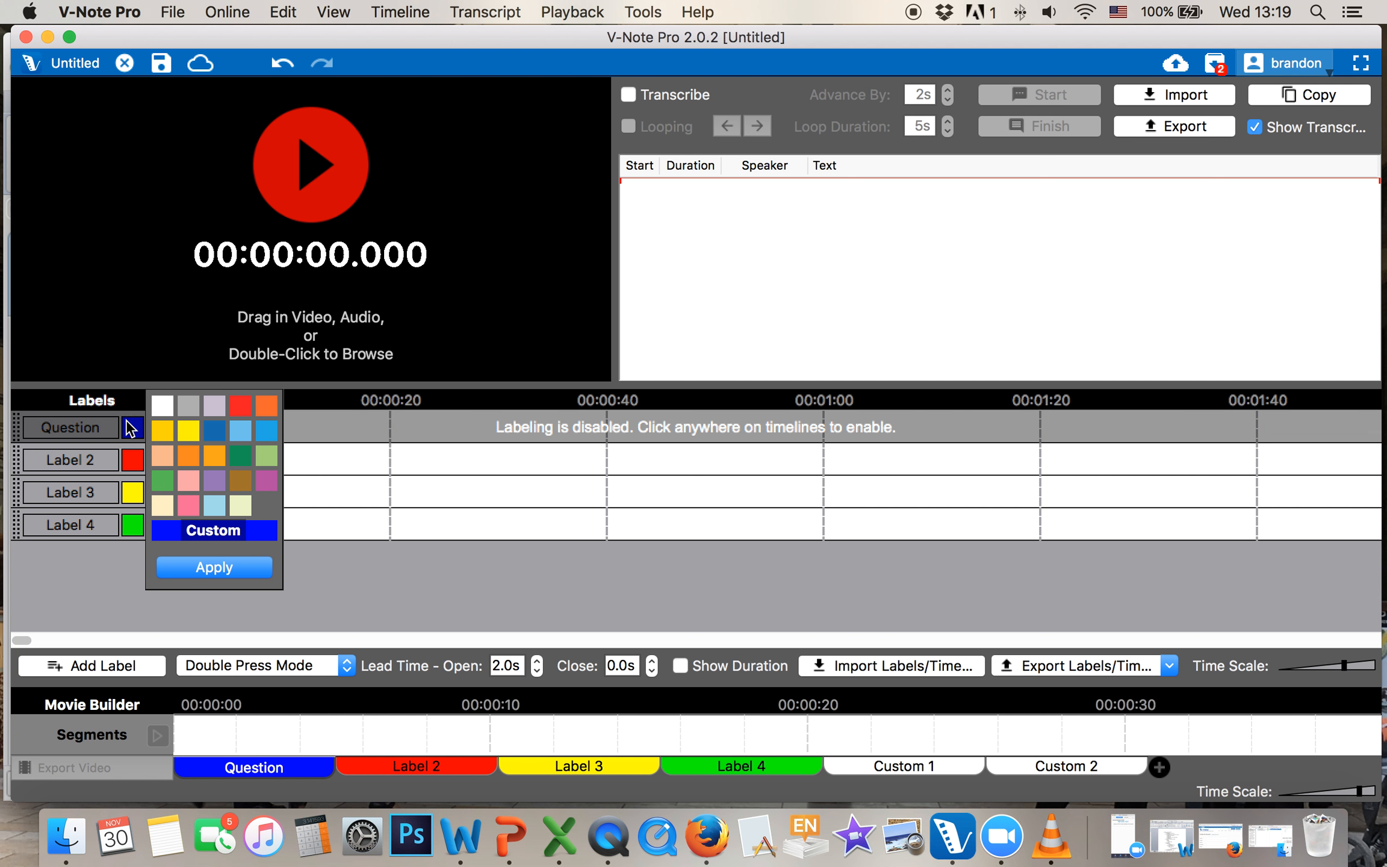
click(246, 412)
click(226, 569)
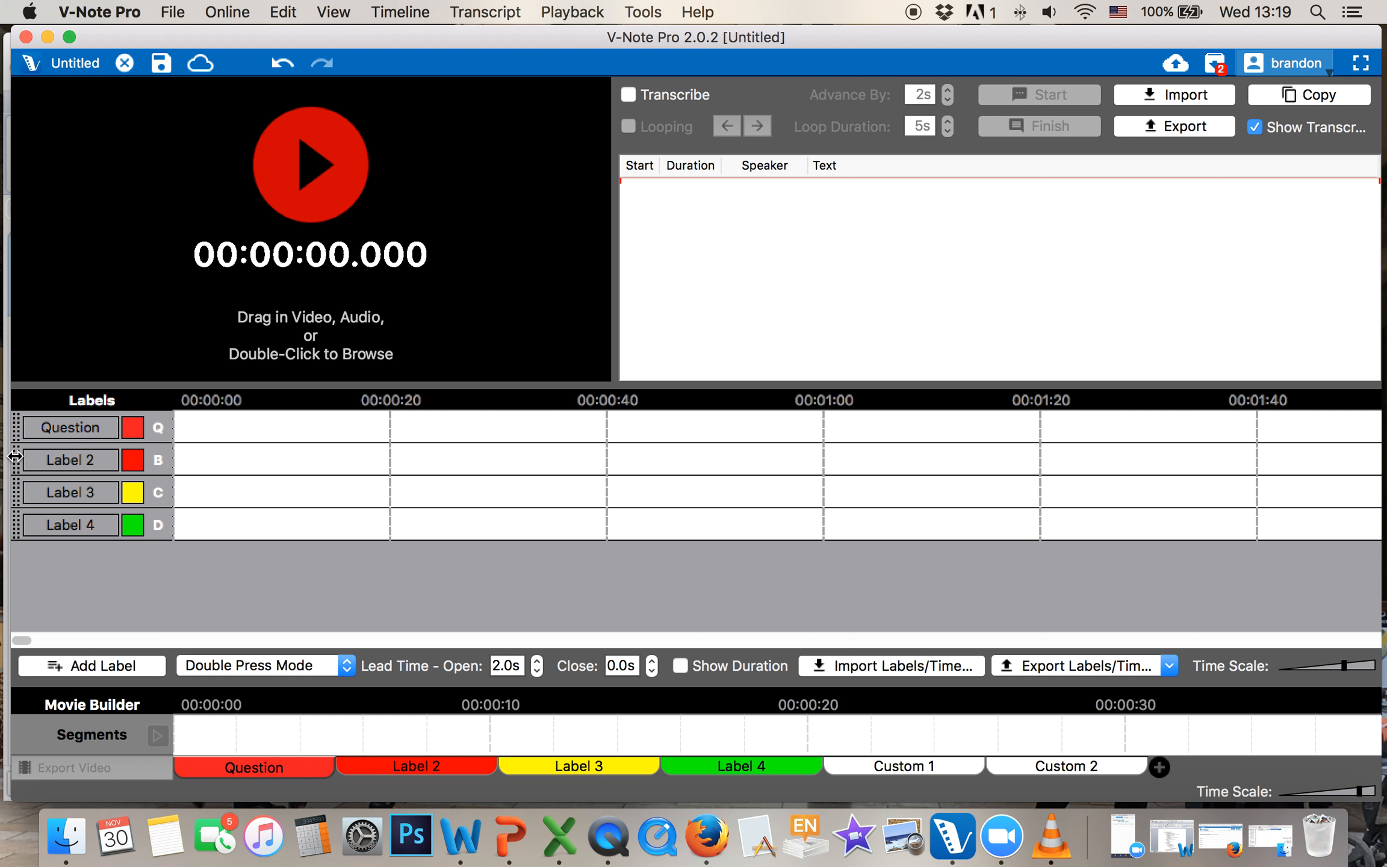
Rename Label 2 to Interesting and assign I as its labeling key.
click(65, 460)
key(super+a)
text(In)
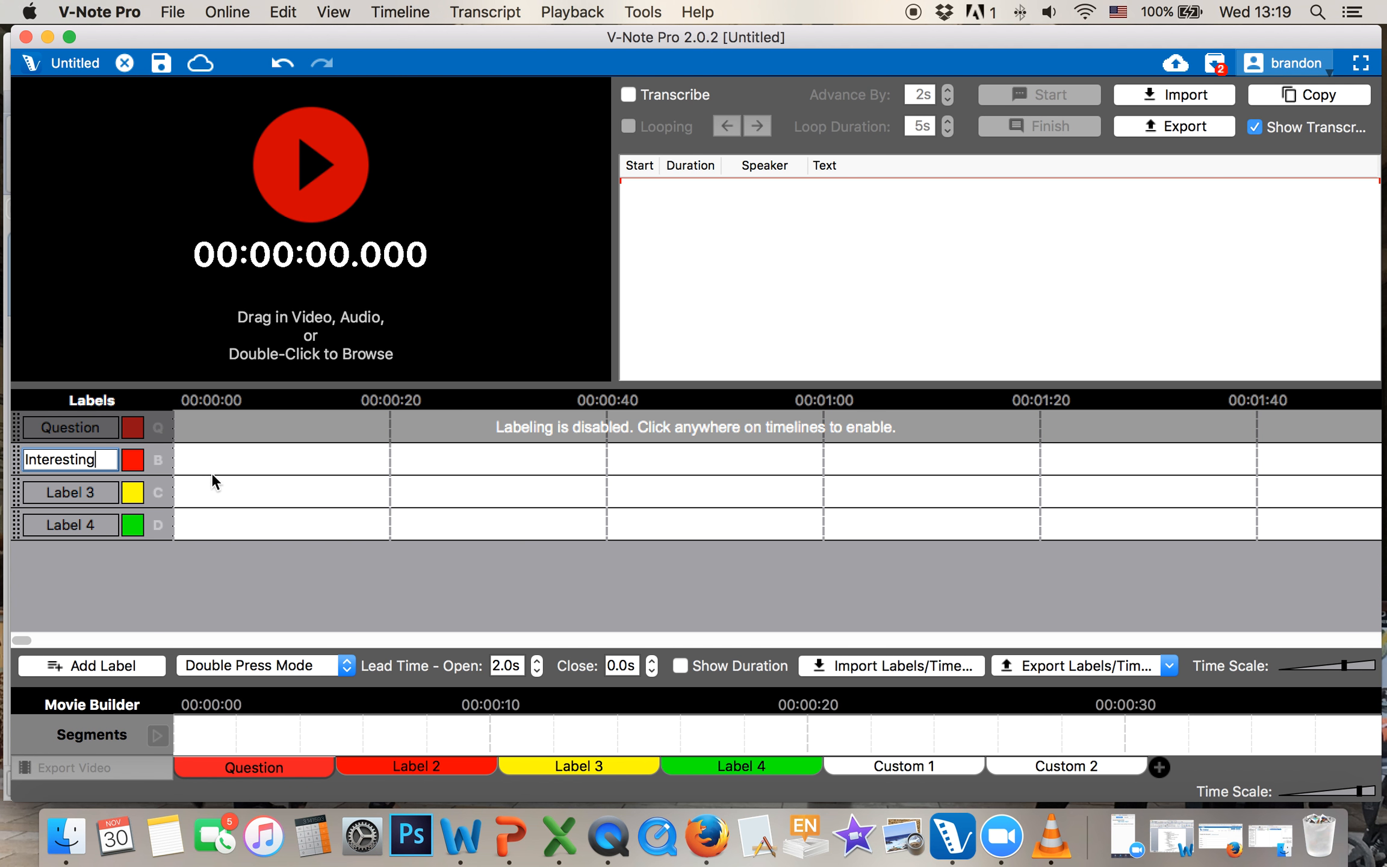
text(teresting)
click(159, 458)
text(i)
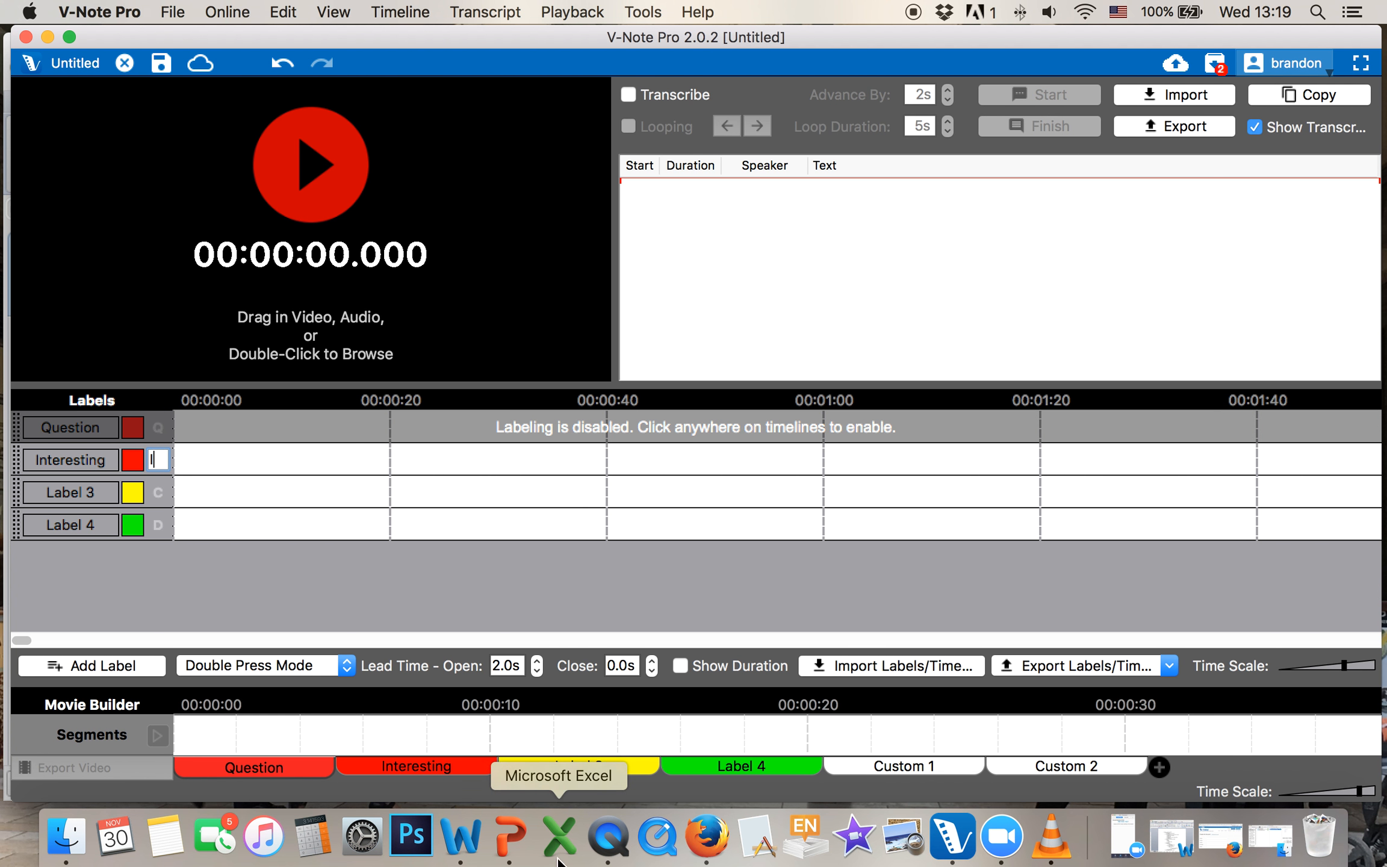
click(442, 482)
Delete the unused labels Label 3 and Label 4.
right_click(43, 495)
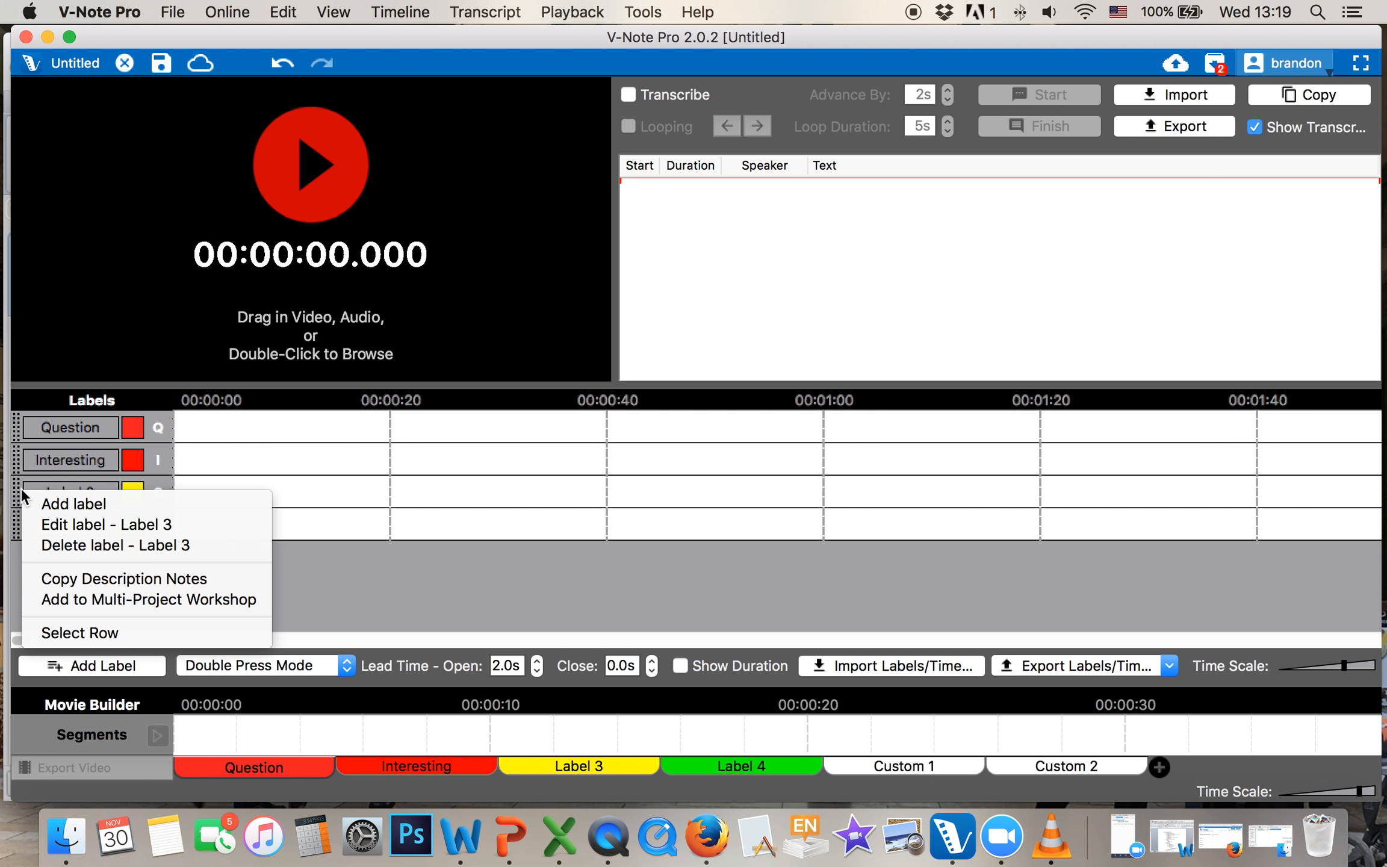
click(75, 544)
click(747, 435)
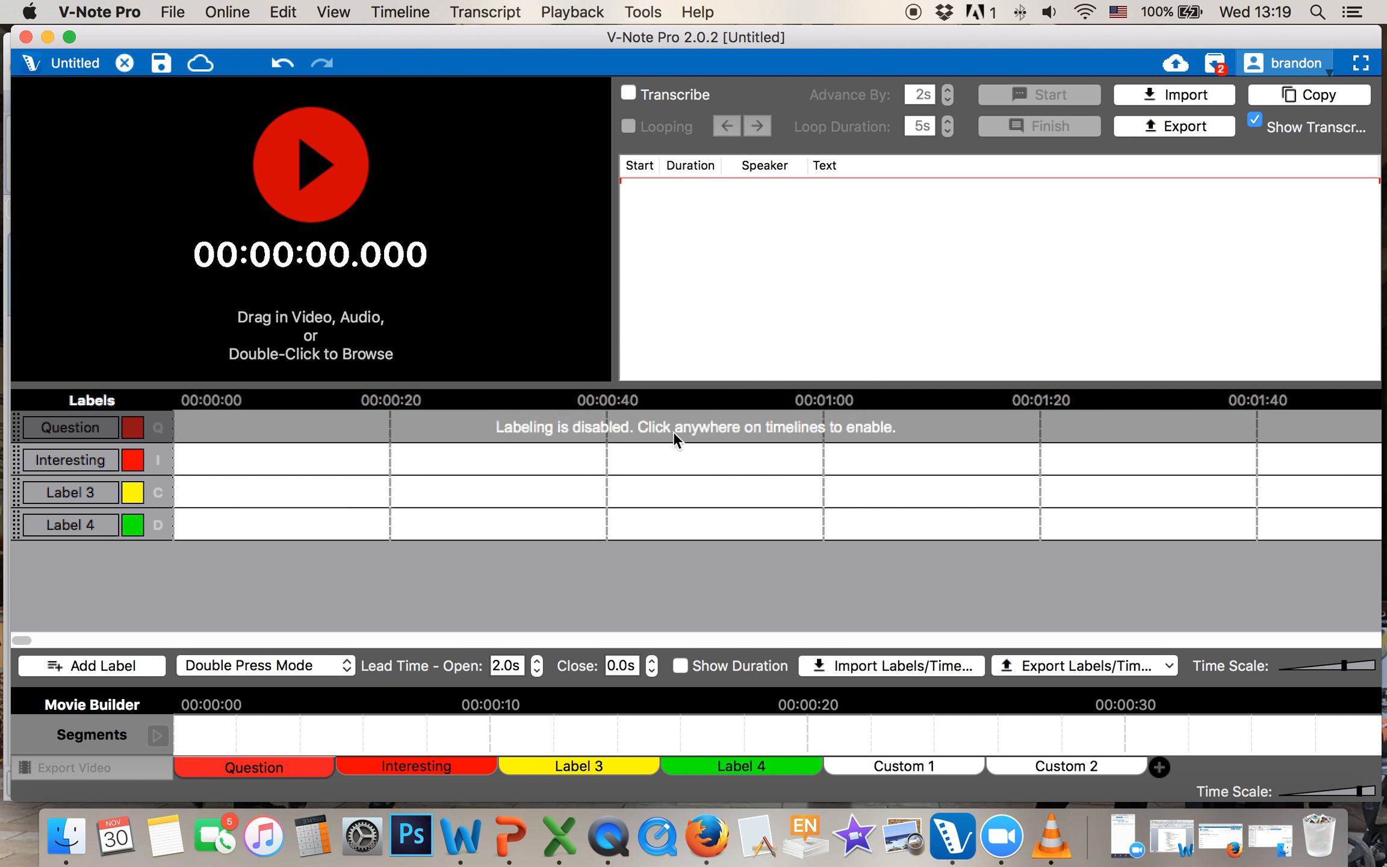
right_click(23, 503)
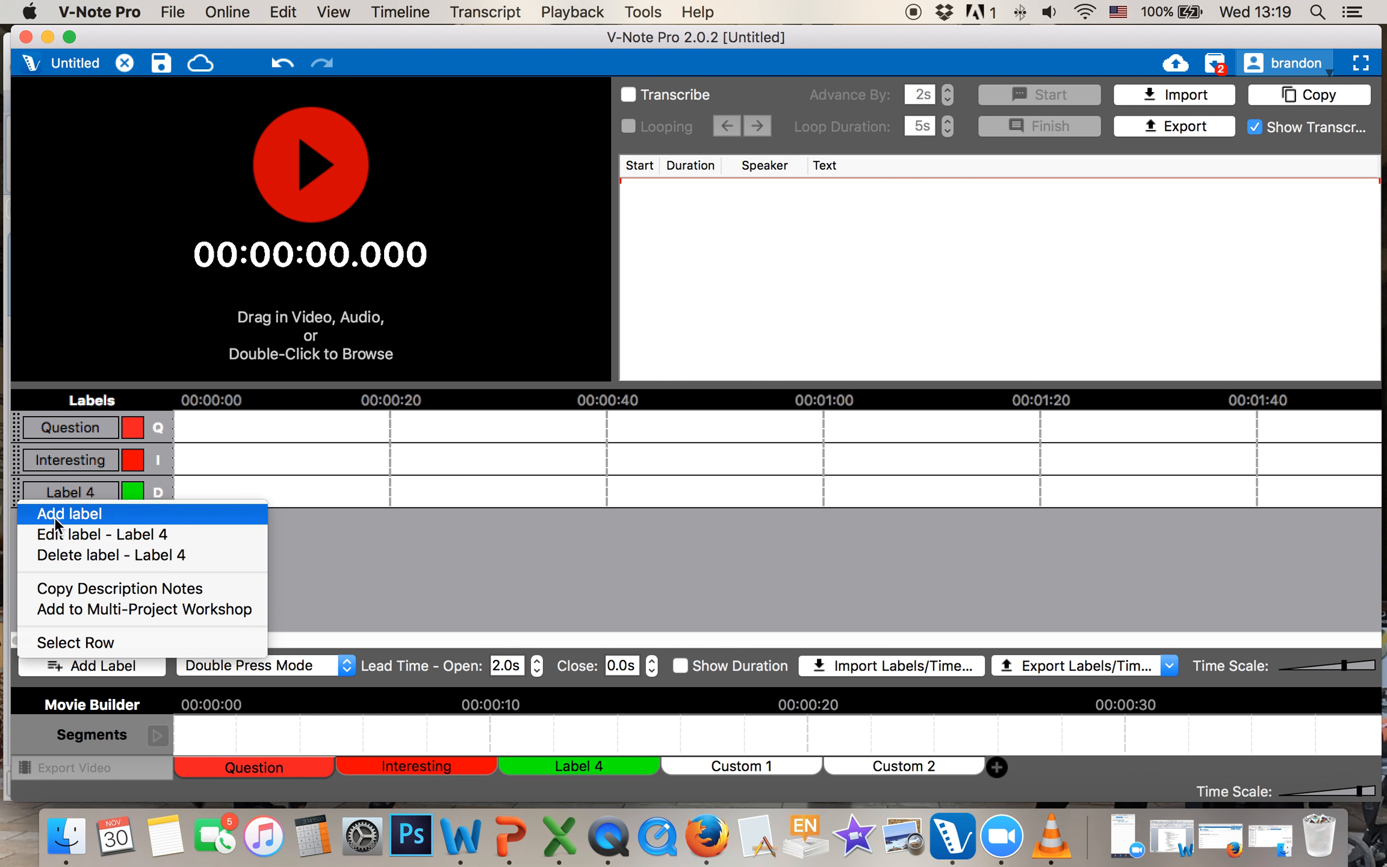
click(73, 555)
click(746, 431)
click(661, 451)
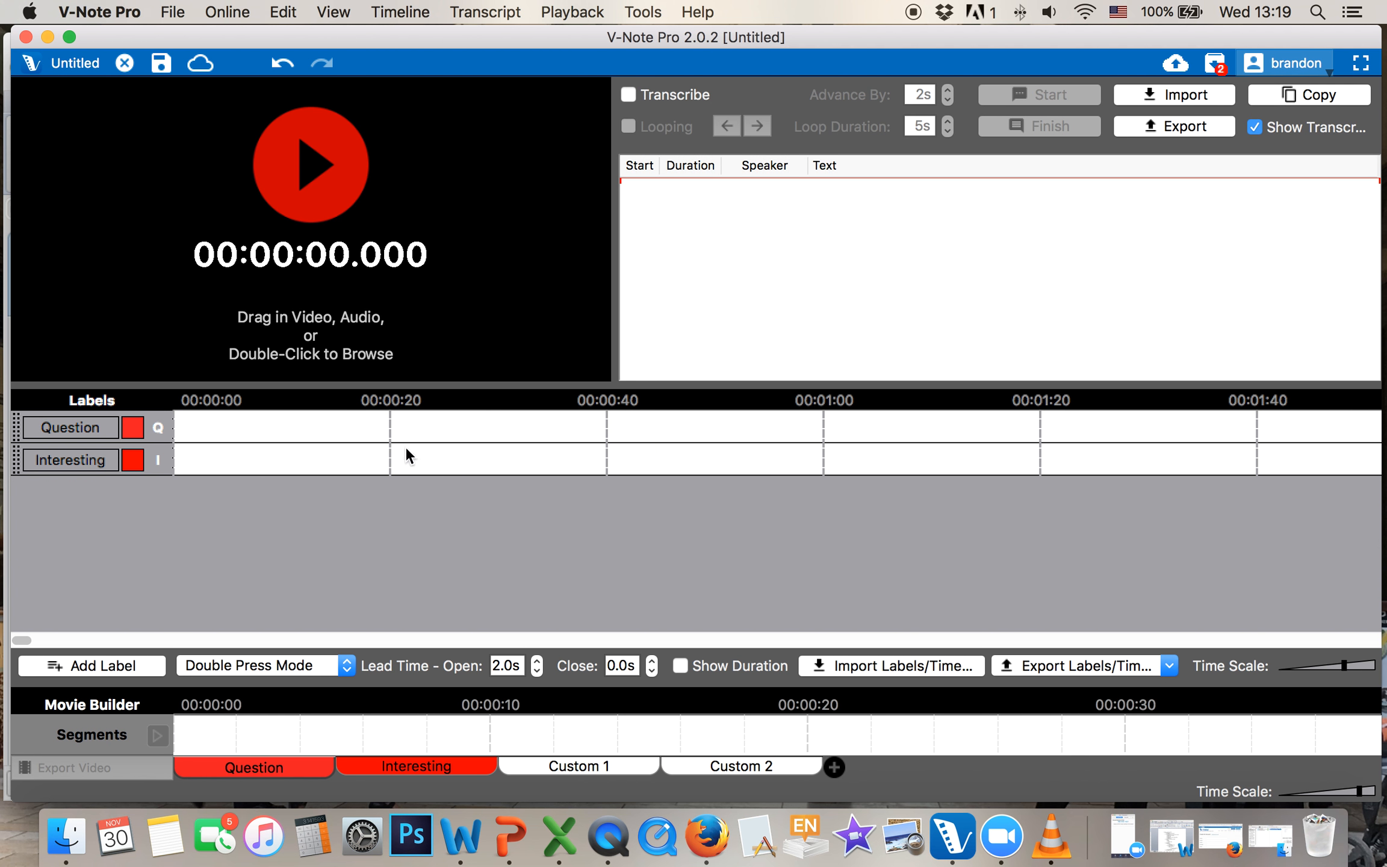
Start the timer and record one Question segment followed by one Interesting segment on the timelines.
click(289, 214)
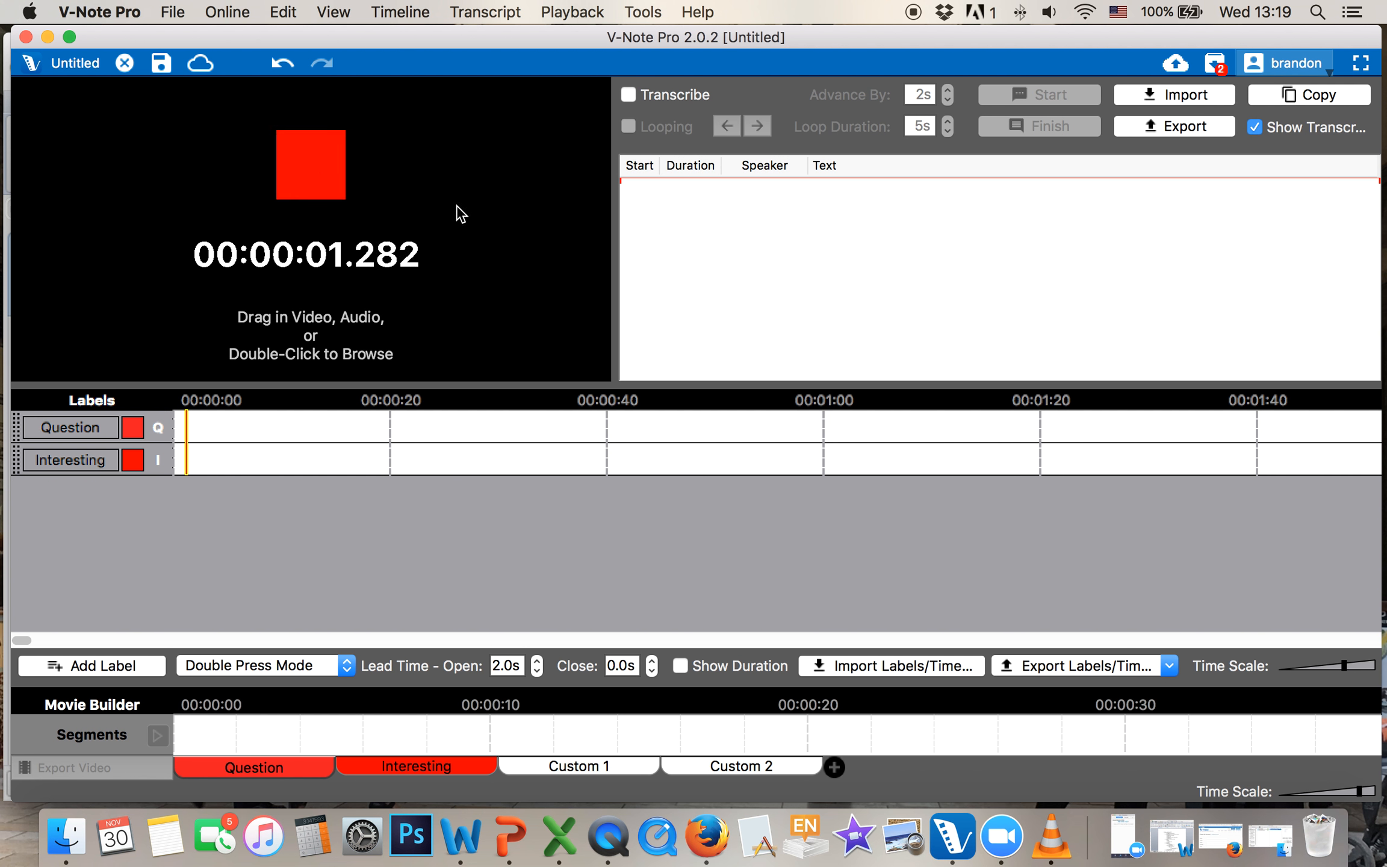
key(q)
key(q)
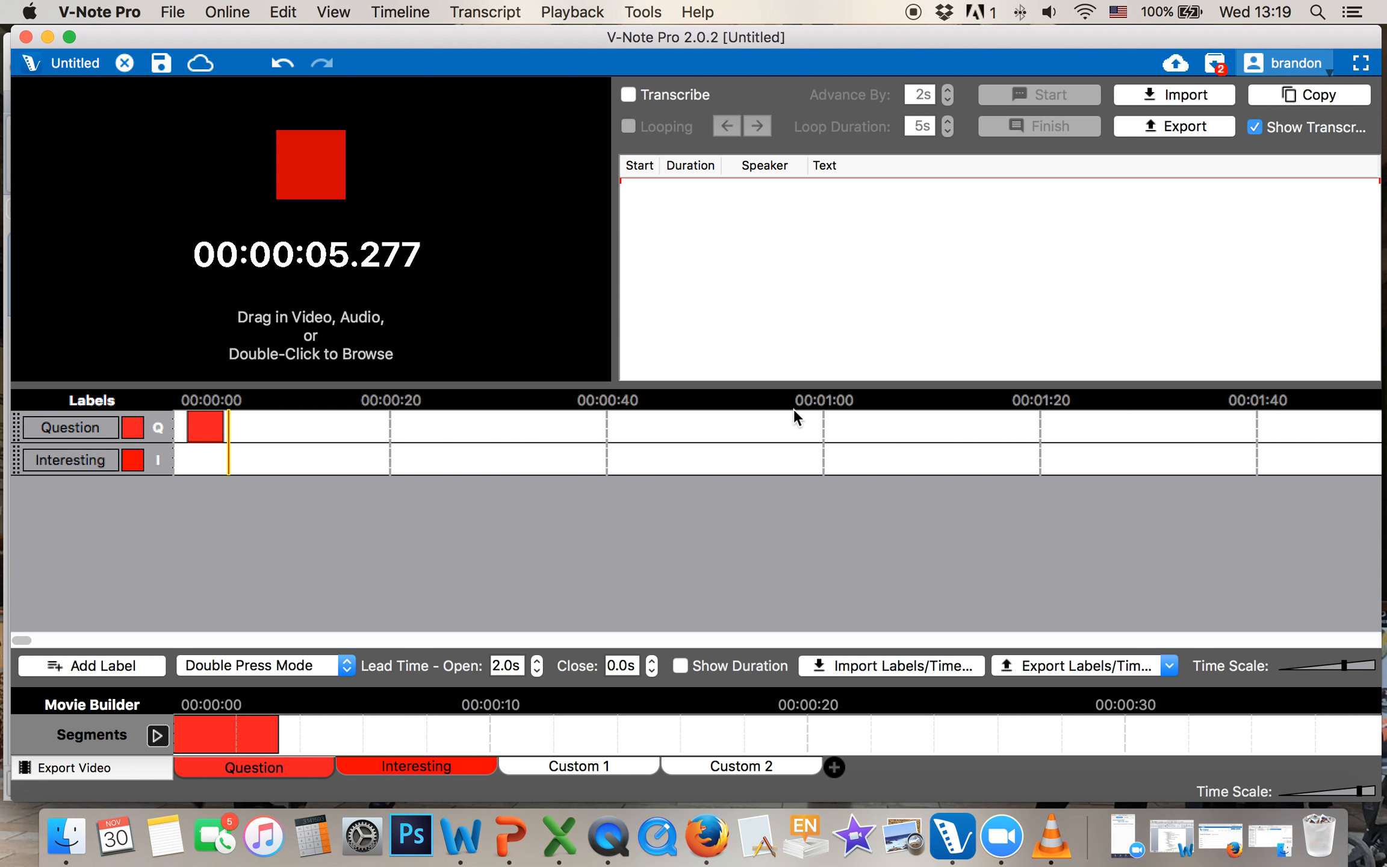
key(i)
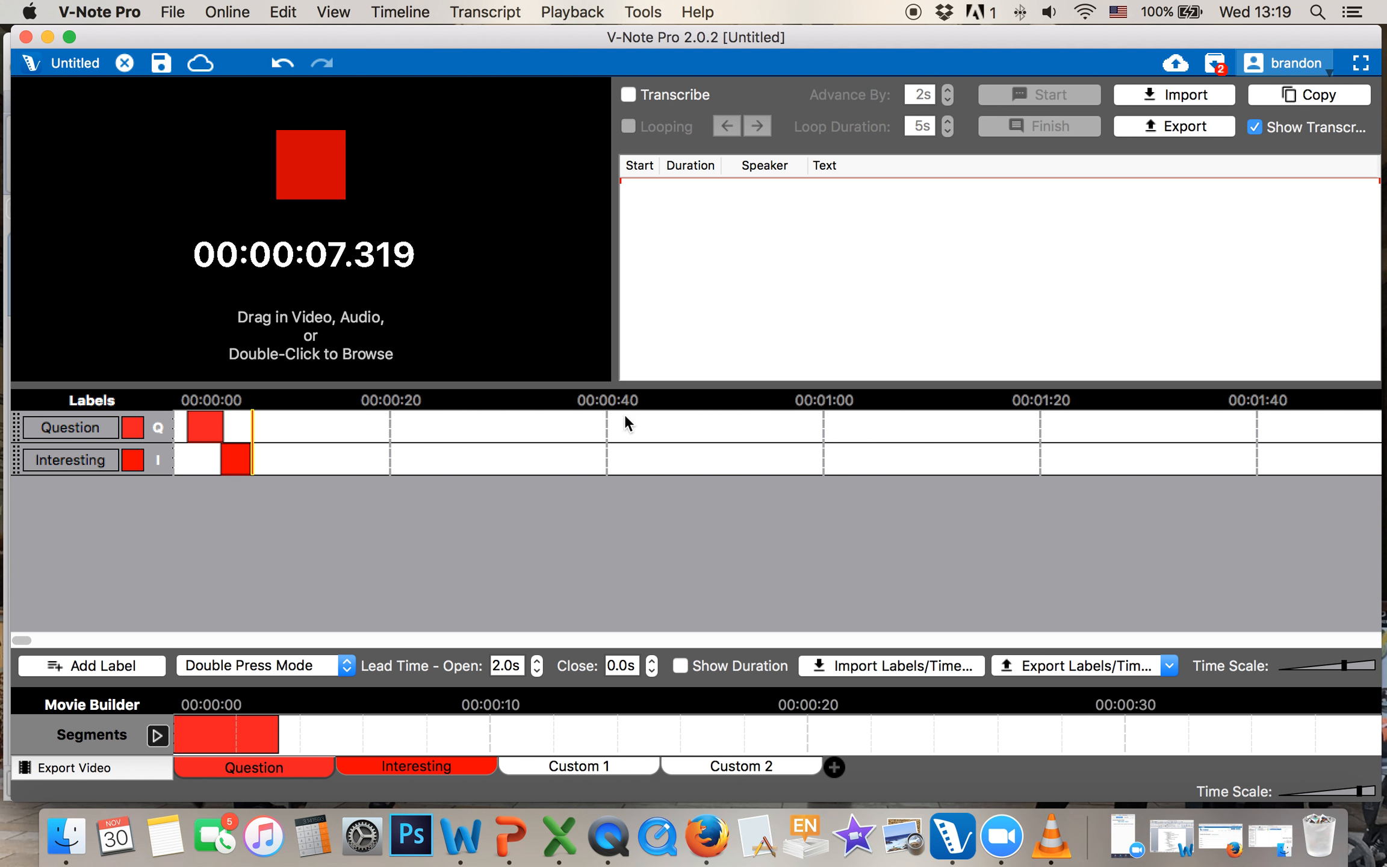
Change the Interesting label's color to blue while the timer runs.
click(134, 460)
click(215, 431)
click(214, 566)
click(577, 462)
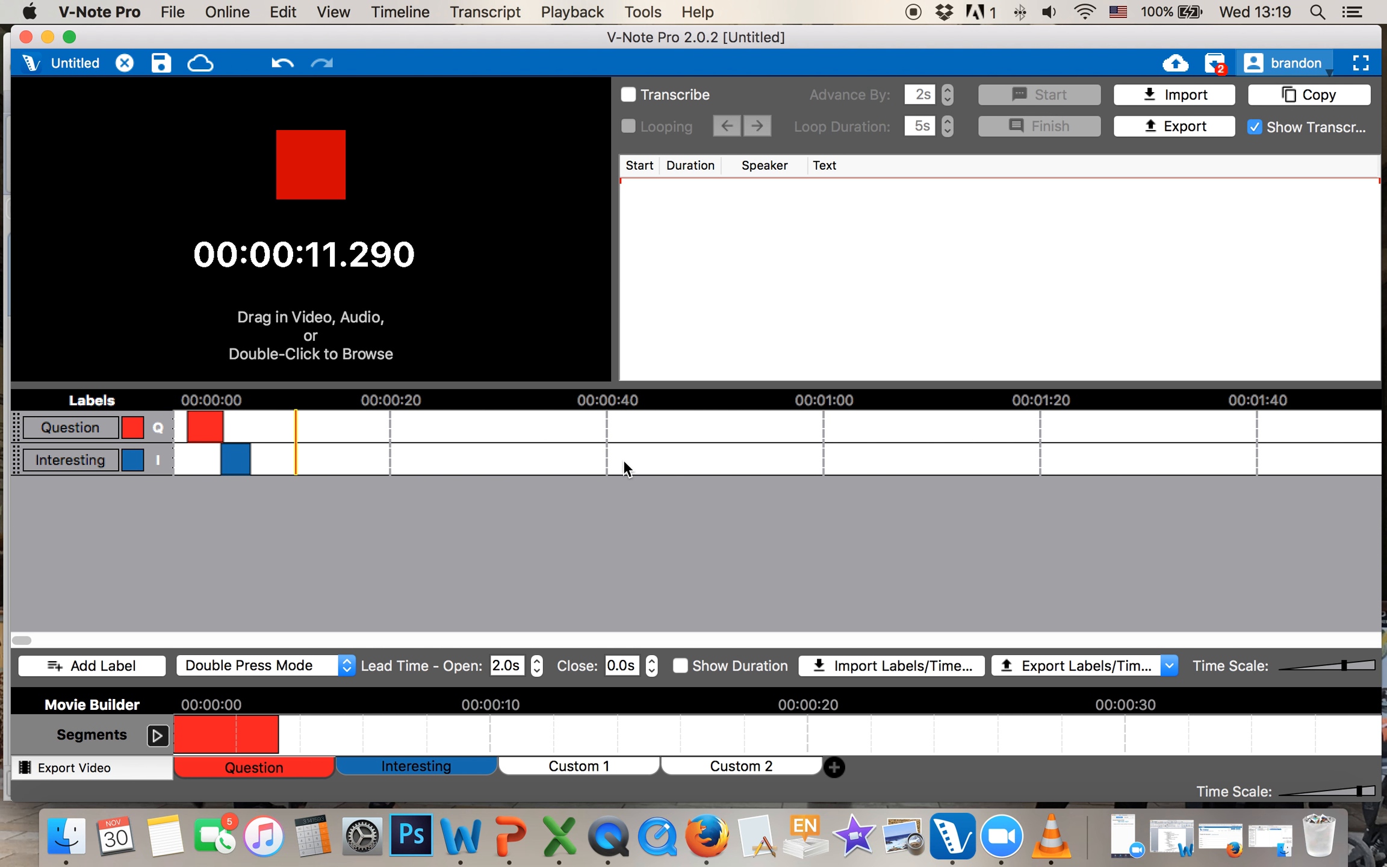
Record two more Question segments, one at about 10 seconds and one just before 40 seconds, and stop the timer.
key(q)
key(q)
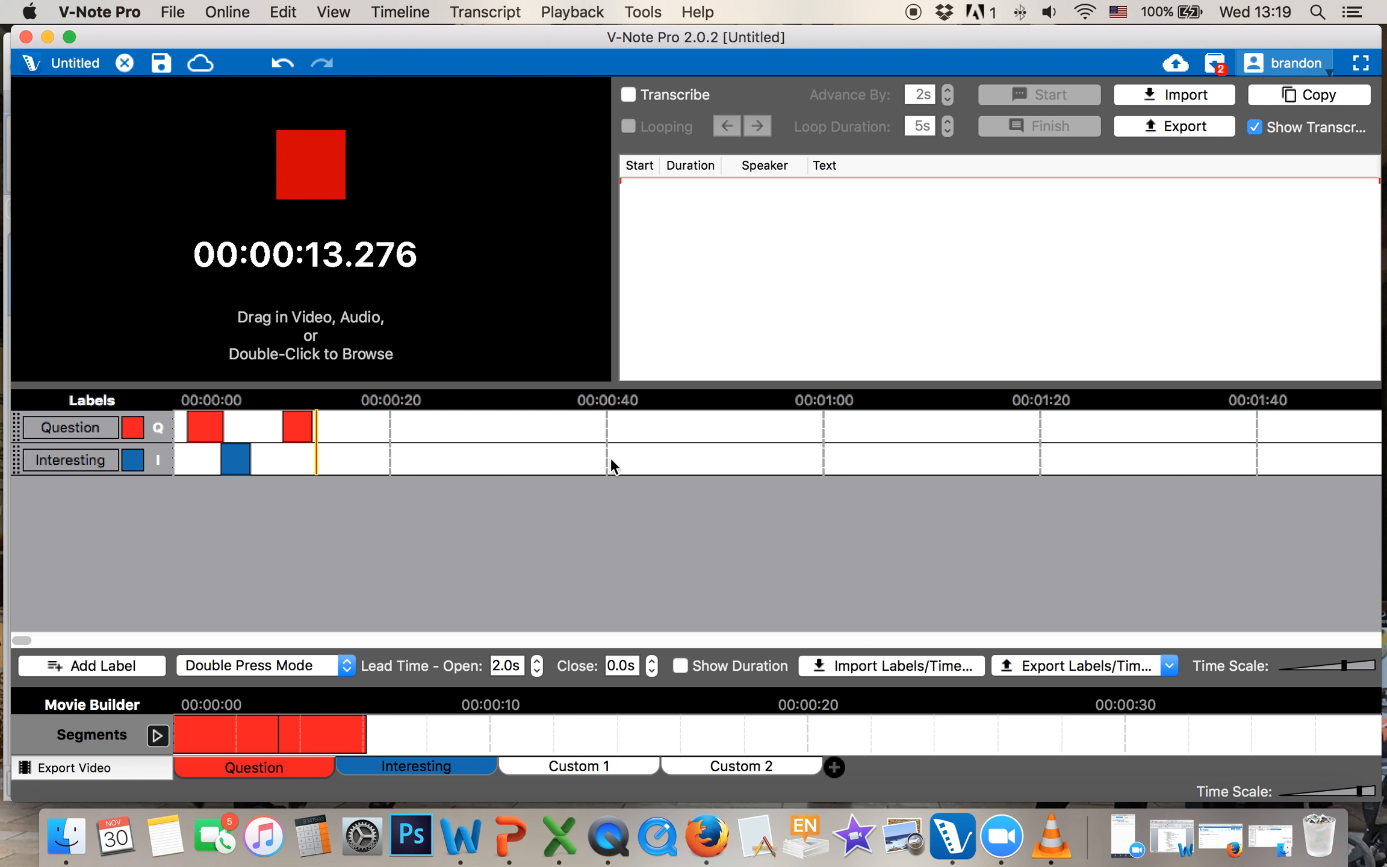
click(598, 433)
key(q)
key(q)
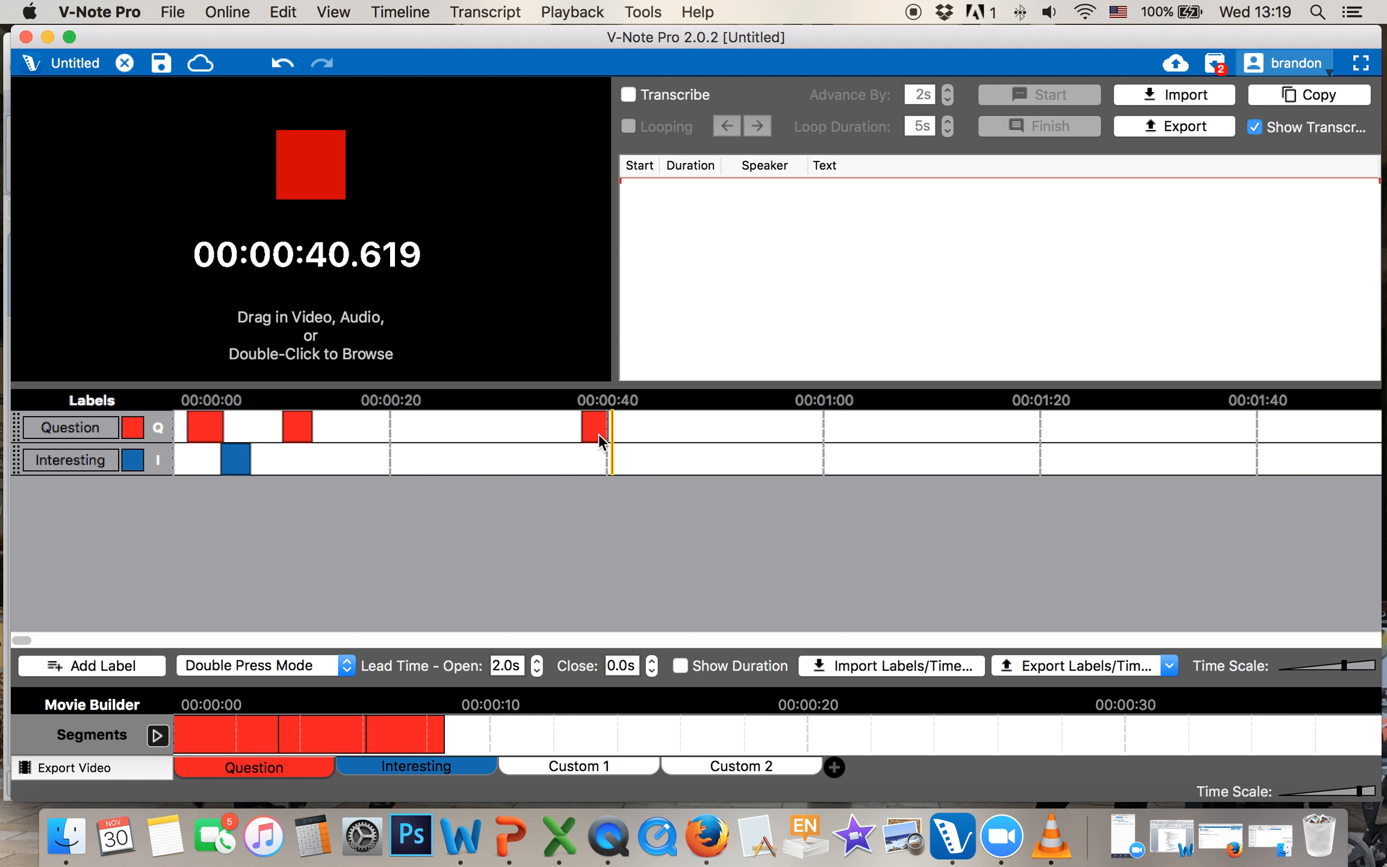
click(299, 173)
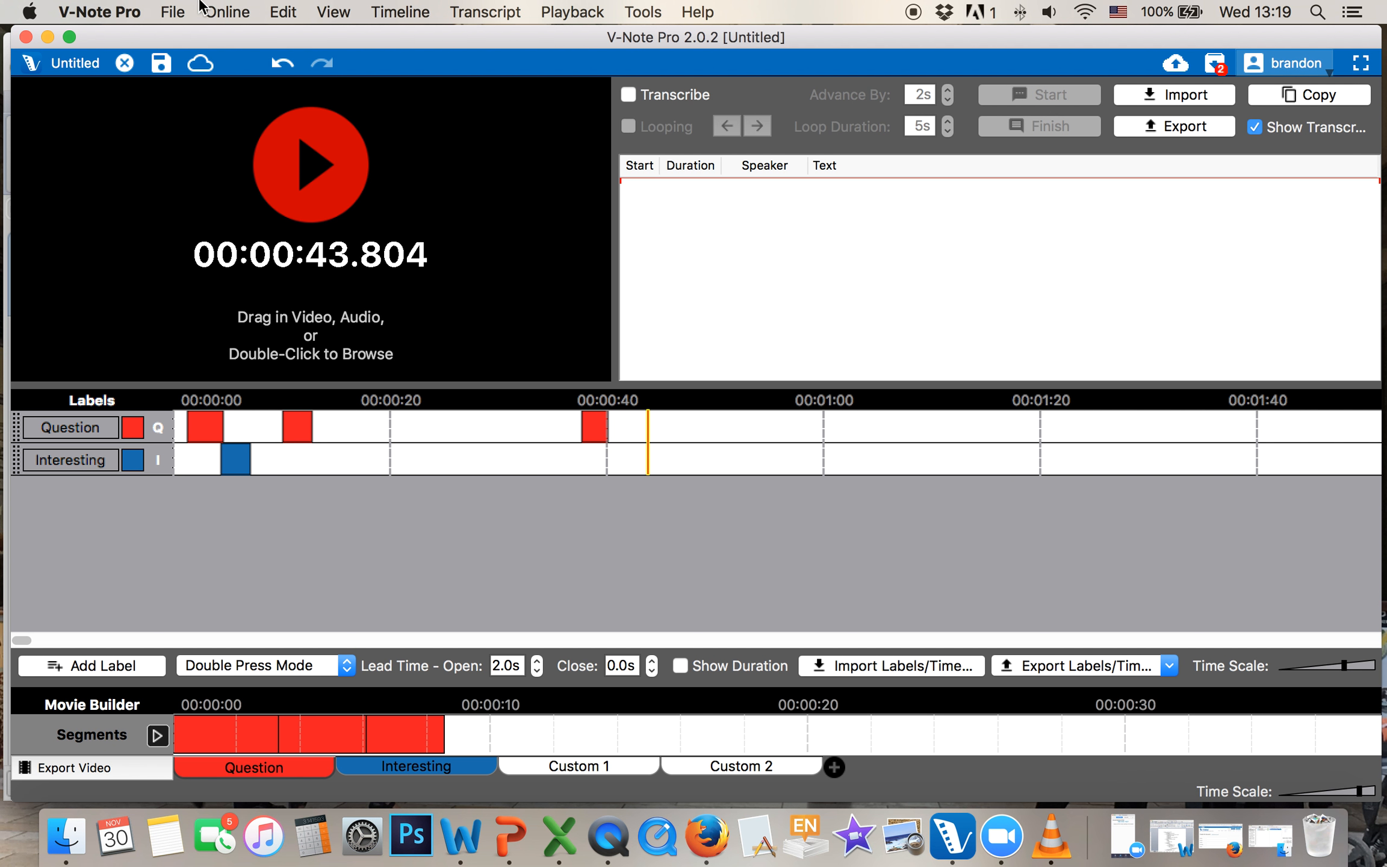
click(173, 12)
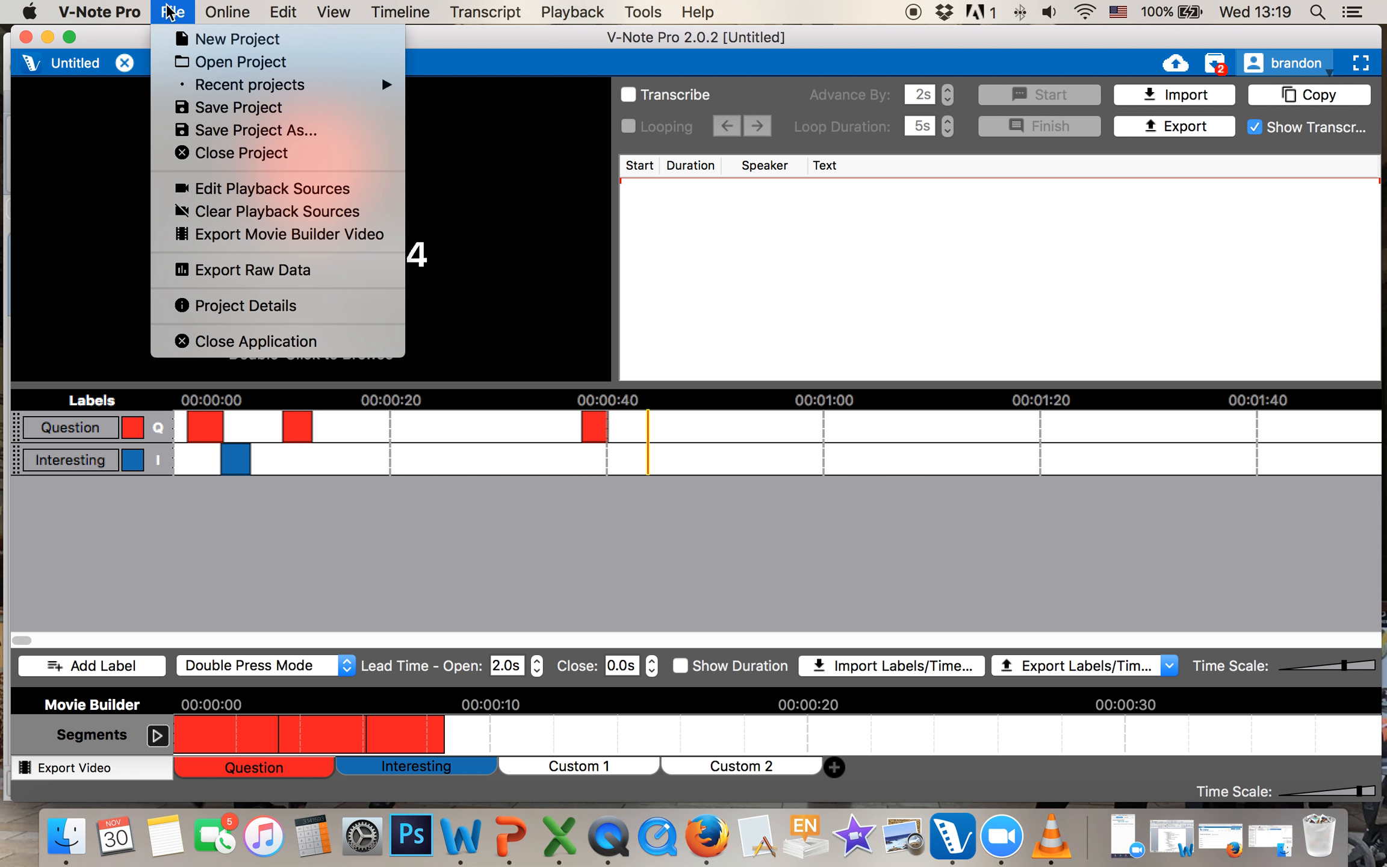
click(241, 191)
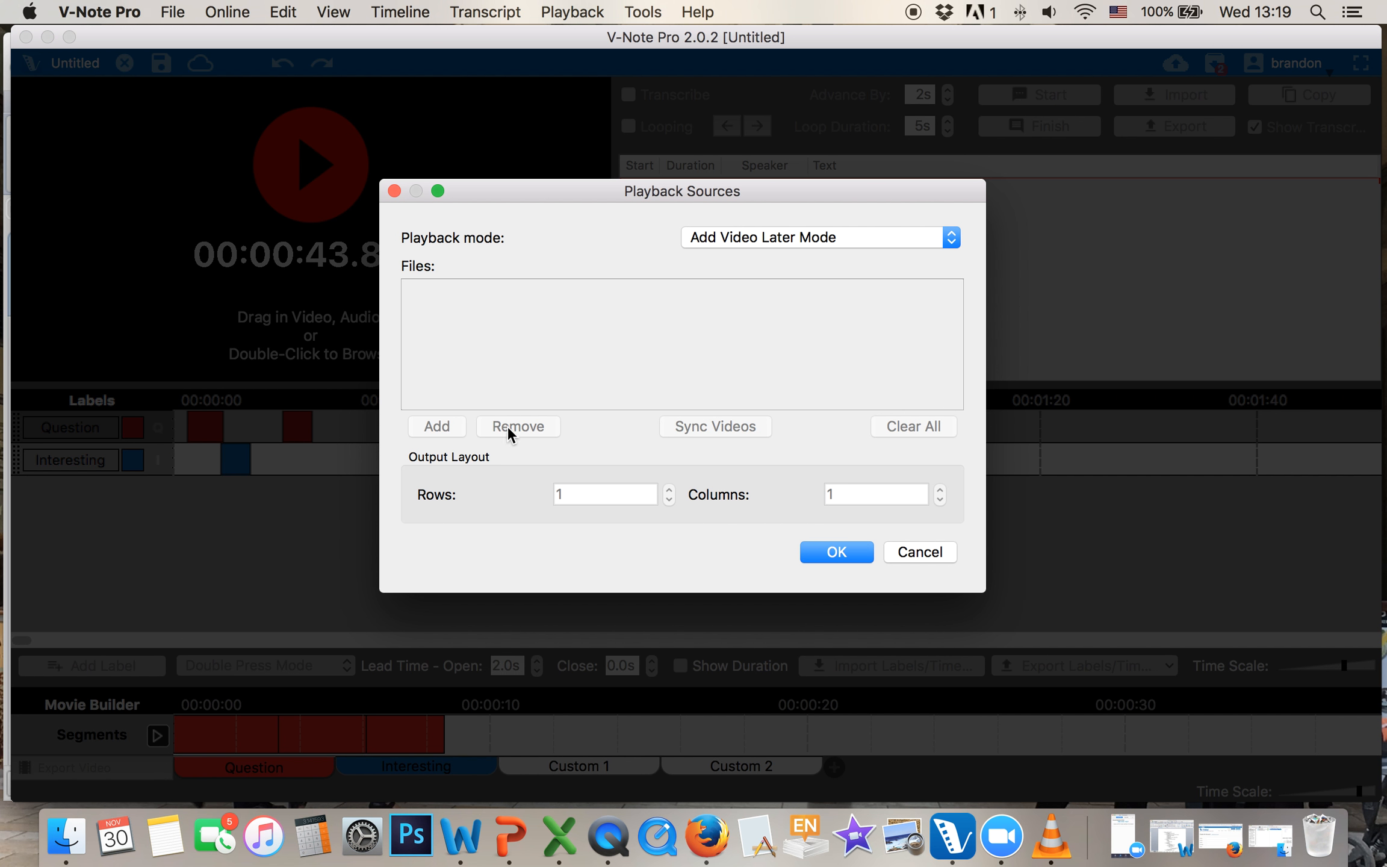
click(789, 241)
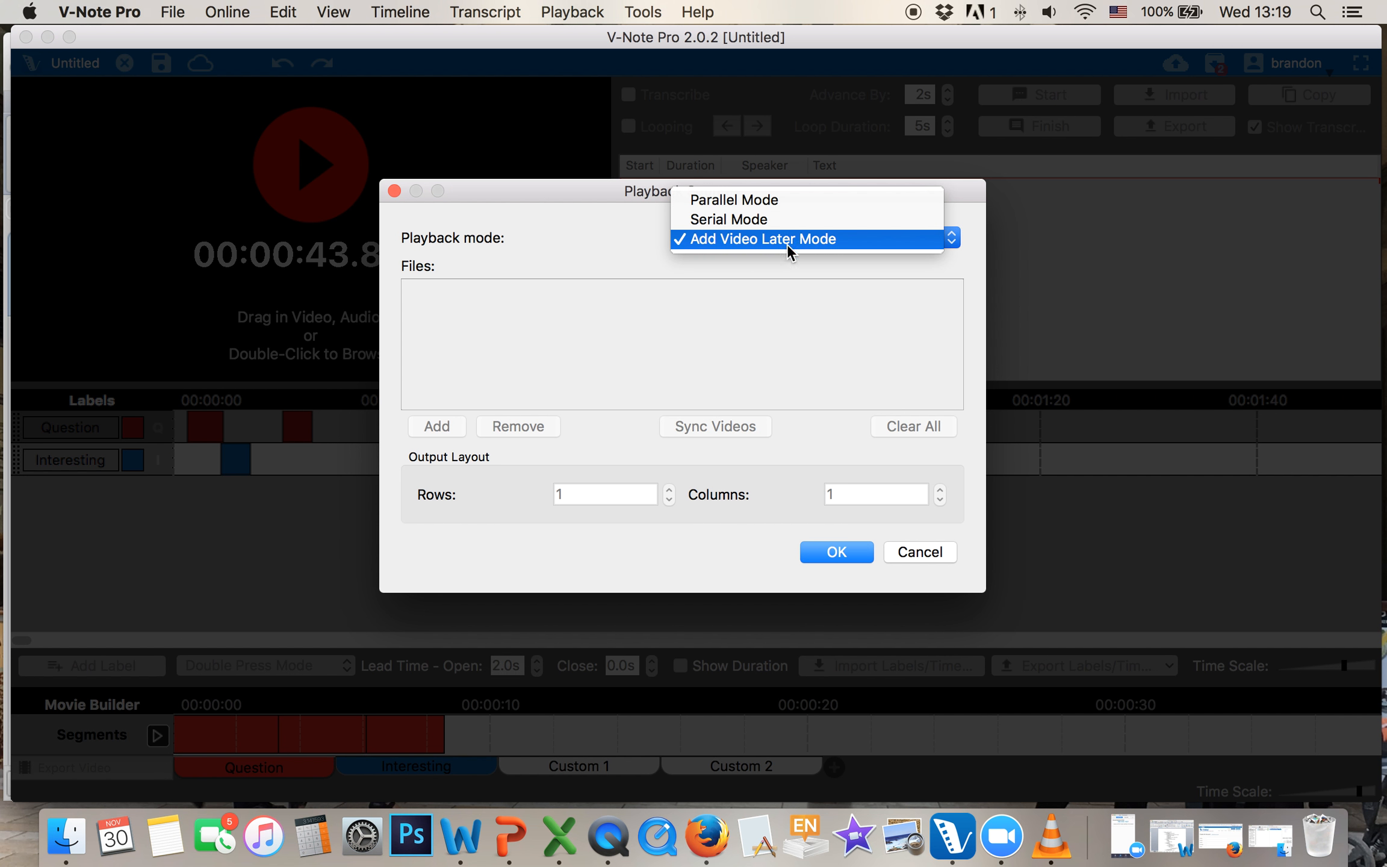
click(763, 202)
click(434, 426)
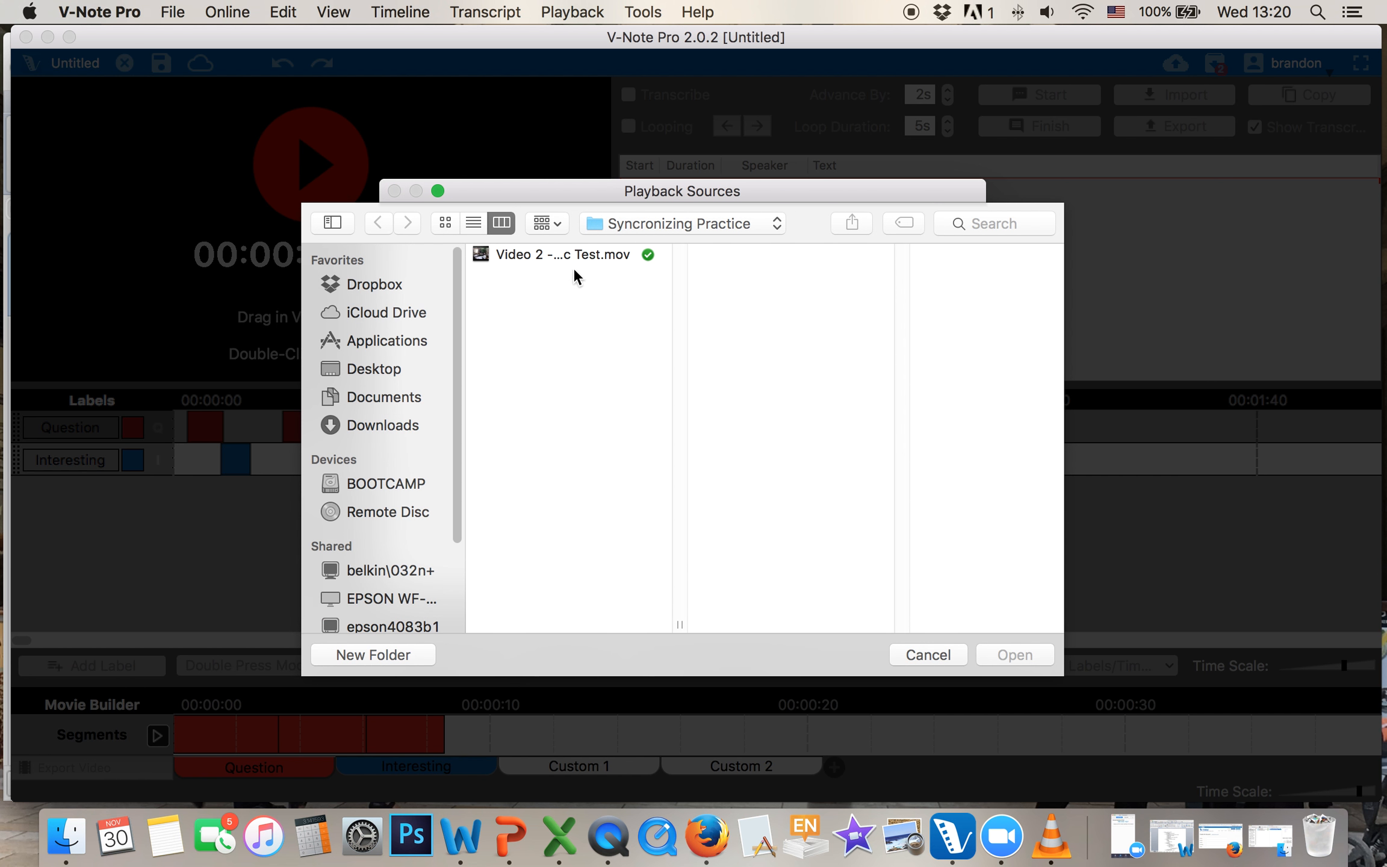
click(395, 280)
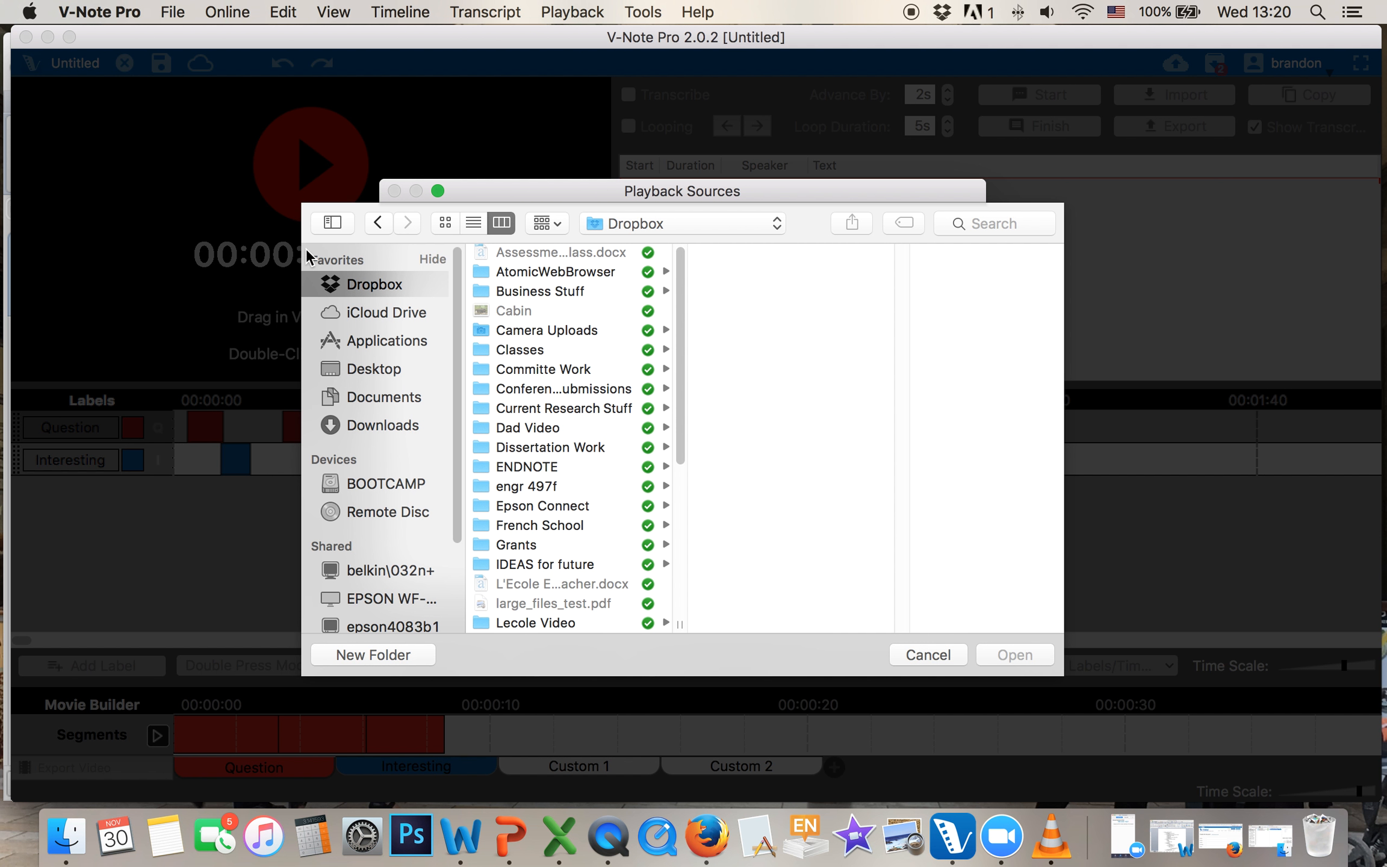
click(928, 655)
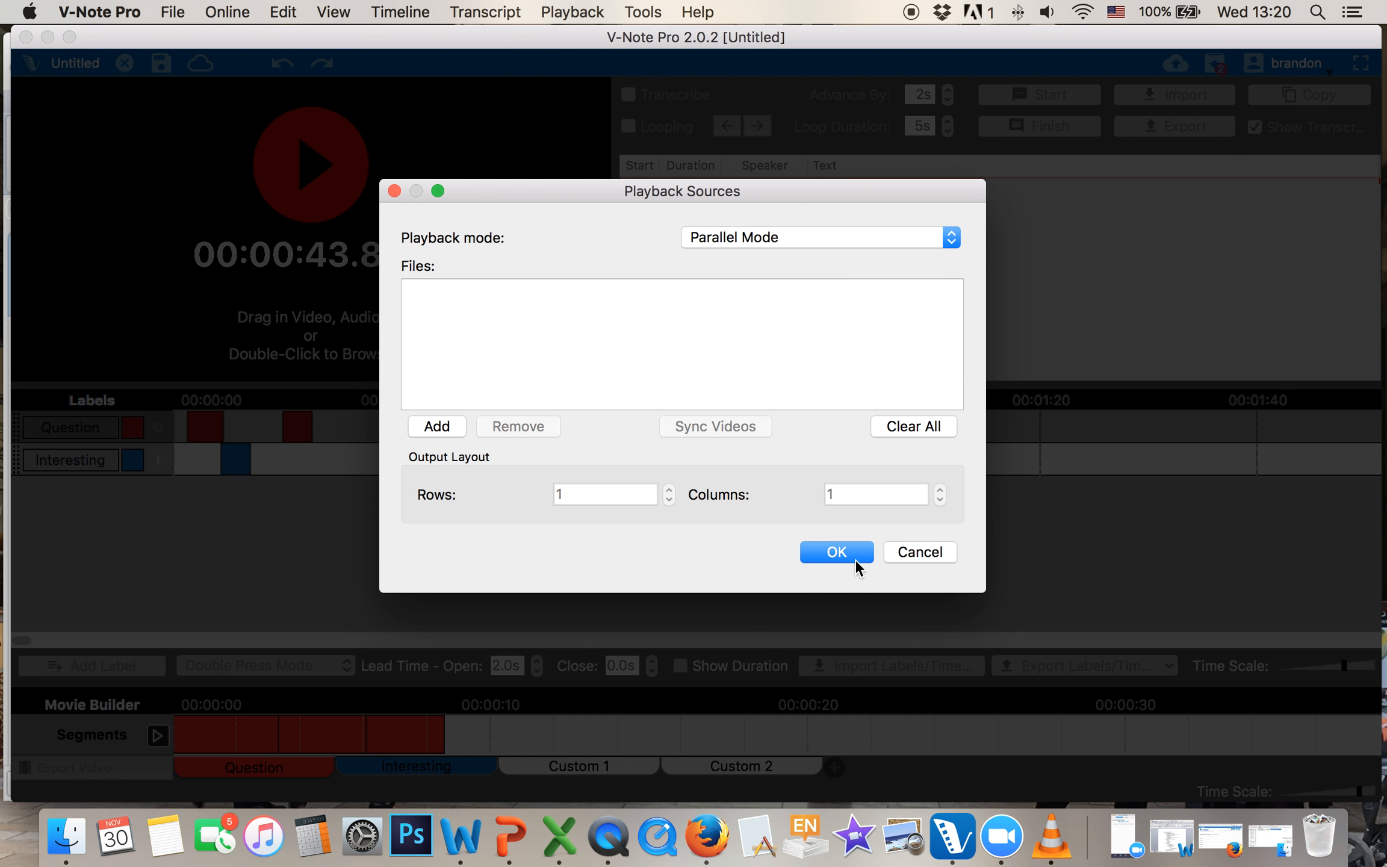
click(921, 554)
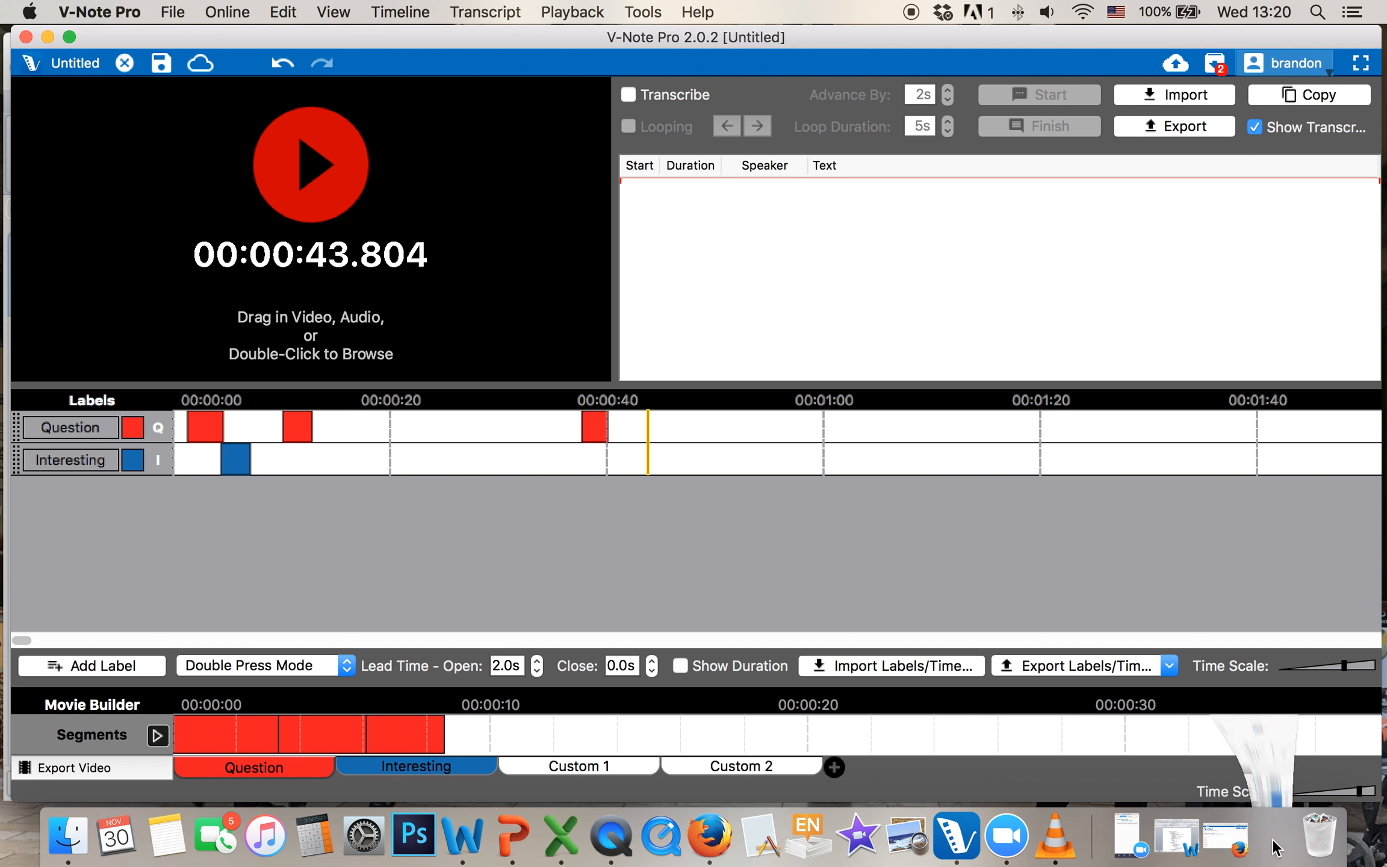
Add Video - Rocks.mov from the Getting Started folder to the project, pause it, and enlarge the timeline's time scale.
click(1270, 836)
click(765, 168)
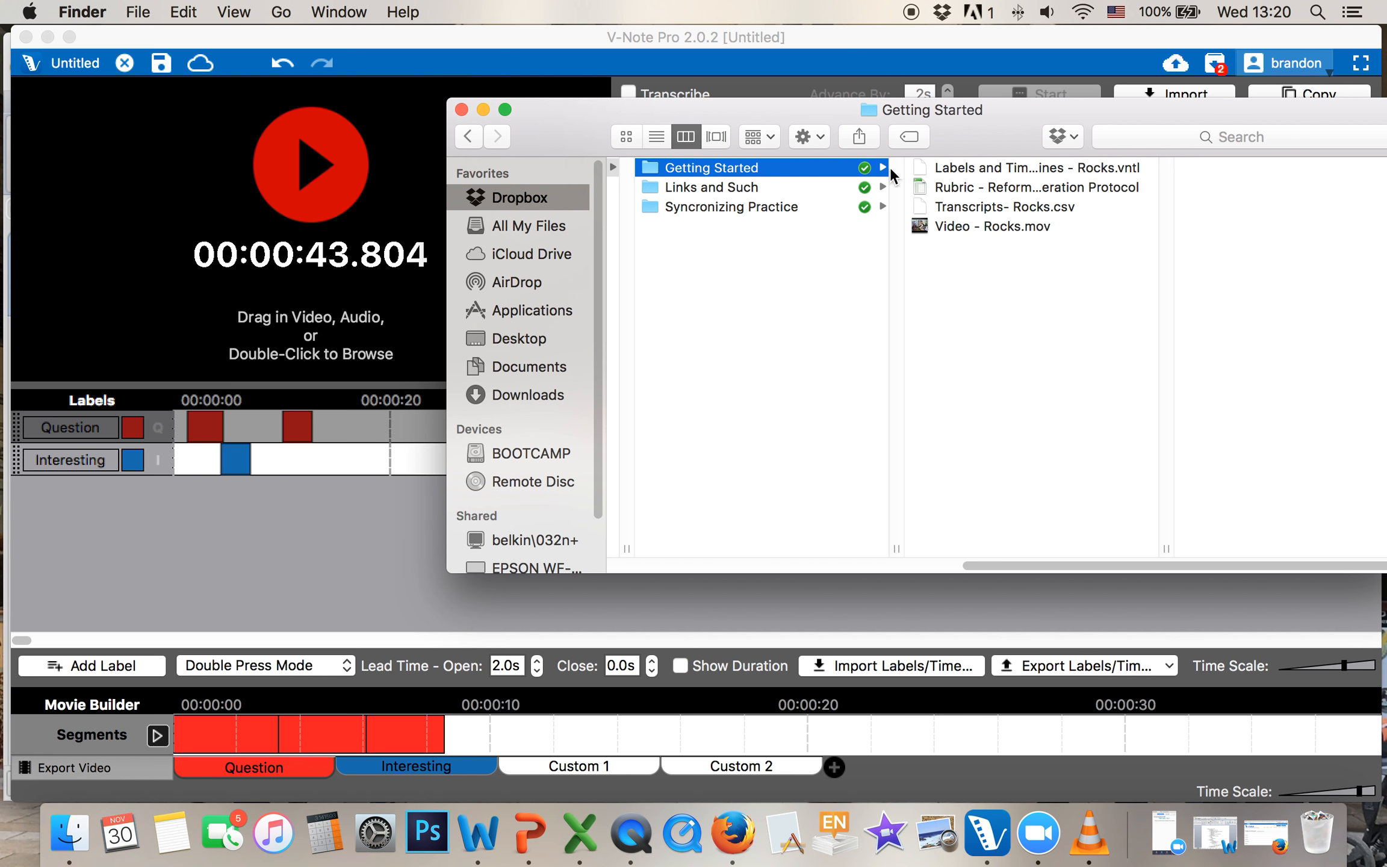
click(987, 226)
drag(973, 219, 241, 199)
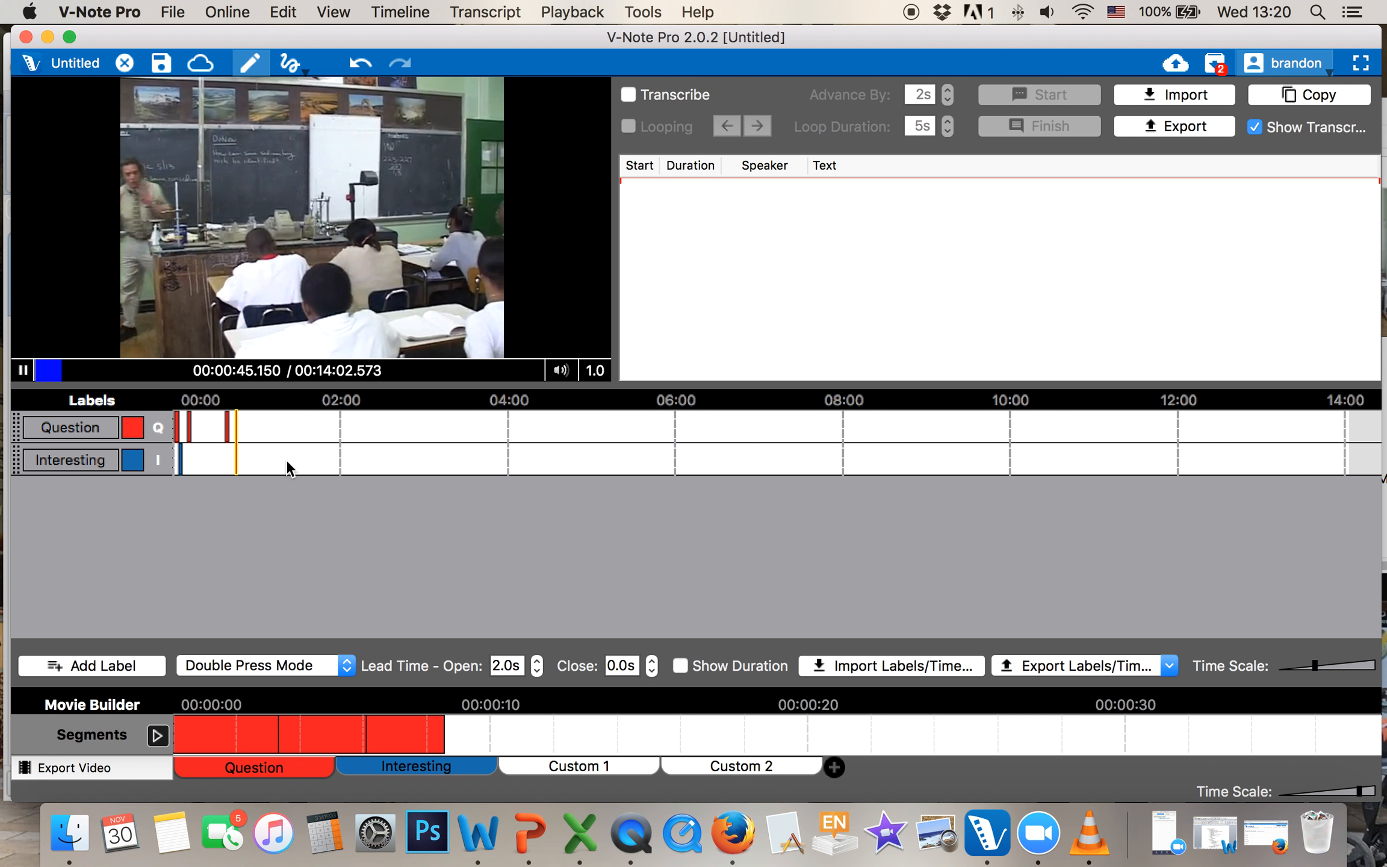
click(24, 370)
drag(1315, 666, 1331, 667)
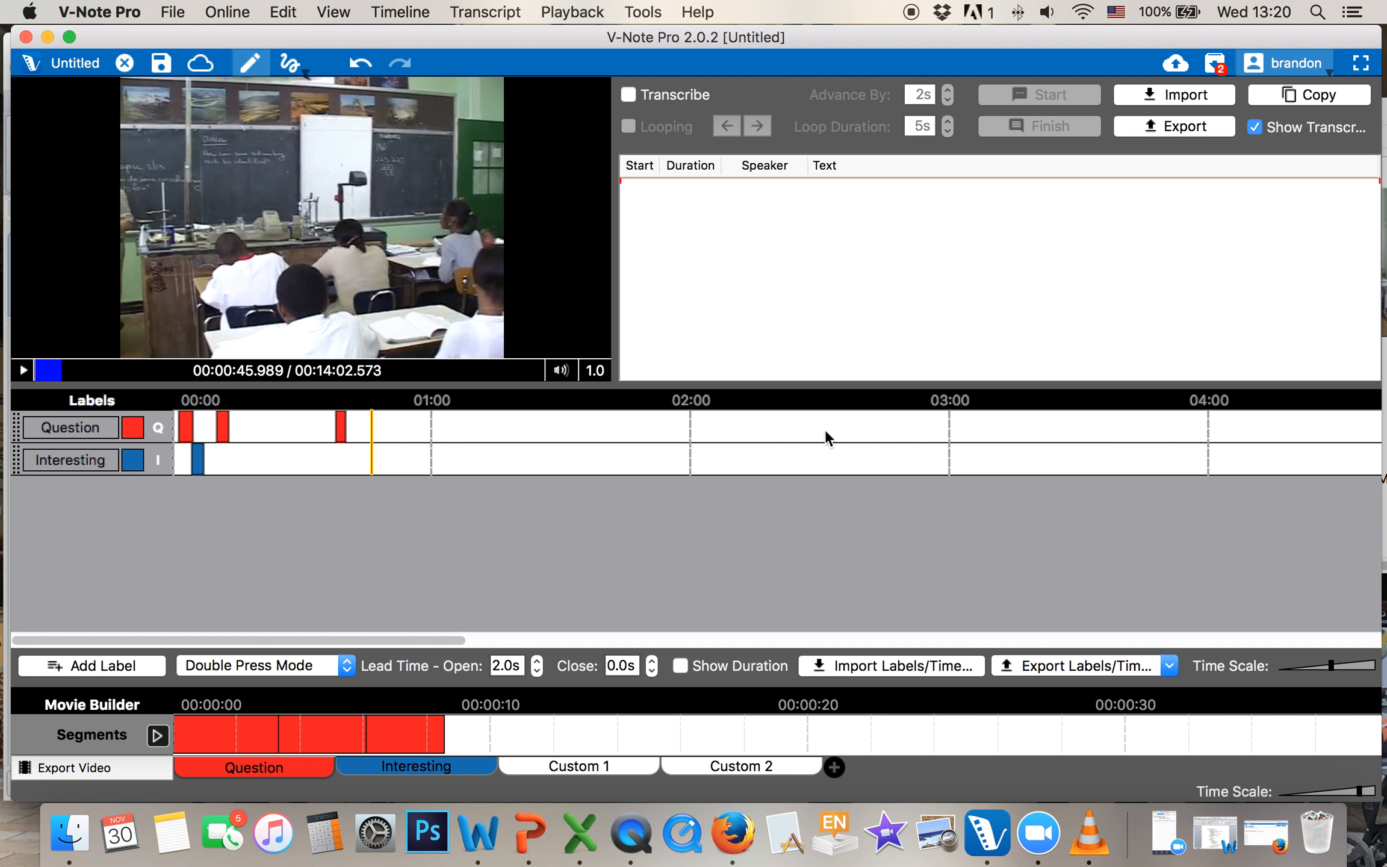
Set the timeline offset to 35 seconds so the existing labels shift along the video.
click(404, 7)
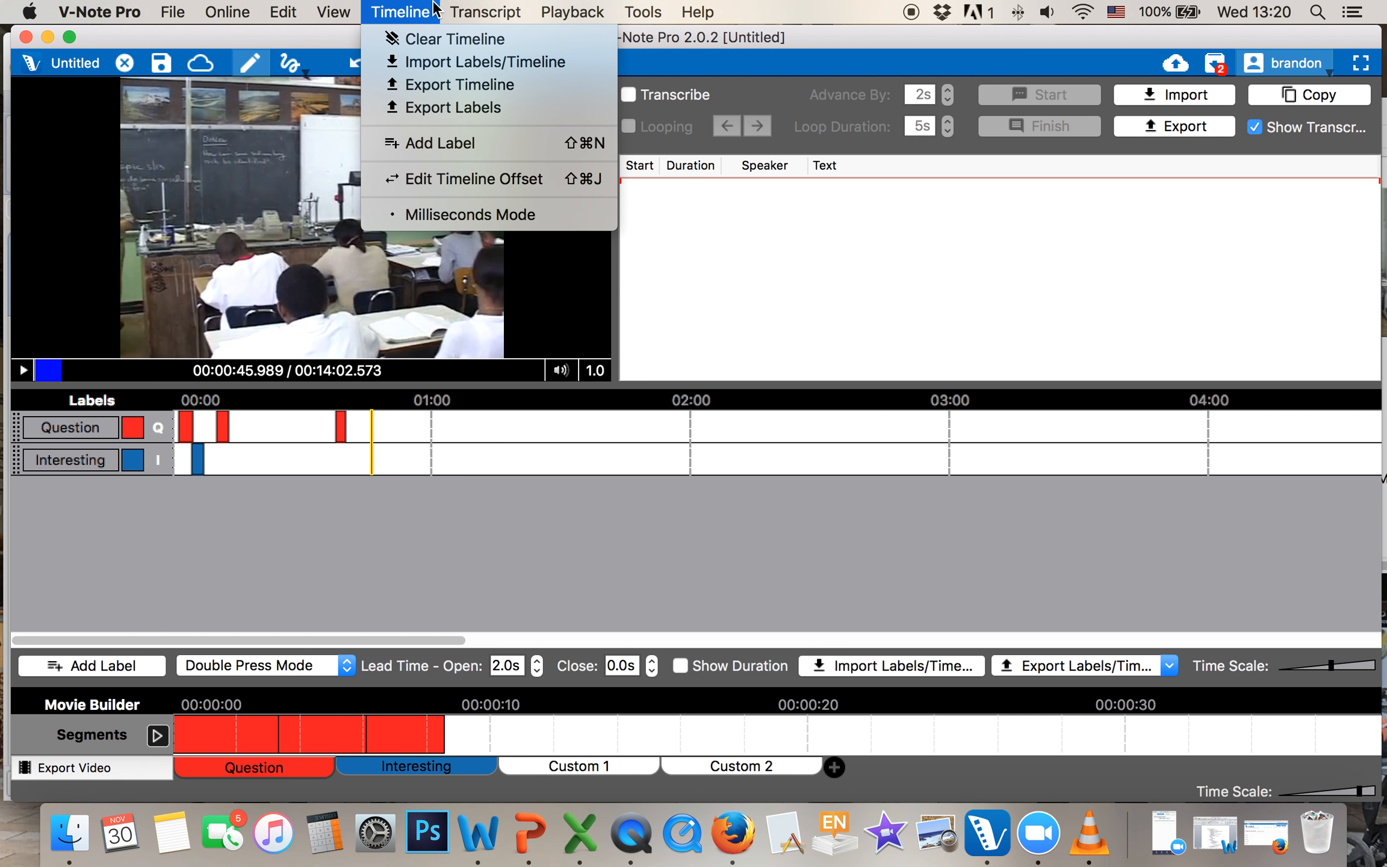
mouse_move(578, 9)
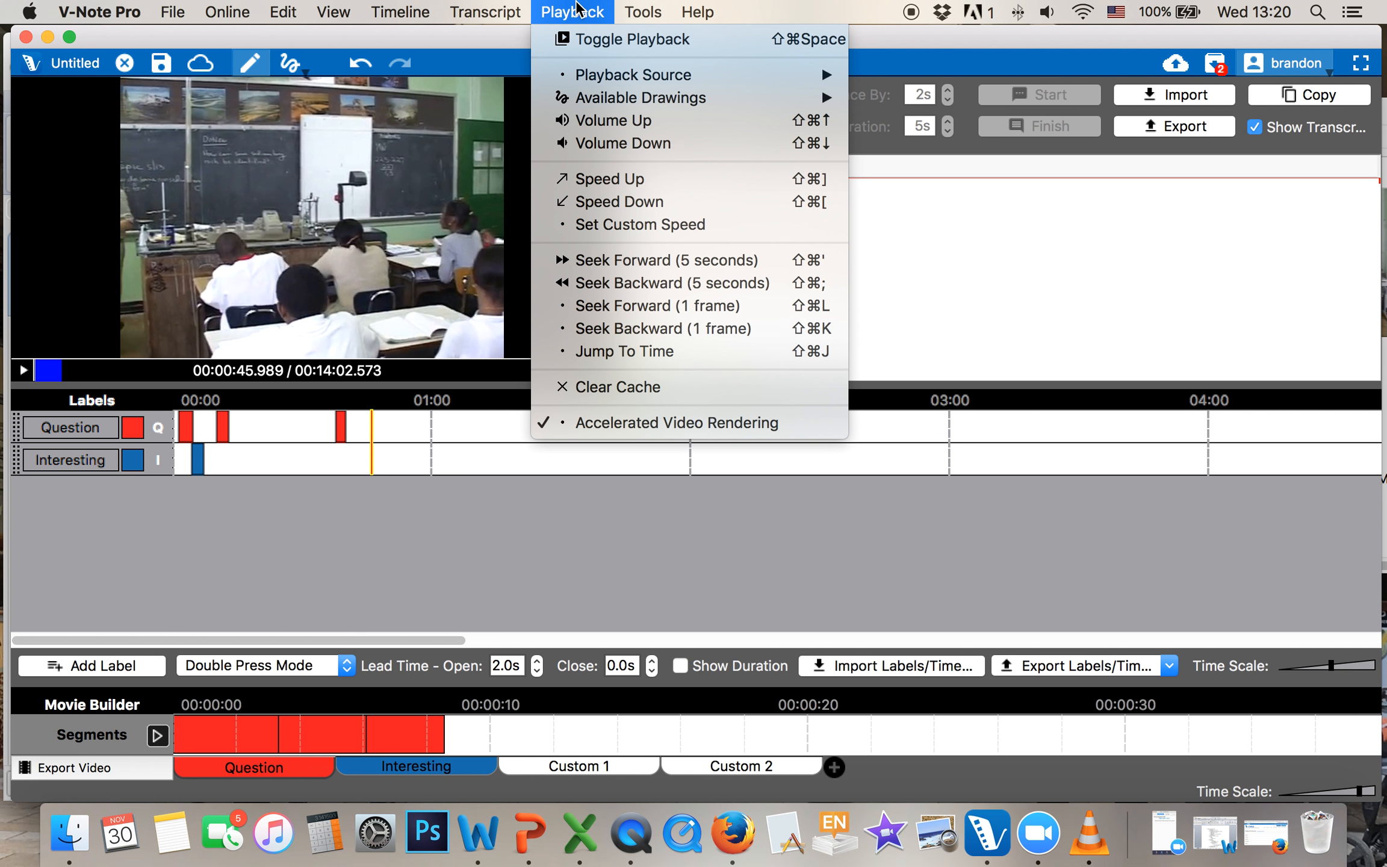
mouse_move(481, 9)
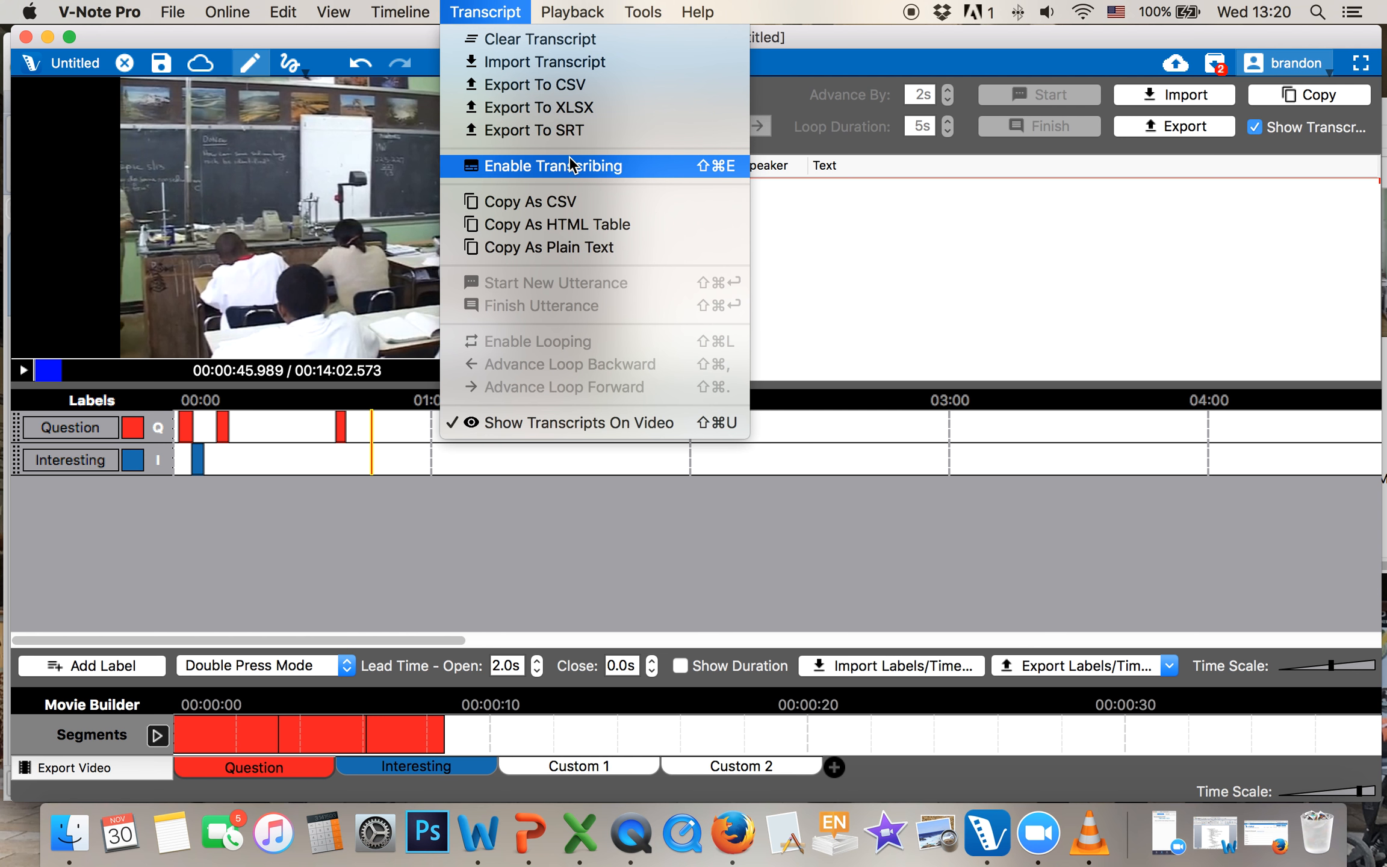
mouse_move(401, 11)
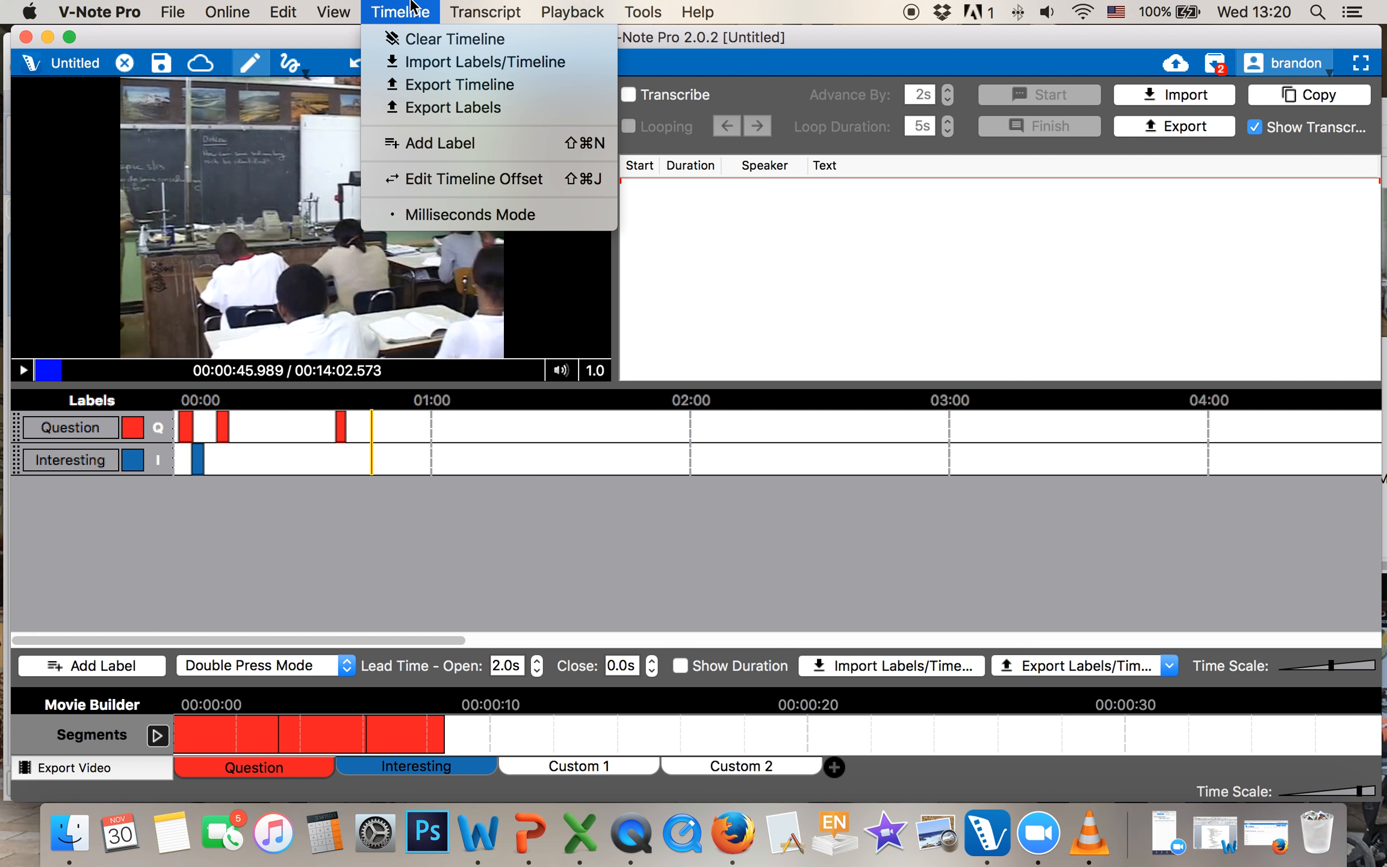
click(443, 180)
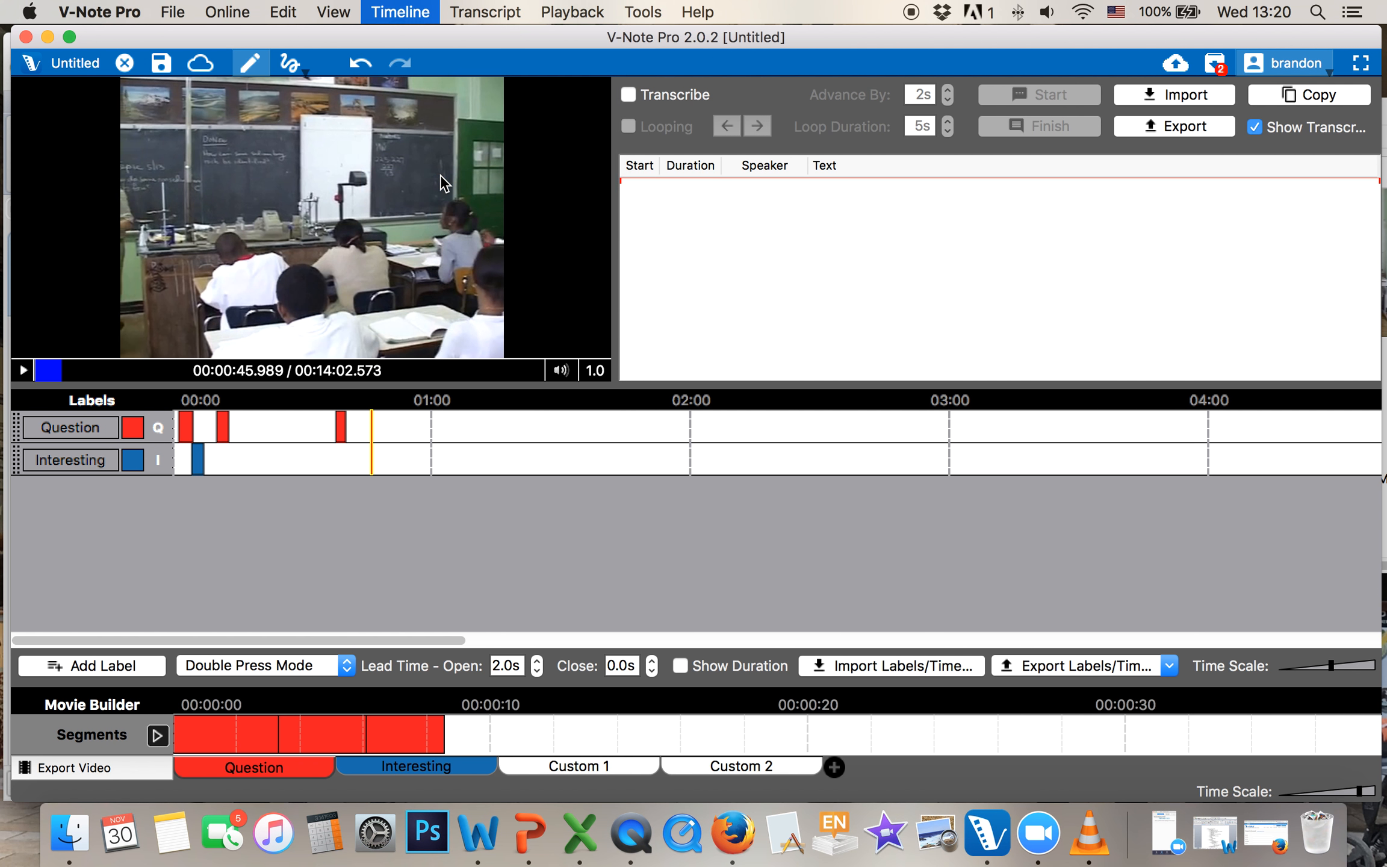
click(827, 388)
click(827, 389)
click(826, 389)
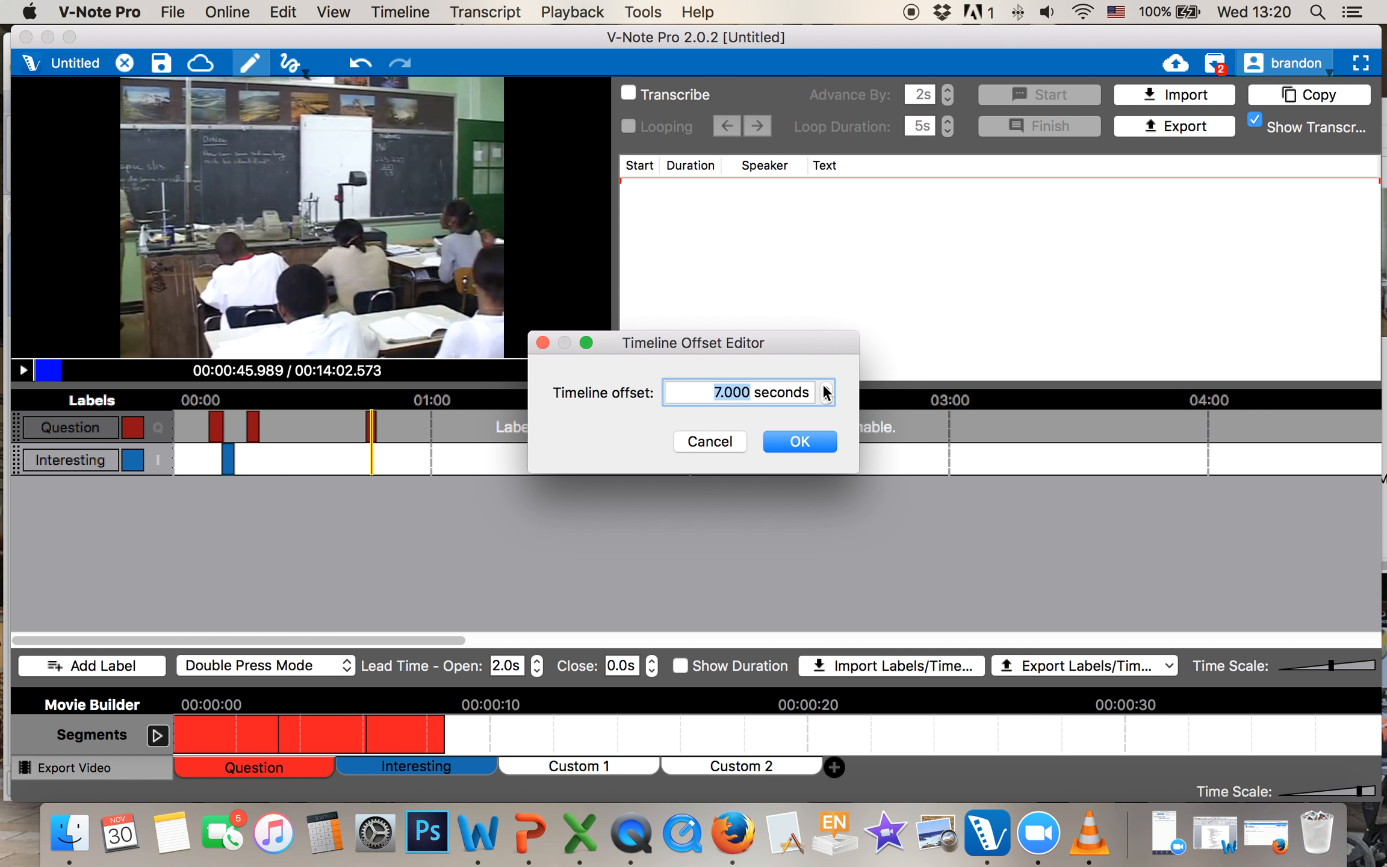
click(827, 388)
click(827, 388)
click(827, 388)
click(827, 389)
click(827, 388)
click(826, 389)
click(827, 388)
click(827, 389)
click(826, 388)
click(826, 389)
click(827, 388)
click(826, 388)
click(826, 388)
click(826, 388)
click(827, 388)
click(827, 388)
click(827, 388)
click(827, 388)
click(826, 388)
click(826, 388)
click(827, 388)
click(827, 388)
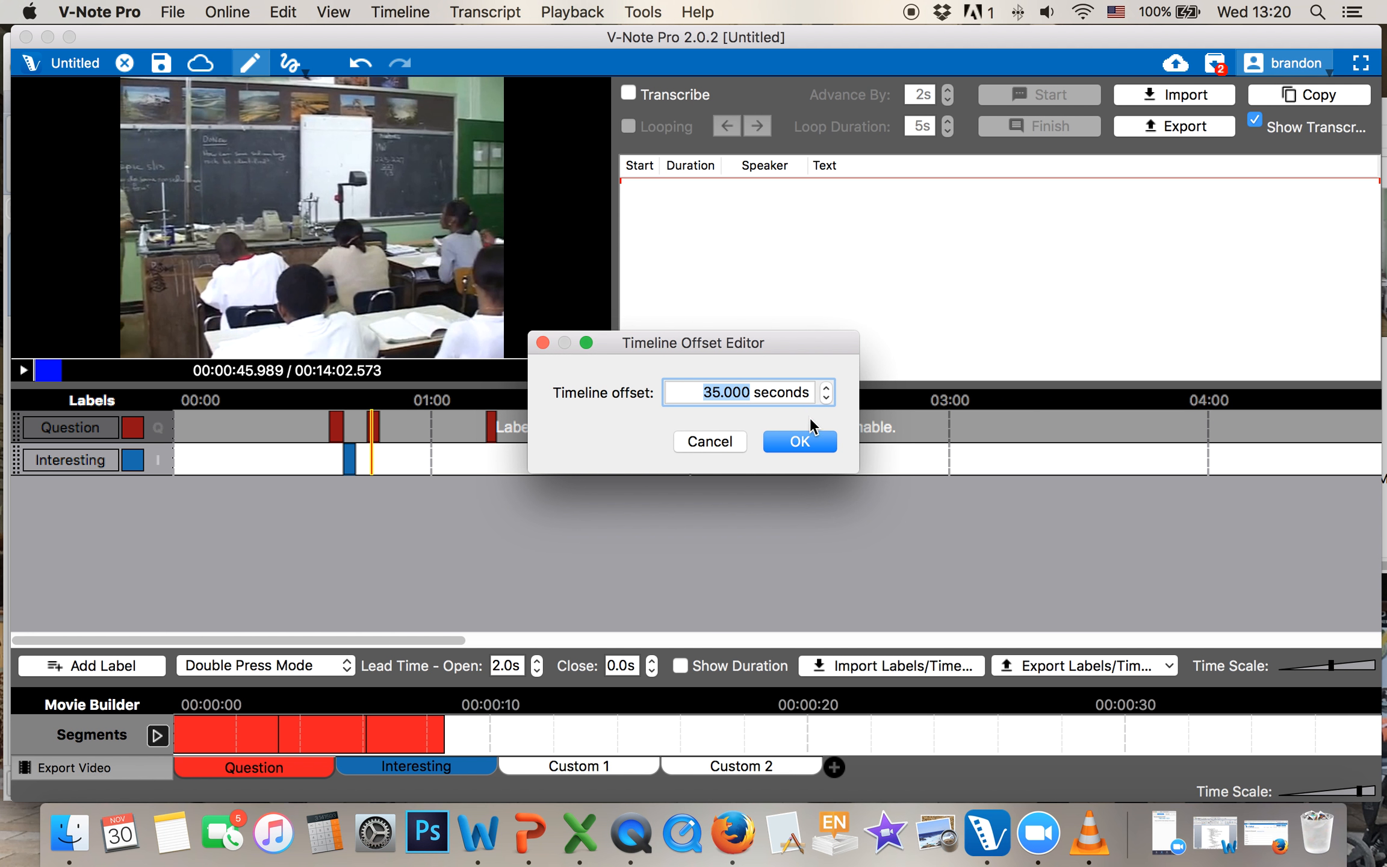
click(806, 445)
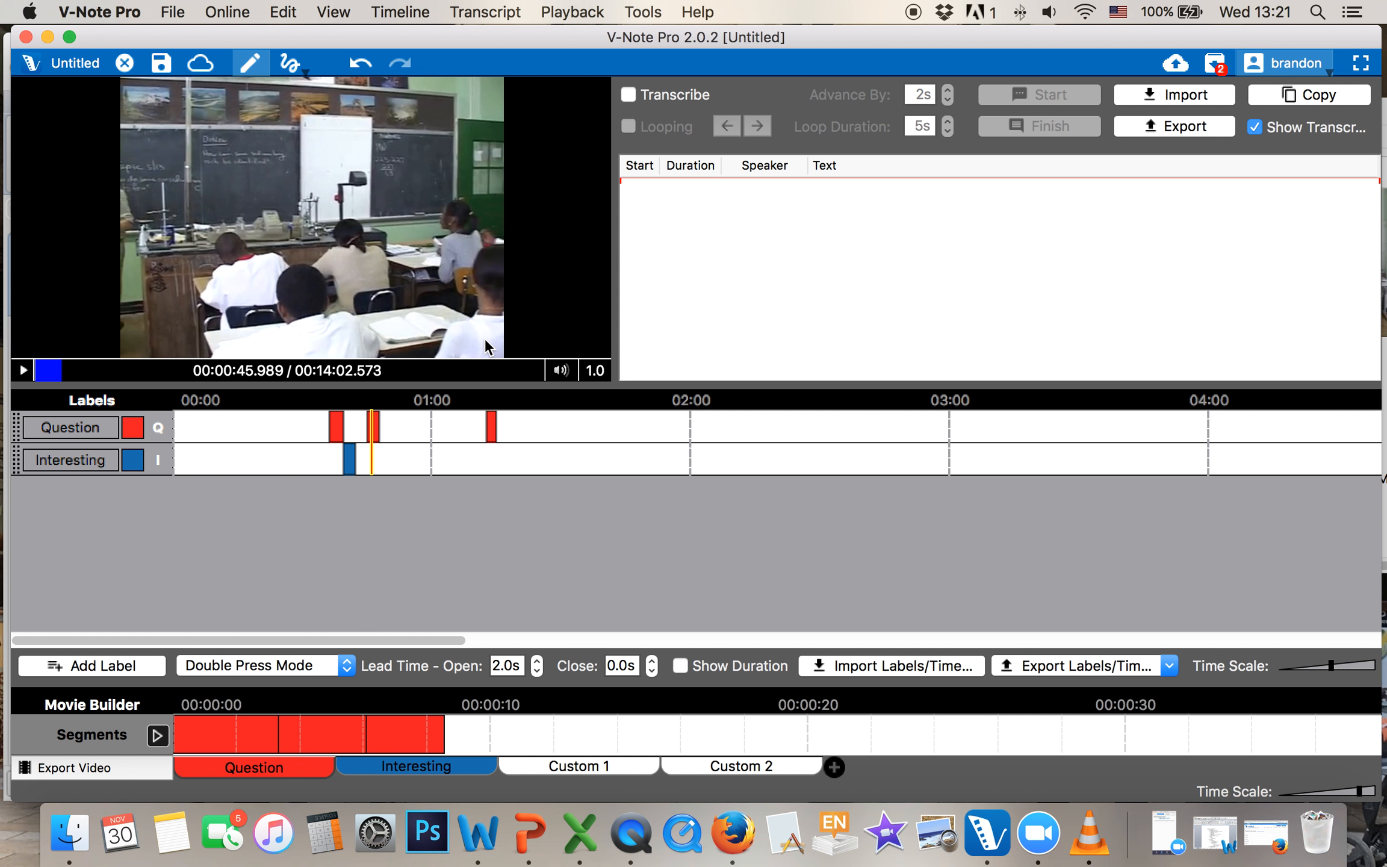
Enable transcribing for the video and turn it off again.
click(628, 95)
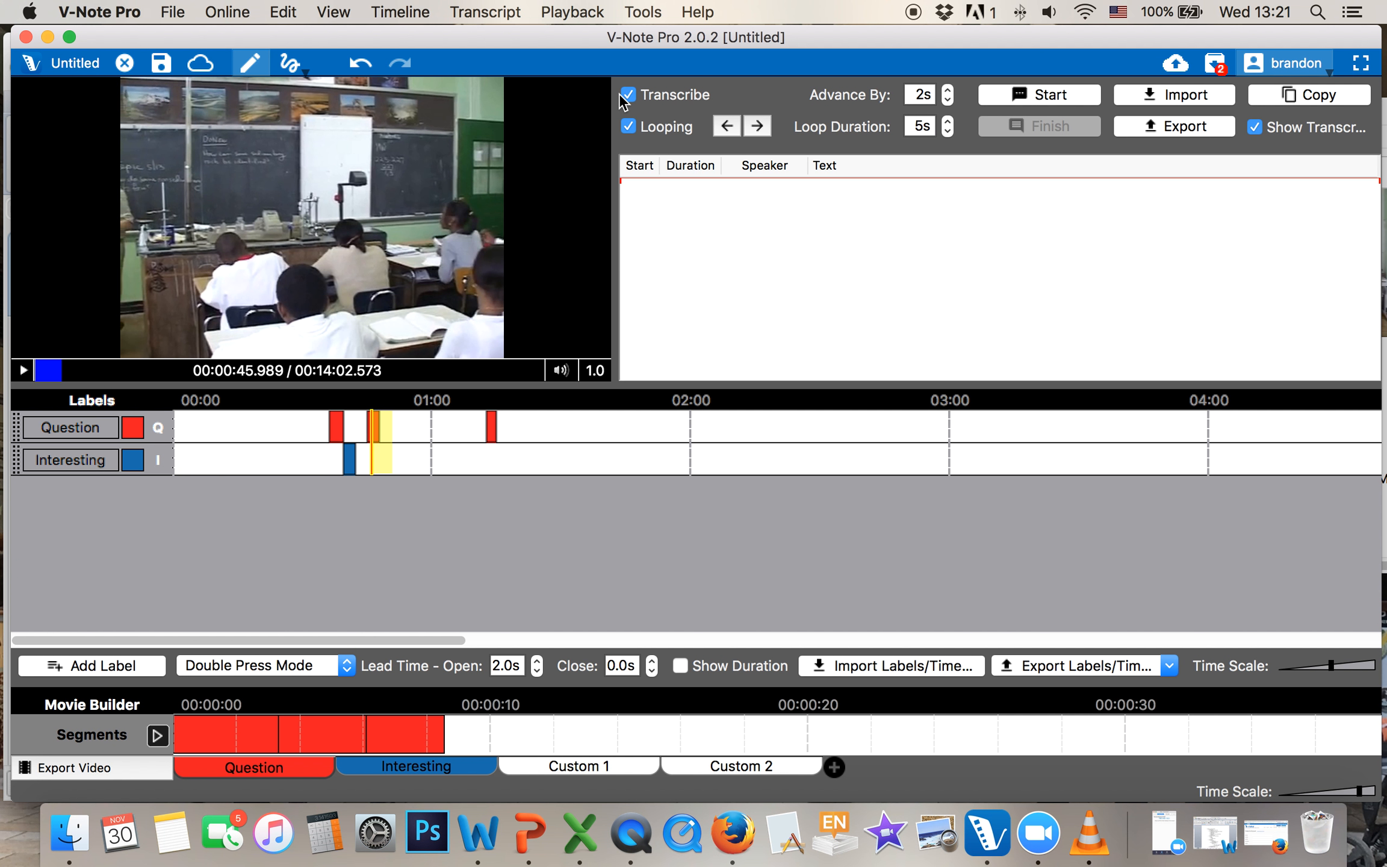
click(625, 96)
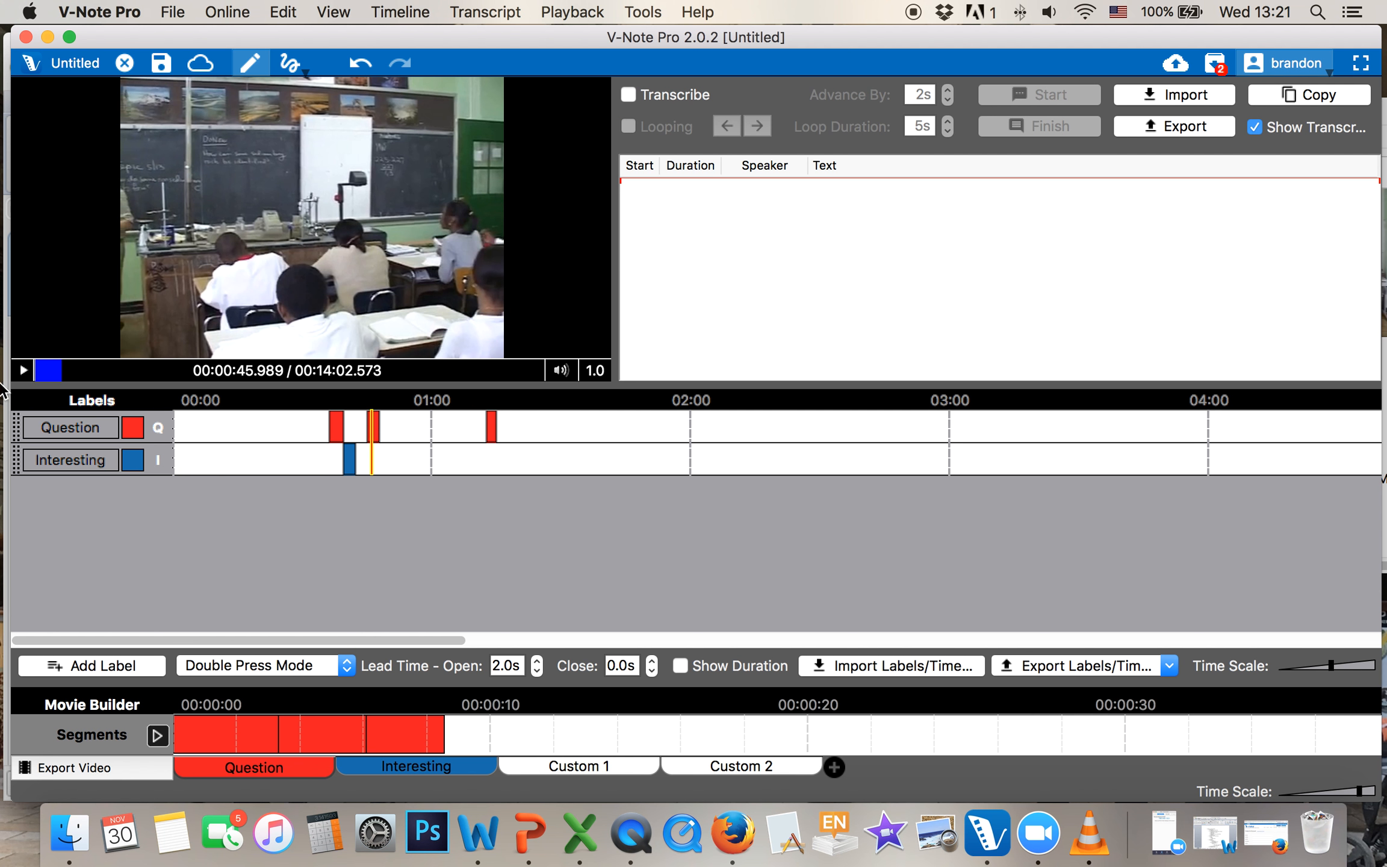